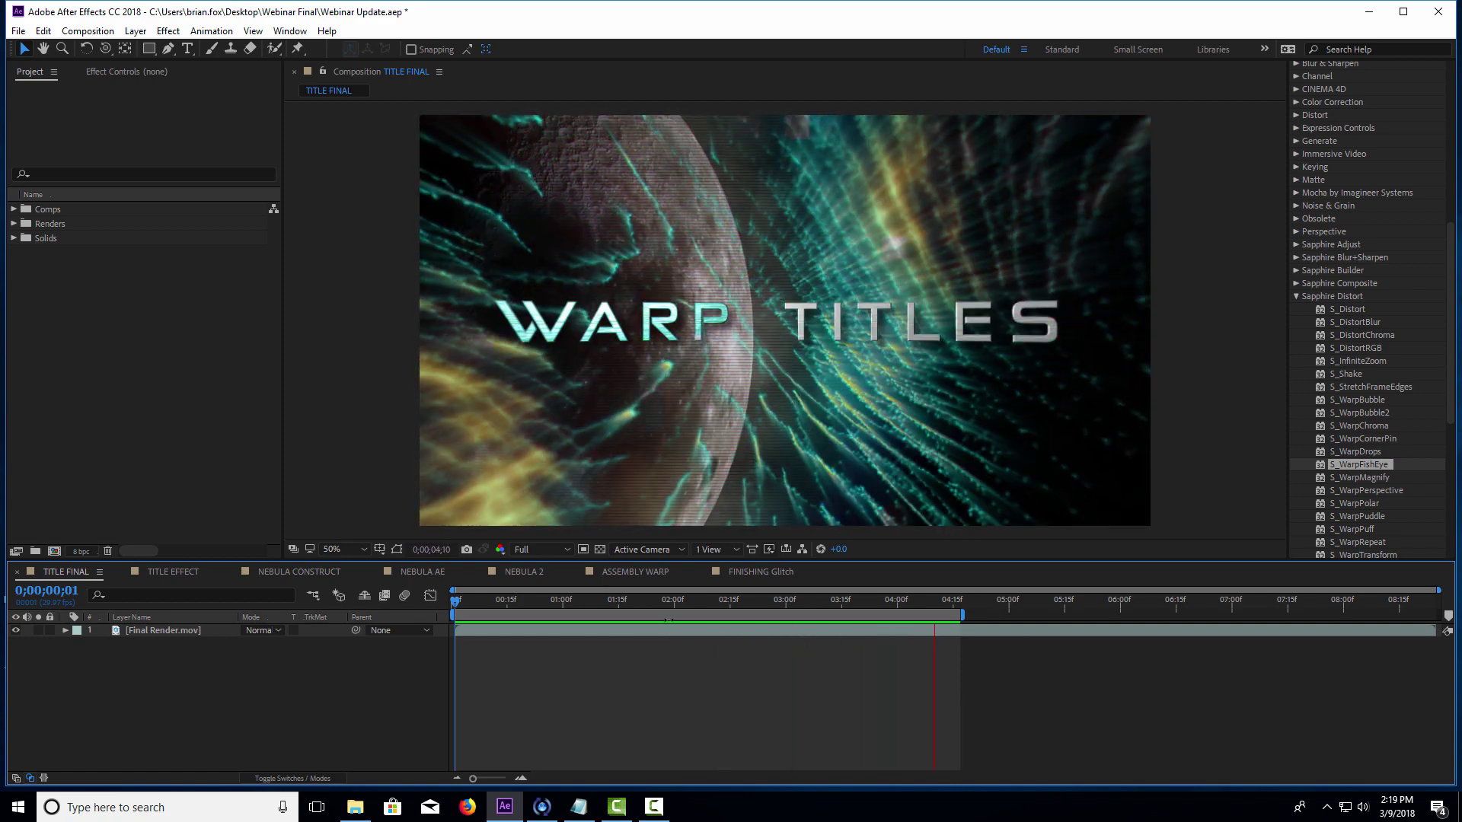
- Scrub through the TITLE FINAL composition to review the finished warp title animation
{"action": "left_click", "coordinate": [655, 608]}
{"action": "mouse_move", "coordinate": [656, 612]}
{"action": "left_mouse_down"}
{"action": "mouse_move", "coordinate": [737, 609]}
{"action": "mouse_move", "coordinate": [667, 609]}
{"action": "left_mouse_up"}
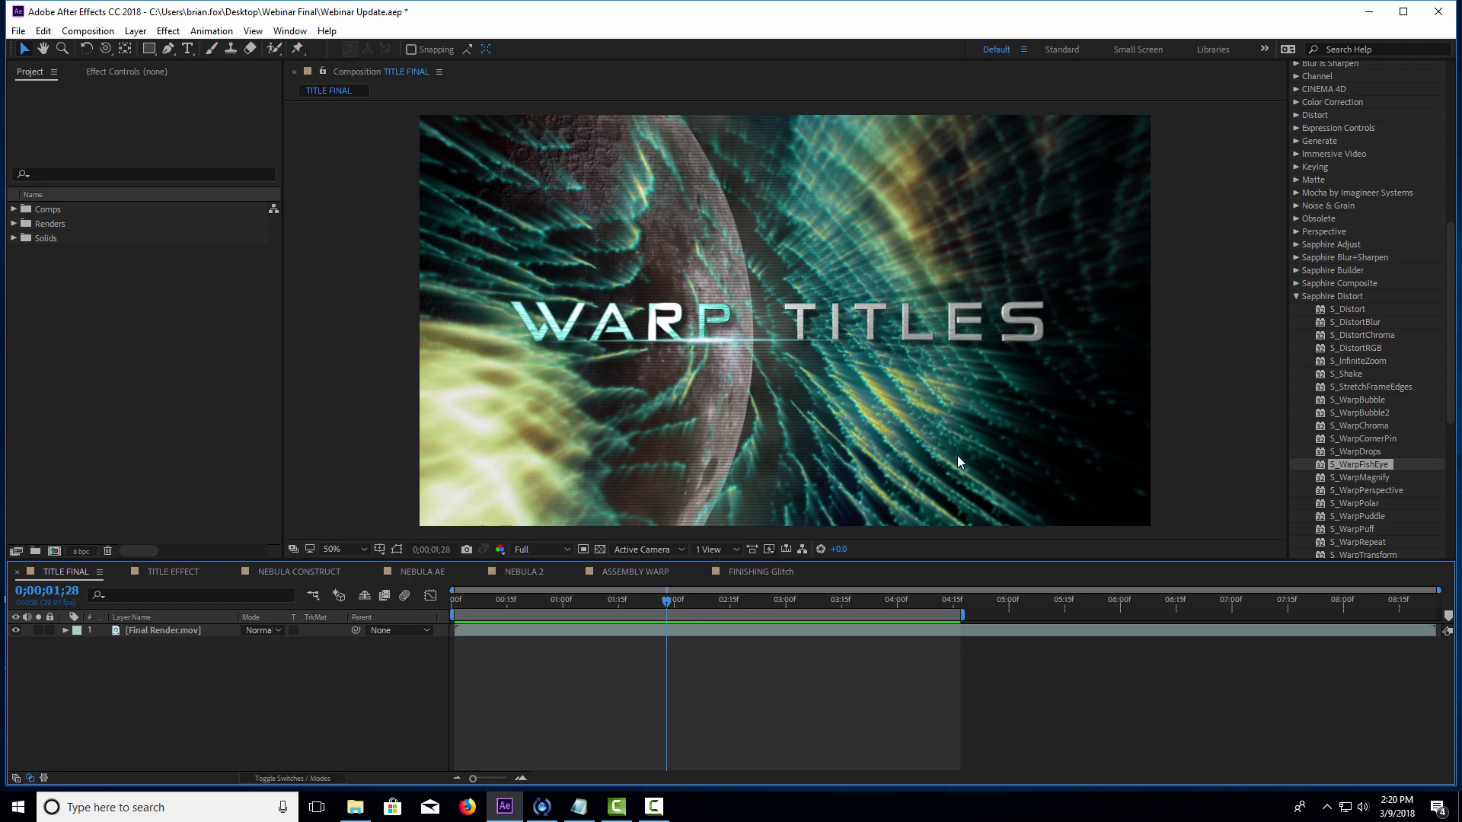
{"action": "left_click_drag", "start_coordinate": [485, 603], "coordinate": [626, 604]}
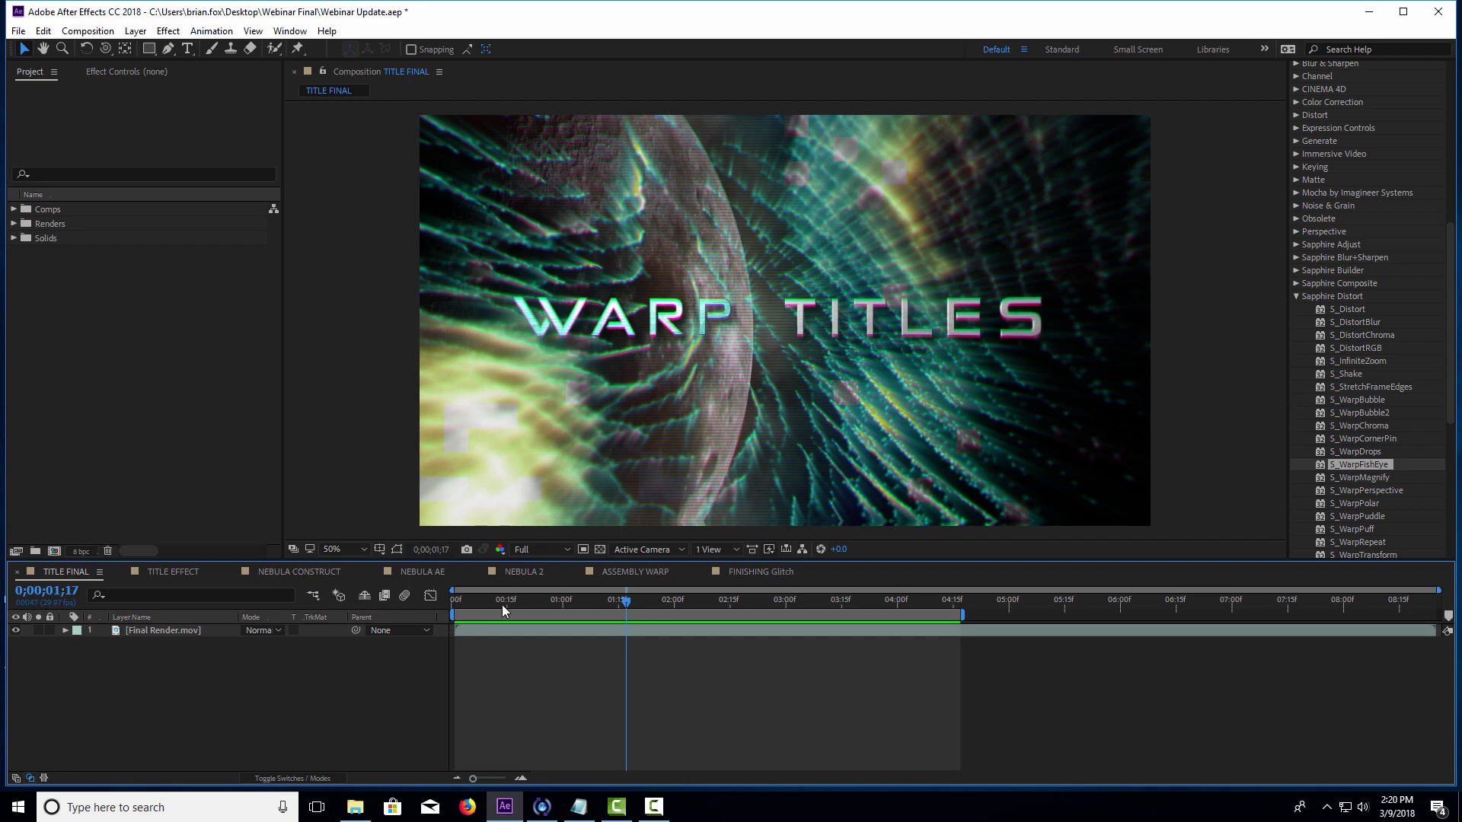
{"action": "left_click_drag", "start_coordinate": [504, 600], "coordinate": [615, 606]}
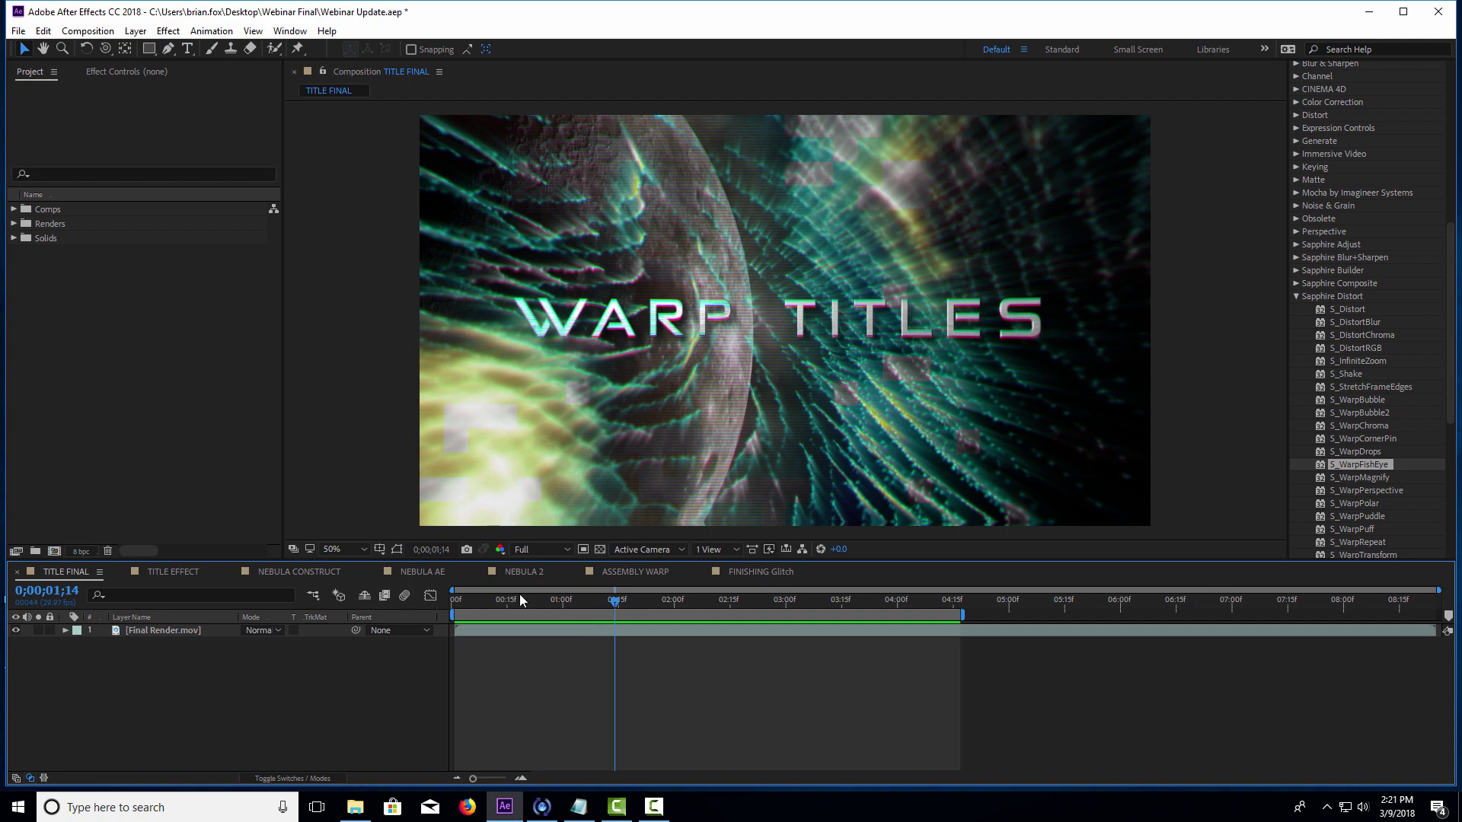
{"action": "left_click_drag", "start_coordinate": [530, 608], "coordinate": [638, 609]}
- Open the TITLE EFFECT composition and preview its title animation from the start
{"action": "left_click", "coordinate": [173, 573]}
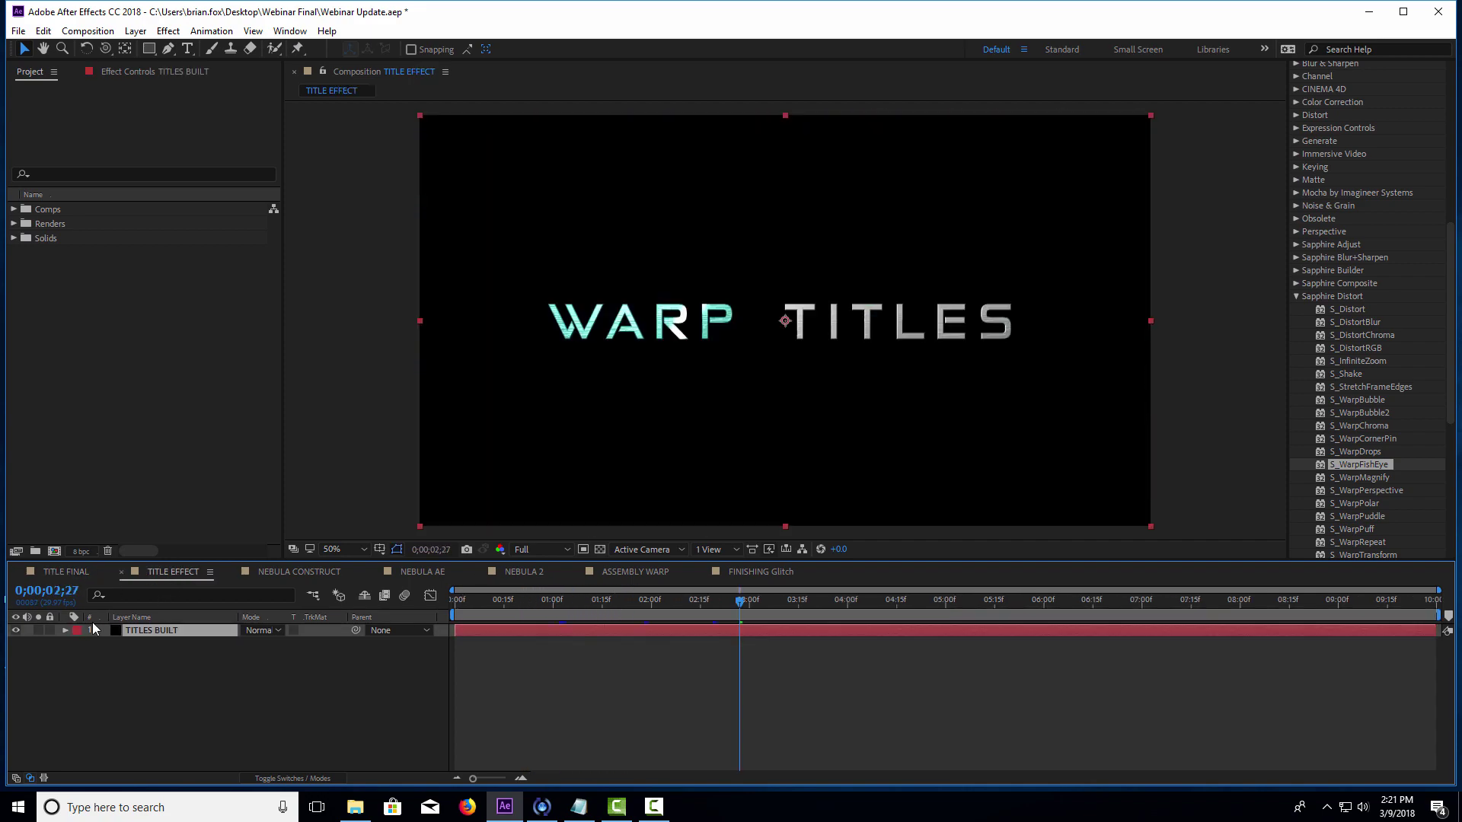
{"action": "left_click_drag", "start_coordinate": [523, 608], "coordinate": [439, 615]}
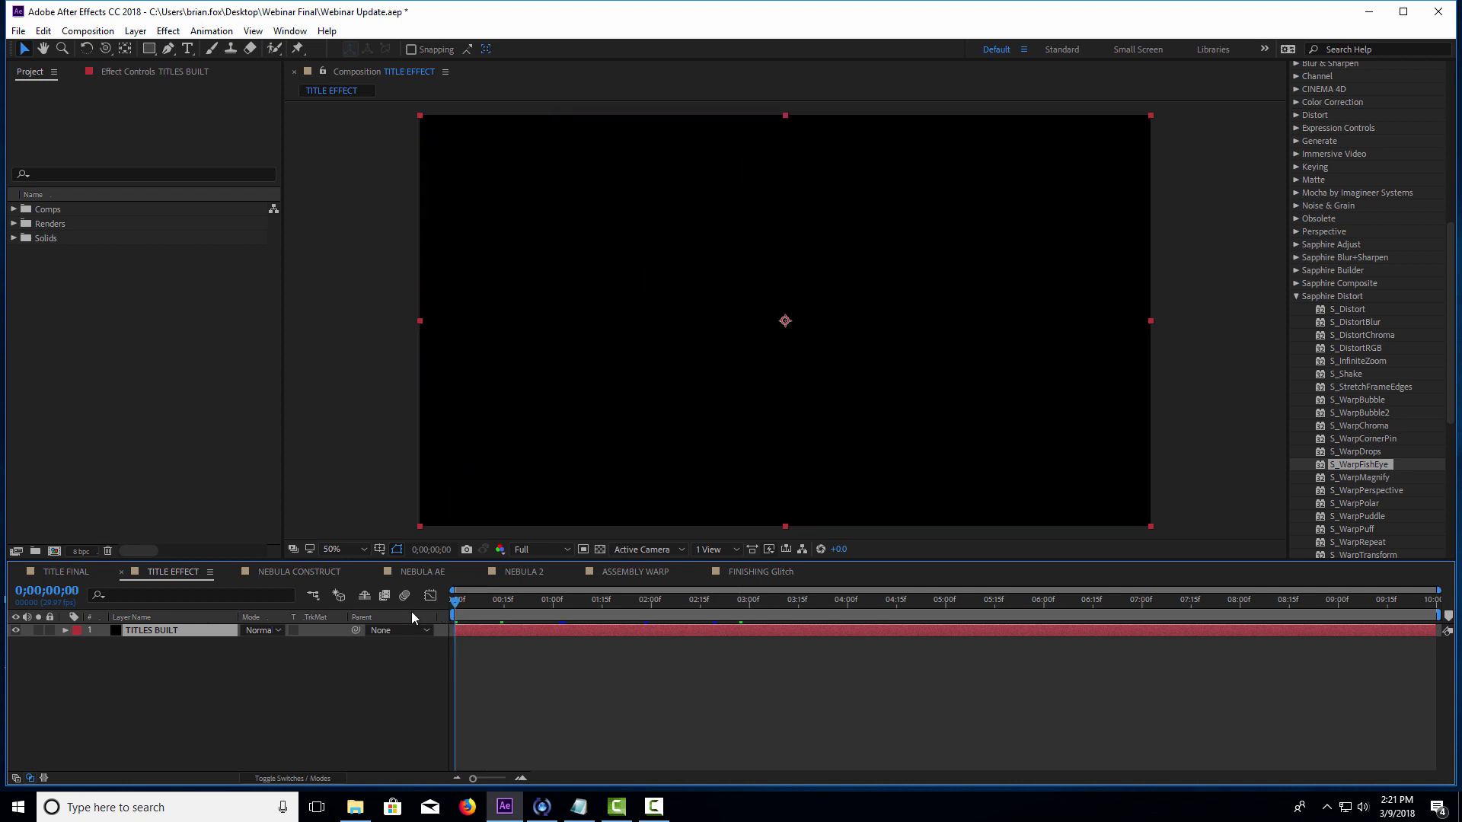
{"action": "key", "text": "space"}
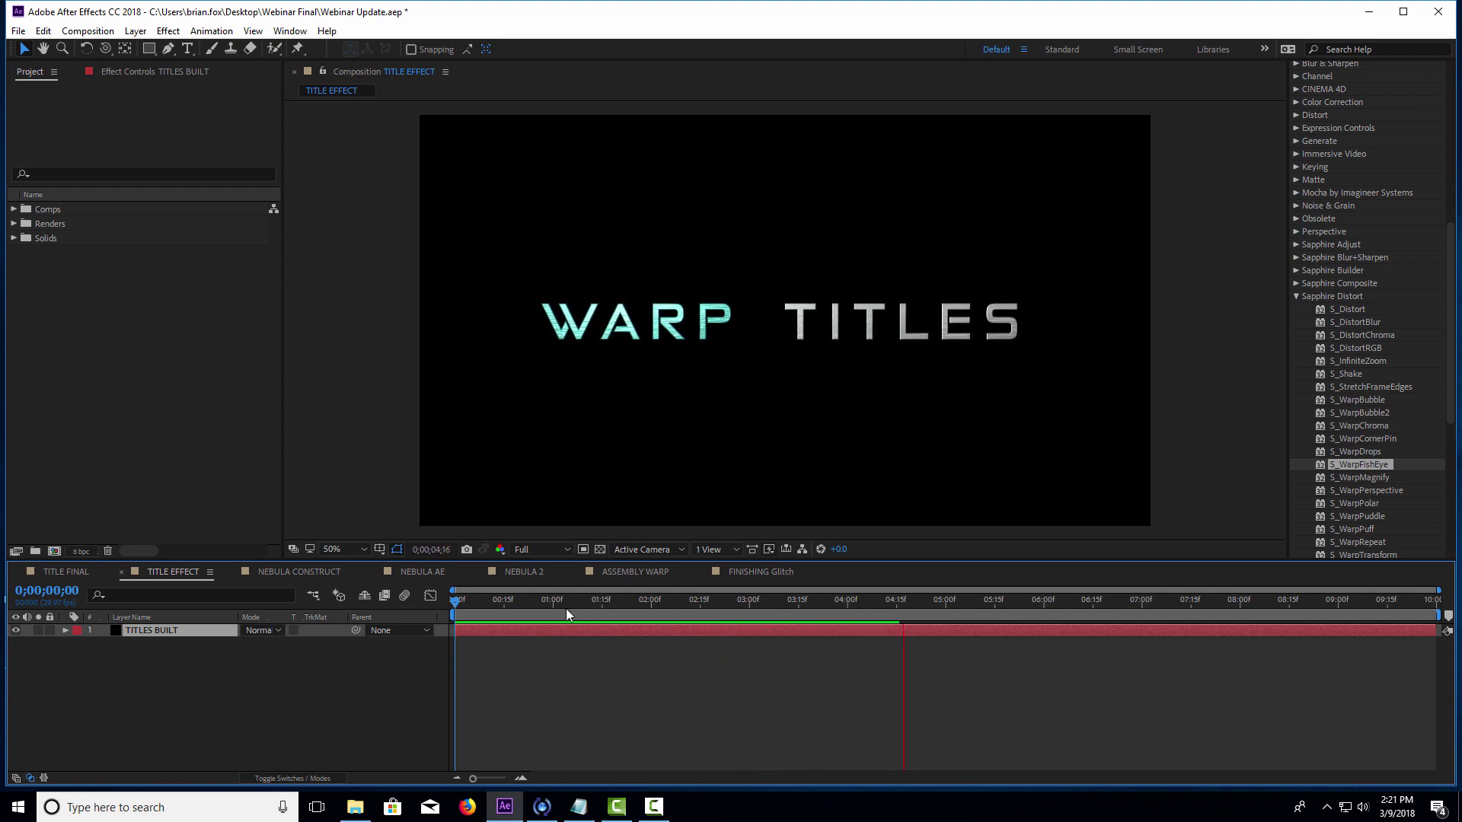
{"action": "left_click_drag", "start_coordinate": [554, 600], "coordinate": [794, 624]}
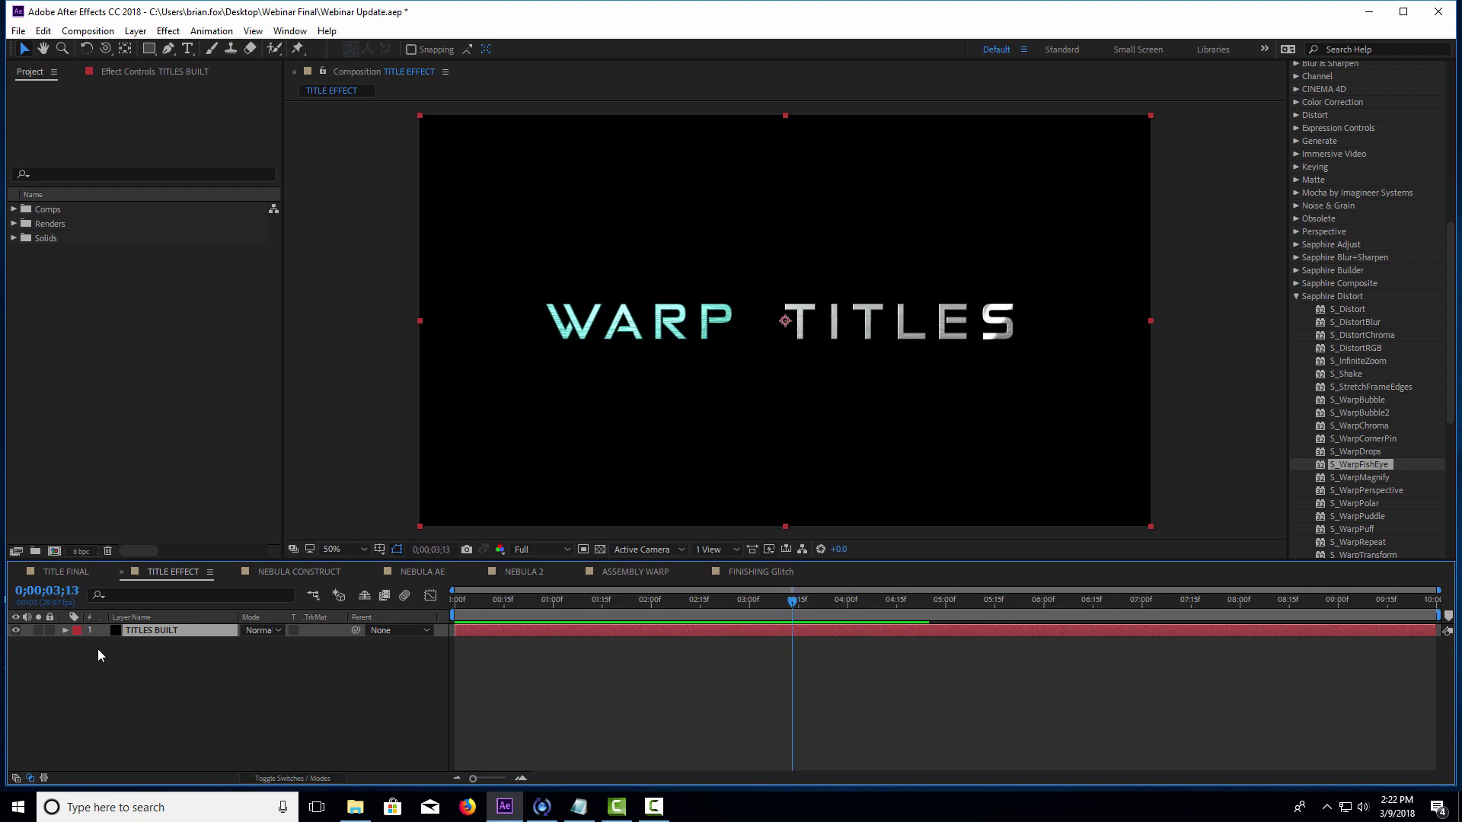
- Hide and deselect the TITLES BUILT layer, and collapse the Sapphire Distort effects category
{"action": "left_click", "coordinate": [15, 630]}
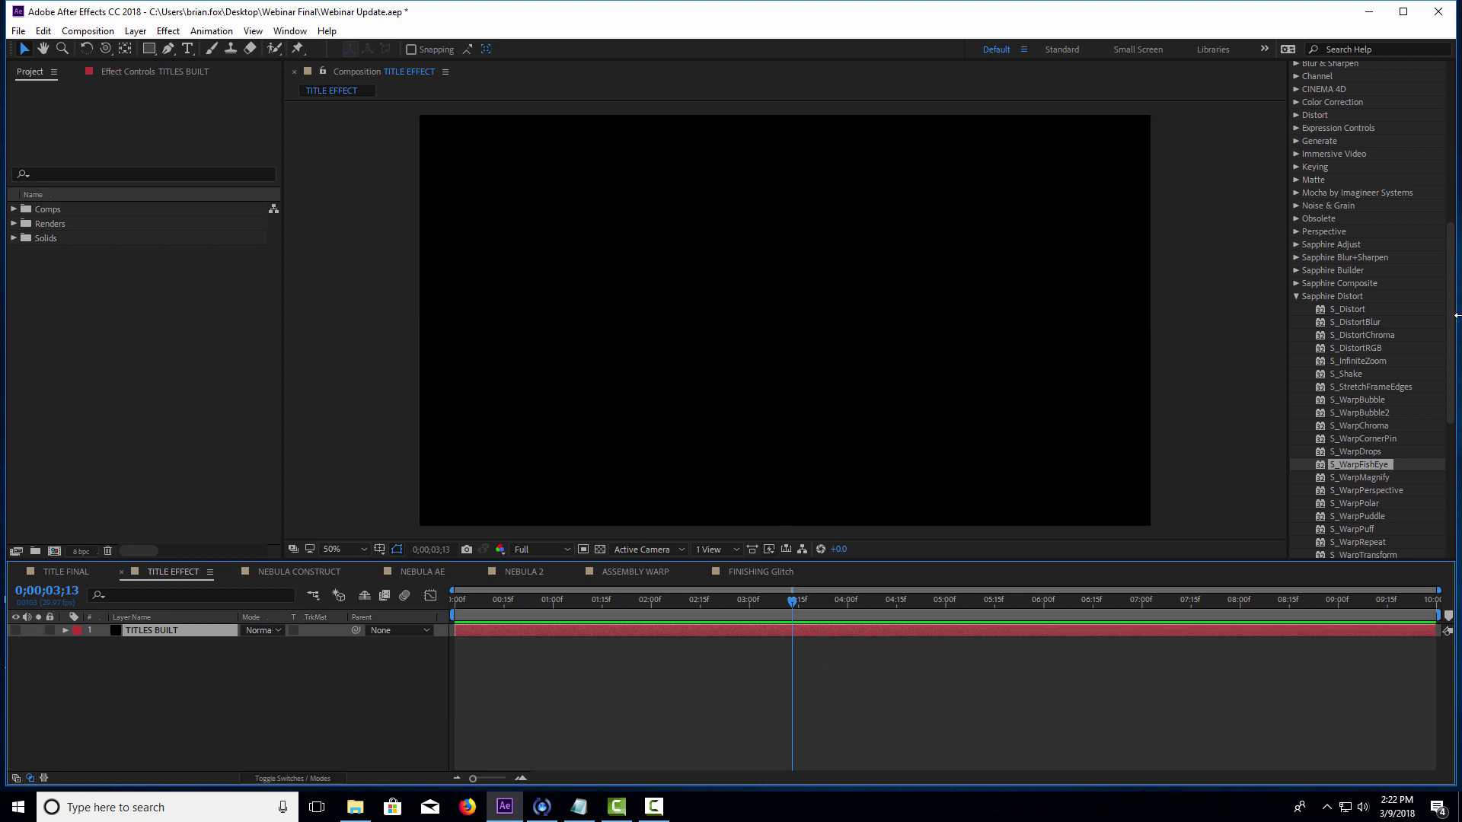
{"action": "left_click", "coordinate": [1296, 296]}
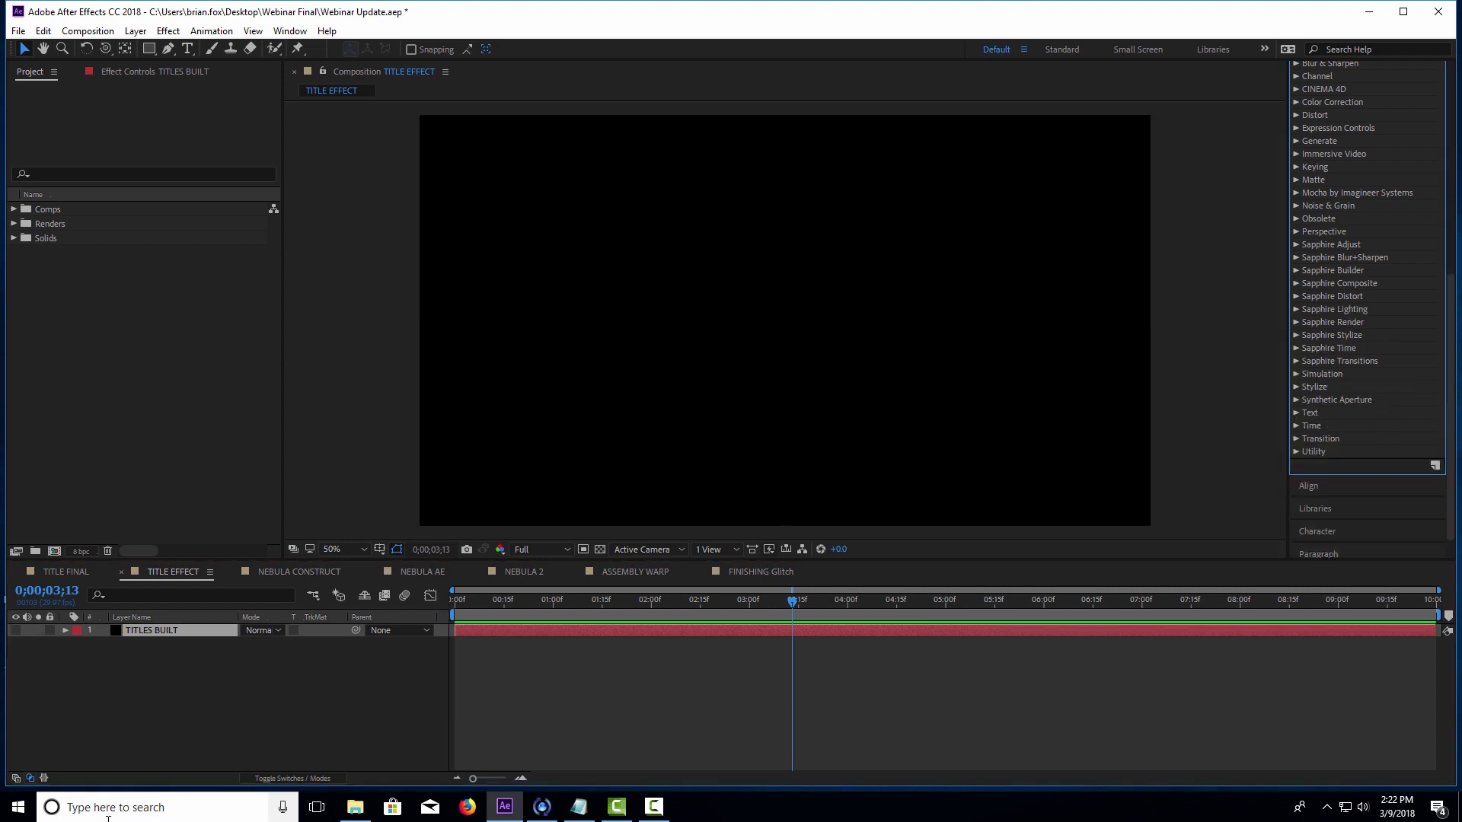
{"action": "left_click", "coordinate": [173, 686]}
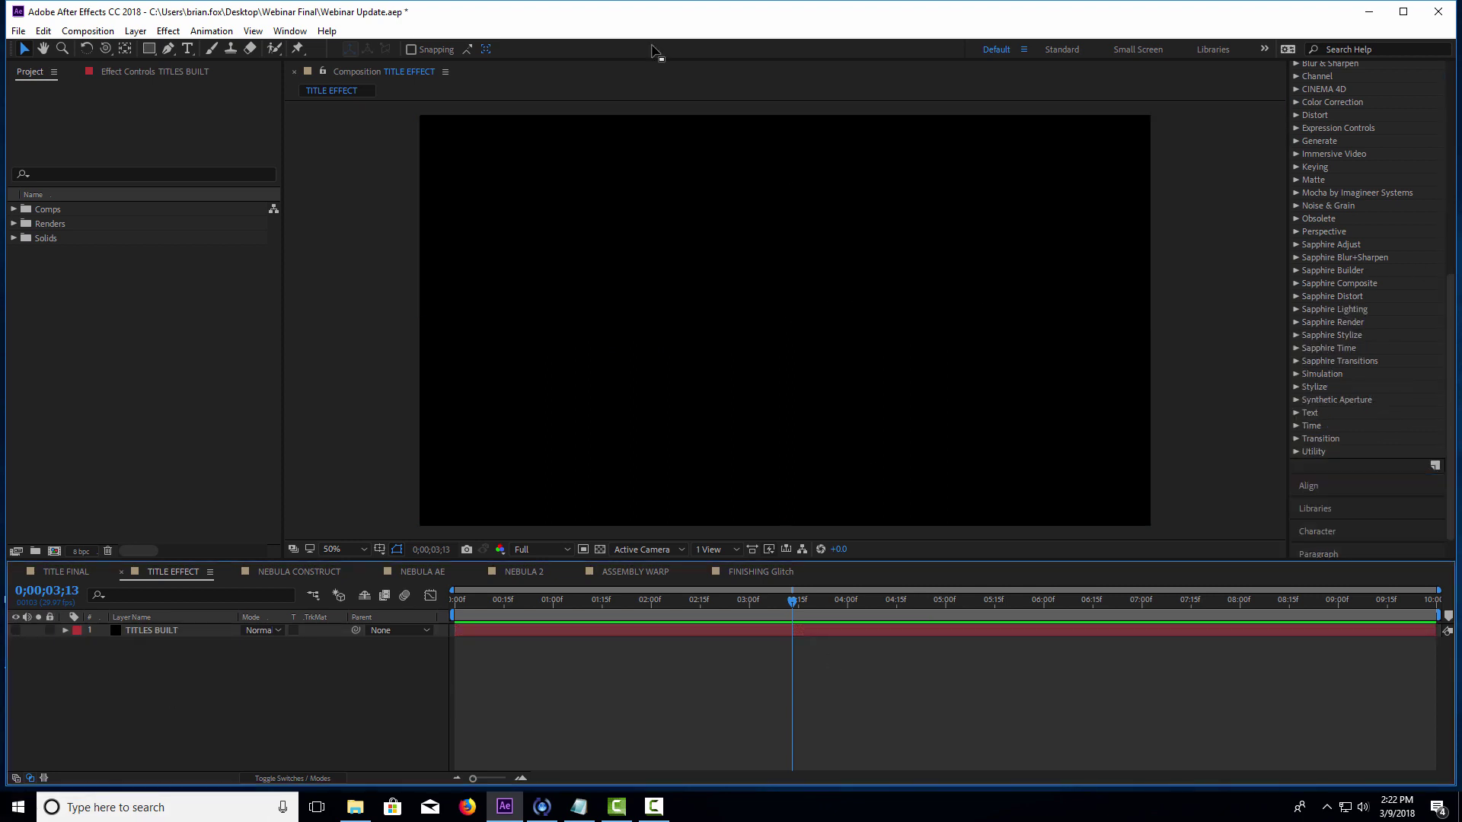
- Create a new black solid layer named TITLES in the TITLE EFFECT composition
{"action": "left_click", "coordinate": [136, 31]}
{"action": "mouse_move", "coordinate": [136, 31]}
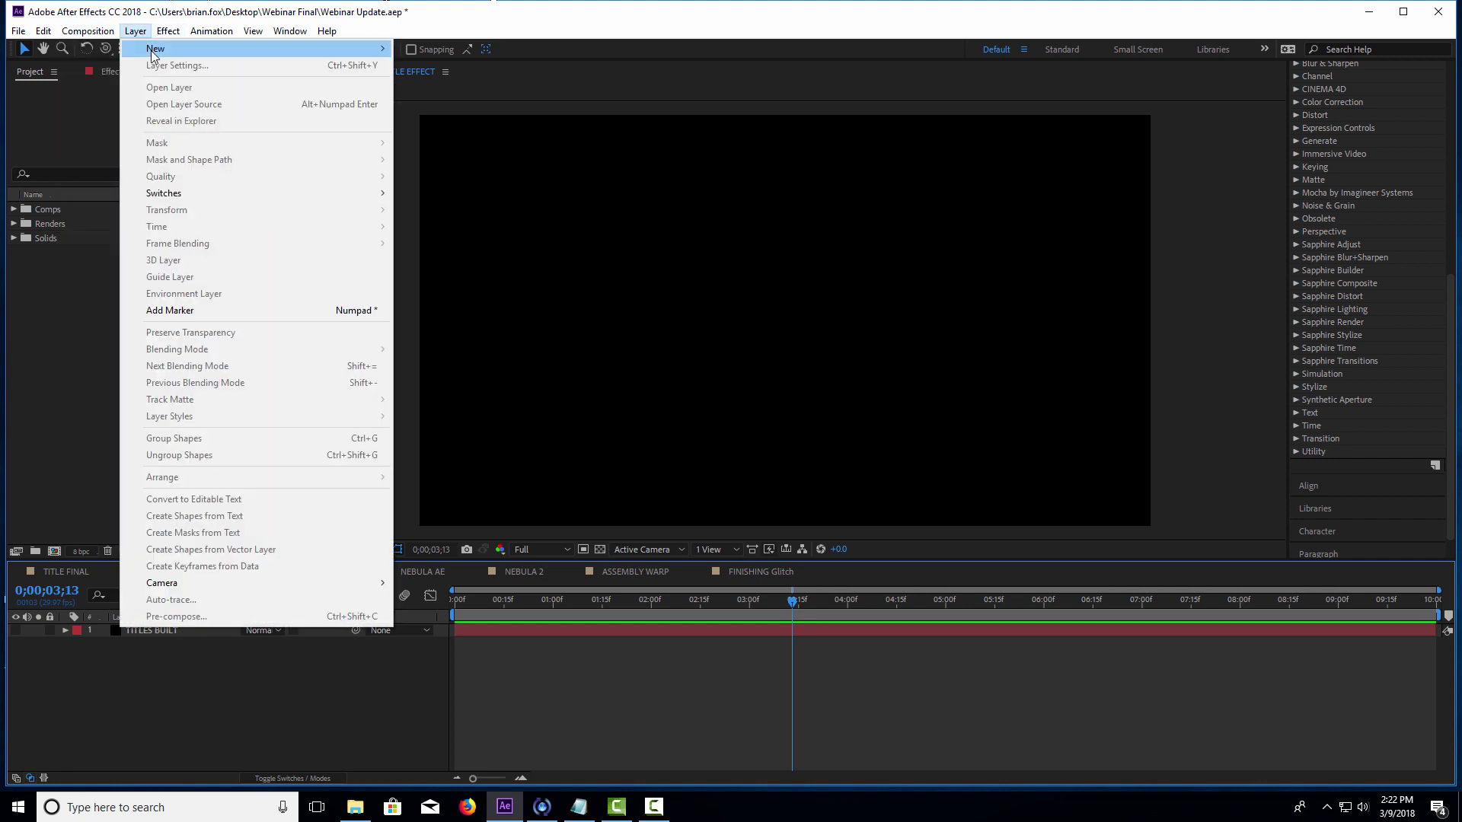
{"action": "left_click", "coordinate": [442, 66]}
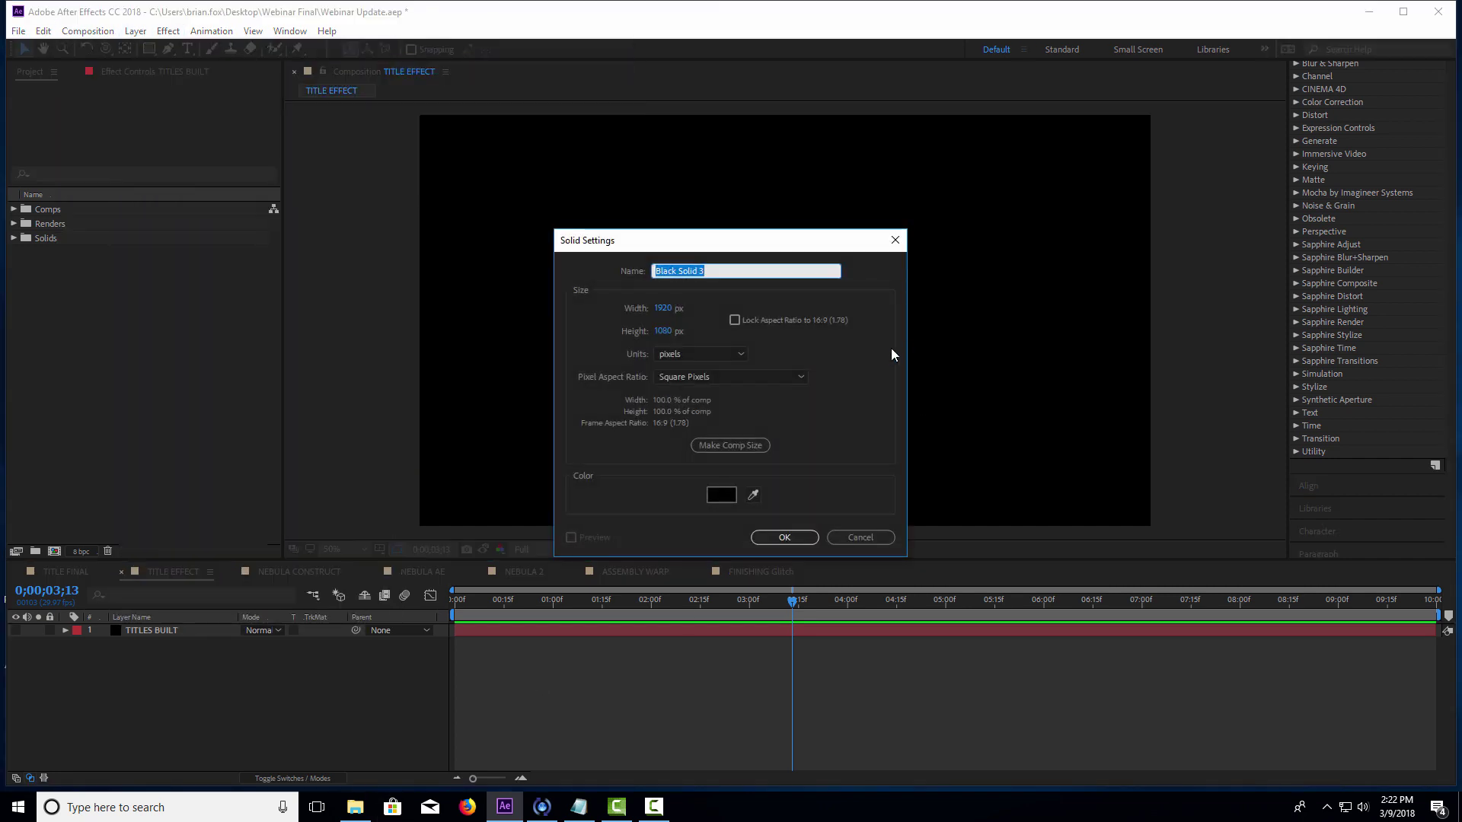
{"action": "type", "text": "TITLES"}
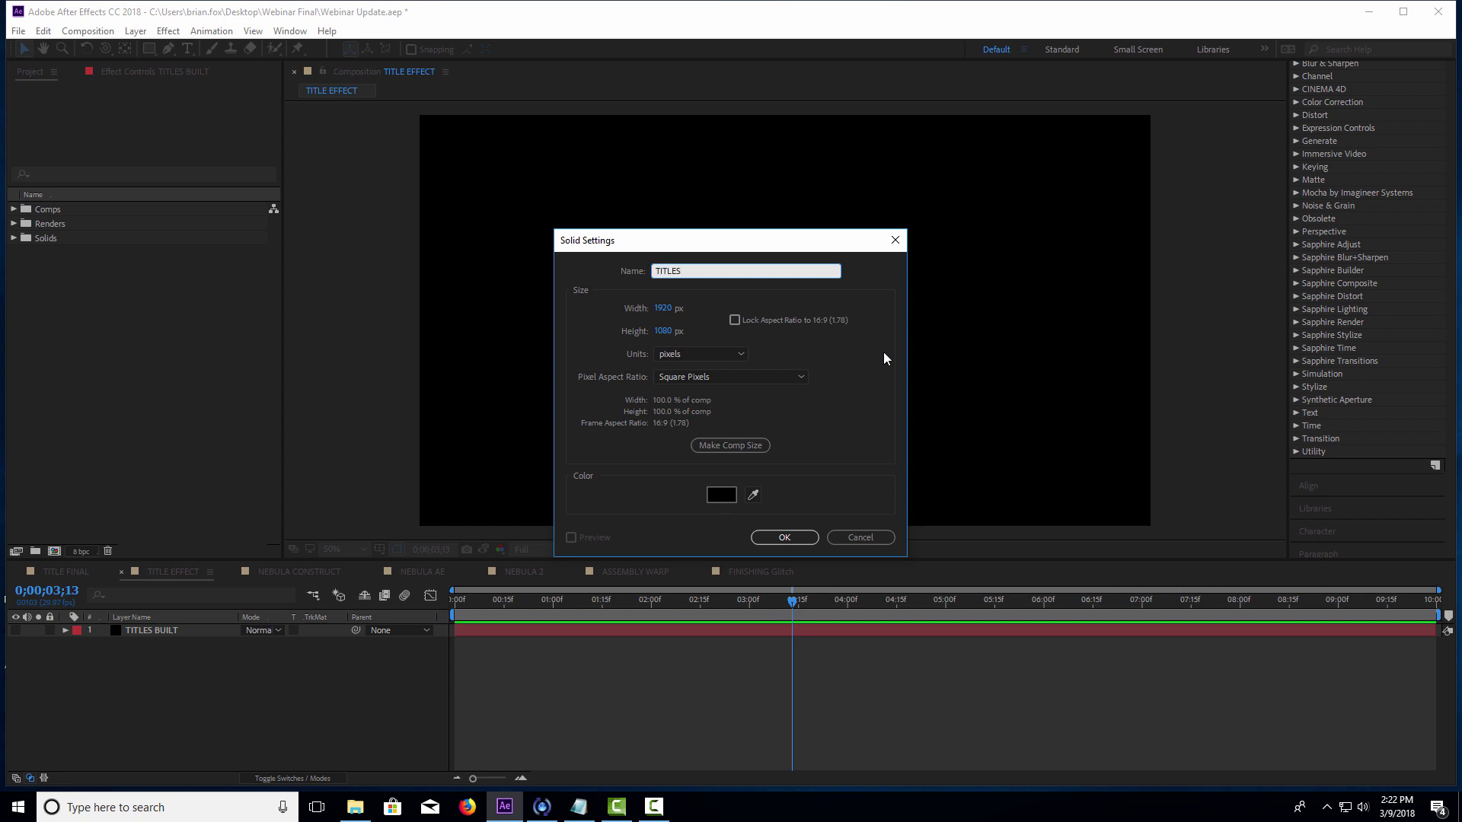
{"action": "left_click", "coordinate": [784, 536]}
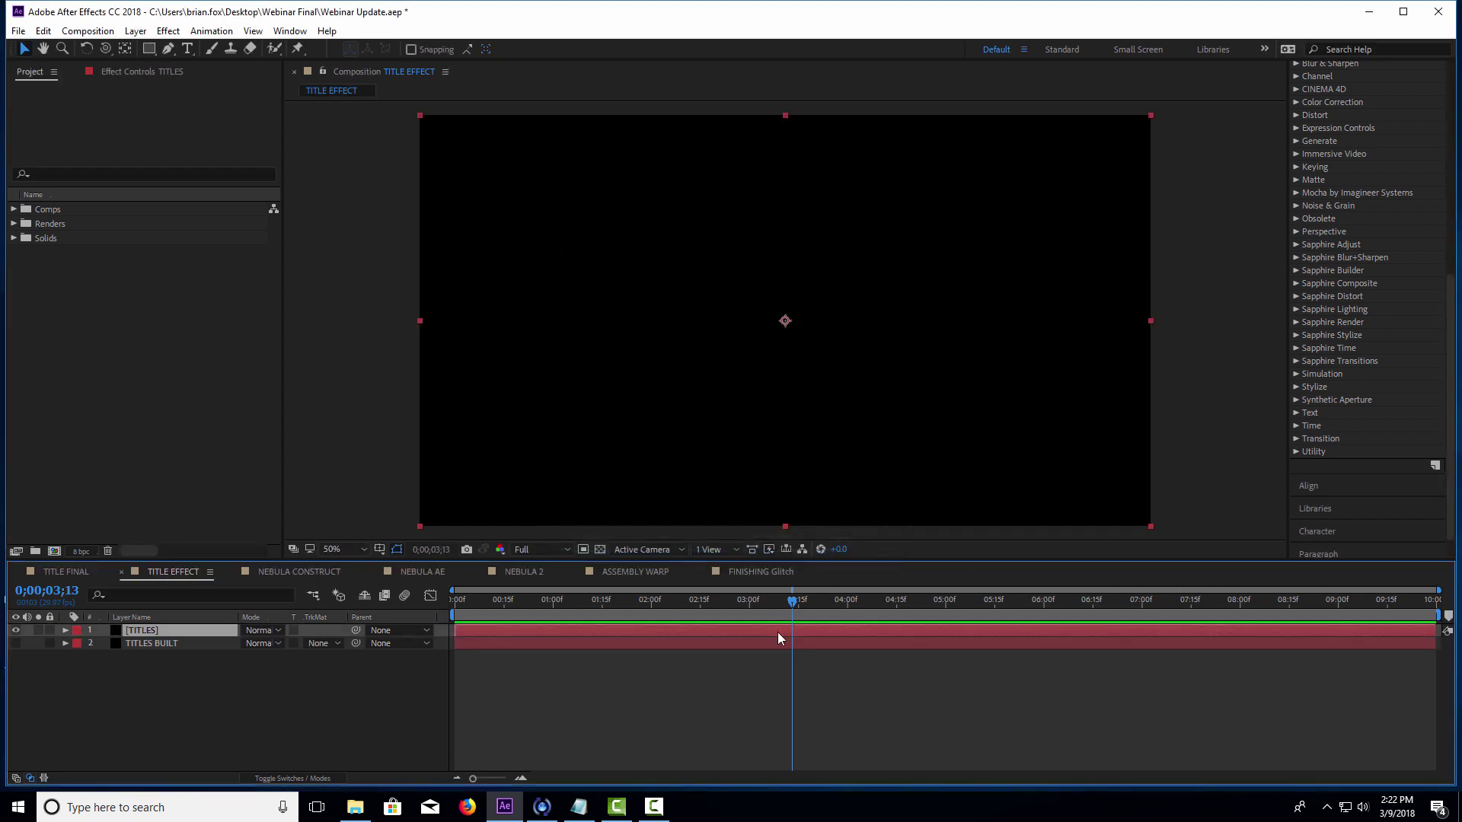
- Apply the BCC Title Studio effect from BCC11 3D Objects to the TITLES solid and launch its interface
{"action": "scroll", "coordinate": [1409, 322], "scroll_direction": "up", "scroll_amount": 10}
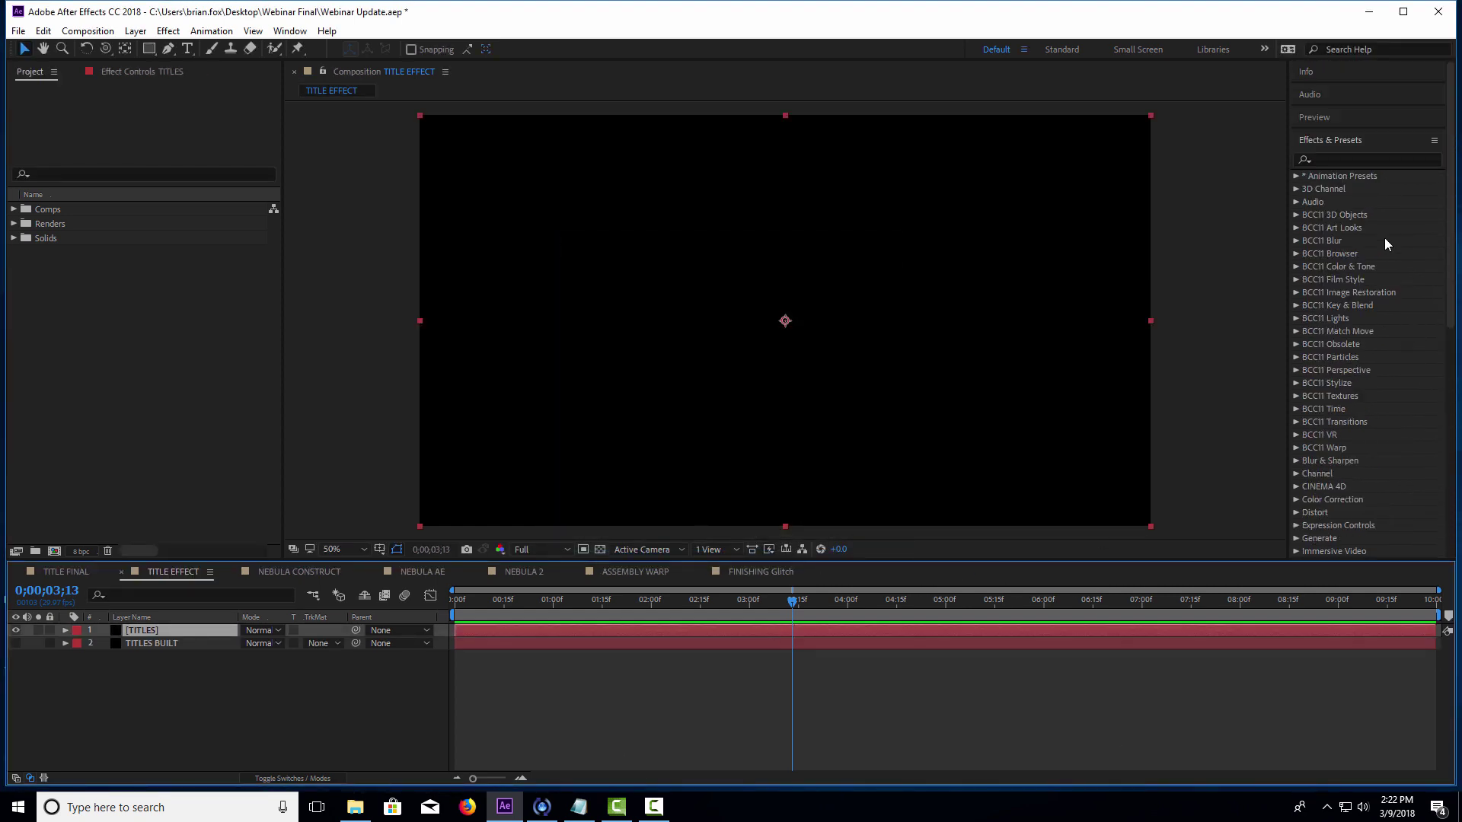
{"action": "left_click", "coordinate": [1297, 215]}
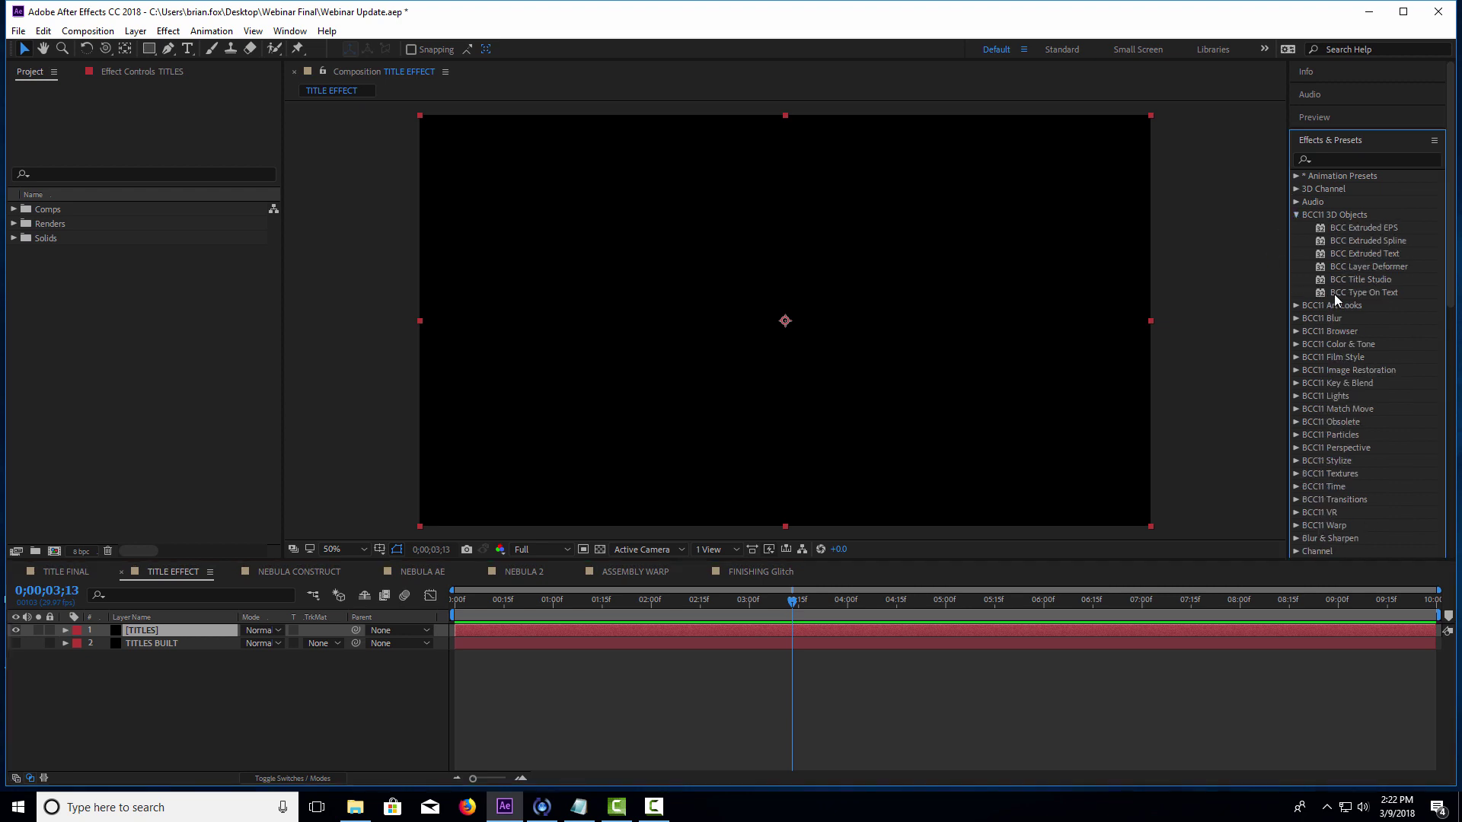
{"action": "left_click_drag", "start_coordinate": [1359, 280], "coordinate": [766, 320]}
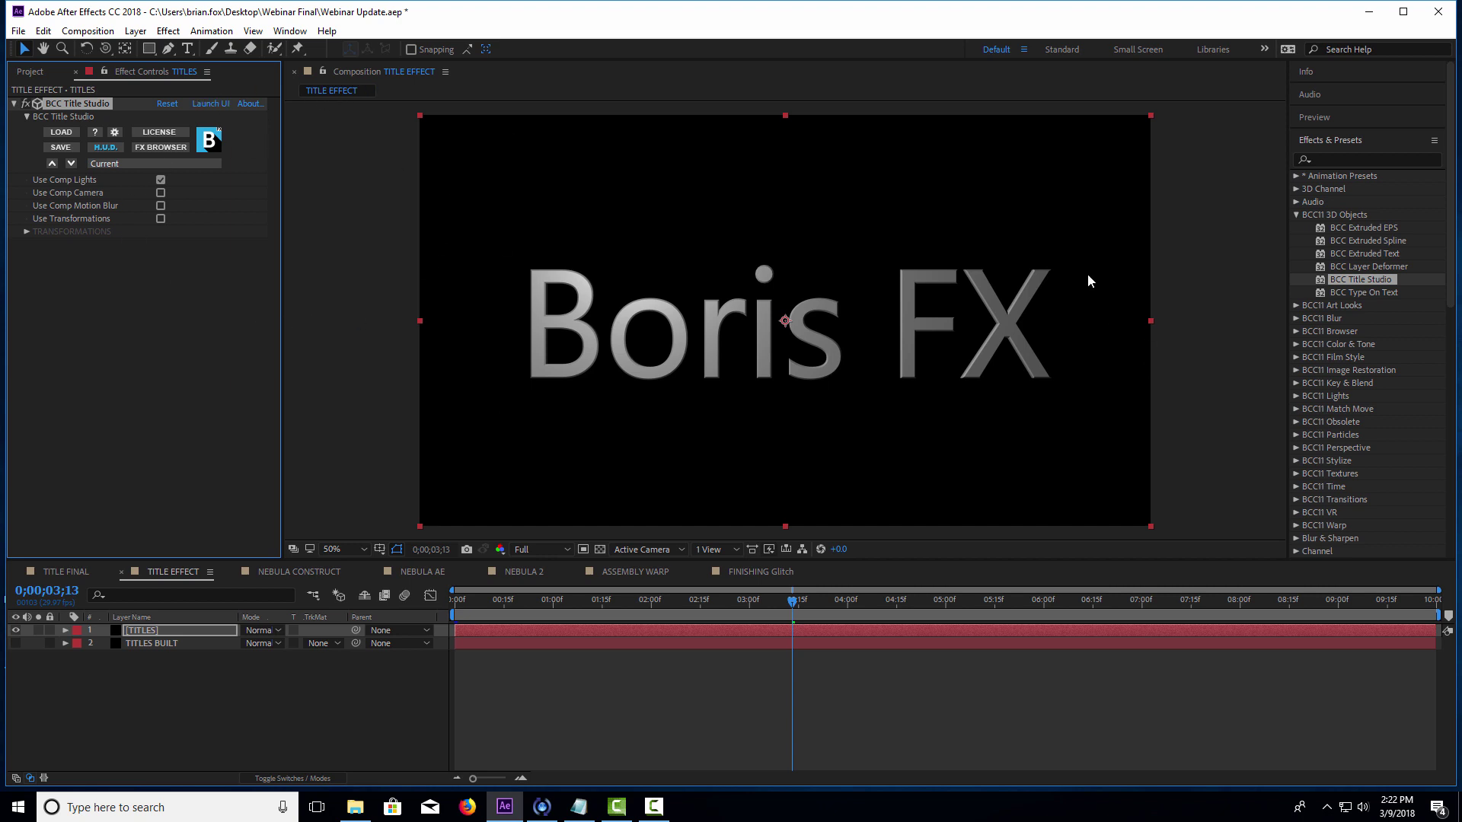
{"action": "left_click", "coordinate": [210, 104]}
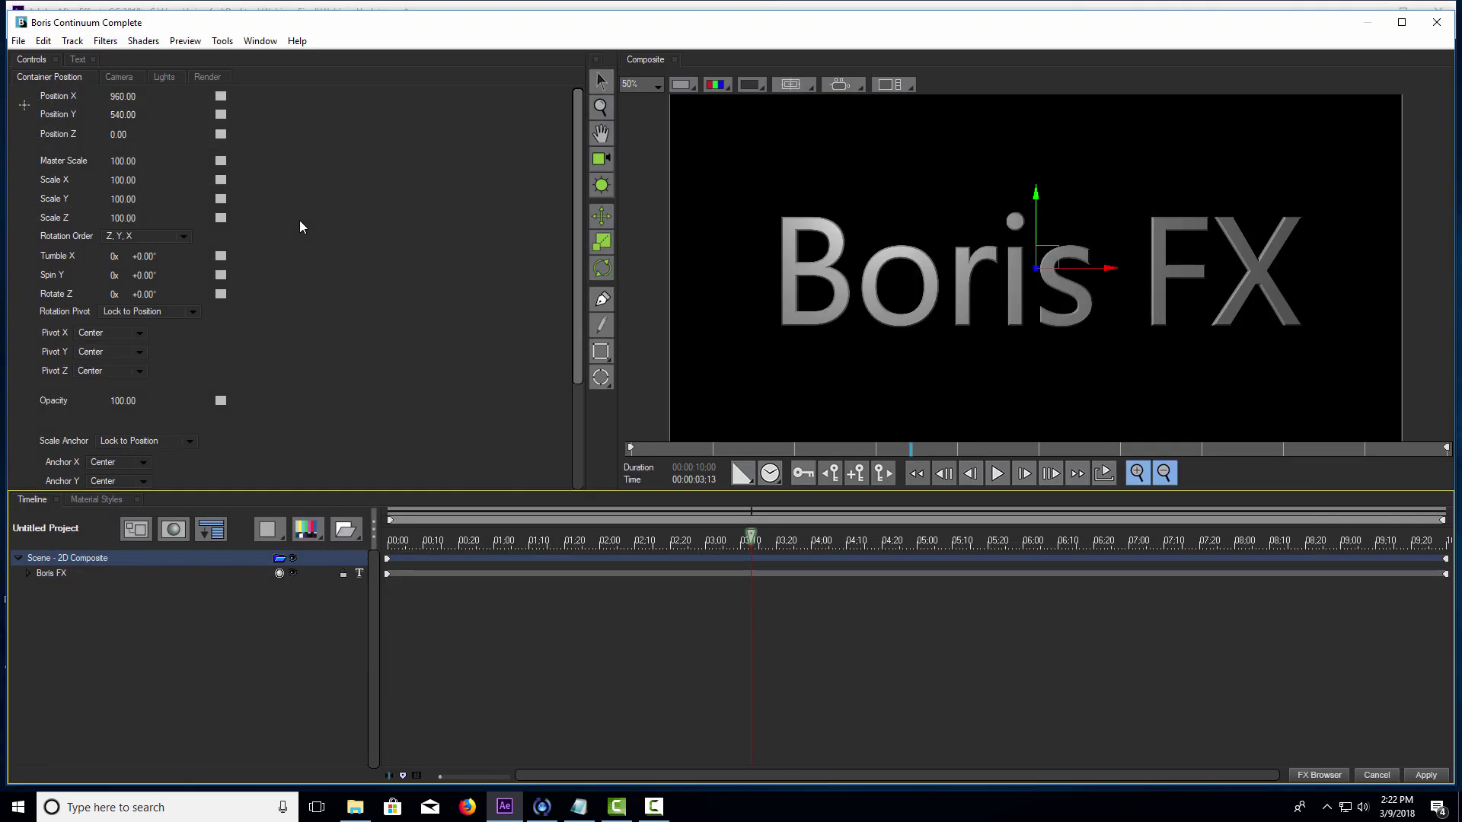
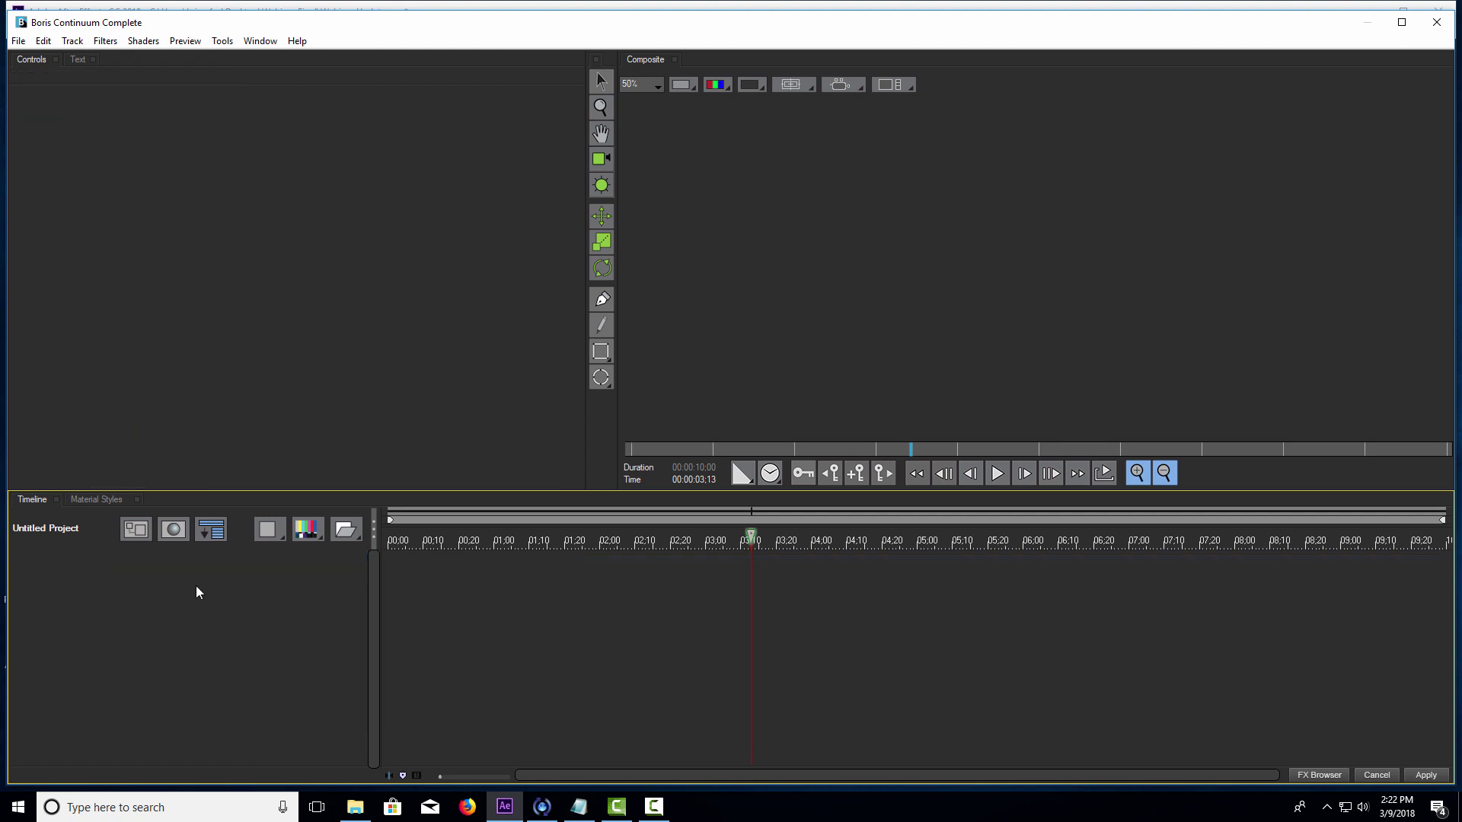
- Add a new title container to the empty Title Studio project
{"action": "left_click", "coordinate": [336, 536]}
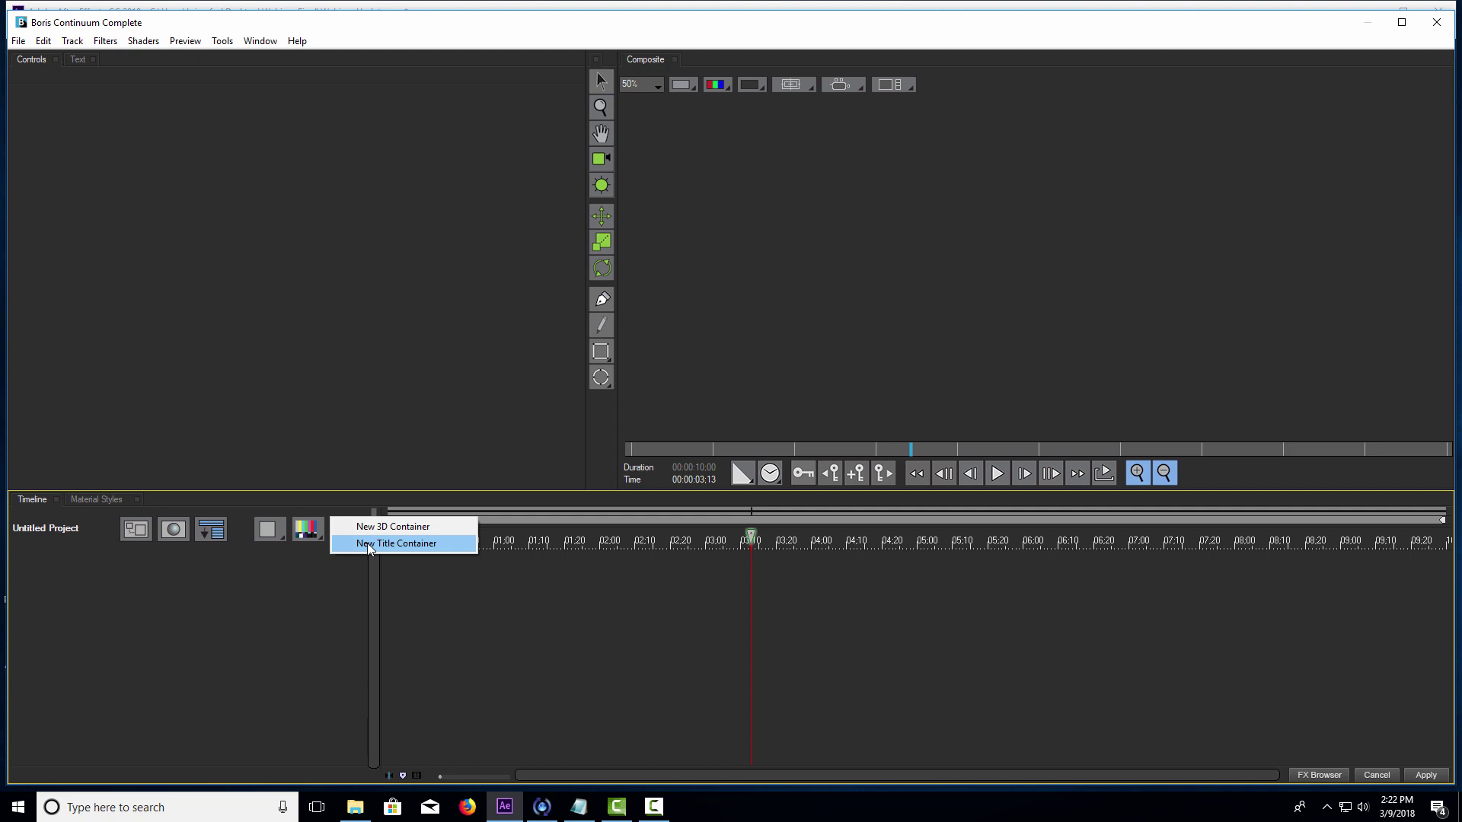
{"action": "left_click", "coordinate": [368, 545]}
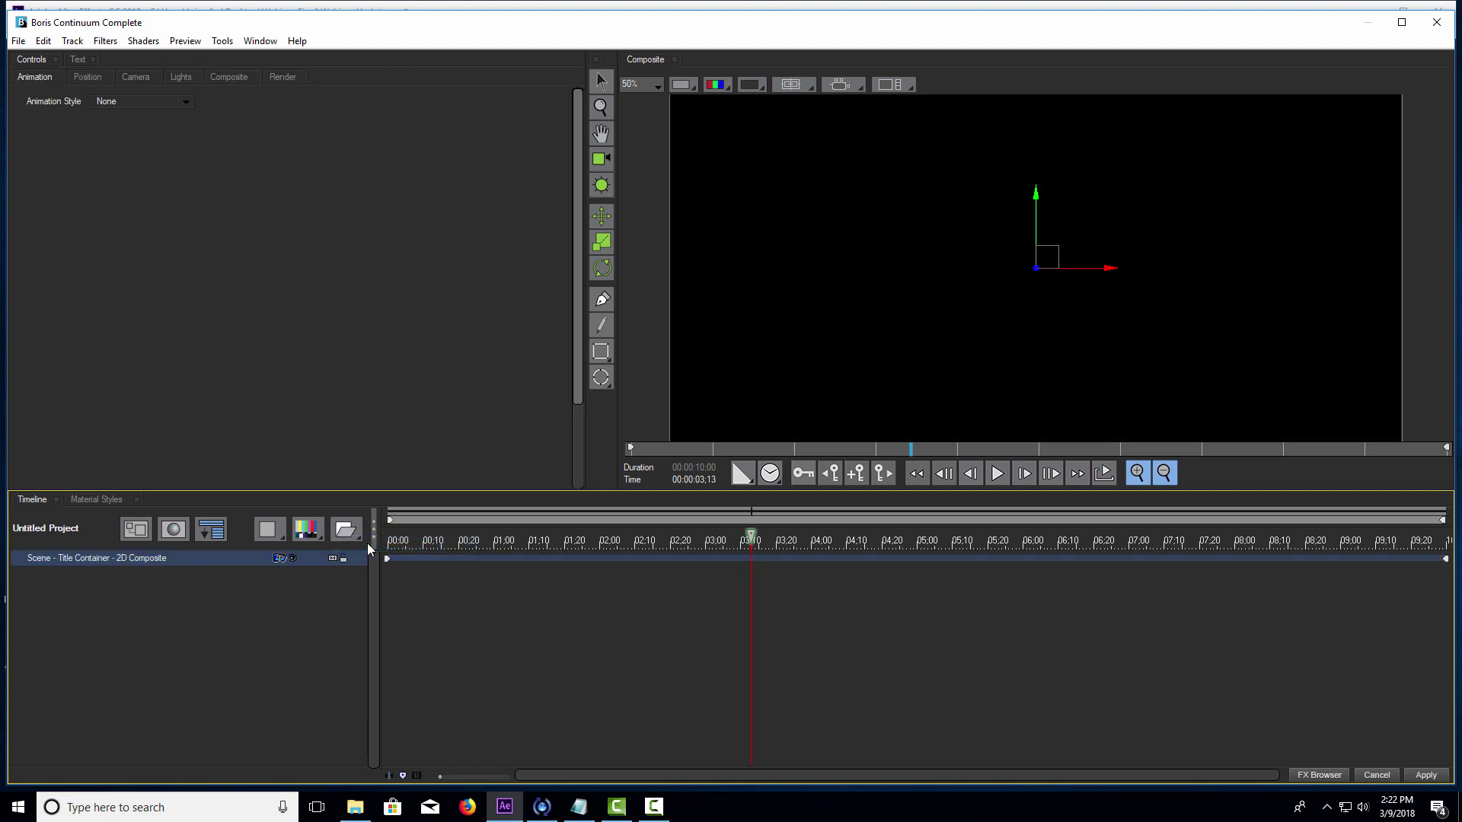
{"action": "left_click", "coordinate": [354, 536]}
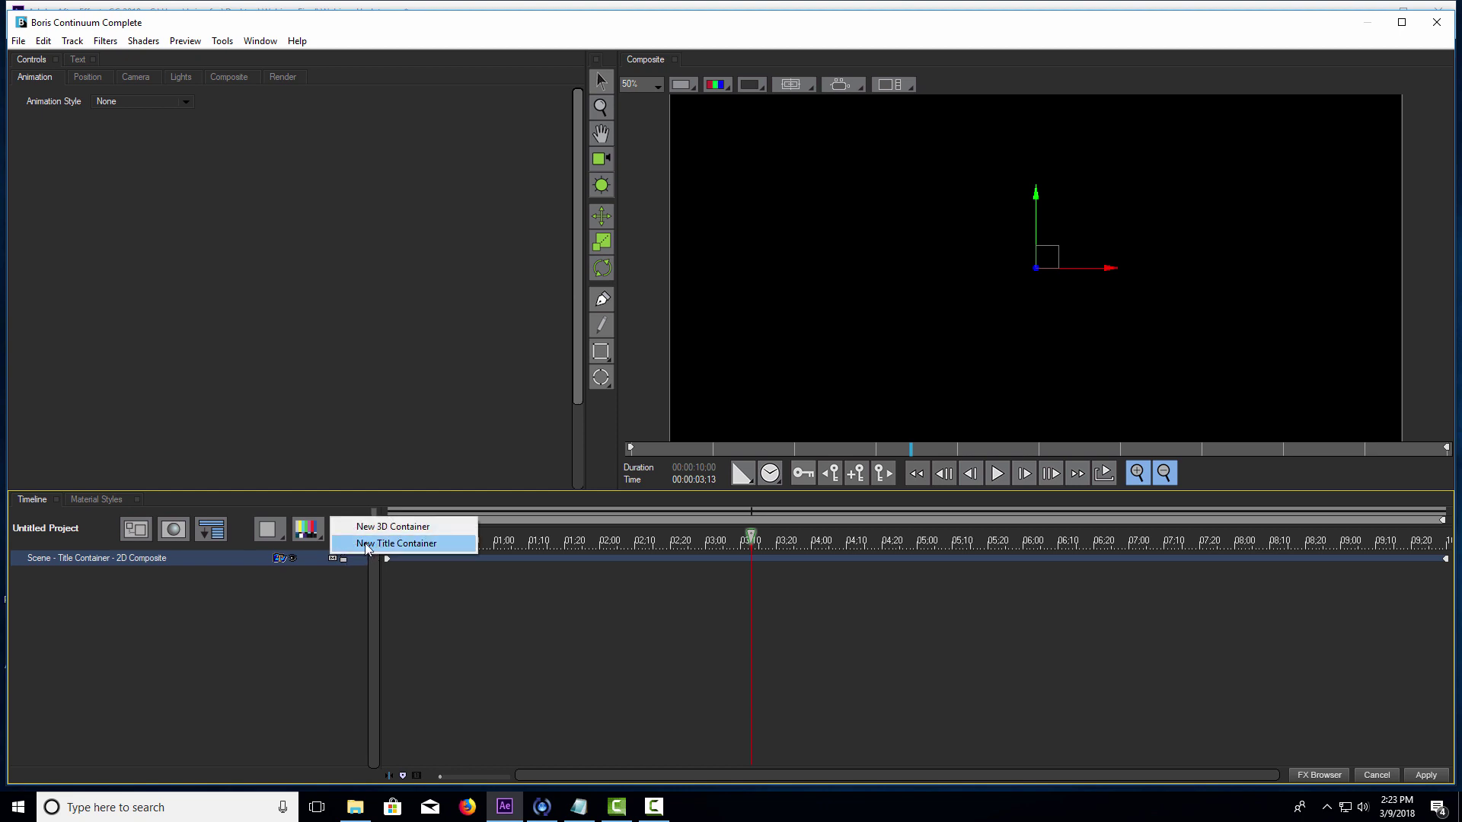
{"action": "left_click", "coordinate": [192, 607]}
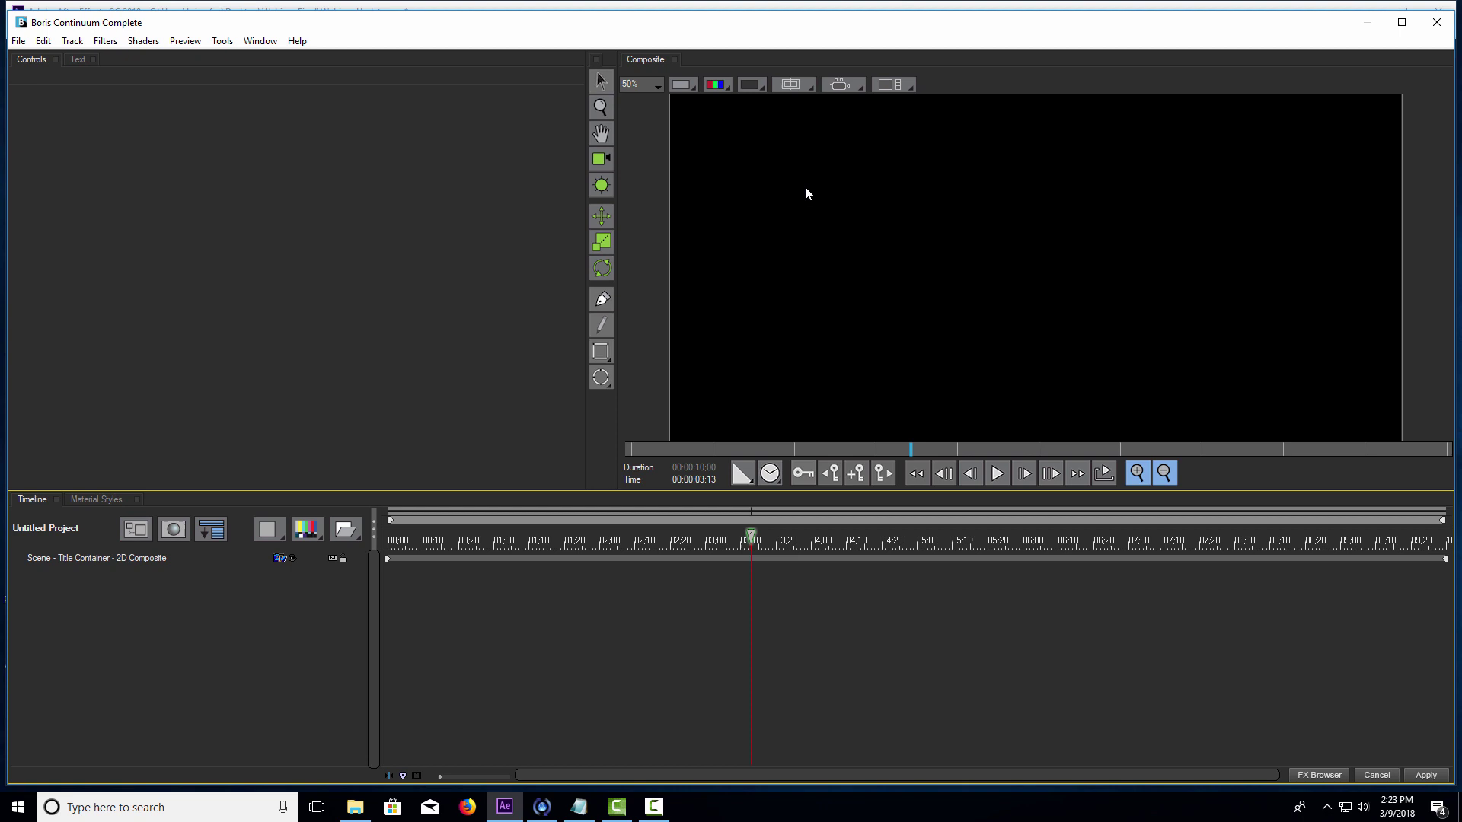
- Set the title container's animation style to Type On
{"action": "left_click", "coordinate": [115, 555]}
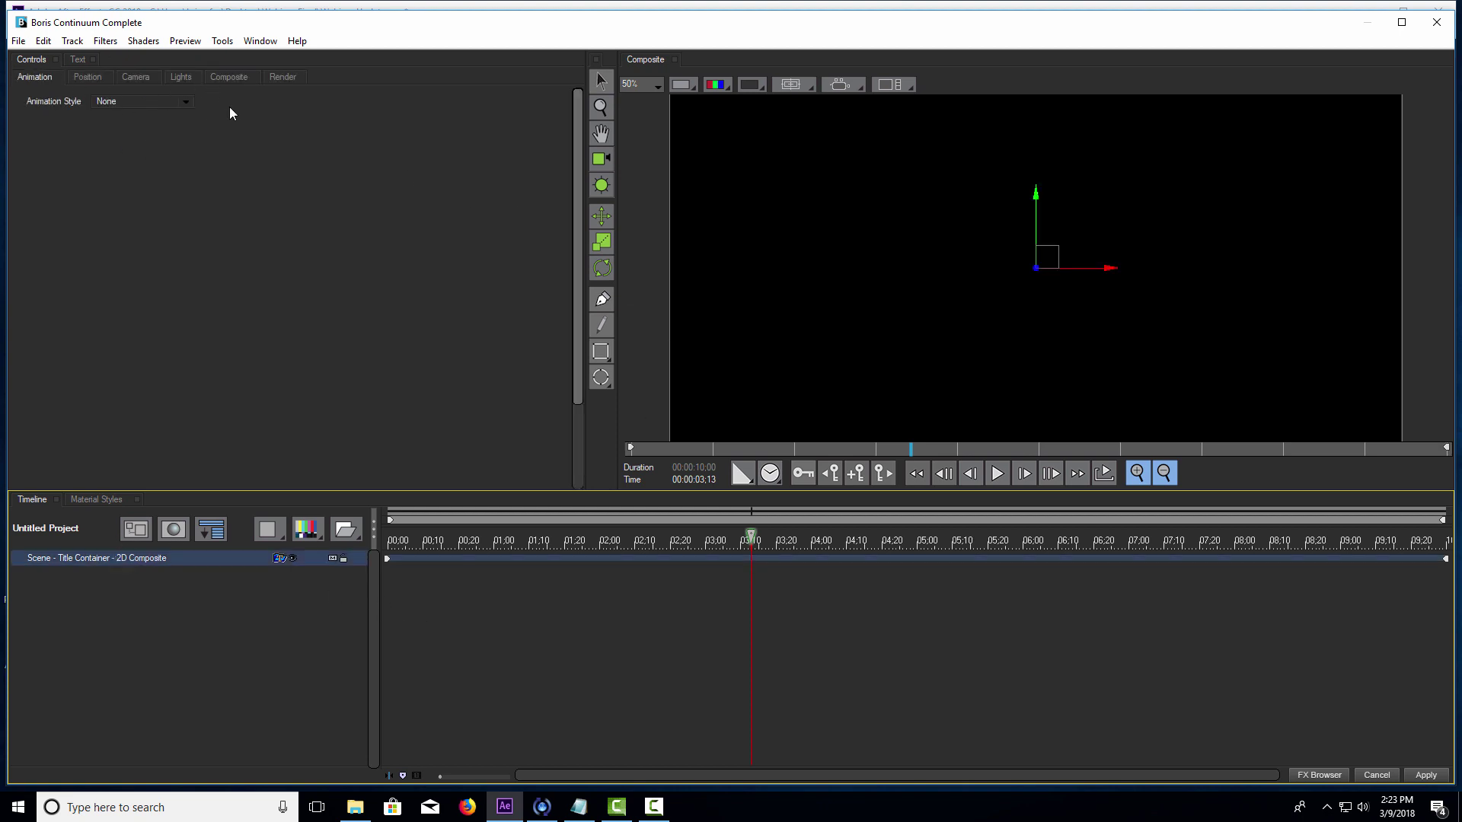
{"action": "left_click", "coordinate": [187, 102]}
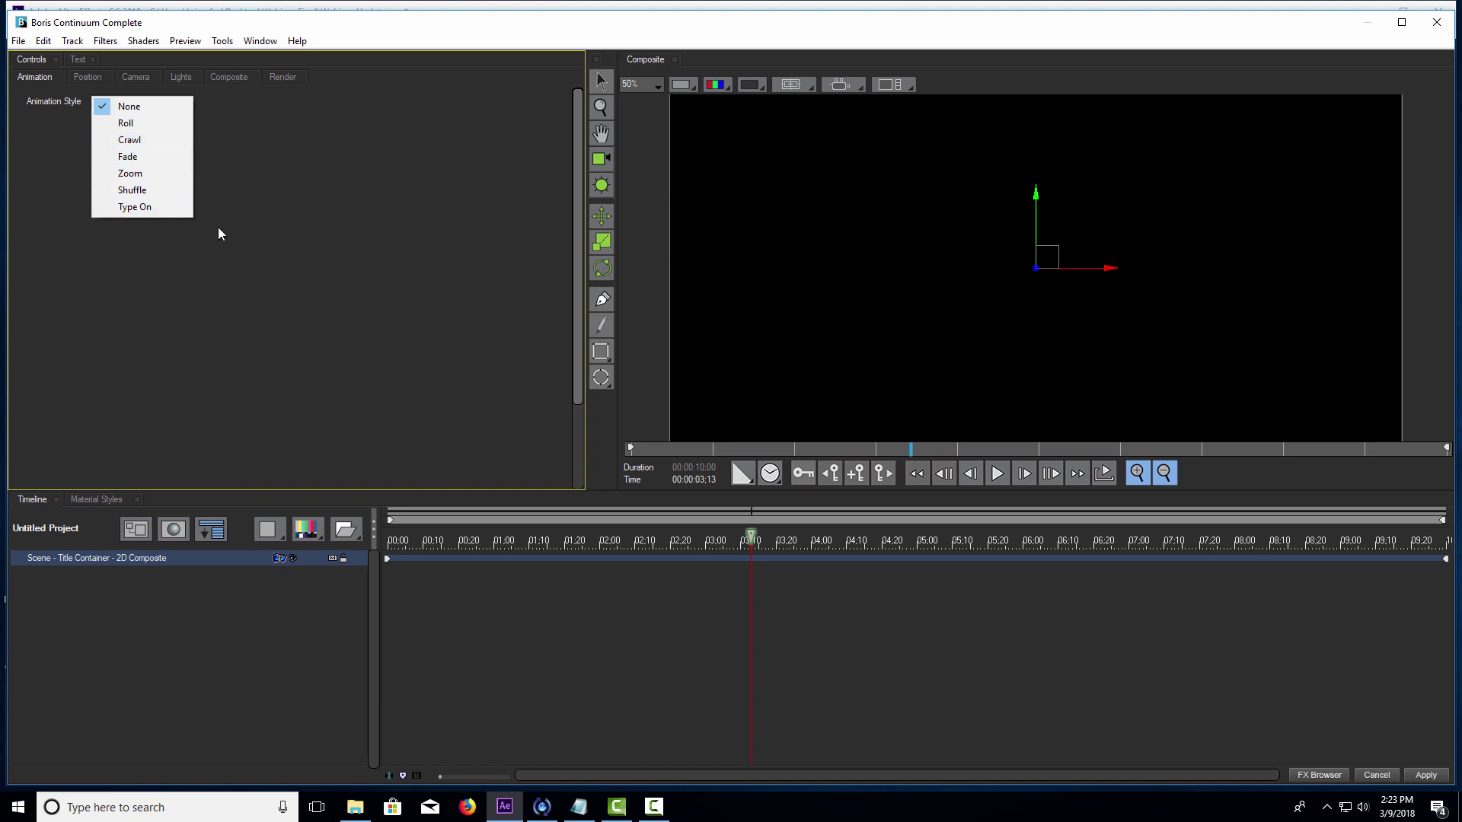
{"action": "left_click", "coordinate": [158, 209]}
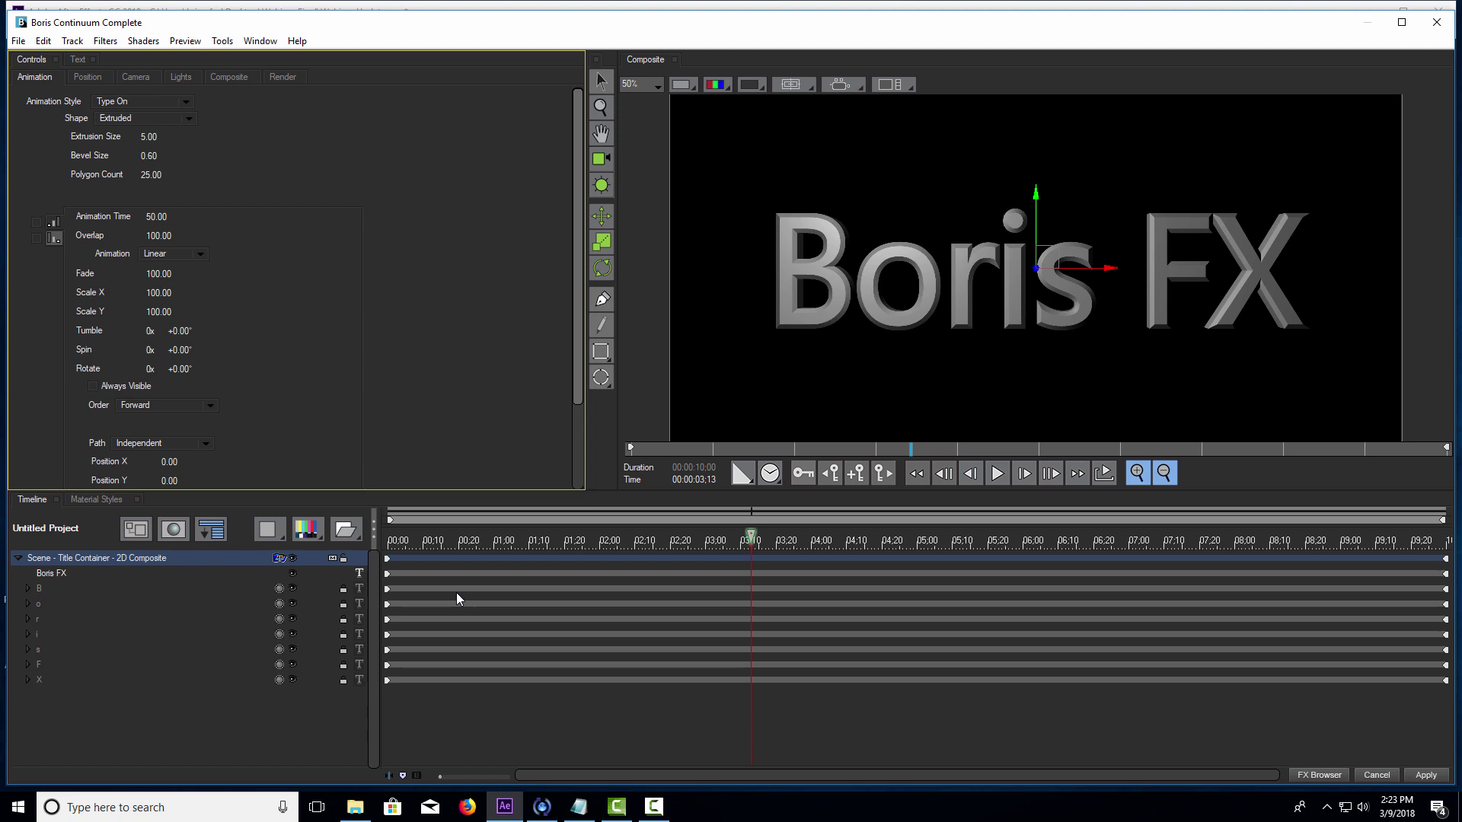
- Replace the default Boris FX text with WARP TITLES
{"action": "left_click", "coordinate": [78, 60]}
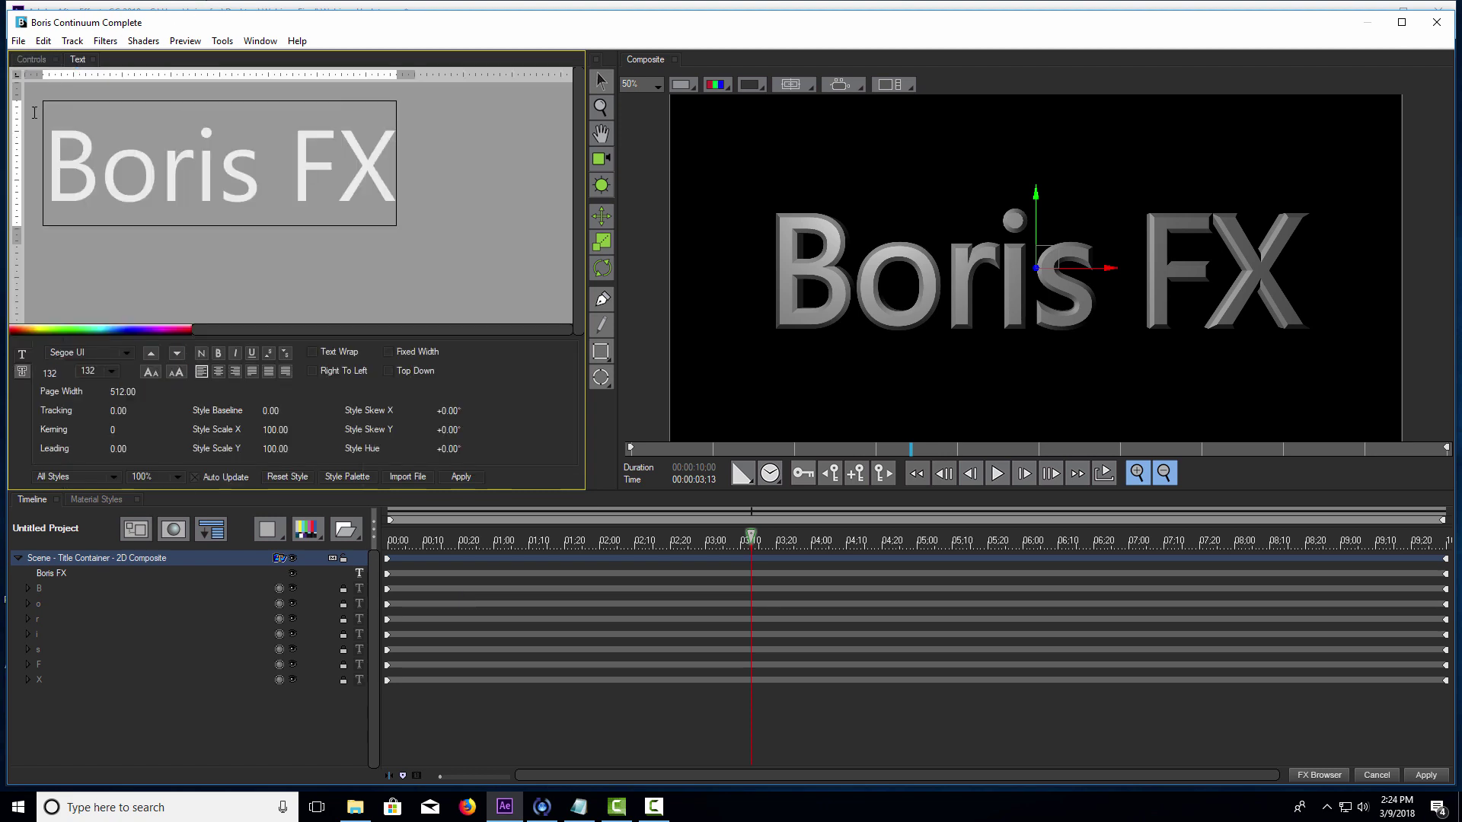
{"action": "key", "text": "ctrl+a"}
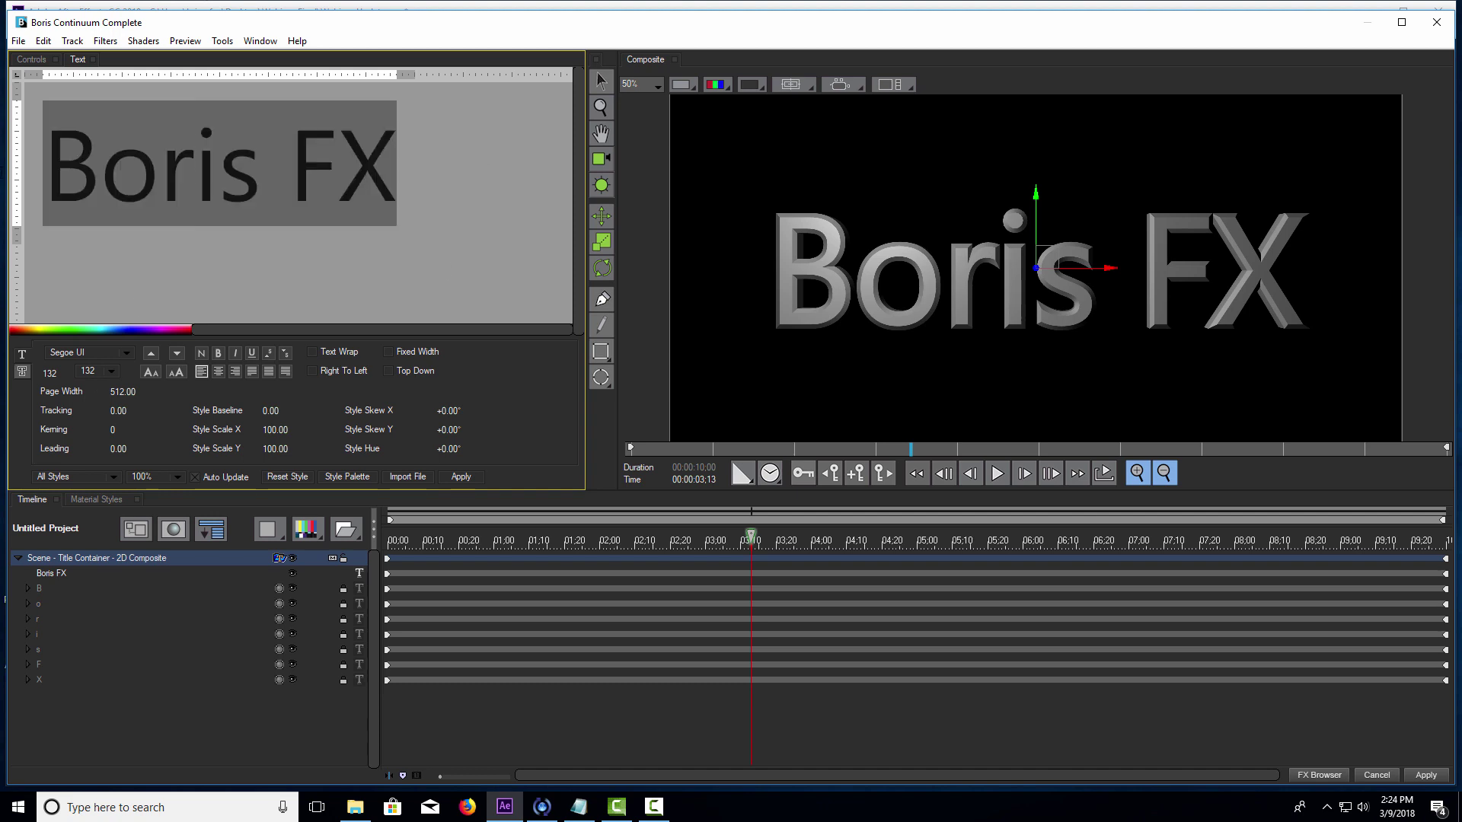
{"action": "type", "text": "WARP TI"}
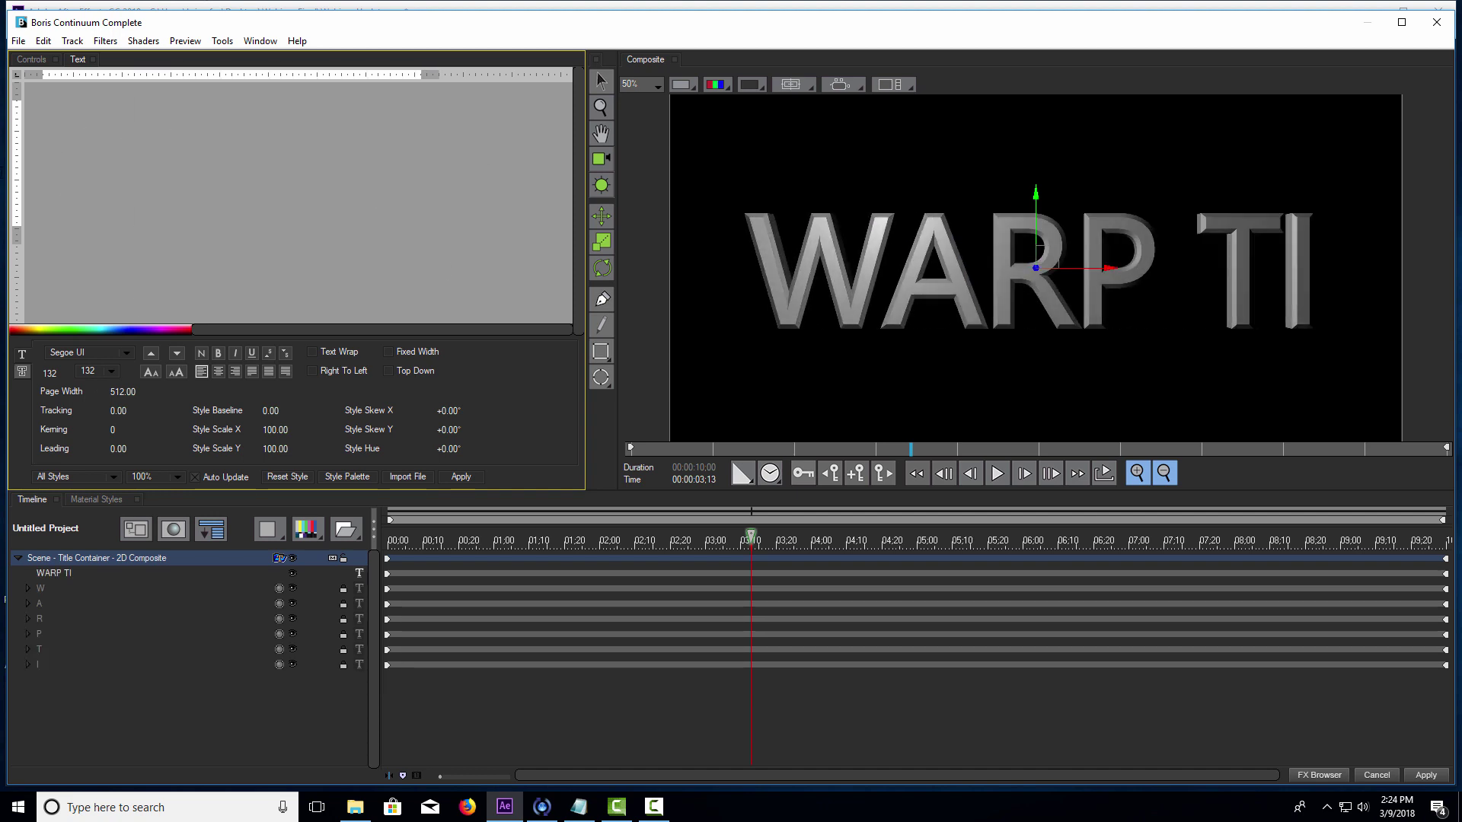
{"action": "type", "text": "TLES"}
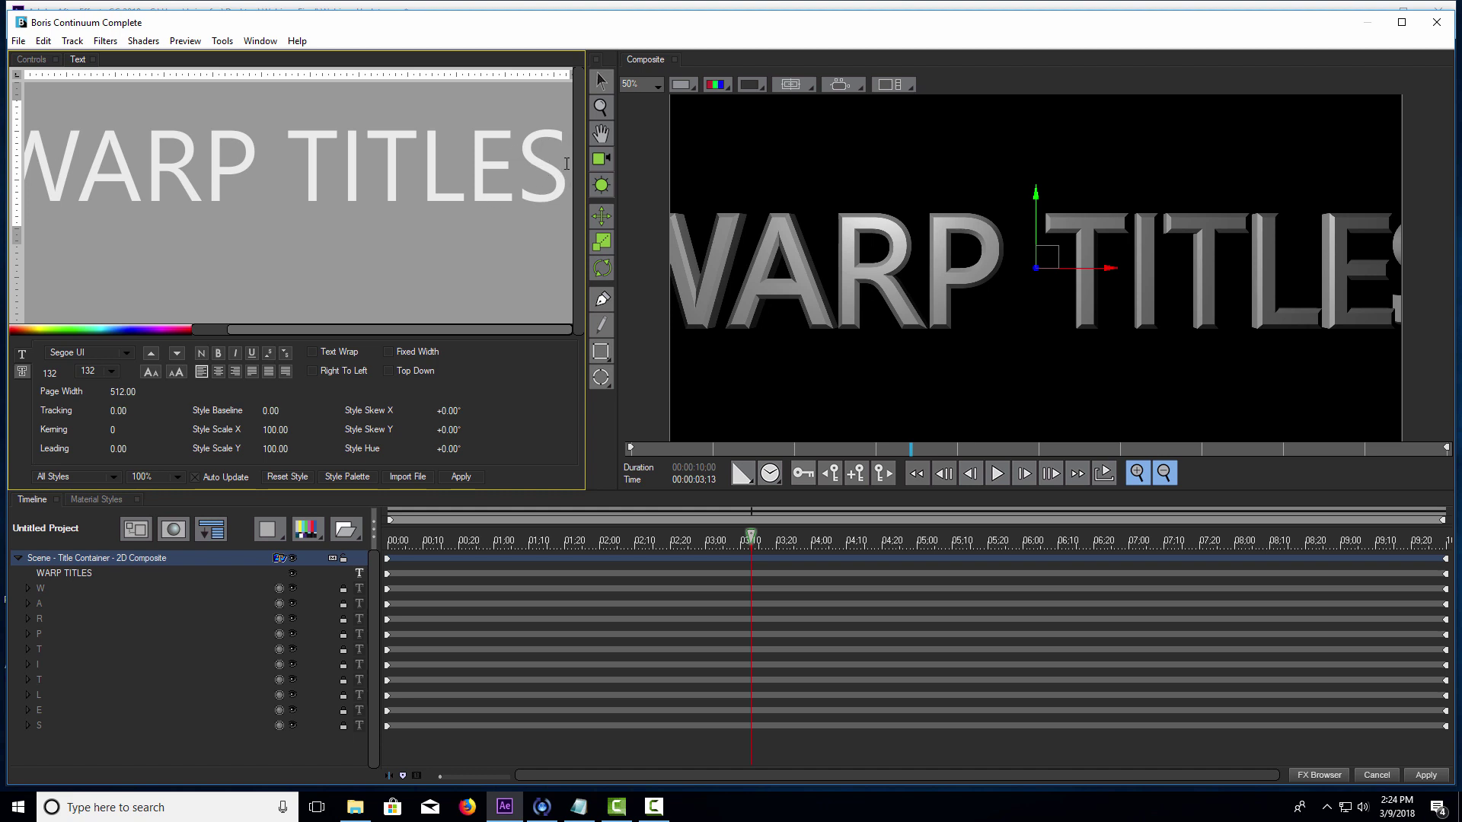
- Set the WARP TITLES text's font size to 40 and its tracking to 8
{"action": "left_click_drag", "start_coordinate": [566, 163], "coordinate": [23, 168]}
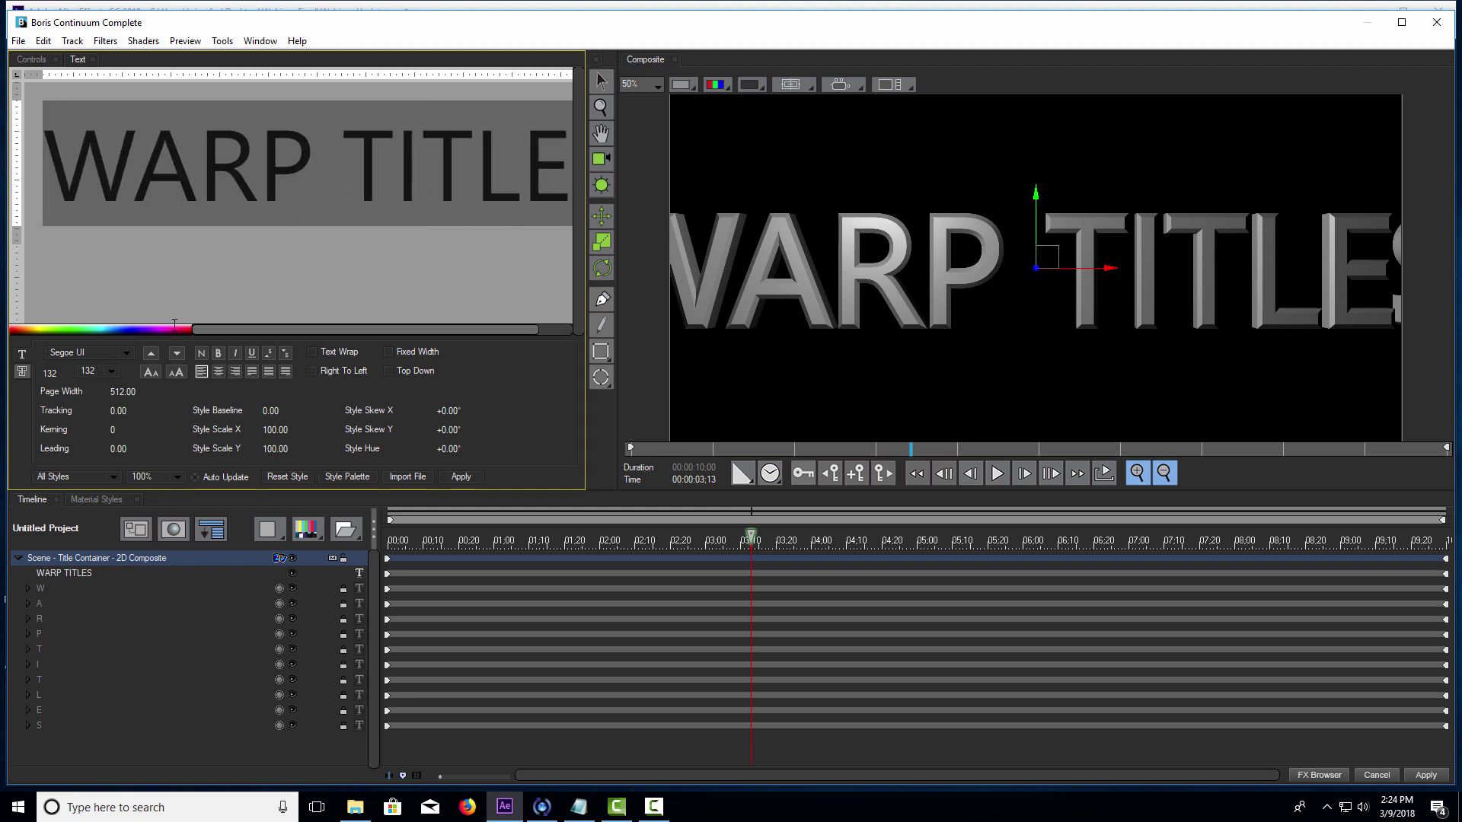
{"action": "left_click", "coordinate": [61, 373]}
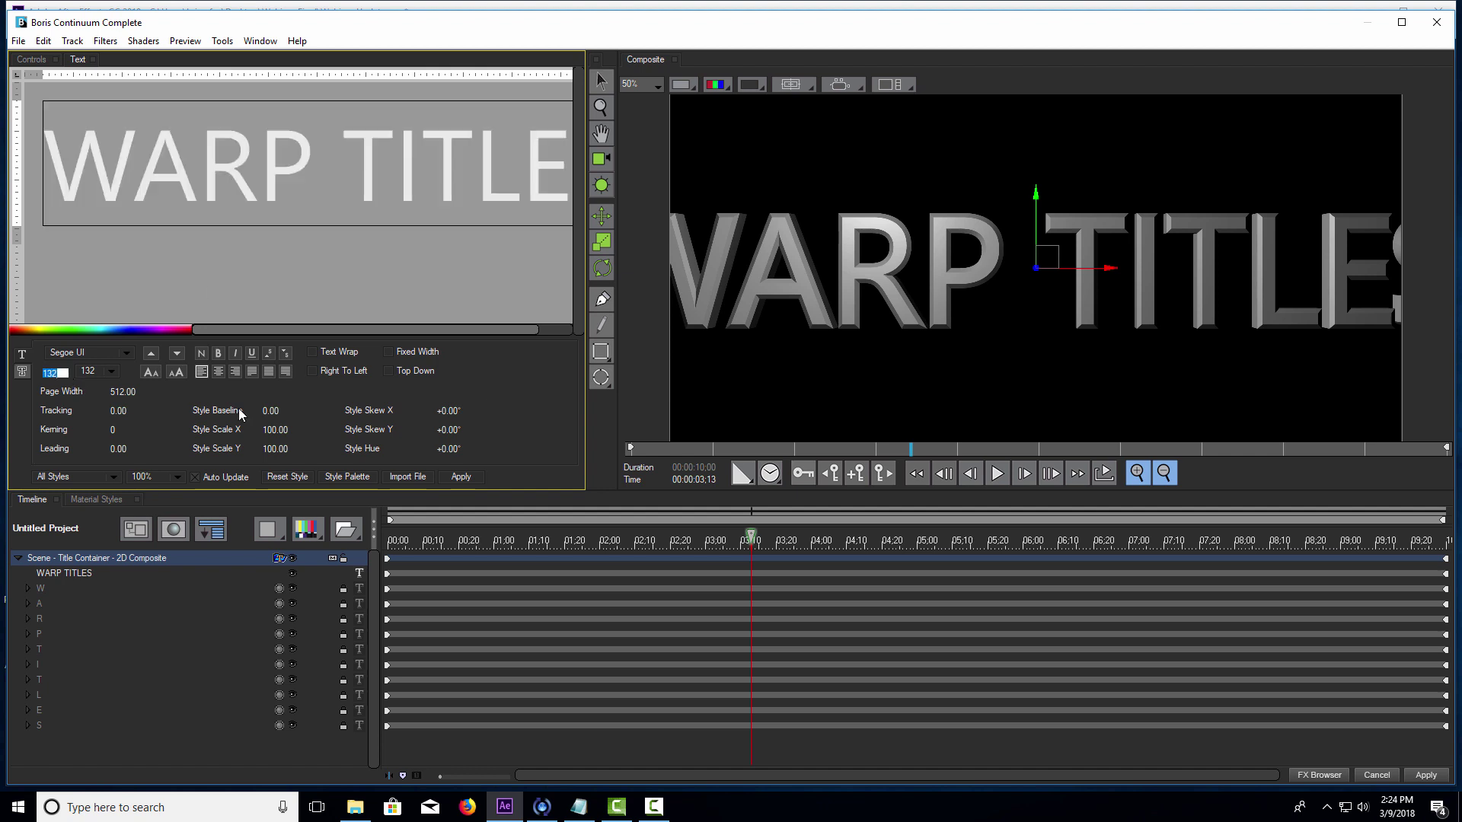
{"action": "type", "text": "40"}
{"action": "key", "text": "Return"}
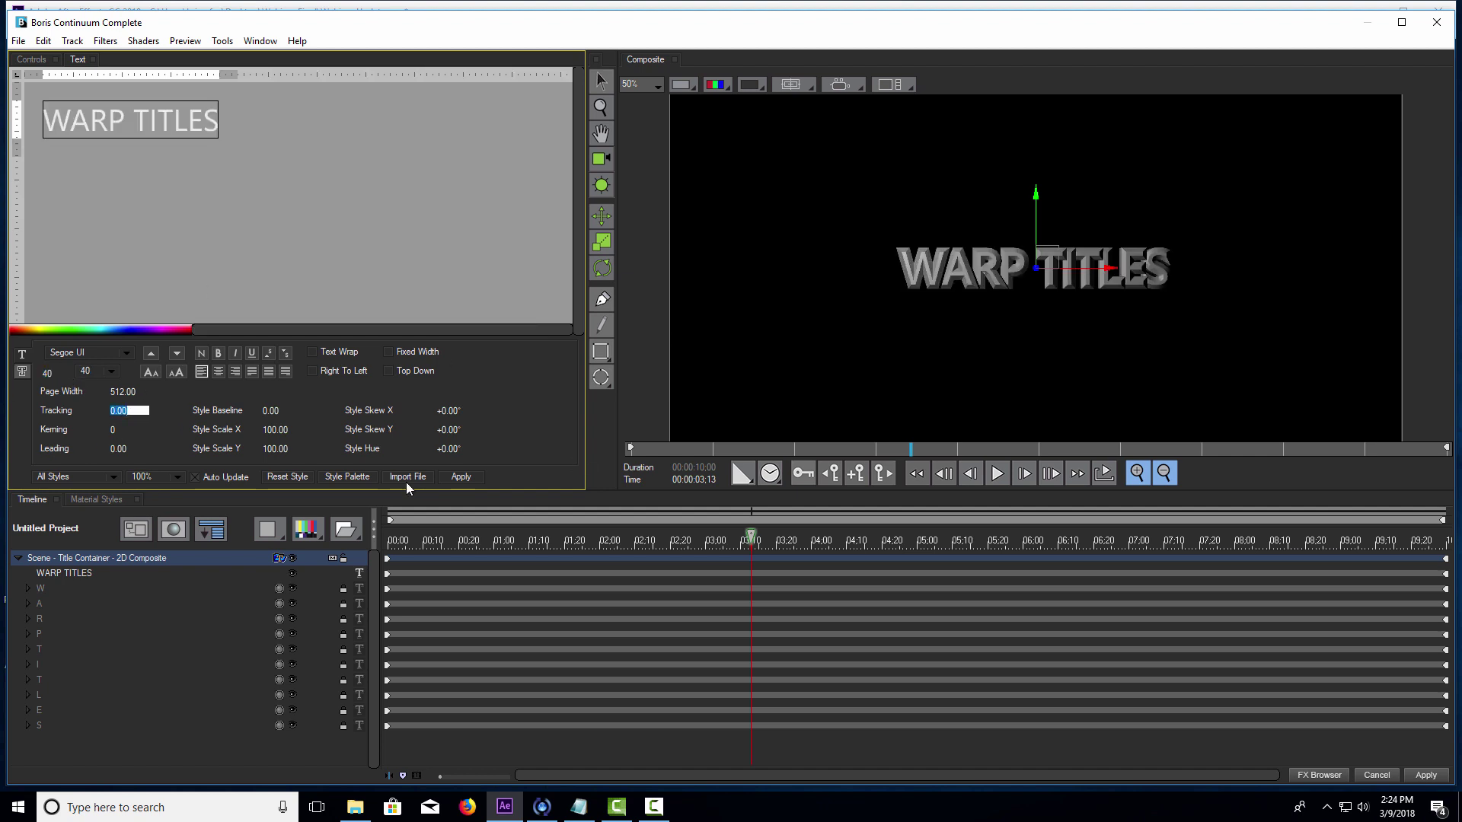
{"action": "type", "text": "8"}
{"action": "key", "text": "Return"}
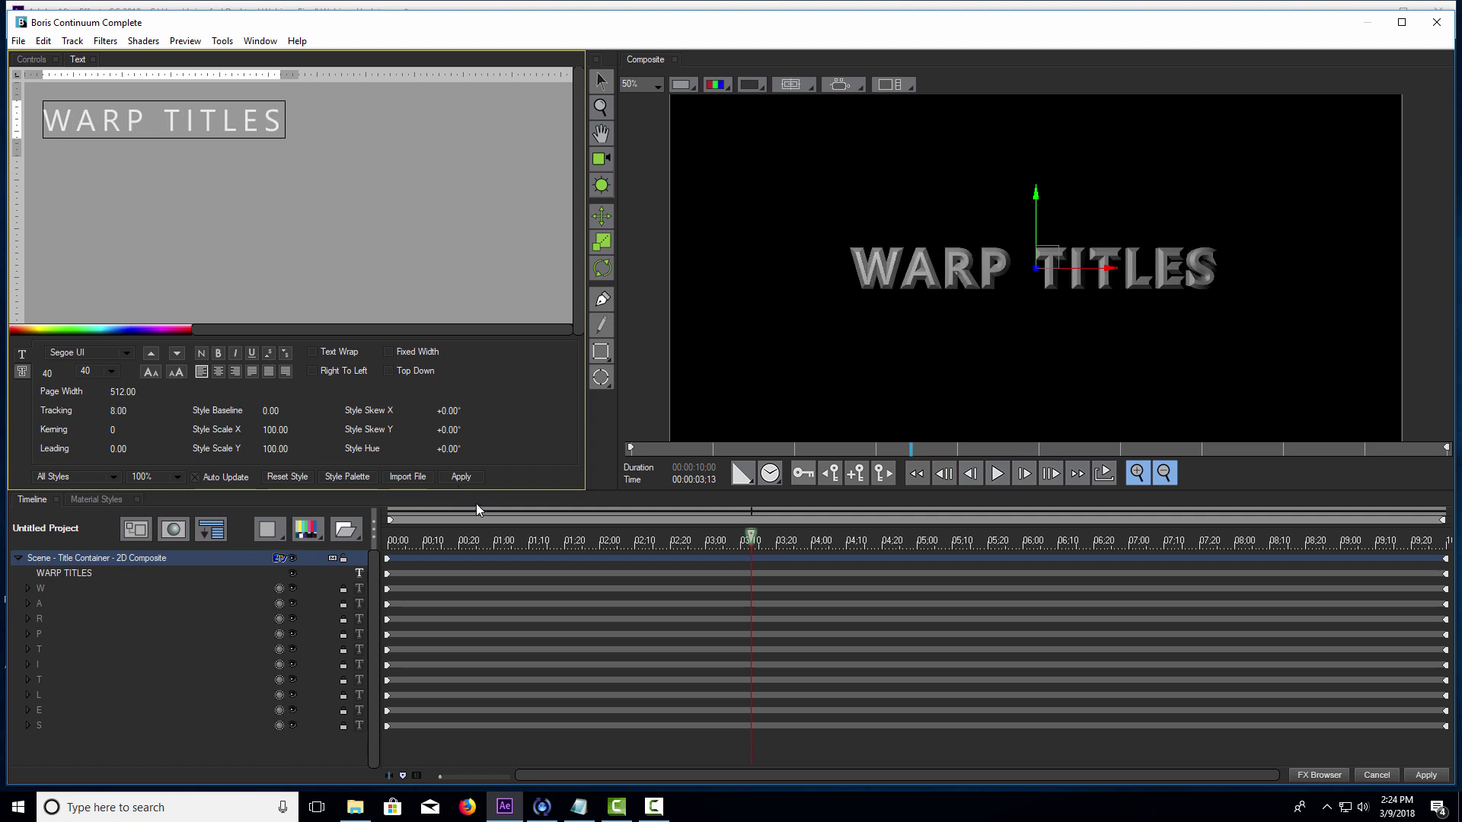
- Change the font of the WARP TITLES text to Anita Semi-square
{"action": "left_click", "coordinate": [129, 350]}
{"action": "left_click_drag", "start_coordinate": [196, 287], "coordinate": [191, 132]}
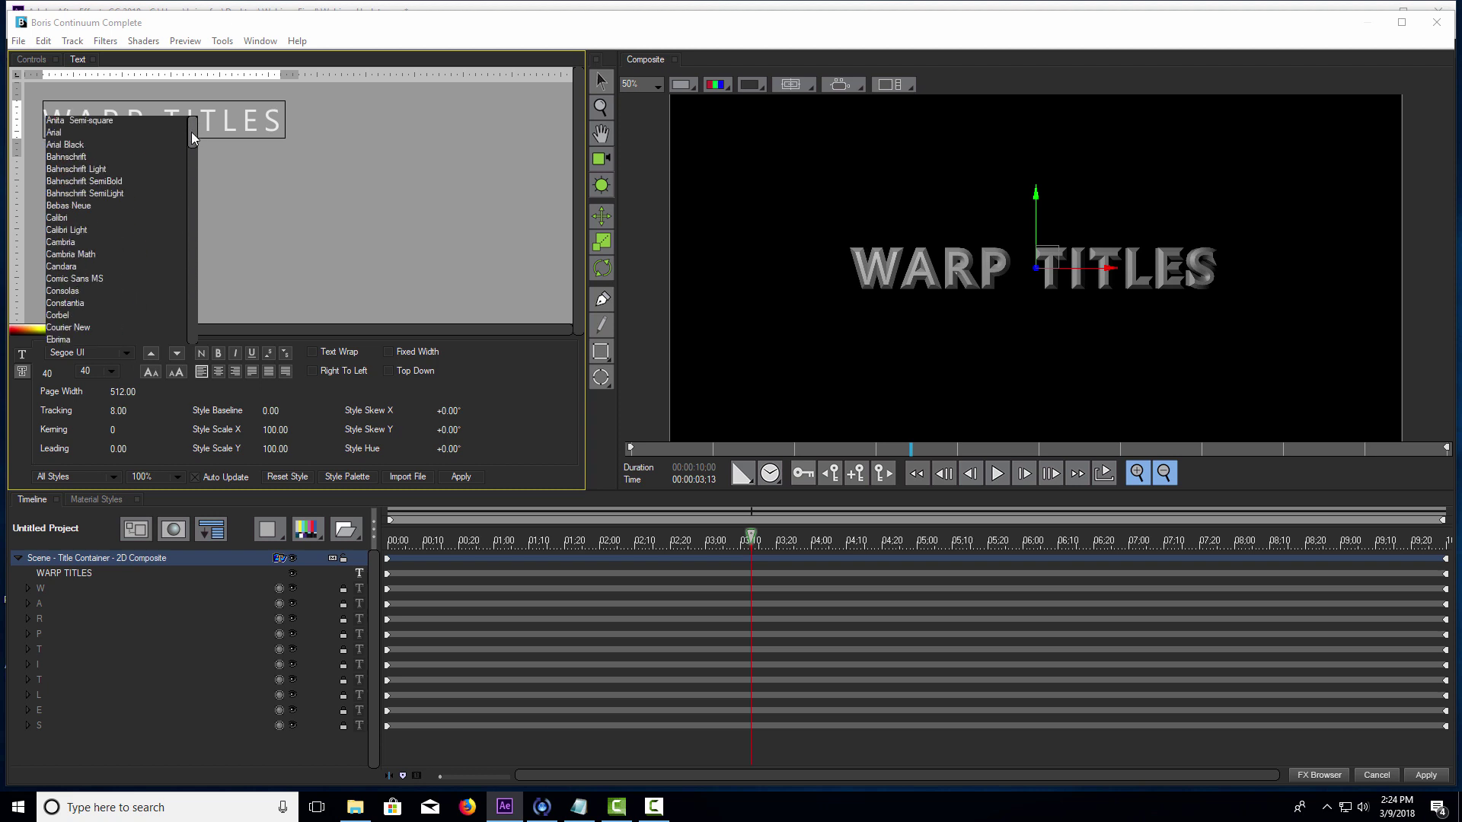
{"action": "left_click", "coordinate": [67, 122]}
{"action": "left_click", "coordinate": [406, 115]}
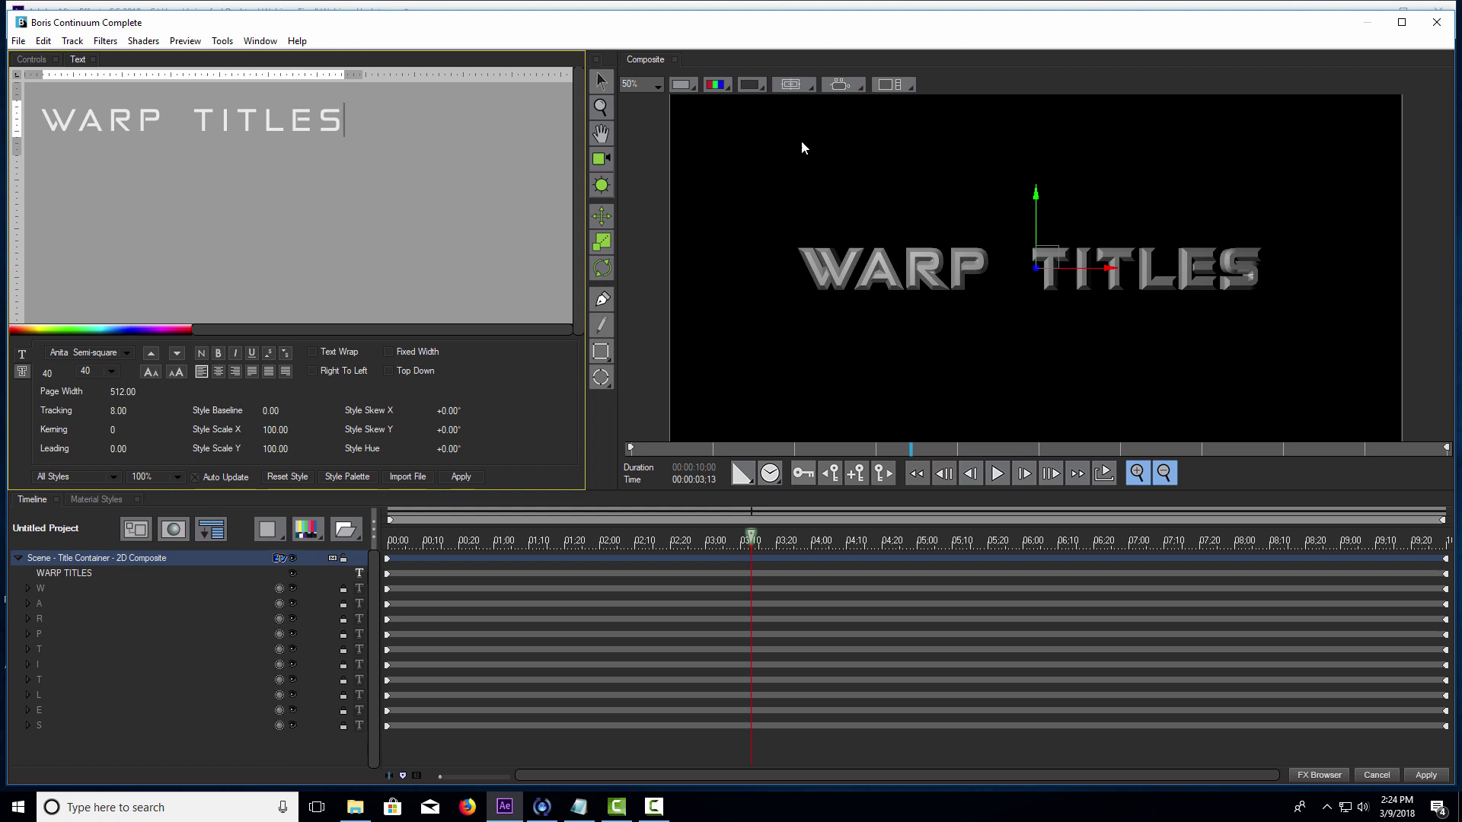
- Set the title's extrusion size to 0
{"action": "left_click", "coordinate": [29, 58]}
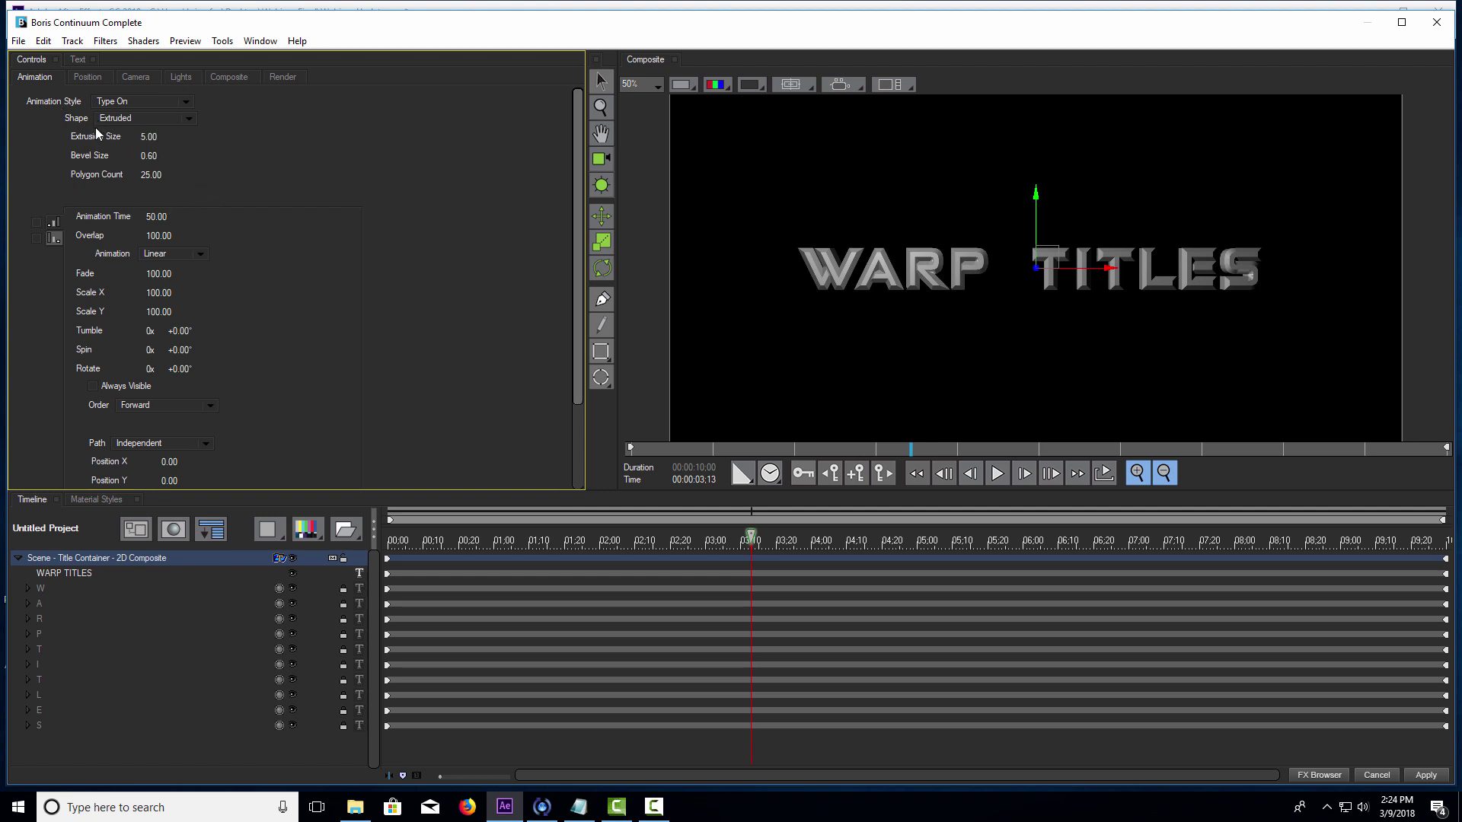
{"action": "left_click", "coordinate": [149, 137]}
{"action": "type", "text": "0"}
{"action": "key", "text": "Return"}
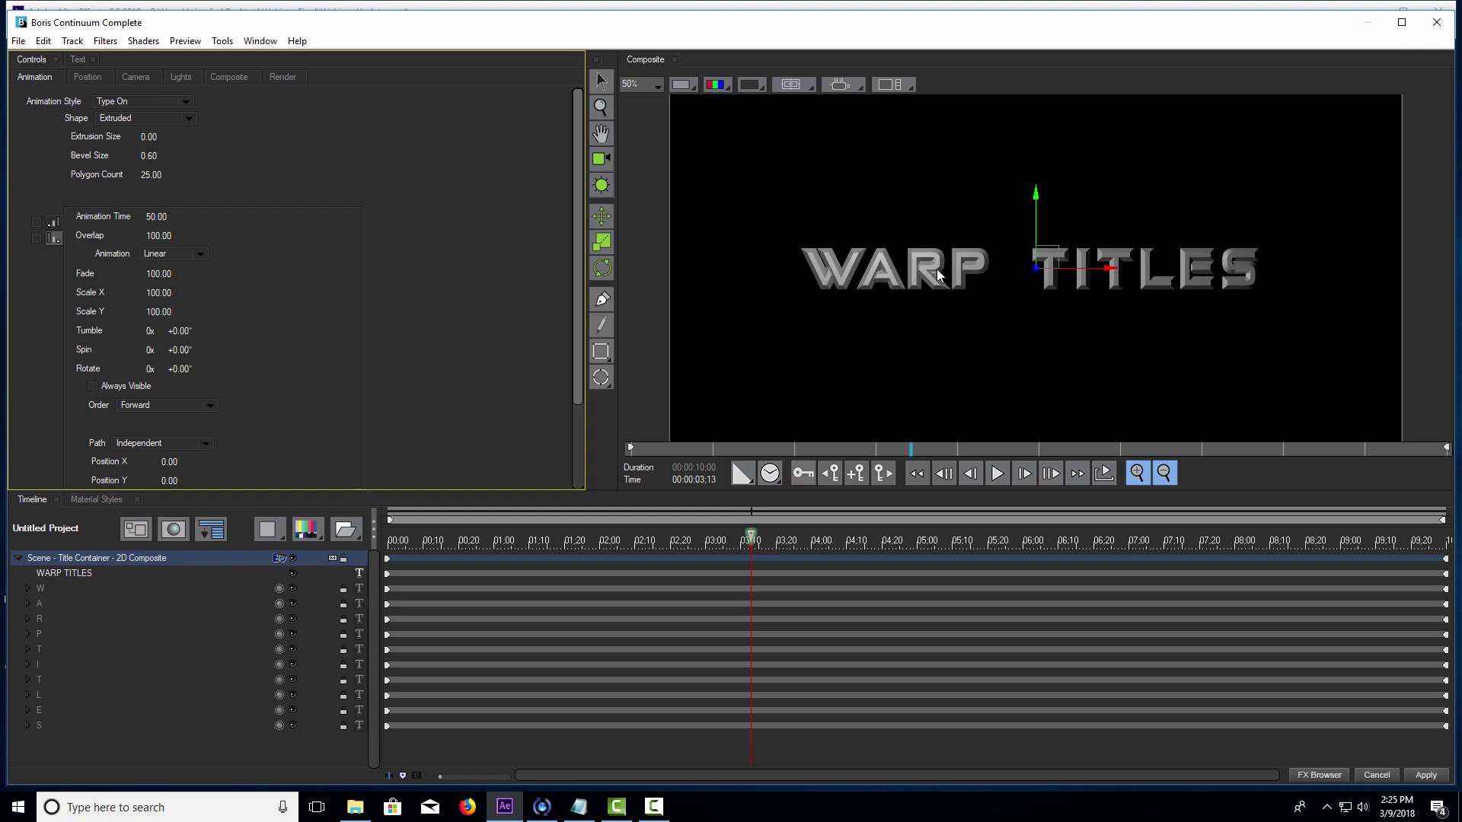
- Try a bevel size of 0 on the title, settle on 0.1, and inspect the letter edges up close
{"action": "left_click", "coordinate": [151, 156]}
{"action": "type", "text": "0"}
{"action": "key", "text": "Return"}
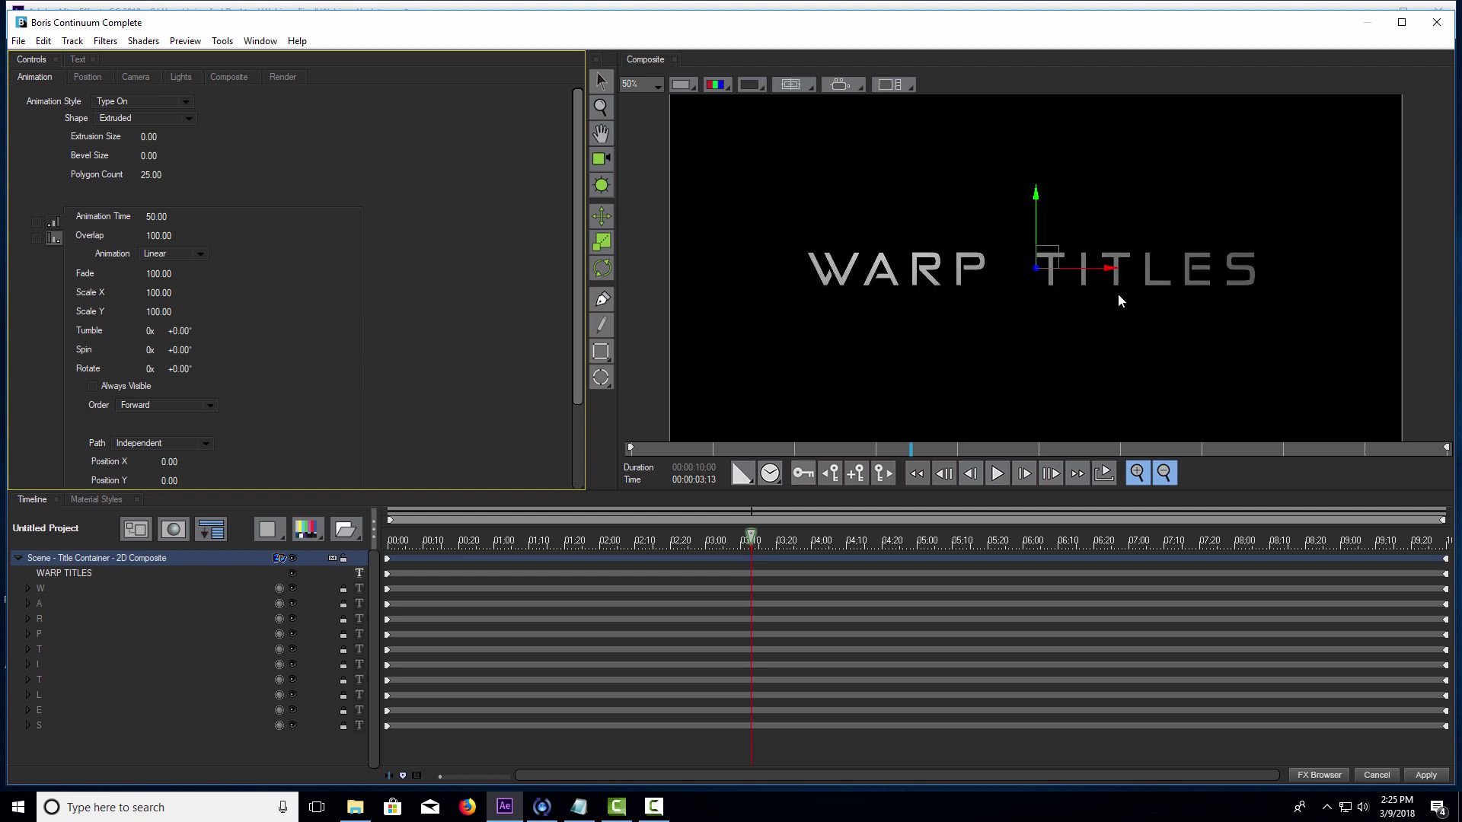
{"action": "left_click", "coordinate": [152, 156]}
{"action": "key", "text": "BackSpace"}
{"action": "type", "text": "0.1"}
{"action": "key", "text": "Return"}
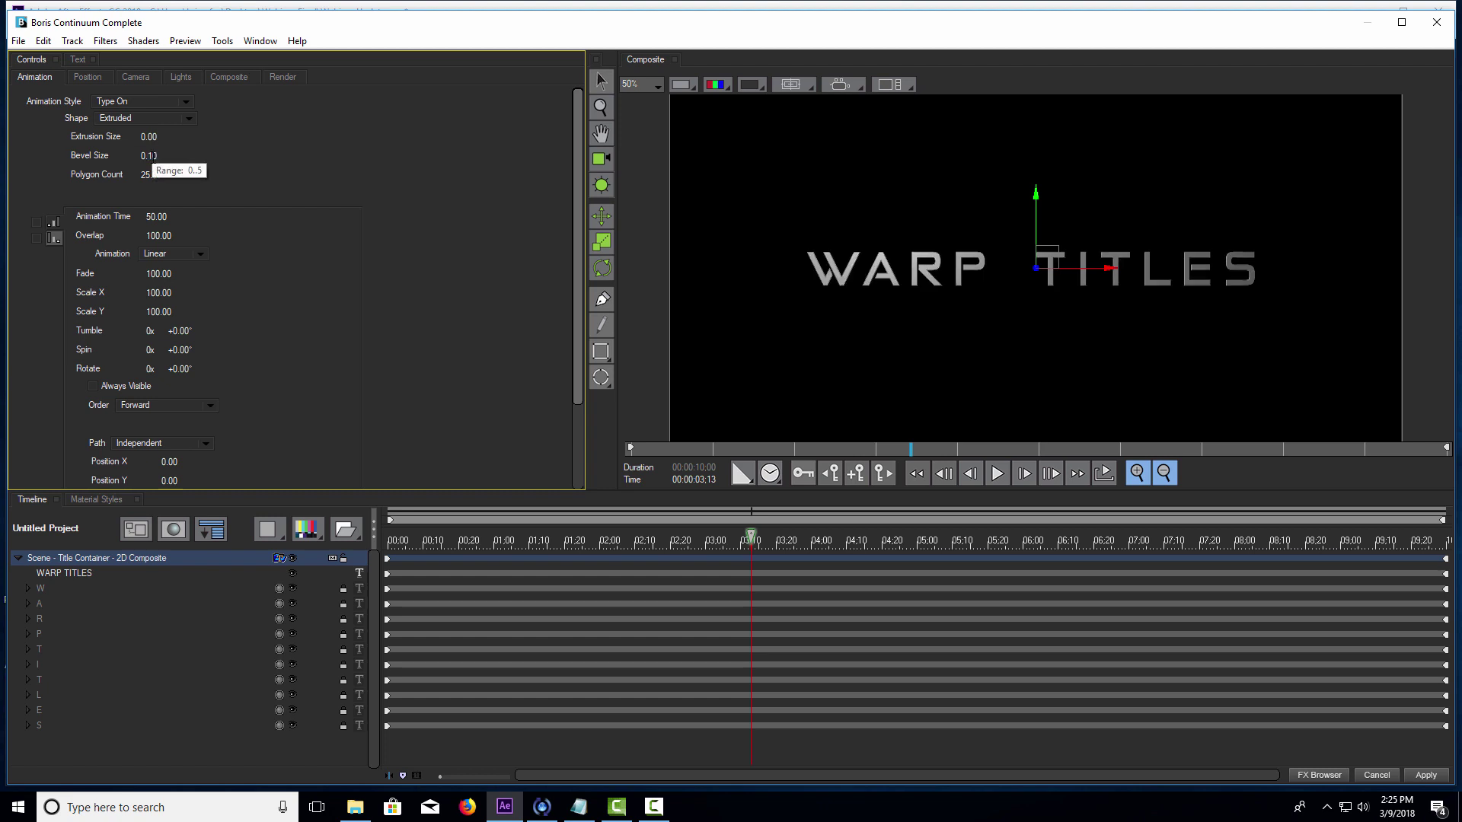
{"action": "scroll", "coordinate": [984, 318], "scroll_direction": "up", "scroll_amount": 2}
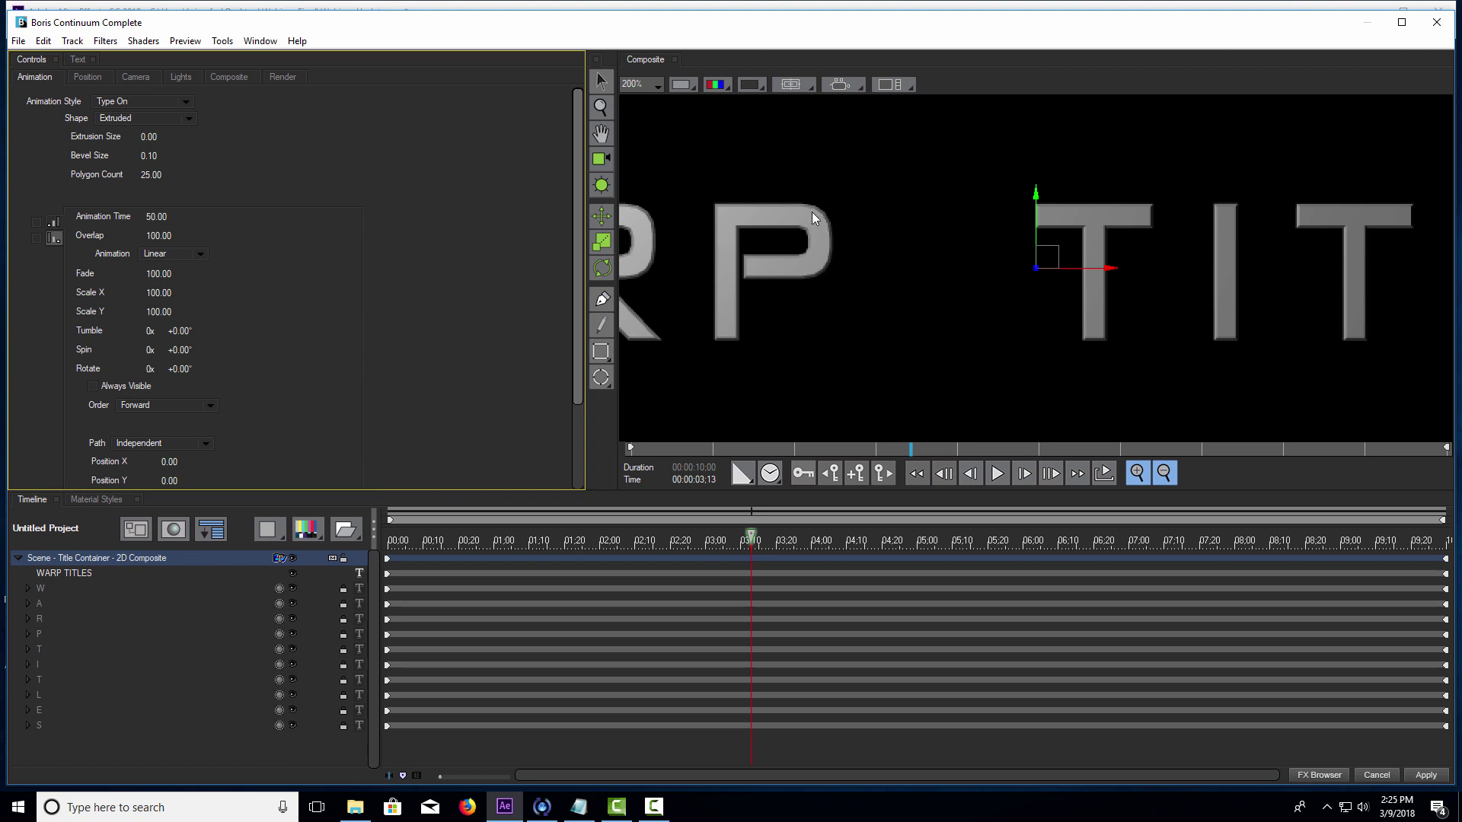
{"action": "scroll", "coordinate": [828, 231], "scroll_direction": "down", "scroll_amount": 2}
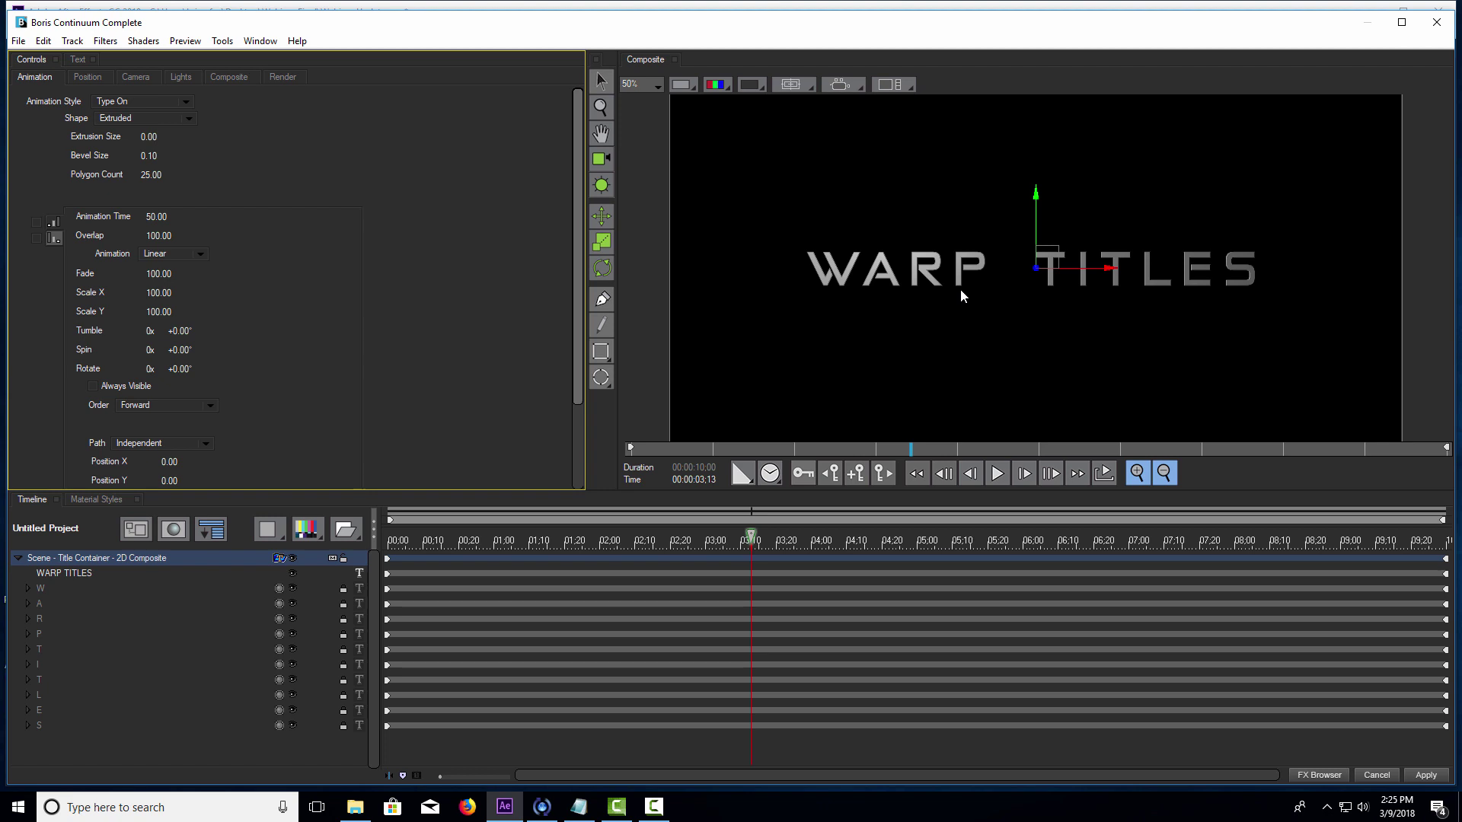
- Open the material styles and look through the Brushed Metal_Reds and Plastics collections, returning to Brushed Metal_Greens
{"action": "left_click", "coordinate": [262, 42]}
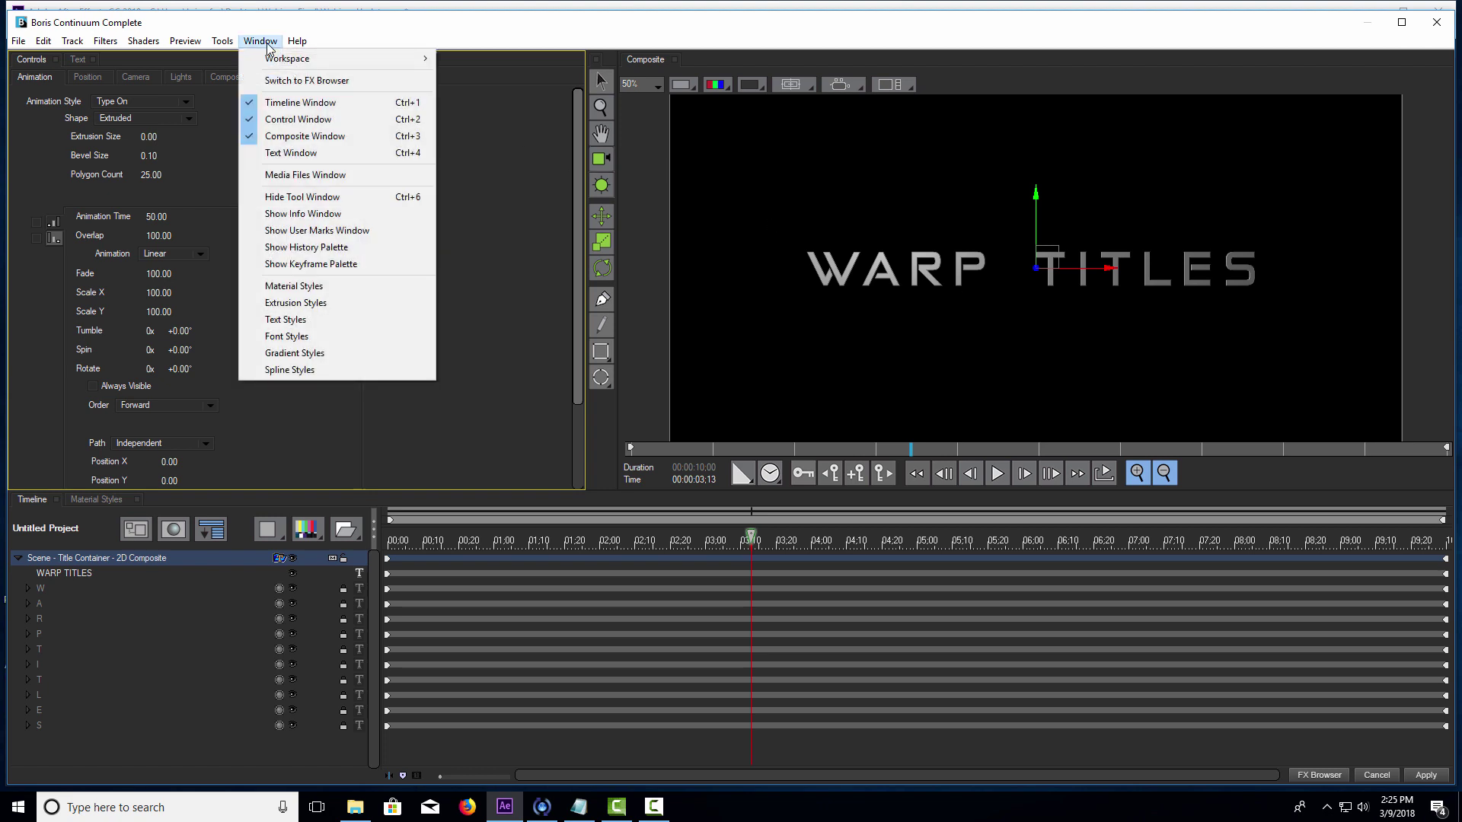
{"action": "left_click", "coordinate": [329, 283]}
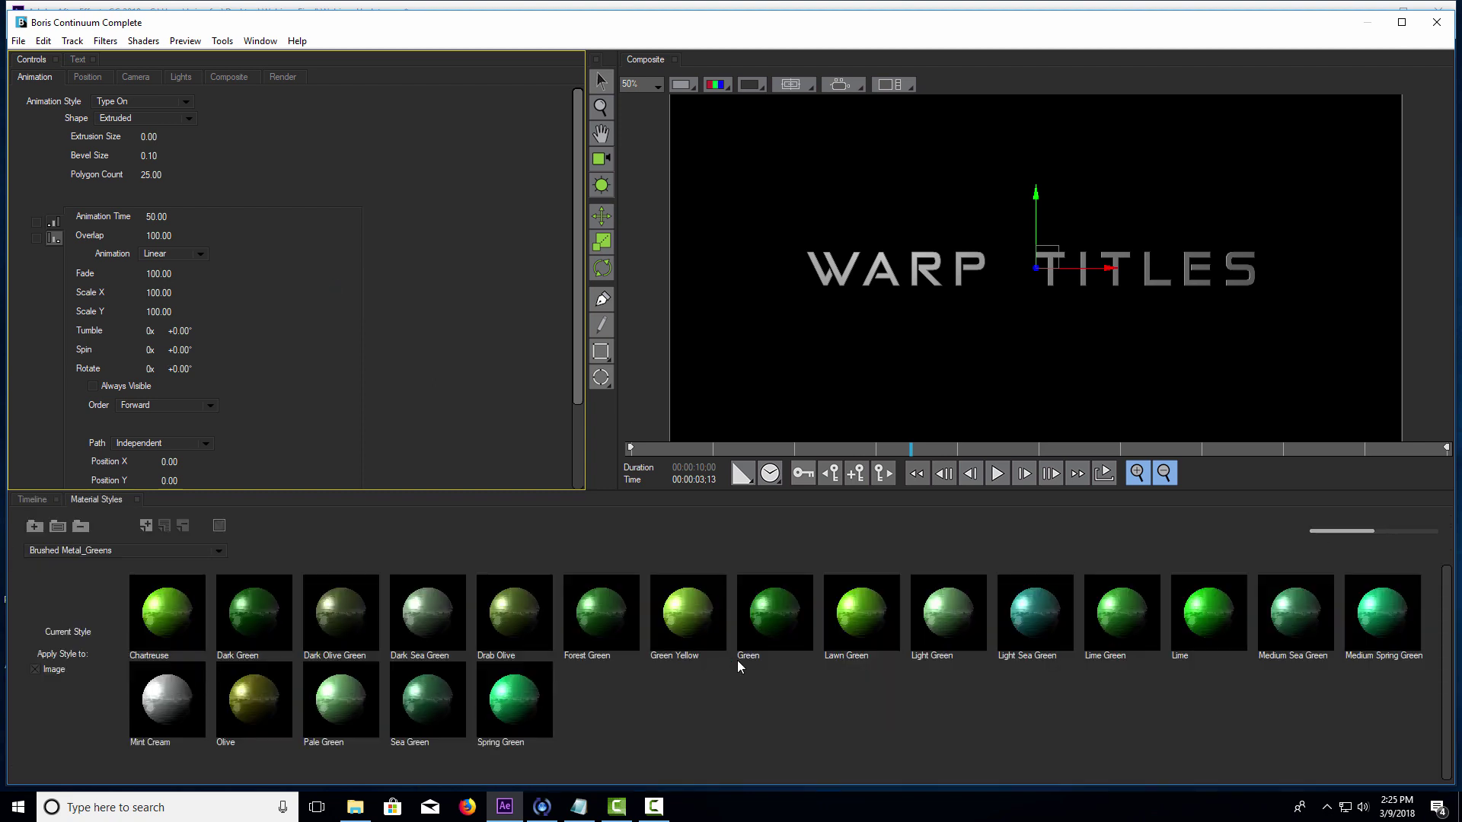
{"action": "left_click", "coordinate": [146, 549]}
{"action": "left_click", "coordinate": [139, 367]}
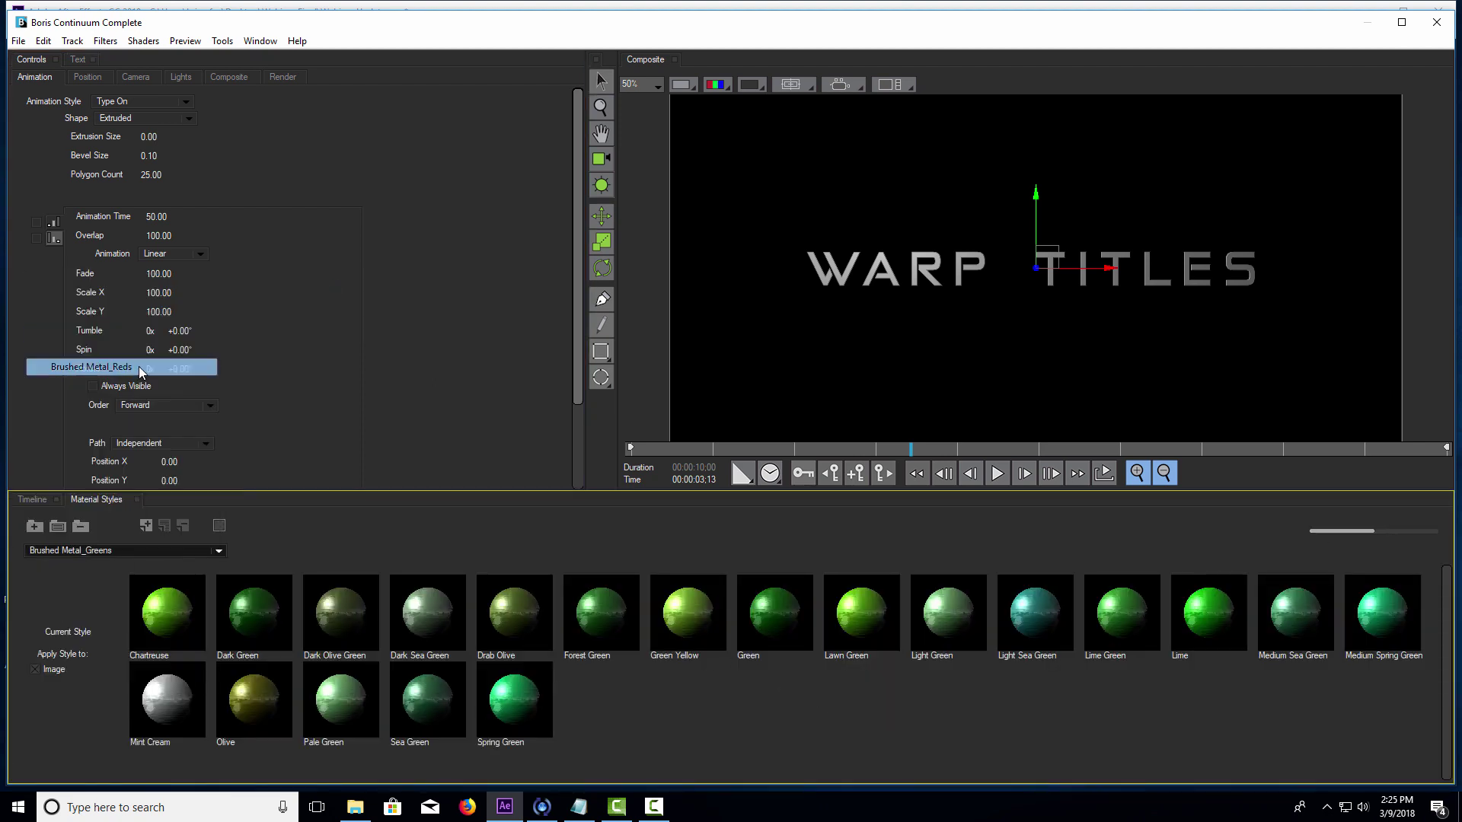
{"action": "left_click", "coordinate": [134, 545]}
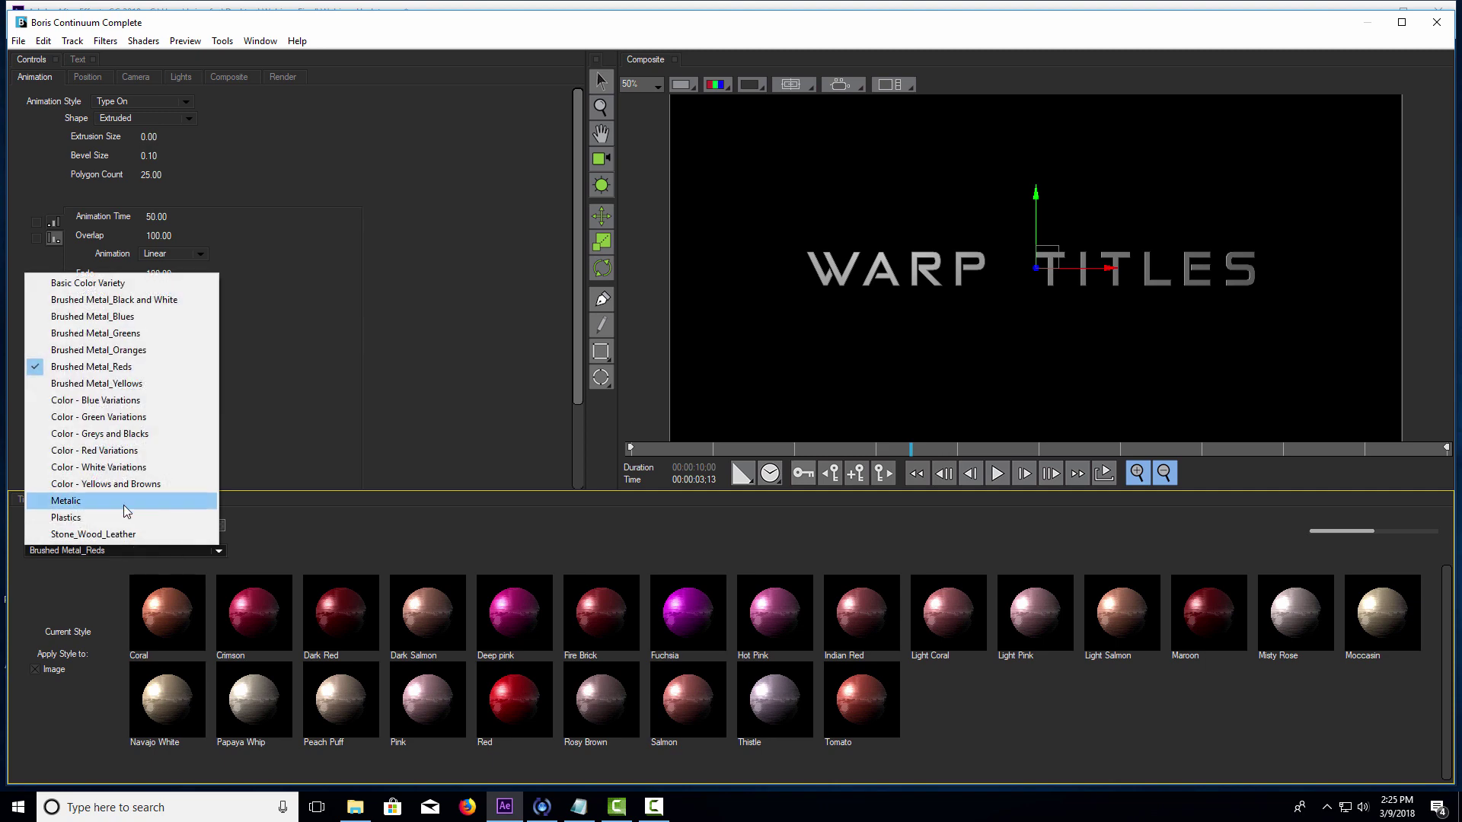
{"action": "left_click", "coordinate": [126, 510]}
{"action": "left_click", "coordinate": [103, 546]}
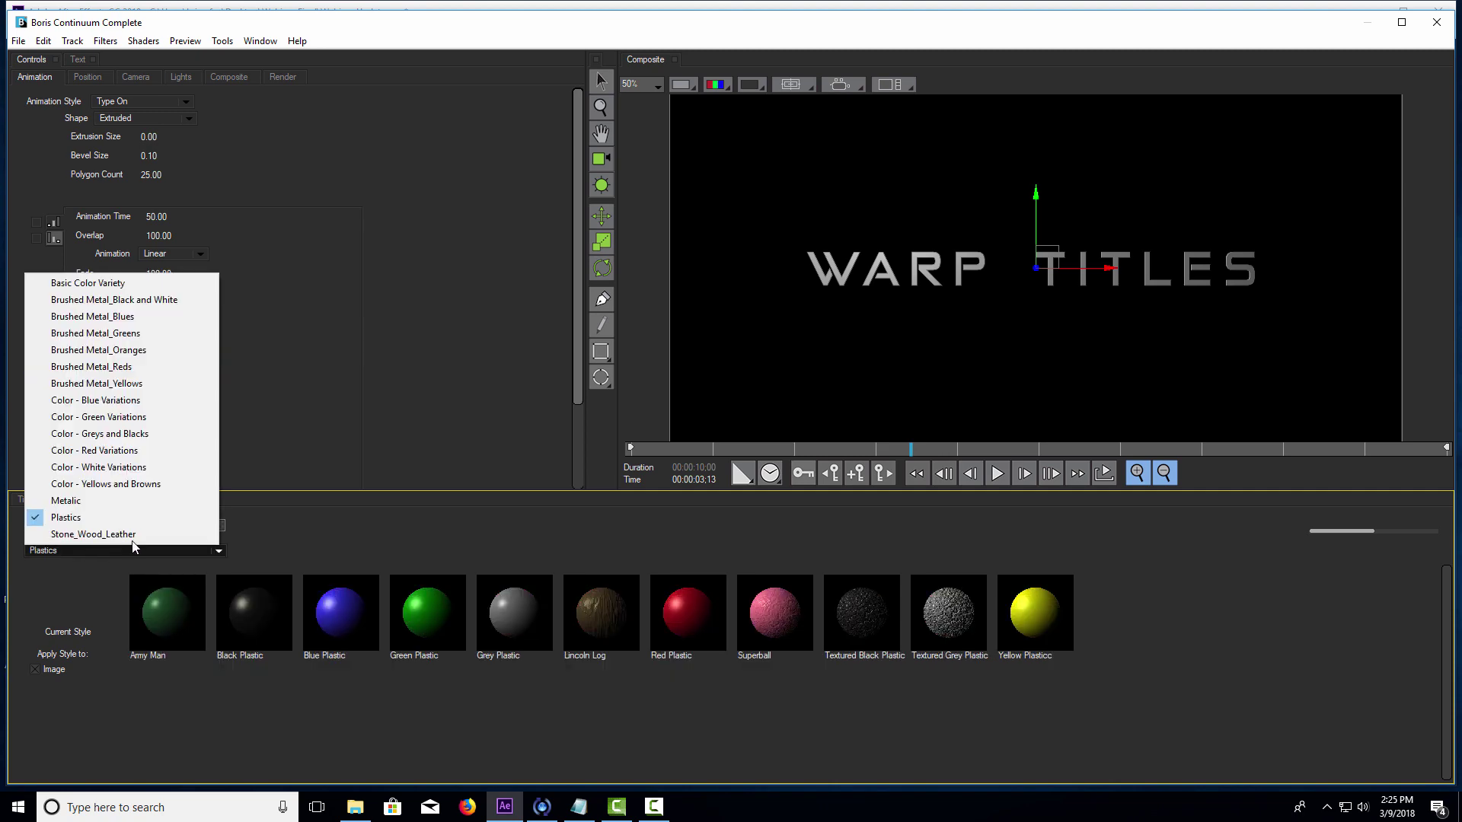
{"action": "left_click", "coordinate": [156, 335]}
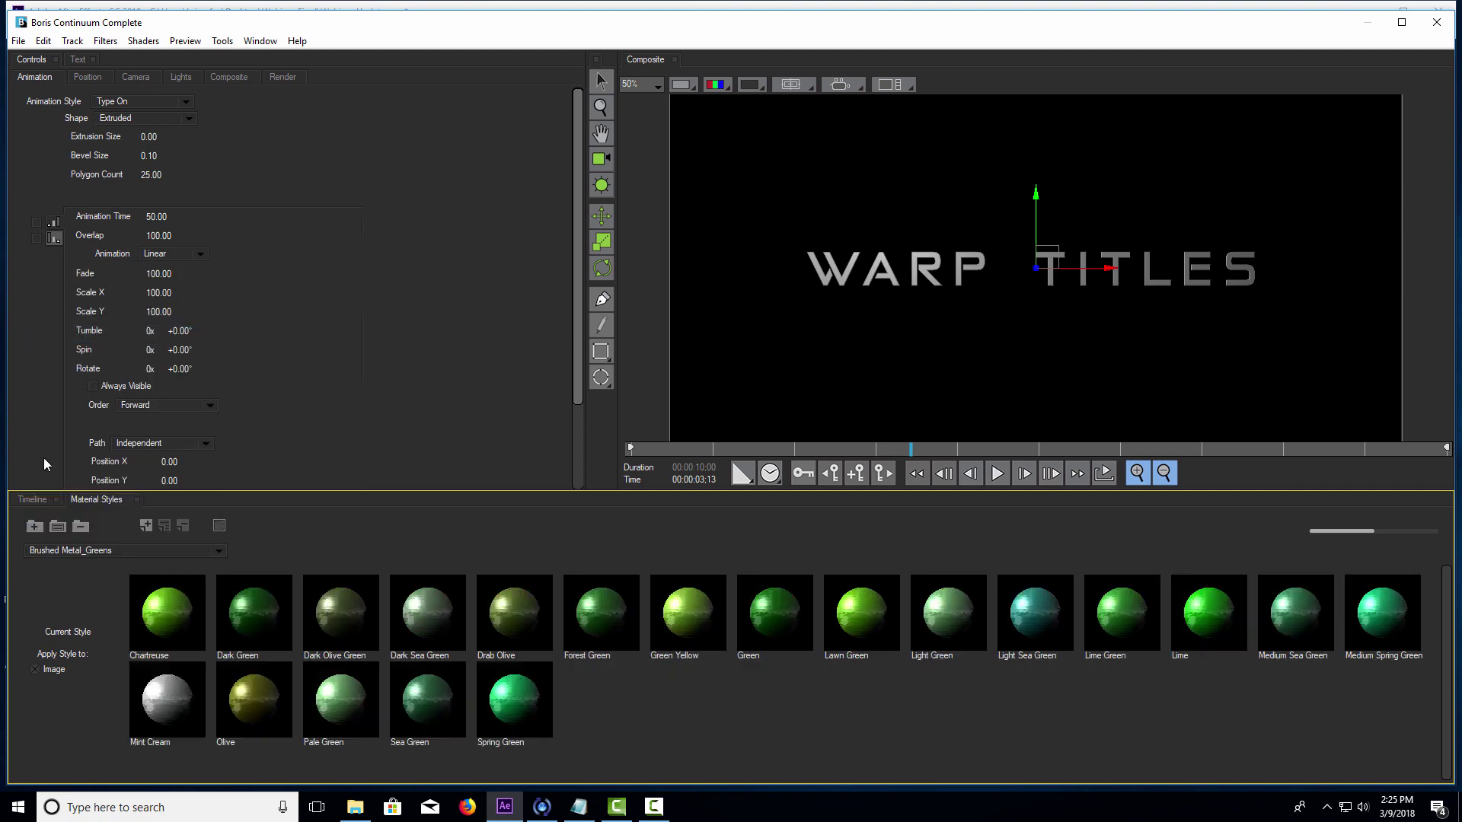
- Compare the Light Sea Green and Mint Cream materials on the whole title and settle on Light Sea Green
{"action": "left_click", "coordinate": [1036, 615]}
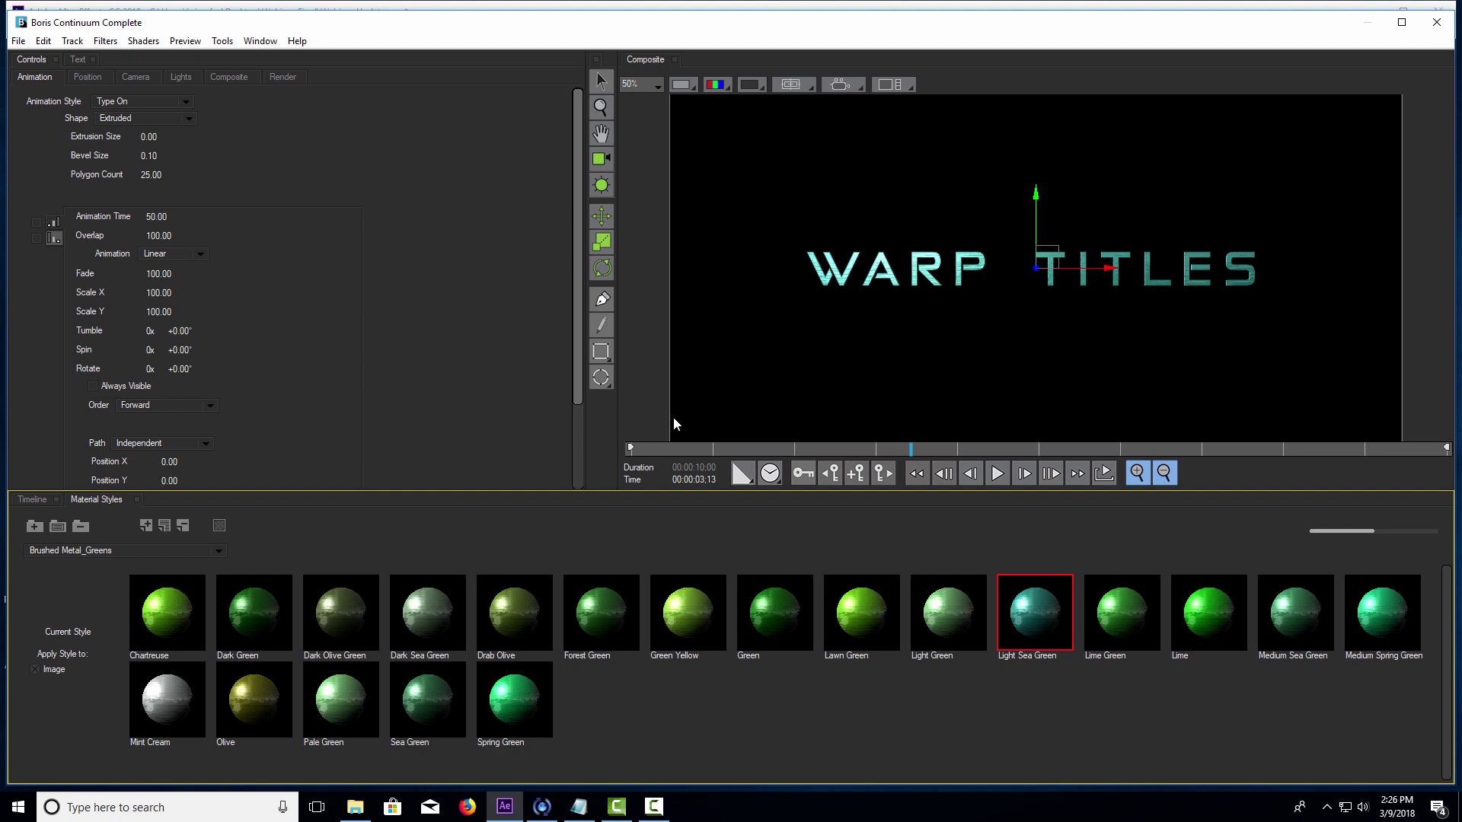
{"action": "left_click", "coordinate": [169, 693]}
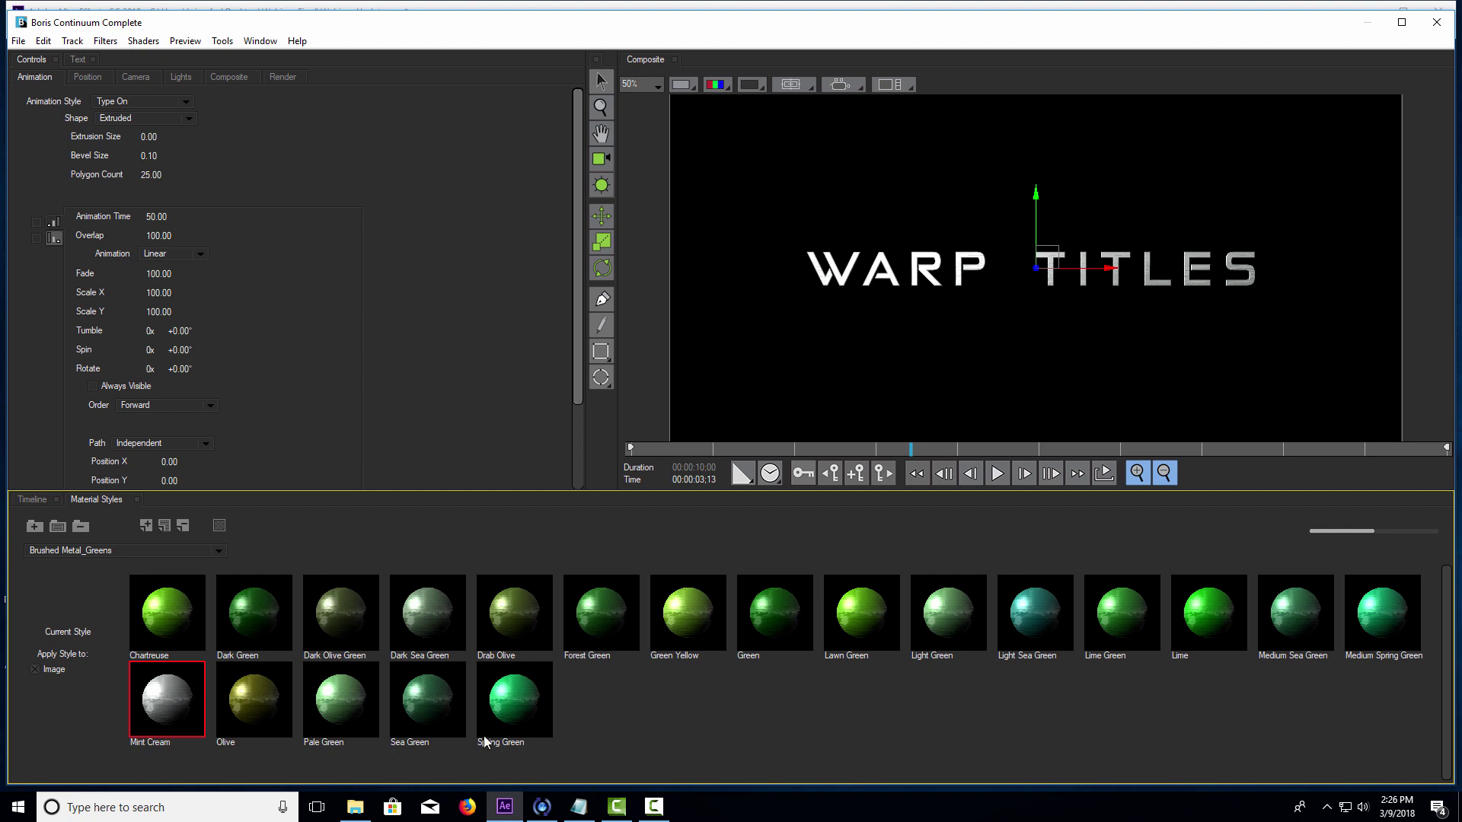
{"action": "left_click", "coordinate": [1042, 621]}
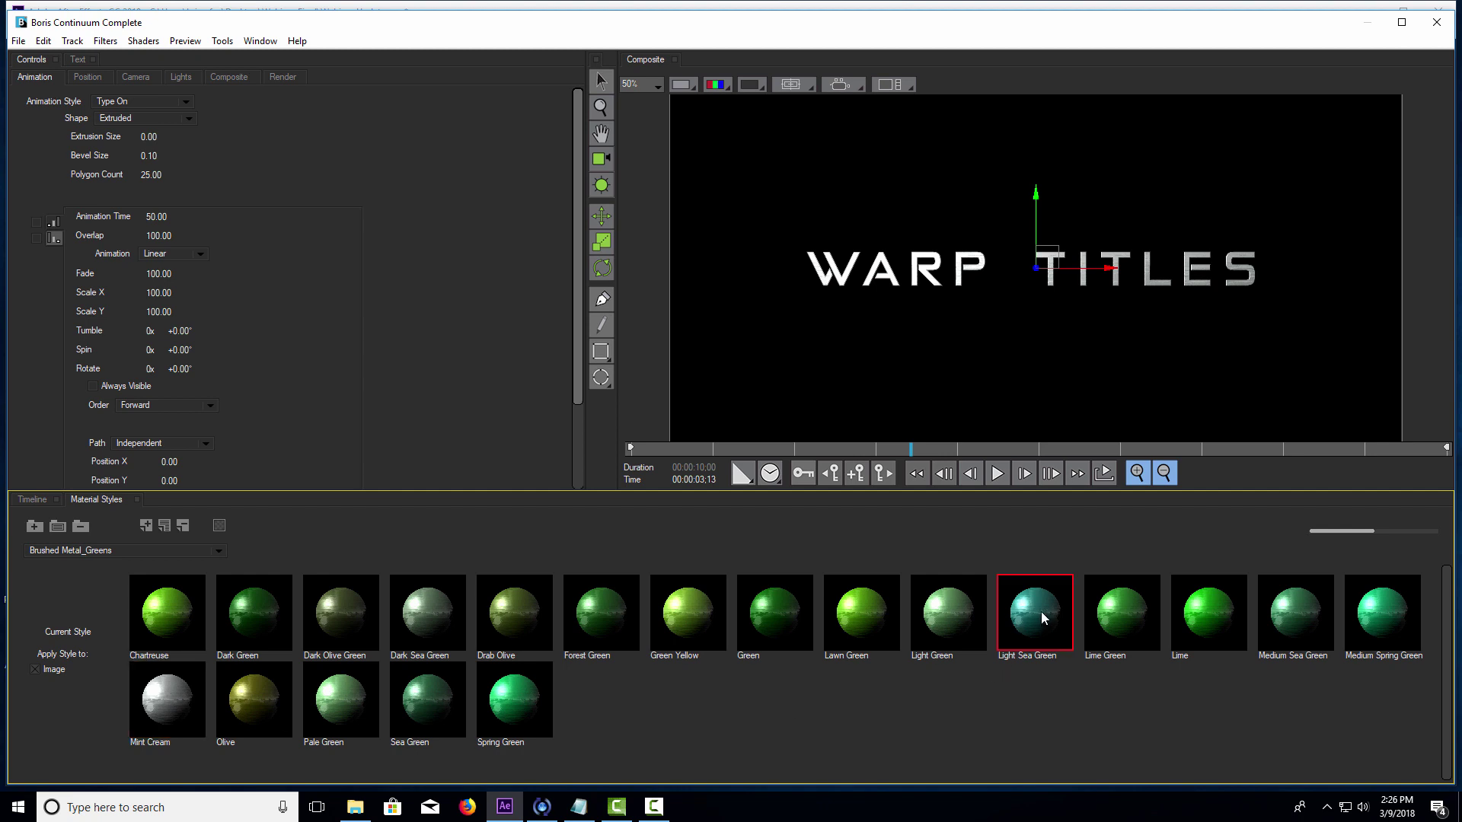
- Unlock the individual letter tracks of the word TITLES in the timeline
{"action": "left_click", "coordinate": [24, 500]}
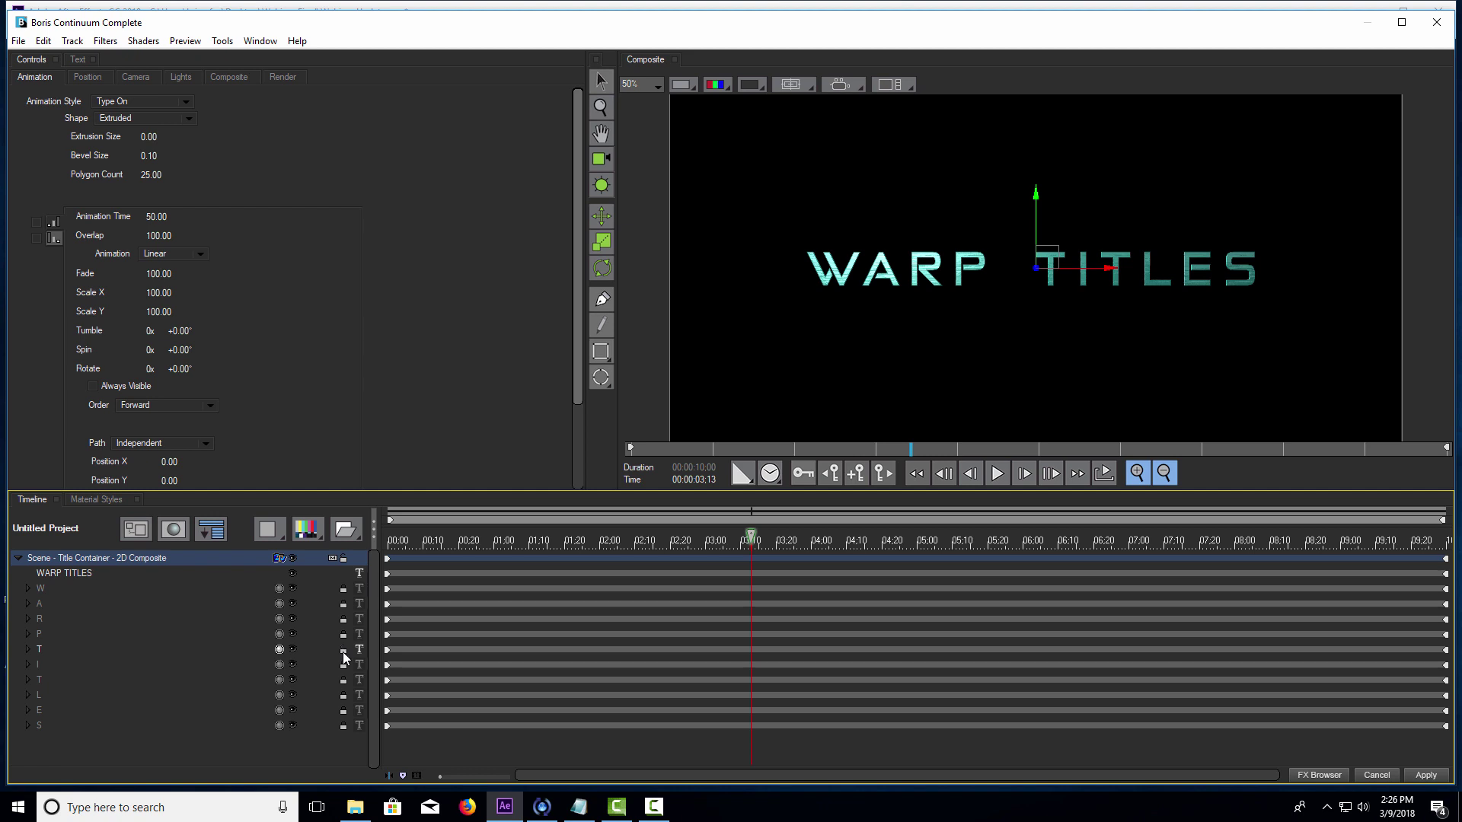
{"action": "left_click", "coordinate": [344, 698]}
{"action": "left_click", "coordinate": [341, 711]}
{"action": "left_click", "coordinate": [341, 728]}
- Apply the Mint Cream material to all six letters of the word TITLES
{"action": "left_click", "coordinate": [44, 647]}
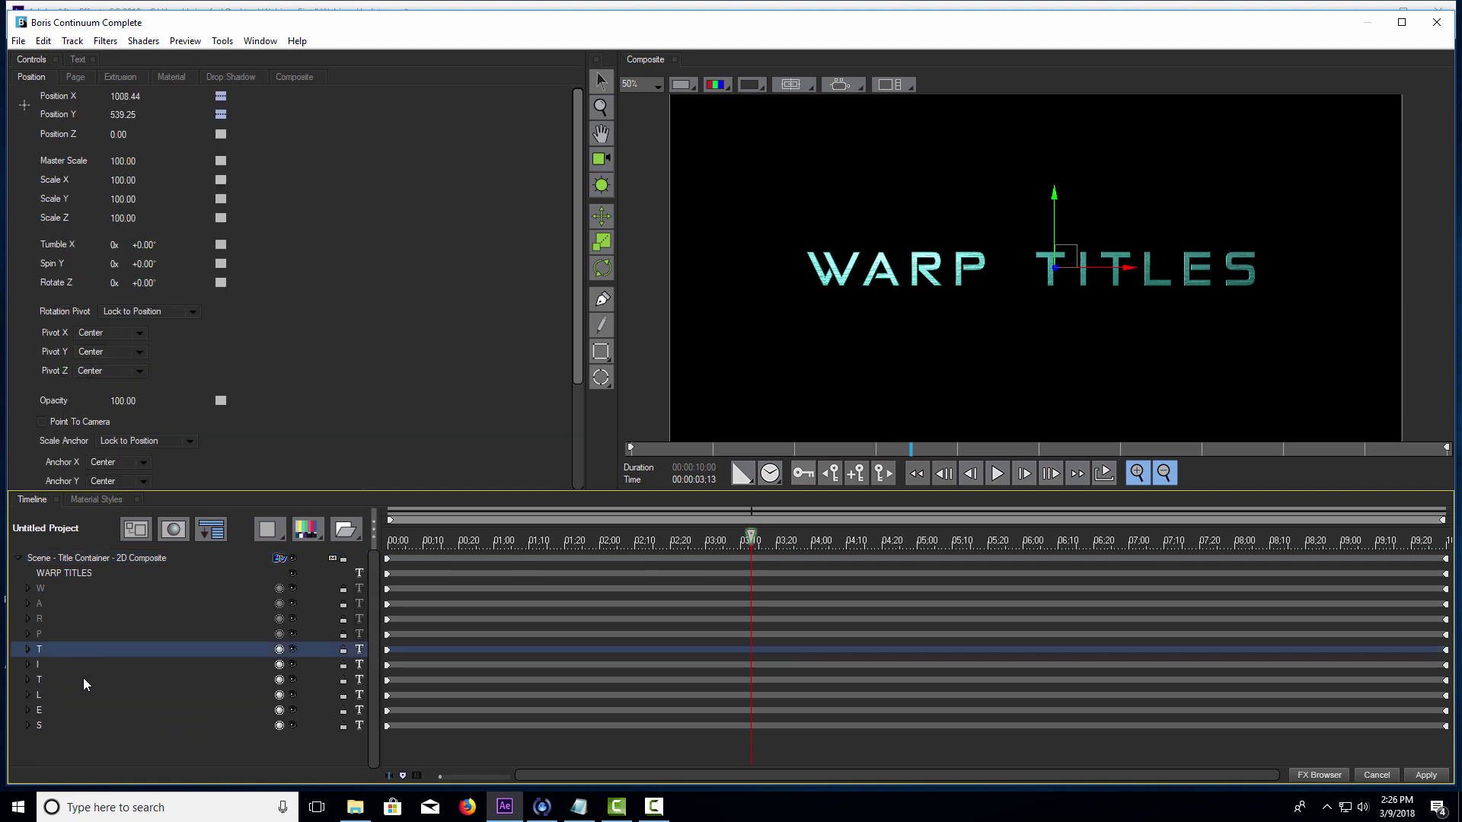
{"action": "left_click", "coordinate": [44, 725], "text": "shift"}
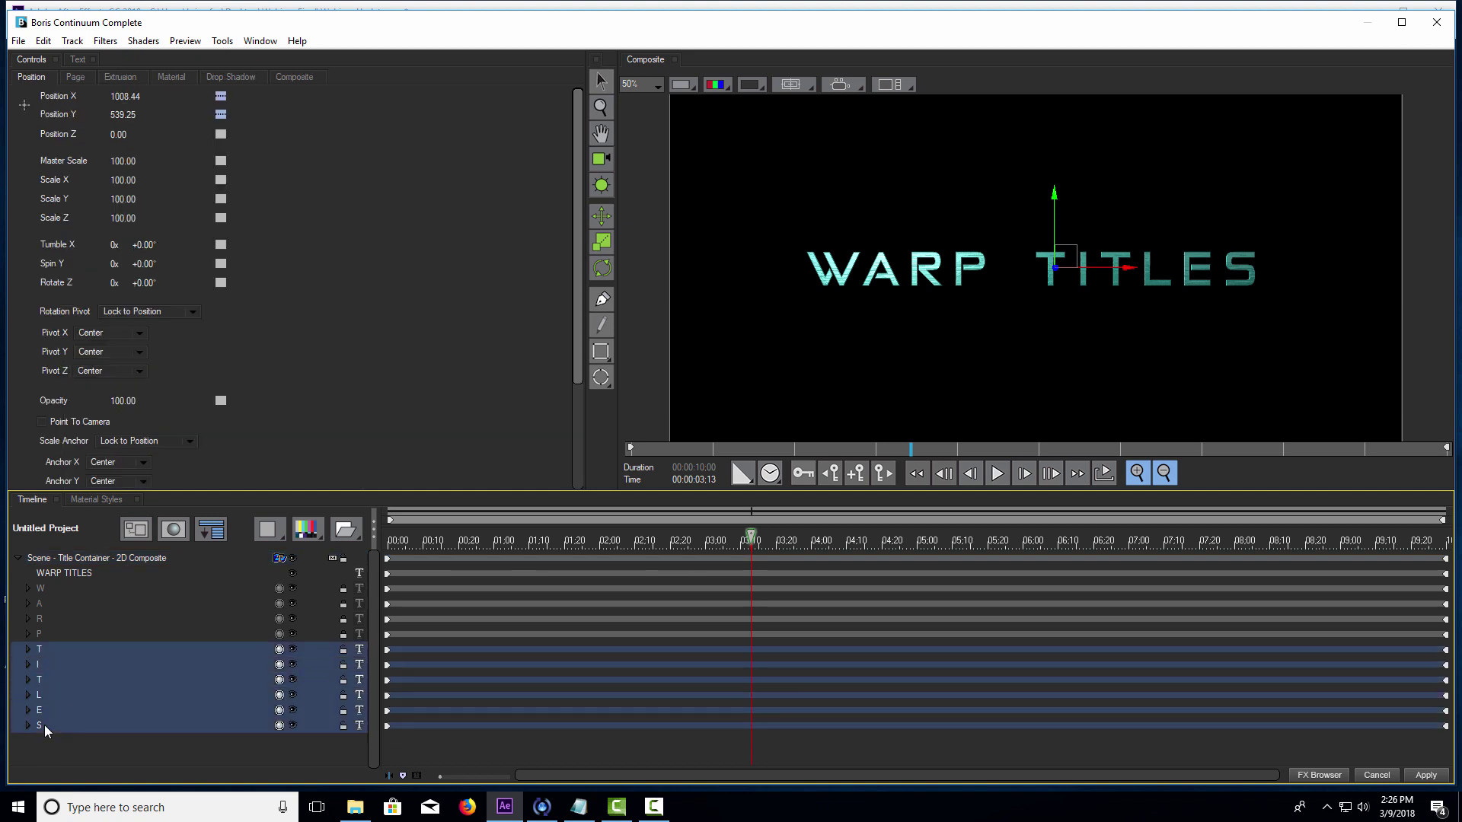
{"action": "left_click", "coordinate": [90, 500]}
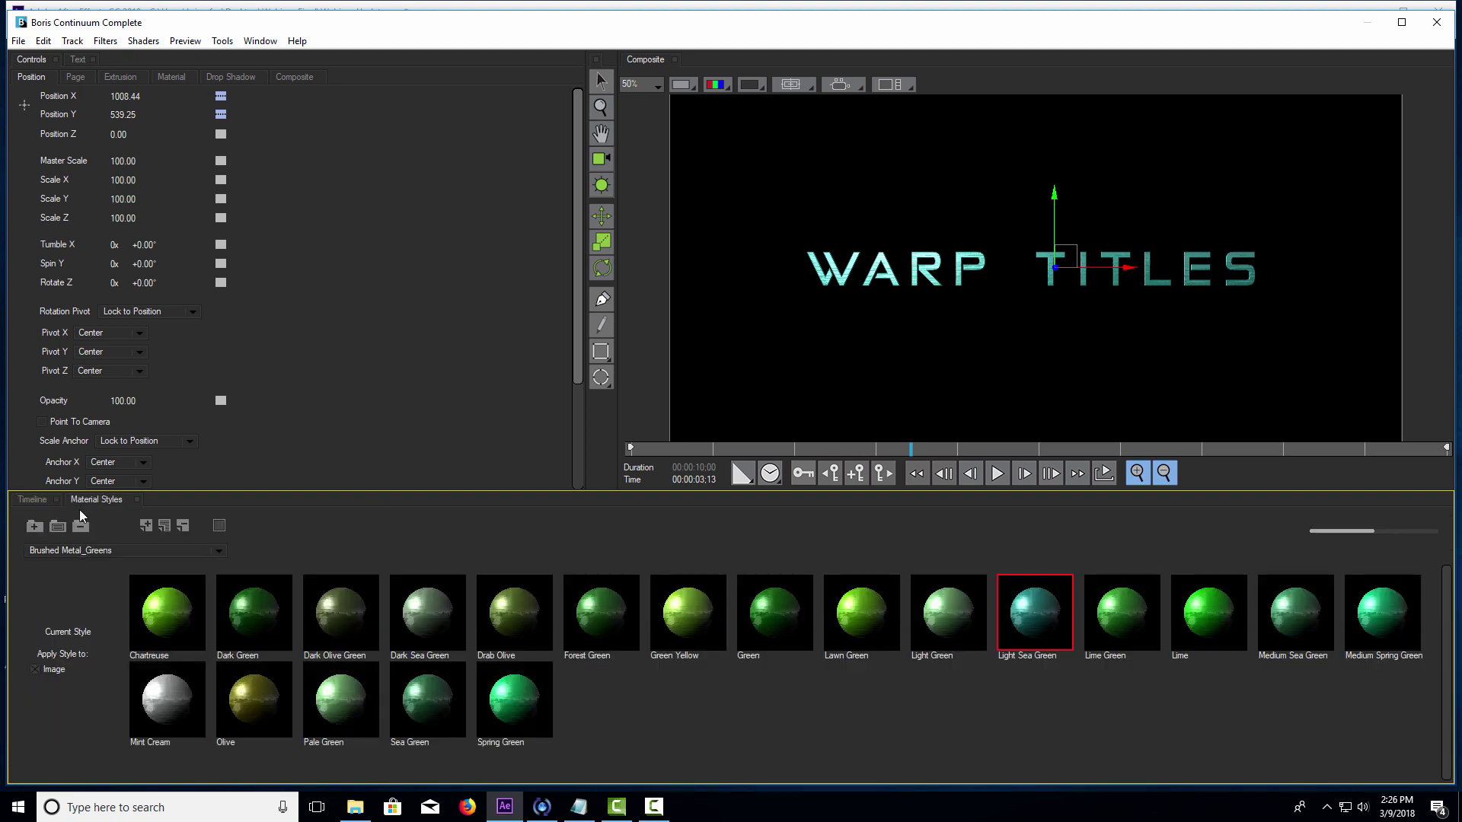
{"action": "left_click", "coordinate": [176, 699]}
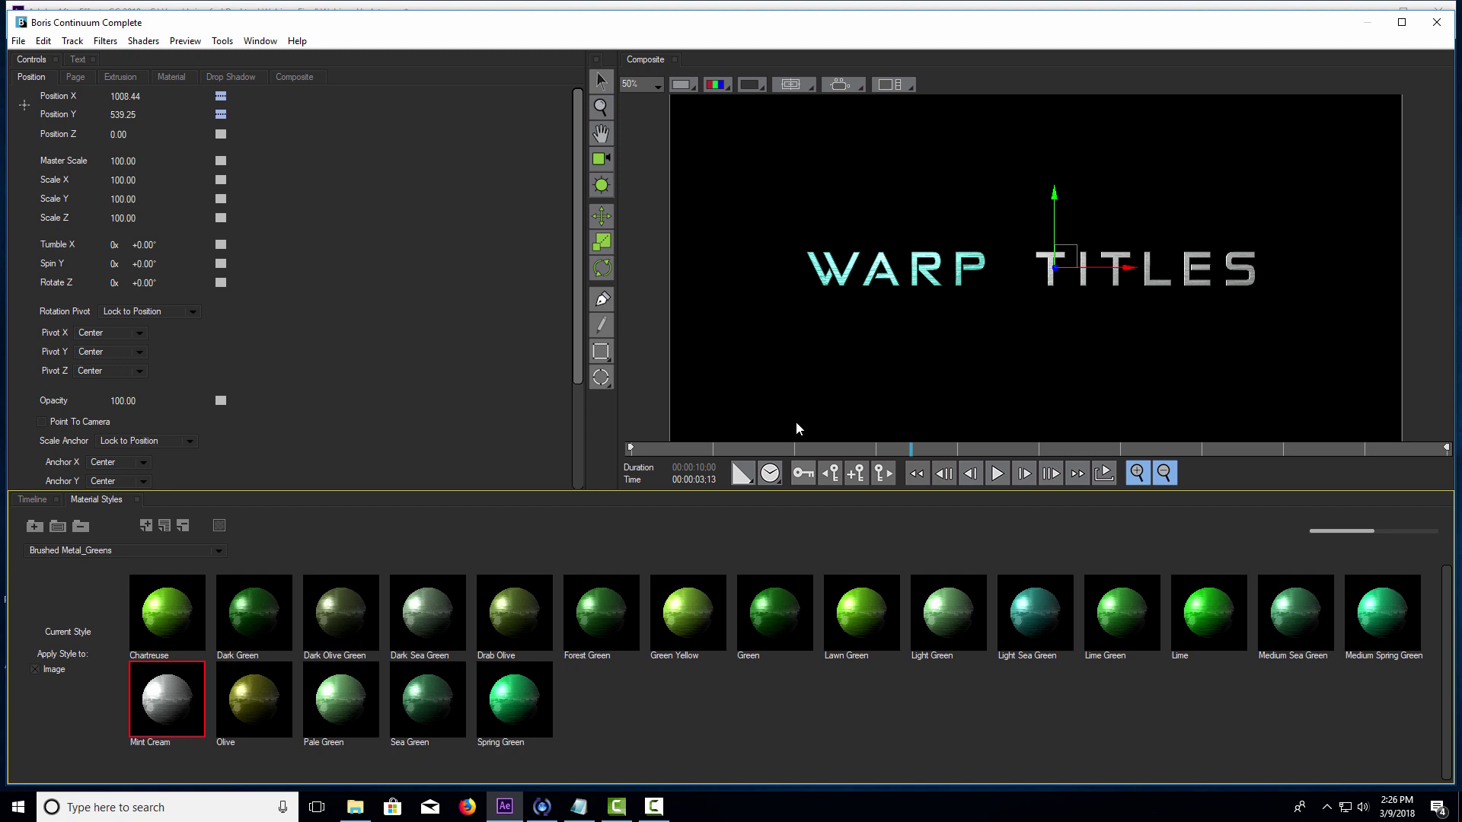
- Enable the first of the title container's two Type On animation phases so that the letters animate in
{"action": "left_click", "coordinate": [32, 499]}
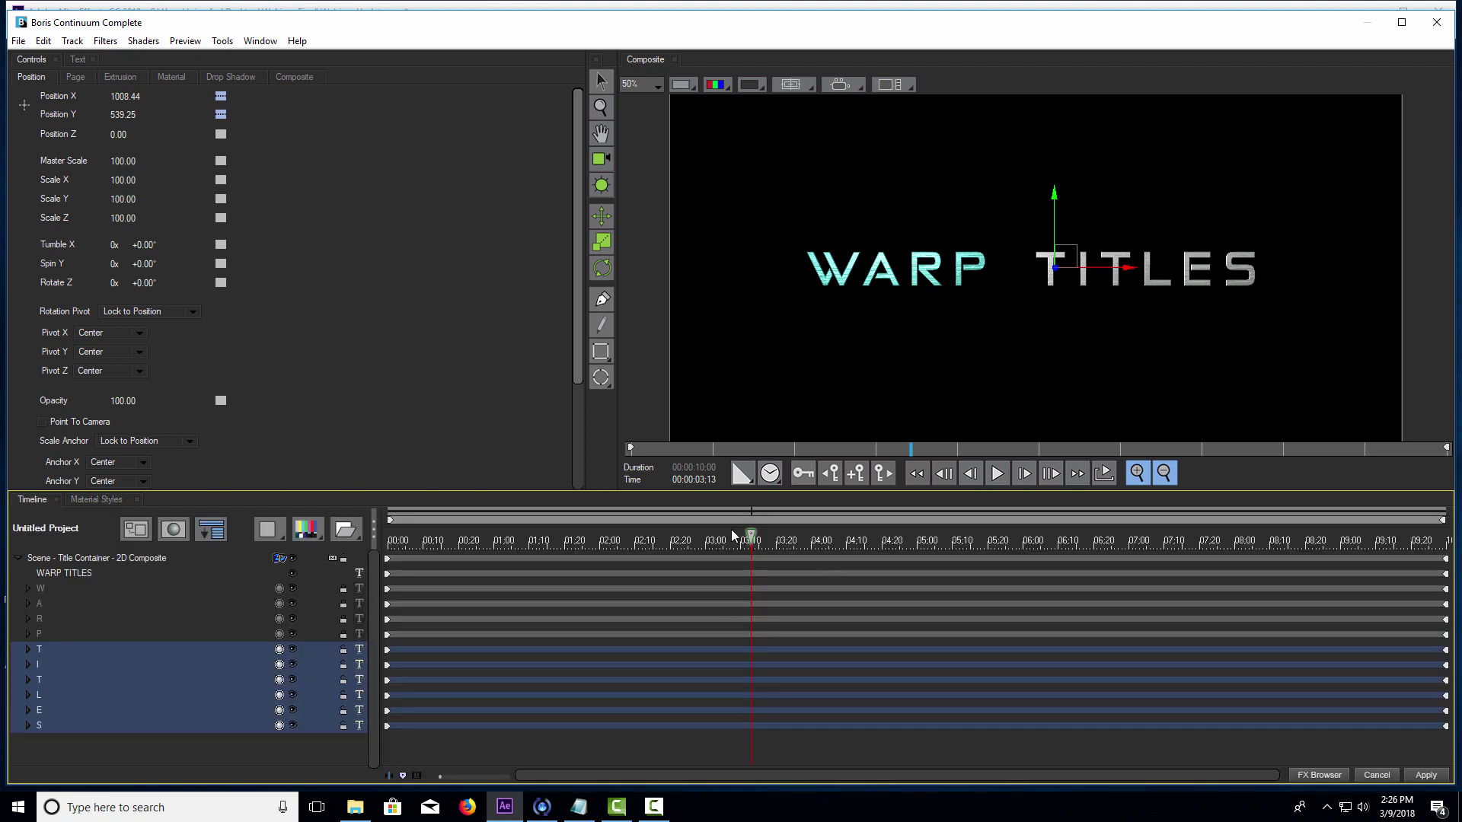
{"action": "left_click_drag", "start_coordinate": [731, 536], "coordinate": [659, 560]}
{"action": "left_click", "coordinate": [123, 558]}
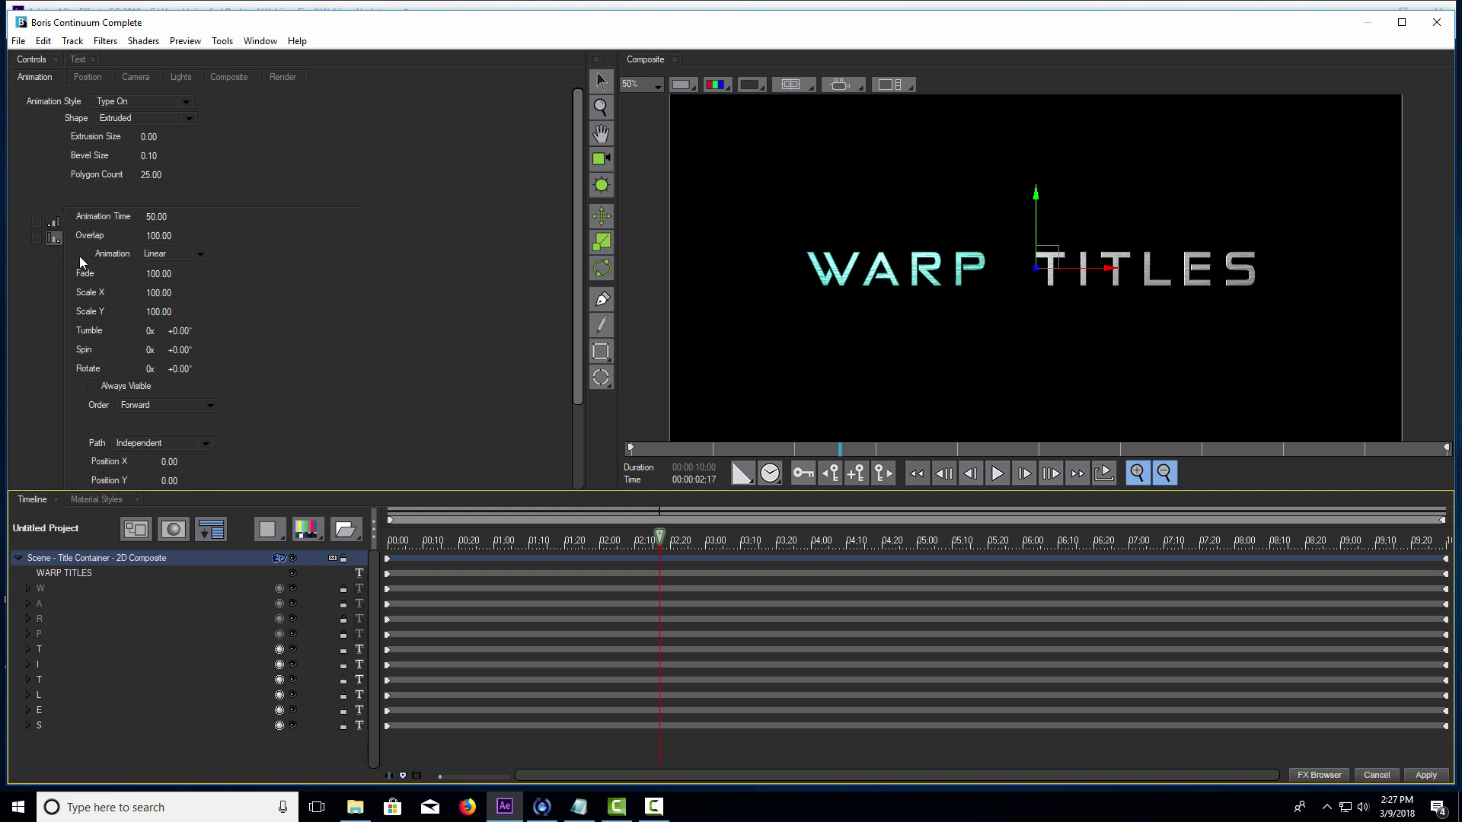
{"action": "left_click", "coordinate": [53, 222]}
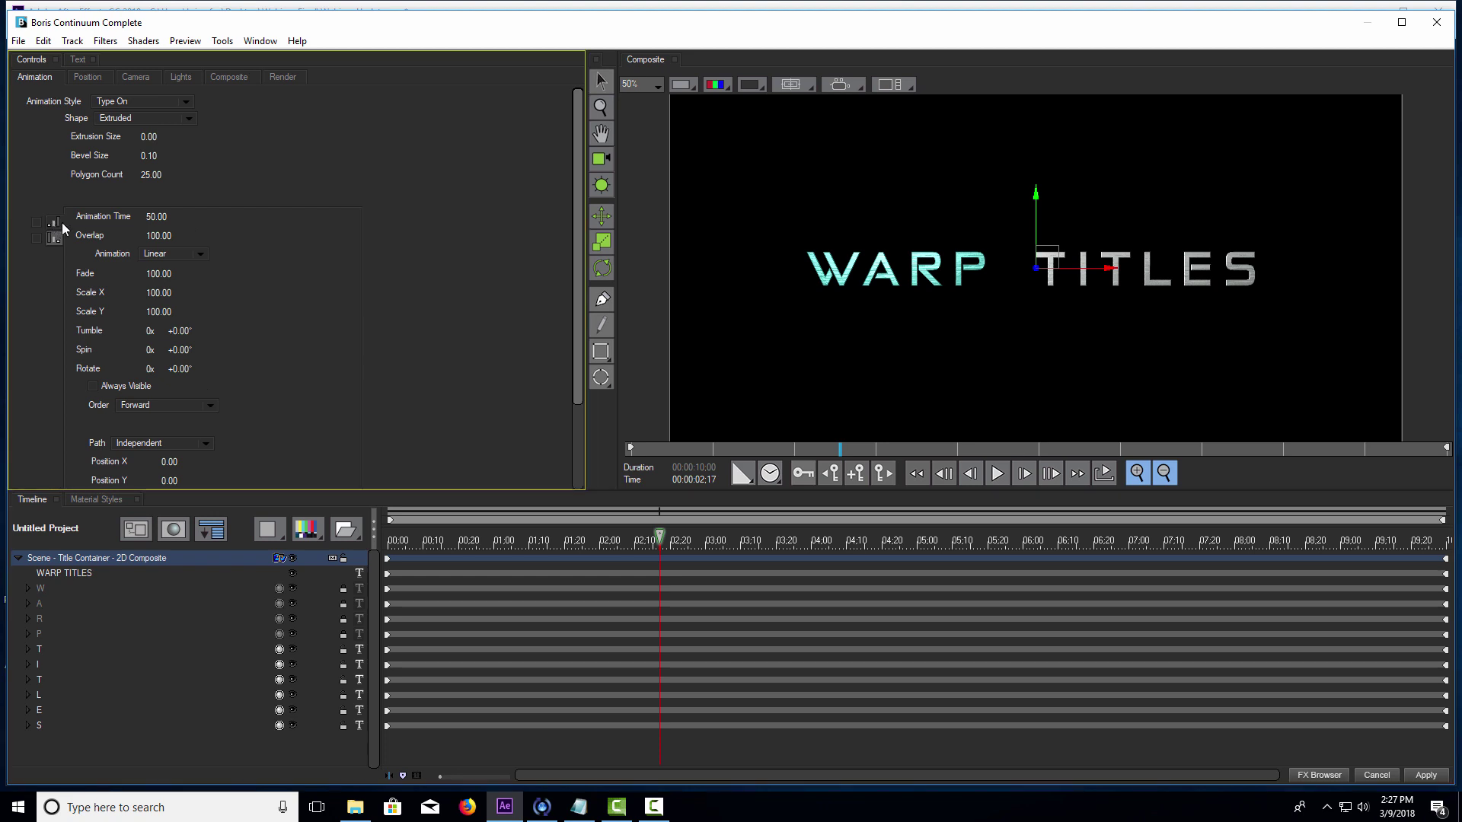
{"action": "left_click", "coordinate": [57, 243]}
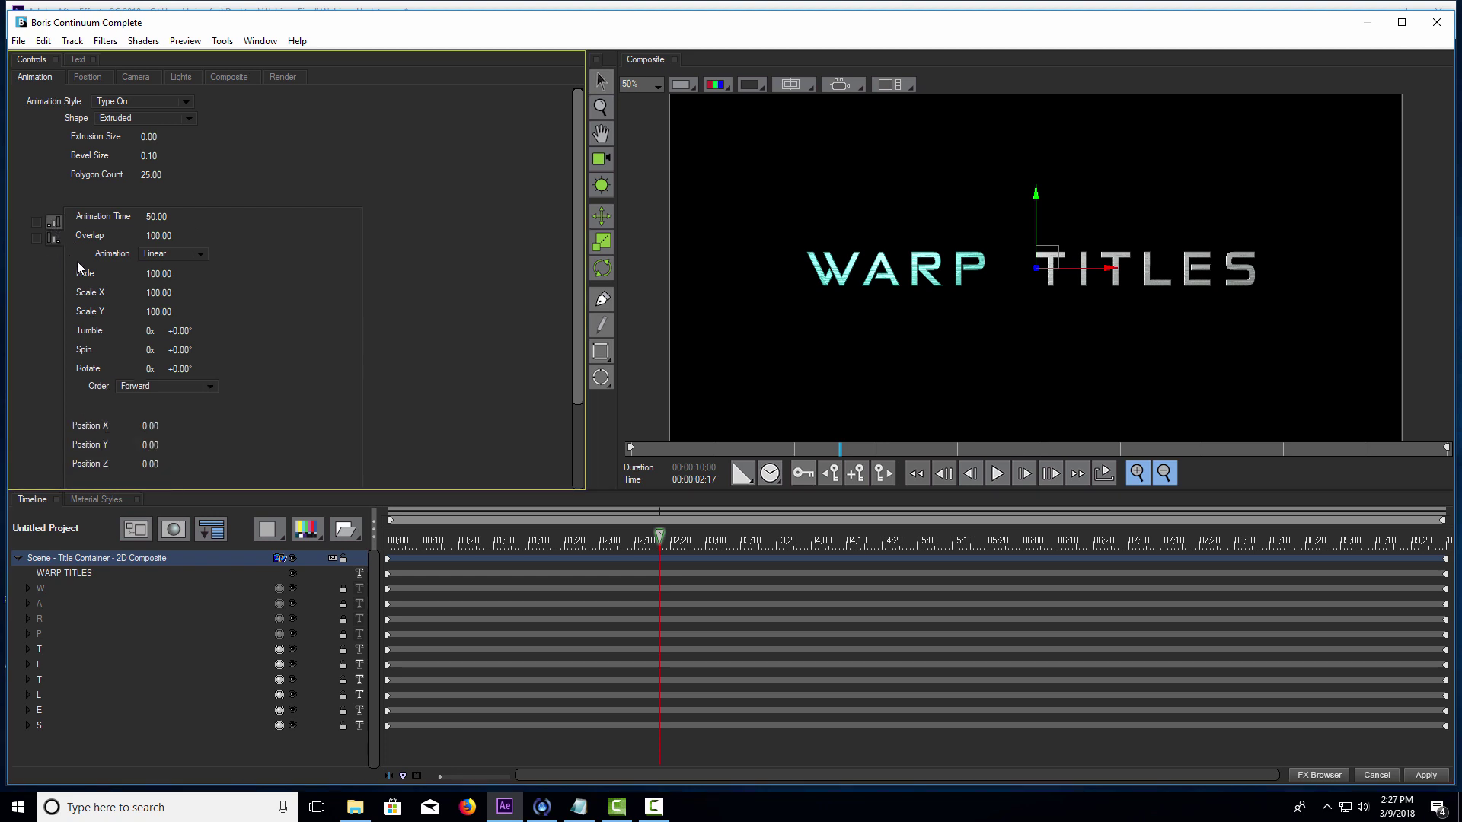
{"action": "left_click", "coordinate": [56, 224]}
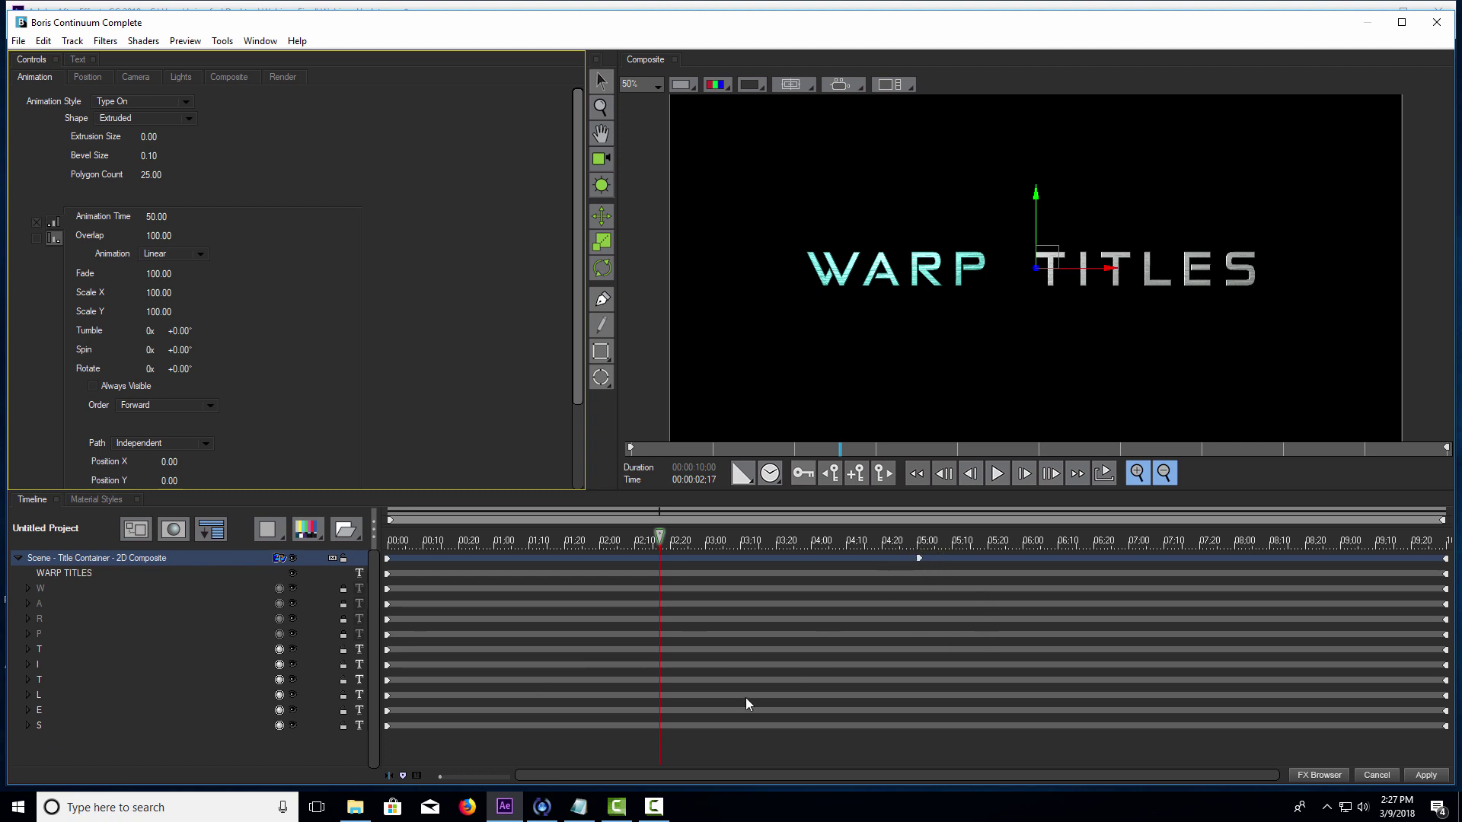
{"action": "left_click", "coordinate": [36, 223]}
- Set the Type On animation's Fade to 0 and preview the letters fading in
{"action": "left_click_drag", "start_coordinate": [395, 543], "coordinate": [920, 563]}
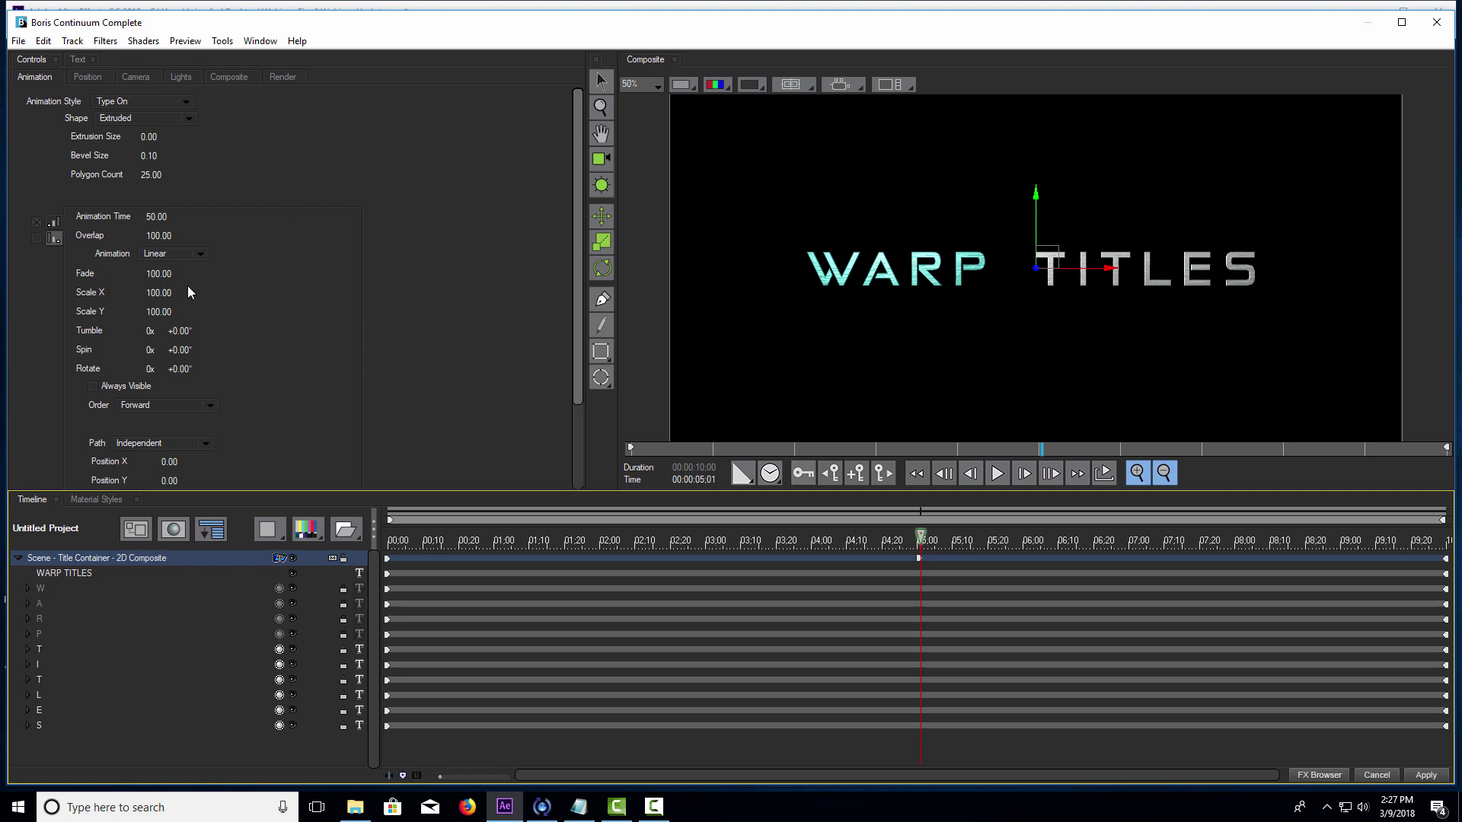
{"action": "left_click", "coordinate": [167, 275]}
{"action": "type", "text": "0"}
{"action": "key", "text": "Return"}
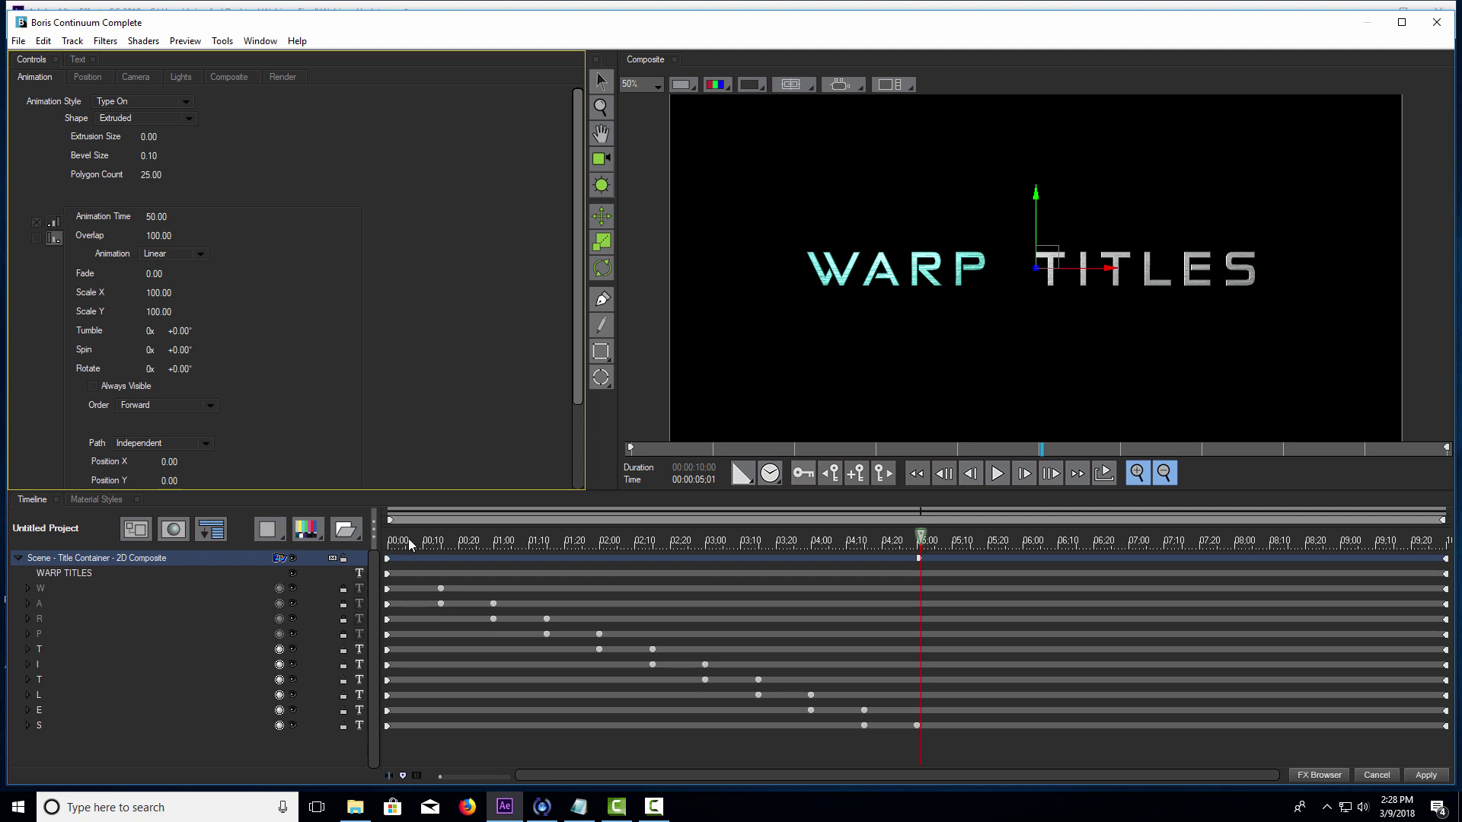
{"action": "left_click_drag", "start_coordinate": [416, 543], "coordinate": [618, 556]}
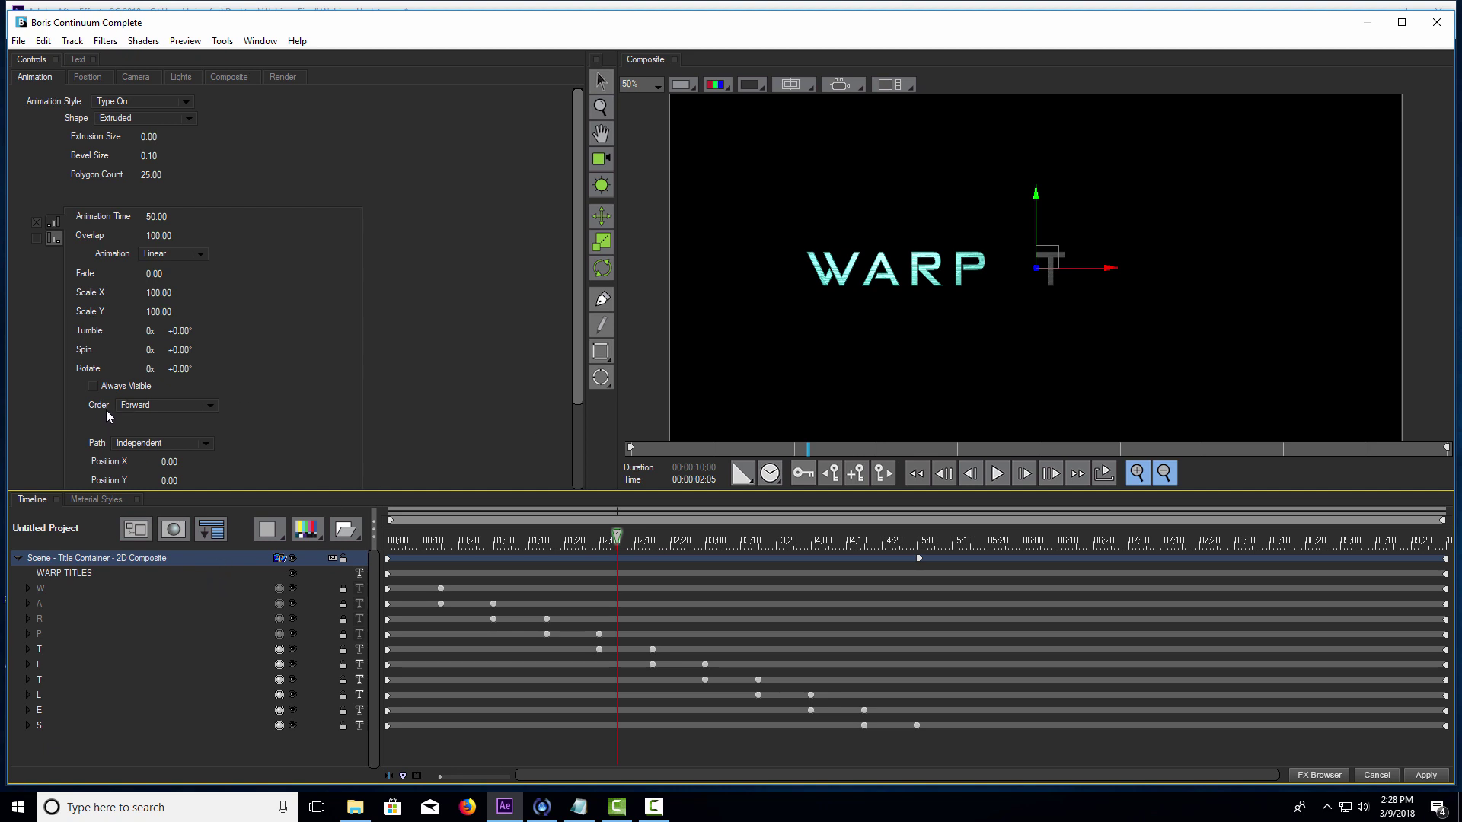
- Set the letters' animation order to Random with a random seed of 740
{"action": "left_click", "coordinate": [211, 407]}
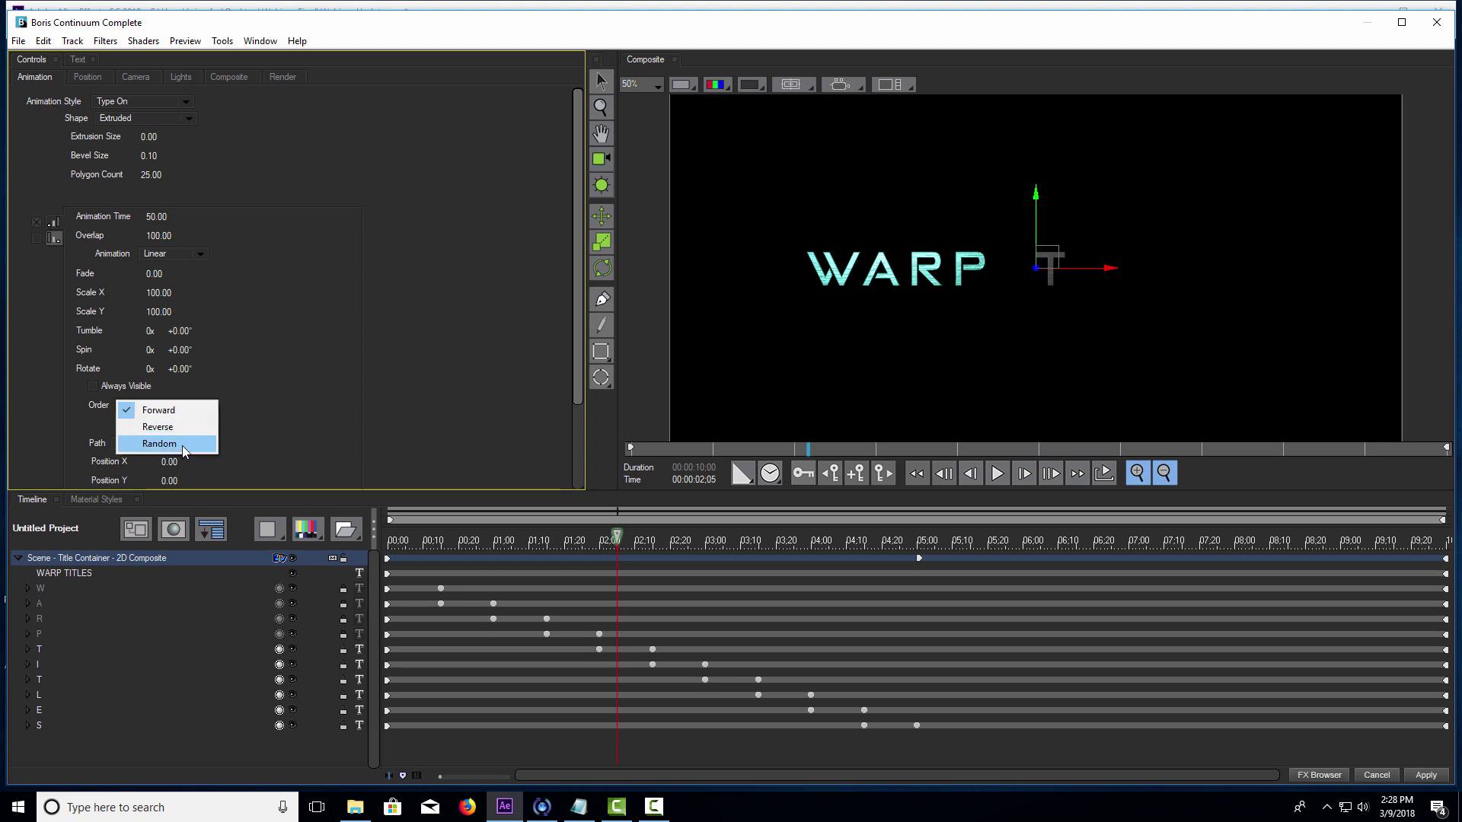
{"action": "left_click", "coordinate": [184, 449]}
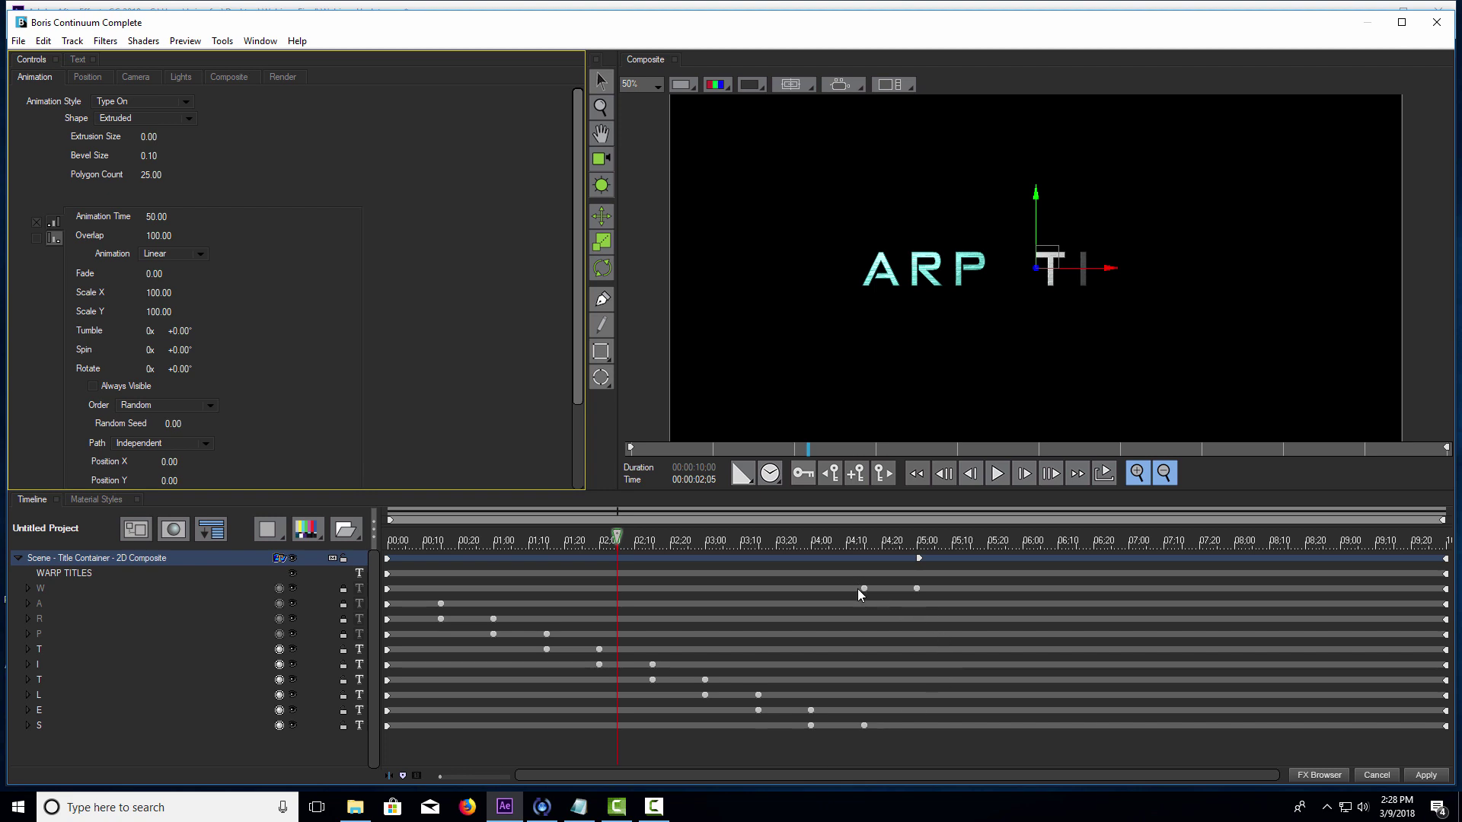
{"action": "left_click", "coordinate": [404, 540]}
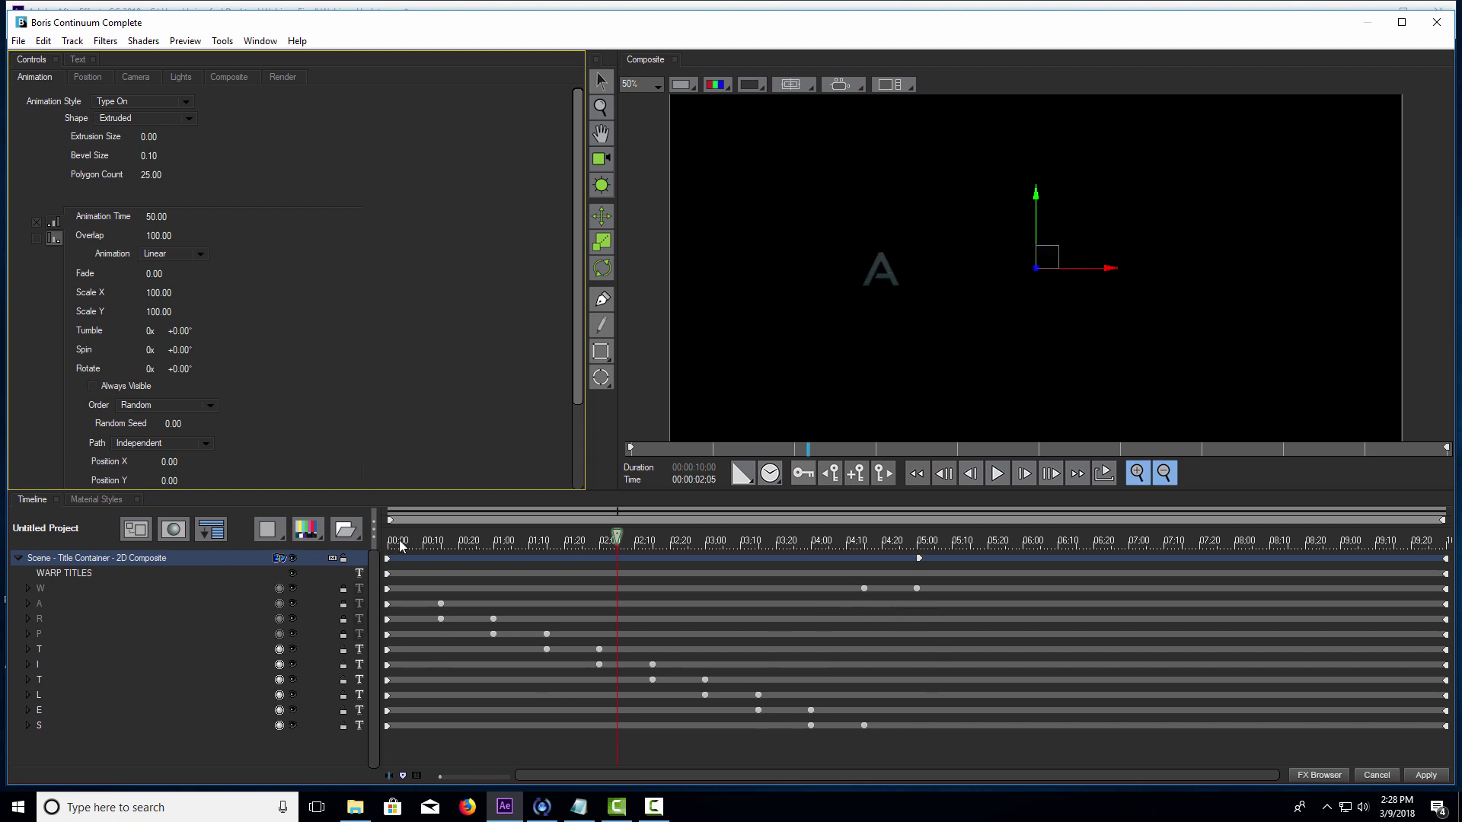
{"action": "left_click_drag", "start_coordinate": [409, 542], "coordinate": [429, 600]}
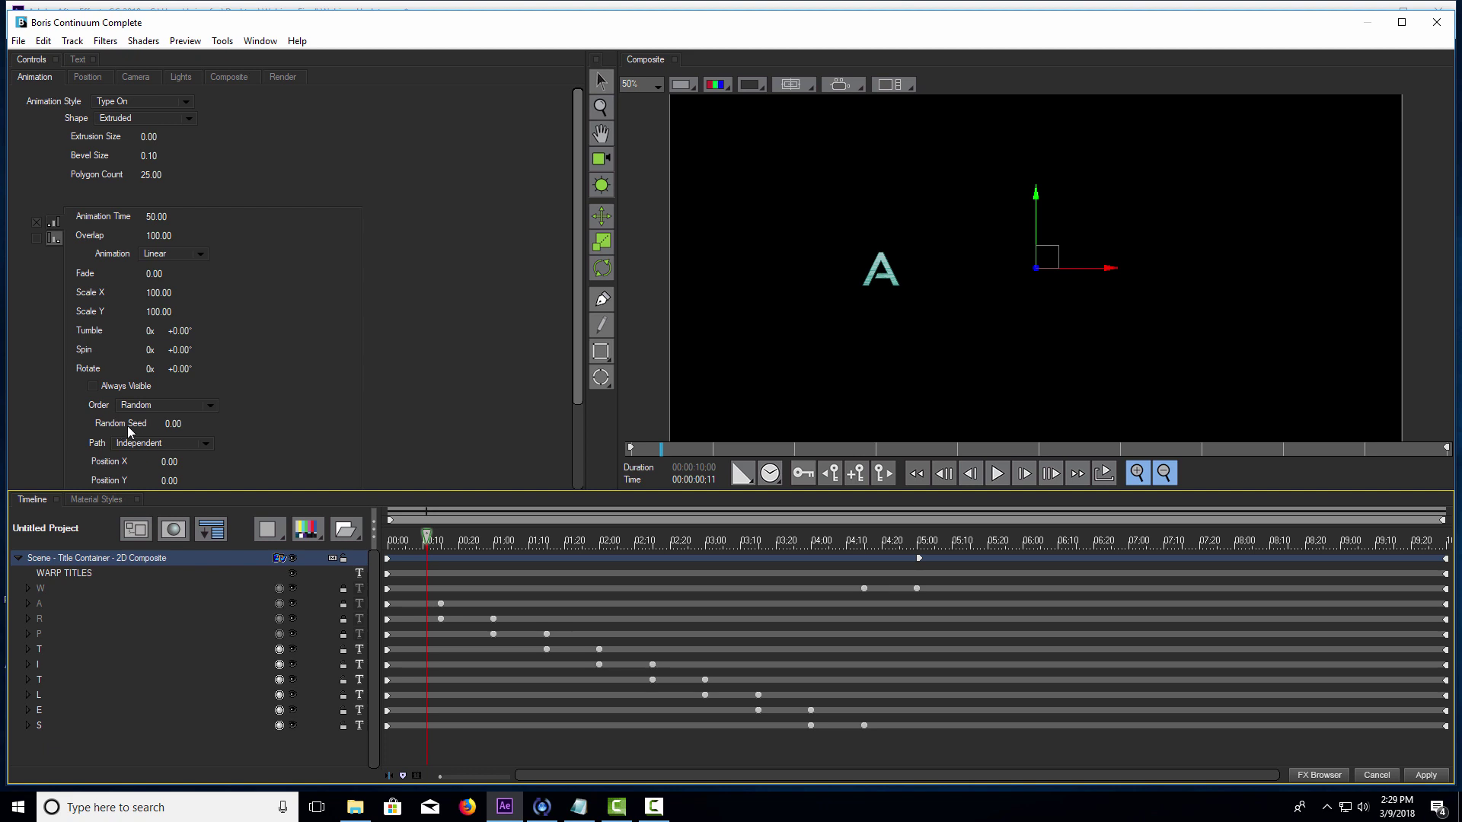
{"action": "left_click_drag", "start_coordinate": [176, 424], "coordinate": [231, 418]}
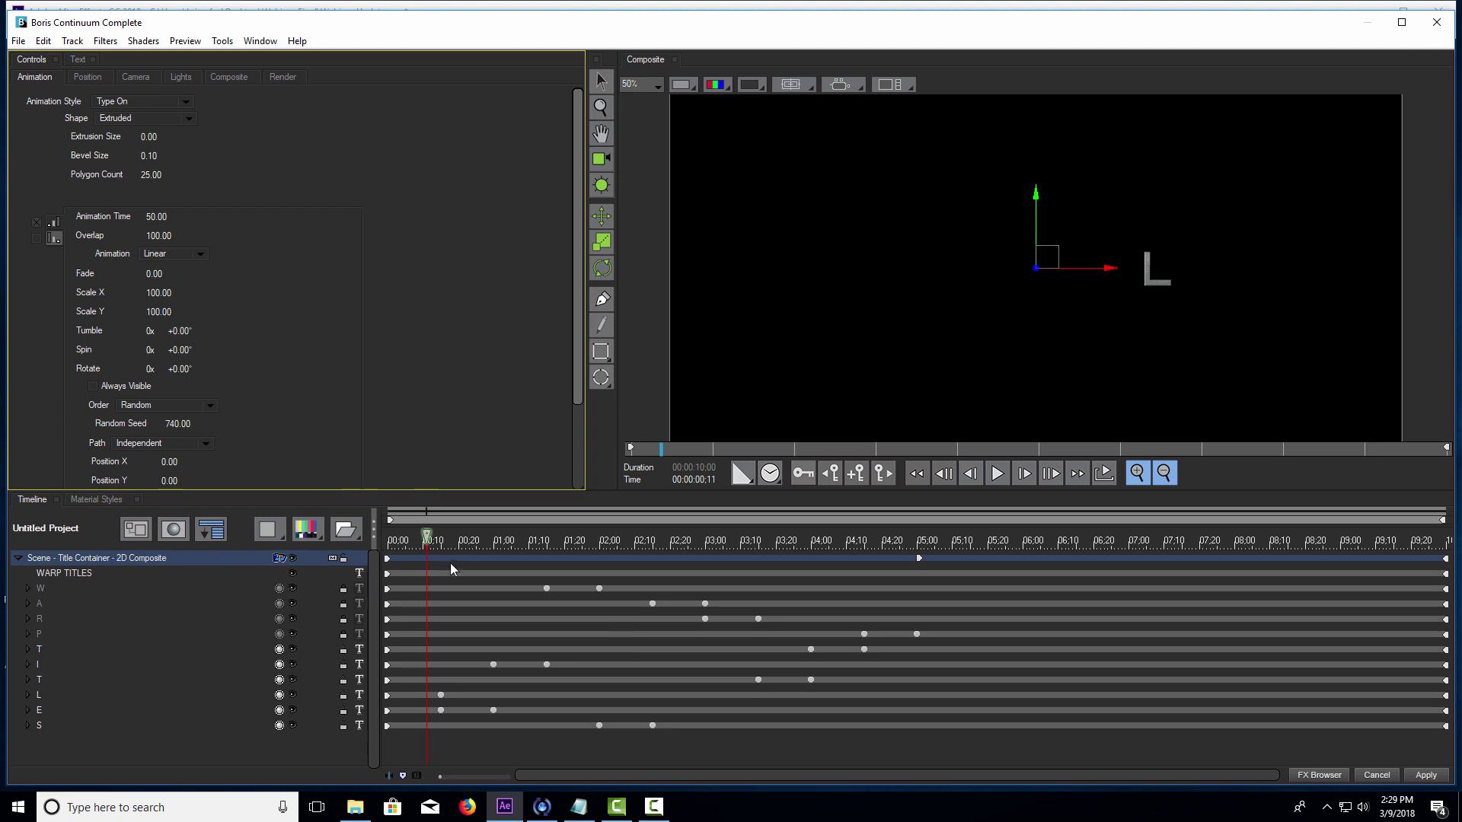
- Preview the letters of WARP TITLES fading in at random, both by scrubbing and by playing from the start
{"action": "left_click_drag", "start_coordinate": [427, 540], "coordinate": [996, 568]}
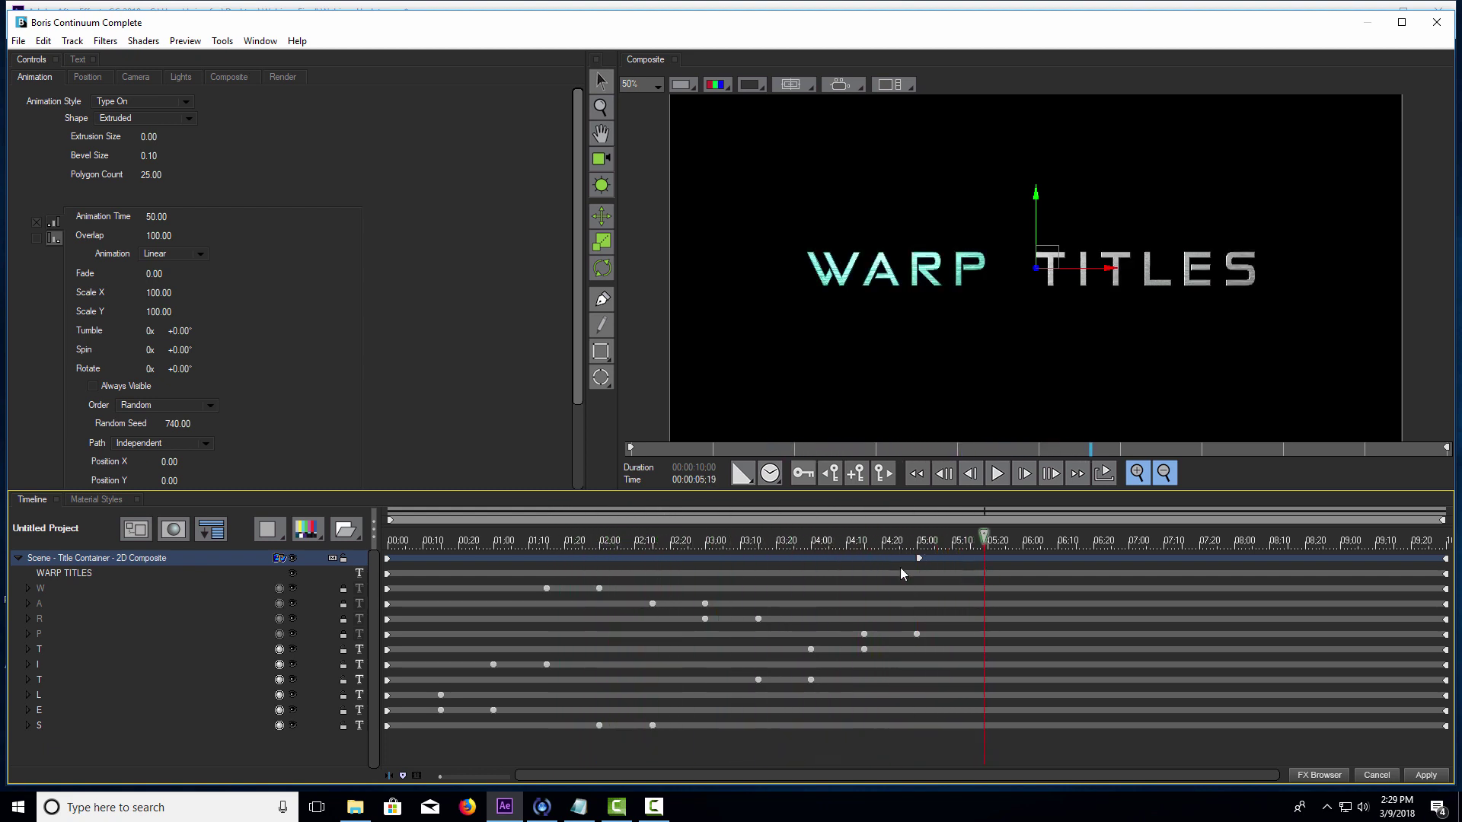
{"action": "left_click_drag", "start_coordinate": [441, 547], "coordinate": [365, 548]}
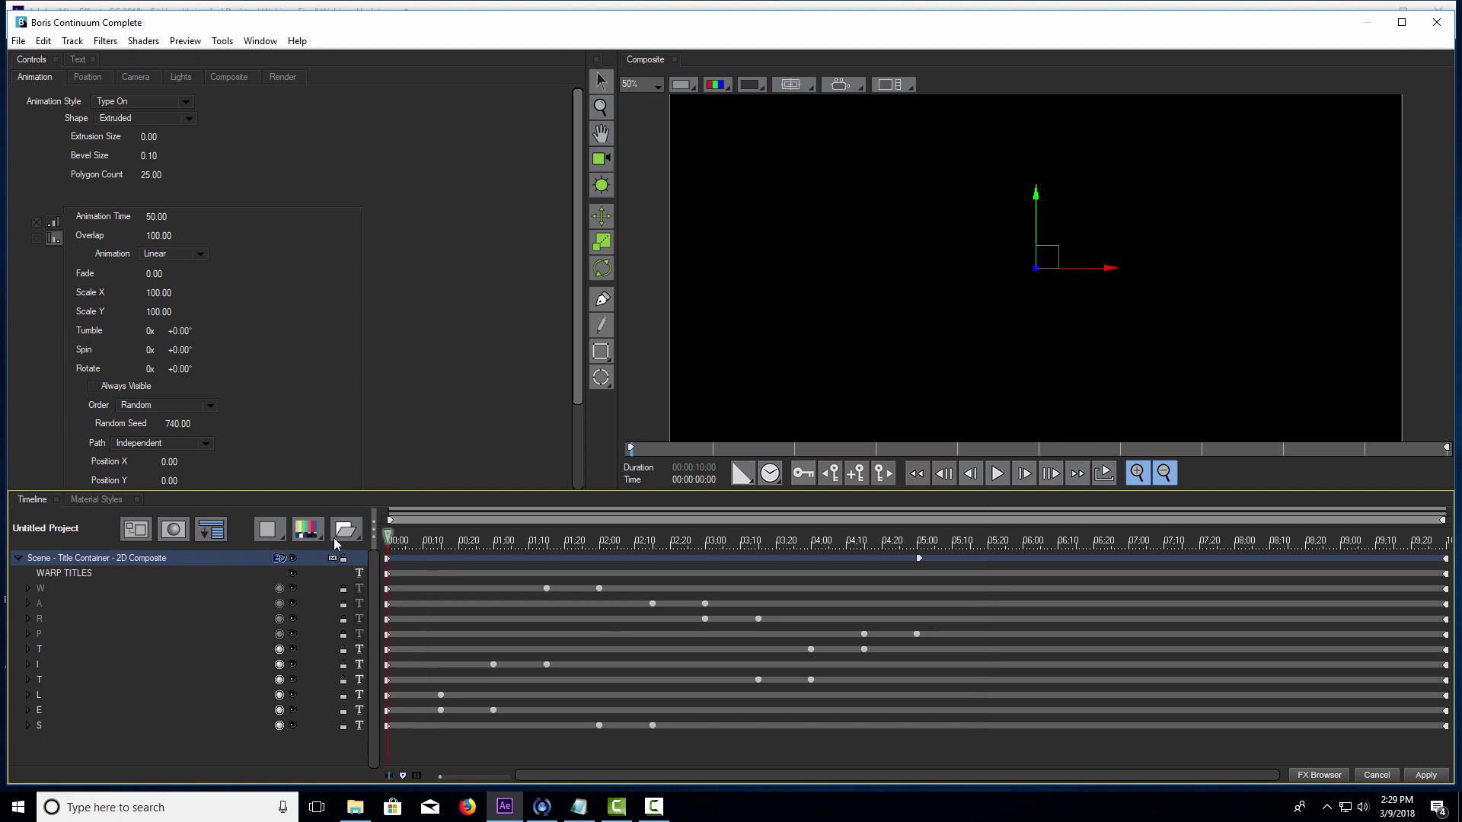
{"action": "key", "text": "space"}
{"action": "left_click_drag", "start_coordinate": [501, 542], "coordinate": [389, 543]}
- Move the start keyframe of the title container's Type On animation to 00:00:01:00
{"action": "left_click_drag", "start_coordinate": [391, 561], "coordinate": [395, 562]}
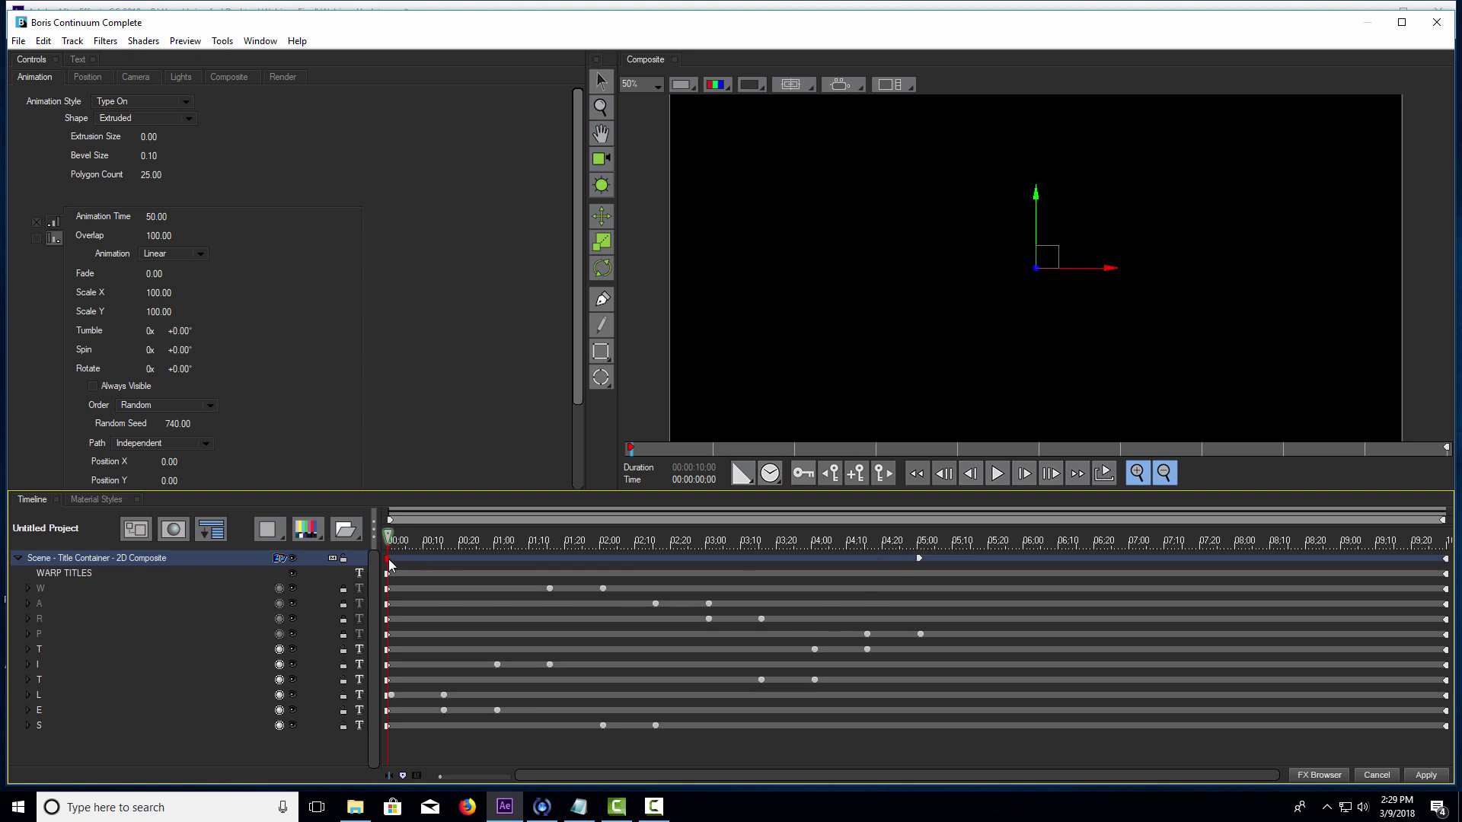
{"action": "left_click_drag", "start_coordinate": [391, 561], "coordinate": [495, 560]}
{"action": "left_click", "coordinate": [502, 564]}
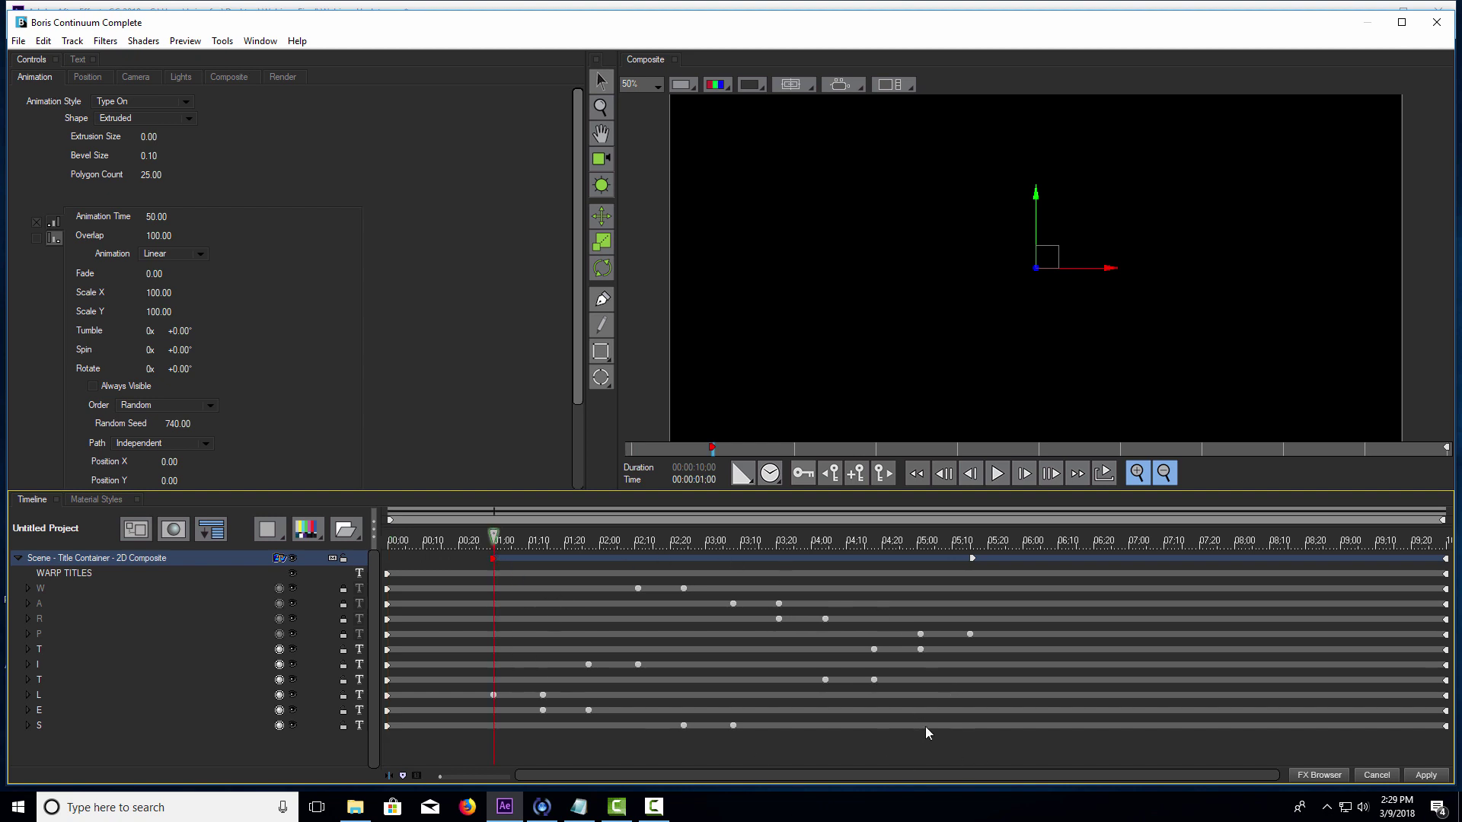
- Move the Type On animation's end keyframe to about 2 seconds and preview the faster letter fade-in
{"action": "left_click_drag", "start_coordinate": [409, 542], "coordinate": [635, 571]}
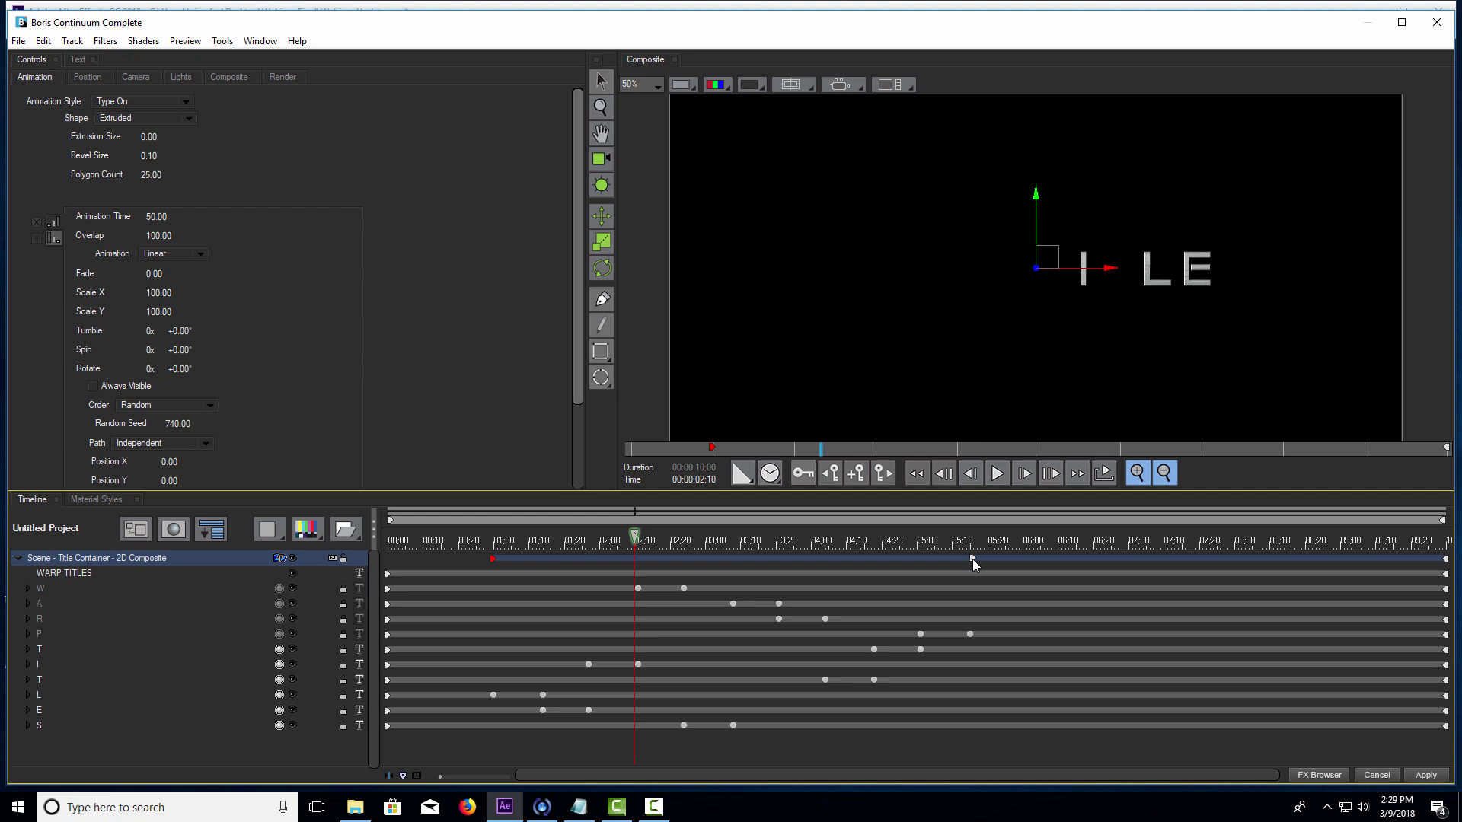
{"action": "left_click_drag", "start_coordinate": [972, 559], "coordinate": [599, 564]}
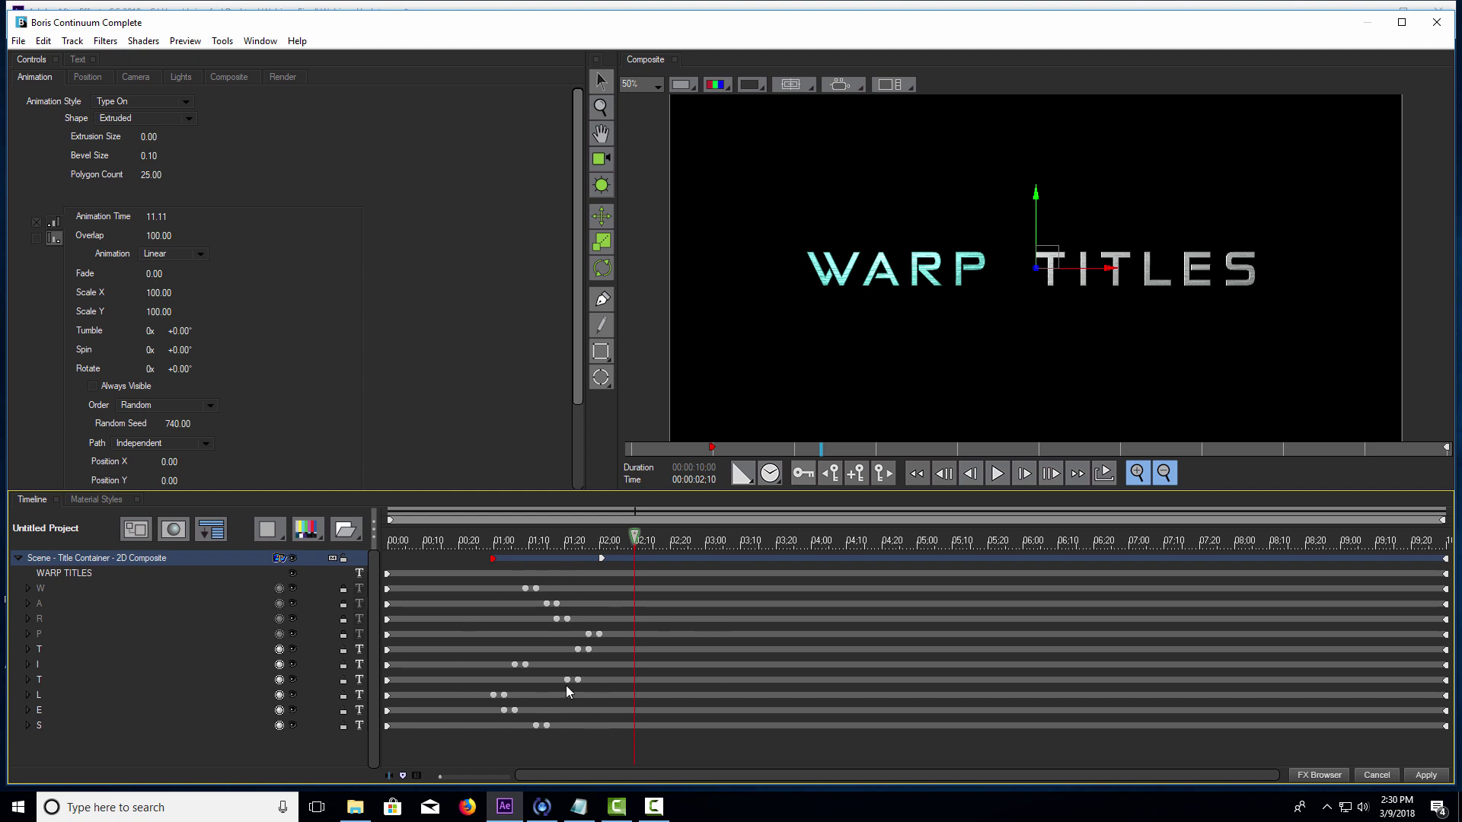
{"action": "left_click_drag", "start_coordinate": [495, 545], "coordinate": [482, 551]}
{"action": "key", "text": "space"}
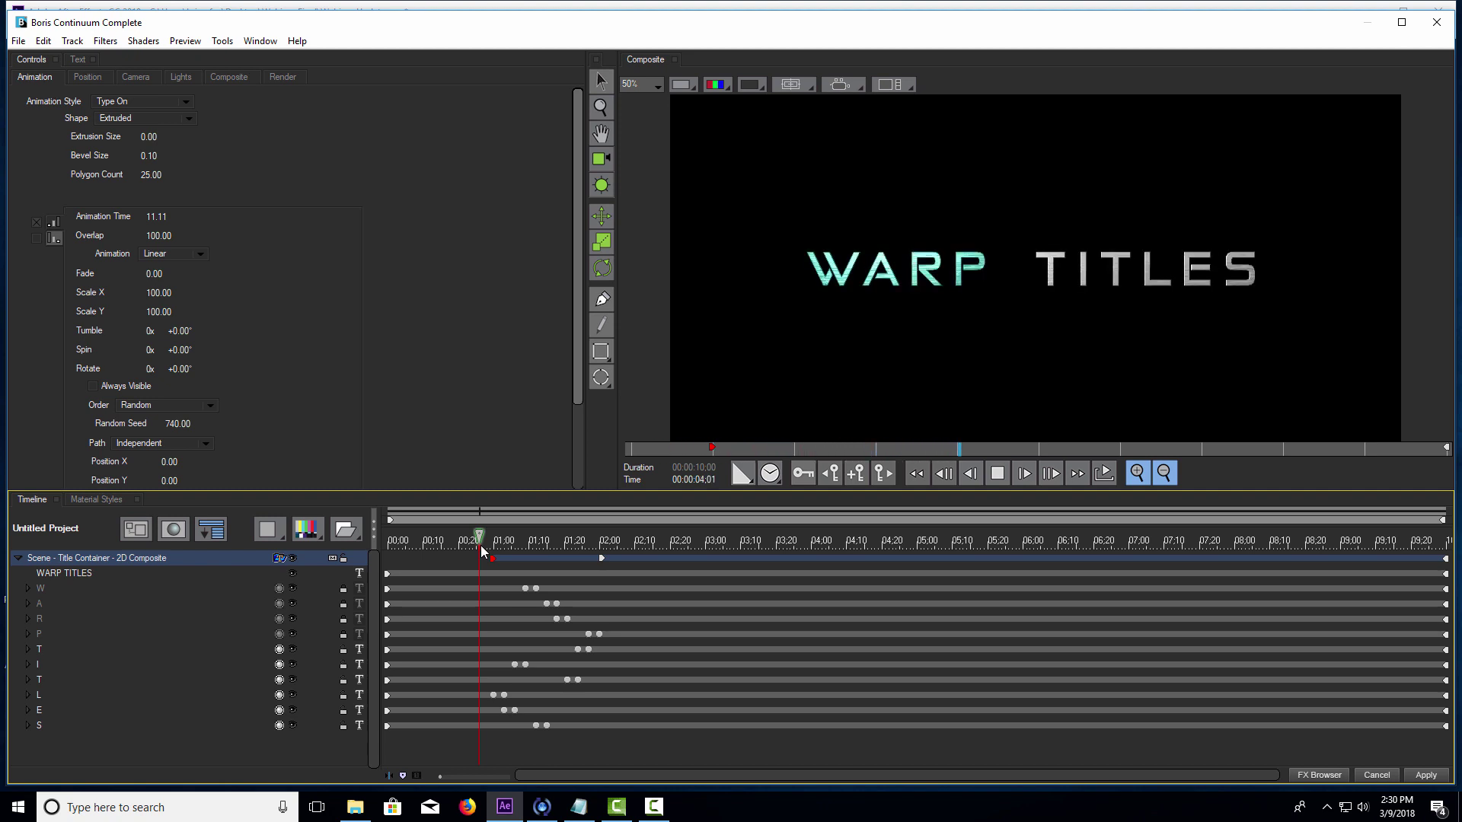
{"action": "key", "text": "space"}
{"action": "left_click_drag", "start_coordinate": [535, 546], "coordinate": [540, 576]}
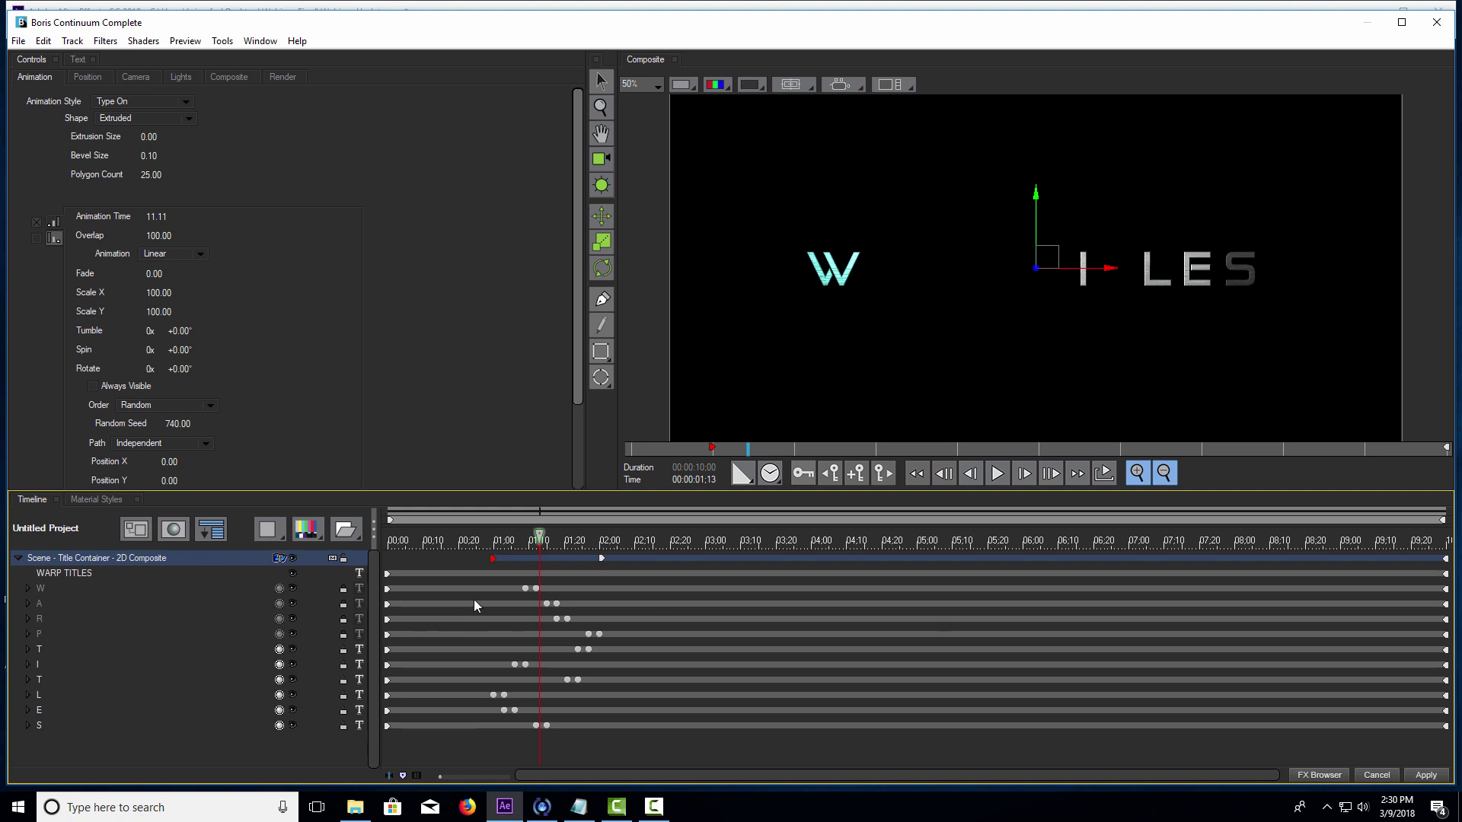
{"action": "left_click_drag", "start_coordinate": [496, 556], "coordinate": [865, 539]}
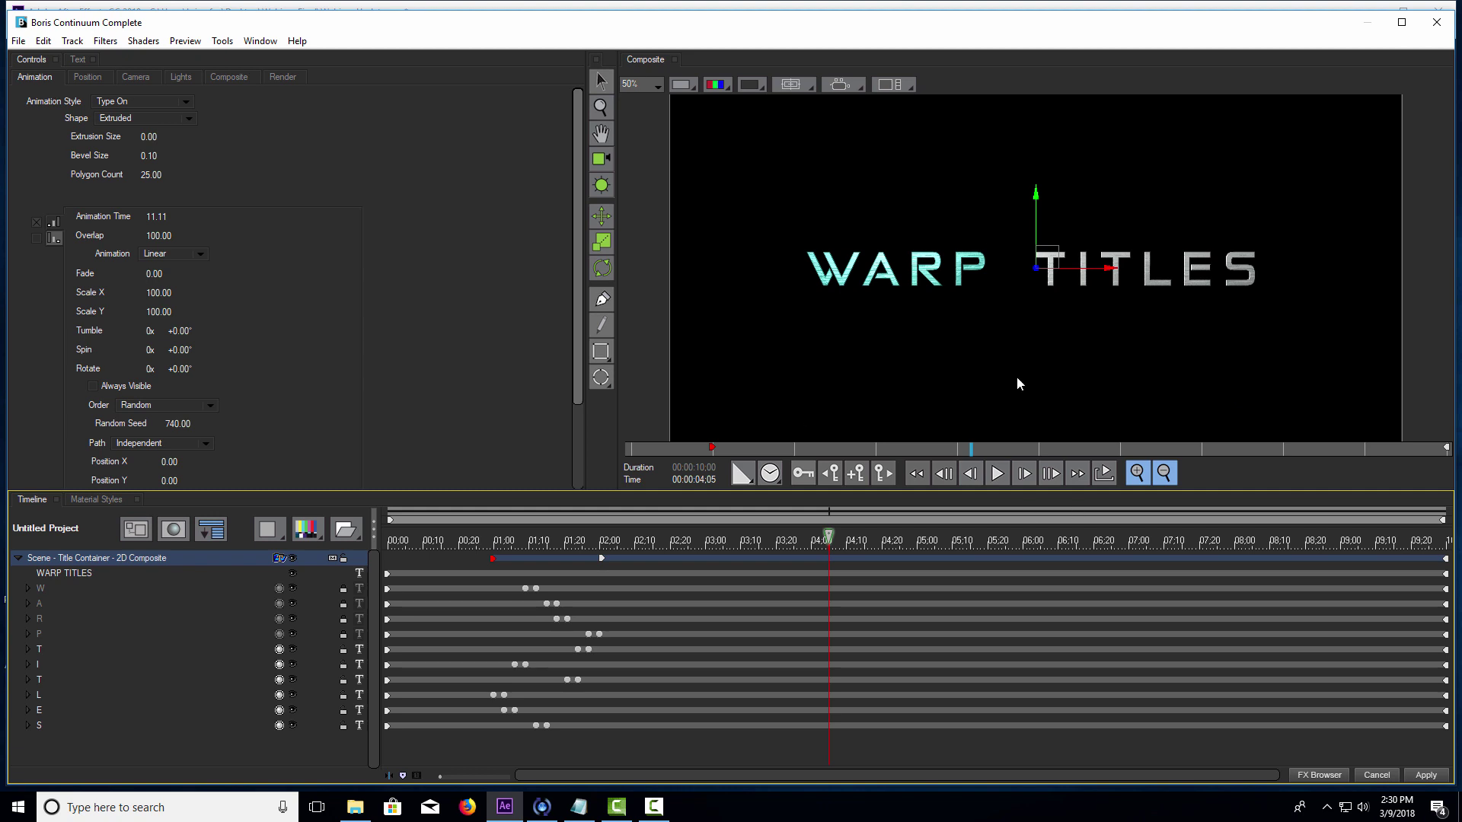
- Set the title container's camera Zoom to Linear interpolation at 00:00:01:00
{"action": "left_click", "coordinate": [494, 542]}
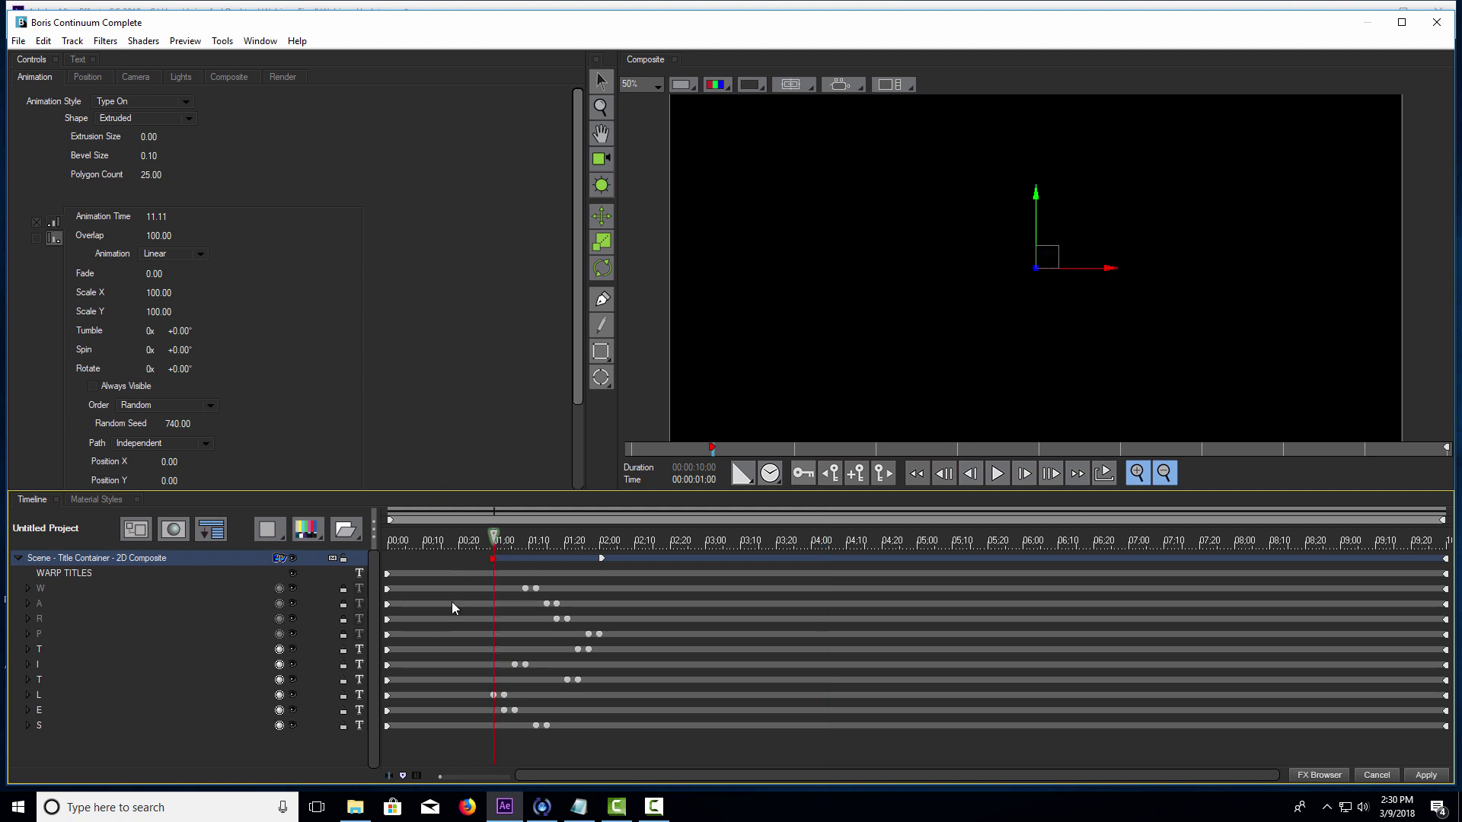
{"action": "left_click", "coordinate": [488, 539]}
{"action": "left_click", "coordinate": [493, 542]}
{"action": "left_click", "coordinate": [142, 78]}
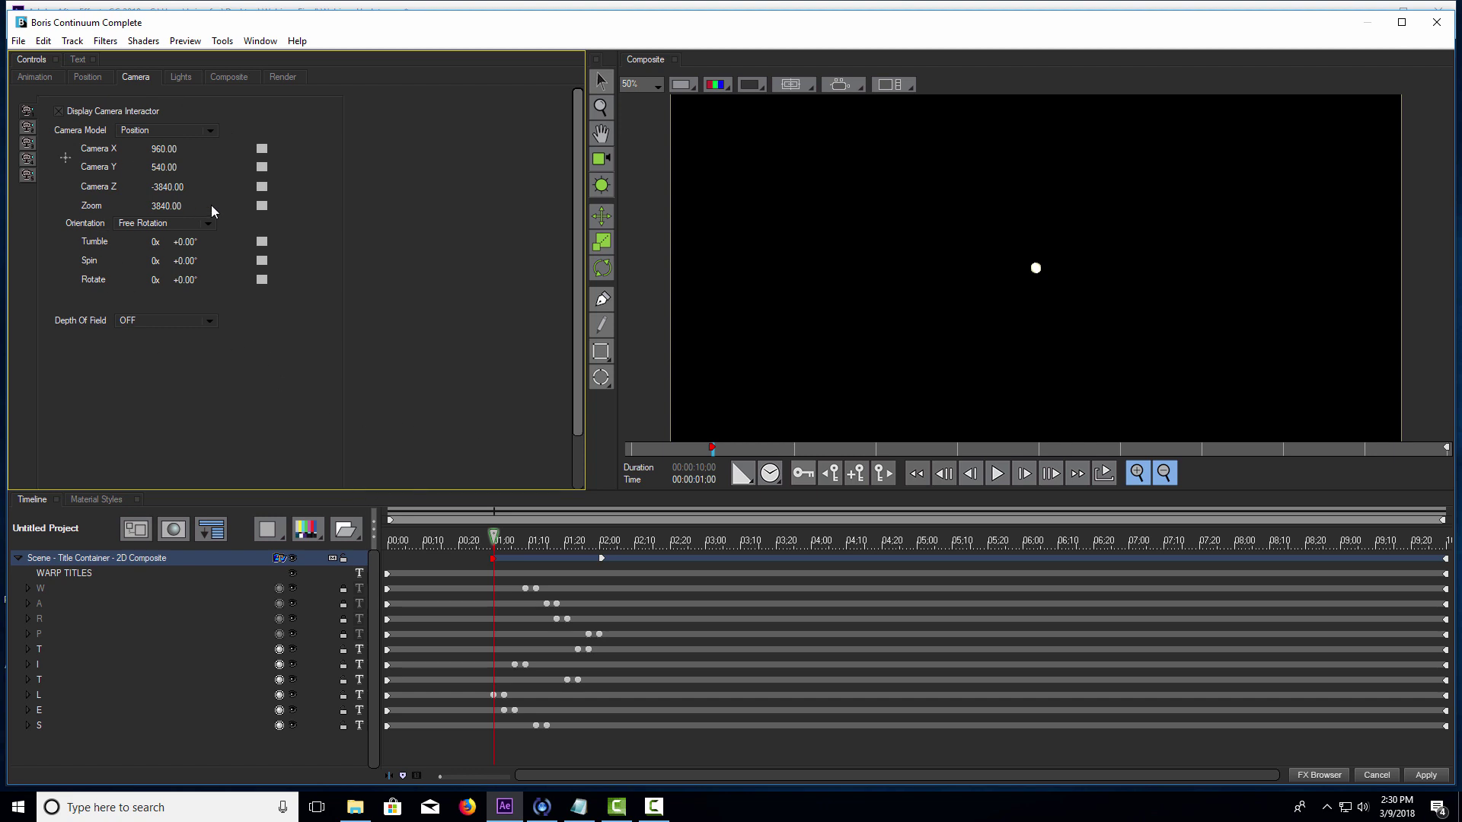
{"action": "left_click", "coordinate": [262, 206]}
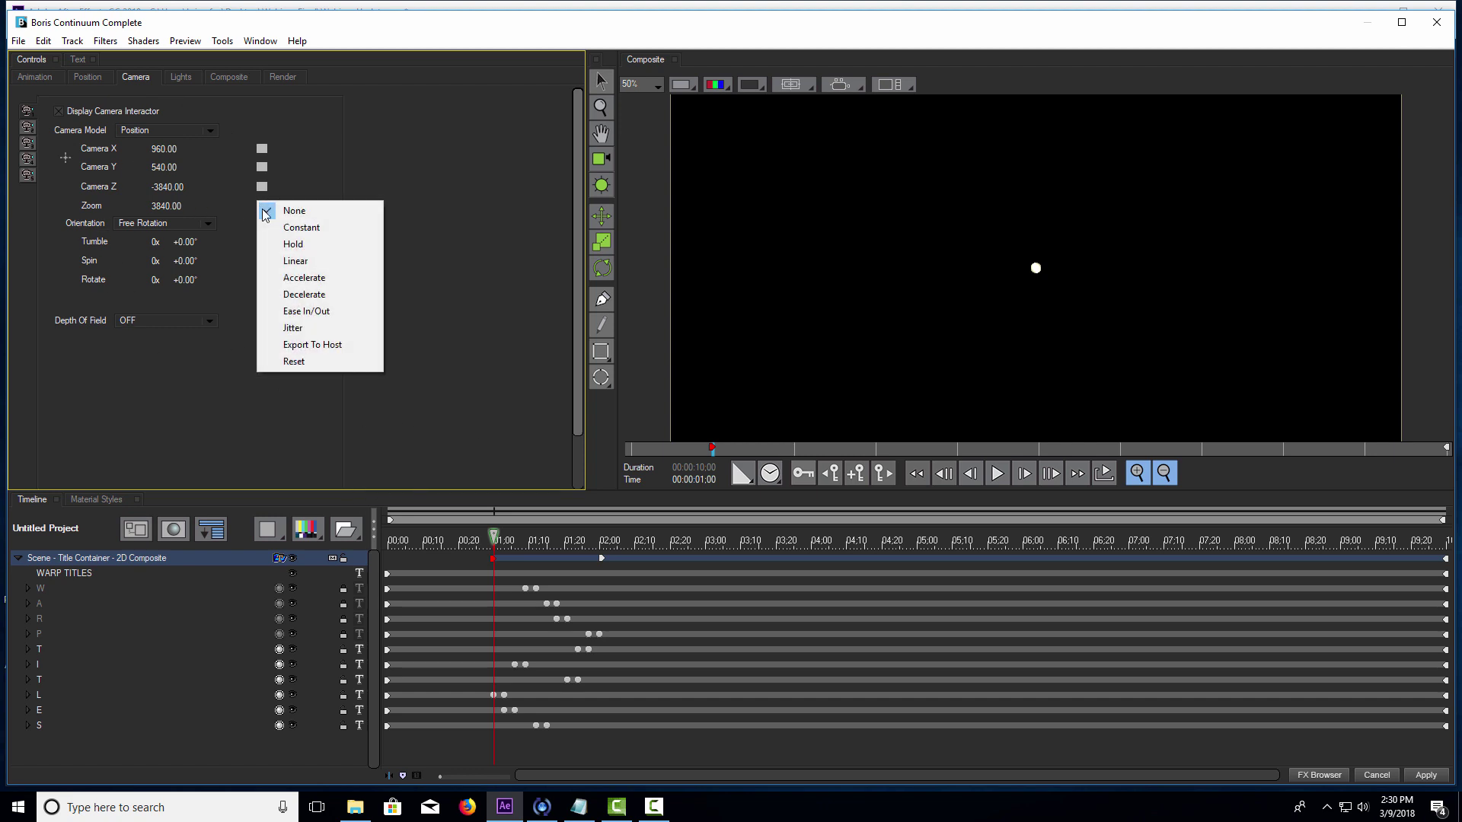
{"action": "left_click", "coordinate": [332, 261]}
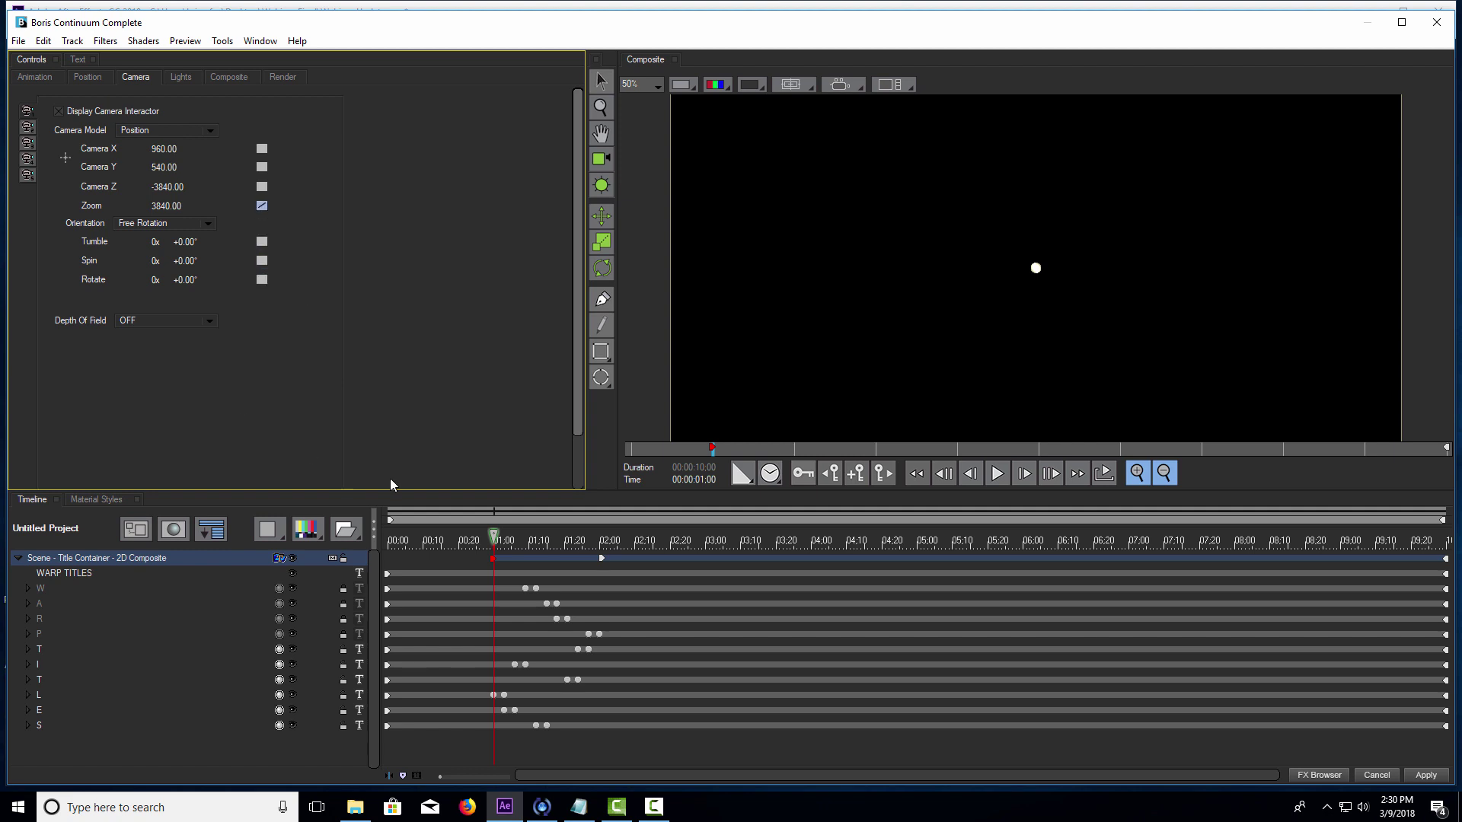
- Raise the camera Zoom to about 4770 at the end of the timeline, 00:00:10:00
{"action": "left_click_drag", "start_coordinate": [1418, 543], "coordinate": [1446, 539]}
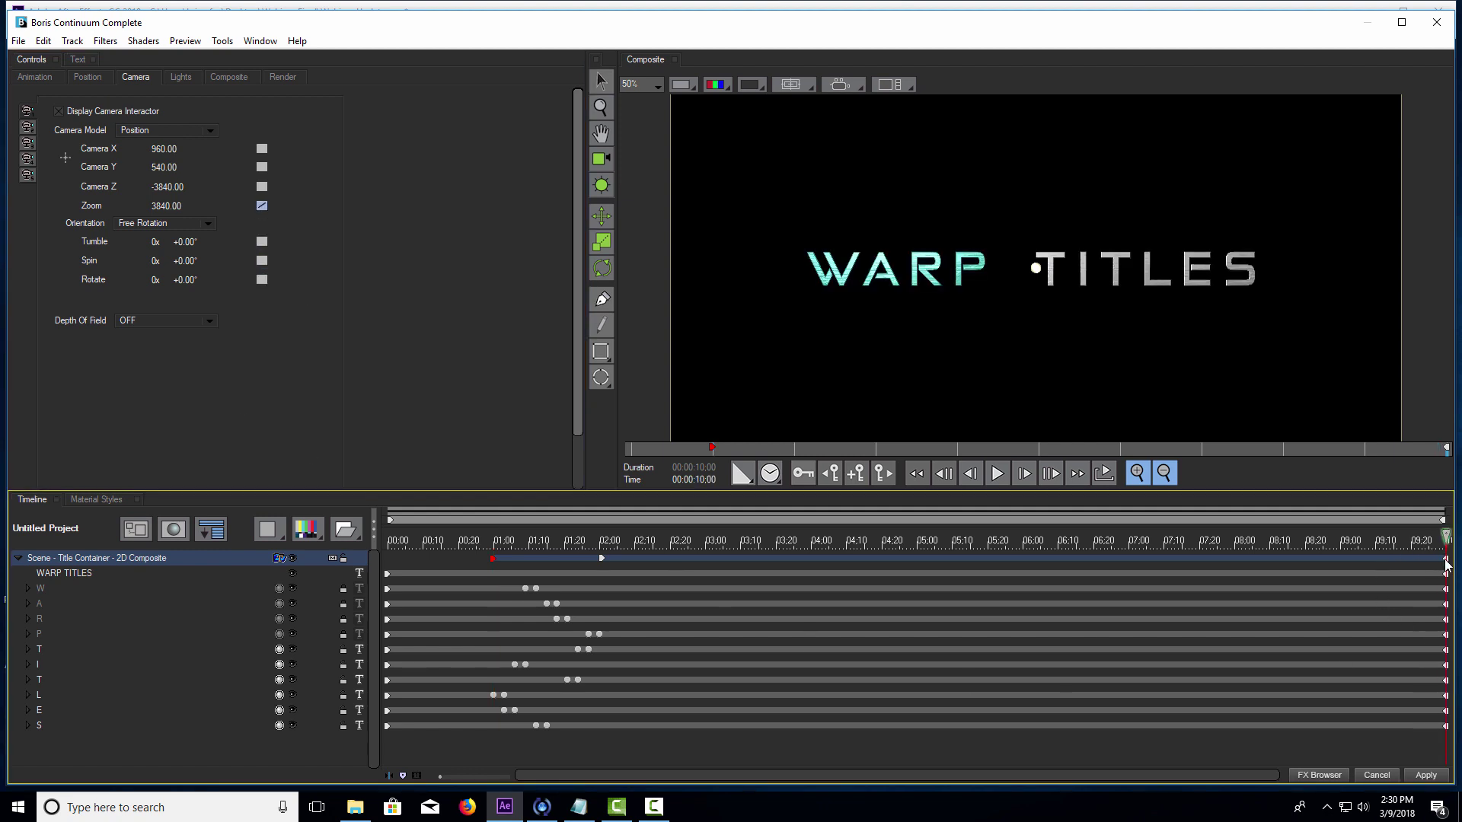
{"action": "left_click_drag", "start_coordinate": [169, 213], "coordinate": [171, 206]}
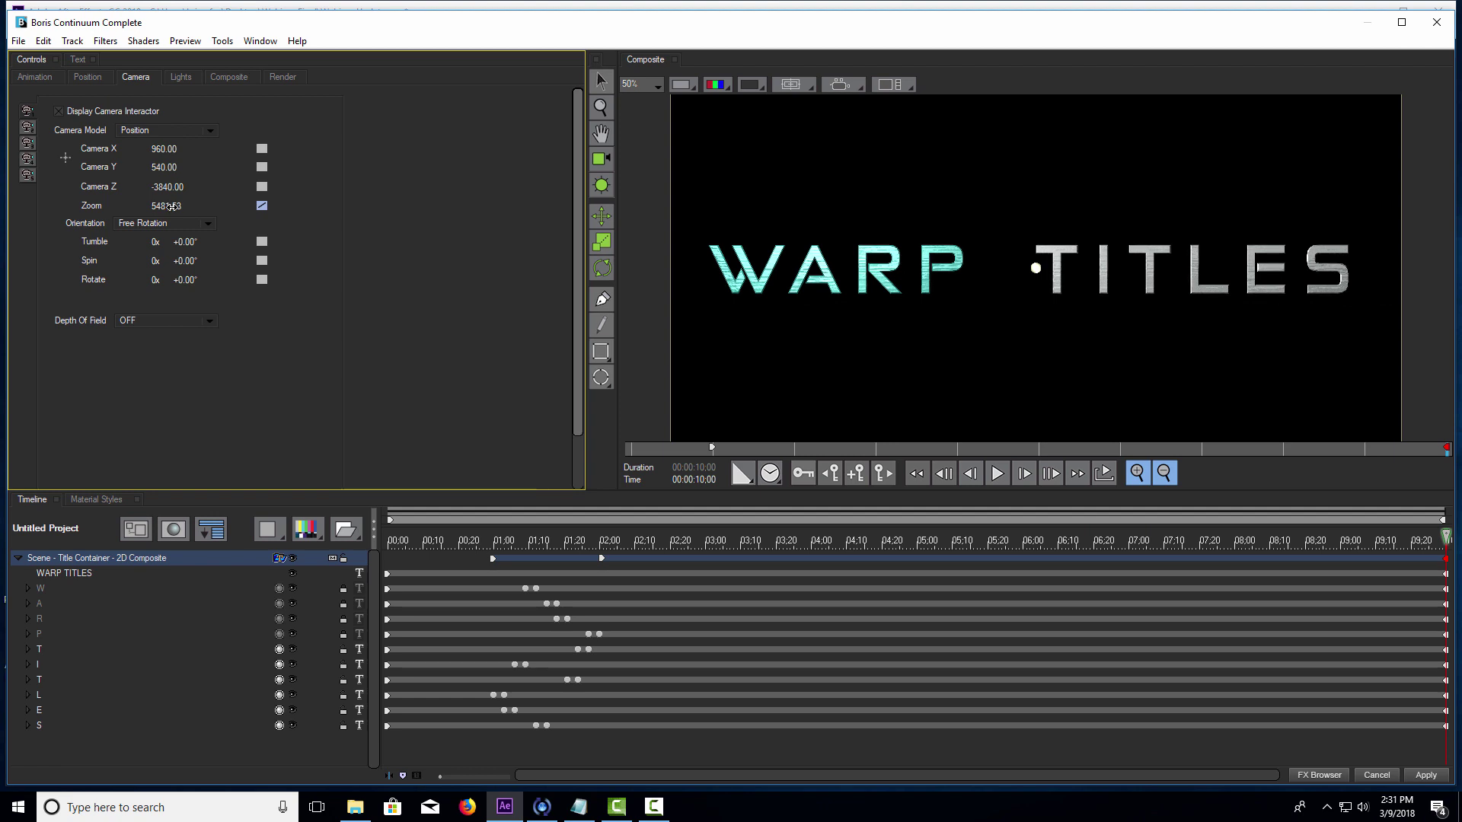
{"action": "left_click_drag", "start_coordinate": [172, 205], "coordinate": [142, 214]}
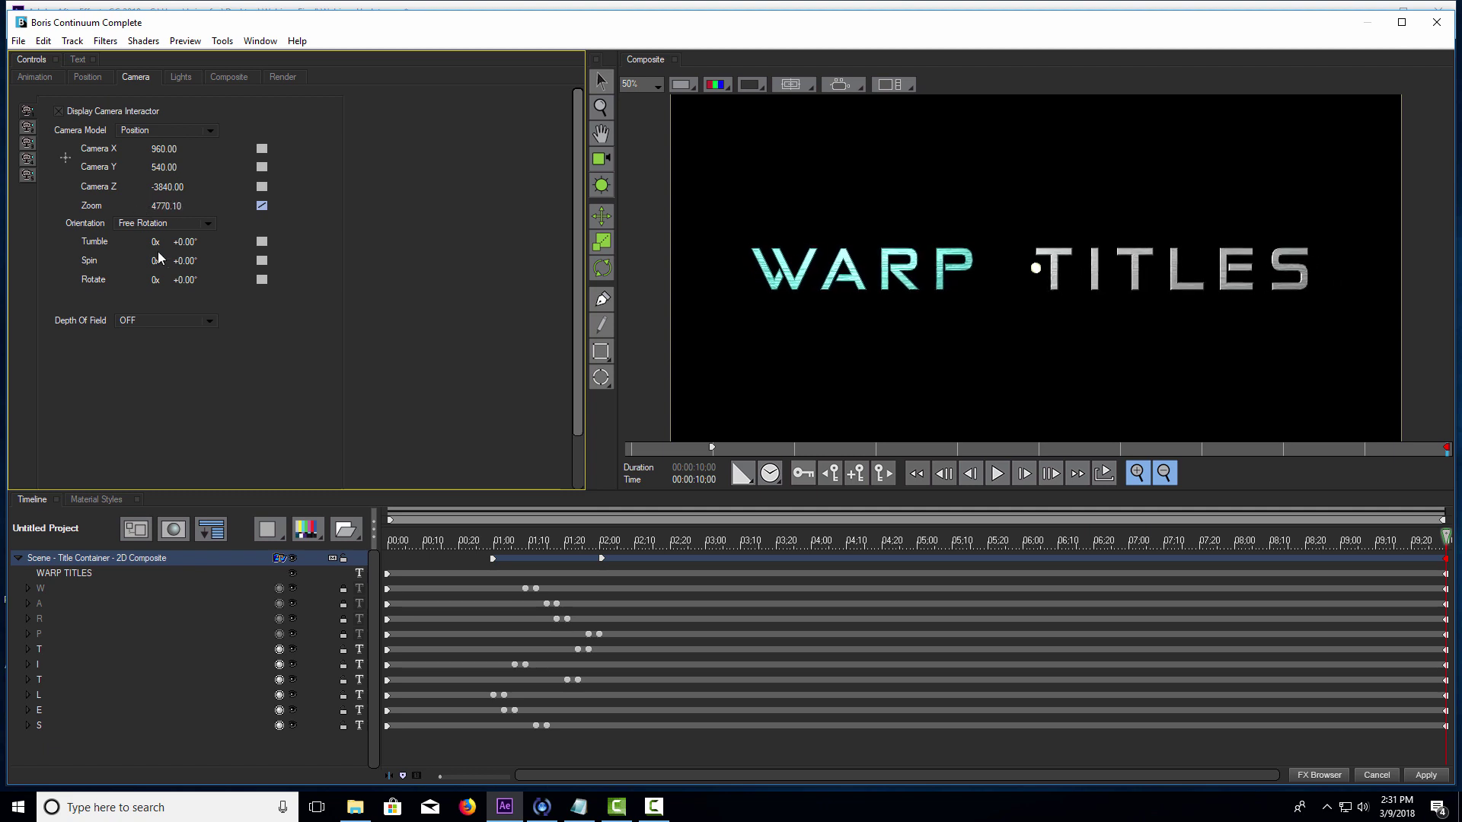
- Preview the camera zoom on the title from 1 second and apply the Title Studio changes to the TITLES layer
{"action": "left_click", "coordinate": [496, 541]}
{"action": "key", "text": "space"}
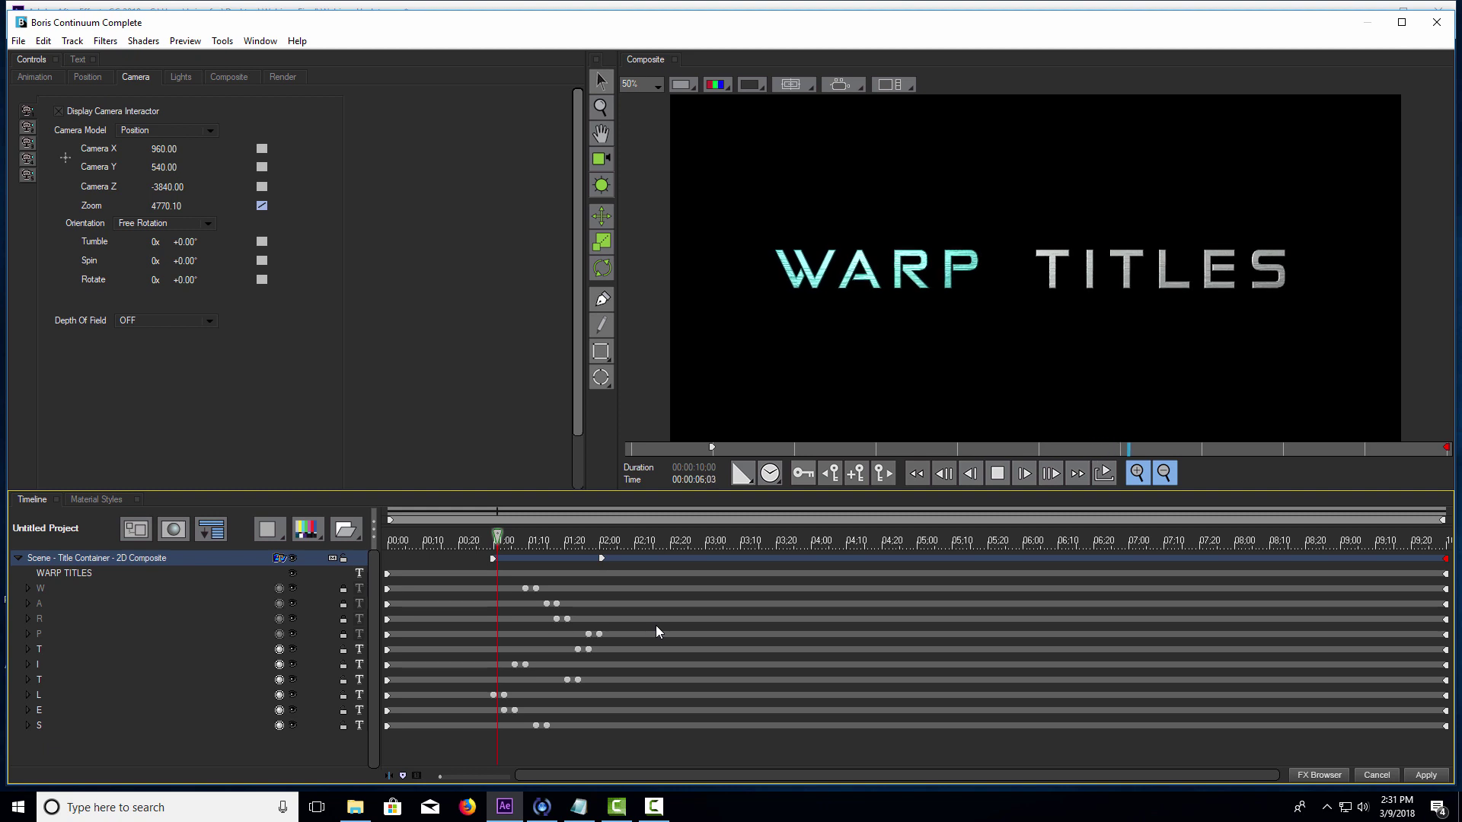
{"action": "key", "text": "space"}
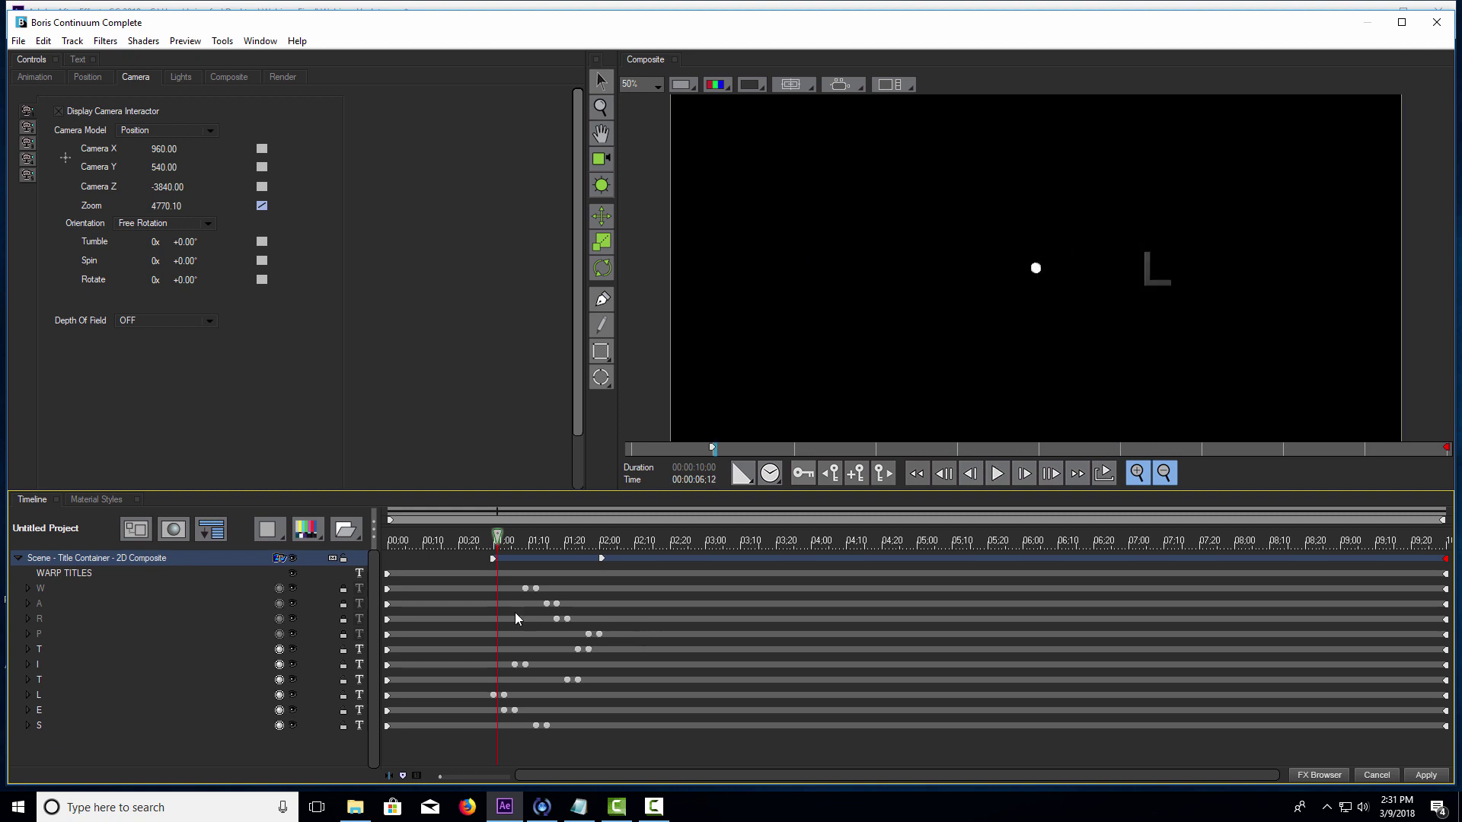
{"action": "left_click_drag", "start_coordinate": [571, 539], "coordinate": [608, 562]}
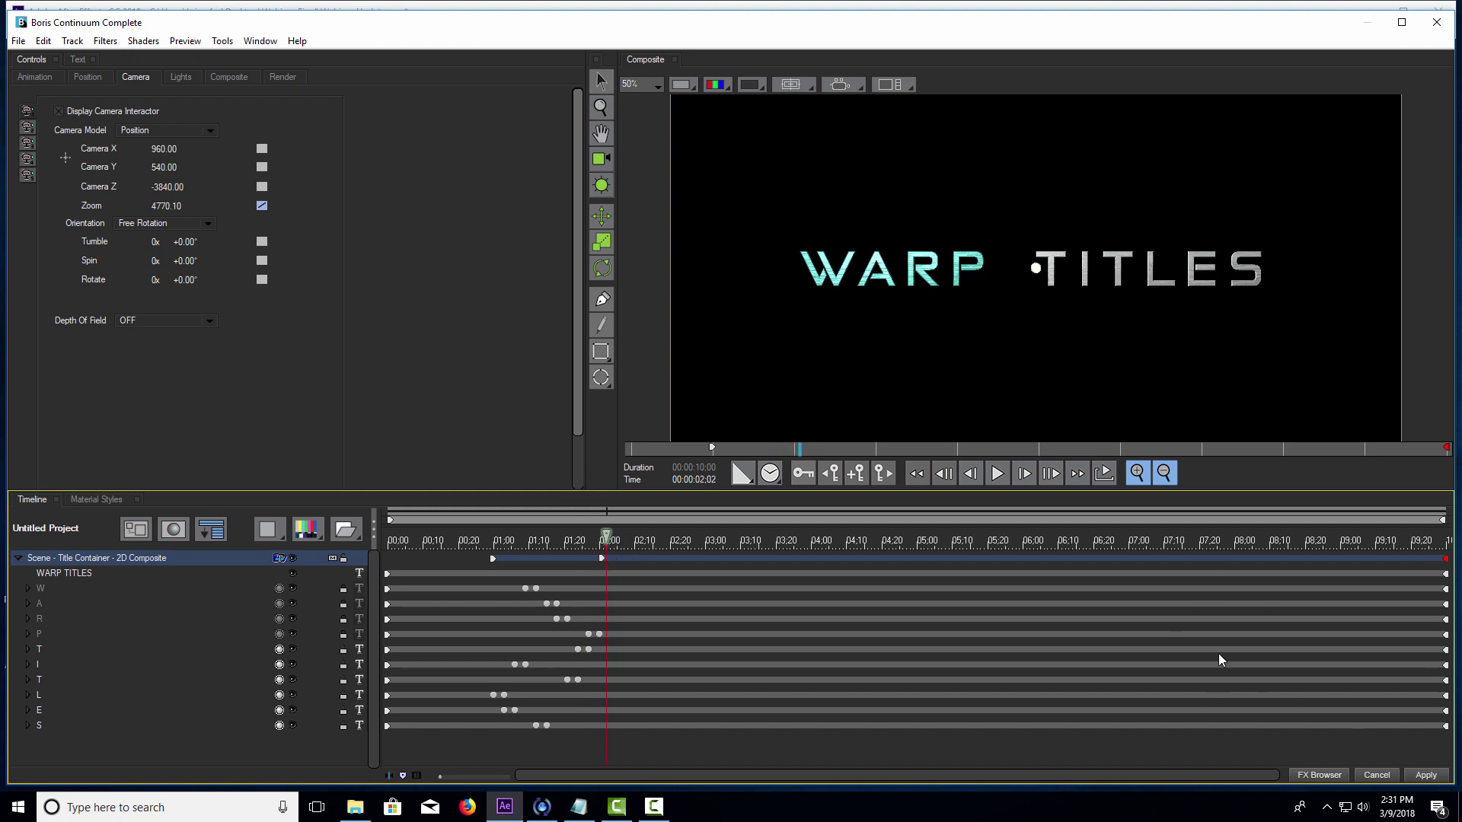
{"action": "left_click", "coordinate": [1428, 774]}
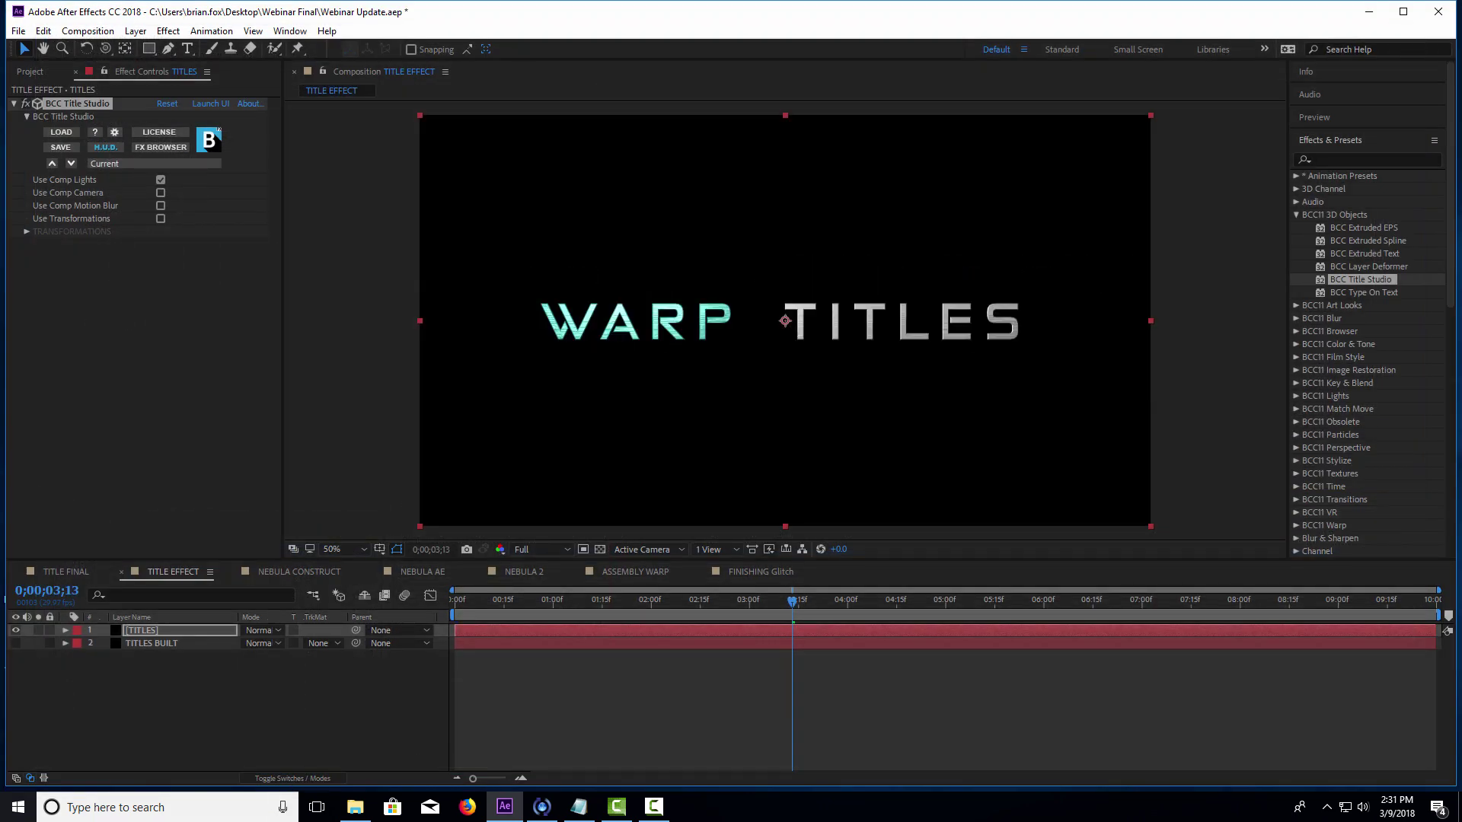
- Scrub the TITLES layer, compare it with the finished TITLES BUILT layer enlarged to 100%, and restore the visibility of TITLES
{"action": "left_click_drag", "start_coordinate": [513, 600], "coordinate": [696, 611]}
{"action": "left_click", "coordinate": [15, 644]}
{"action": "left_click", "coordinate": [15, 630]}
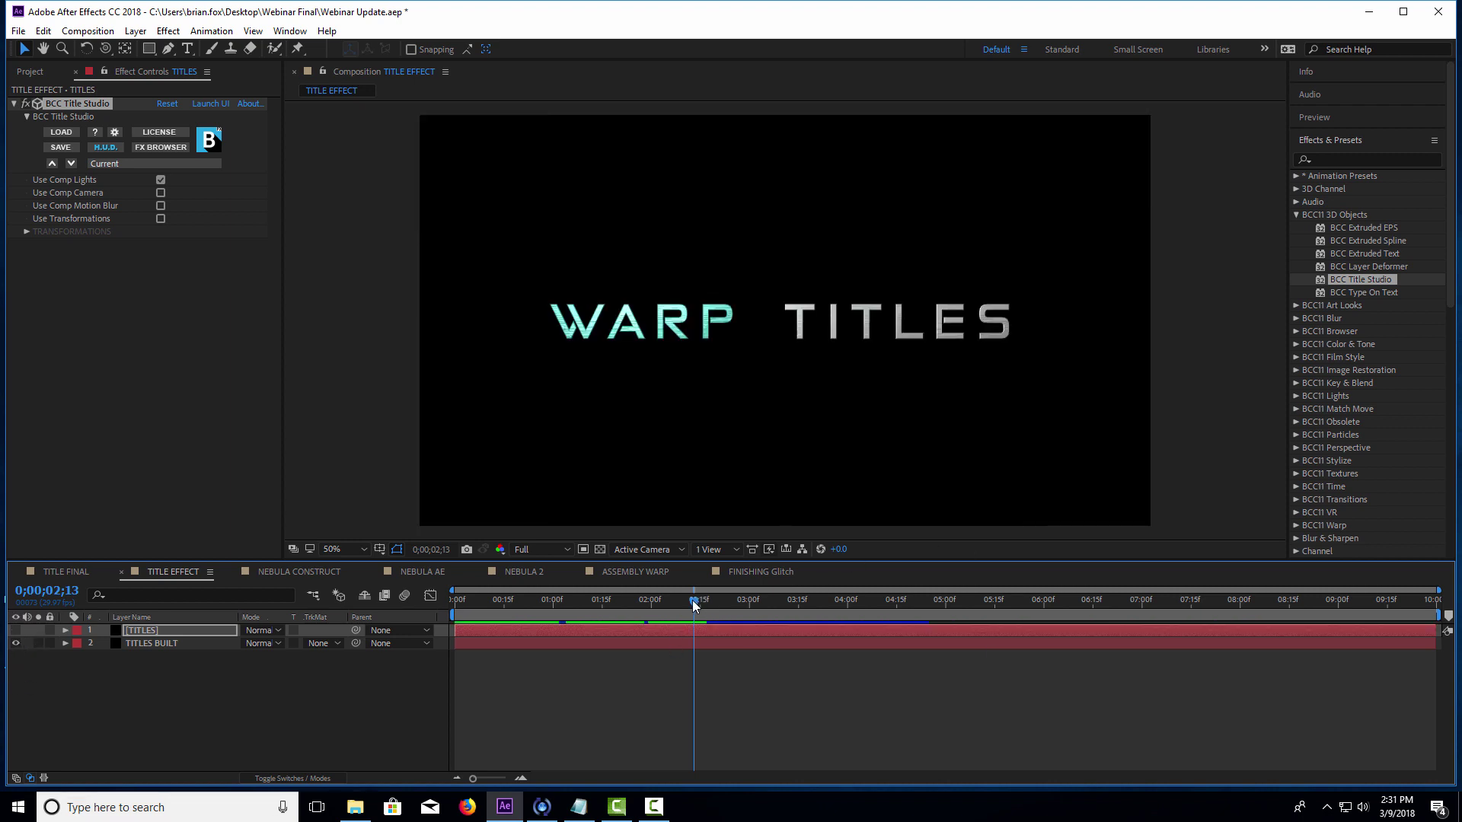
{"action": "key", "text": "period"}
{"action": "left_click_drag", "start_coordinate": [697, 609], "coordinate": [782, 559]}
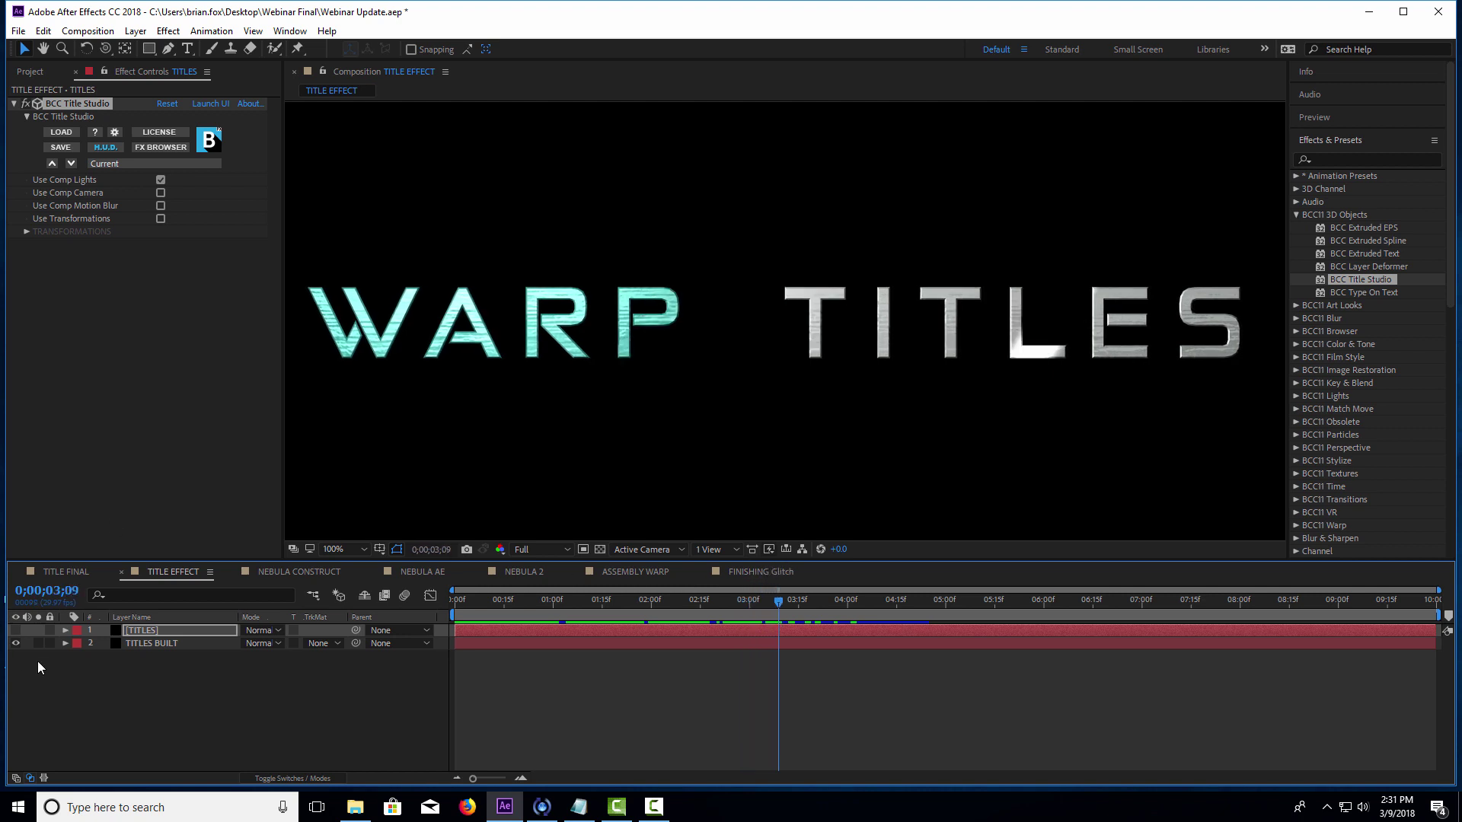
{"action": "left_click", "coordinate": [16, 642]}
{"action": "left_click", "coordinate": [15, 630]}
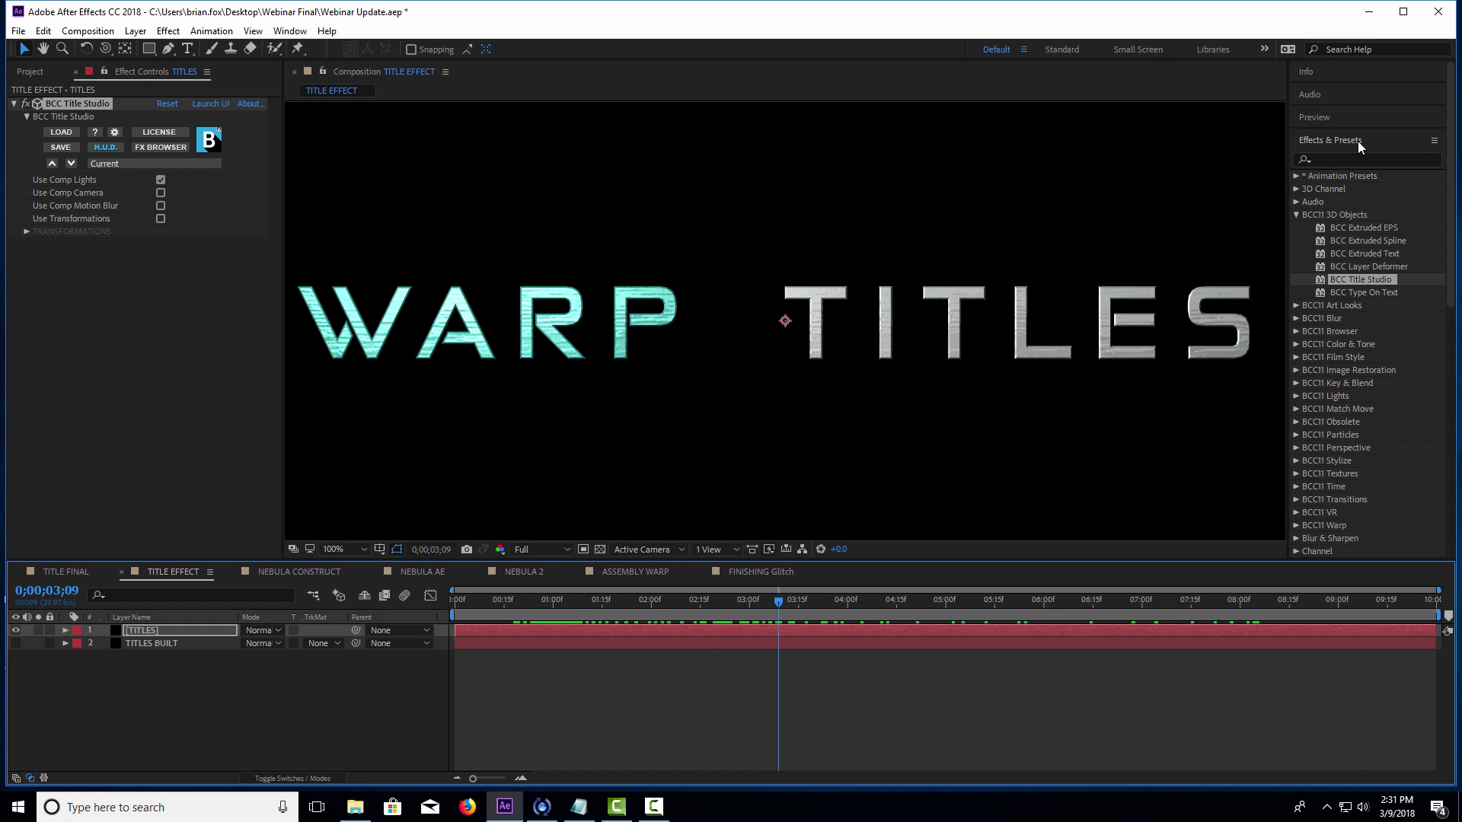
- Apply the BCC Light Sweep effect from the BCC11 Lights category to the TITLES layer
{"action": "left_click", "coordinate": [1295, 215]}
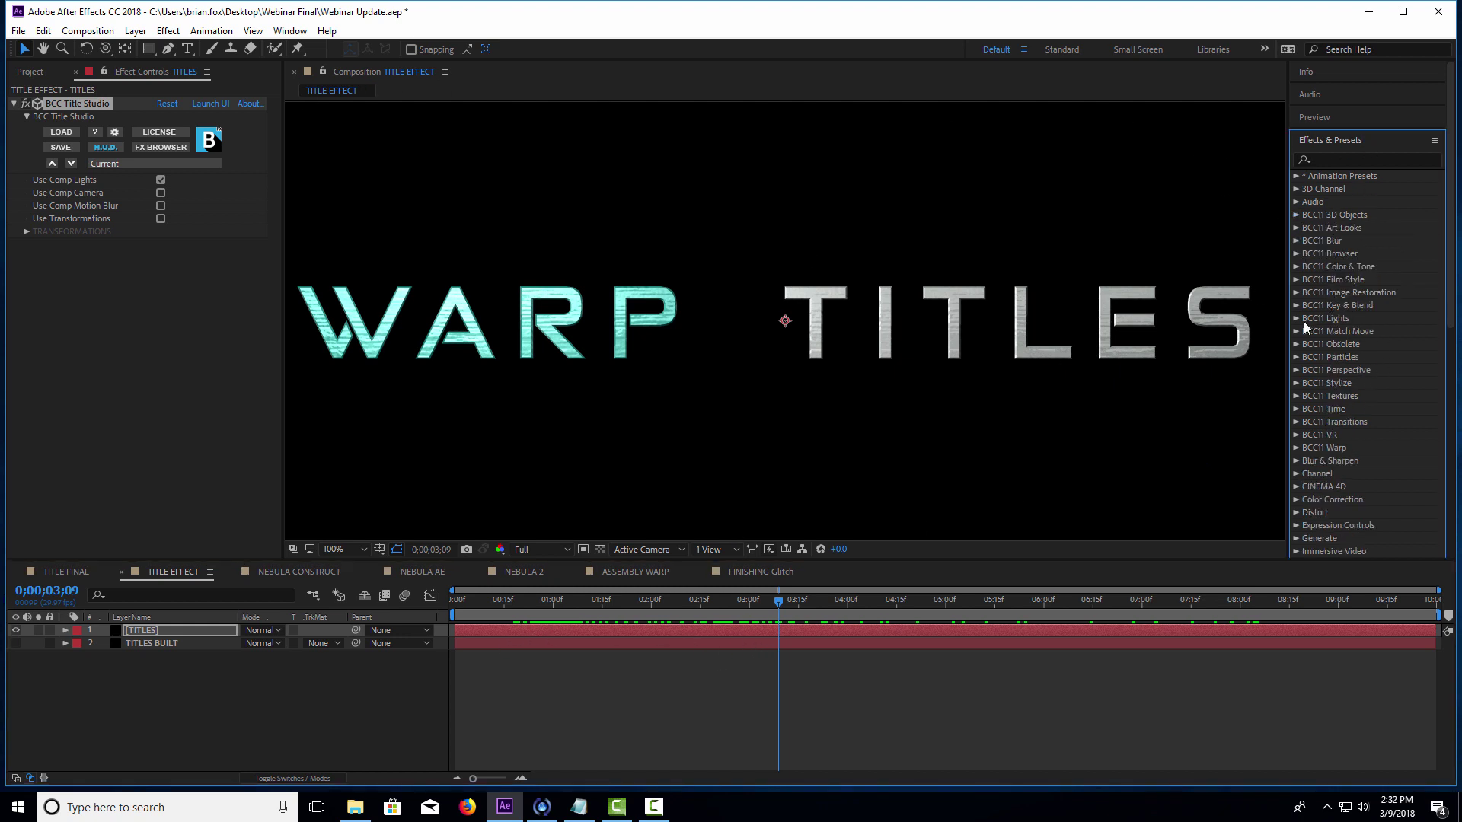
{"action": "left_click", "coordinate": [1295, 318]}
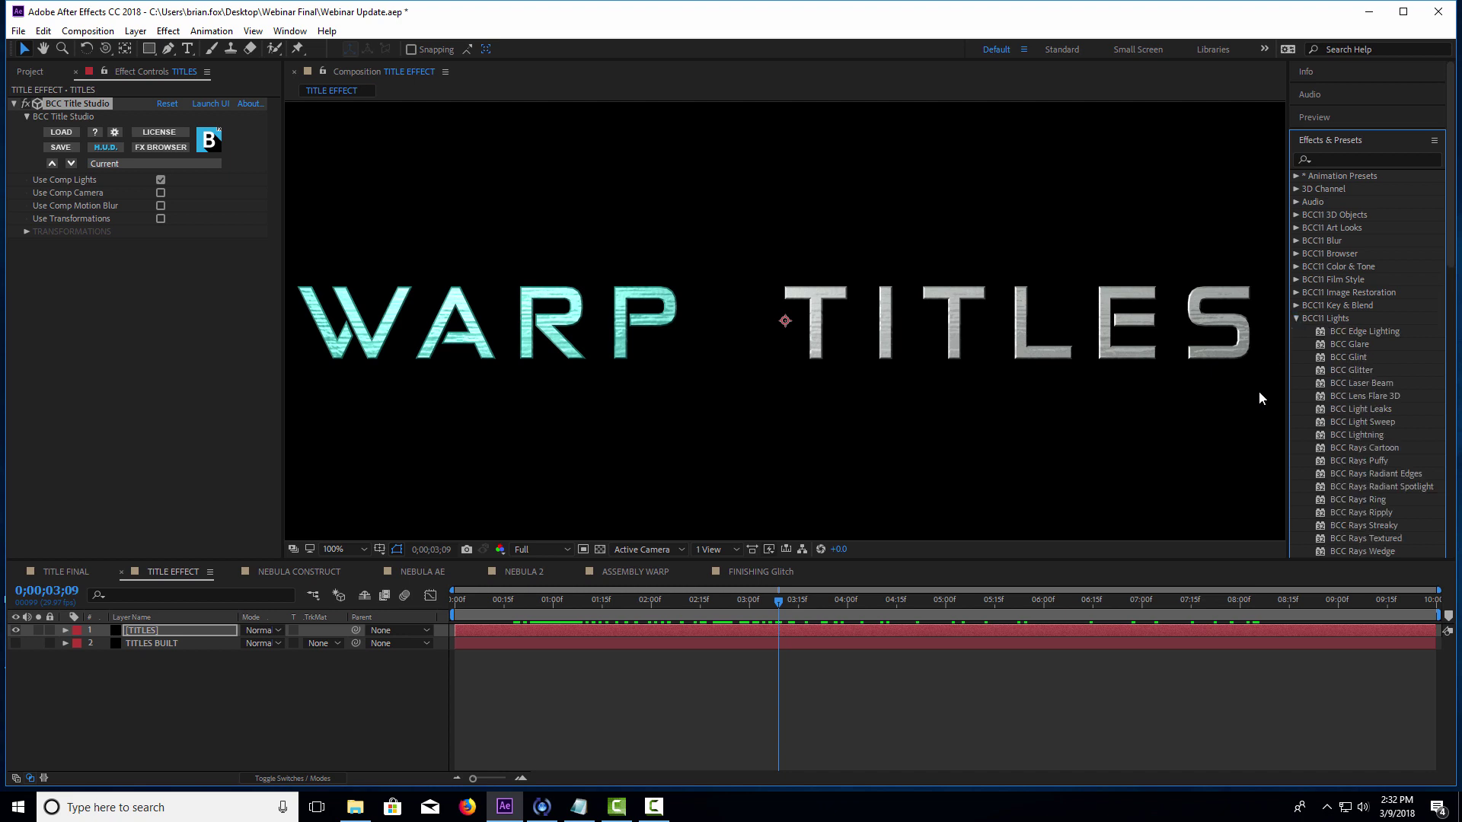
{"action": "left_click", "coordinate": [1385, 424]}
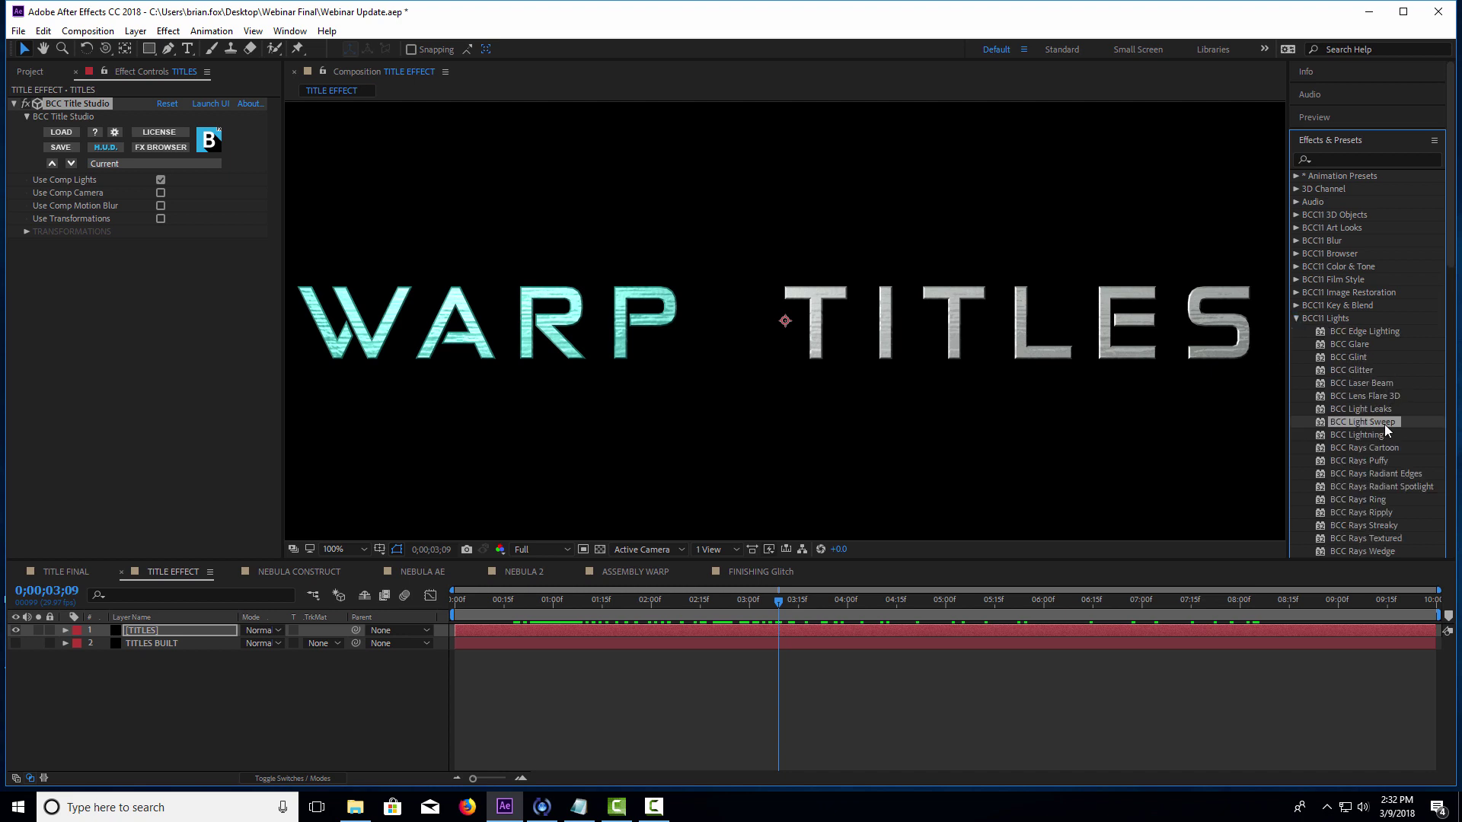
{"action": "left_click_drag", "start_coordinate": [1384, 423], "coordinate": [677, 377]}
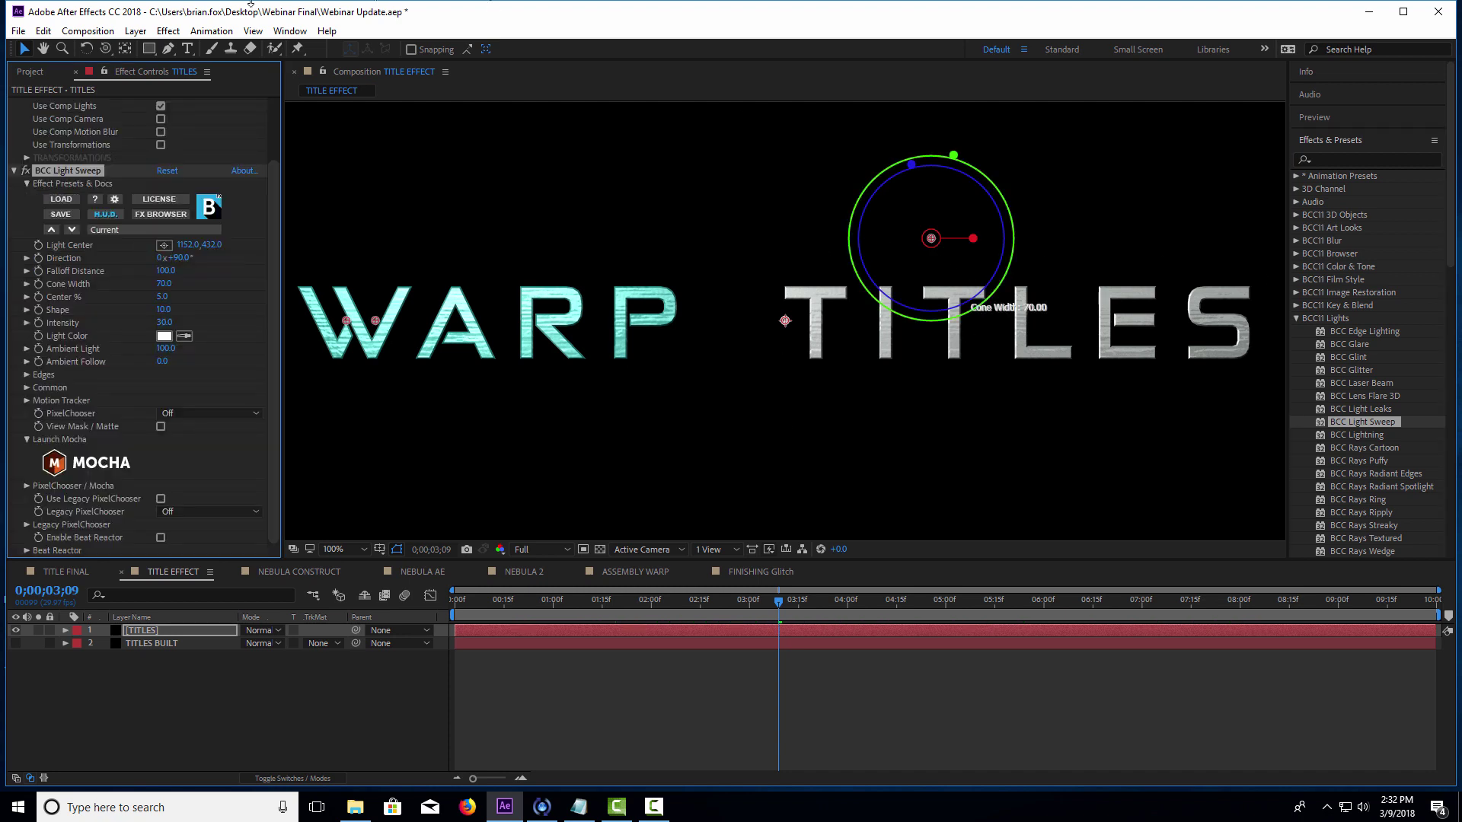
- Place the light sweep over WARP, set its Intensity to 75 and angle its Direction to about 29.7°
{"action": "left_click_drag", "start_coordinate": [930, 238], "coordinate": [524, 321]}
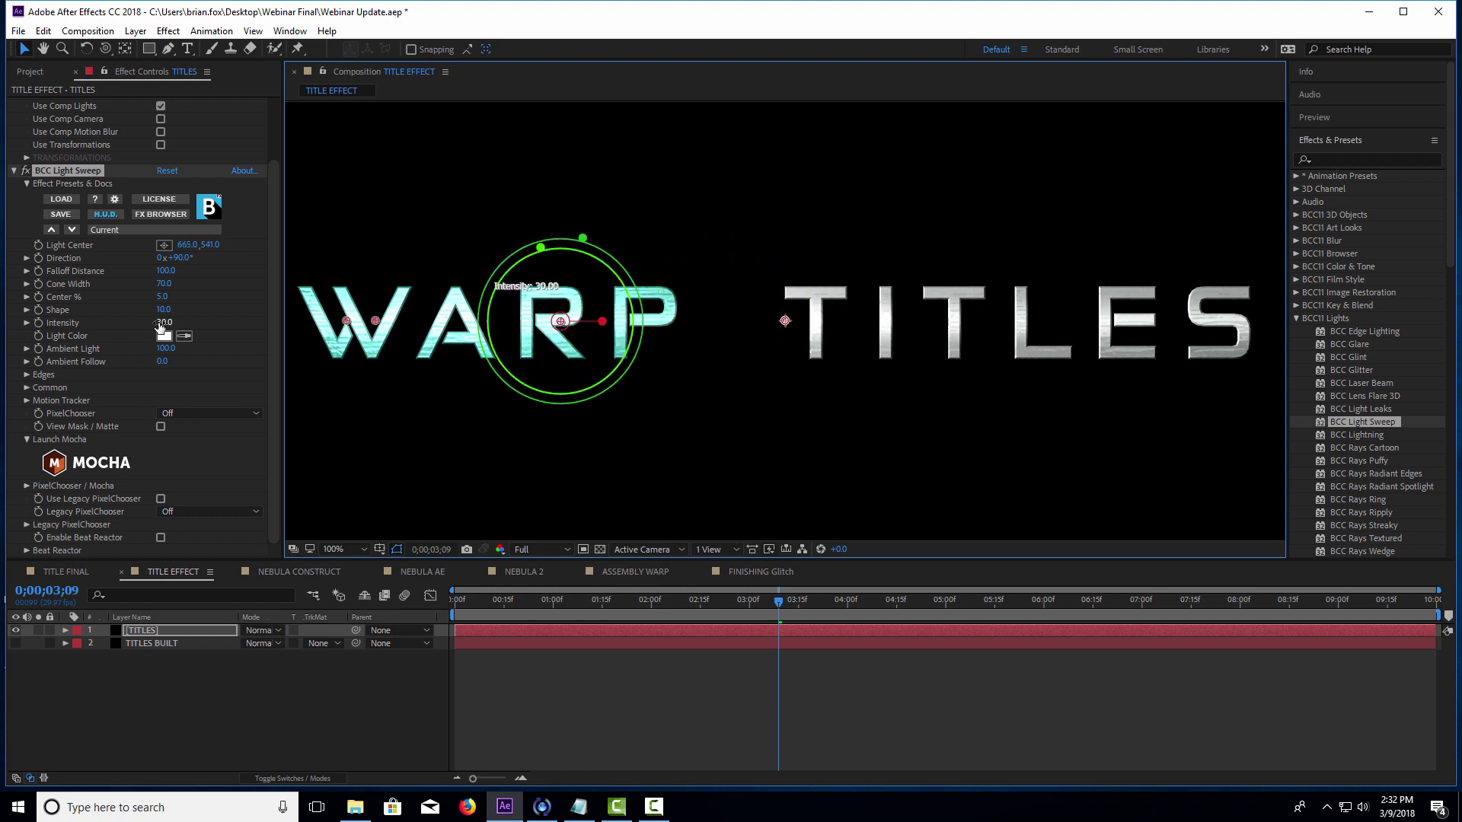
{"action": "left_click_drag", "start_coordinate": [163, 322], "coordinate": [186, 314]}
{"action": "mouse_move", "coordinate": [561, 326]}
{"action": "left_mouse_down"}
{"action": "mouse_move", "coordinate": [562, 381]}
{"action": "mouse_move", "coordinate": [562, 230]}
{"action": "mouse_move", "coordinate": [558, 385]}
{"action": "mouse_move", "coordinate": [564, 323]}
{"action": "mouse_move", "coordinate": [588, 335]}
{"action": "left_mouse_up"}
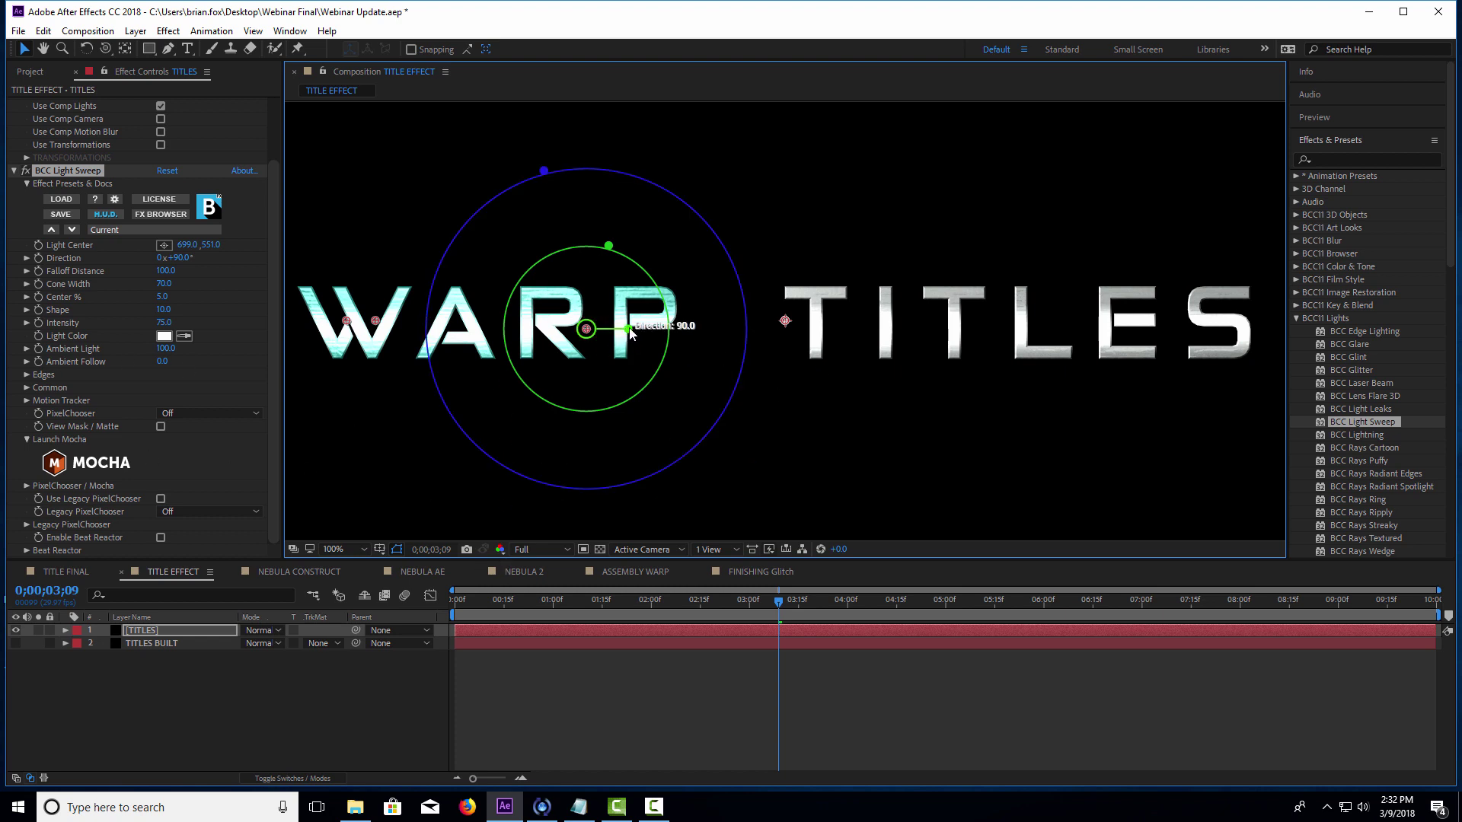
{"action": "left_click_drag", "start_coordinate": [630, 331], "coordinate": [612, 291]}
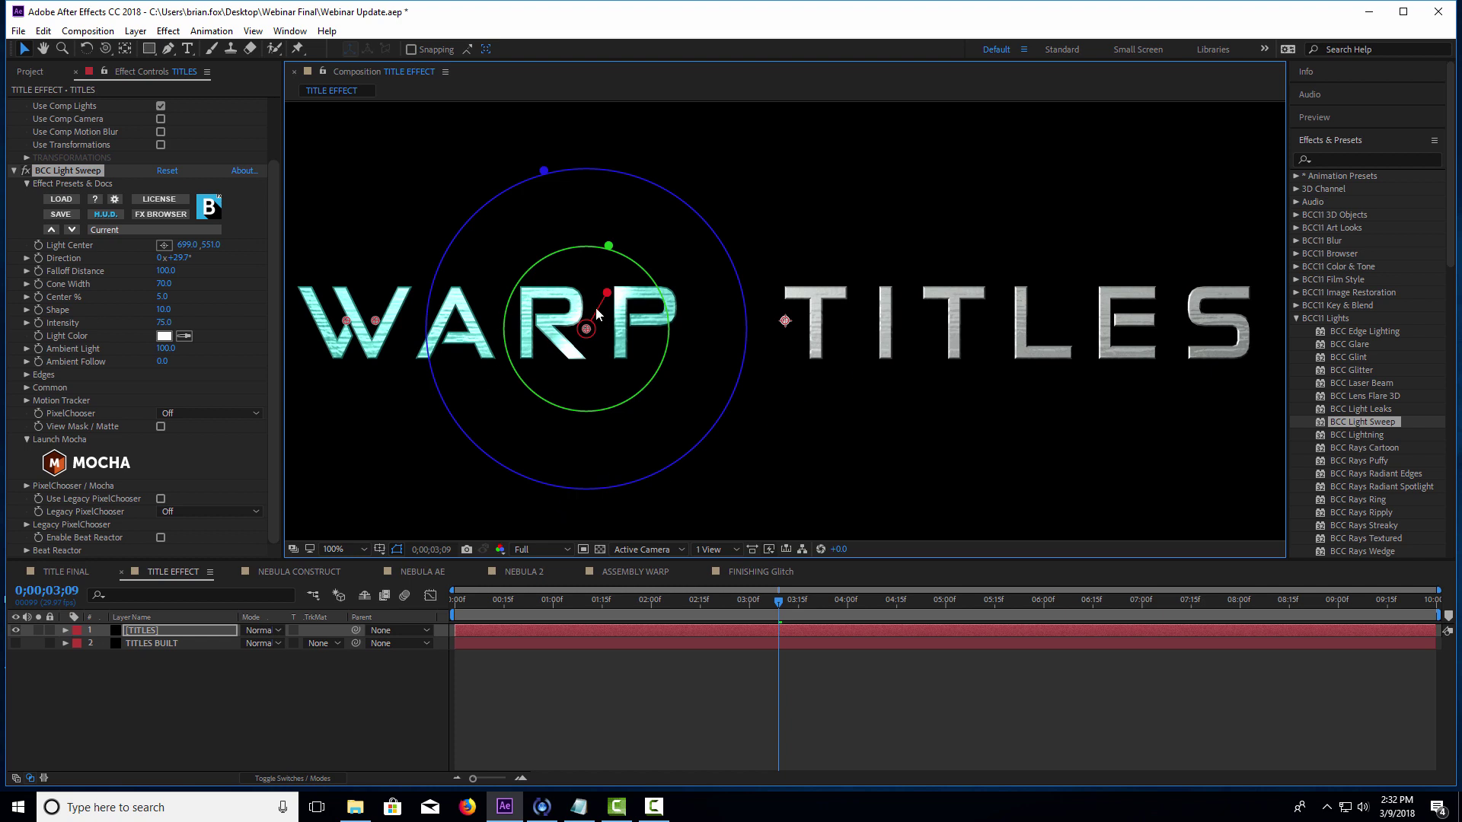
- Place the Light Center just before the word WARP at about 184, 543 and start keyframing it at 0;00;02;06
{"action": "left_click_drag", "start_coordinate": [584, 332], "coordinate": [527, 324]}
{"action": "mouse_move", "coordinate": [445, 314]}
{"action": "left_mouse_down"}
{"action": "mouse_move", "coordinate": [1021, 325]}
{"action": "mouse_move", "coordinate": [469, 314]}
{"action": "left_mouse_up"}
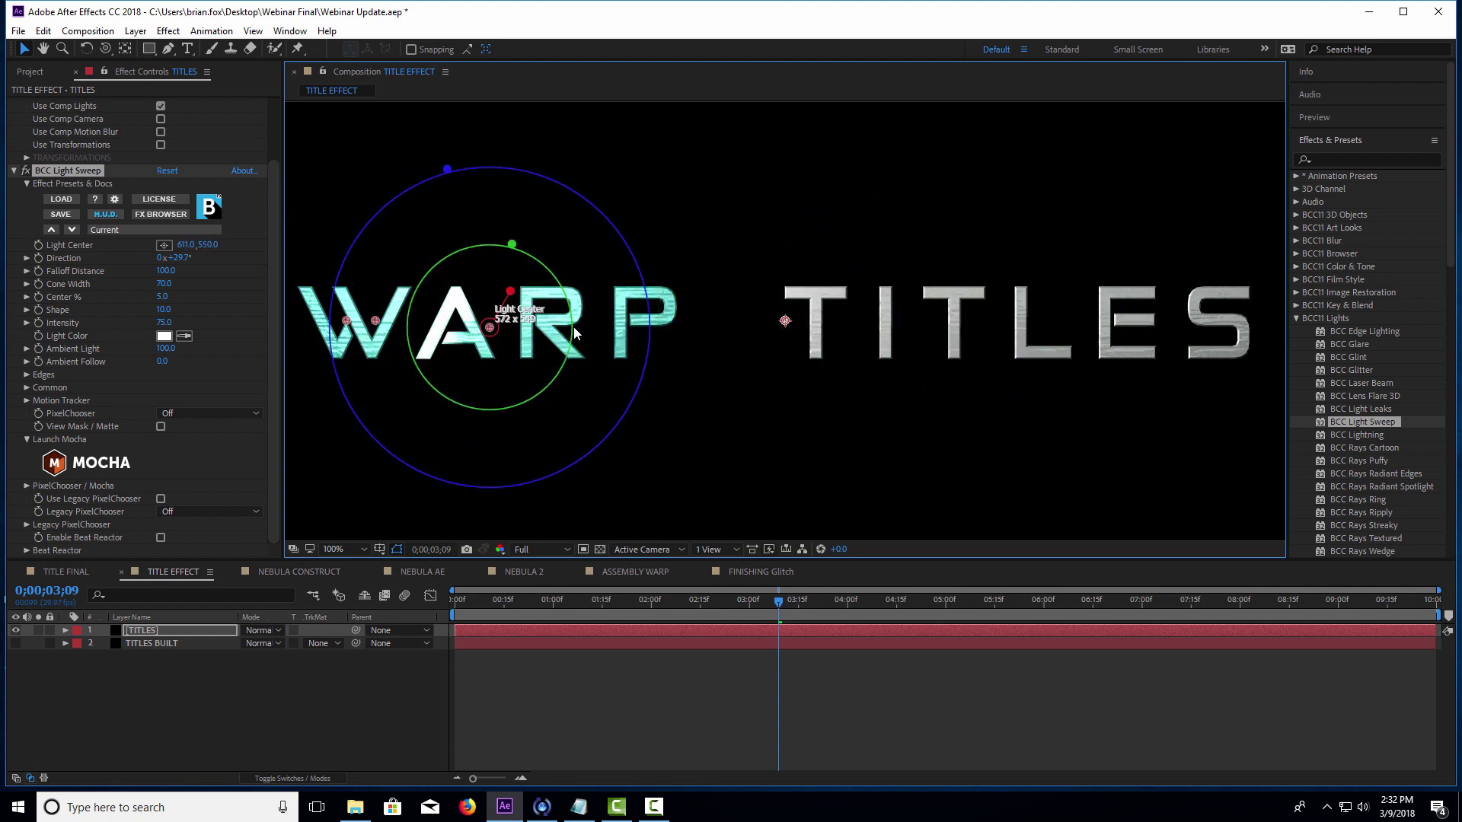
{"action": "key", "text": "comma"}
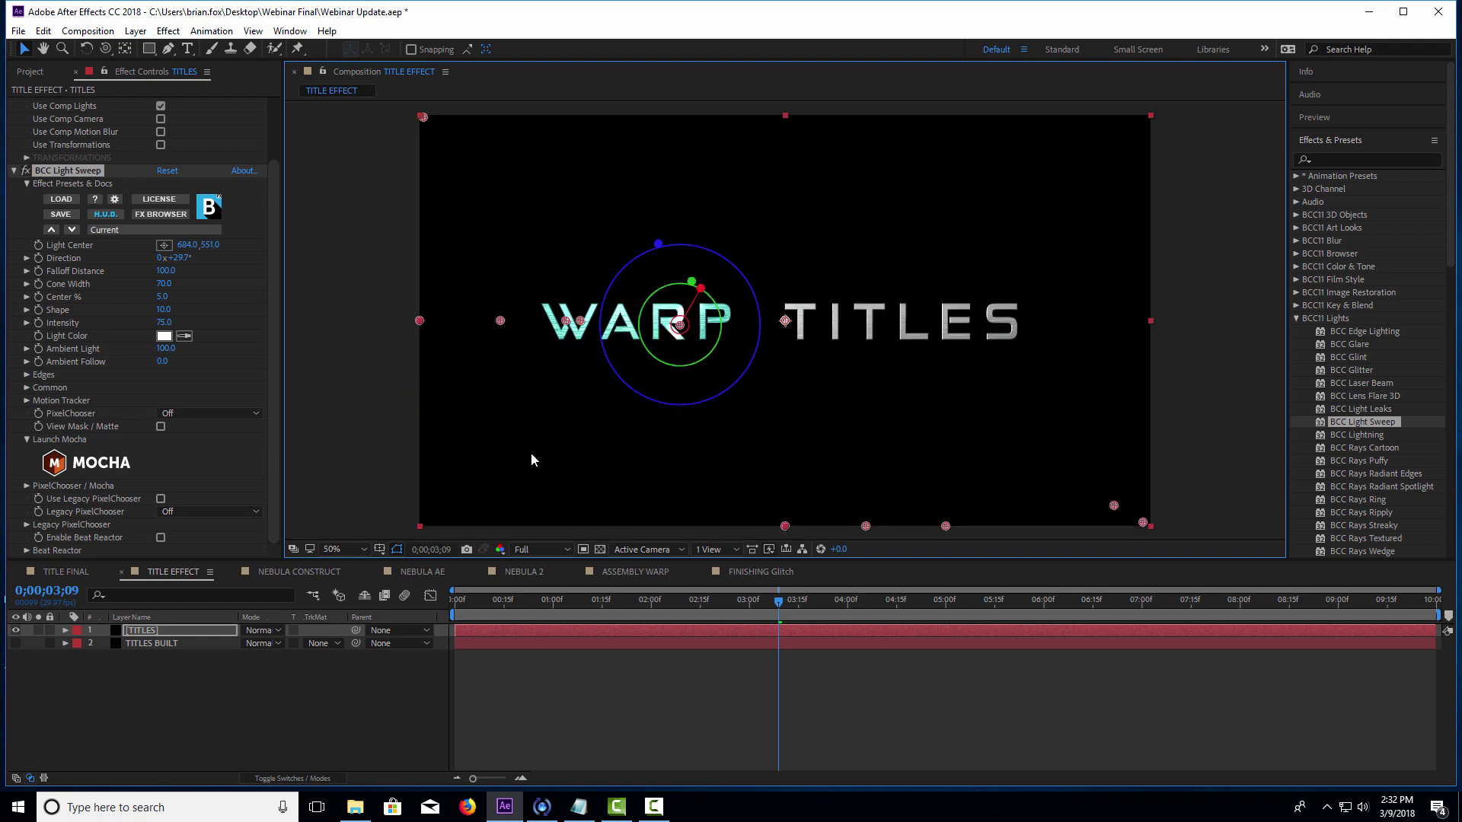
{"action": "left_click_drag", "start_coordinate": [680, 334], "coordinate": [489, 326]}
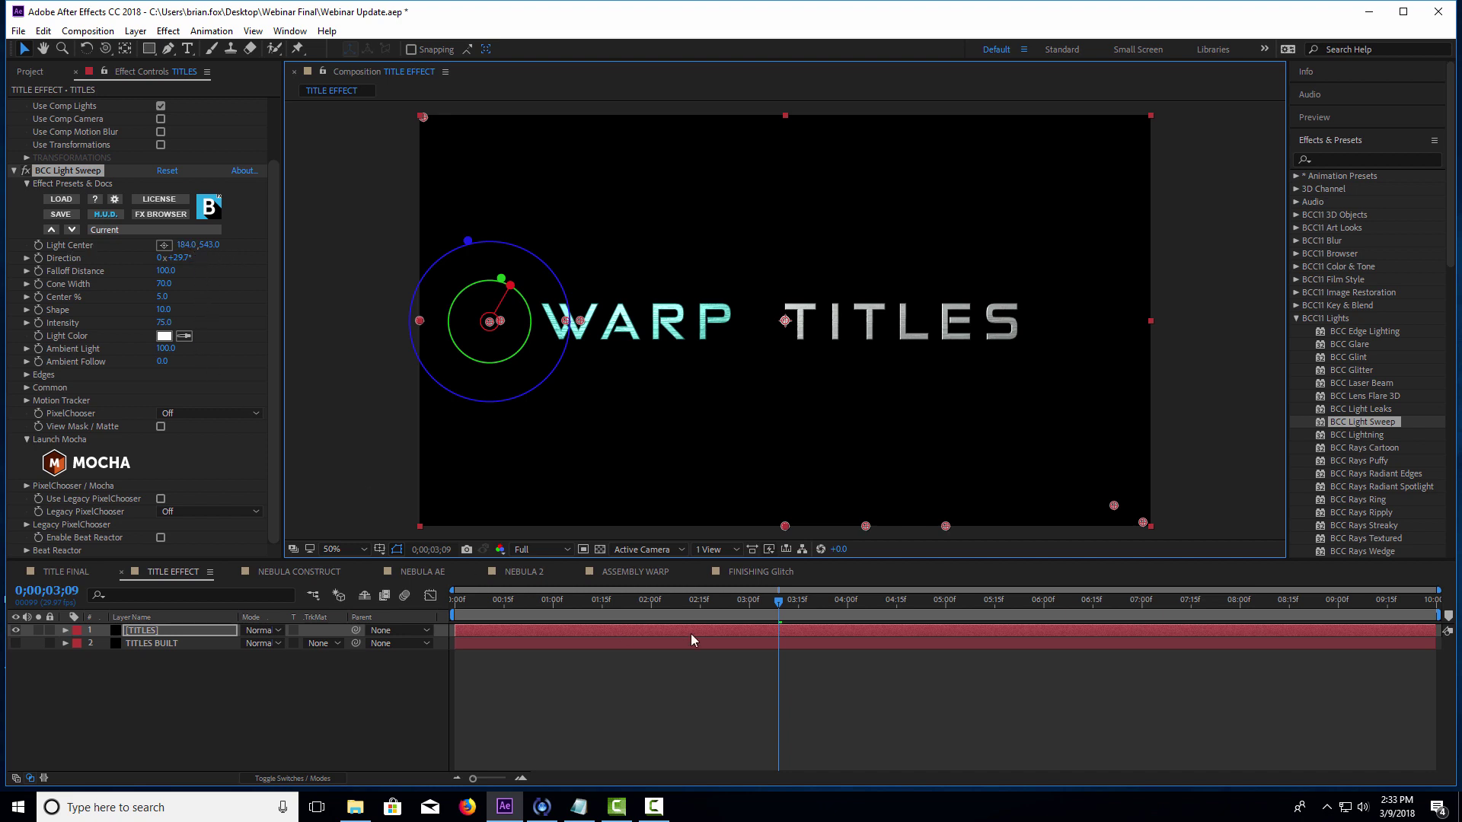
{"action": "mouse_move", "coordinate": [649, 601]}
{"action": "left_mouse_down"}
{"action": "mouse_move", "coordinate": [607, 602]}
{"action": "mouse_move", "coordinate": [670, 596]}
{"action": "left_mouse_up"}
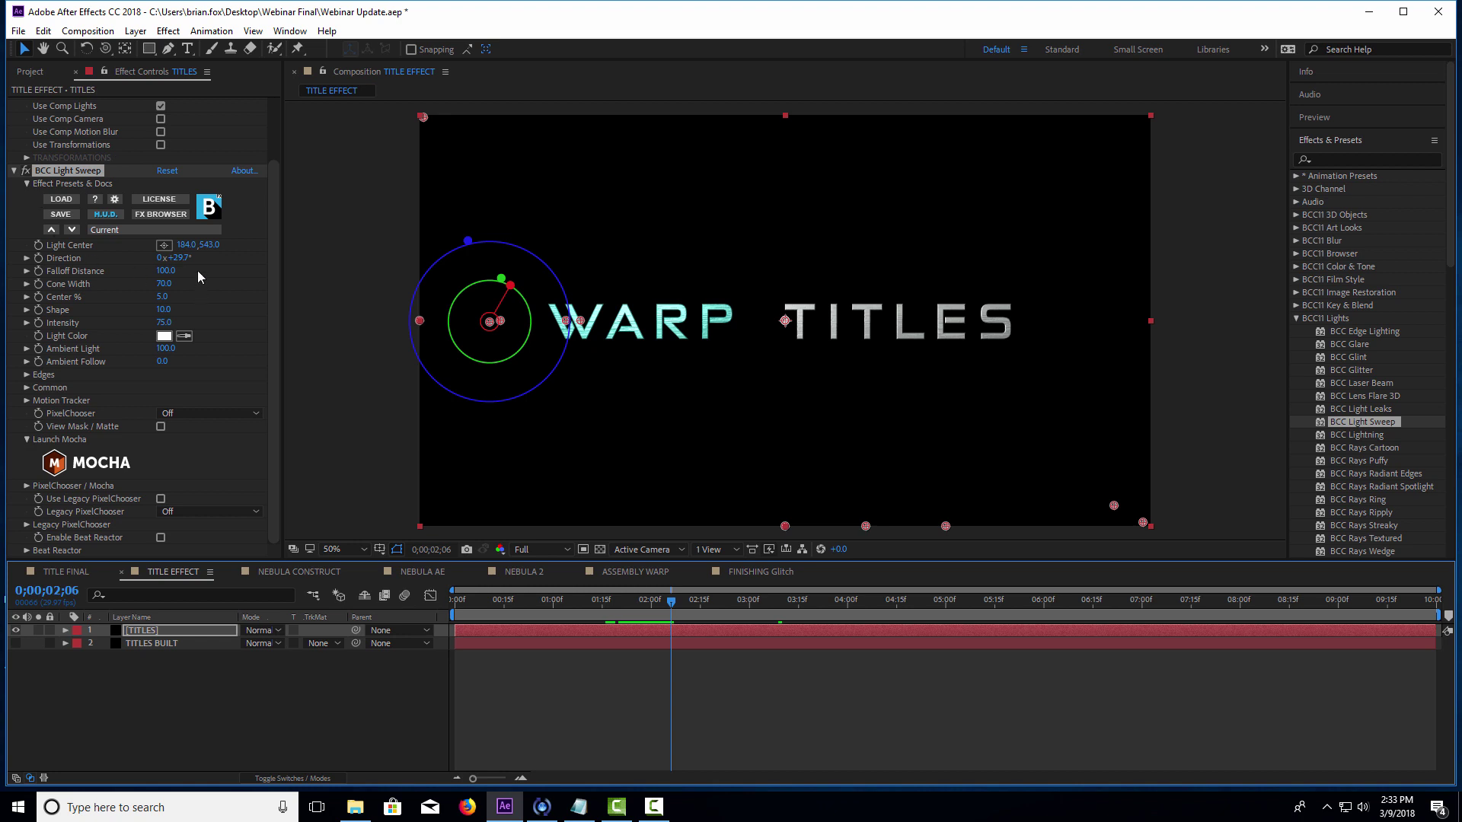
{"action": "left_click", "coordinate": [39, 245]}
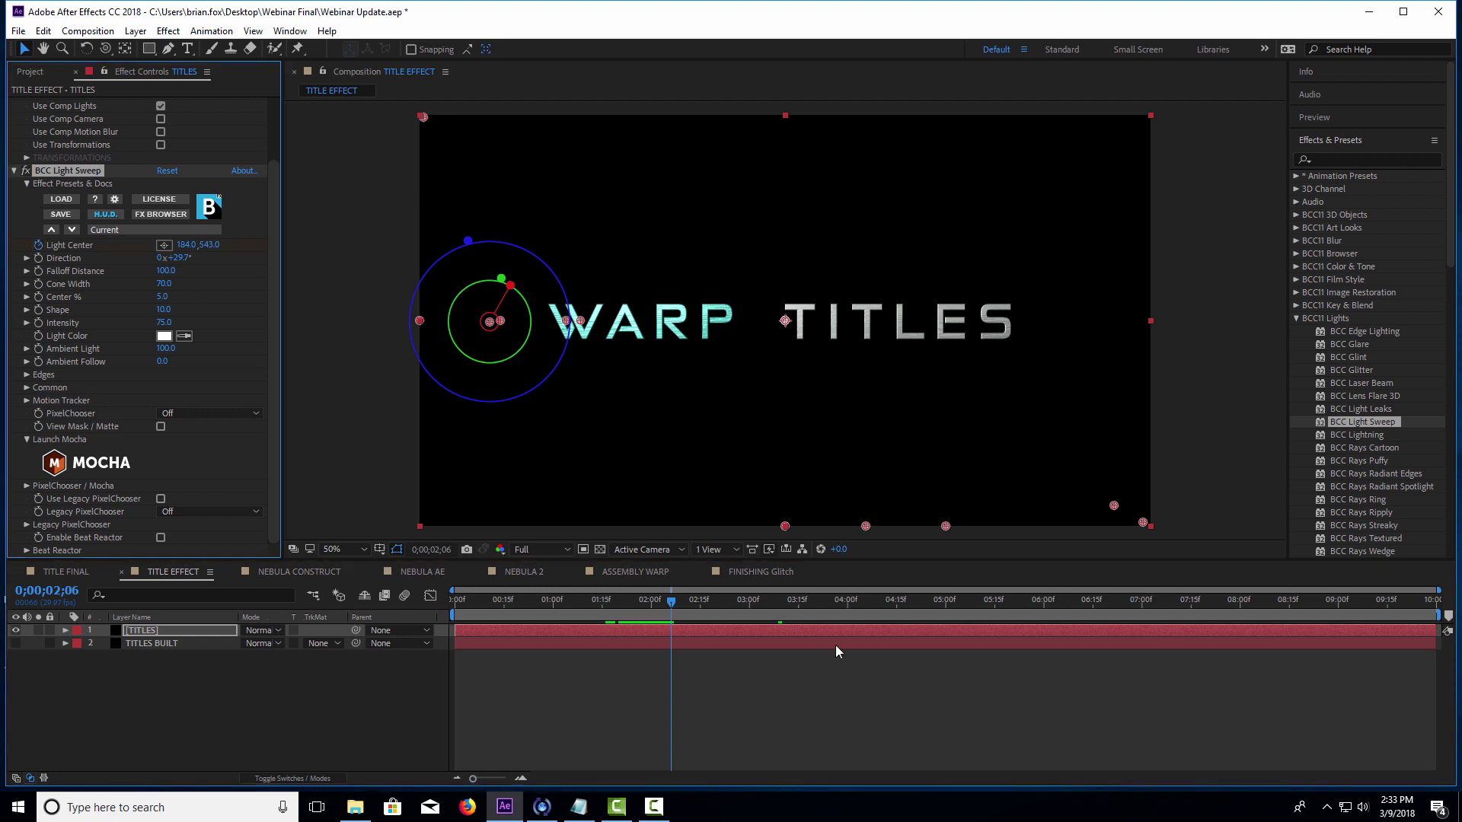
- Keyframe the Light Center at 1771, 543 past the word TITLES at 0;00;03;29 and preview the light sweep
{"action": "left_click", "coordinate": [845, 606]}
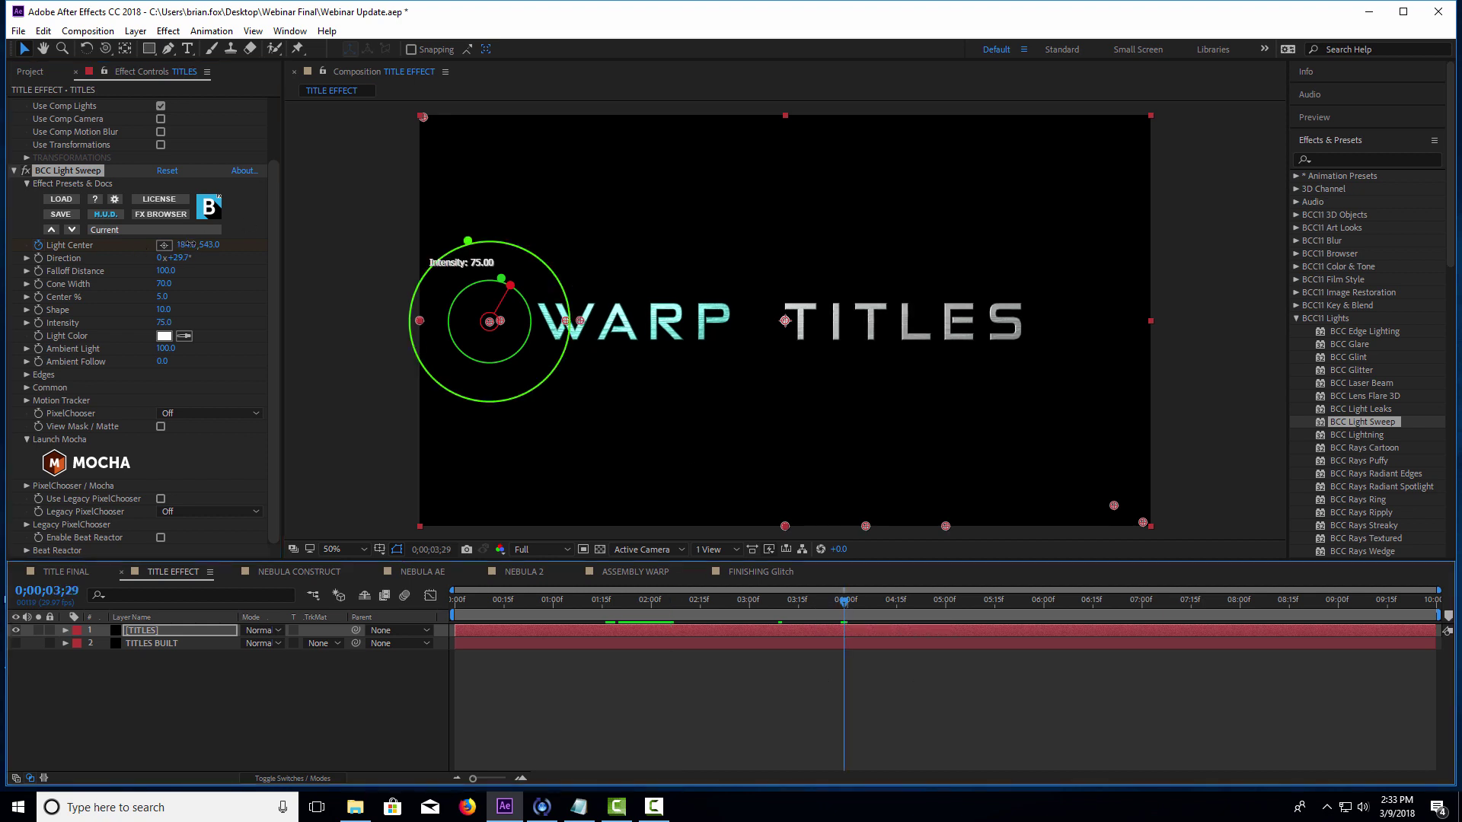
{"action": "left_click_drag", "start_coordinate": [186, 244], "coordinate": [1395, 244]}
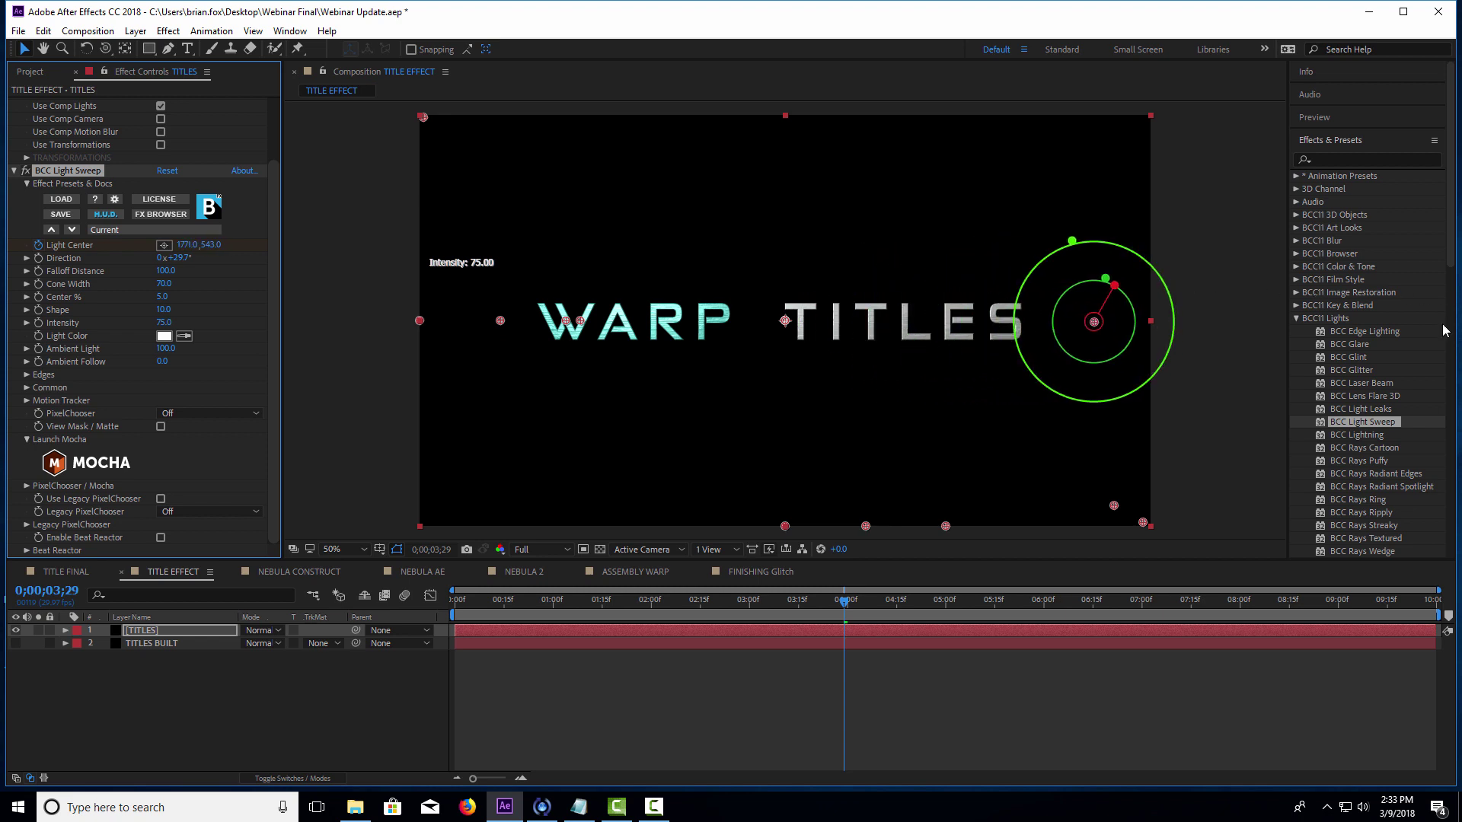
{"action": "left_click", "coordinate": [622, 601]}
{"action": "key", "text": "space"}
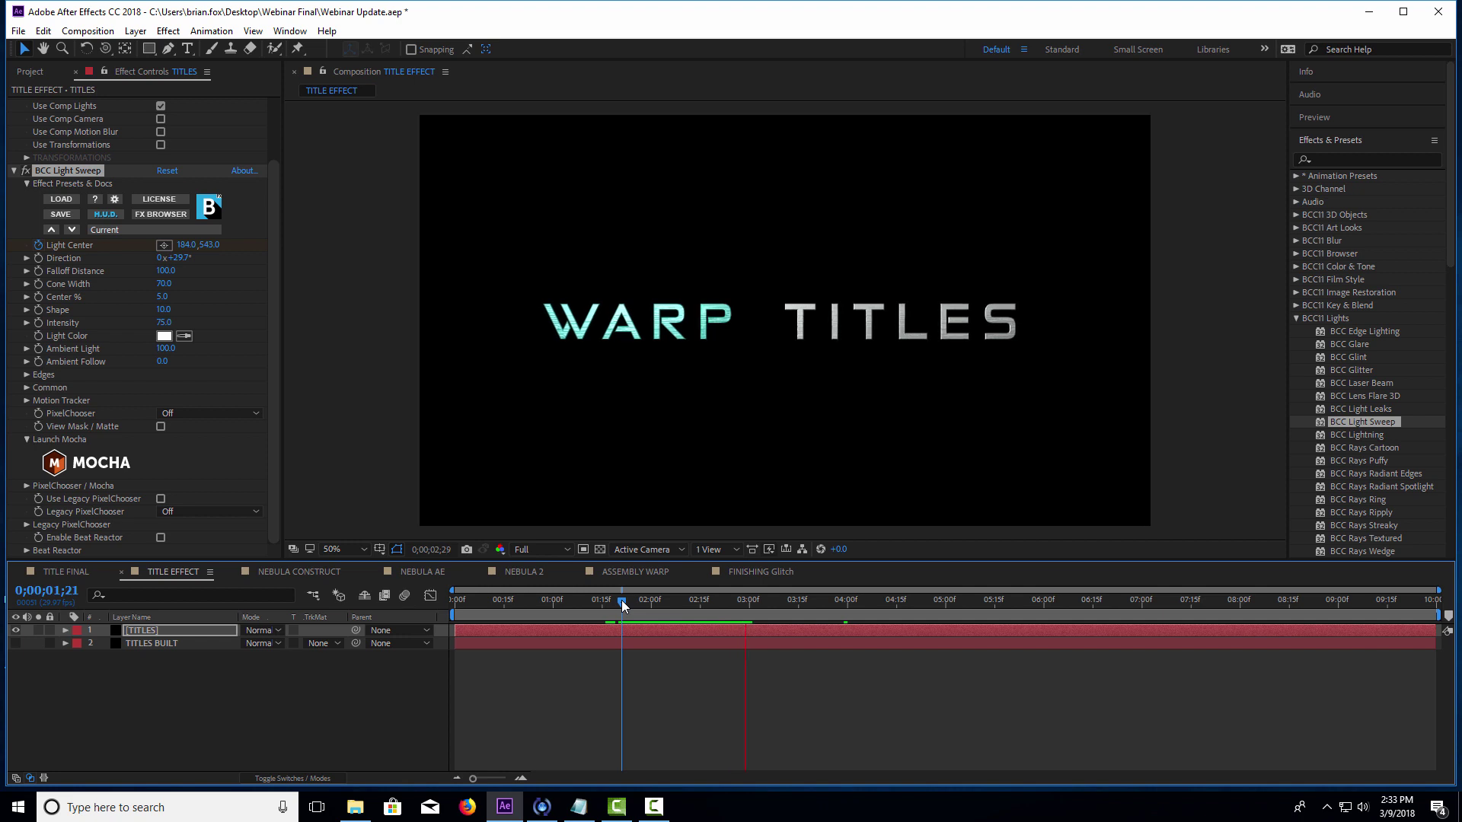
{"action": "key", "text": "space"}
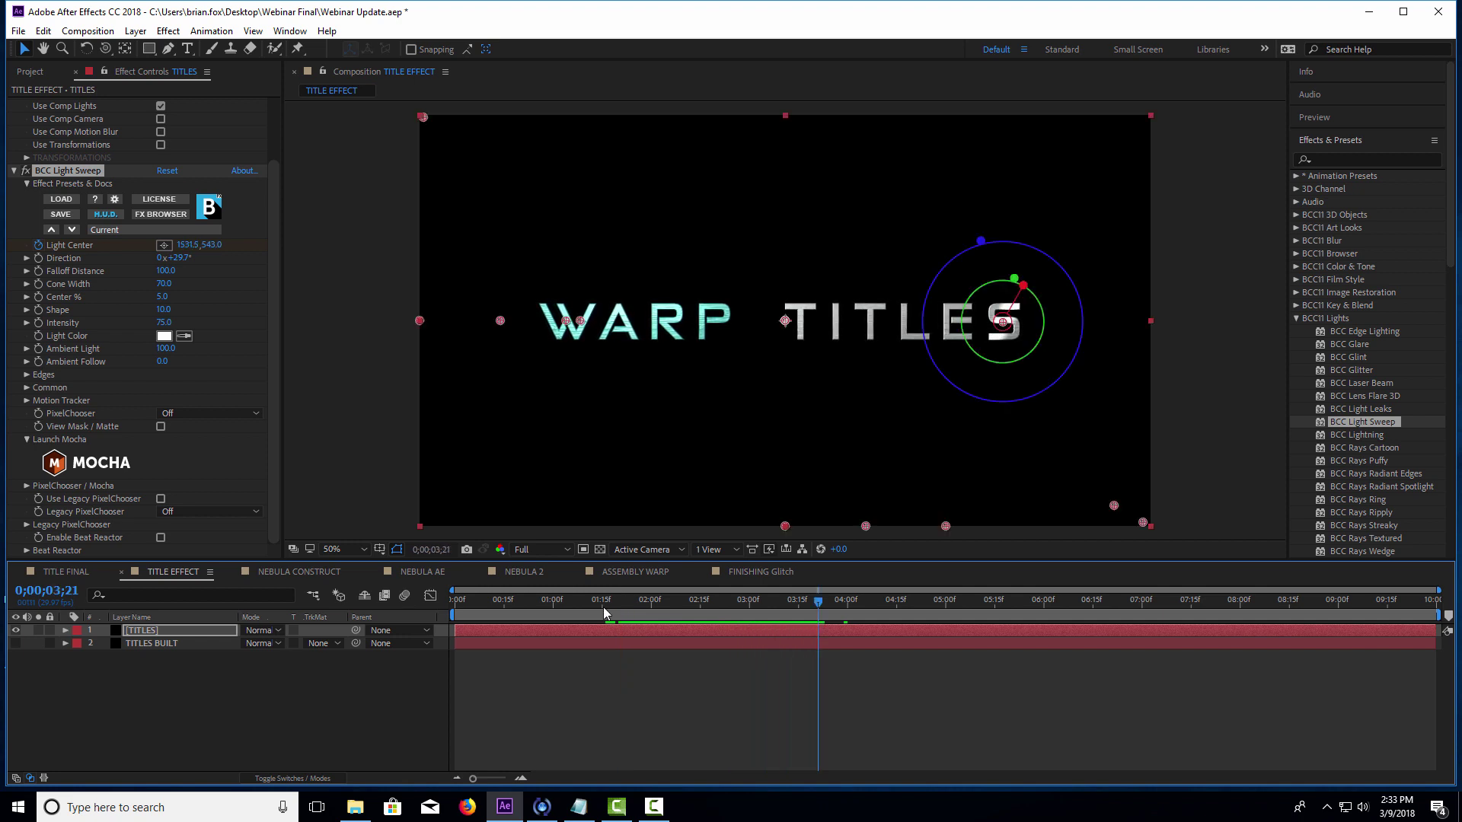
{"action": "mouse_move", "coordinate": [744, 610]}
{"action": "left_mouse_down"}
{"action": "mouse_move", "coordinate": [851, 618]}
{"action": "mouse_move", "coordinate": [710, 625]}
{"action": "mouse_move", "coordinate": [830, 623]}
{"action": "mouse_move", "coordinate": [762, 624]}
{"action": "left_mouse_up"}
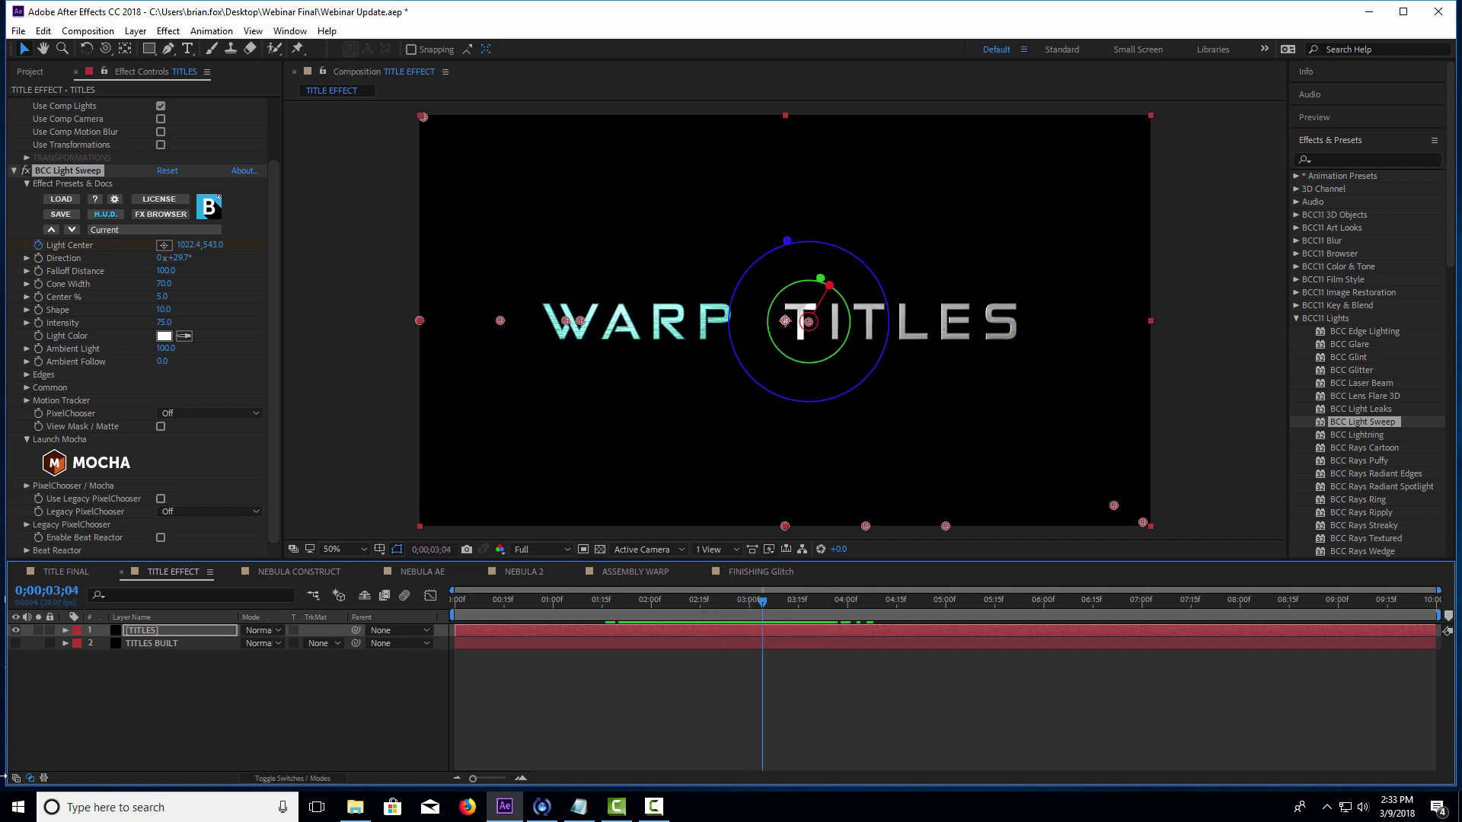
- Reveal the TITLES layer's keyframes, move the ending Light Center keyframe to 0;00;03;18 and preview the faster sweep
{"action": "key", "text": "u"}
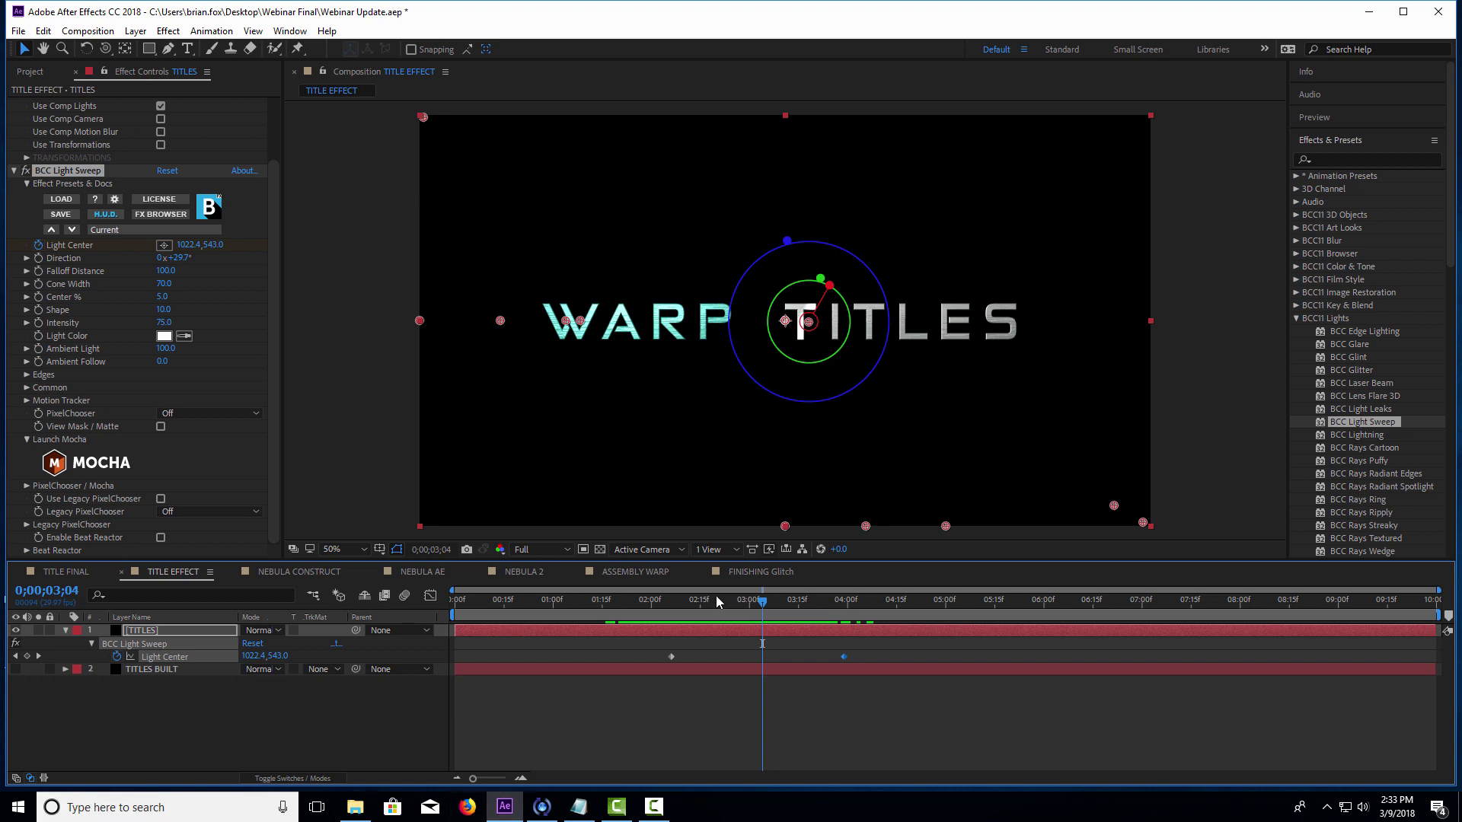
{"action": "left_click_drag", "start_coordinate": [716, 602], "coordinate": [680, 620]}
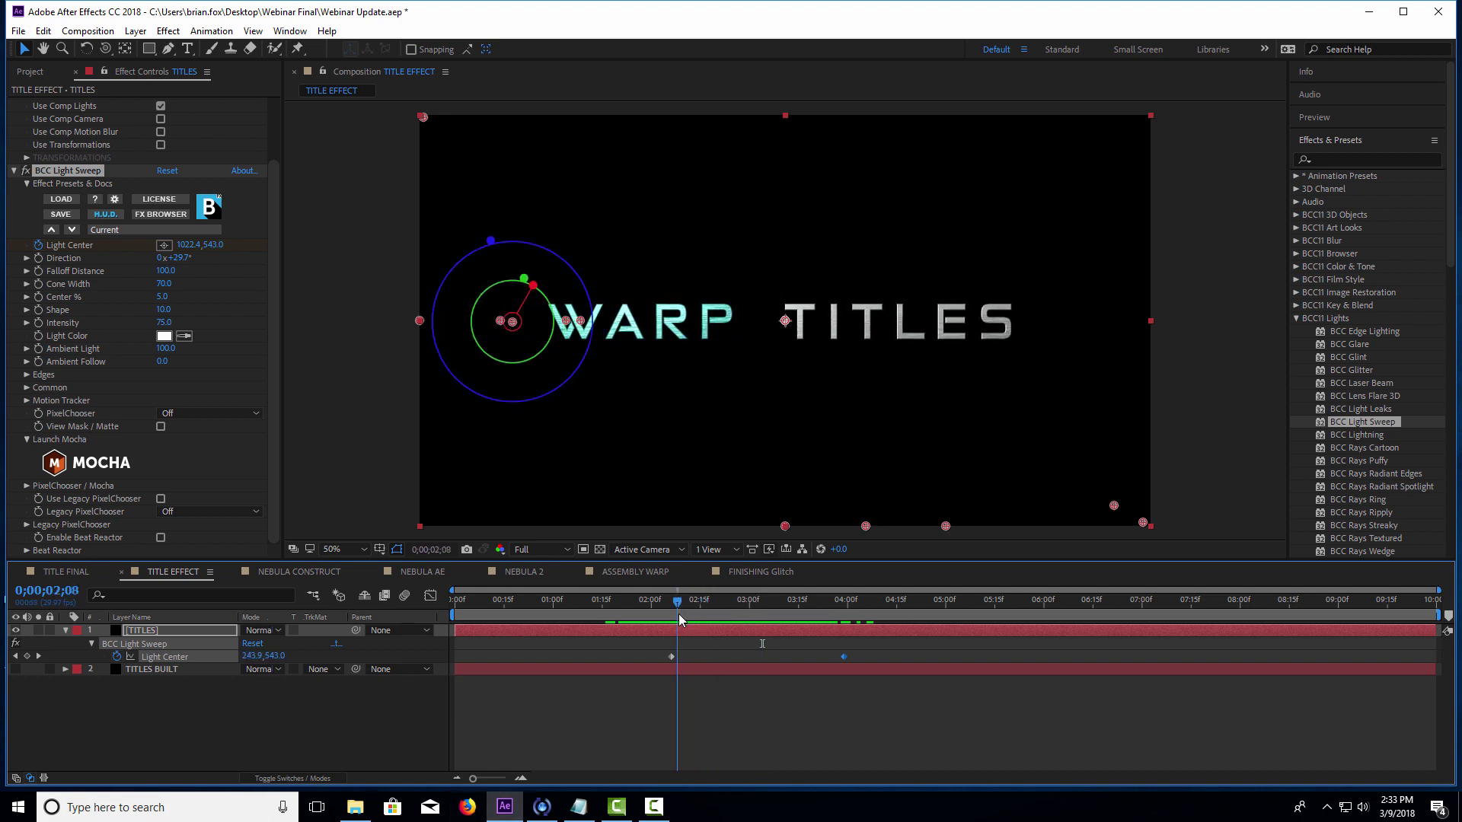
{"action": "left_click_drag", "start_coordinate": [765, 603], "coordinate": [808, 602]}
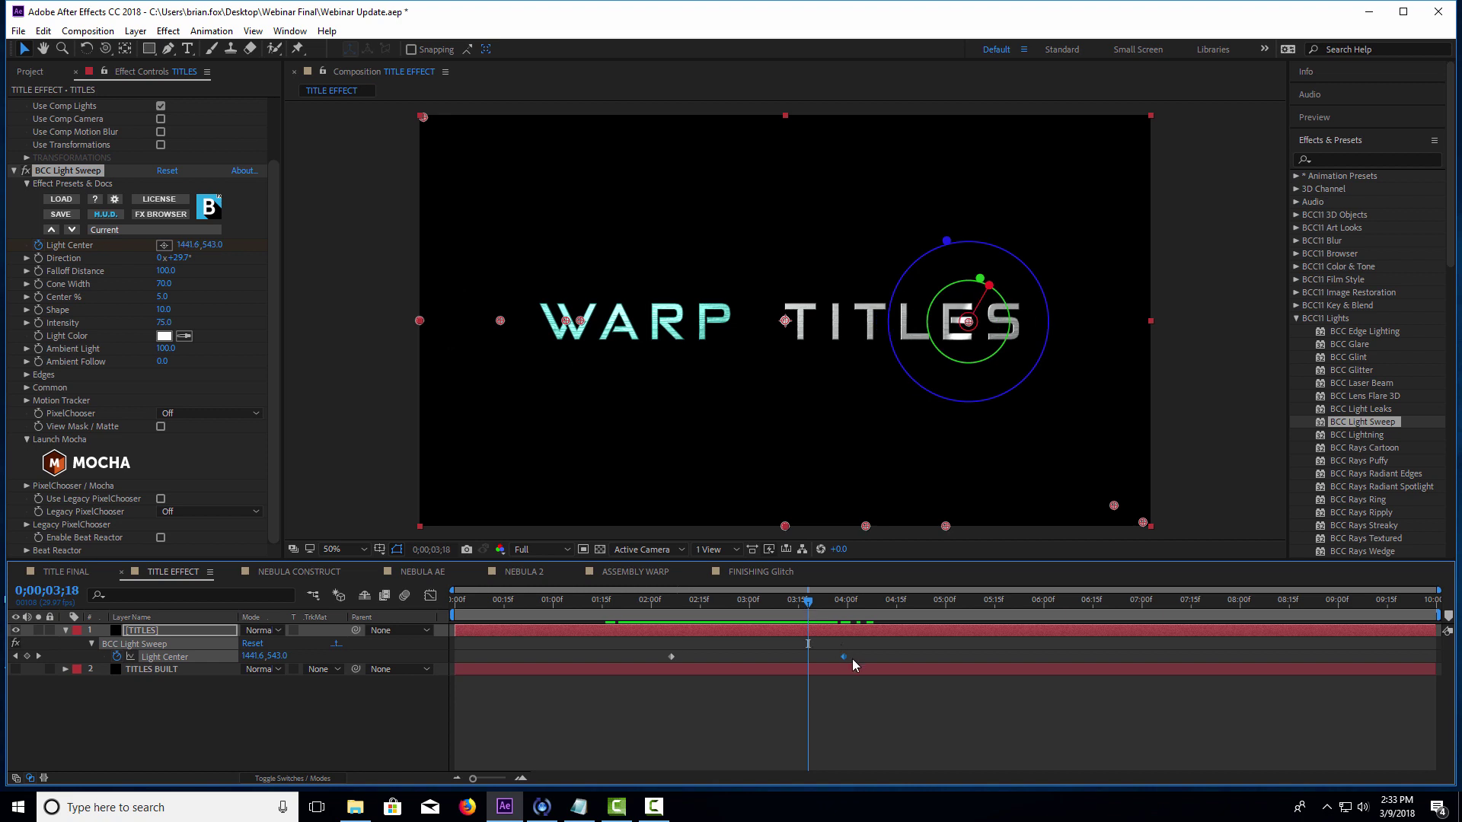
{"action": "left_click_drag", "start_coordinate": [842, 659], "coordinate": [805, 659]}
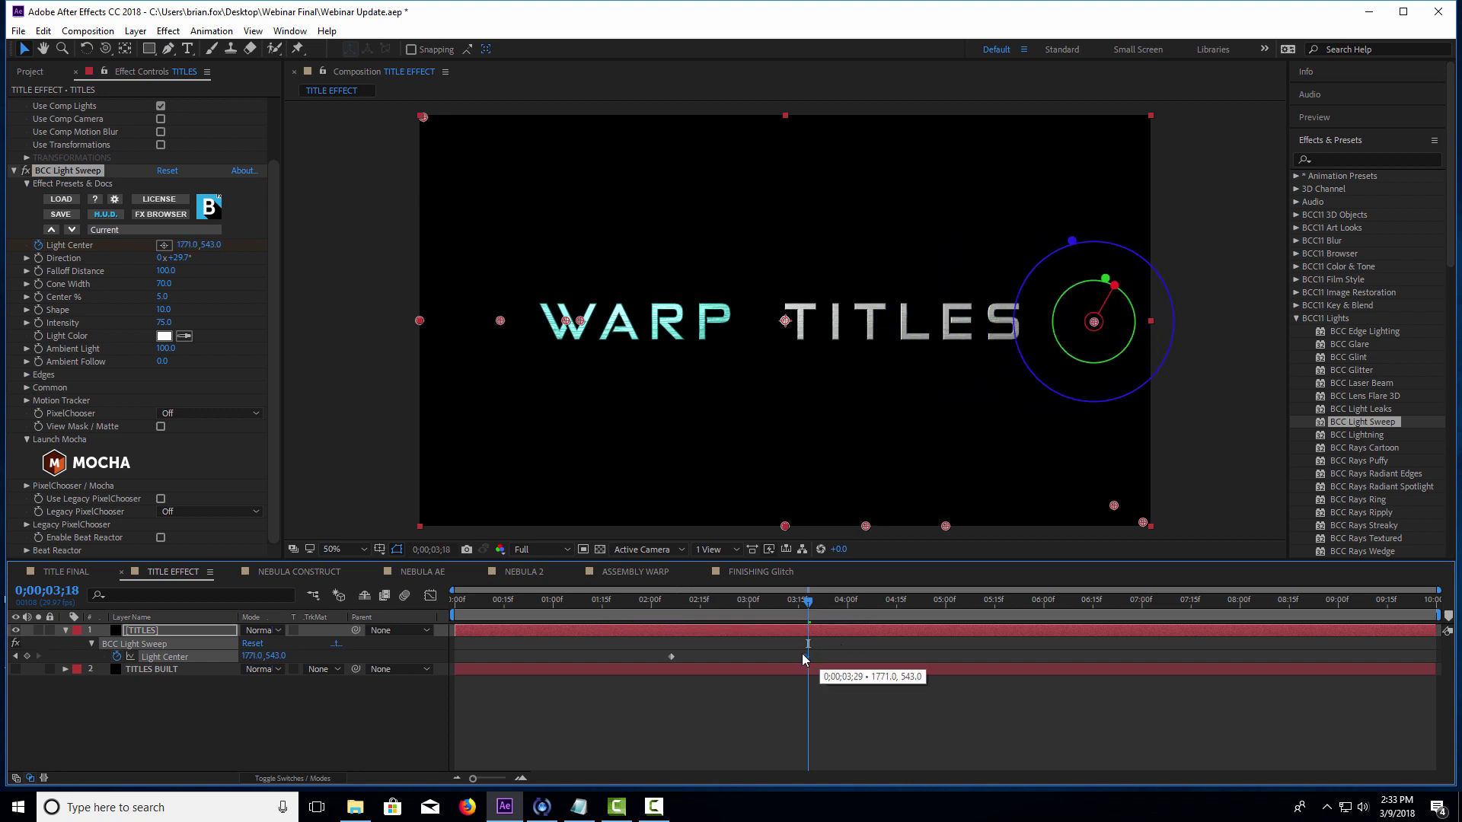
{"action": "left_click_drag", "start_coordinate": [653, 604], "coordinate": [662, 605]}
{"action": "key", "text": "space"}
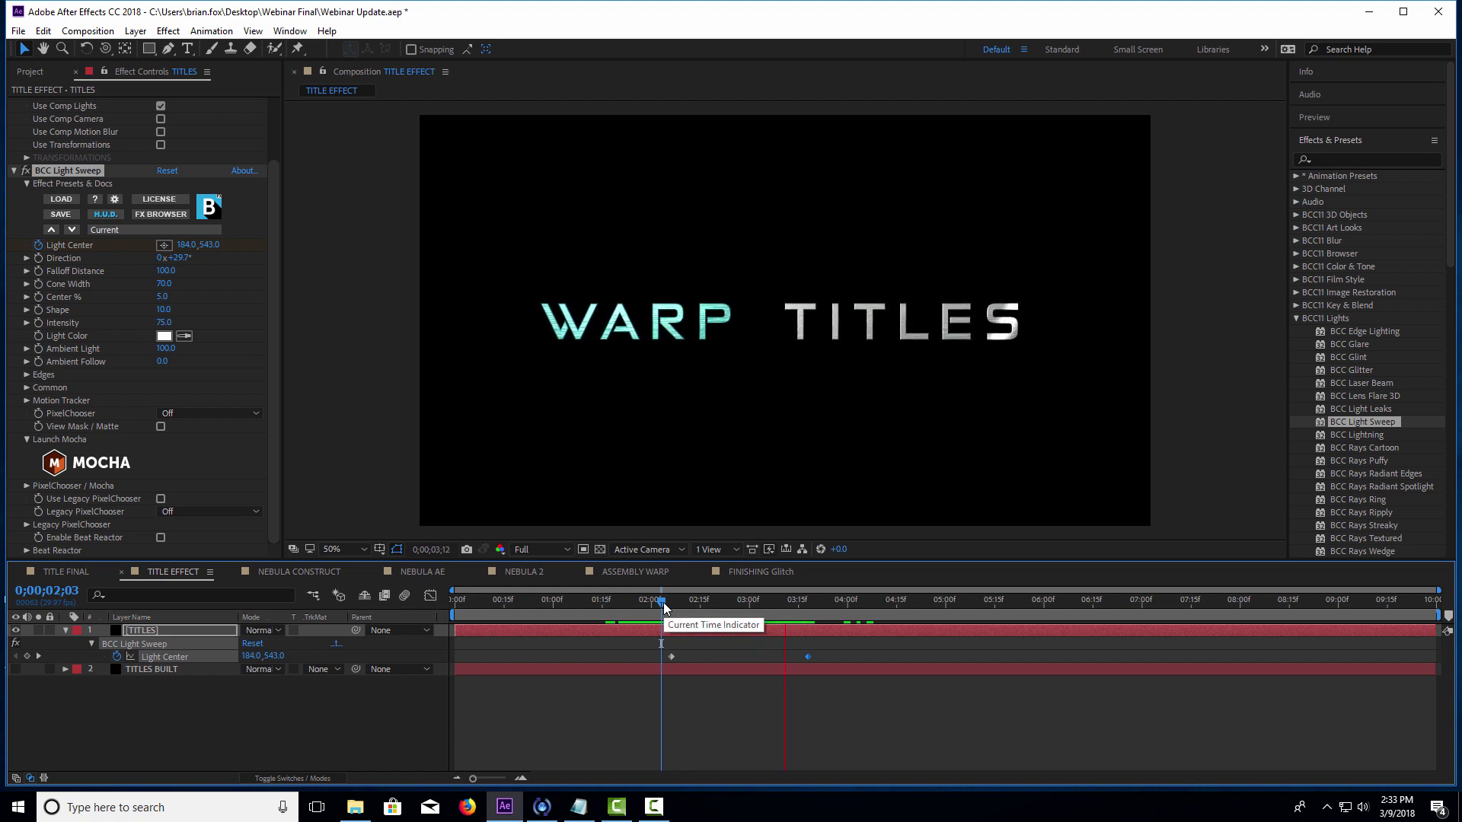
{"action": "key", "text": "space"}
- Try the ending Light Center keyframe at 0;00;04;07 and preview the slower sweep
{"action": "left_click_drag", "start_coordinate": [809, 661], "coordinate": [870, 660]}
{"action": "left_click", "coordinate": [661, 609]}
{"action": "key", "text": "space"}
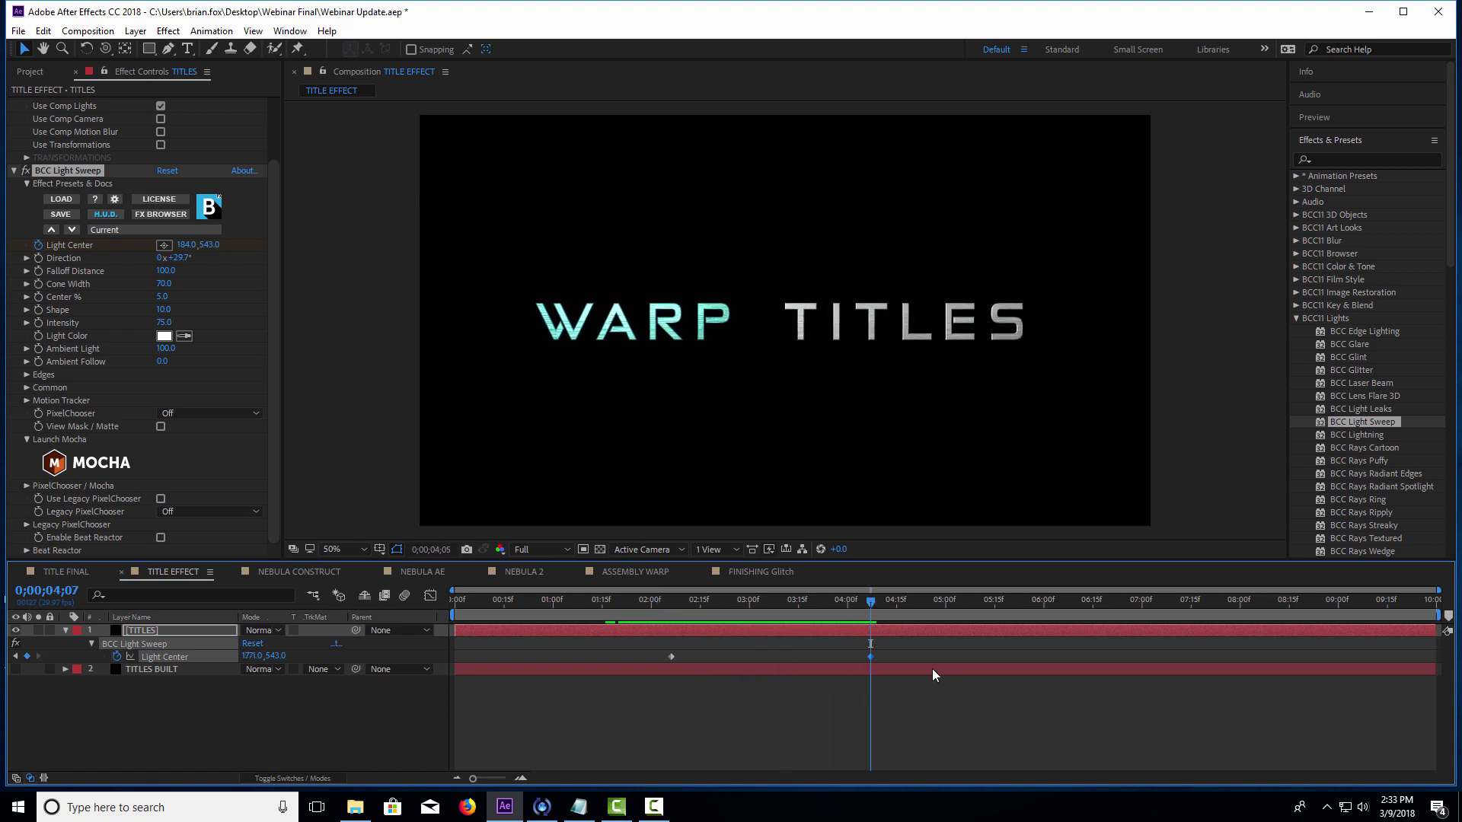
{"action": "key", "text": "space"}
- Move the ending Light Center keyframe to about 4 seconds, preview the sweep and collapse the TITLES layer
{"action": "left_click_drag", "start_coordinate": [871, 657], "coordinate": [850, 658]}
{"action": "left_click_drag", "start_coordinate": [663, 605], "coordinate": [632, 581]}
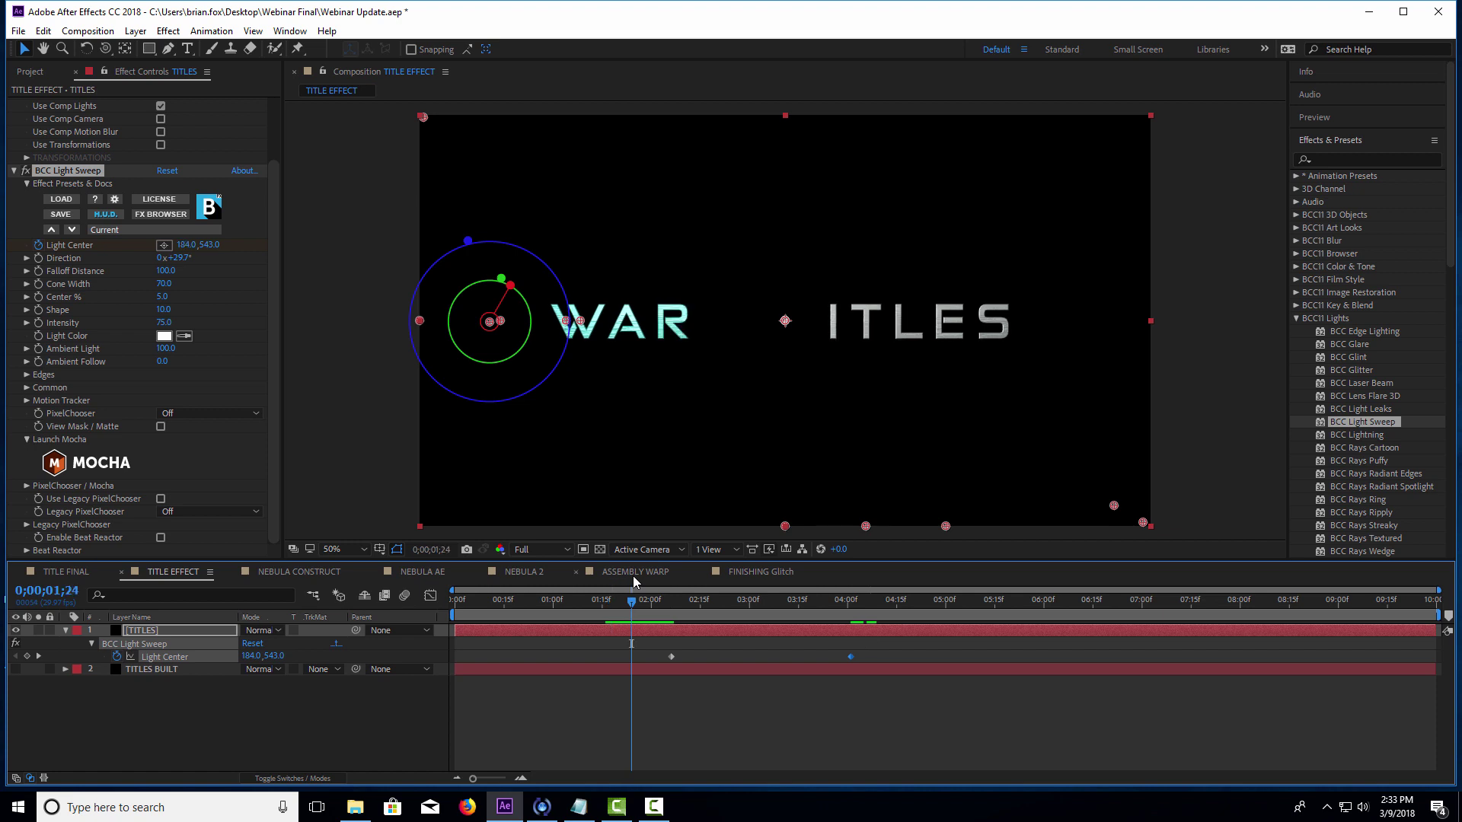
{"action": "key", "text": "space"}
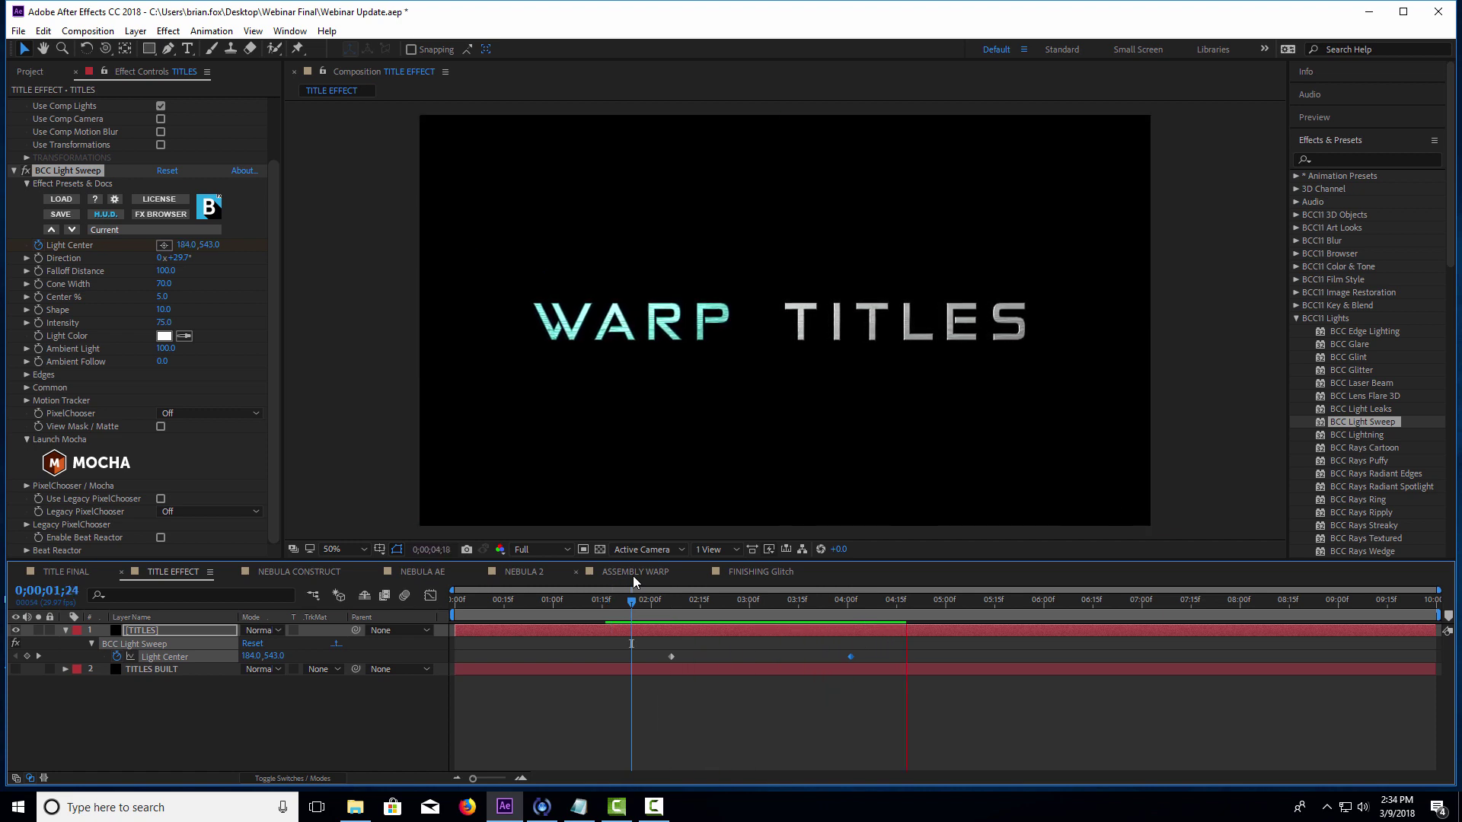
{"action": "key", "text": "space"}
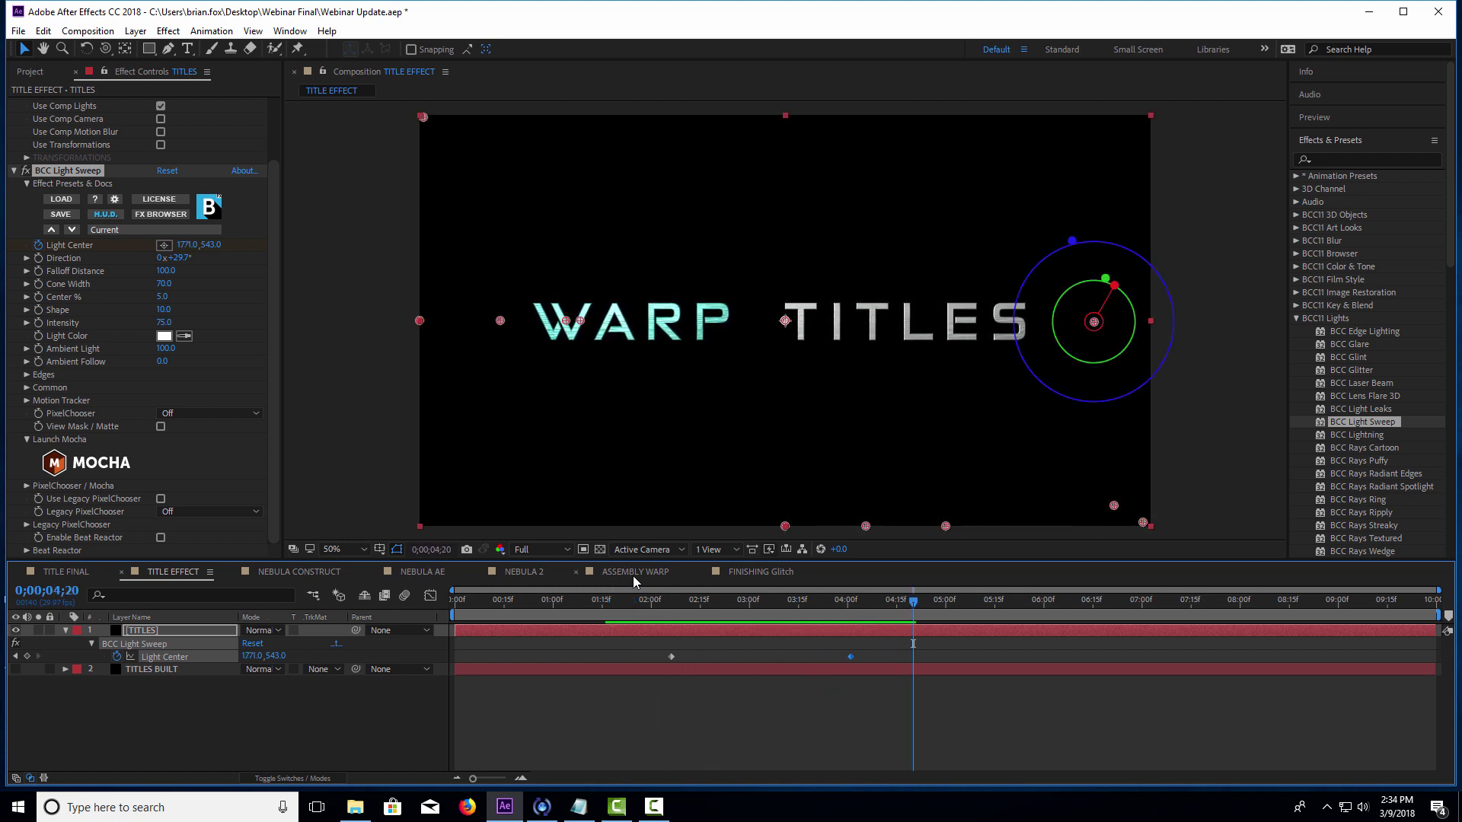
{"action": "left_click", "coordinate": [65, 632]}
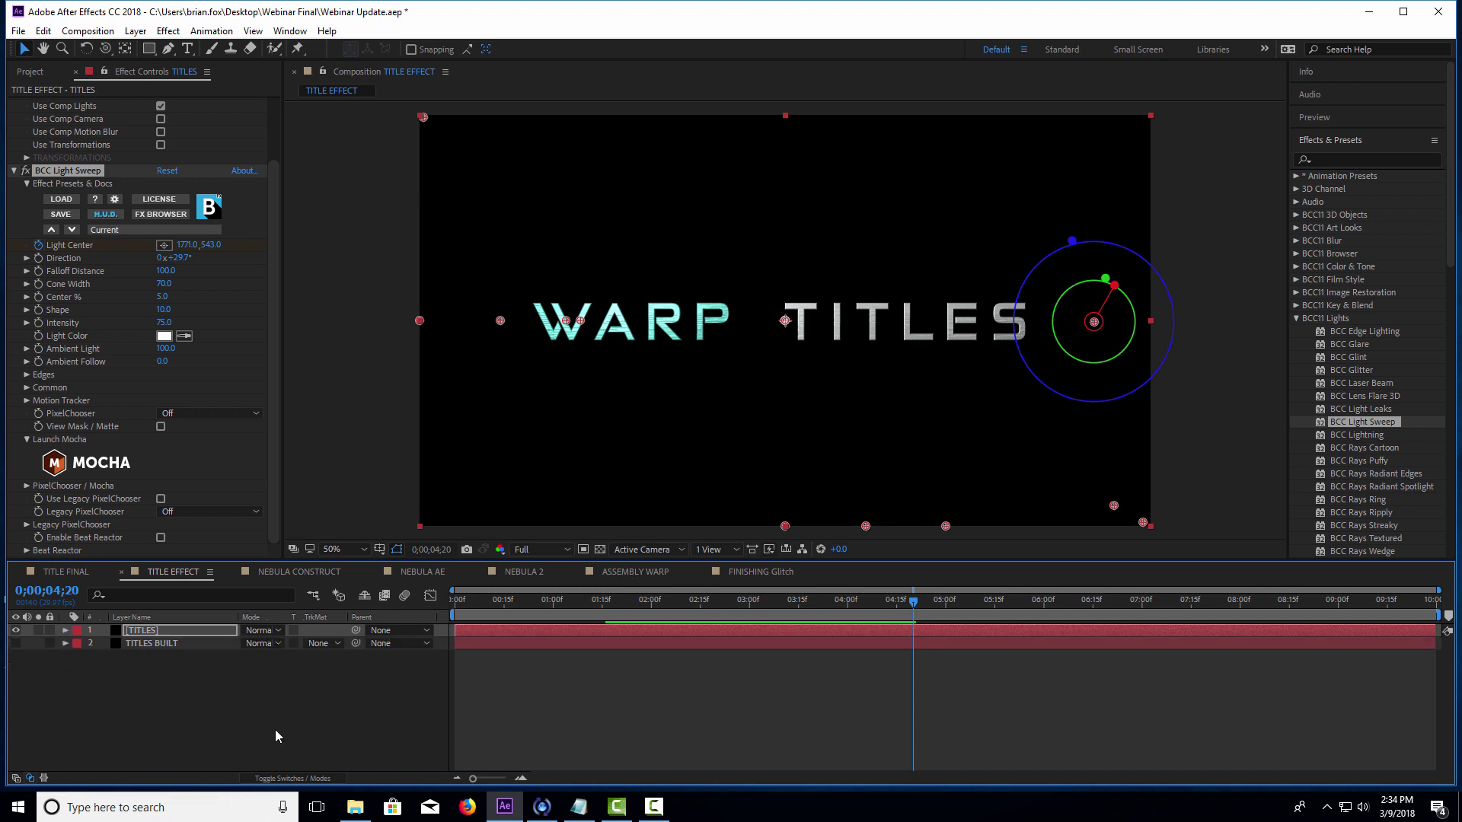
- Scrub the finished animation in TITLE FINAL and preview Nebula.mov from the start of the NEBULA CONSTRUCT composition
{"action": "left_click", "coordinate": [61, 572]}
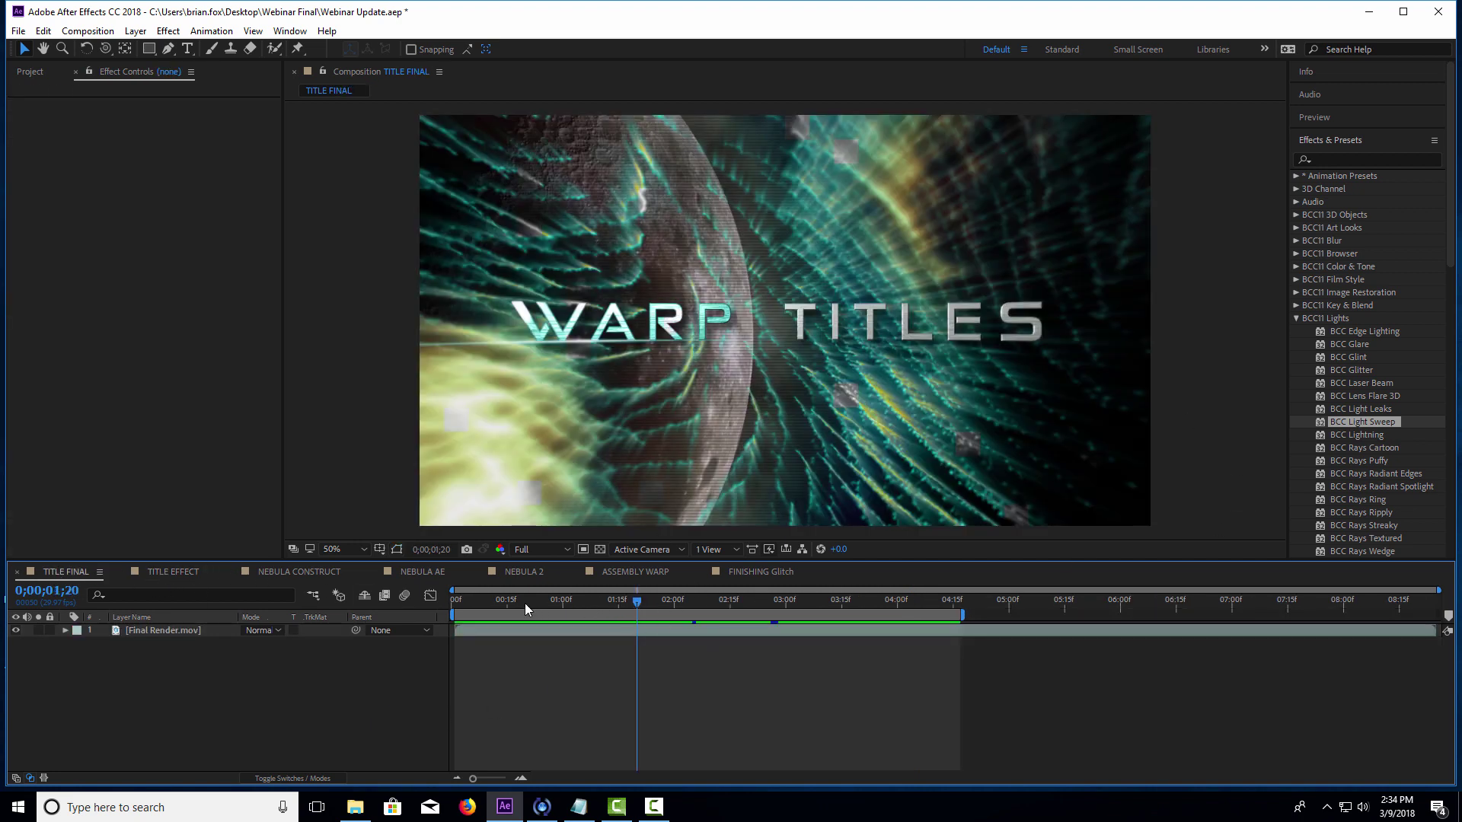
{"action": "left_click_drag", "start_coordinate": [489, 602], "coordinate": [718, 585]}
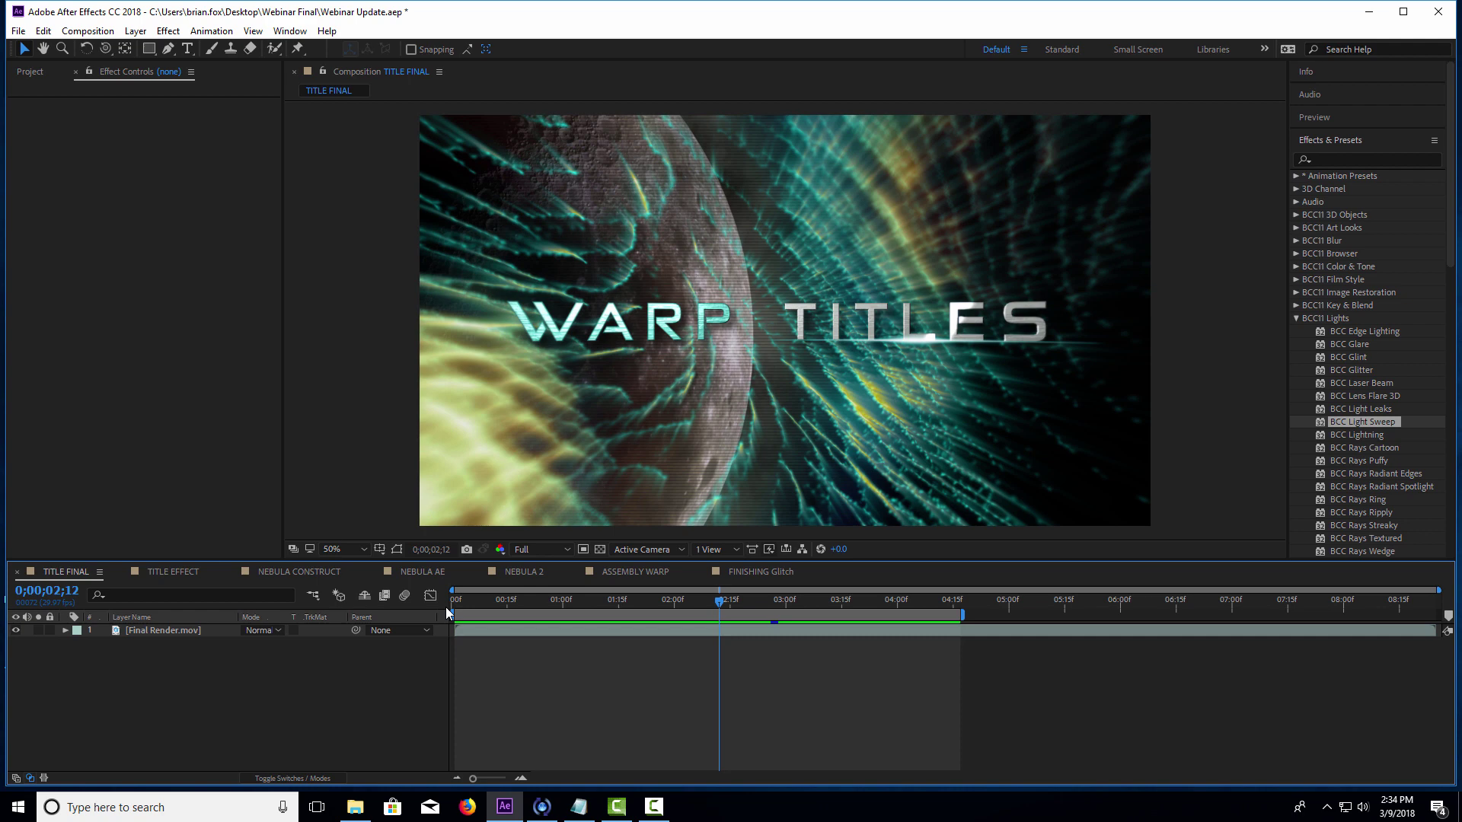
{"action": "left_click", "coordinate": [298, 572]}
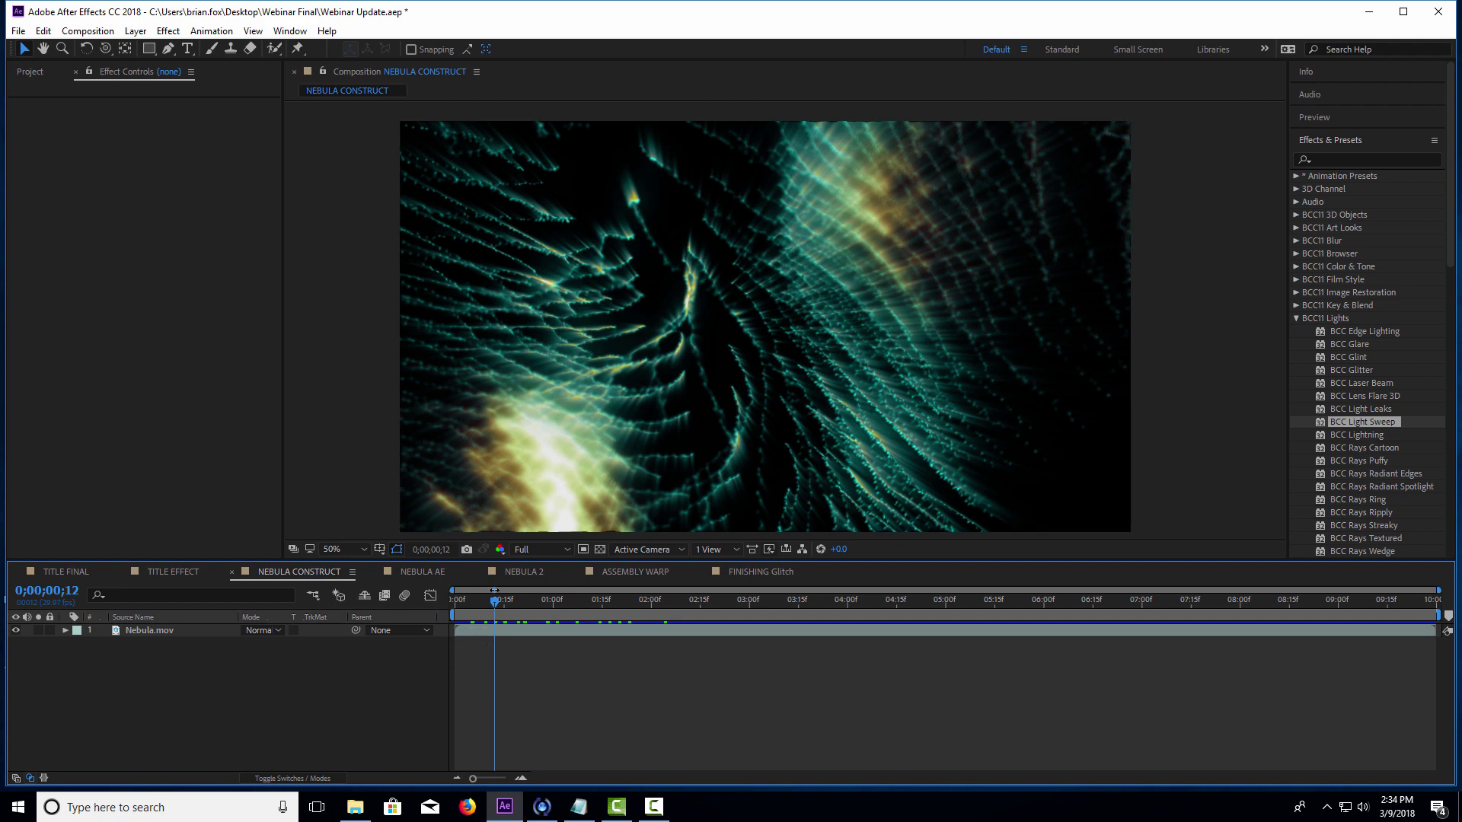
{"action": "left_click_drag", "start_coordinate": [491, 605], "coordinate": [436, 604]}
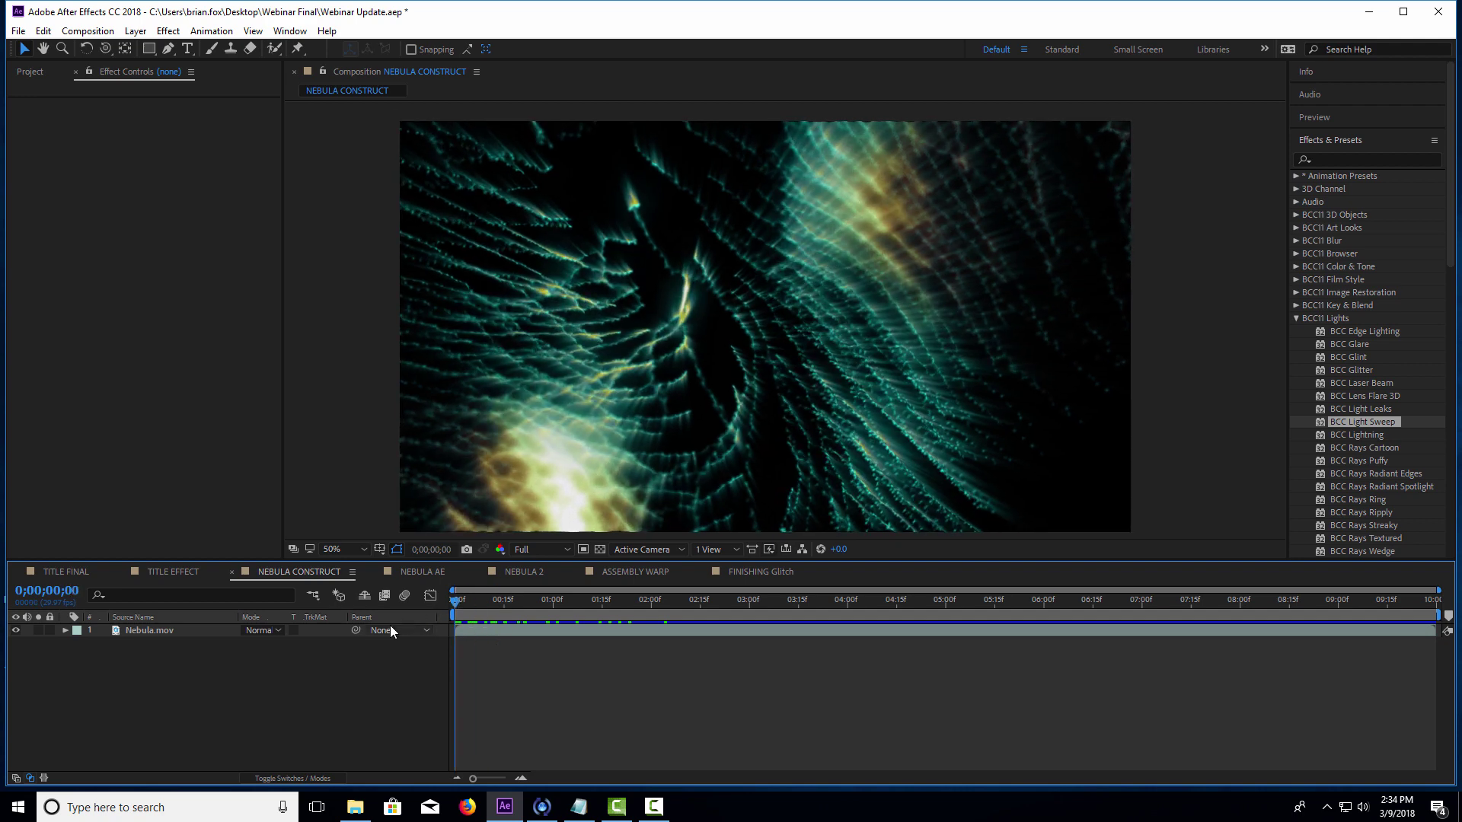
{"action": "key", "text": "space"}
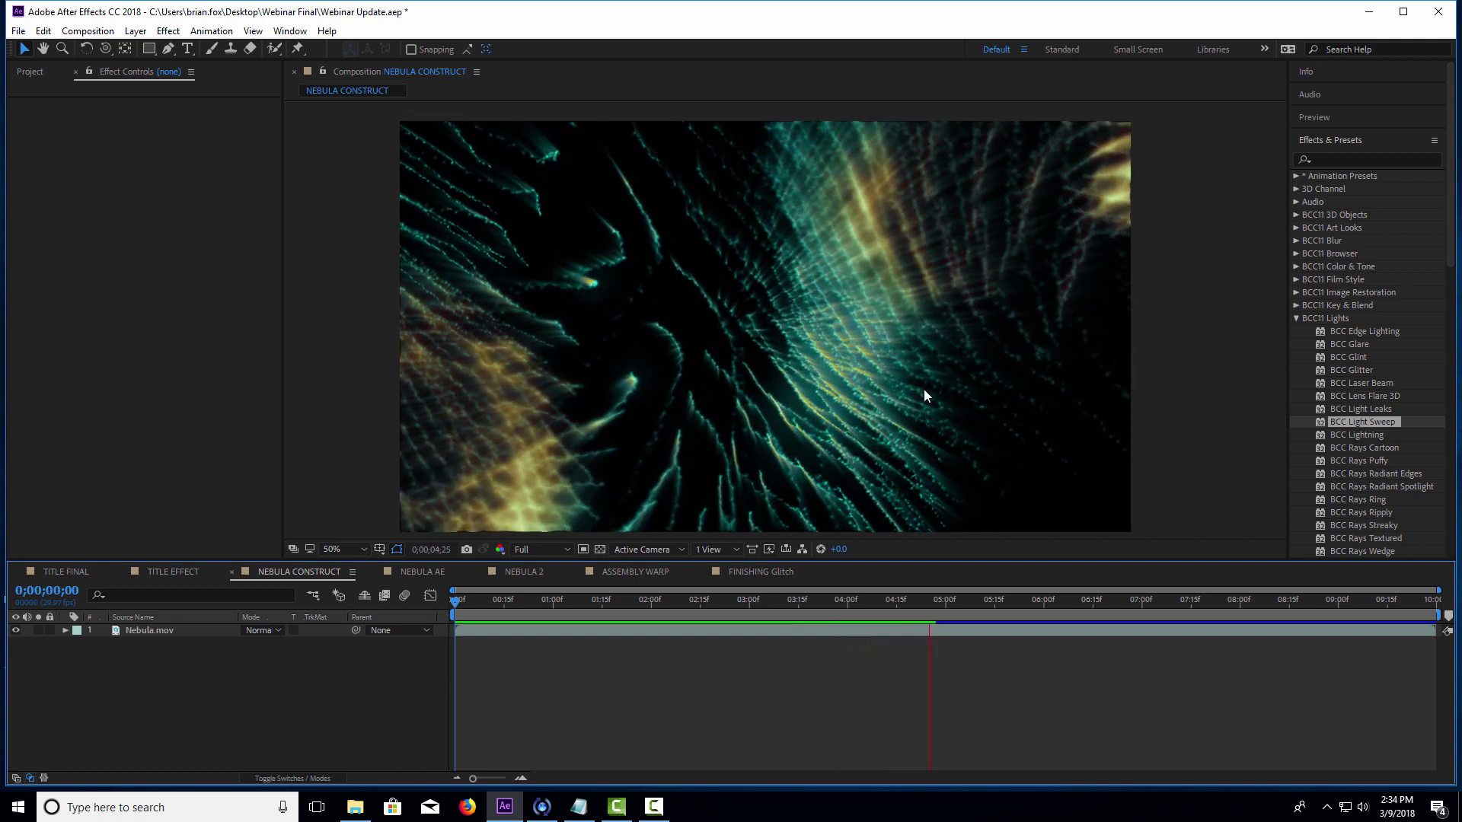
{"action": "left_click_drag", "start_coordinate": [560, 611], "coordinate": [443, 589]}
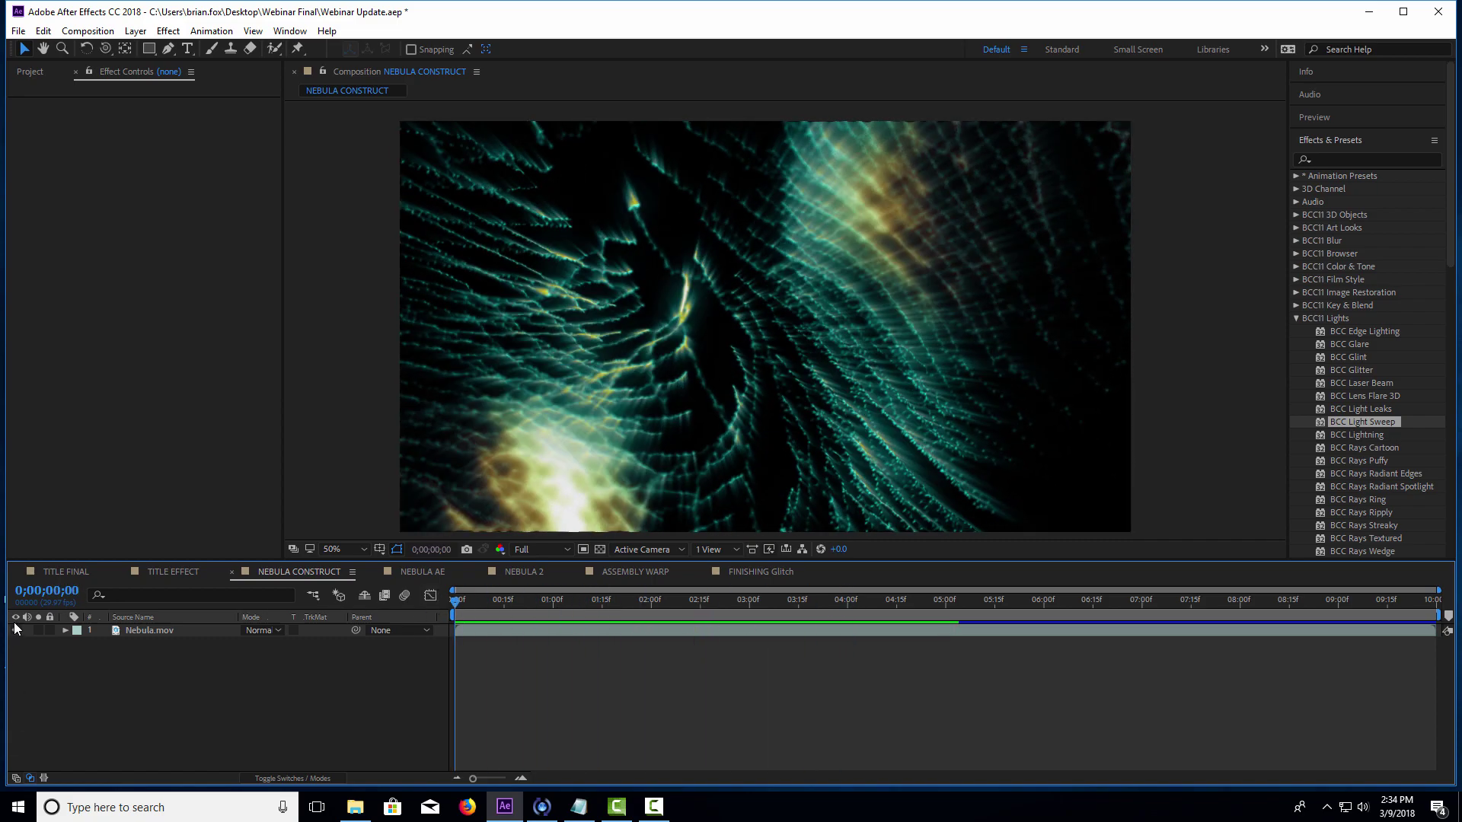
- Hide the Nebula.mov layer and create a black 1920 × 1080 px solid named Particles
{"action": "left_click", "coordinate": [15, 630]}
{"action": "left_click", "coordinate": [140, 35]}
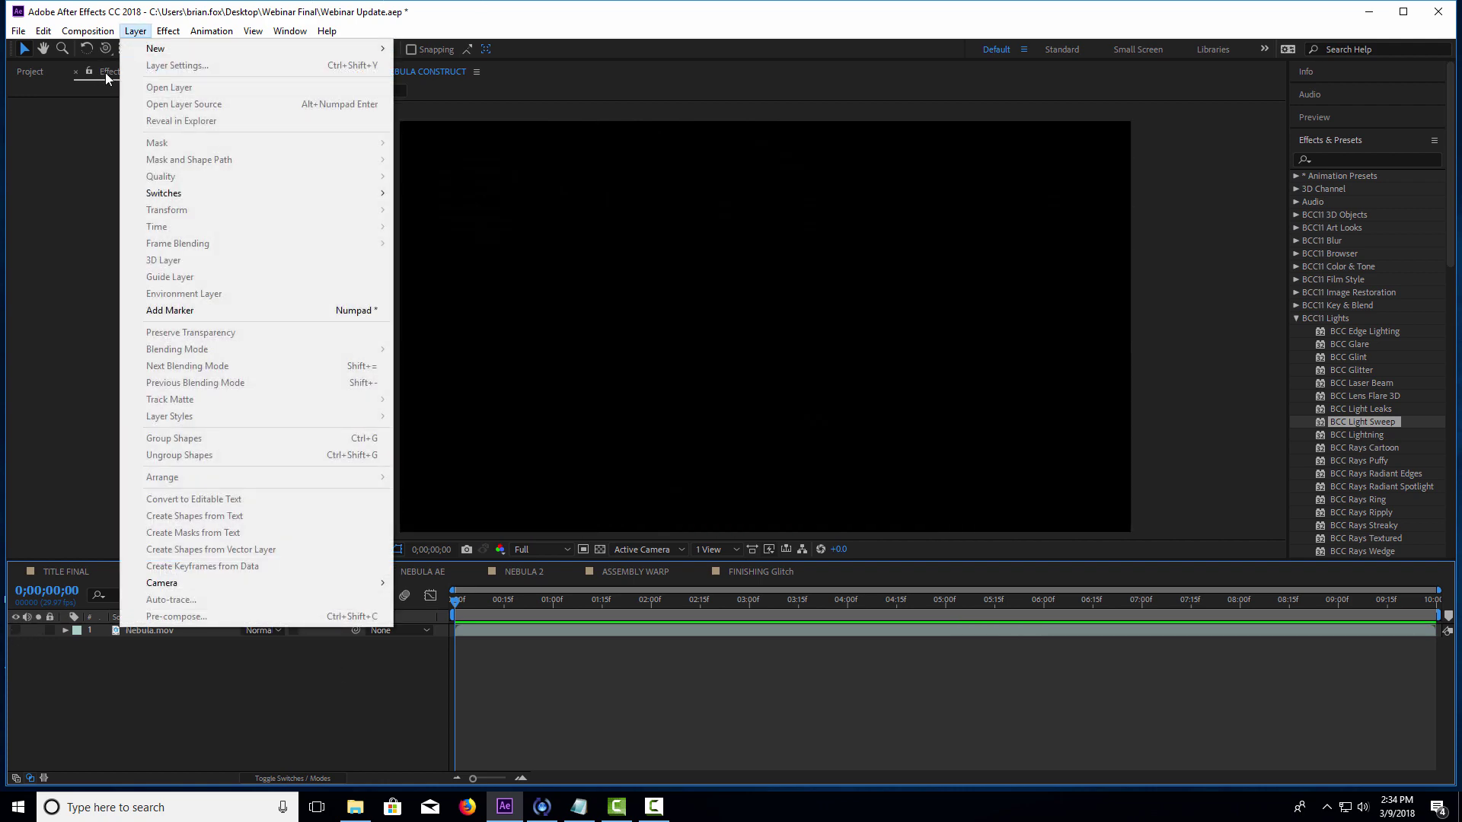
{"action": "mouse_move", "coordinate": [148, 44]}
{"action": "left_click", "coordinate": [457, 64]}
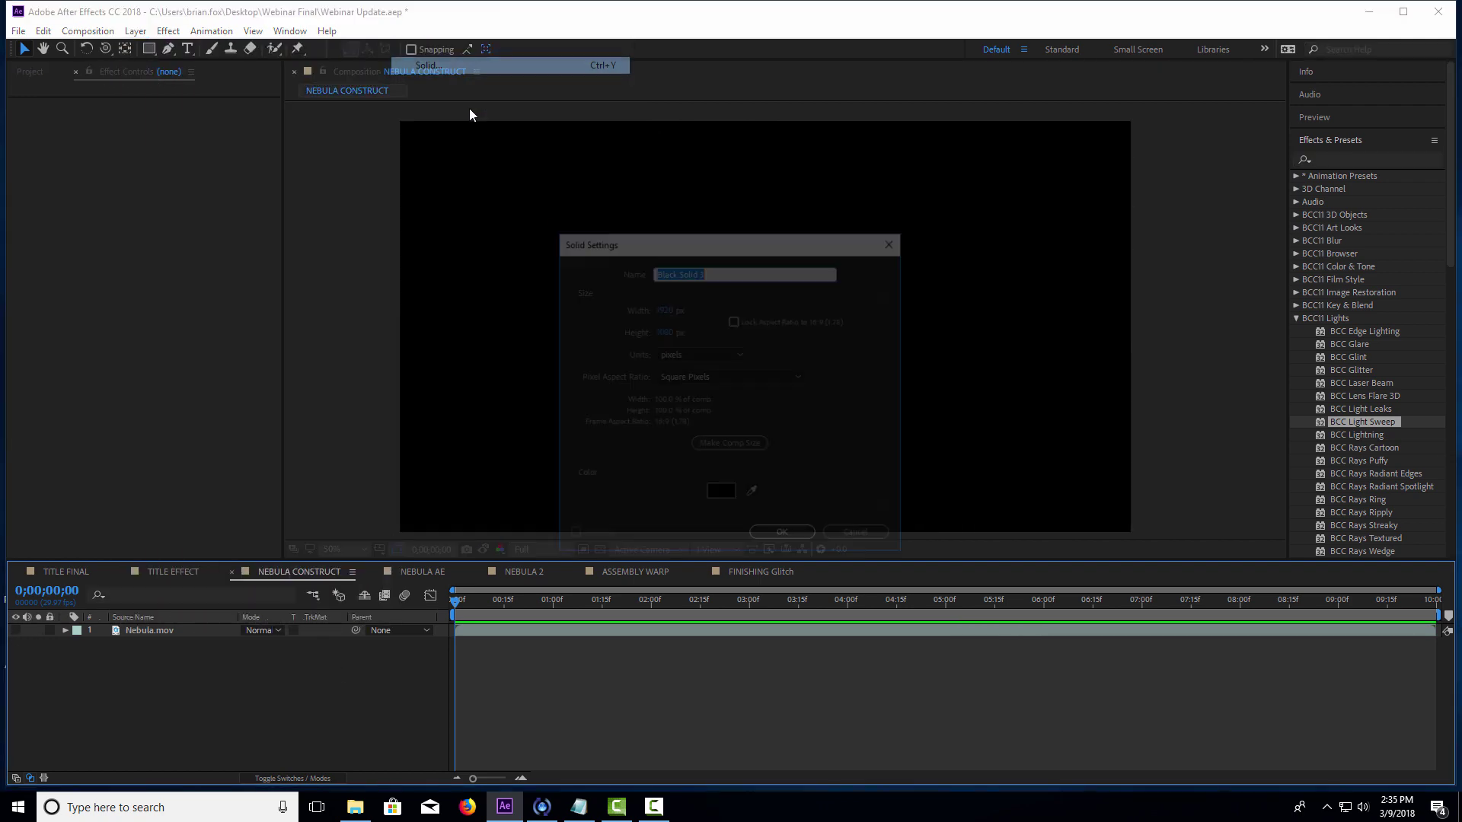
{"action": "type", "text": "Particles"}
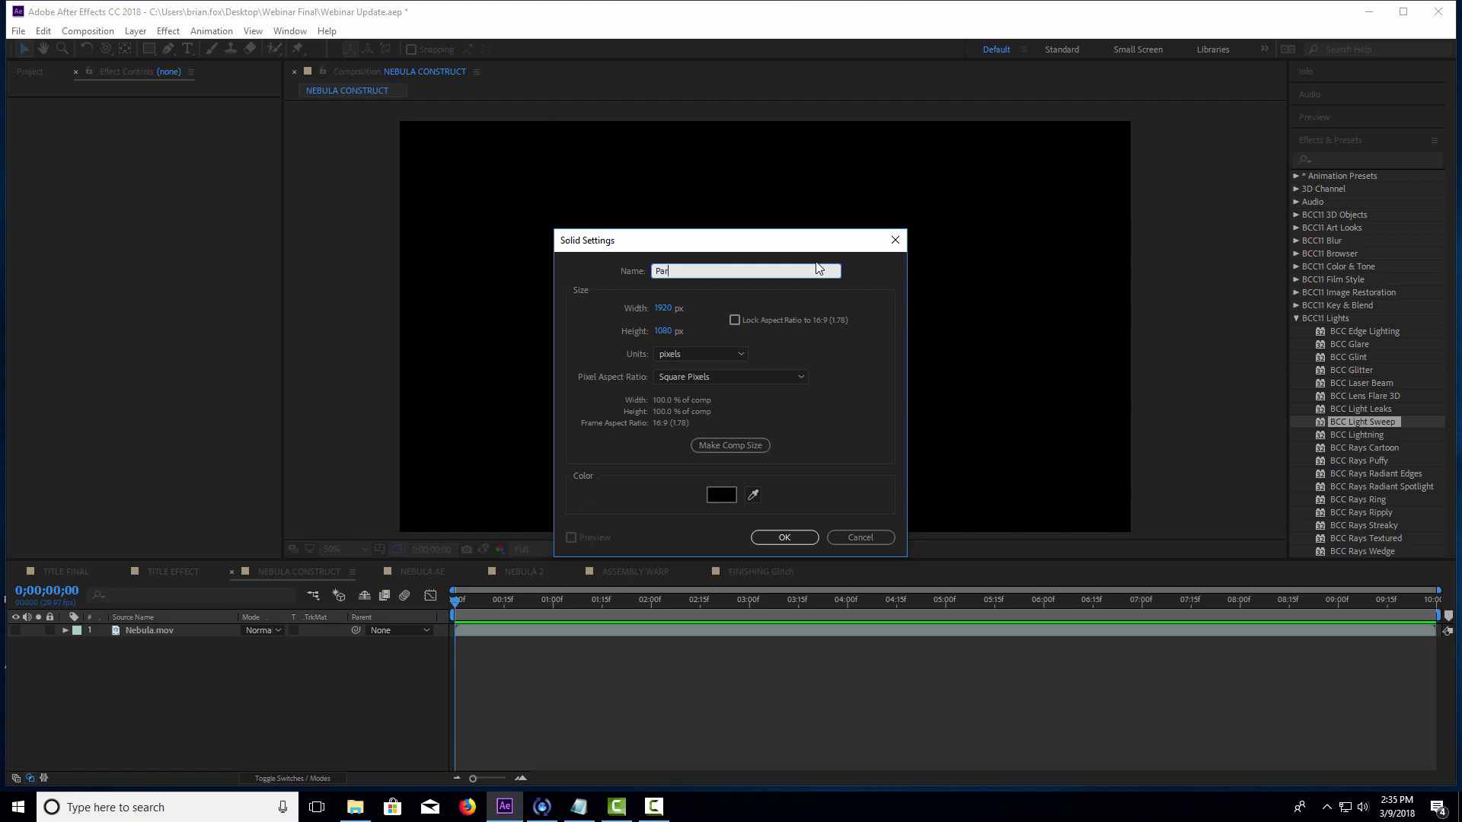
{"action": "left_click", "coordinate": [784, 537]}
- Apply the BCC Particle Array 3D effect from the BCC11 Particles category to the Particles solid
{"action": "left_click", "coordinate": [1296, 318]}
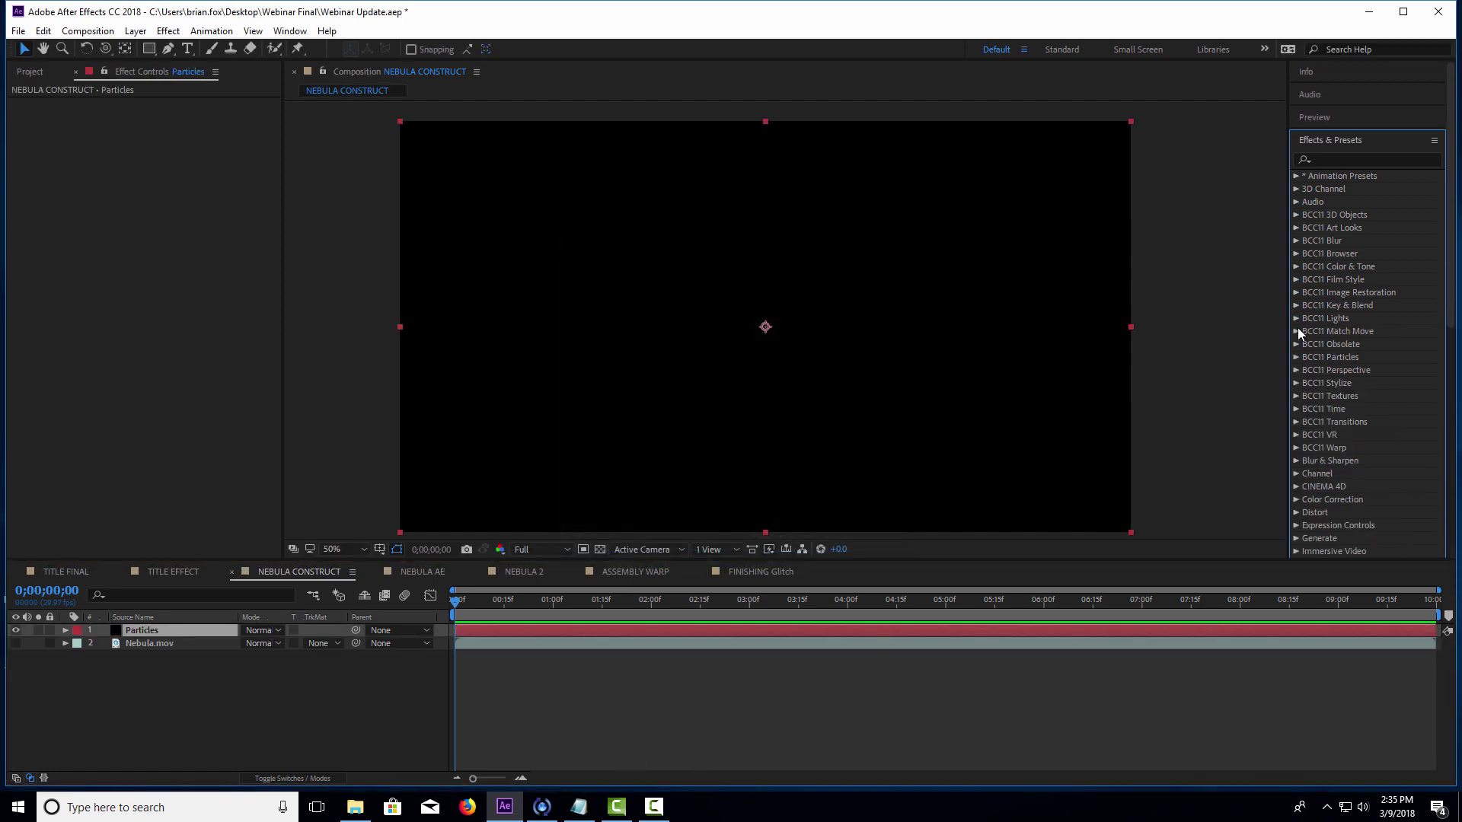
{"action": "left_click", "coordinate": [1297, 357]}
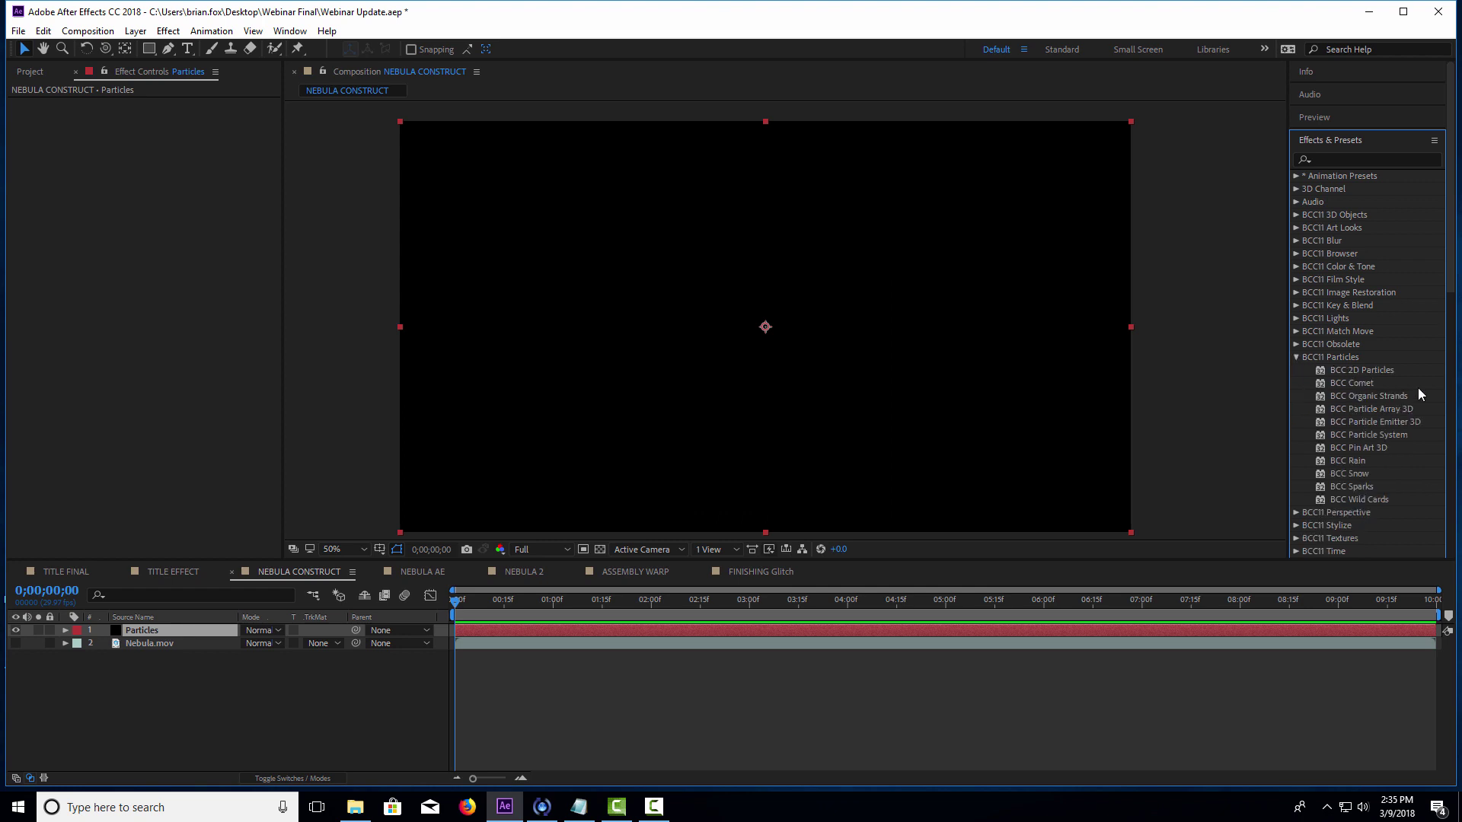
{"action": "left_click_drag", "start_coordinate": [1387, 412], "coordinate": [695, 411]}
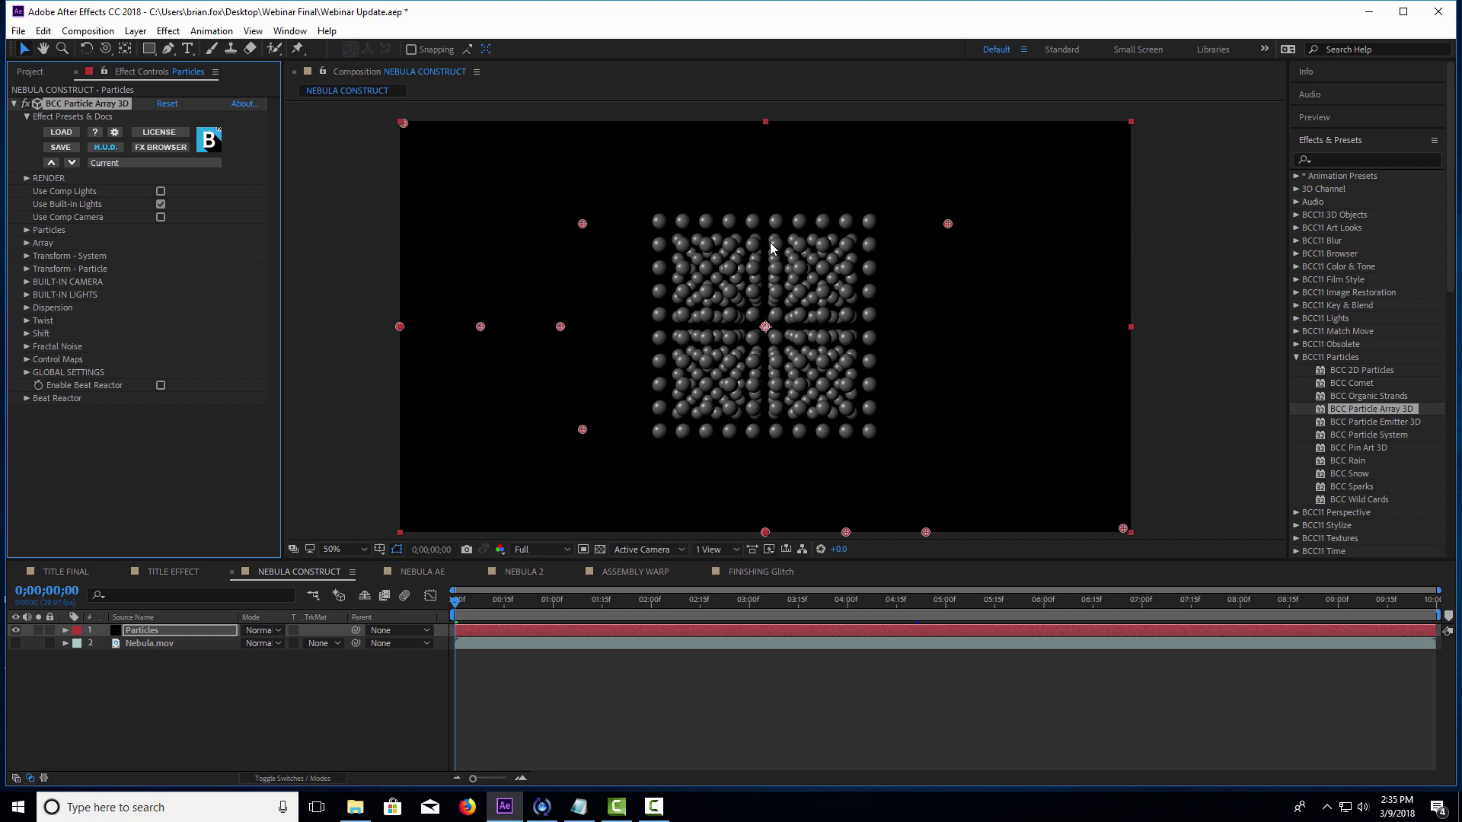
- Try the built-in camera's Orbit model with a Cam Spin of 84°, reset the spin and restore the Position model
{"action": "left_click", "coordinate": [27, 281]}
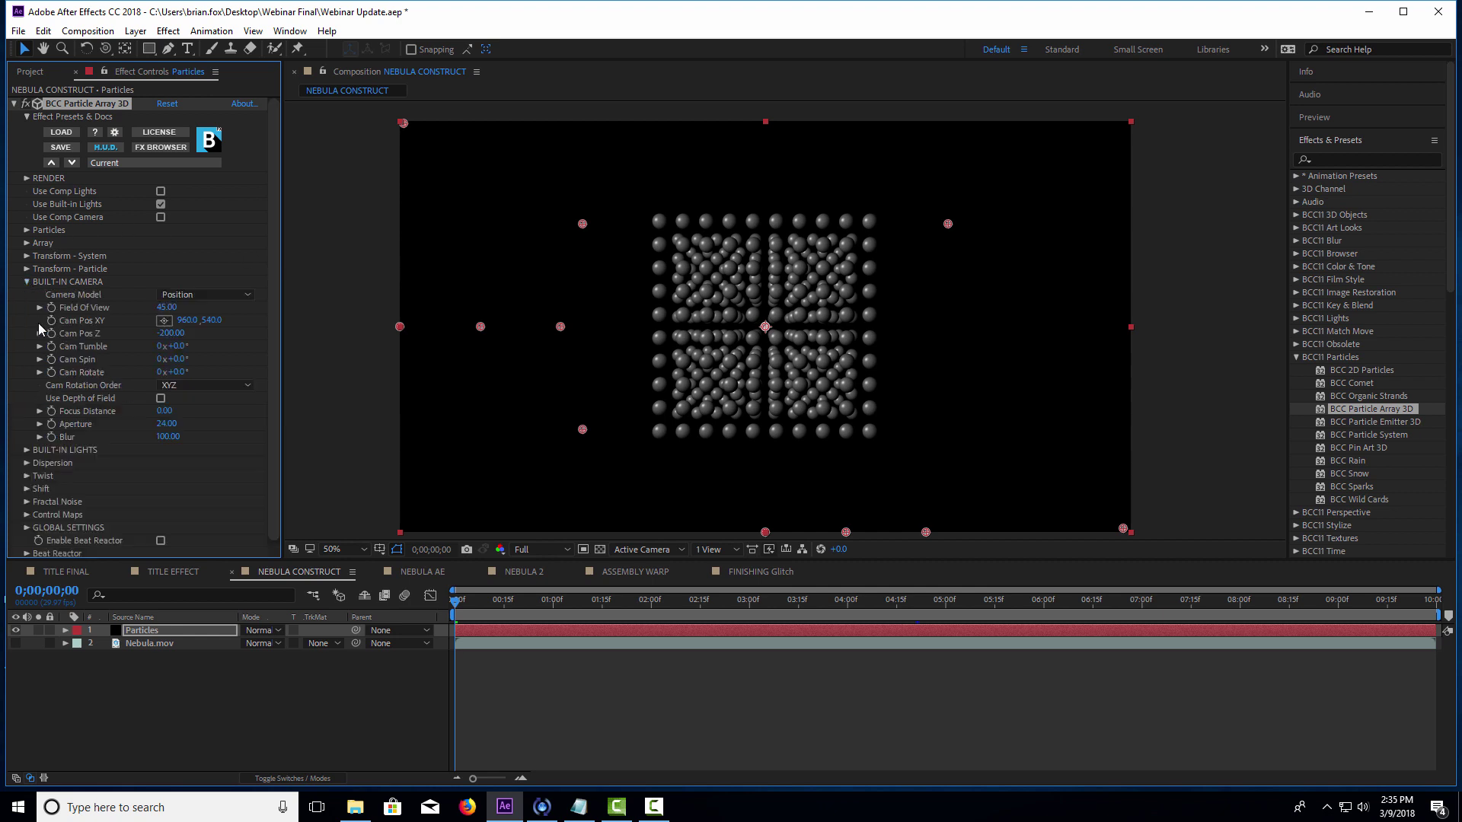
{"action": "left_click", "coordinate": [206, 295]}
{"action": "left_click", "coordinate": [194, 326]}
{"action": "left_click_drag", "start_coordinate": [183, 362], "coordinate": [234, 346]}
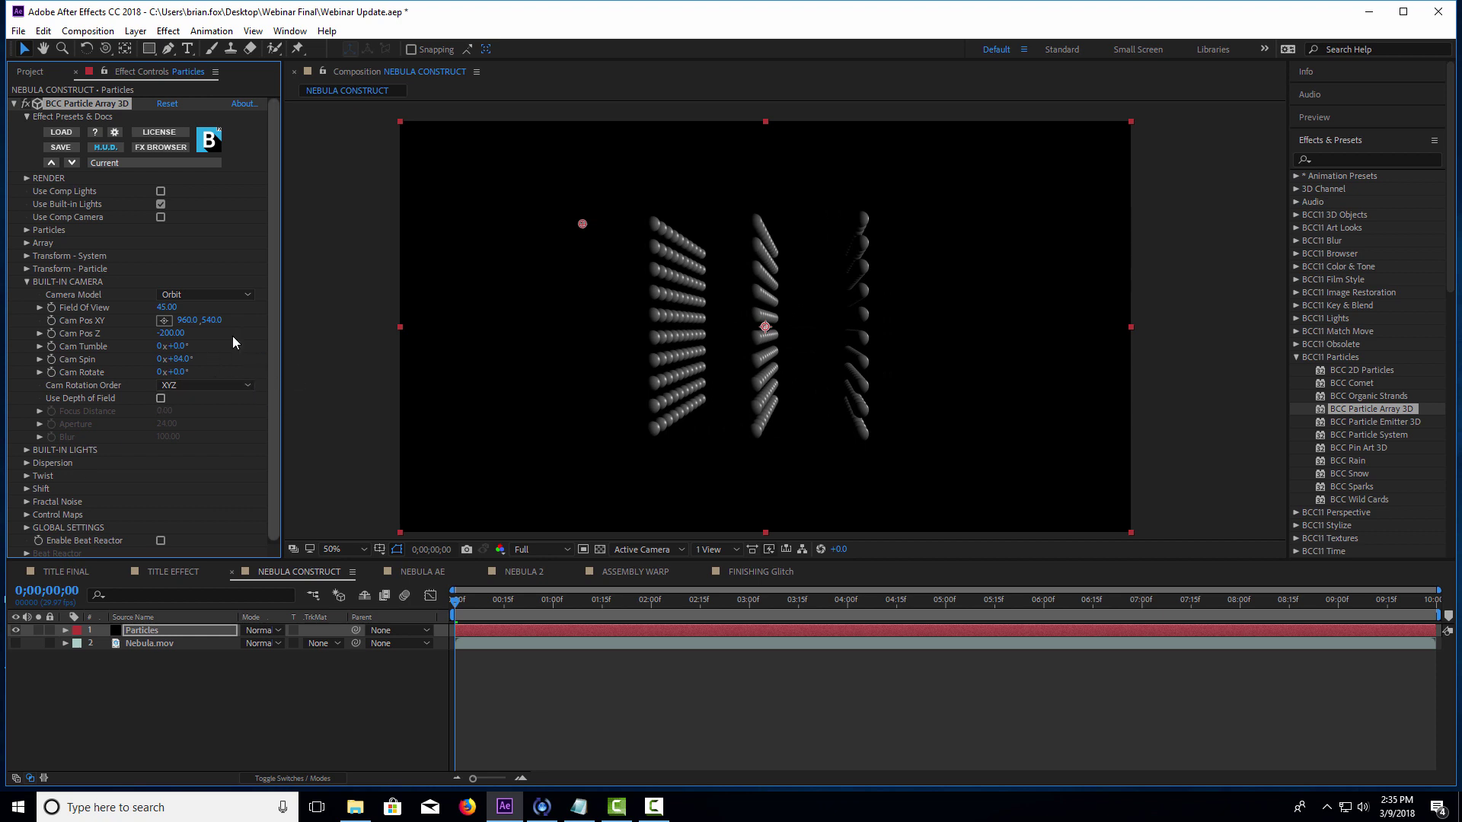
{"action": "right_click", "coordinate": [202, 359]}
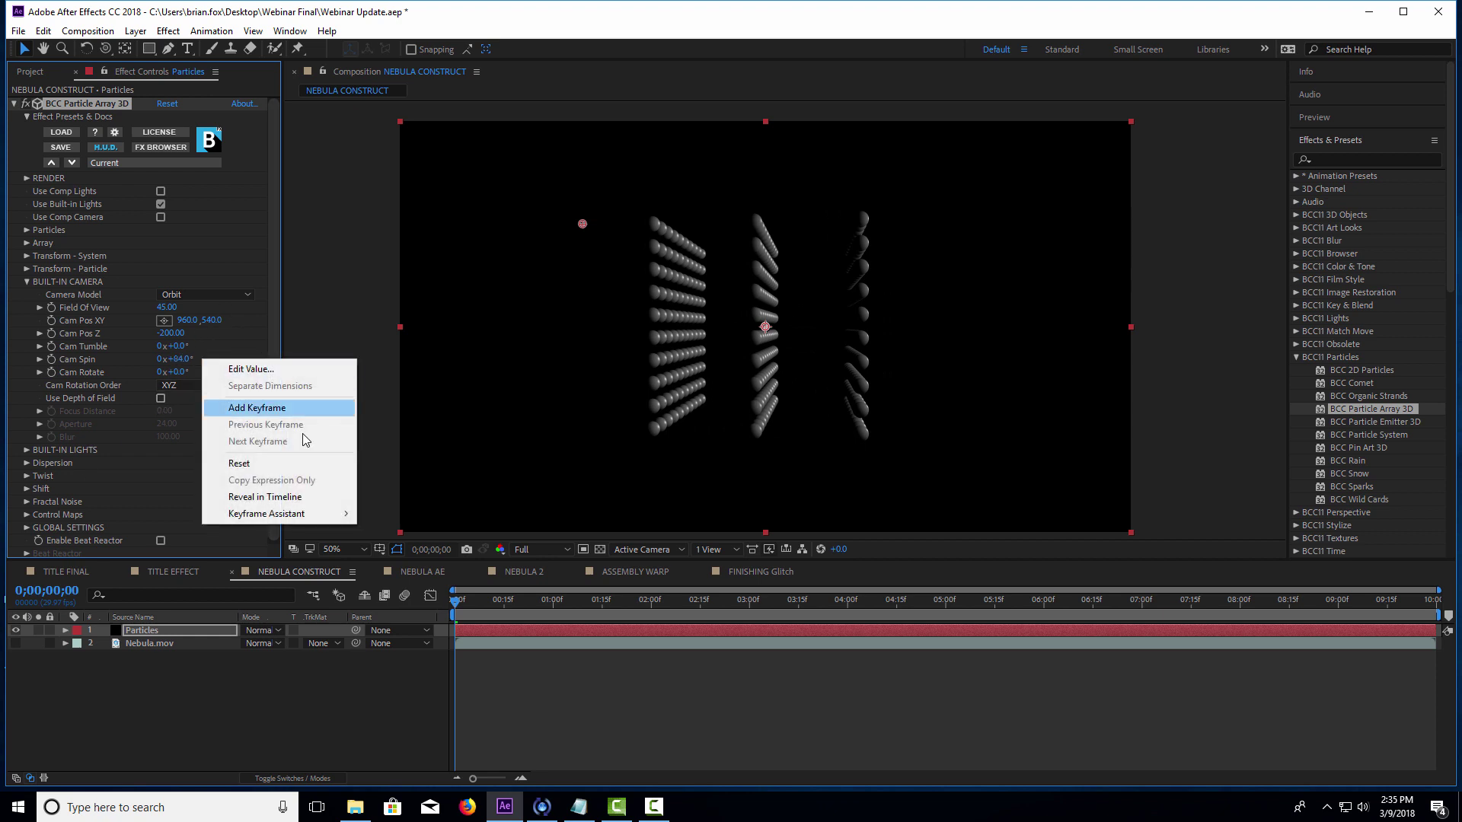
{"action": "left_click", "coordinate": [299, 462]}
{"action": "left_click", "coordinate": [219, 297]}
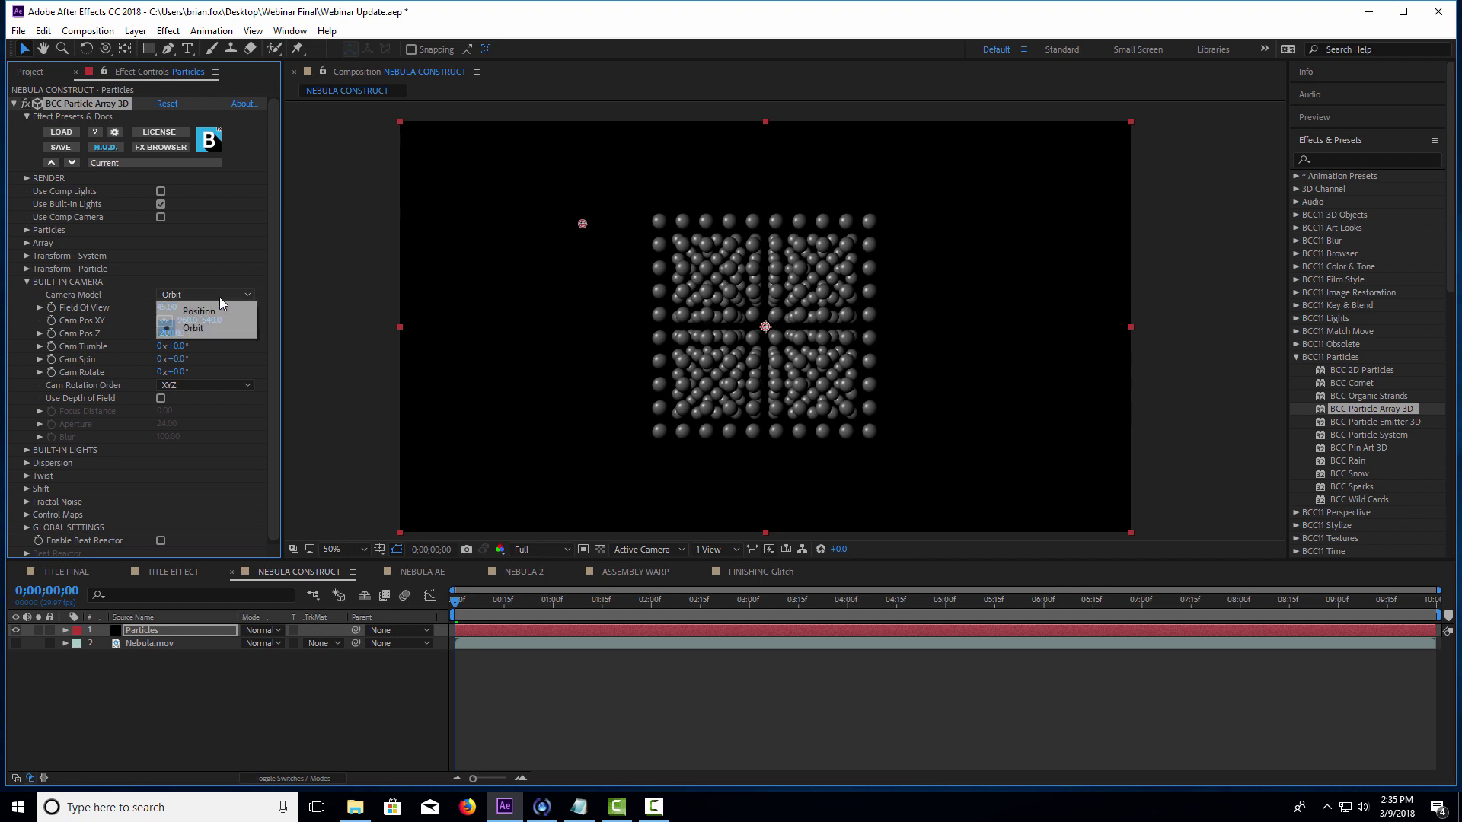
{"action": "left_click", "coordinate": [213, 318]}
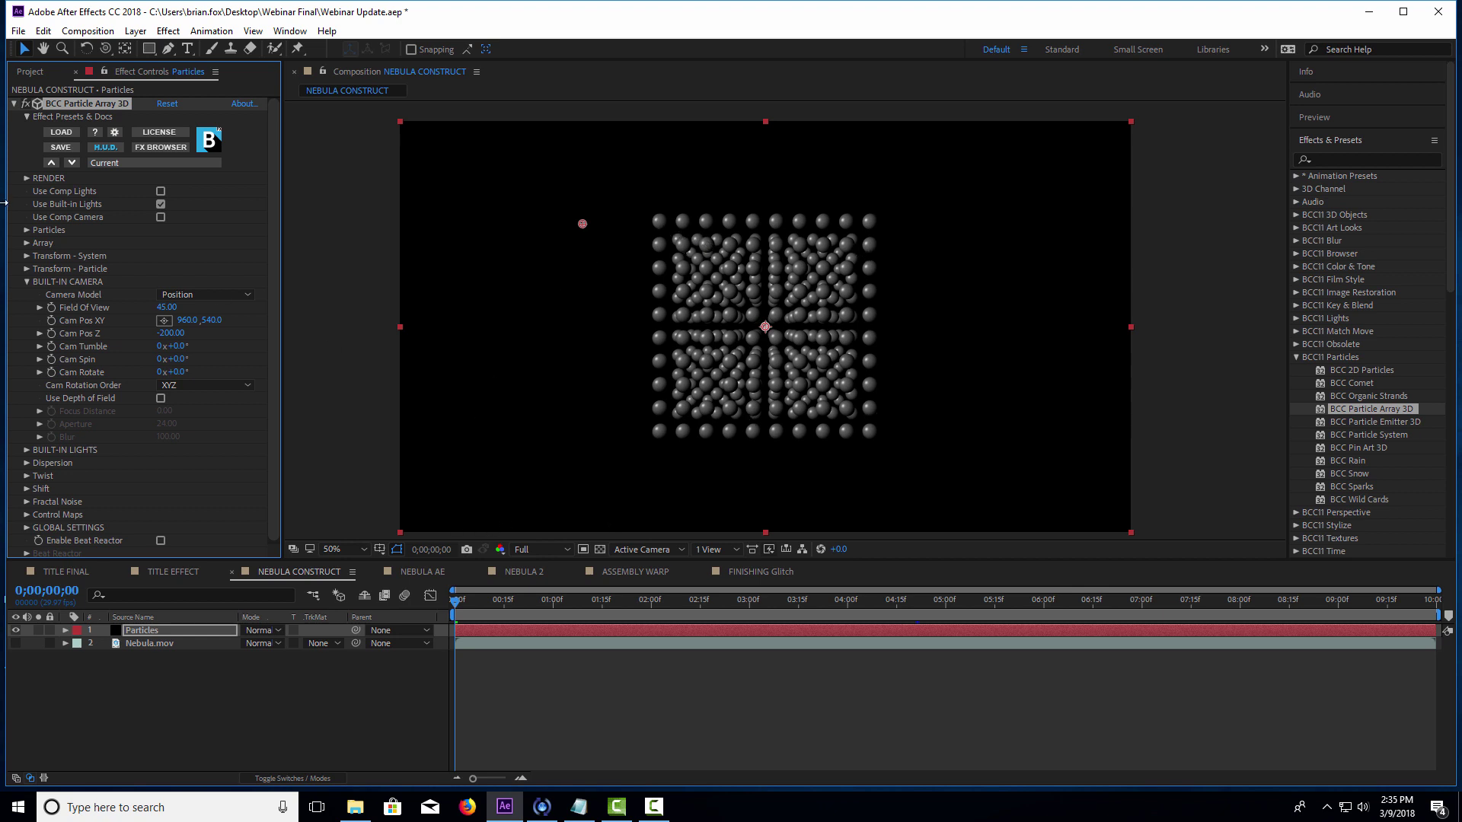
{"action": "left_click", "coordinate": [27, 282]}
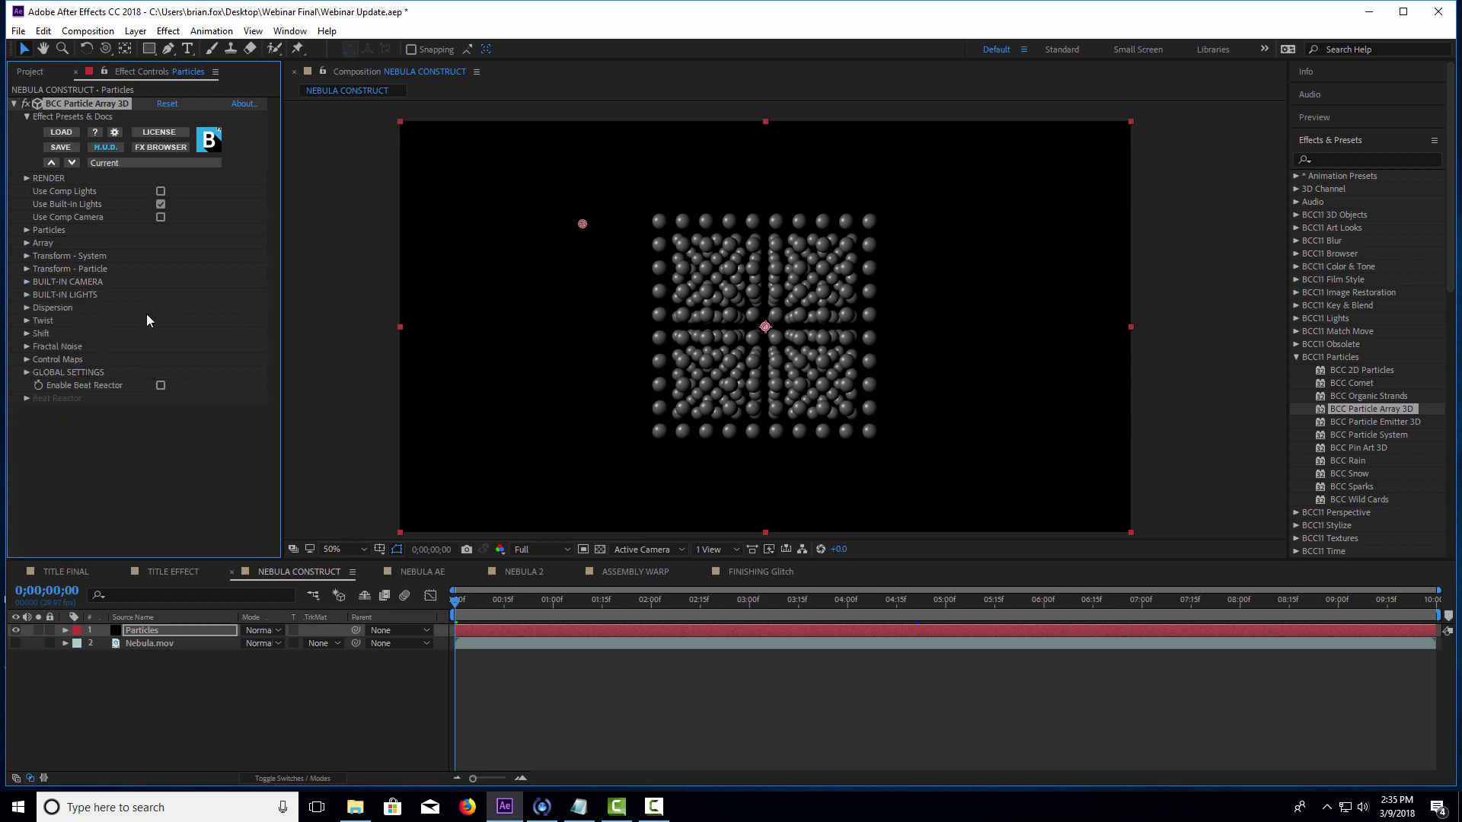
- Set the array's Particle Shape to Points and its particle color to cyan 14C2EE
{"action": "left_click", "coordinate": [26, 229]}
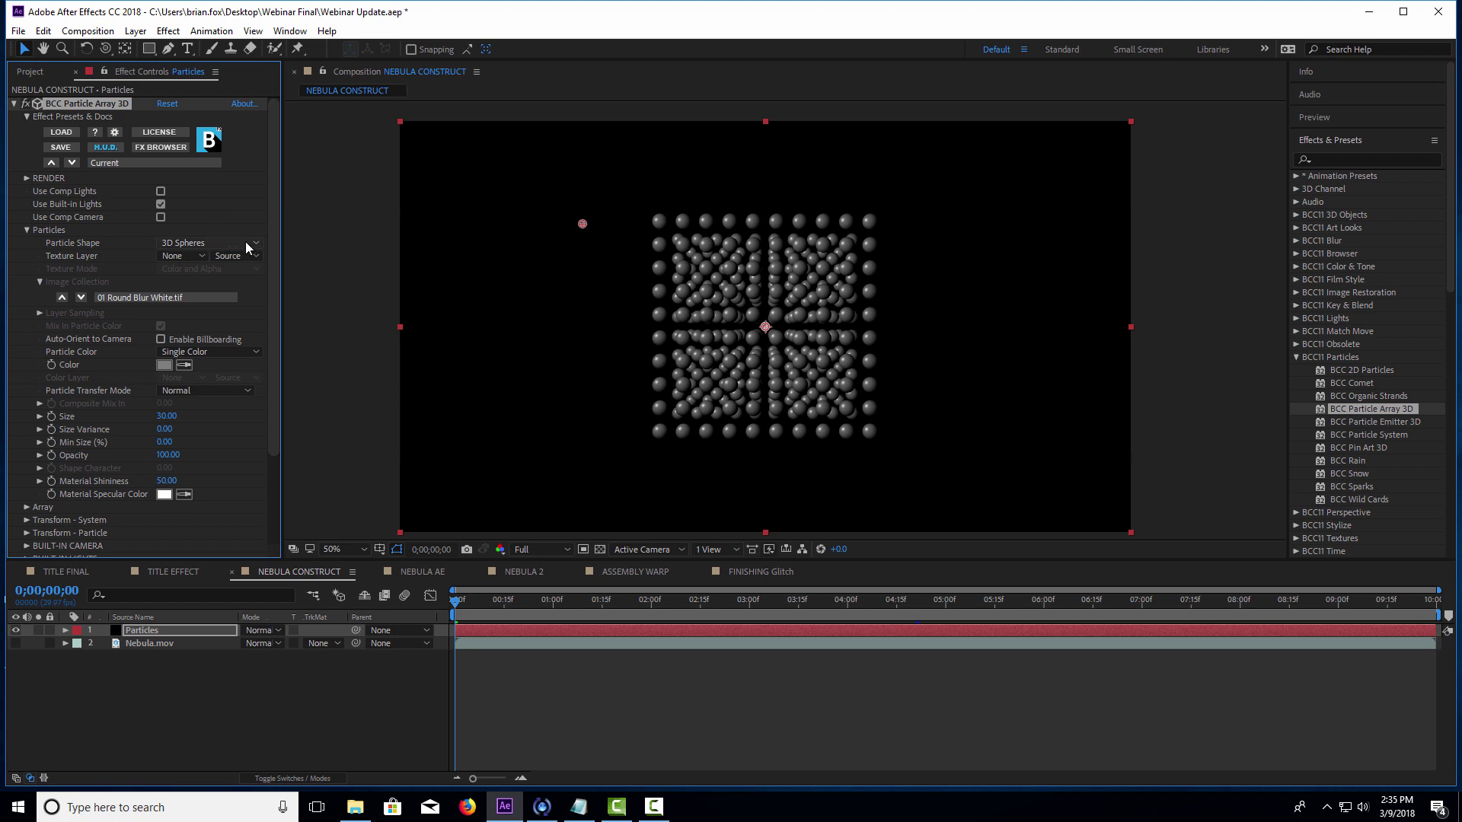
{"action": "left_click", "coordinate": [208, 243]}
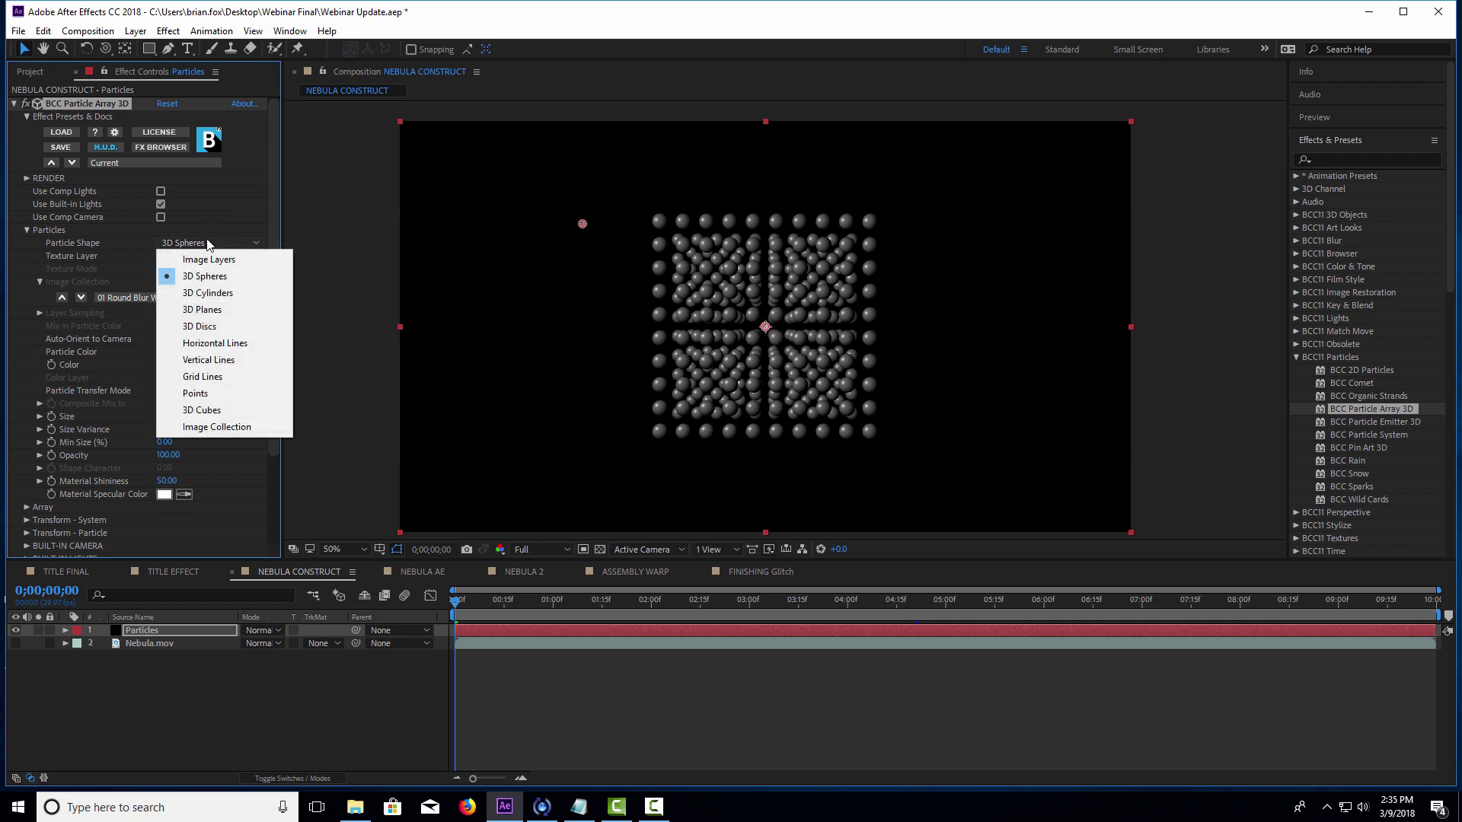
{"action": "left_click", "coordinate": [209, 394]}
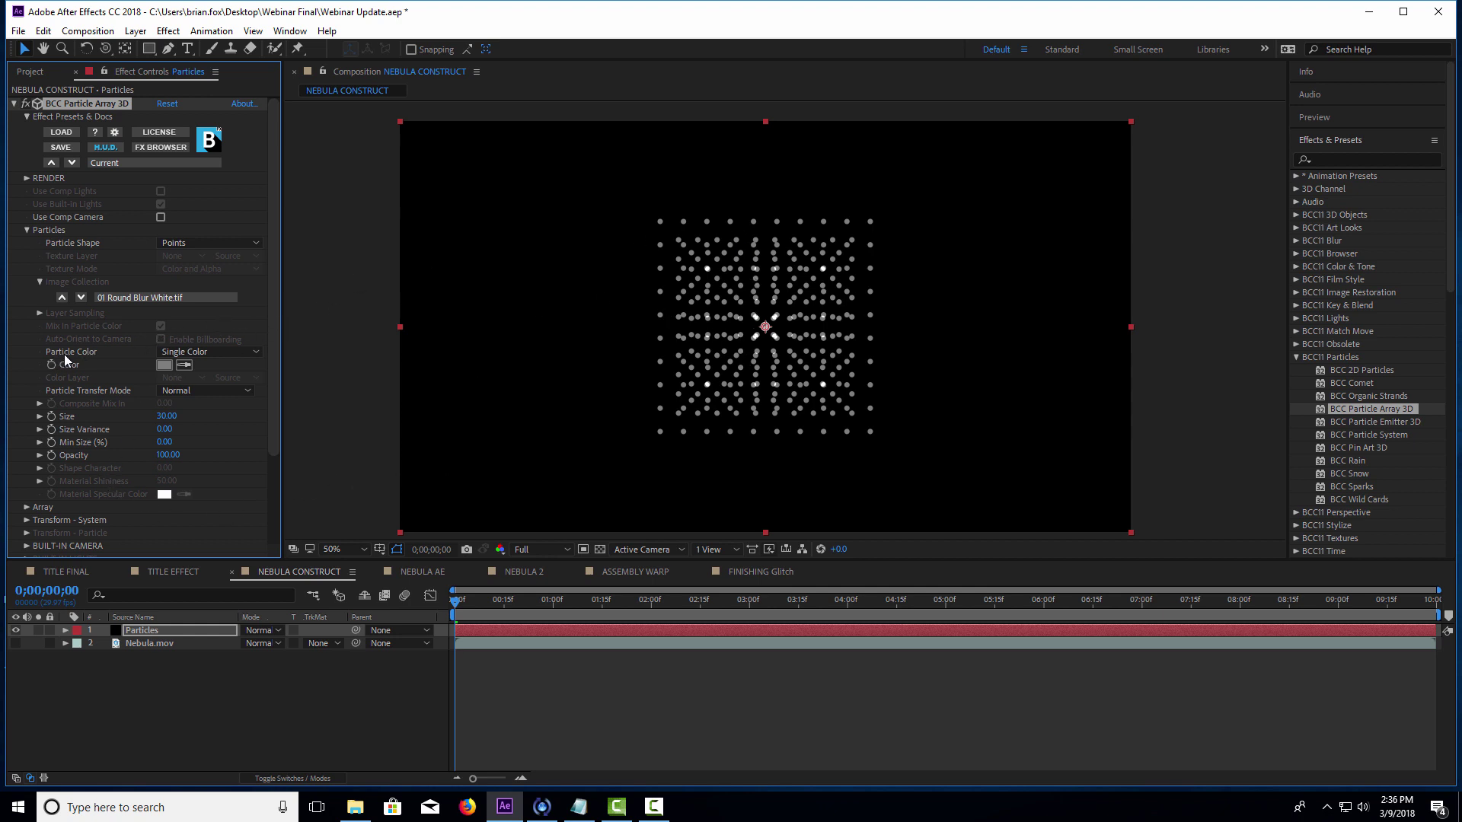
{"action": "left_click", "coordinate": [164, 365]}
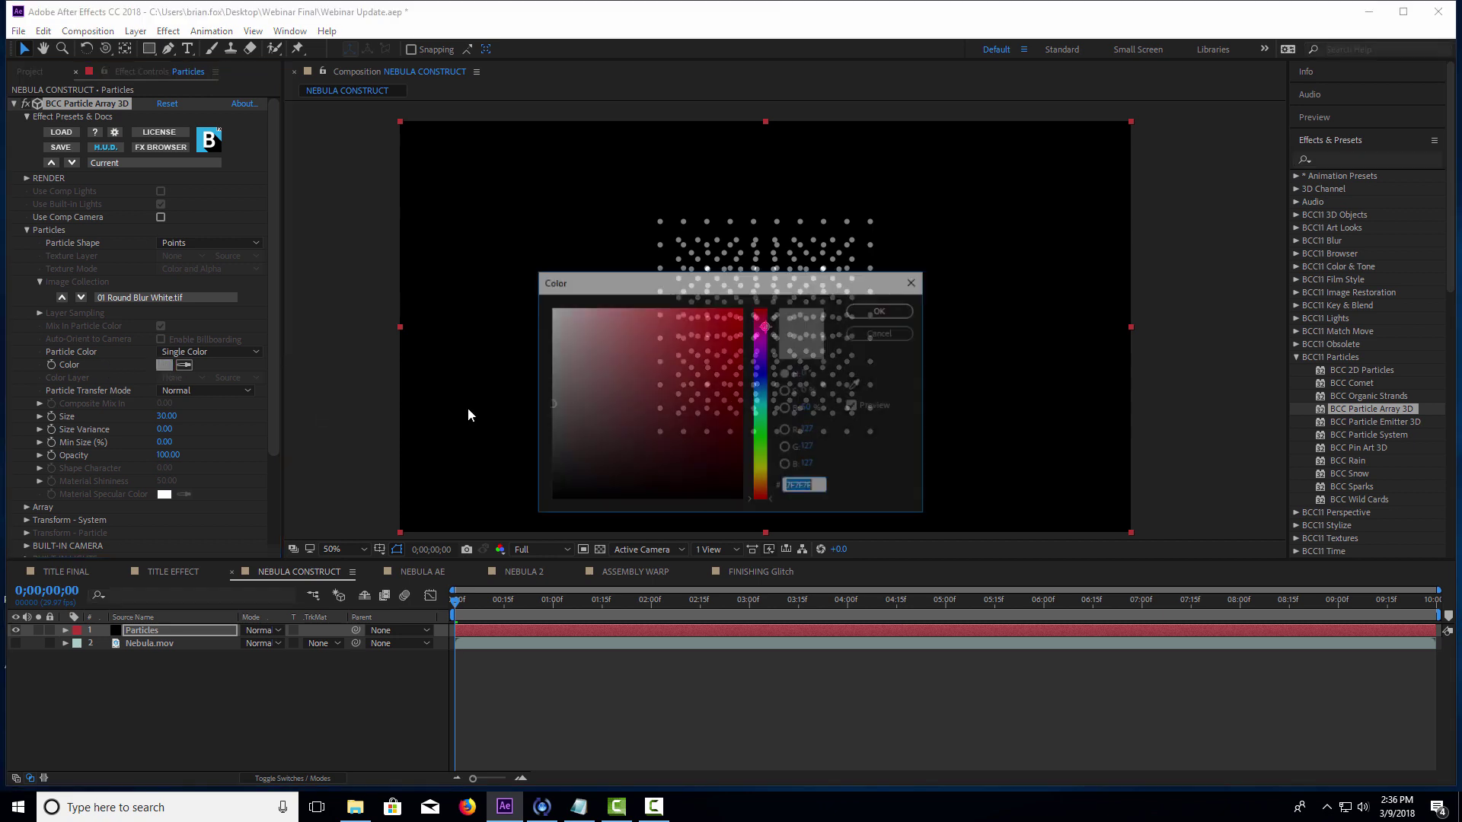
{"action": "left_click", "coordinate": [764, 398]}
{"action": "left_click", "coordinate": [727, 326]}
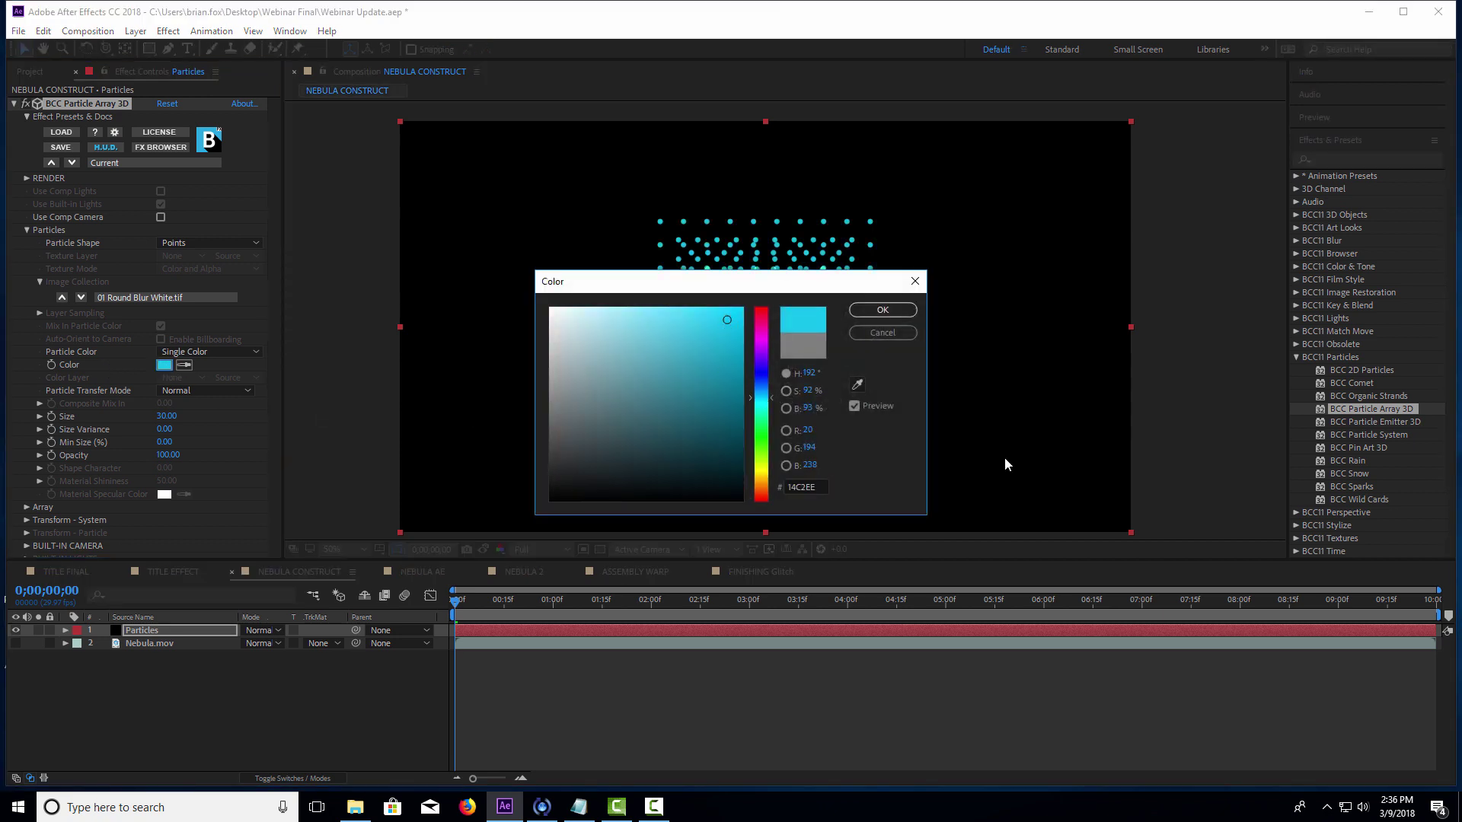
{"action": "left_click", "coordinate": [898, 310]}
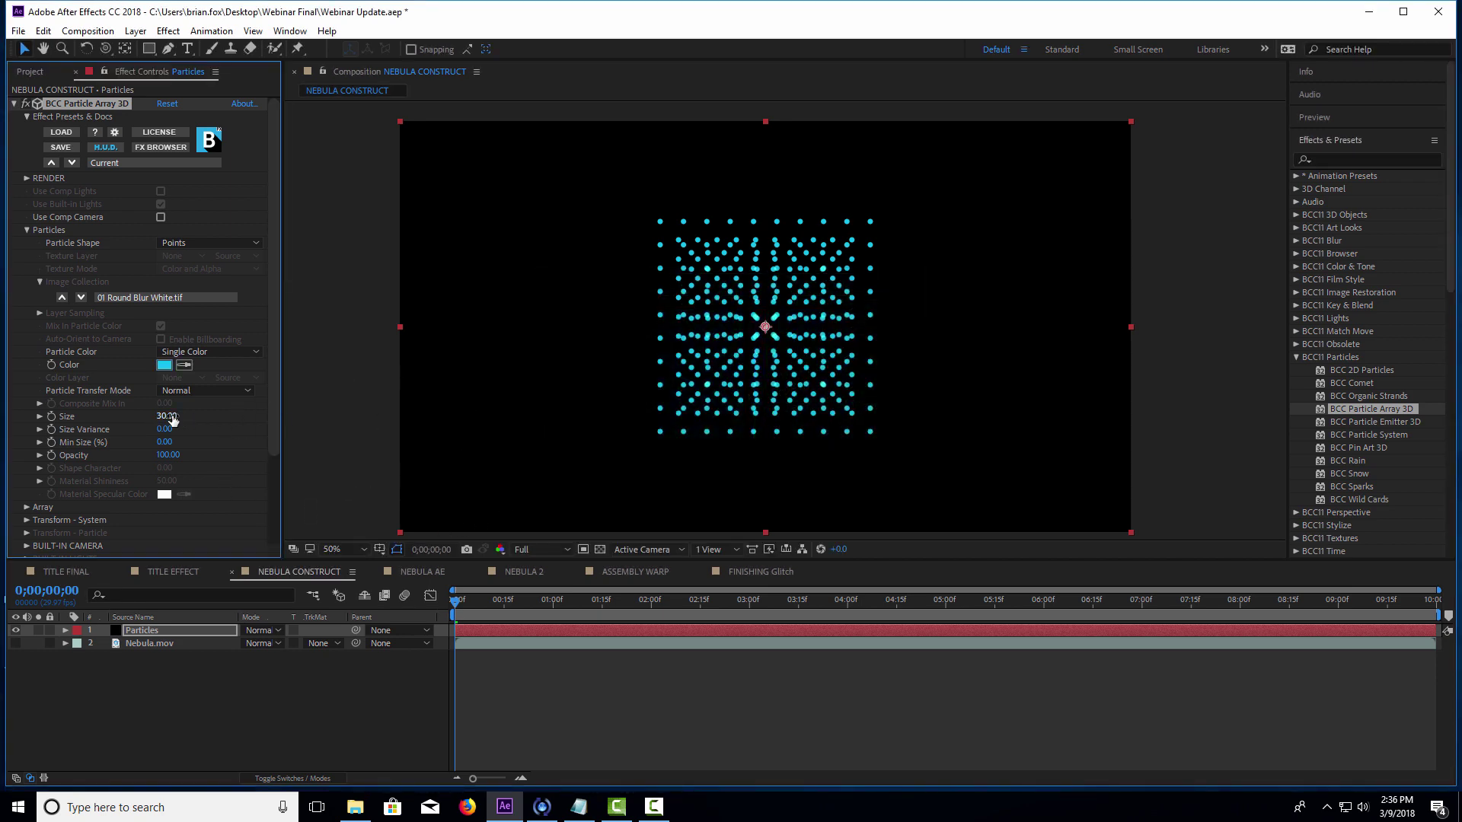
- Reduce the particle Size to 8 and set the Size Variance to 50
{"action": "mouse_move", "coordinate": [172, 419]}
{"action": "left_mouse_down"}
{"action": "mouse_move", "coordinate": [660, 391]}
{"action": "mouse_move", "coordinate": [174, 432]}
{"action": "mouse_move", "coordinate": [239, 435]}
{"action": "mouse_move", "coordinate": [182, 444]}
{"action": "left_mouse_up"}
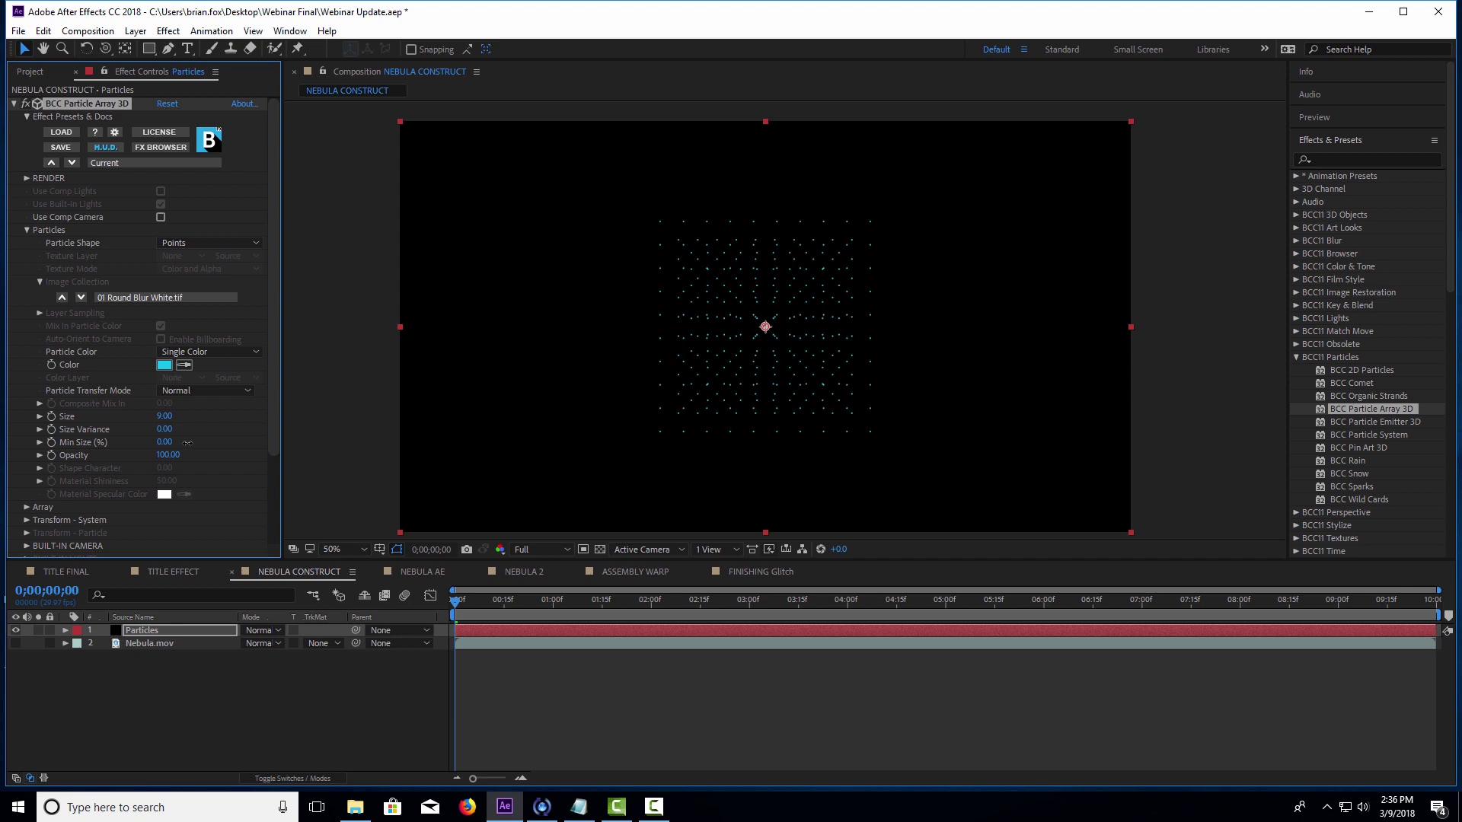
{"action": "key", "text": "ctrl+z"}
{"action": "left_click_drag", "start_coordinate": [166, 417], "coordinate": [164, 419]}
{"action": "key", "text": "slash"}
{"action": "left_click_drag", "start_coordinate": [162, 429], "coordinate": [434, 439]}
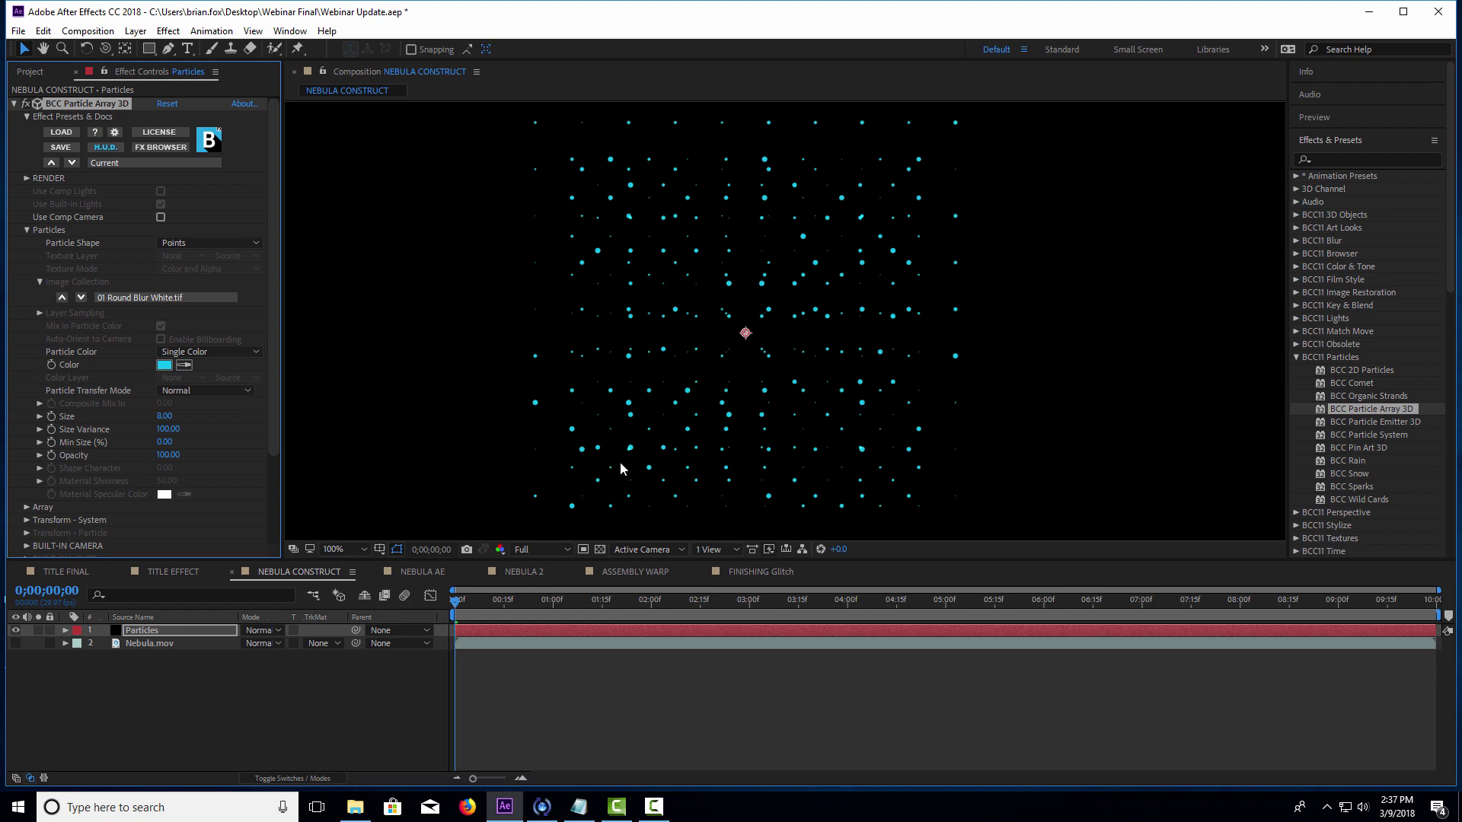
{"action": "mouse_move", "coordinate": [176, 434]}
{"action": "left_mouse_down"}
{"action": "mouse_move", "coordinate": [142, 440]}
{"action": "mouse_move", "coordinate": [155, 441]}
{"action": "left_mouse_up"}
{"action": "scroll", "coordinate": [659, 336], "scroll_direction": "down", "scroll_amount": 2}
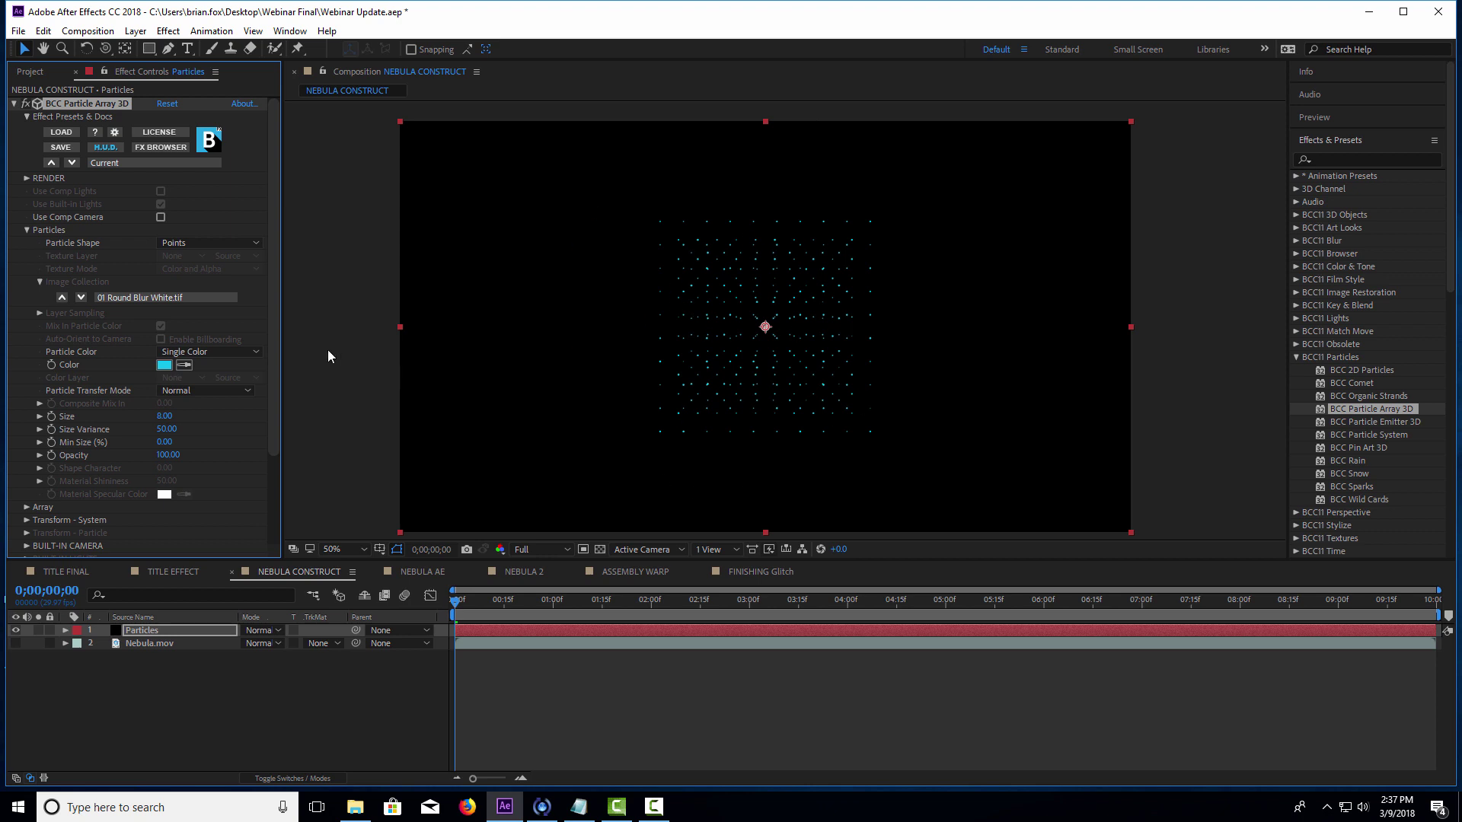
- Increase the grid array's Num Particles X to 58 and Num Particles Y to 49
{"action": "left_click", "coordinate": [26, 229]}
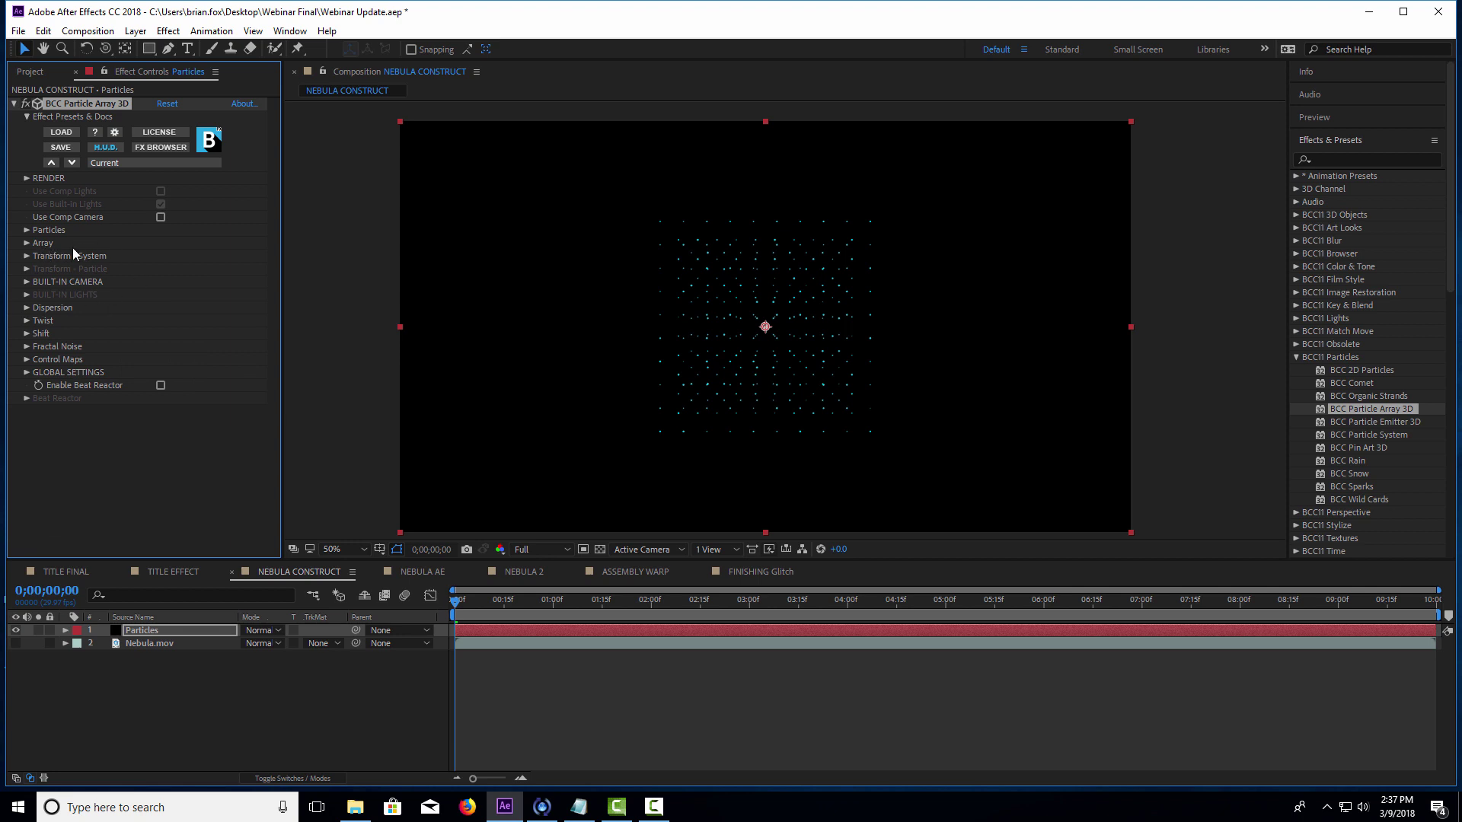
{"action": "left_click", "coordinate": [27, 242]}
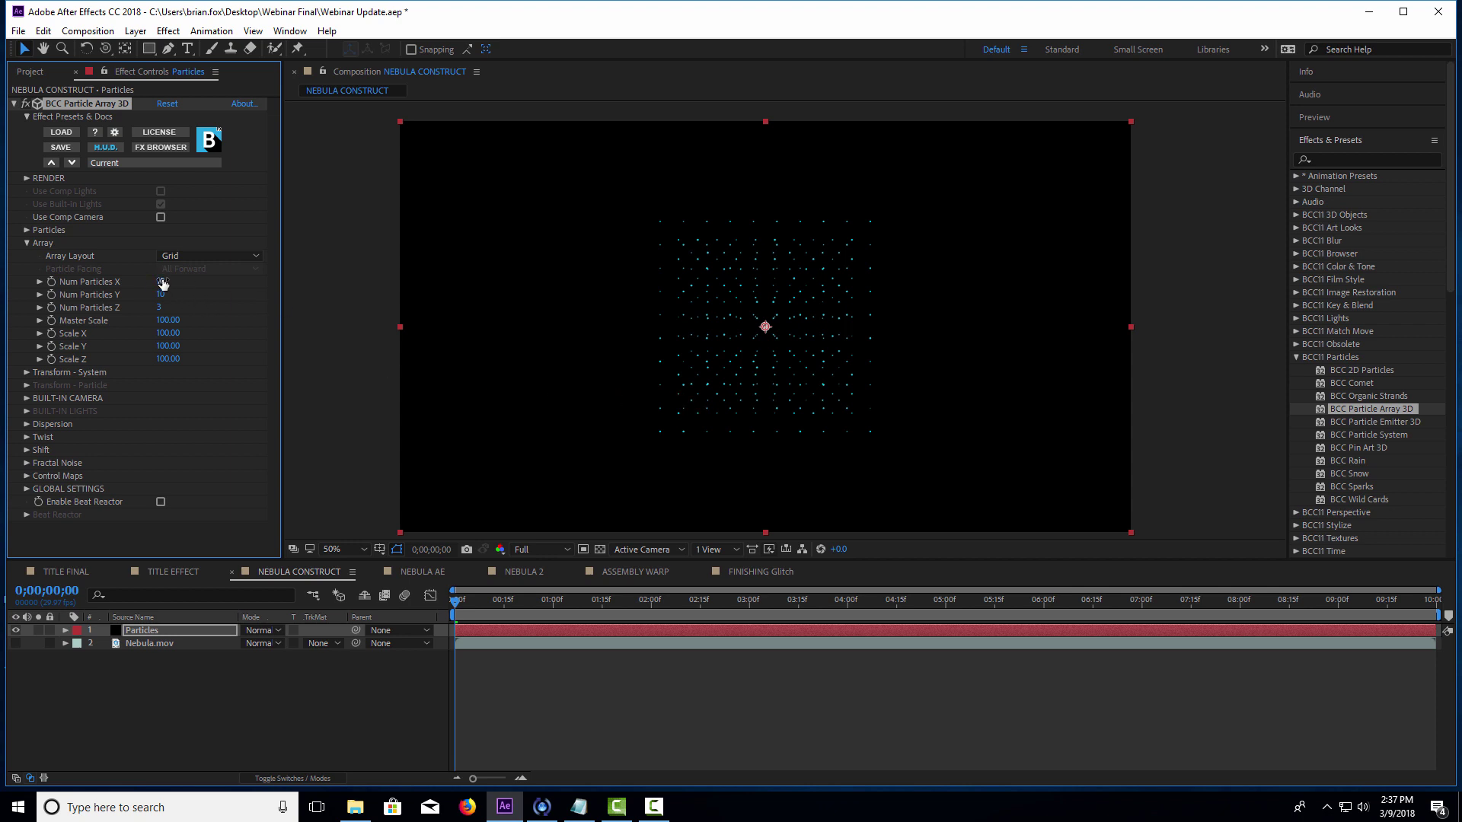
{"action": "left_click_drag", "start_coordinate": [162, 283], "coordinate": [522, 294]}
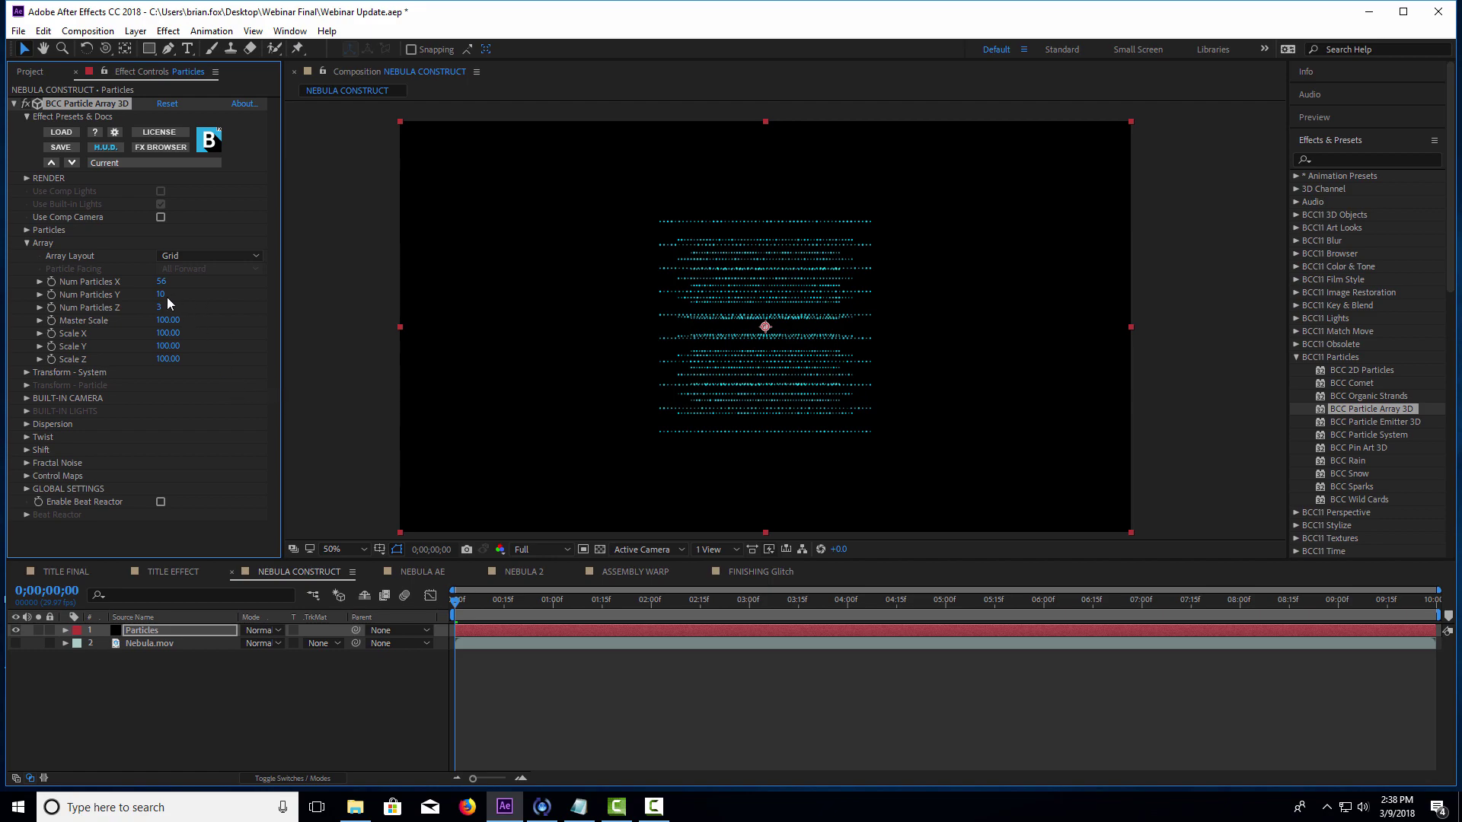
{"action": "left_click_drag", "start_coordinate": [162, 295], "coordinate": [632, 308]}
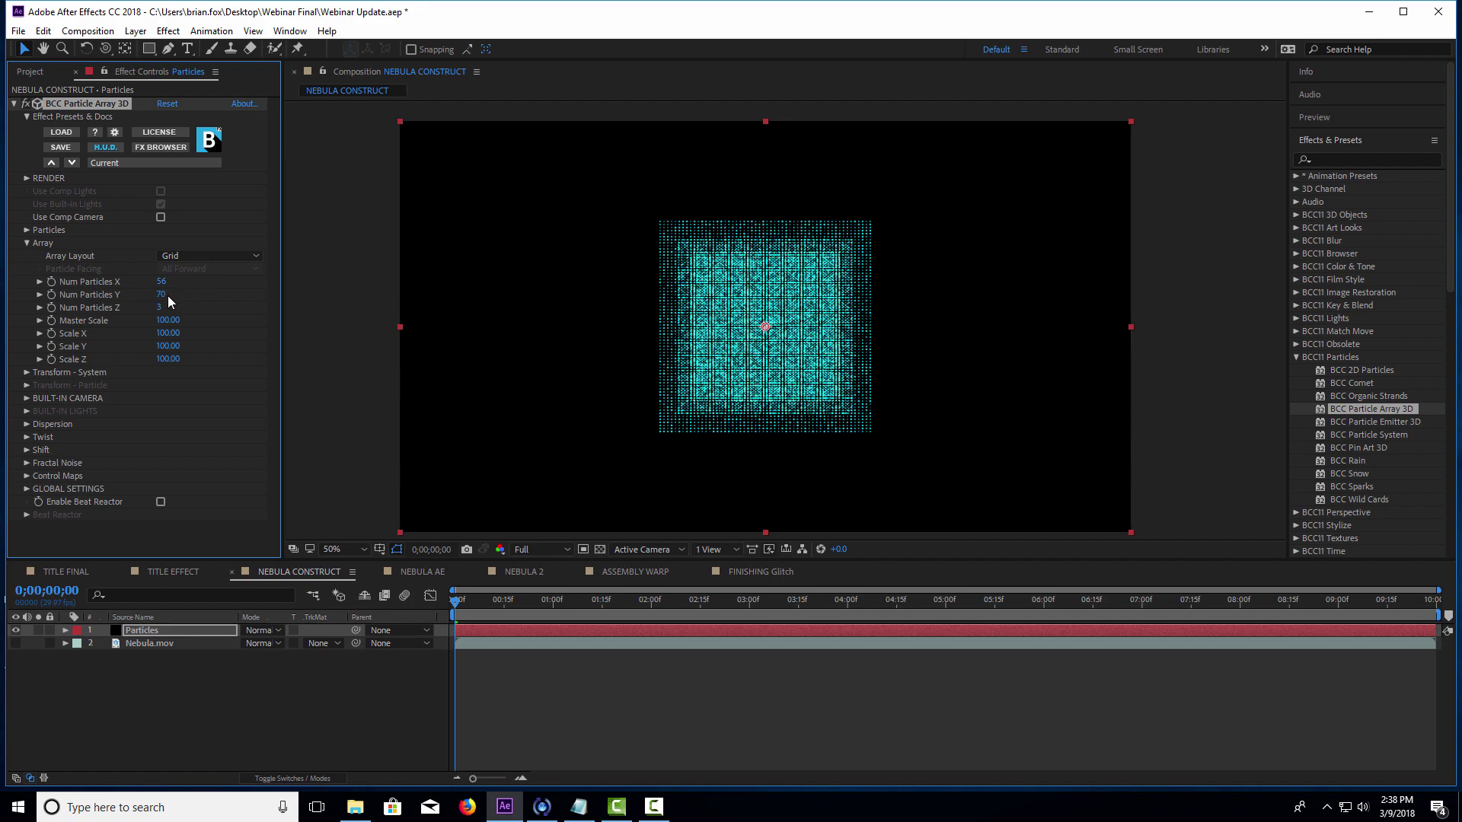
{"action": "left_click_drag", "start_coordinate": [160, 295], "coordinate": [751, 325]}
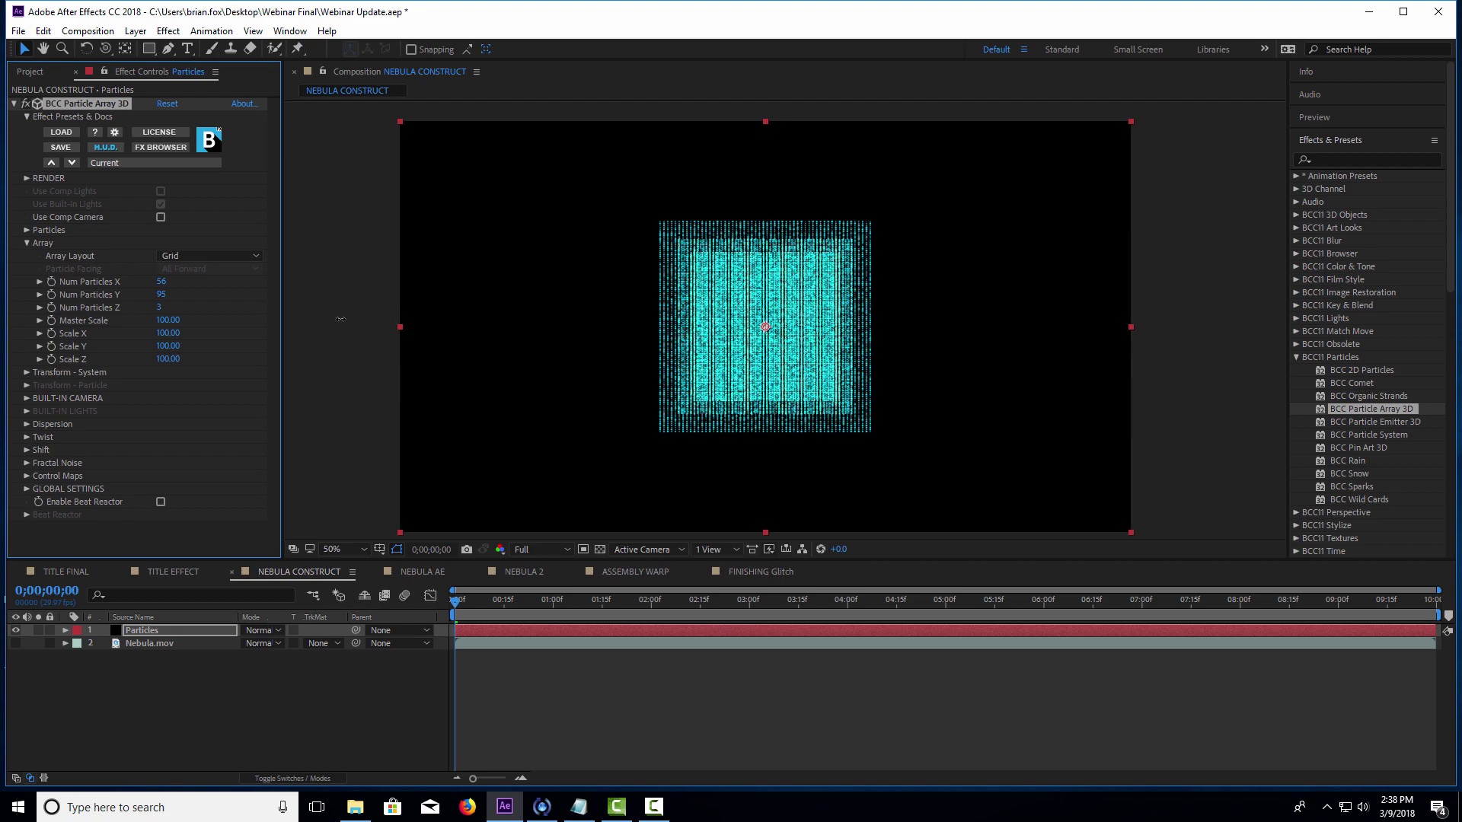
{"action": "left_click_drag", "start_coordinate": [273, 314], "coordinate": [185, 284]}
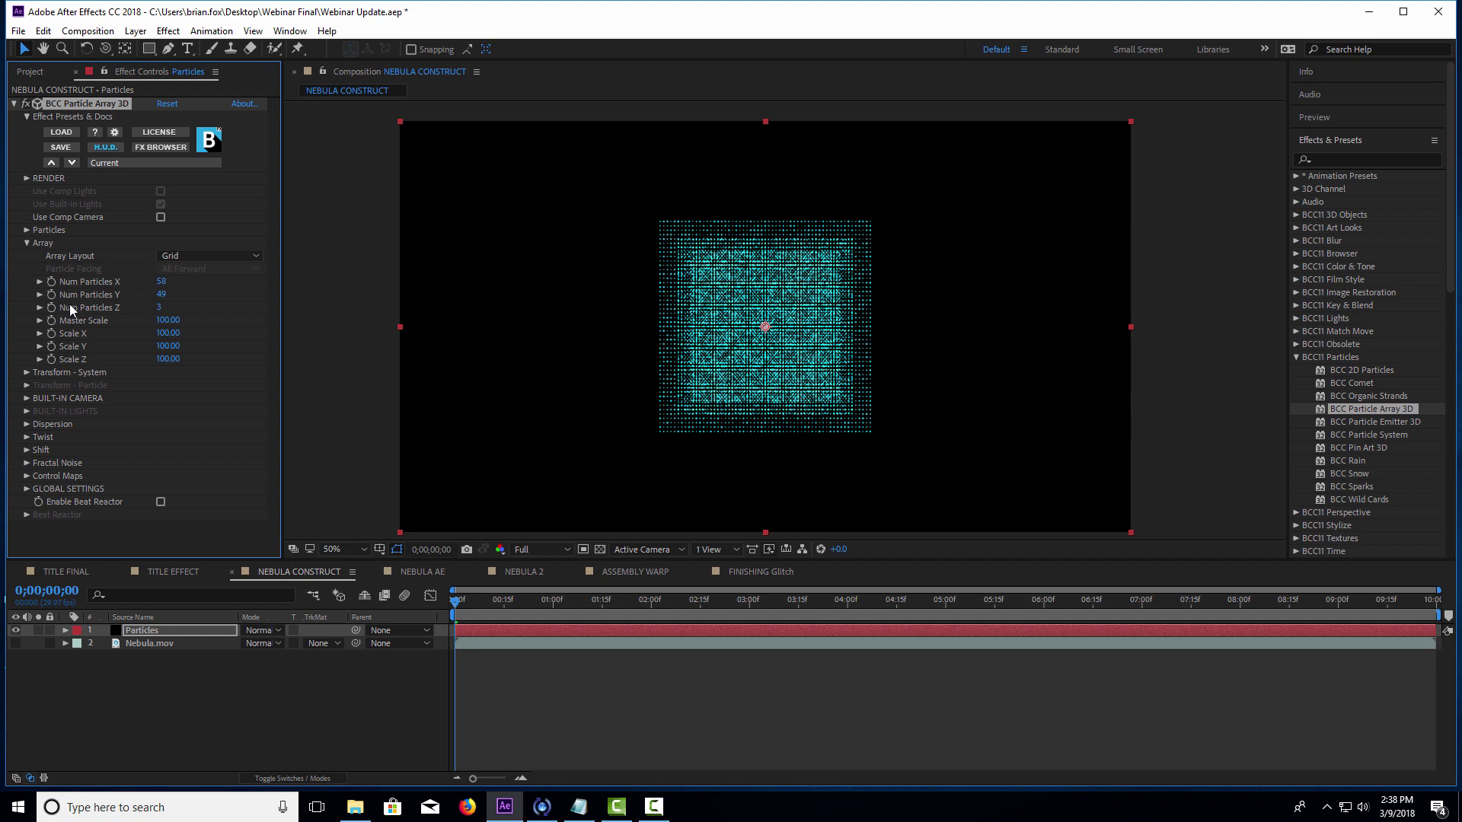
- Switch the built-in camera to the Orbit model with a Cam Spin of 75° to view the array's depth
{"action": "left_click", "coordinate": [26, 399]}
{"action": "left_click", "coordinate": [205, 409]}
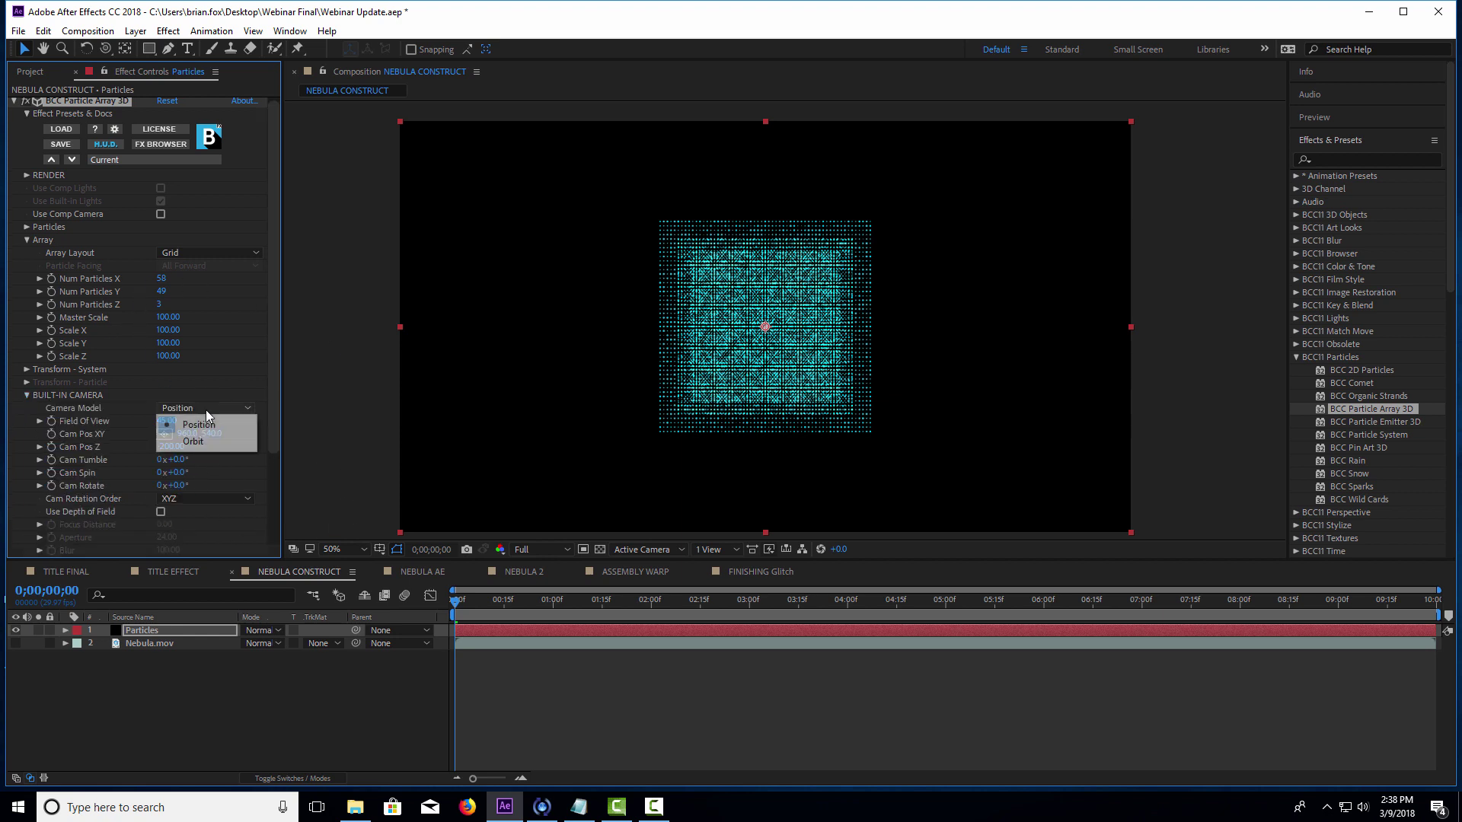
{"action": "left_click", "coordinate": [204, 441]}
{"action": "left_click_drag", "start_coordinate": [183, 477], "coordinate": [222, 455]}
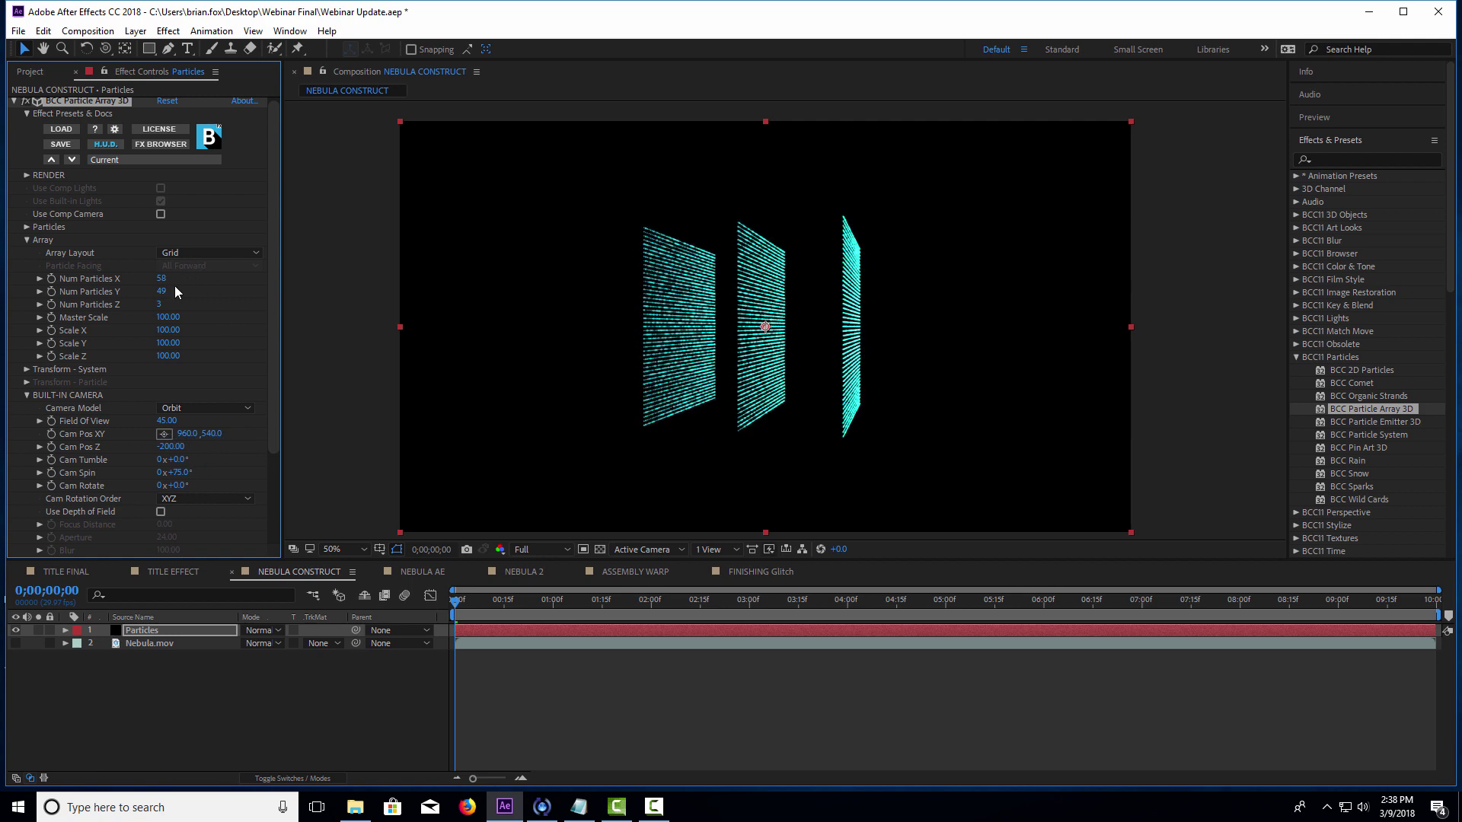
- Set the array's Num Particles X to 57 and Num Particles Z to 8
{"action": "left_click_drag", "start_coordinate": [160, 277], "coordinate": [150, 279]}
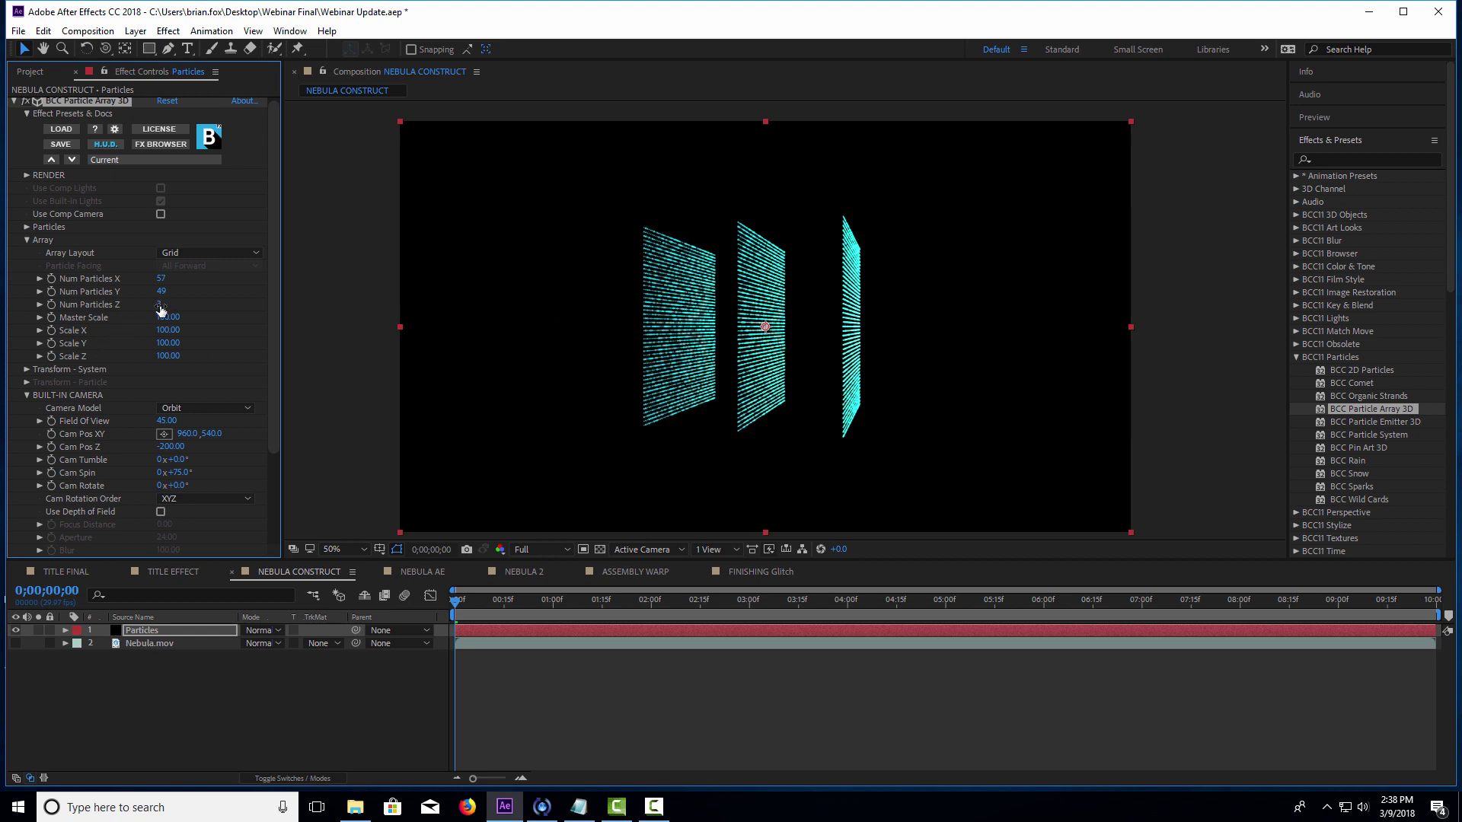
{"action": "left_click_drag", "start_coordinate": [166, 305], "coordinate": [186, 305]}
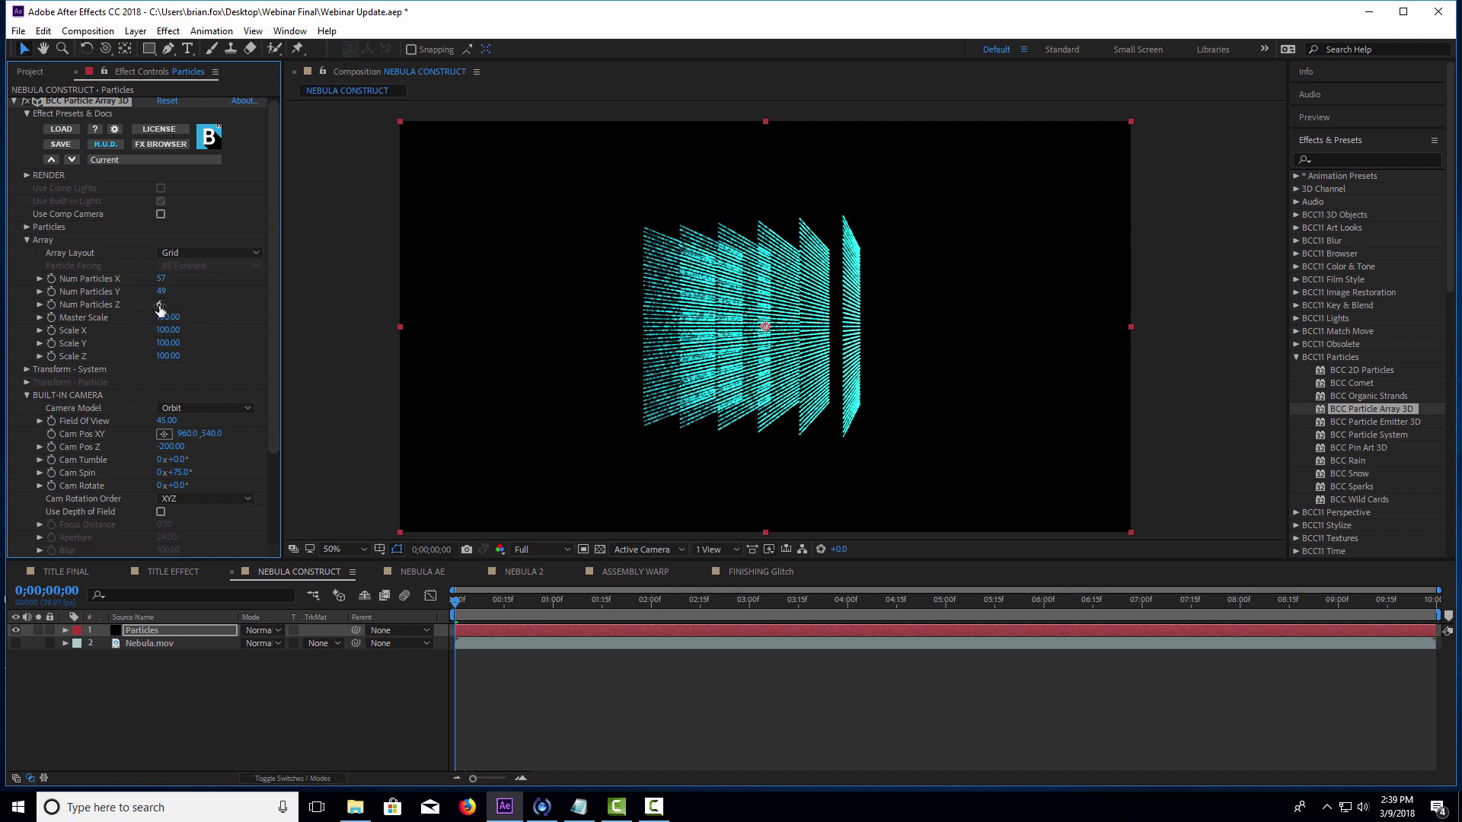
{"action": "mouse_move", "coordinate": [160, 303]}
{"action": "left_mouse_down"}
{"action": "mouse_move", "coordinate": [189, 297]}
{"action": "mouse_move", "coordinate": [169, 304]}
{"action": "left_mouse_up"}
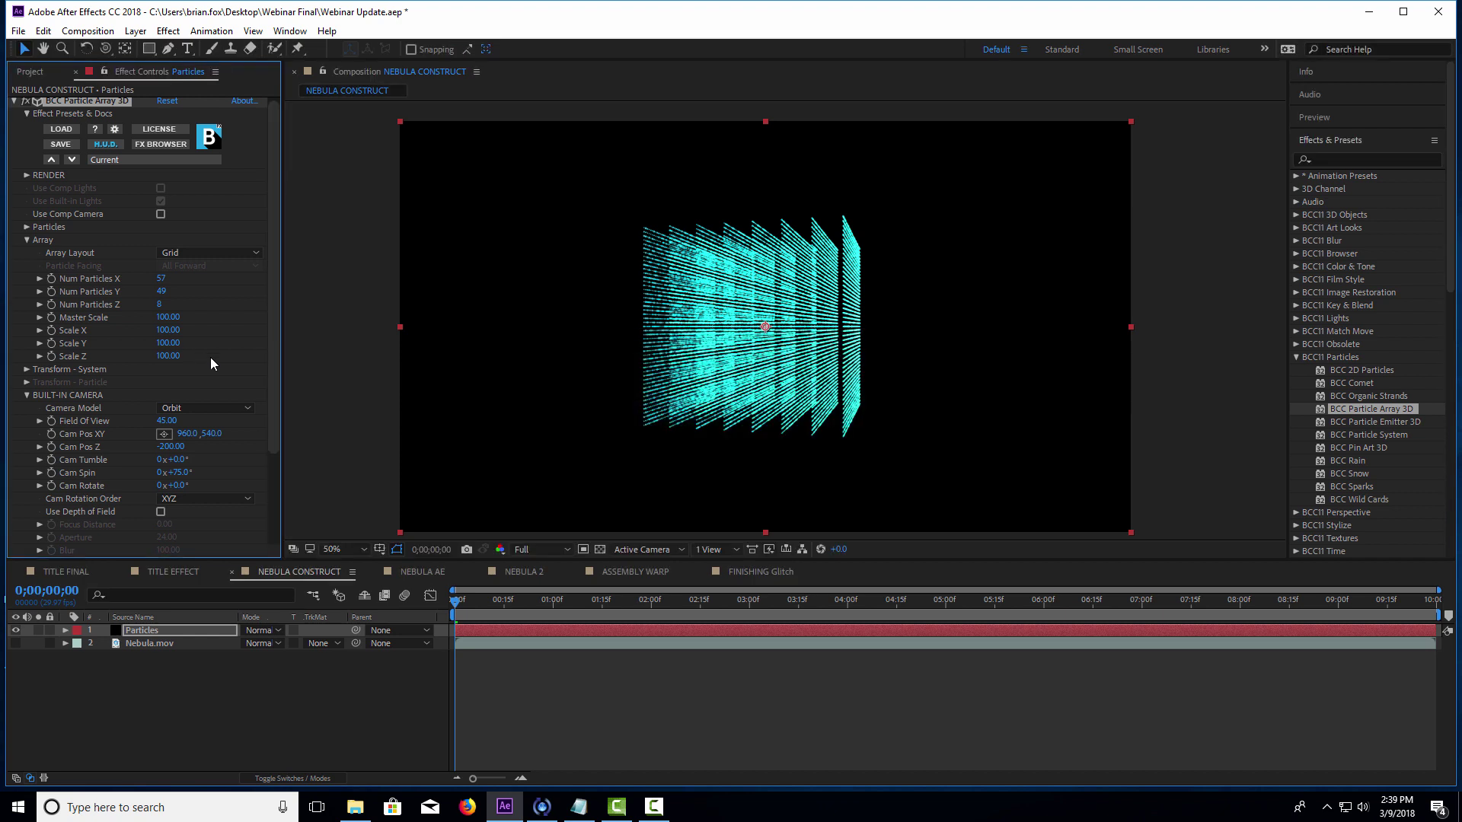
- Reset the built-in camera's Cam Spin and restore the Position camera model
{"action": "right_click", "coordinate": [200, 474]}
{"action": "left_click", "coordinate": [335, 581]}
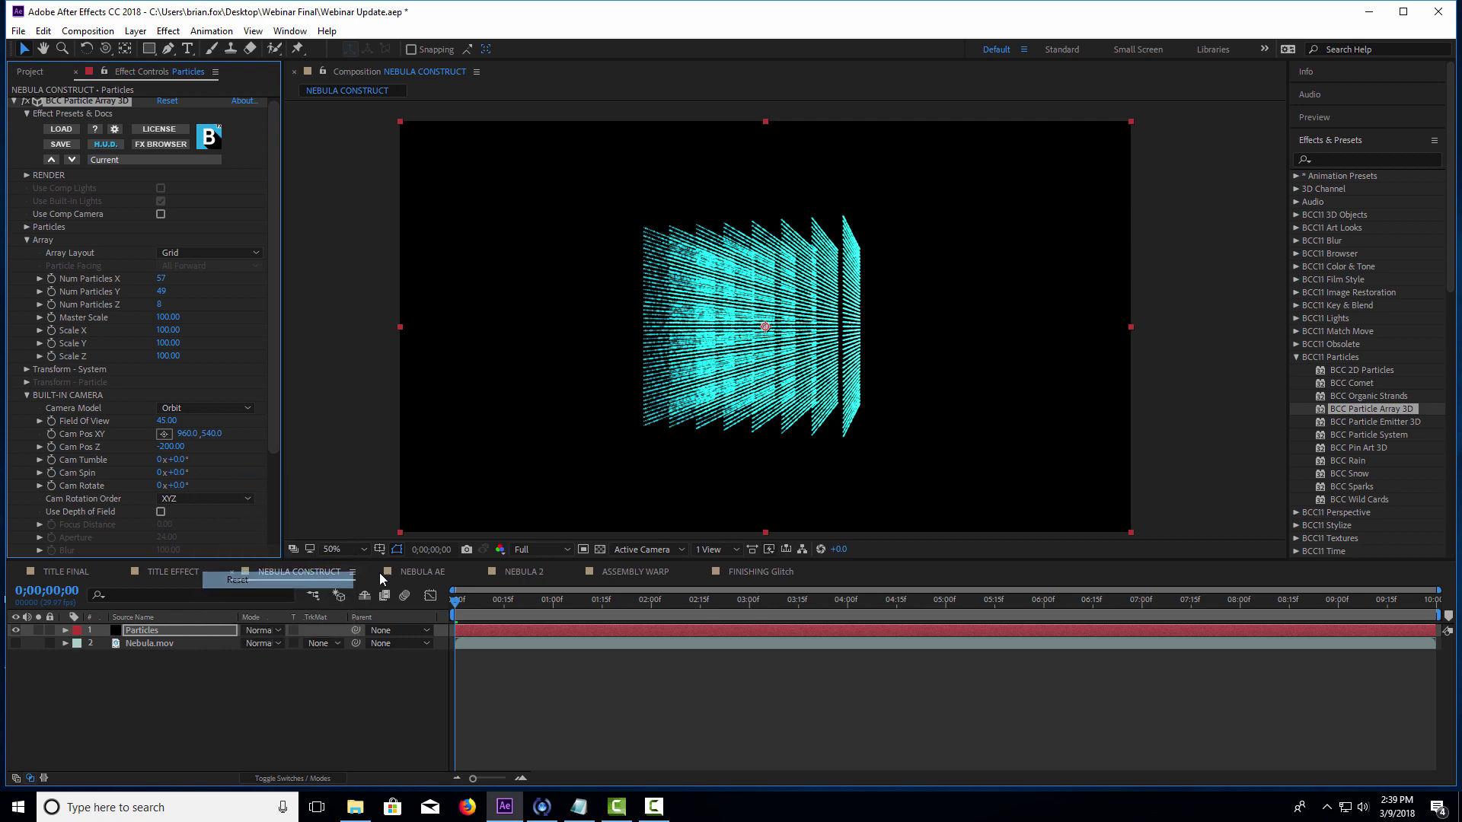
{"action": "left_click", "coordinate": [216, 411]}
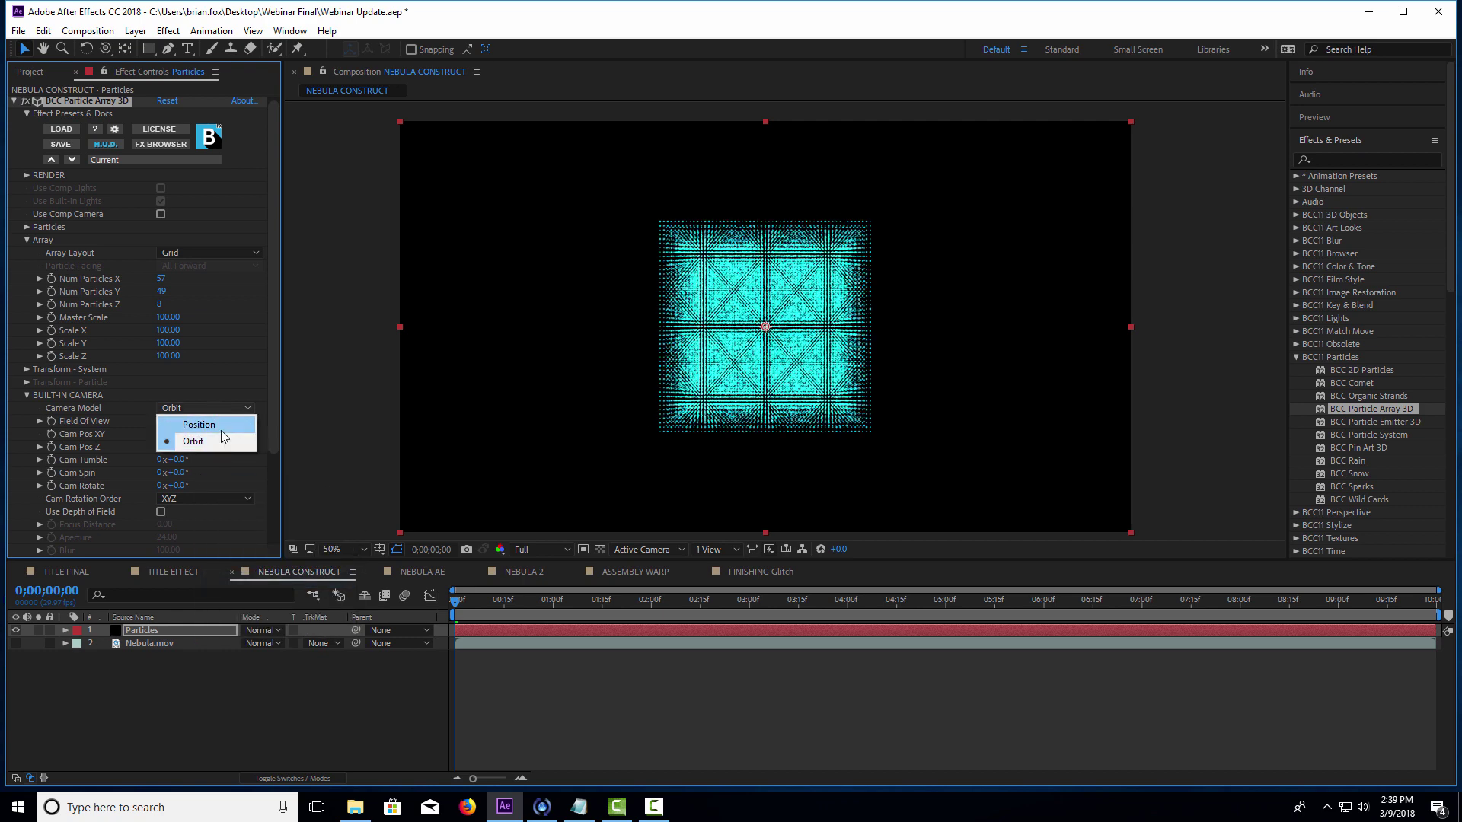
{"action": "left_click", "coordinate": [221, 431]}
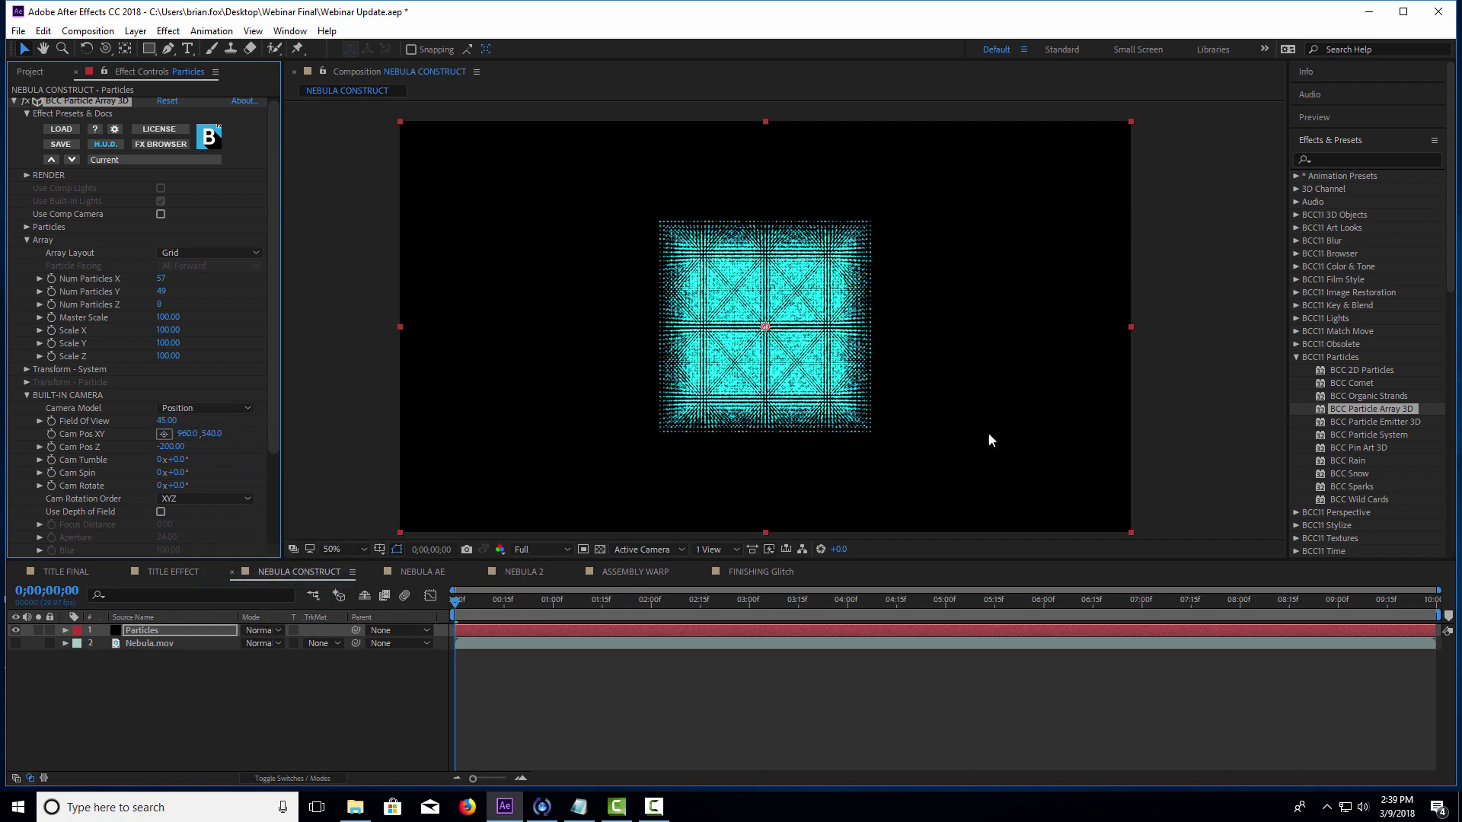
- Show Nebula.mov in place of the Particles layer for comparison, and restore the Particles layer's visibility with Nebula.mov hidden
{"action": "left_click", "coordinate": [15, 644]}
{"action": "left_click", "coordinate": [15, 630]}
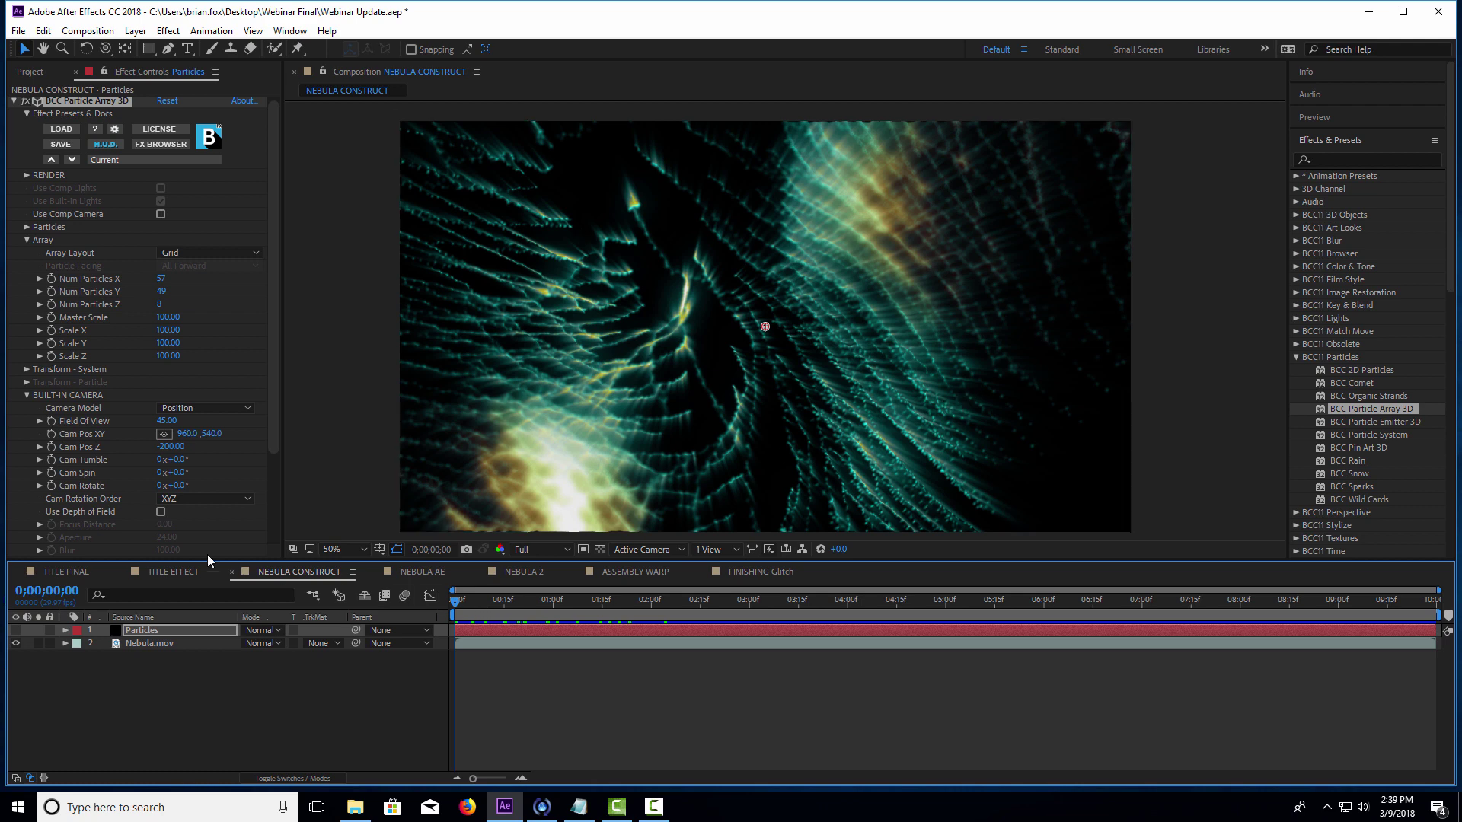
{"action": "left_click", "coordinate": [15, 631]}
{"action": "left_click", "coordinate": [15, 644]}
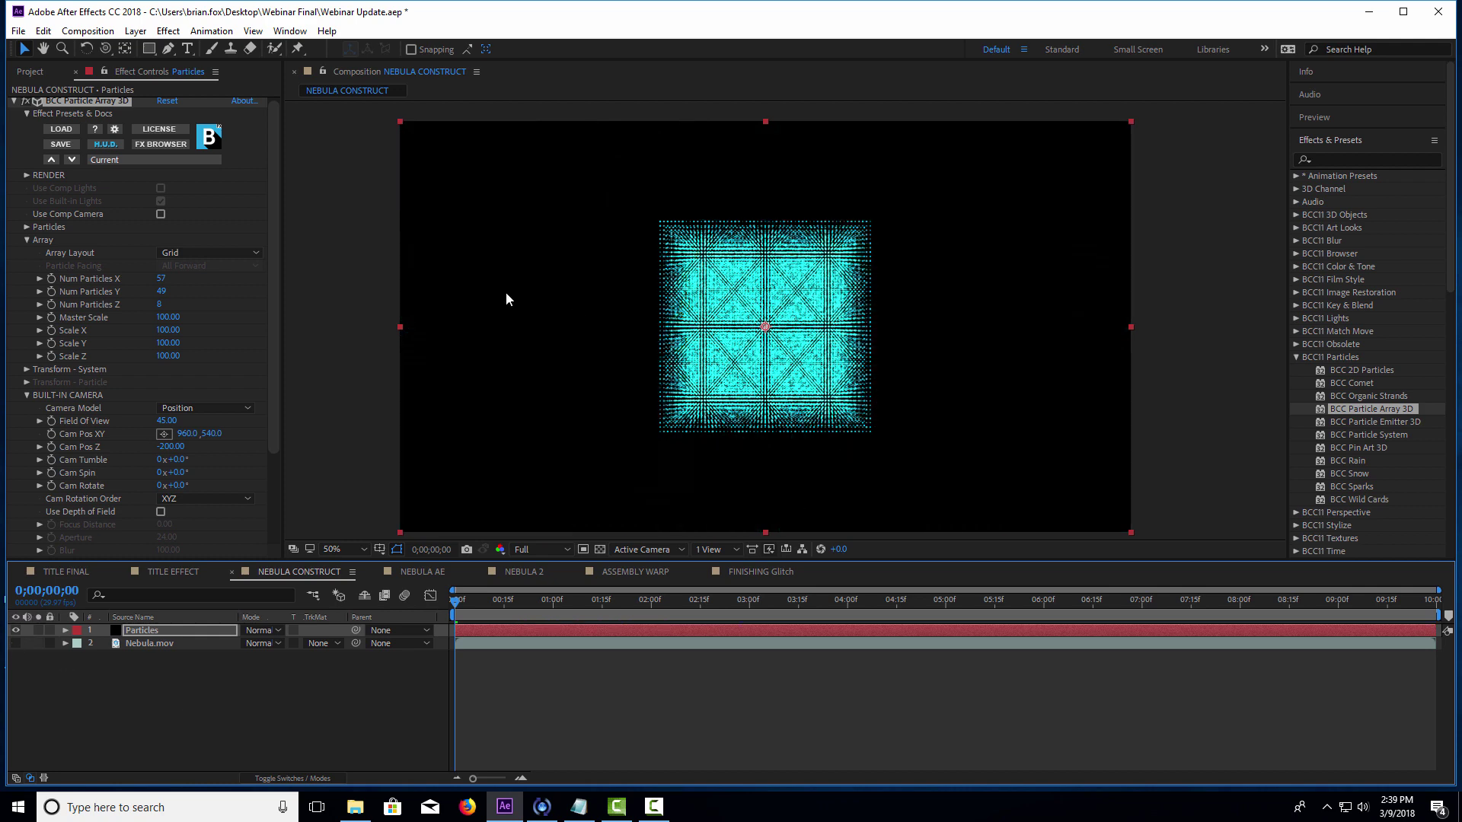
- Stretch the particle array to Scale X 299, Scale Y 331 and Scale Z 170
{"action": "left_click", "coordinate": [31, 398]}
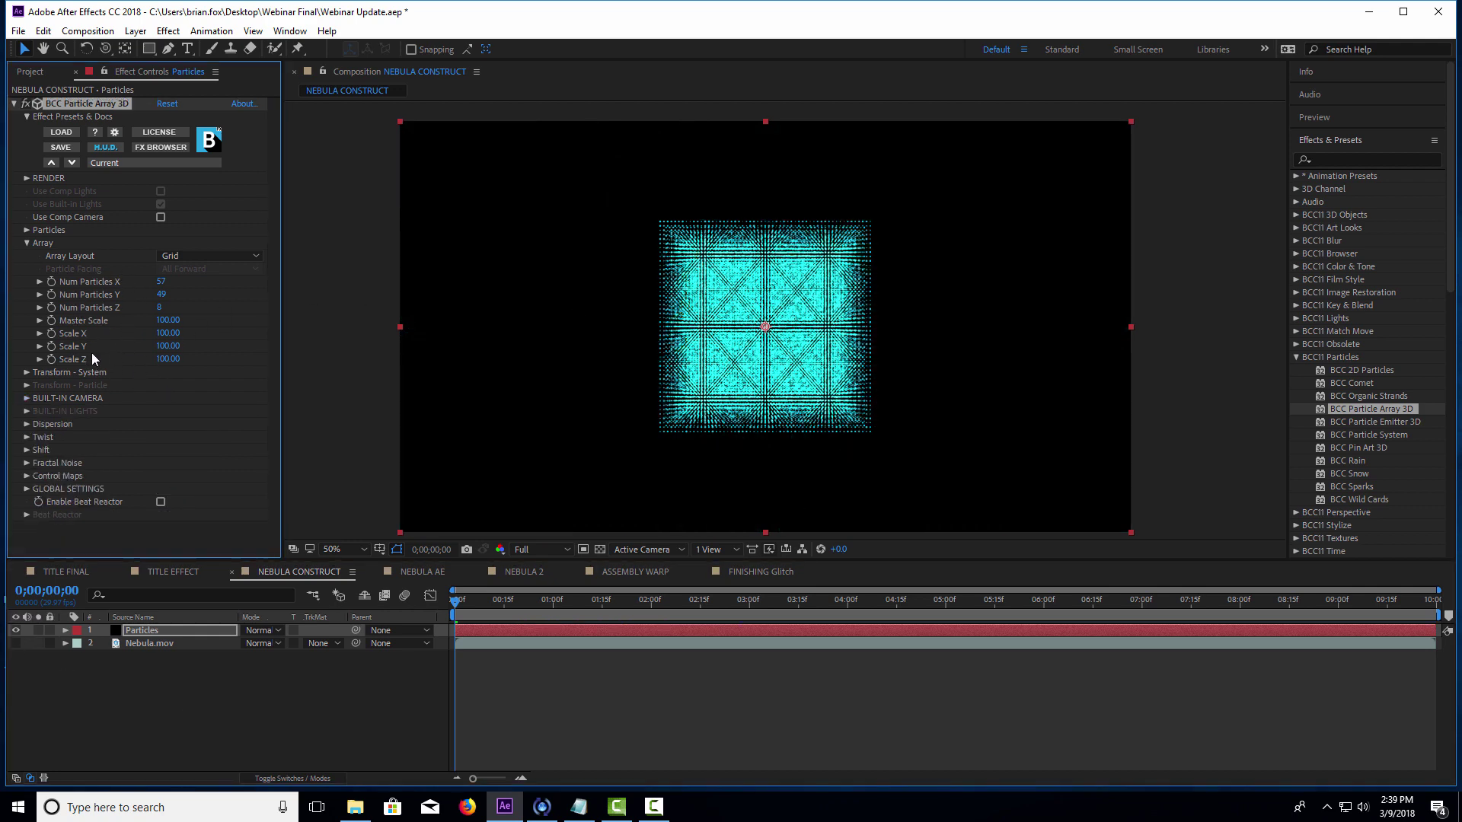
{"action": "left_click", "coordinate": [71, 333]}
{"action": "left_click_drag", "start_coordinate": [169, 335], "coordinate": [290, 330]}
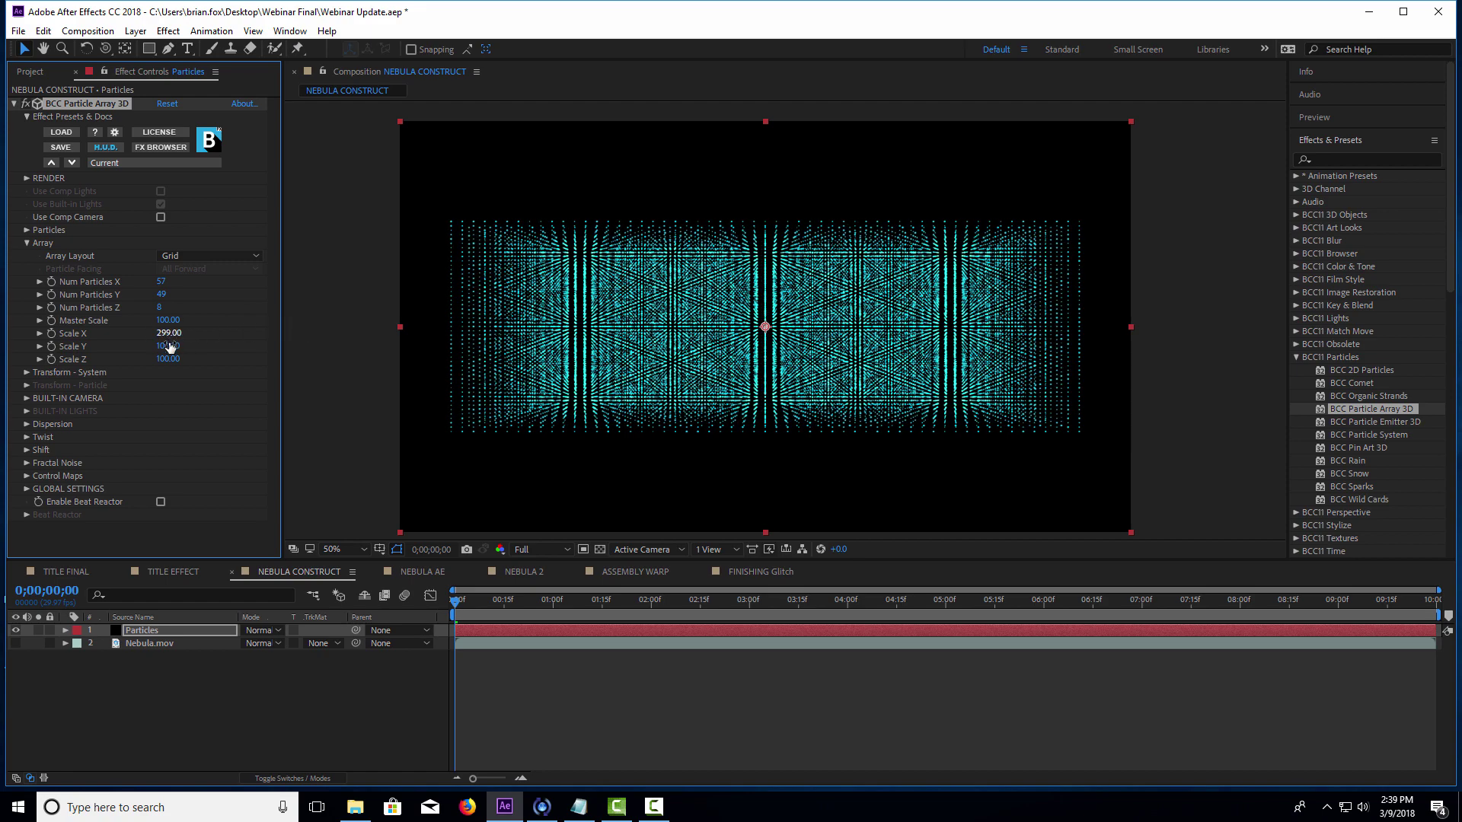
{"action": "left_click_drag", "start_coordinate": [169, 346], "coordinate": [330, 331]}
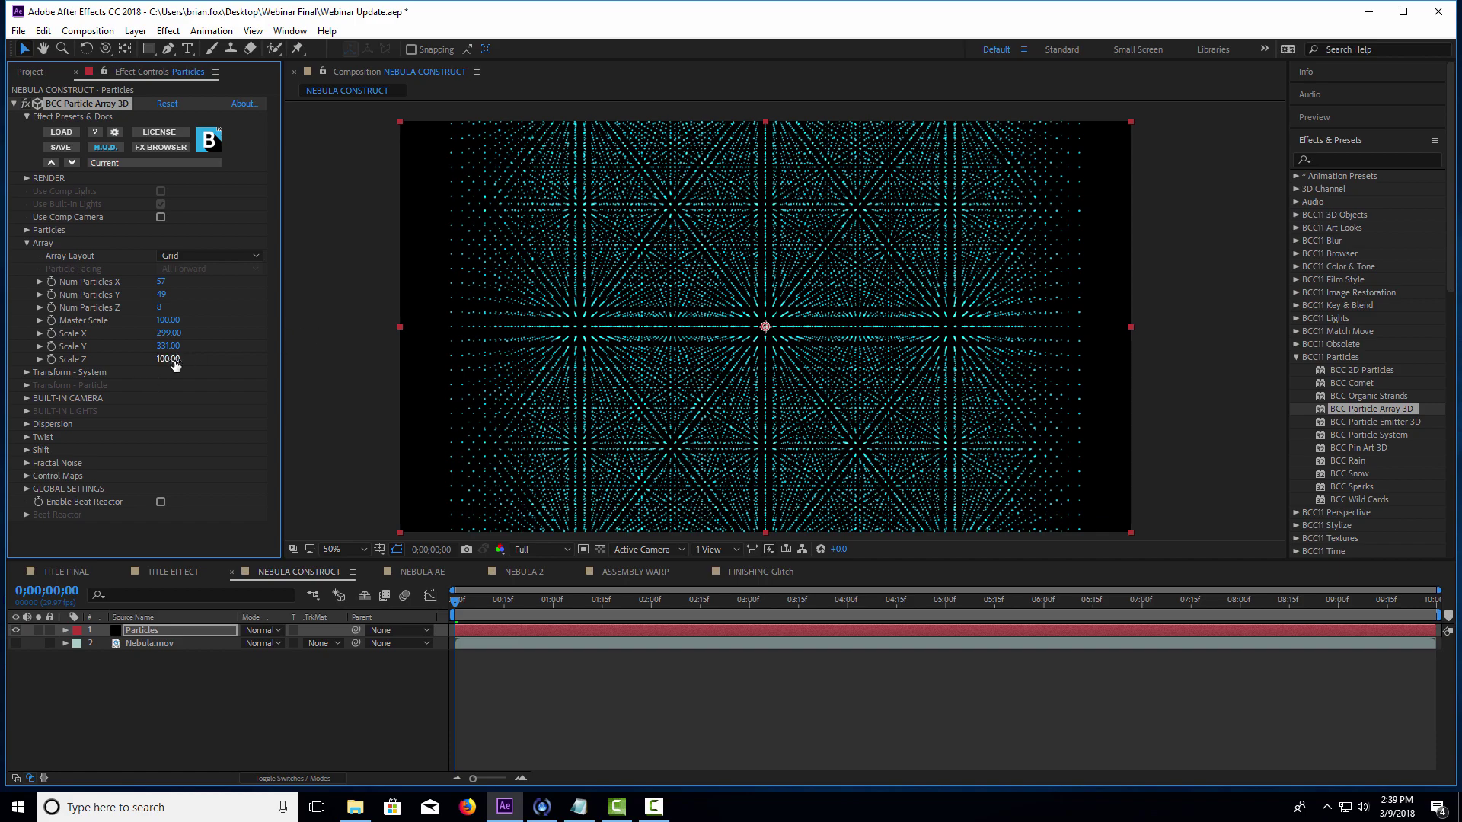
{"action": "left_click_drag", "start_coordinate": [168, 358], "coordinate": [217, 357]}
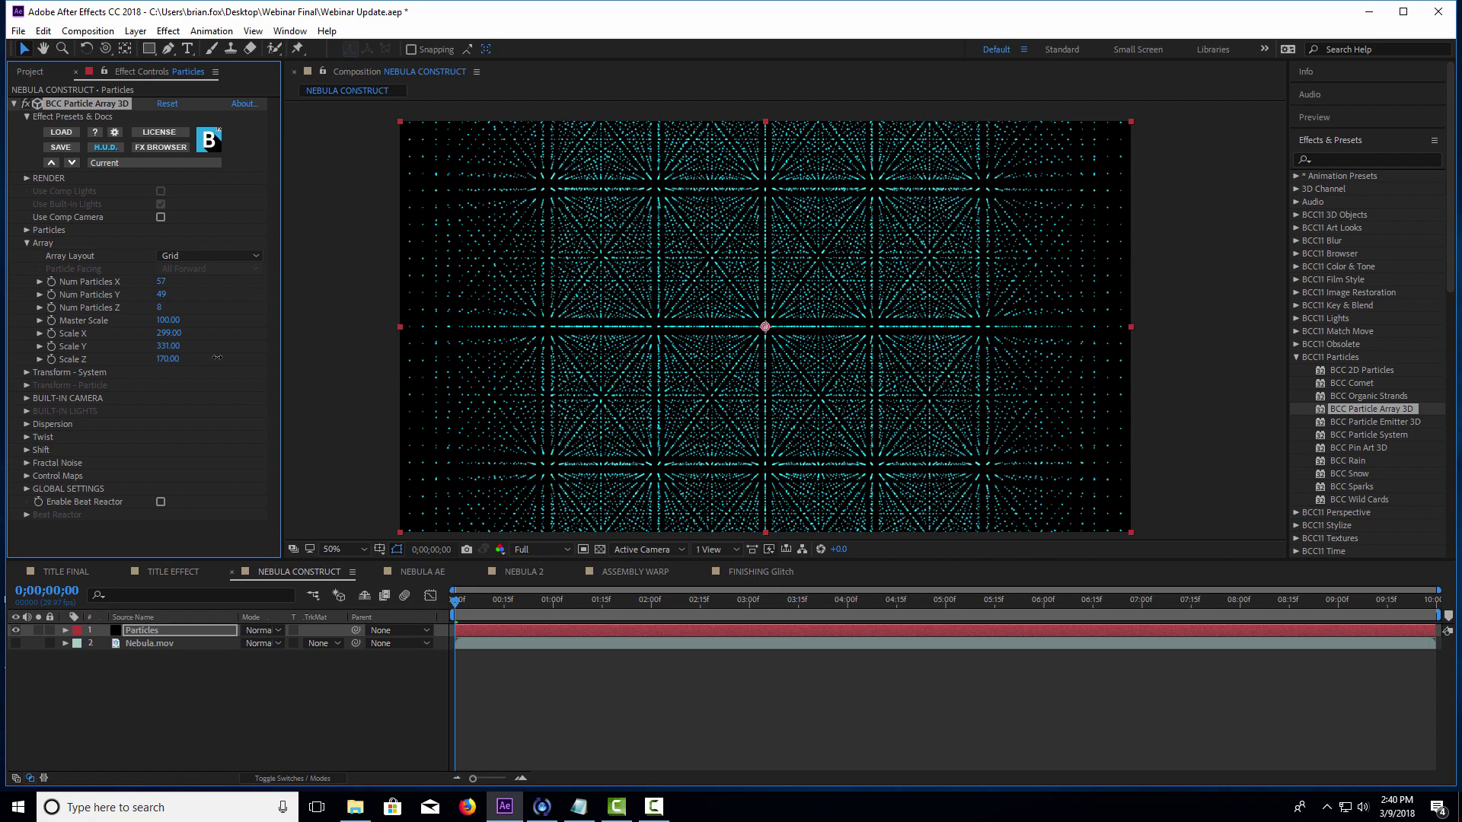
- Set the array's Master Scale to 171, Scale Y to 471 and Scale Z to 245, and reset Scale X to 100
{"action": "left_click_drag", "start_coordinate": [174, 314], "coordinate": [194, 355]}
{"action": "right_click", "coordinate": [189, 332]}
{"action": "left_click", "coordinate": [242, 436]}
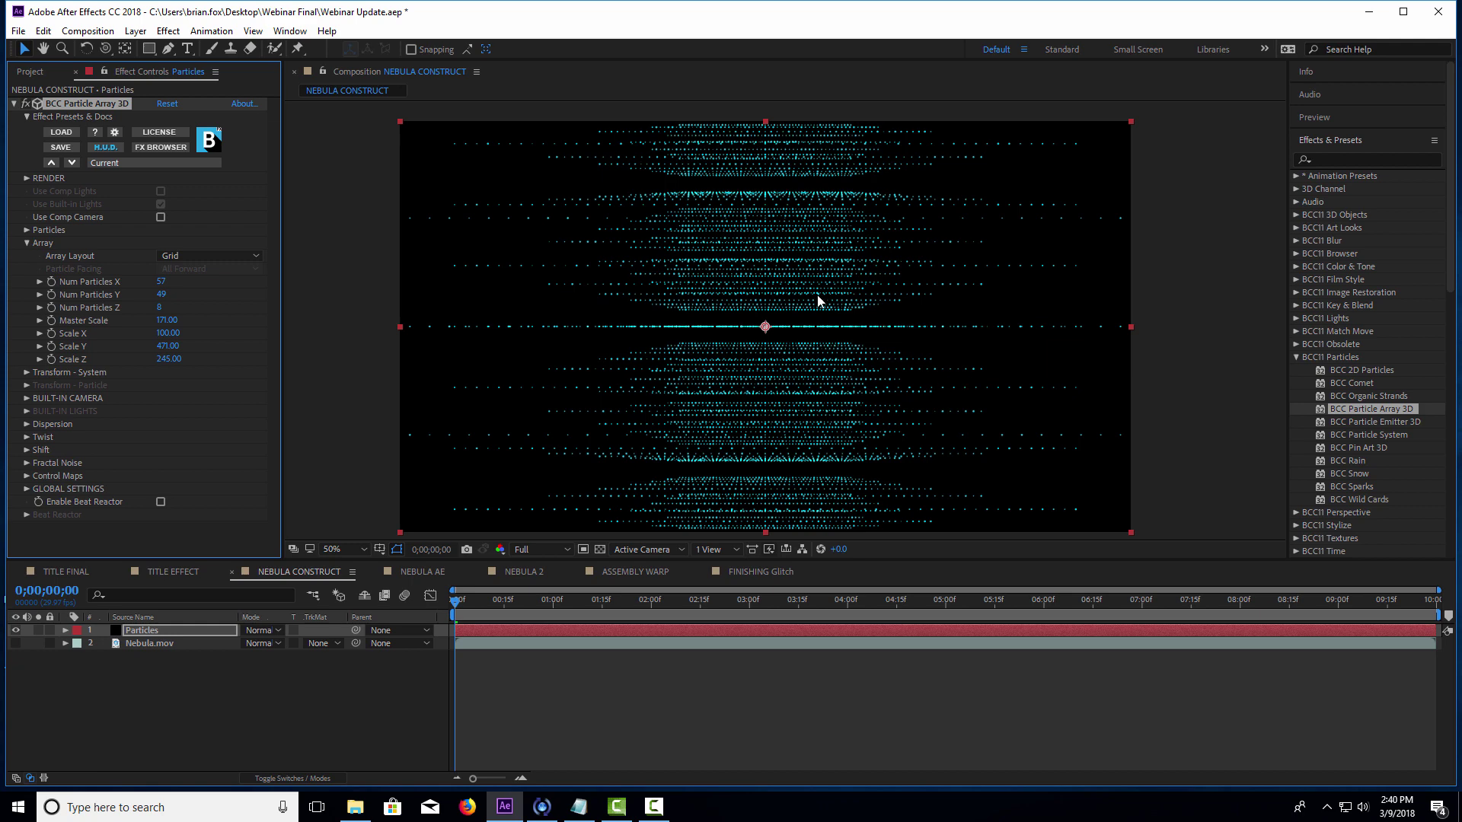
{"action": "left_click", "coordinate": [27, 243]}
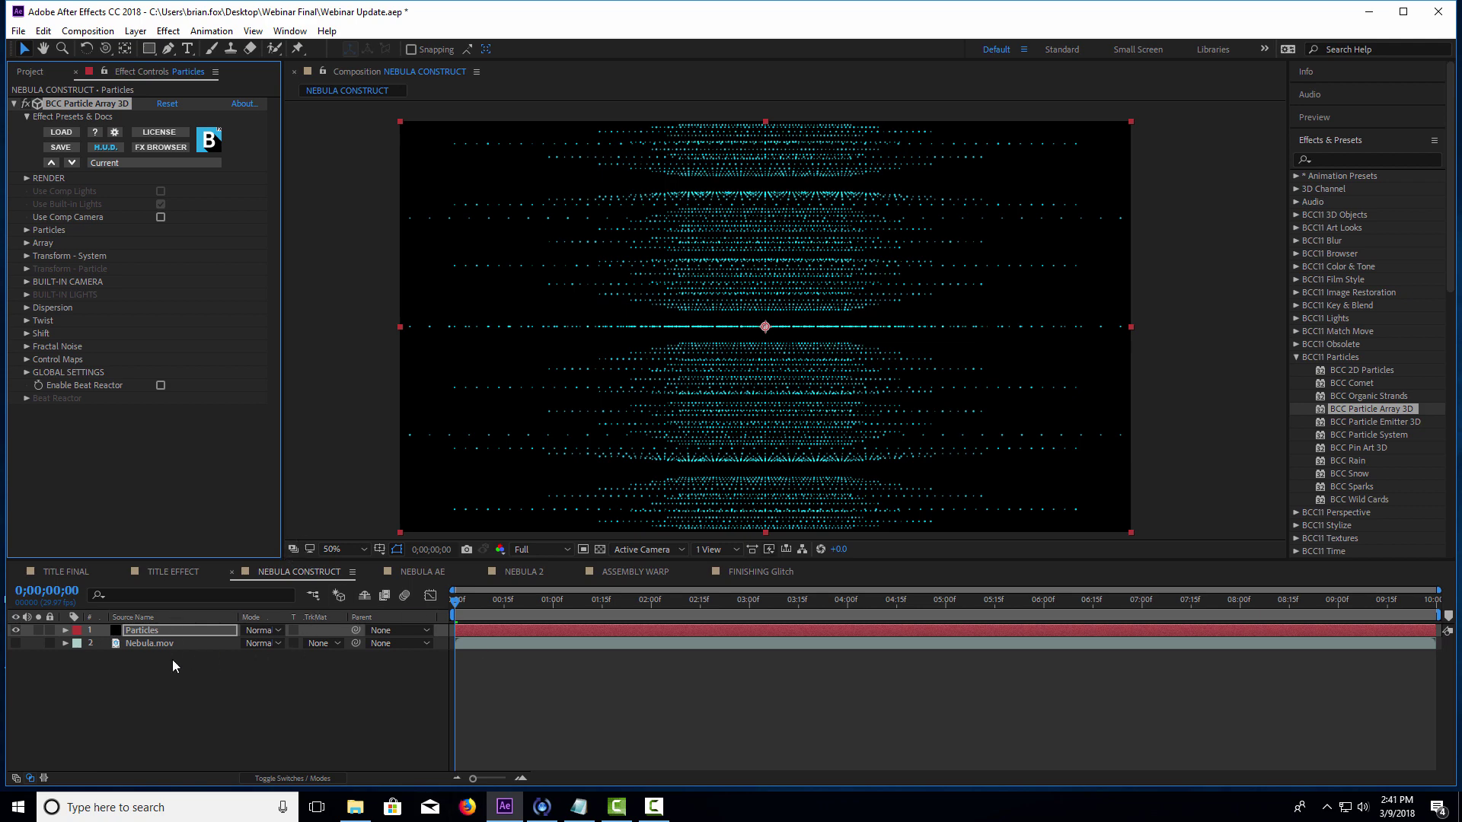
- Show Nebula.mov with the Particles layer hidden and scrub its motion to 0;00;02;26
{"action": "left_click", "coordinate": [16, 631]}
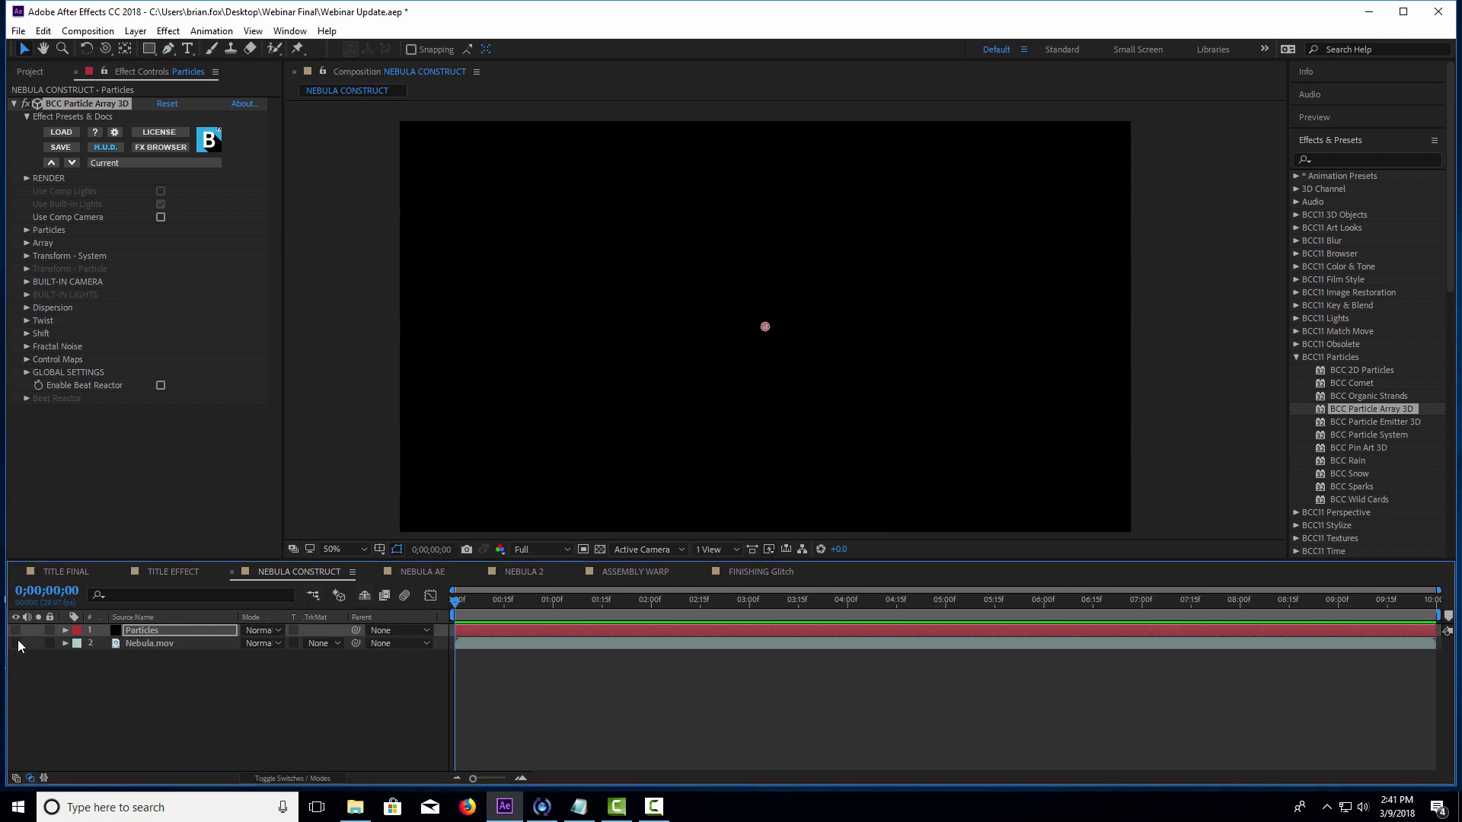
{"action": "left_click", "coordinate": [16, 643]}
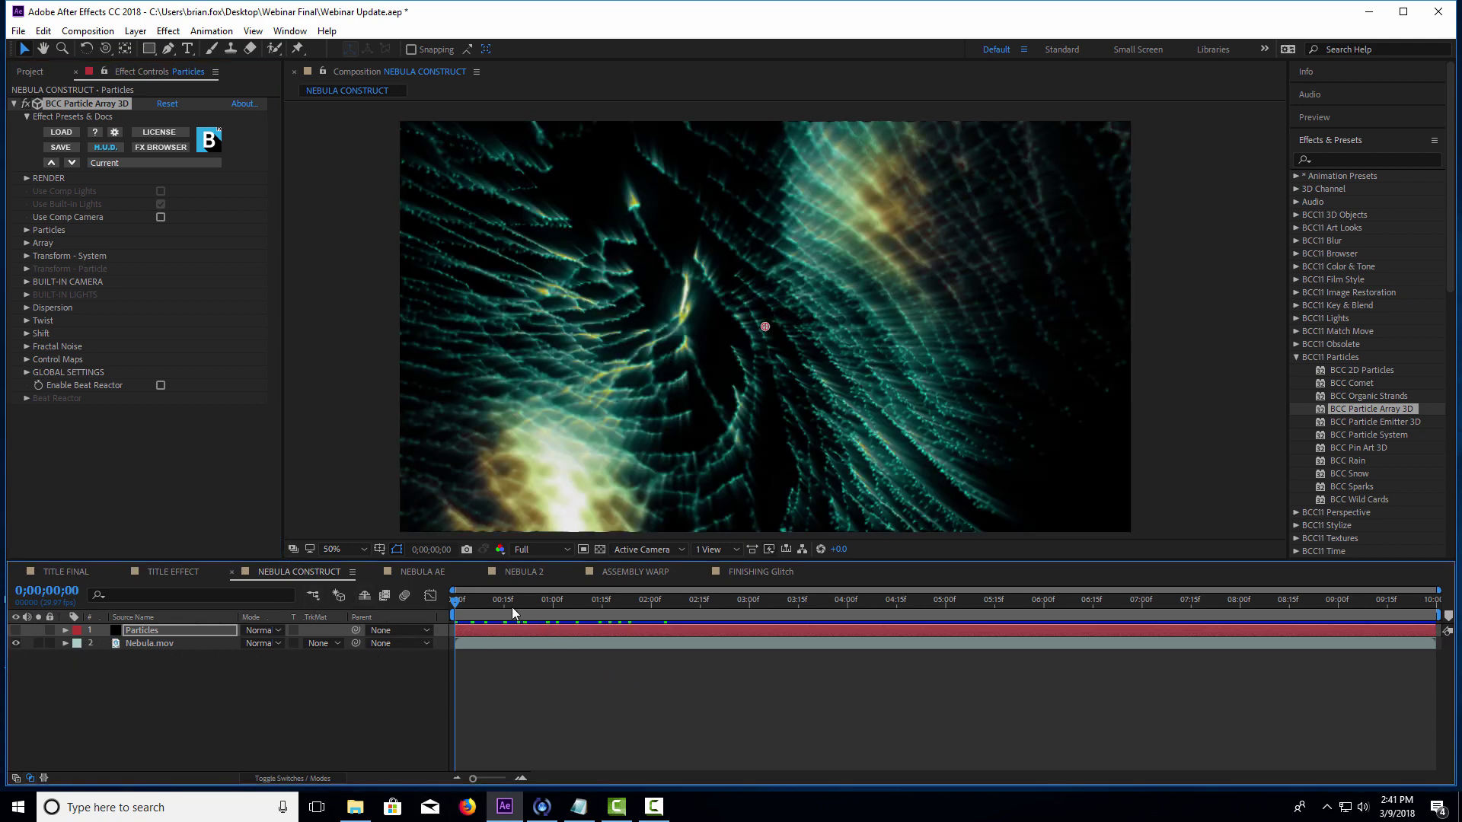
{"action": "left_click_drag", "start_coordinate": [481, 604], "coordinate": [690, 619]}
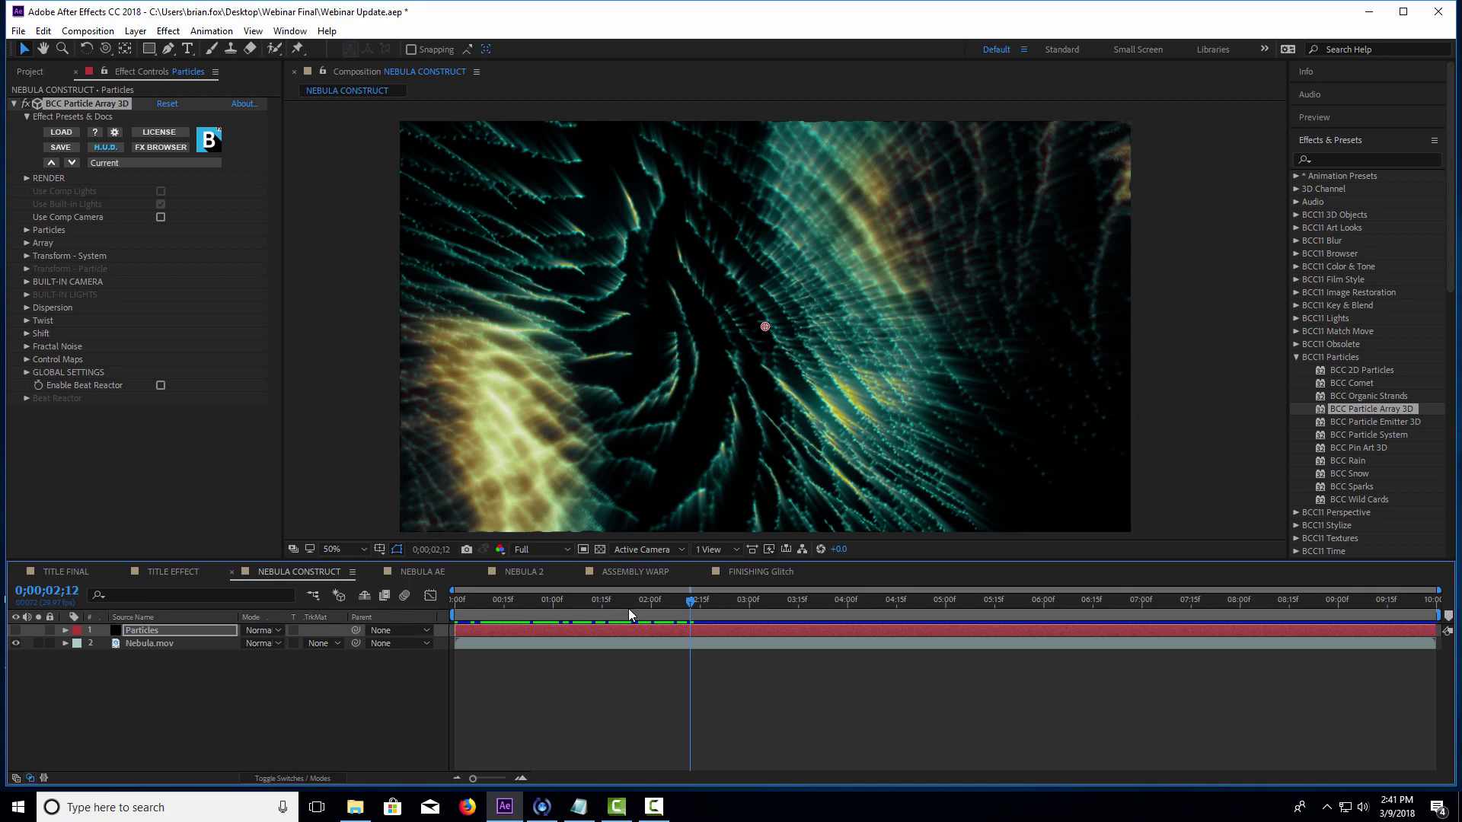
{"action": "left_click_drag", "start_coordinate": [628, 610], "coordinate": [737, 606]}
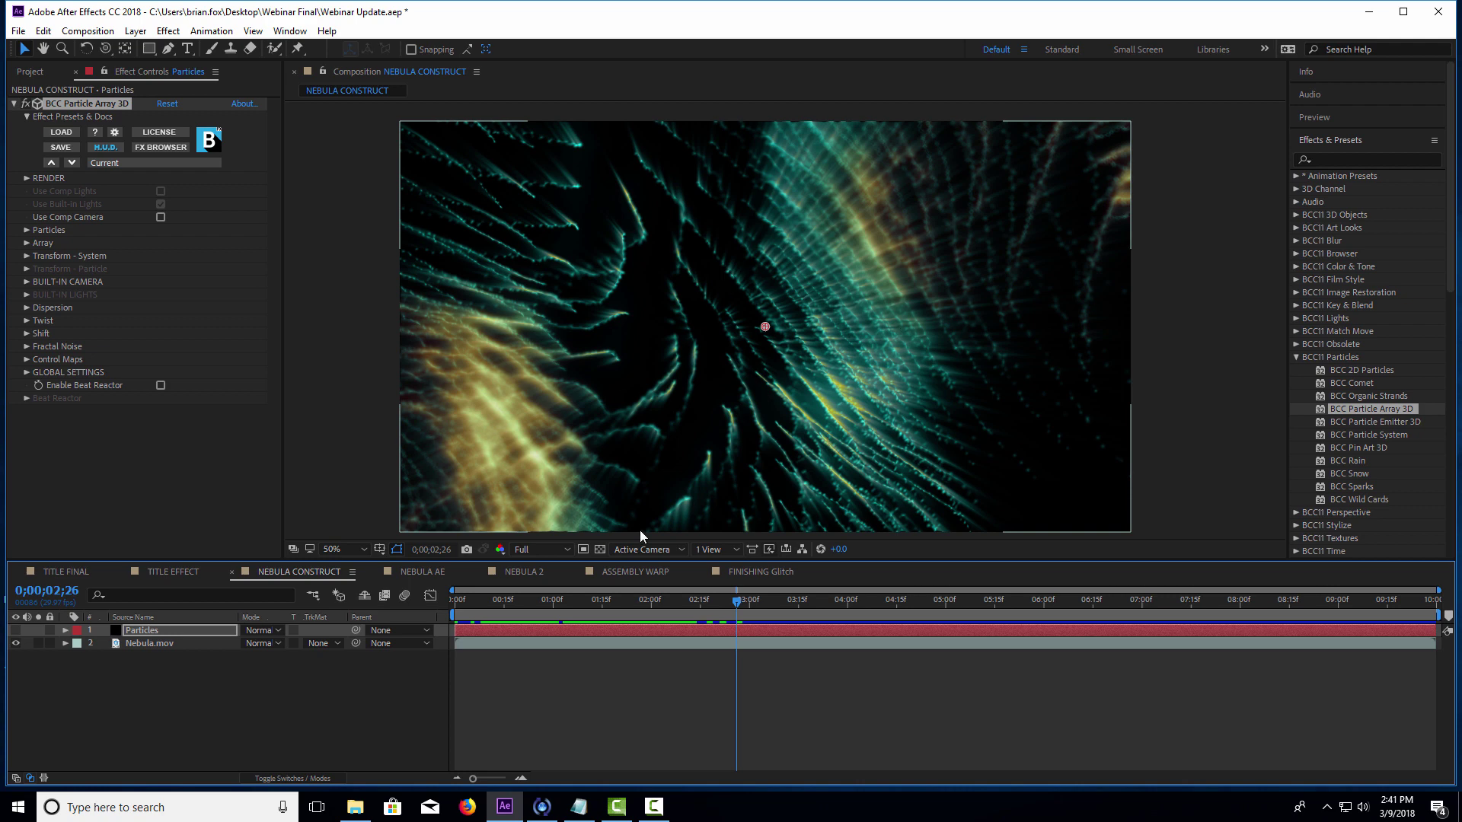
- Hide Nebula.mov, show the Particles layer again, and set the particle array's Disperse Master to 19
{"action": "left_click", "coordinate": [15, 643]}
{"action": "left_click", "coordinate": [15, 631]}
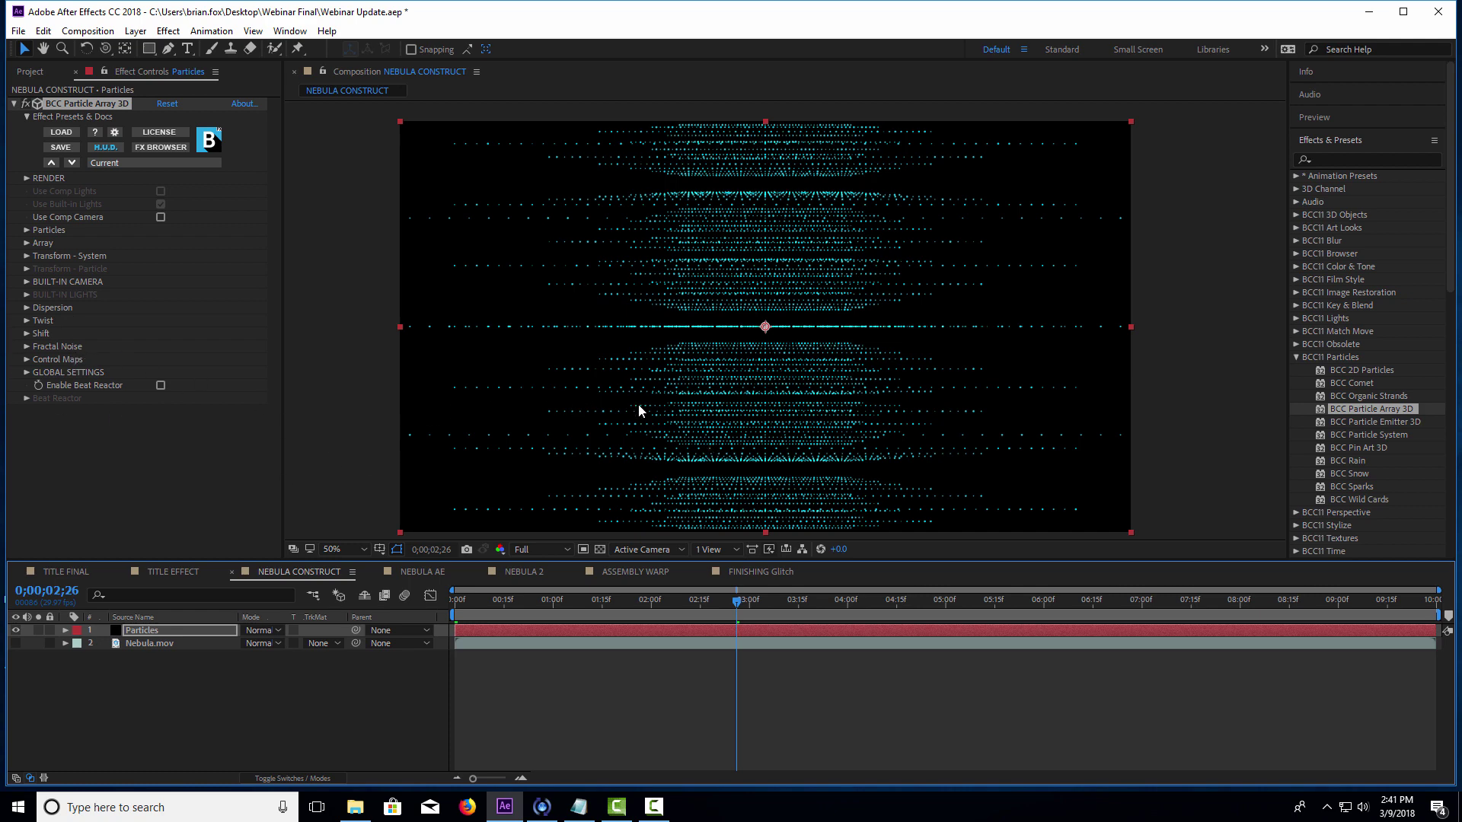
{"action": "left_click", "coordinate": [27, 307]}
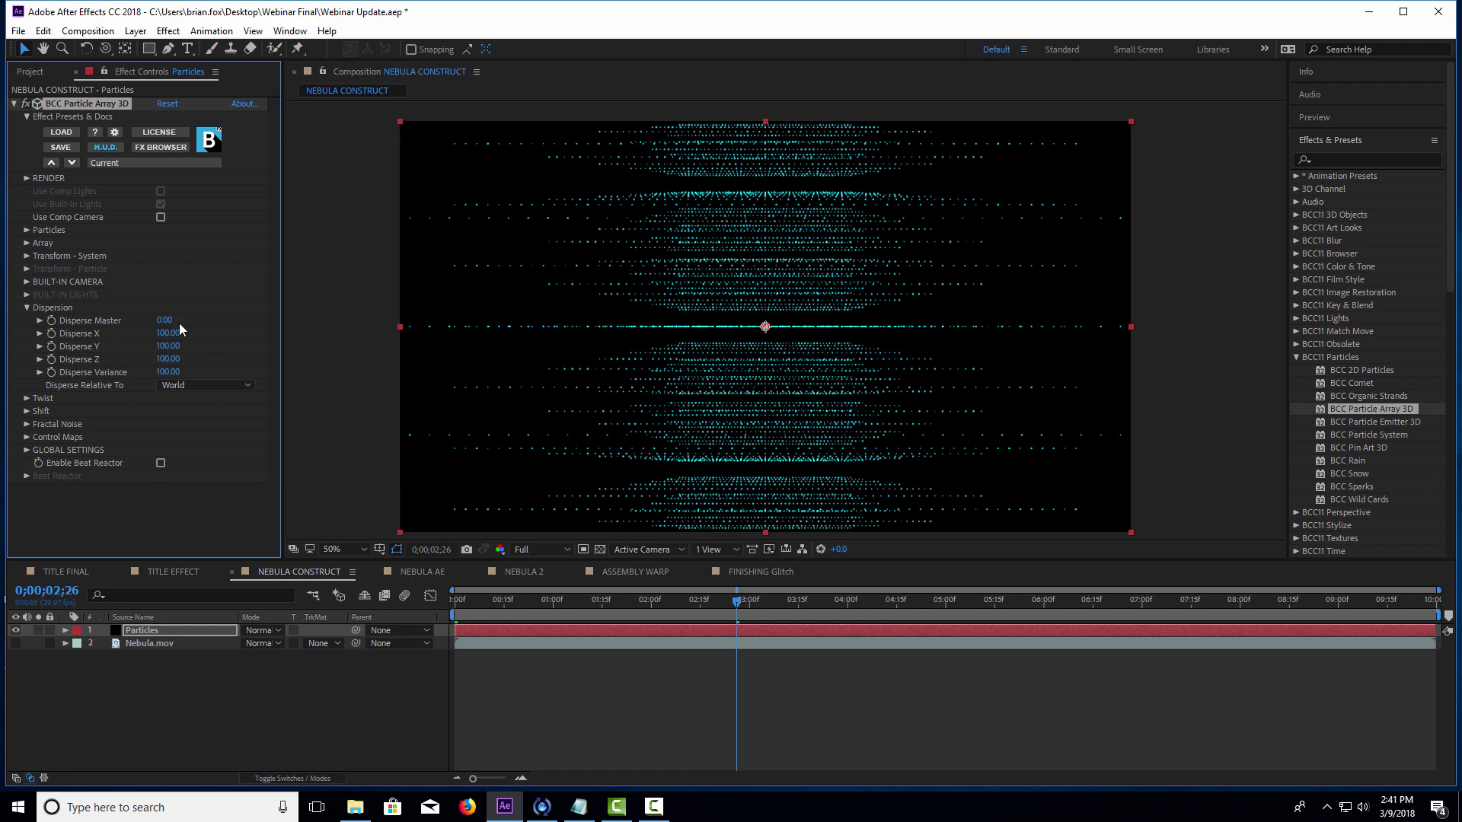
{"action": "left_click_drag", "start_coordinate": [165, 321], "coordinate": [194, 329]}
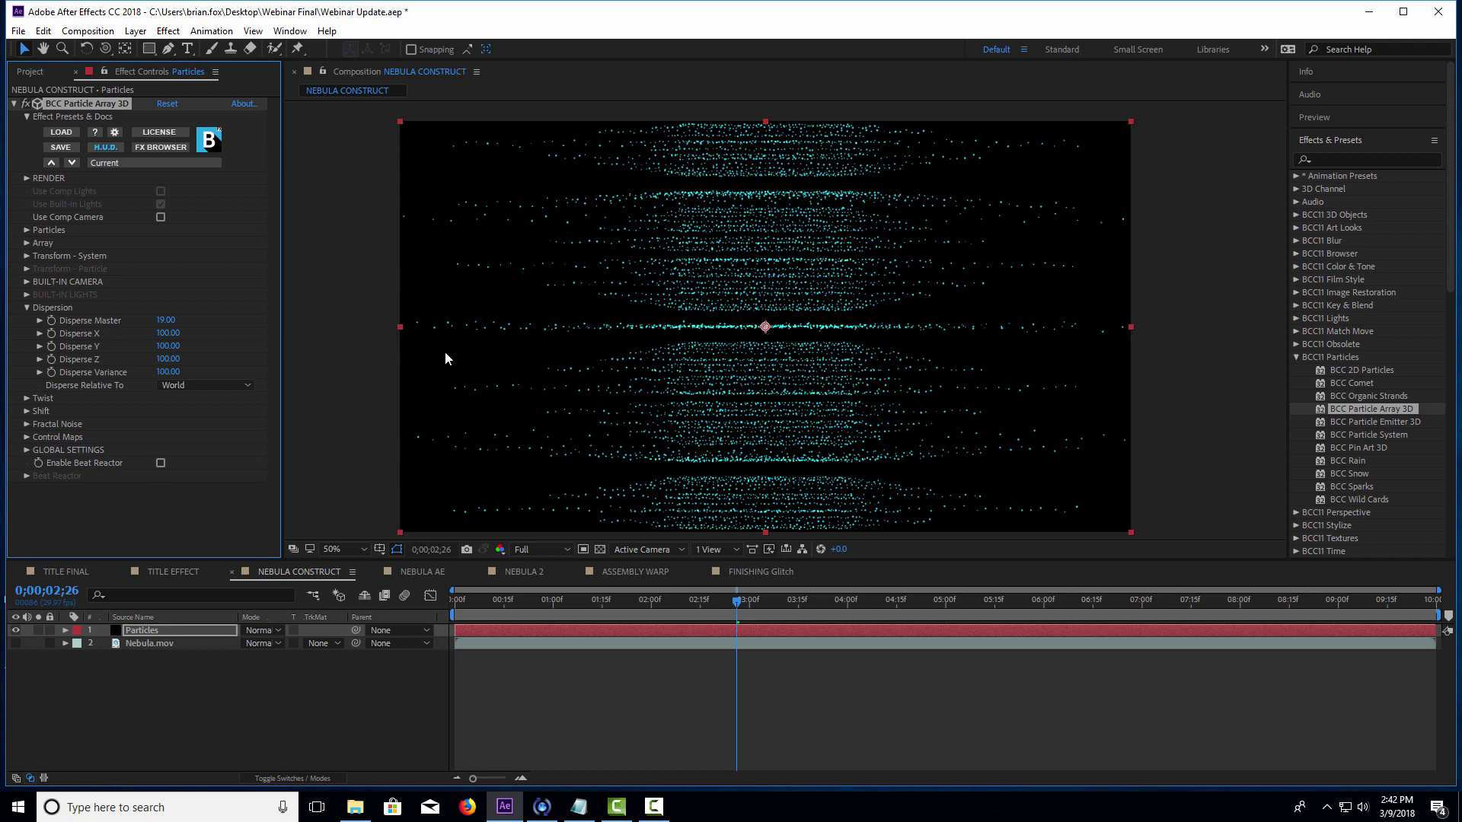
{"action": "left_click", "coordinate": [26, 308]}
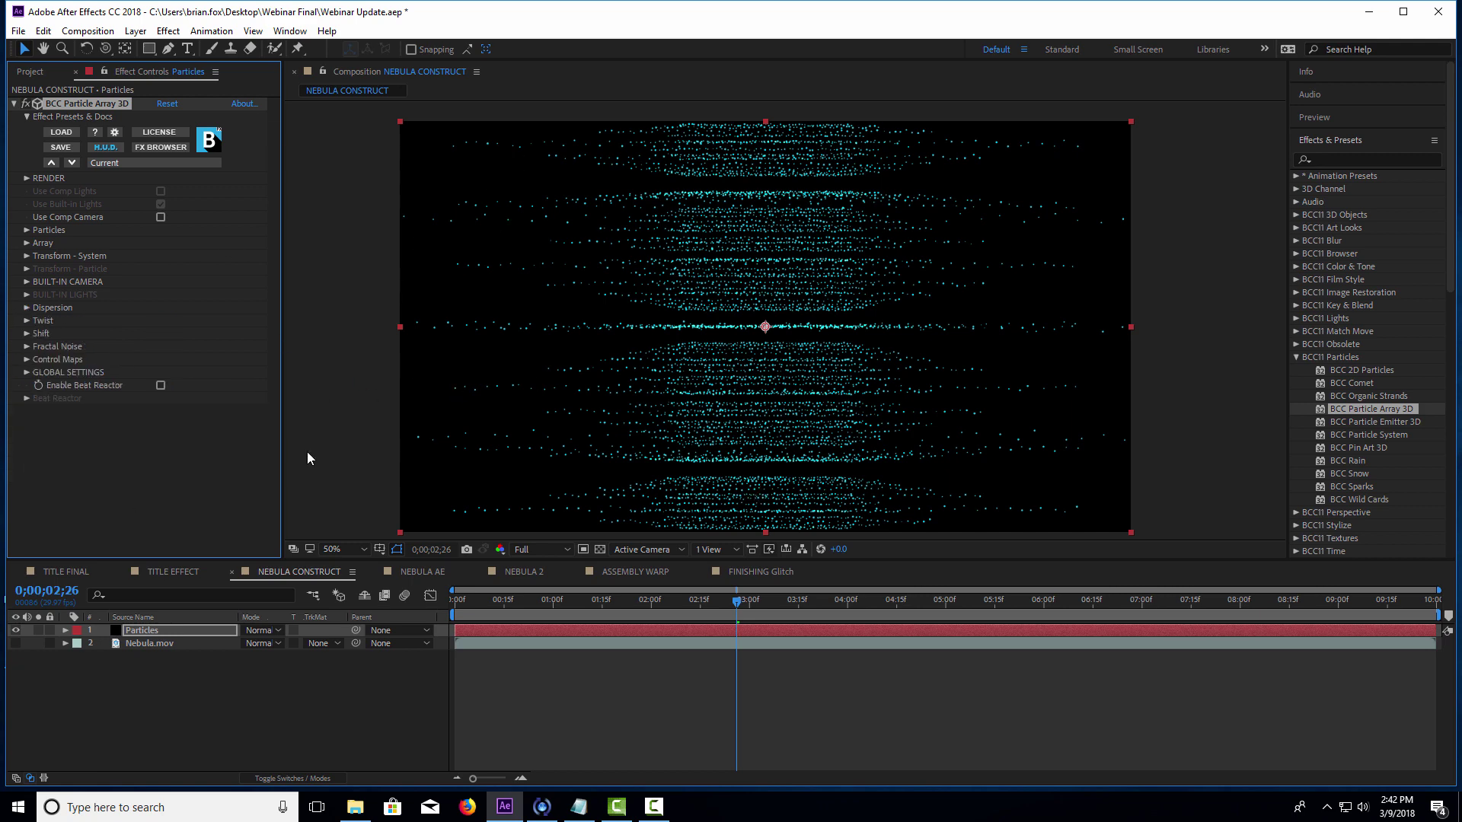
- Twist the particle array about the X axis with a Twist Angle of 167°
{"action": "left_click", "coordinate": [25, 322]}
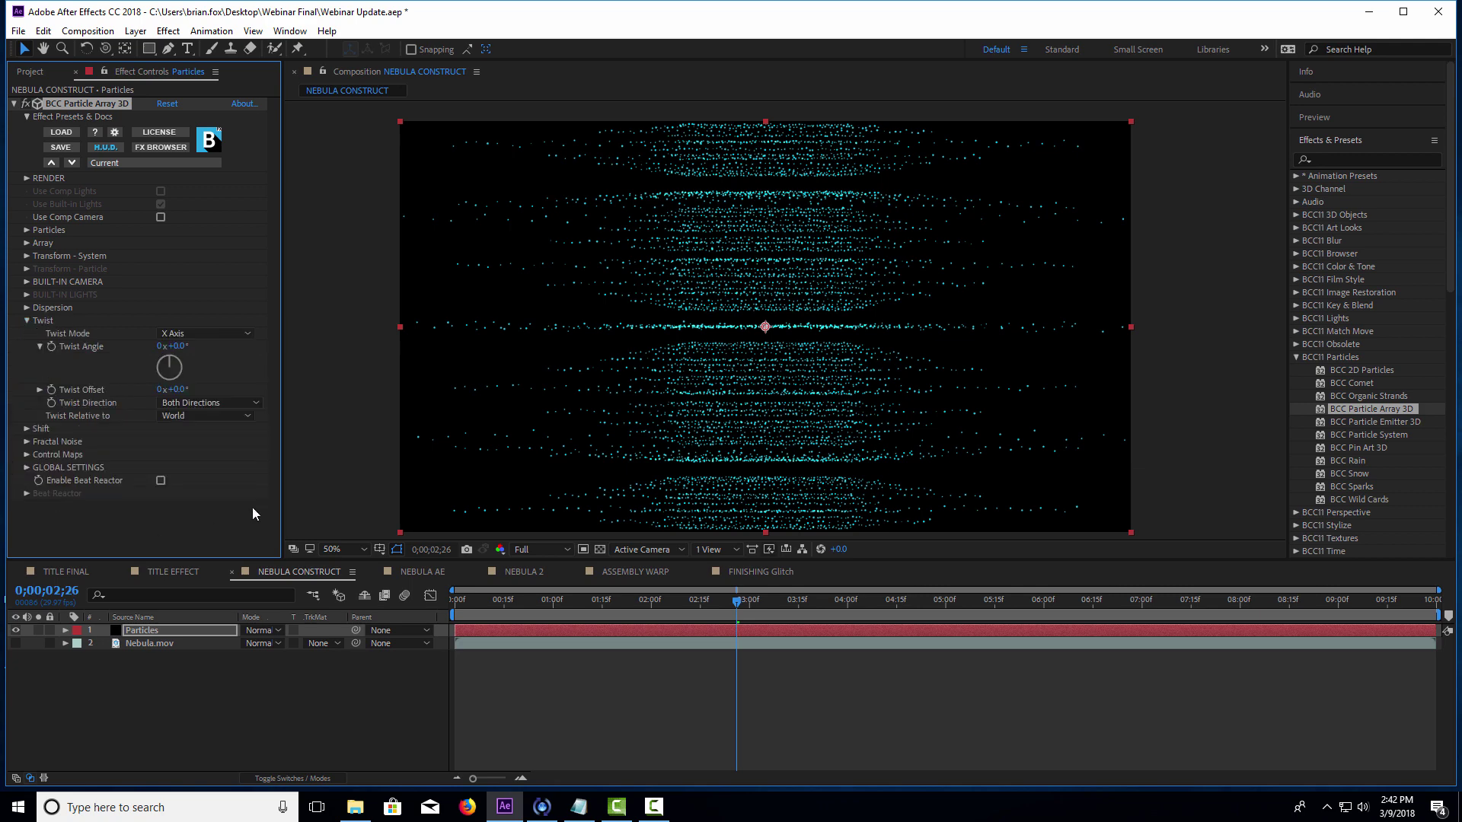
{"action": "mouse_move", "coordinate": [175, 346]}
{"action": "left_mouse_down"}
{"action": "mouse_move", "coordinate": [198, 335]}
{"action": "mouse_move", "coordinate": [181, 344]}
{"action": "left_mouse_up"}
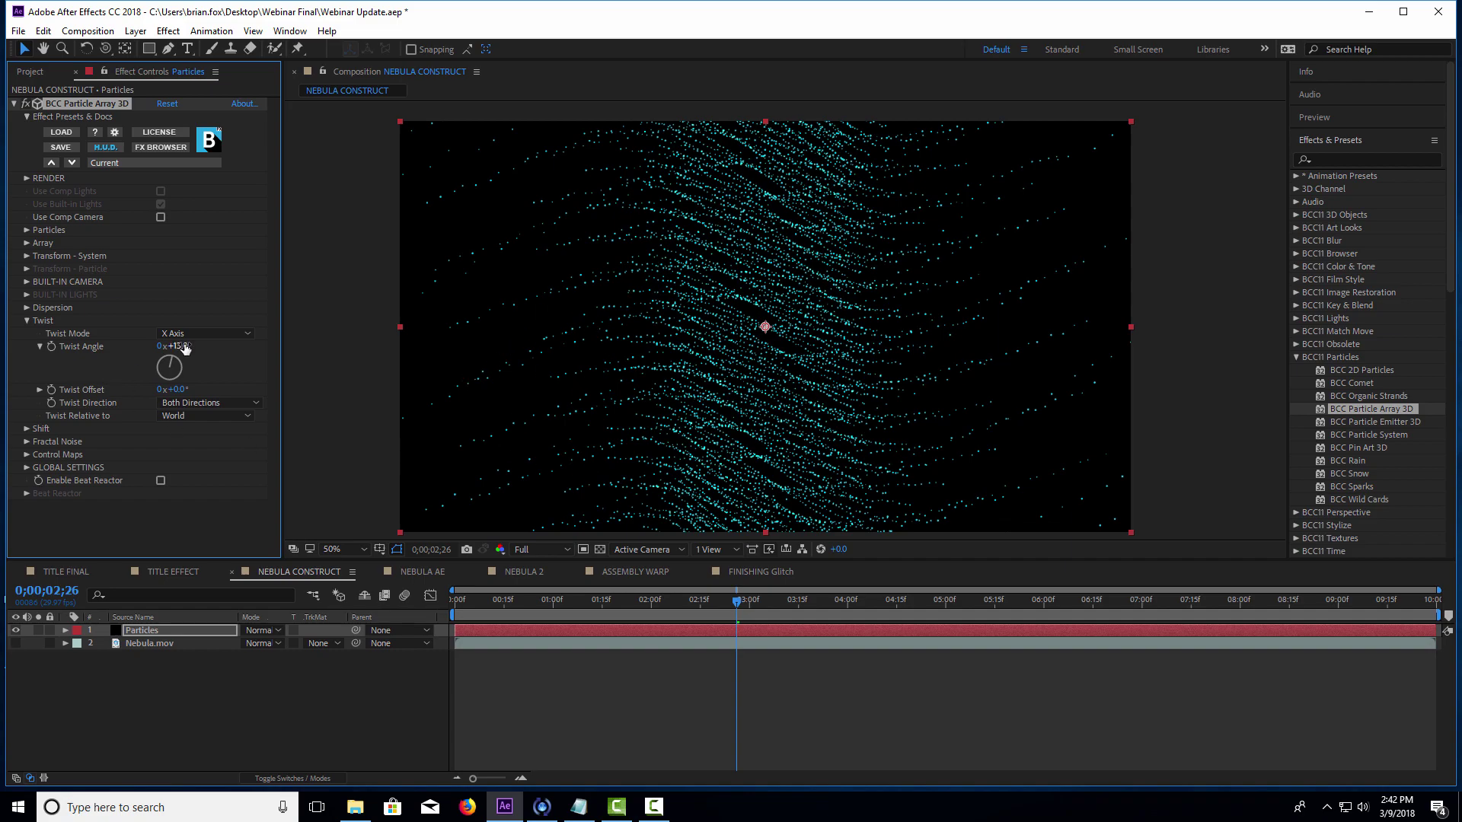
{"action": "left_click_drag", "start_coordinate": [181, 345], "coordinate": [284, 332]}
- Compare the Y Axis and Z Axis twist modes and keep the array's Twist Mode on Y Axis
{"action": "left_click", "coordinate": [229, 336]}
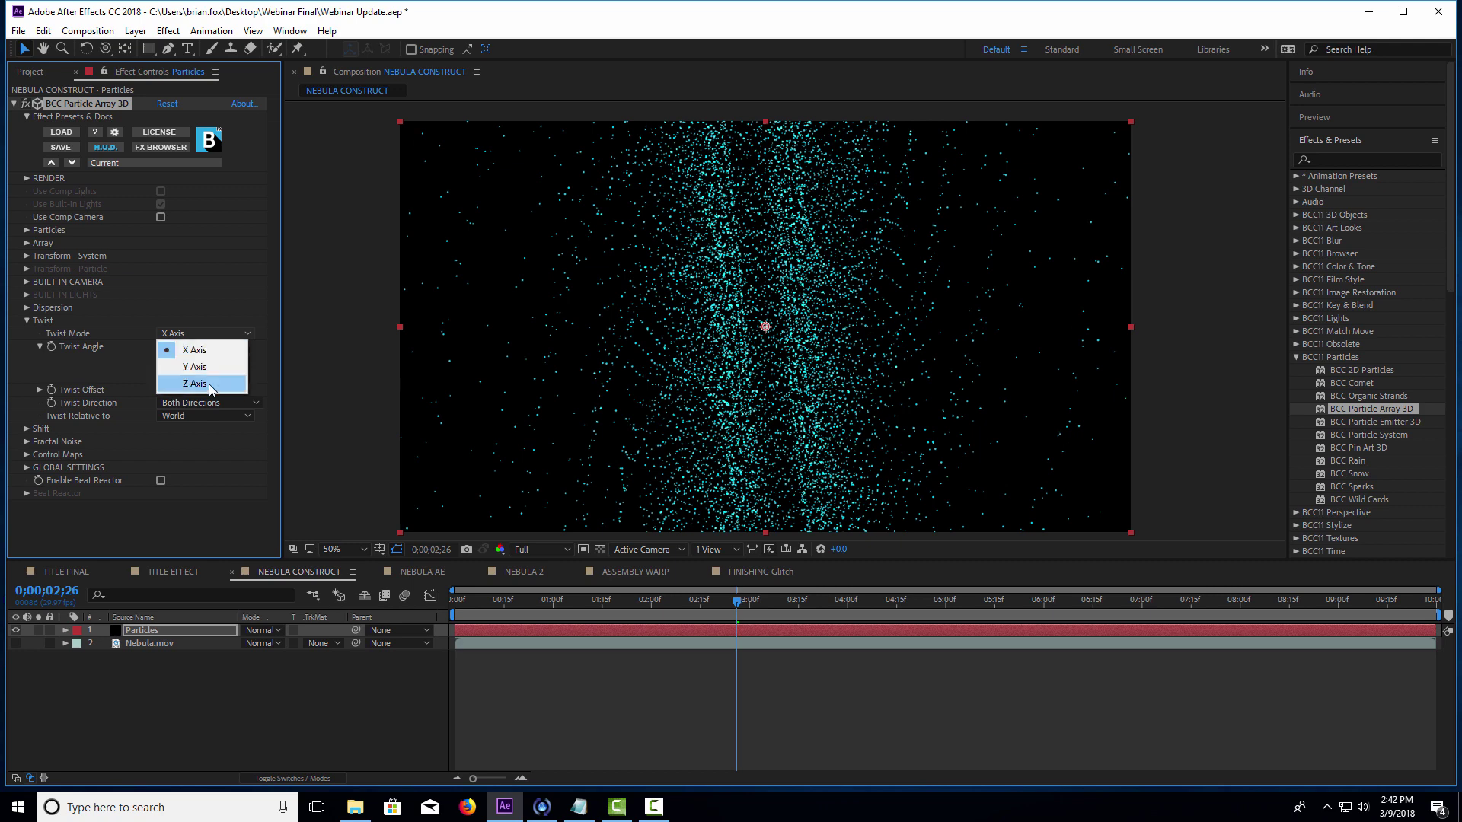
{"action": "left_click", "coordinate": [212, 373]}
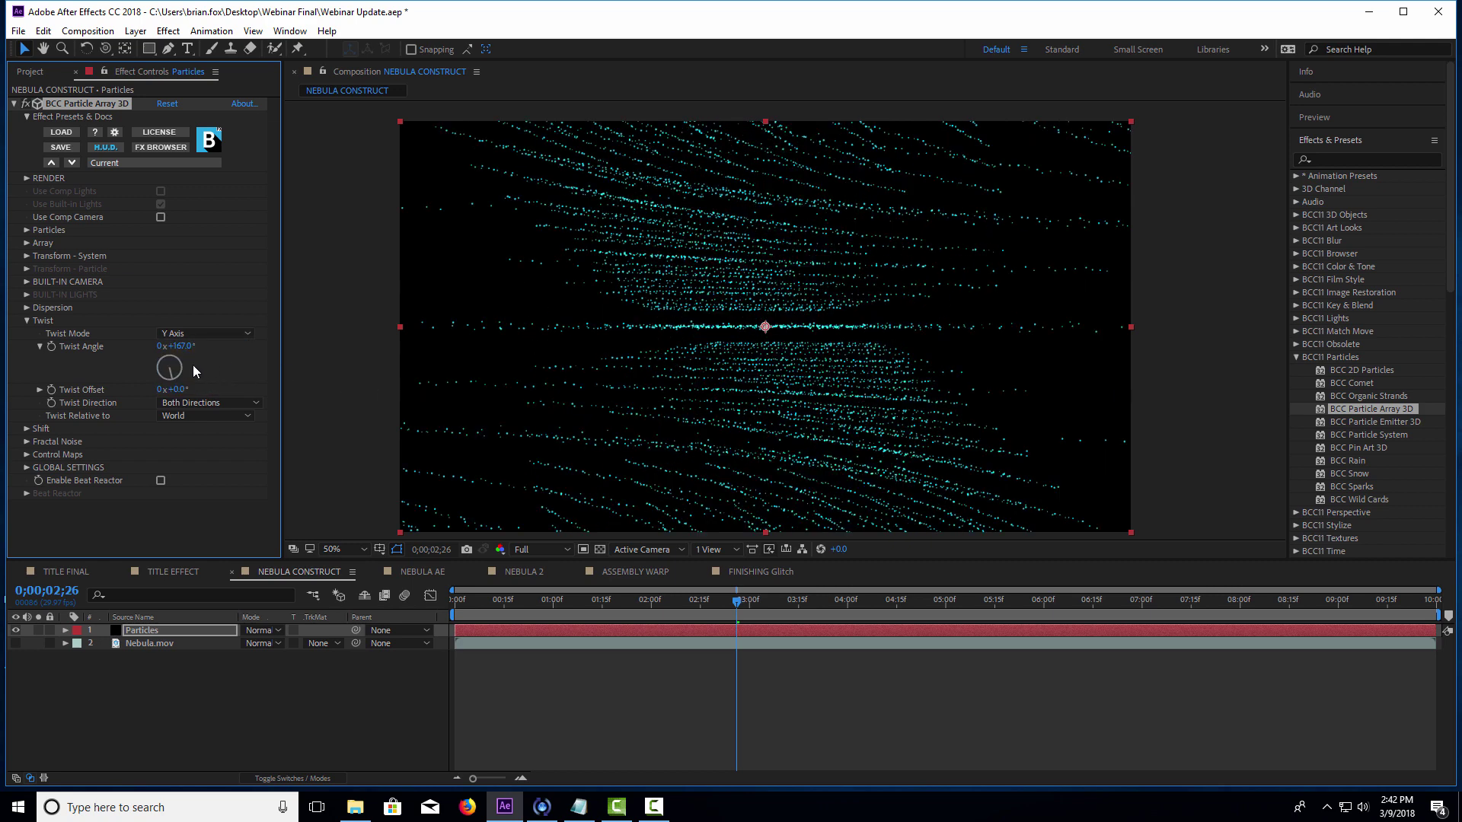
{"action": "left_click", "coordinate": [202, 333]}
{"action": "left_click", "coordinate": [204, 385]}
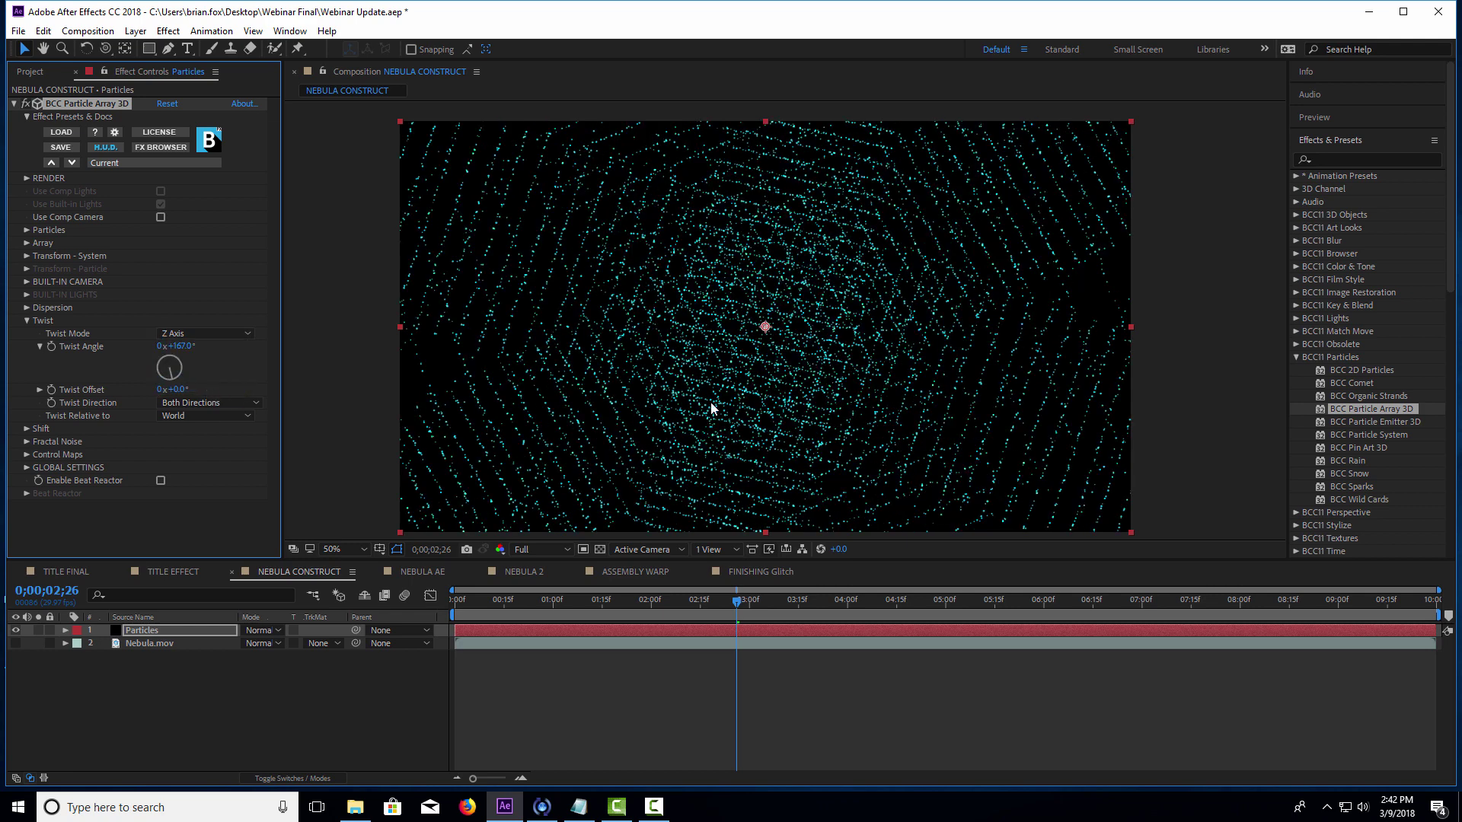
{"action": "left_click", "coordinate": [245, 333]}
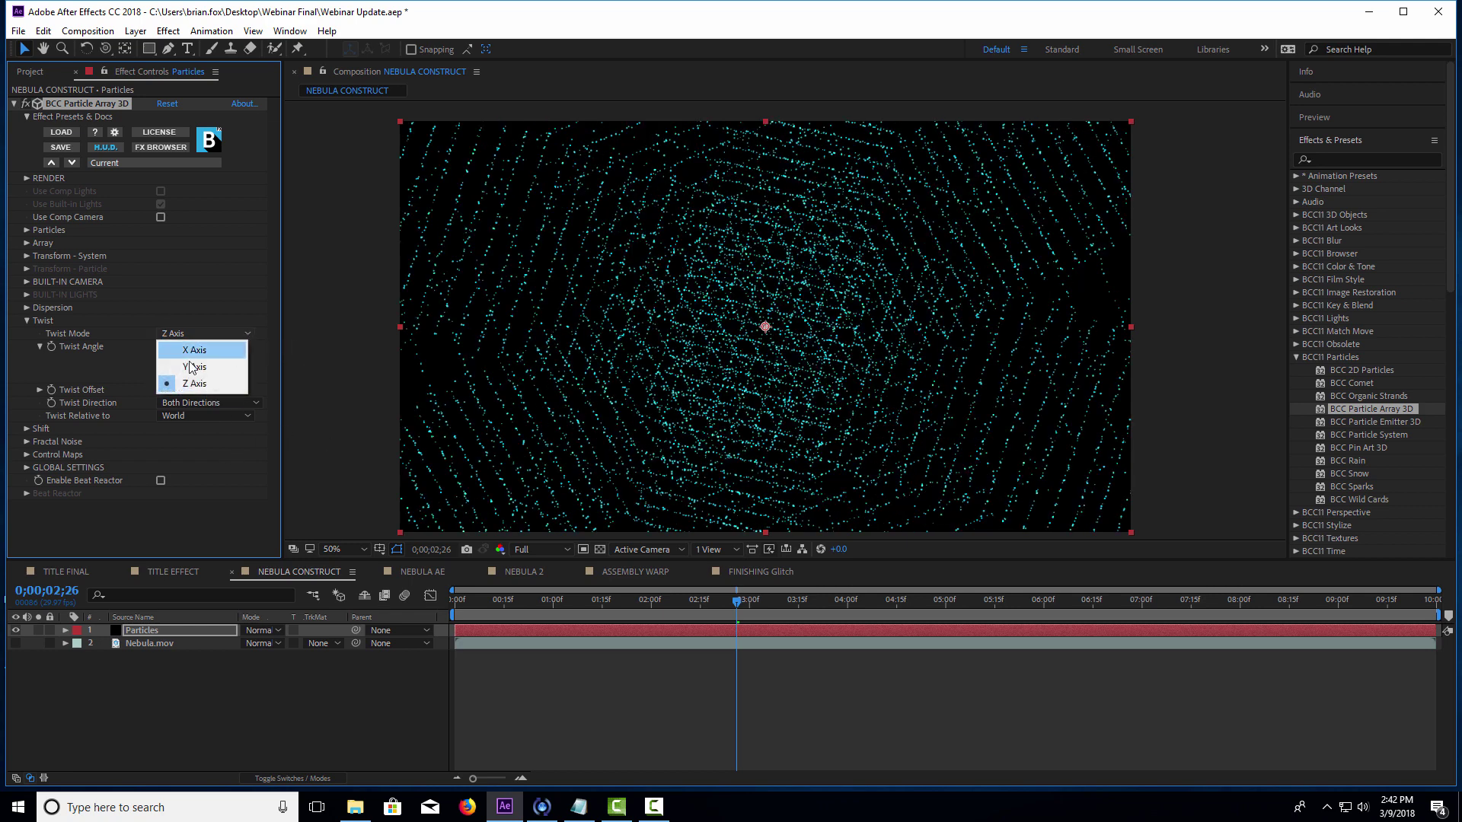
{"action": "left_click", "coordinate": [201, 366]}
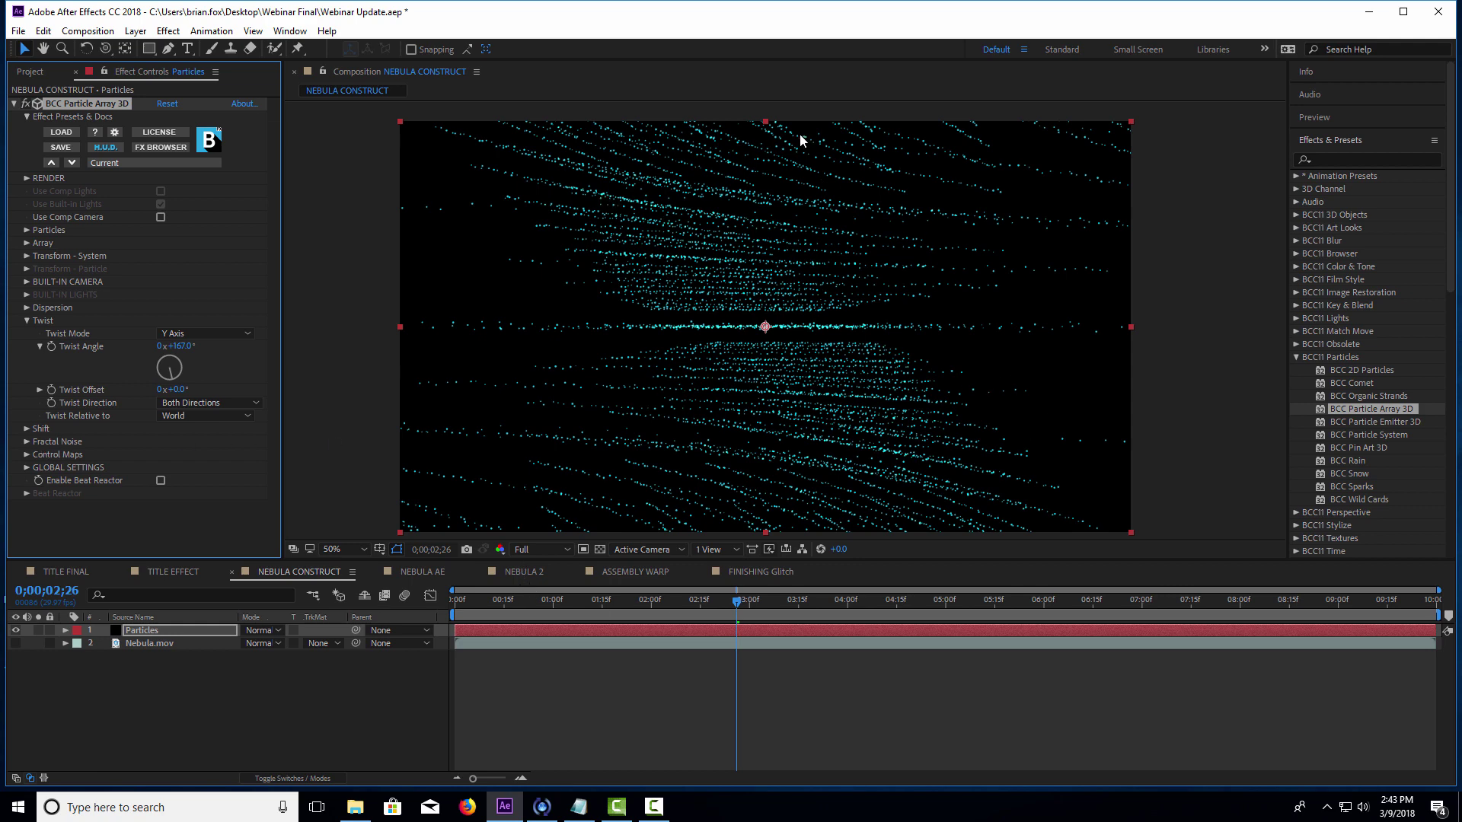
{"action": "left_click", "coordinate": [28, 321]}
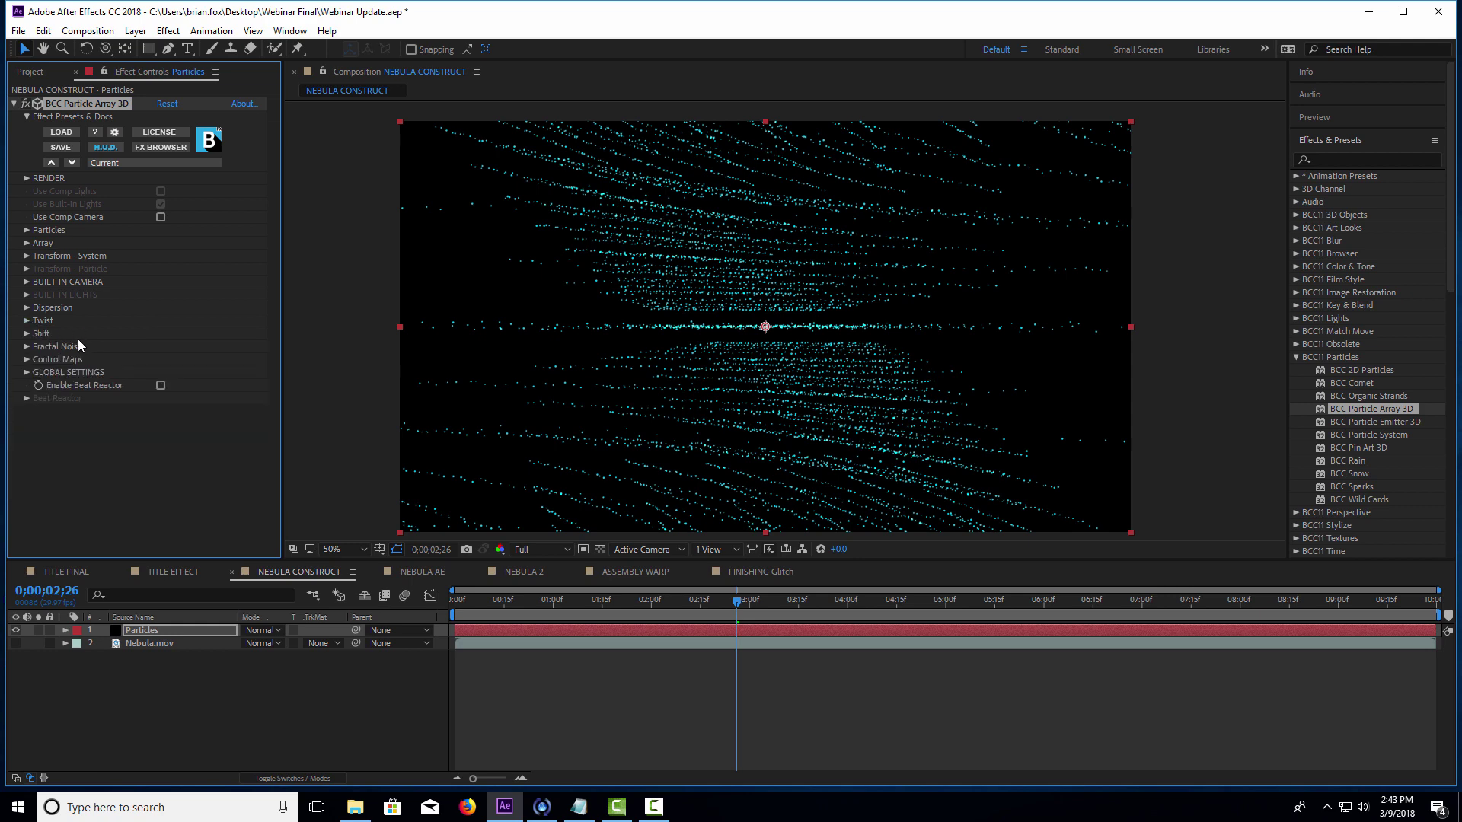
- Try shifting the array in X and Y, reset Shift Y, set Shift X to -76, and preview the animation
{"action": "left_click", "coordinate": [27, 335]}
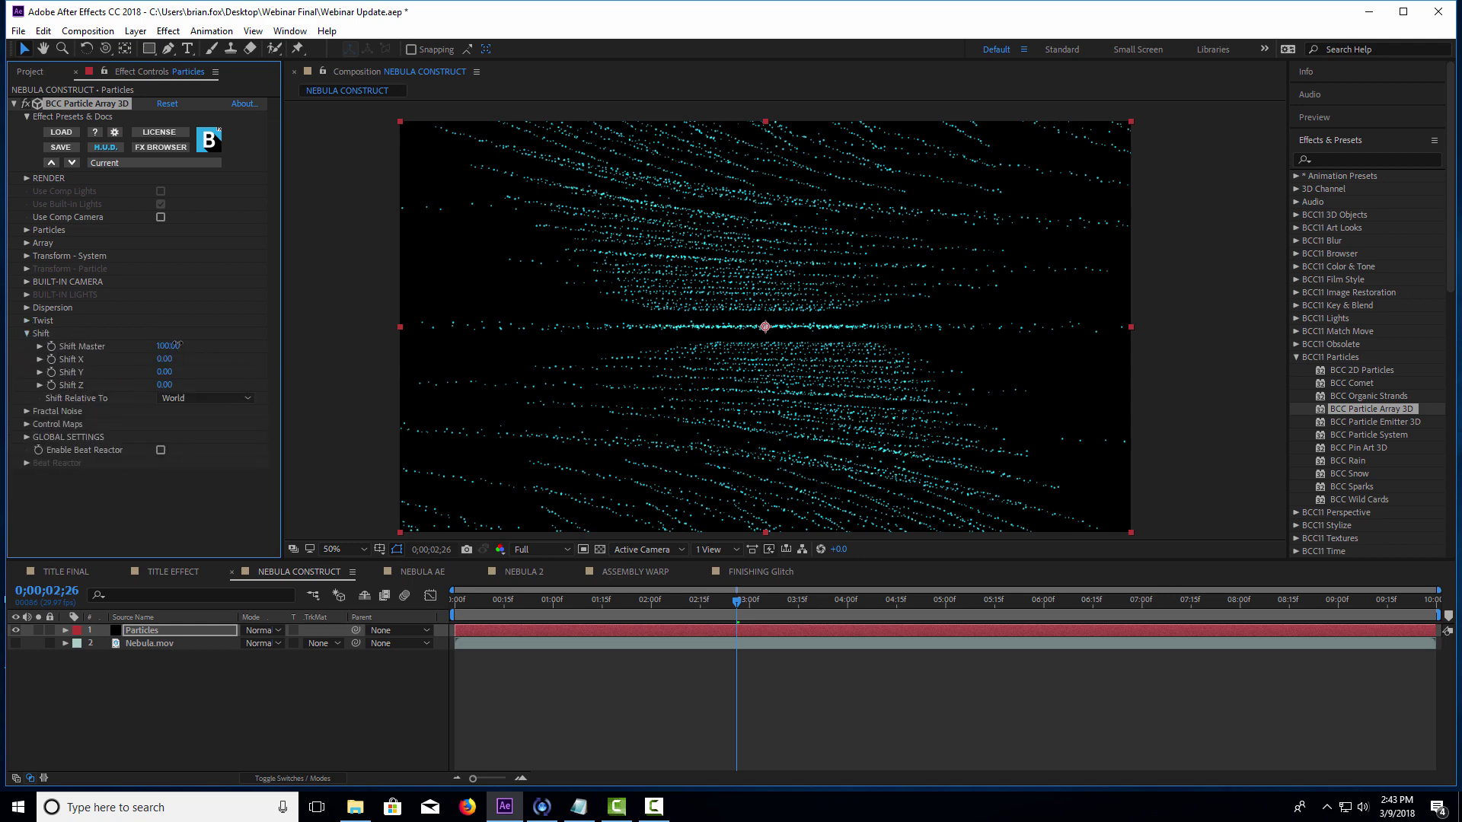
{"action": "left_click_drag", "start_coordinate": [190, 336], "coordinate": [202, 332]}
{"action": "left_click_drag", "start_coordinate": [168, 364], "coordinate": [80, 360]}
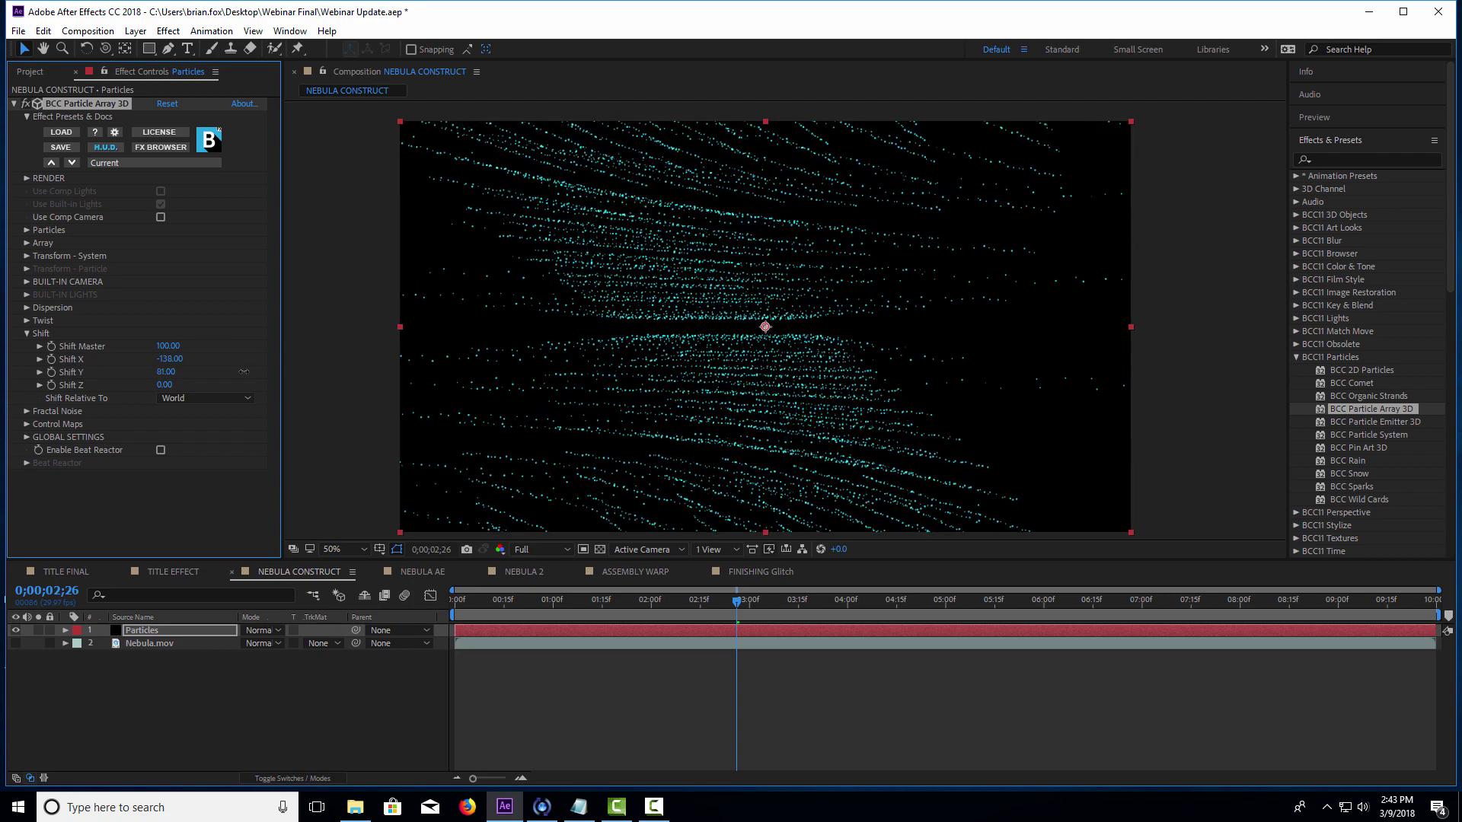
{"action": "left_click_drag", "start_coordinate": [246, 378], "coordinate": [205, 397]}
{"action": "right_click", "coordinate": [184, 374]}
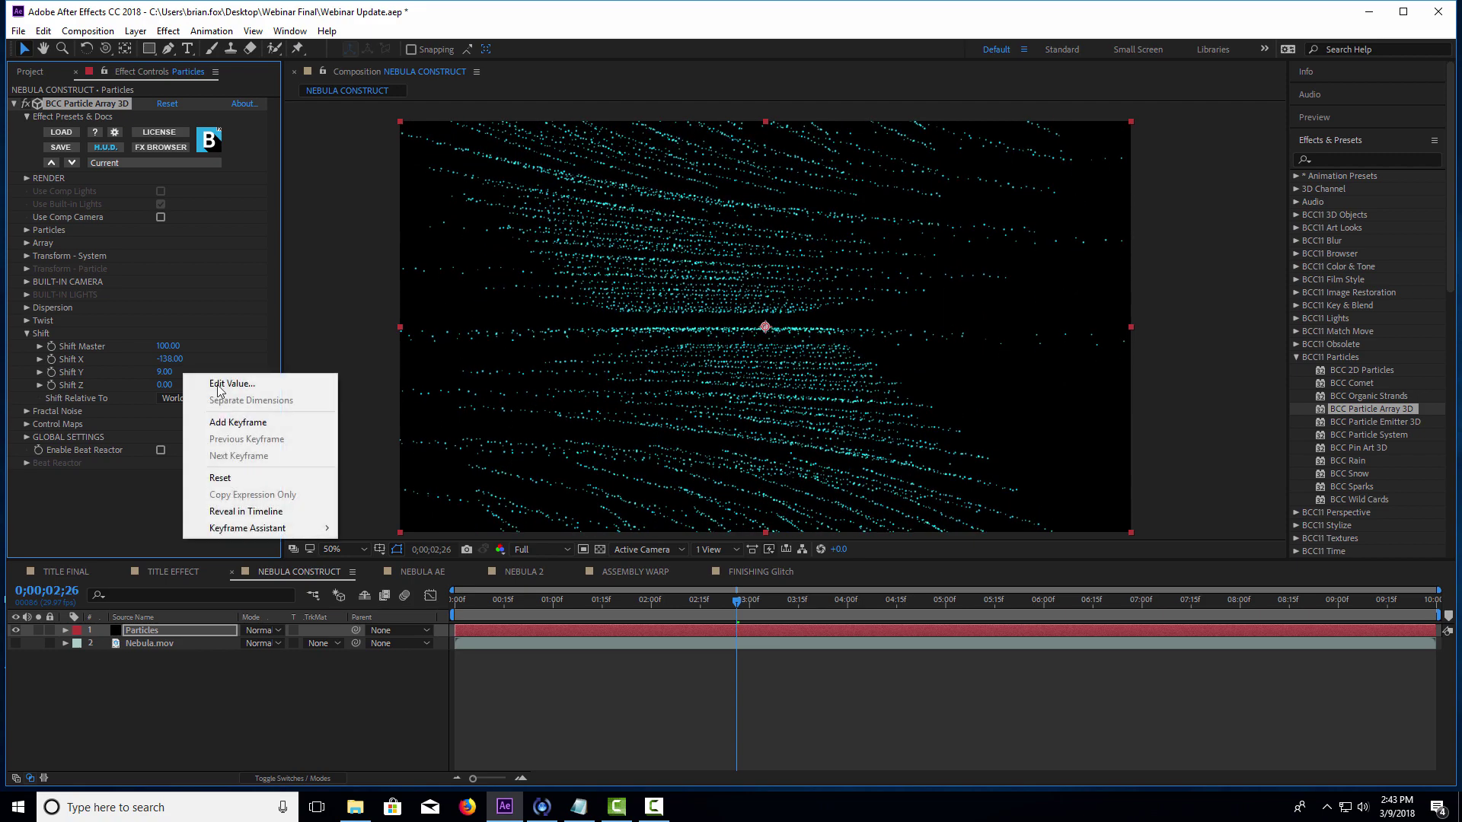
{"action": "left_click", "coordinate": [230, 477]}
{"action": "left_click_drag", "start_coordinate": [171, 359], "coordinate": [237, 367]}
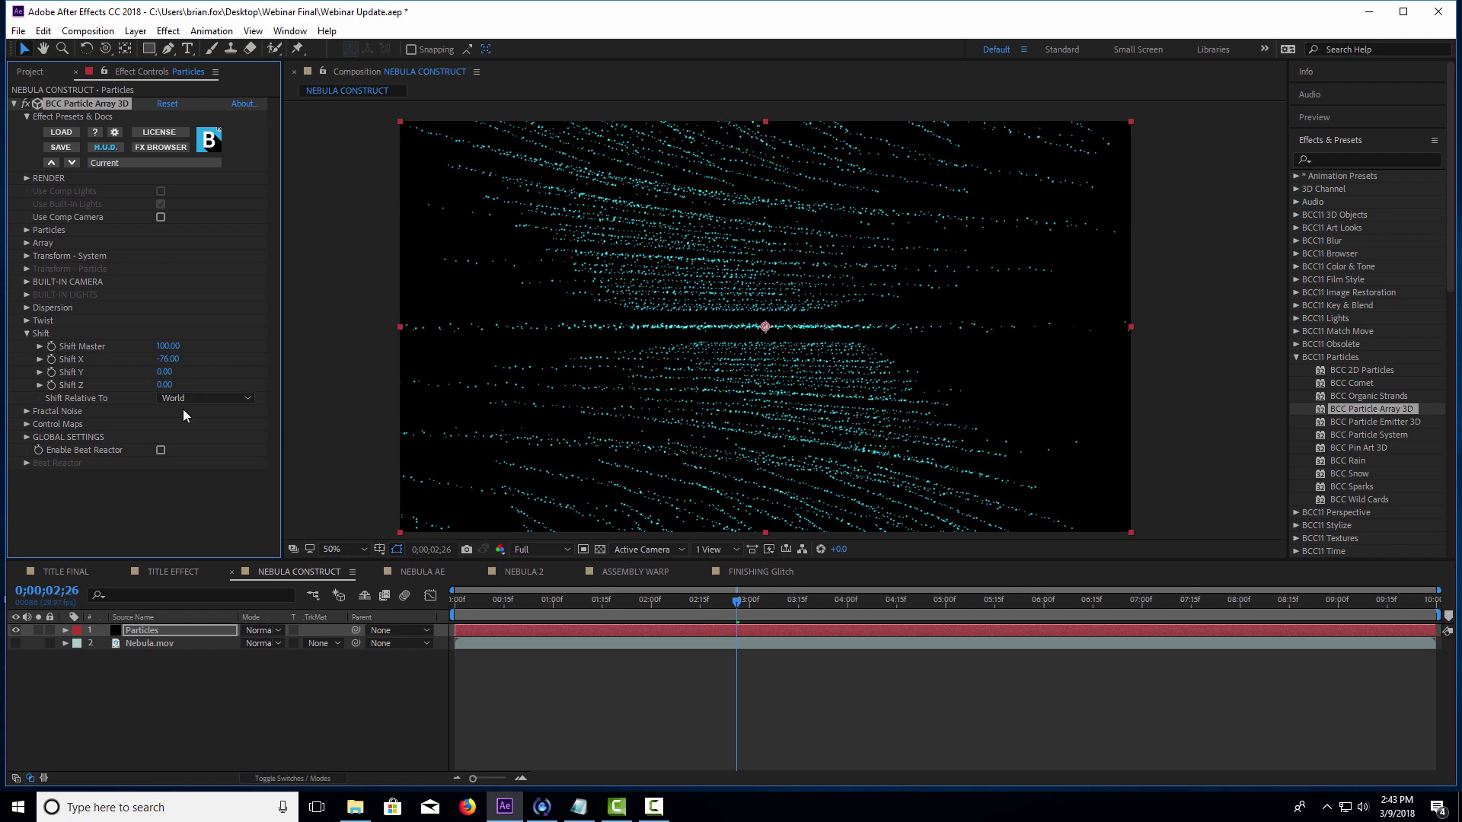
{"action": "left_click", "coordinate": [28, 335]}
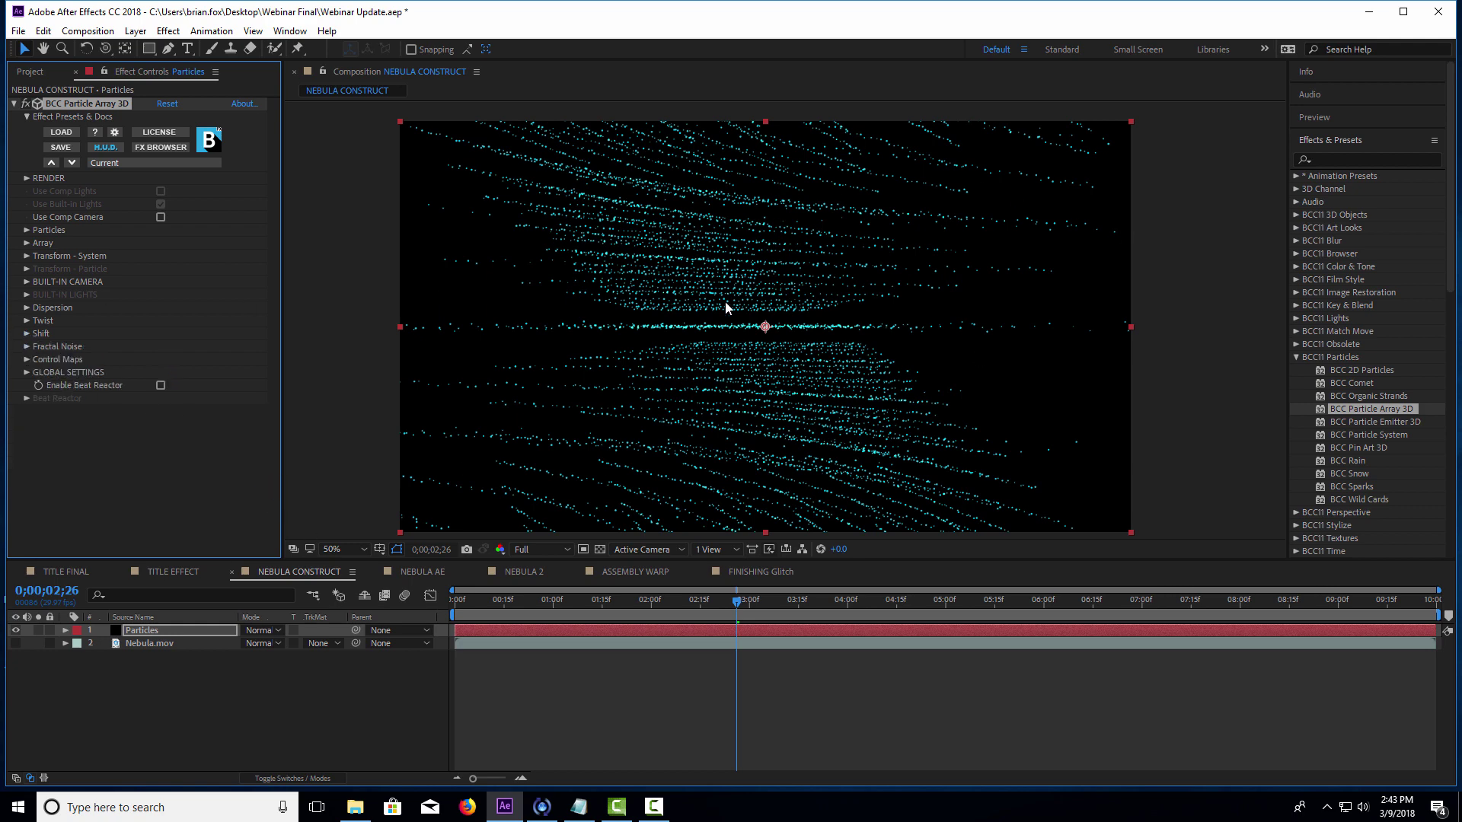
{"action": "left_click", "coordinate": [564, 616]}
{"action": "key", "text": "space"}
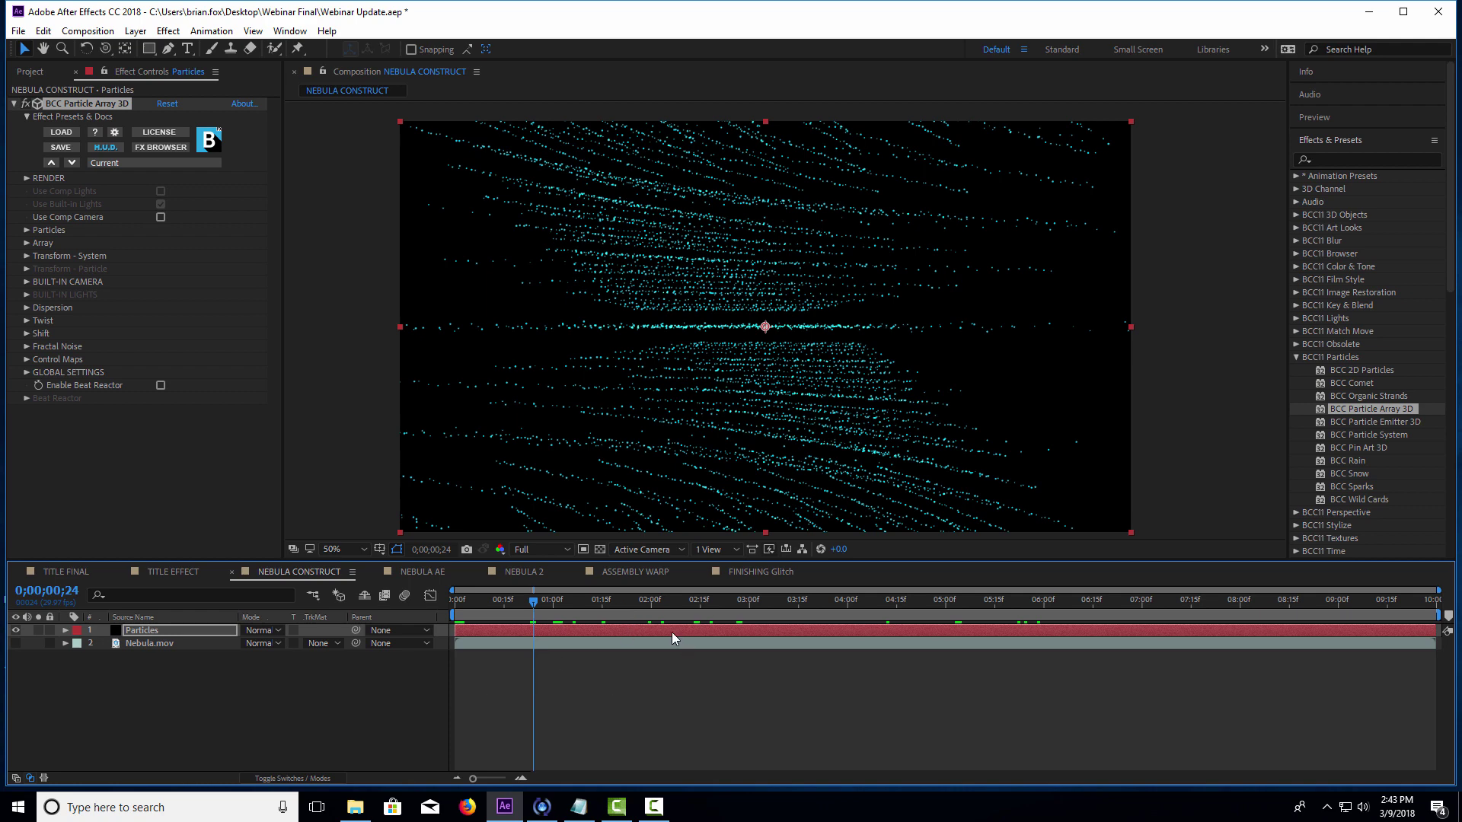
- Add Fractal Noise displacement to the particles, previewing the motion at Amplitude 257 and setting the Amplitude to 235
{"action": "left_click", "coordinate": [27, 346]}
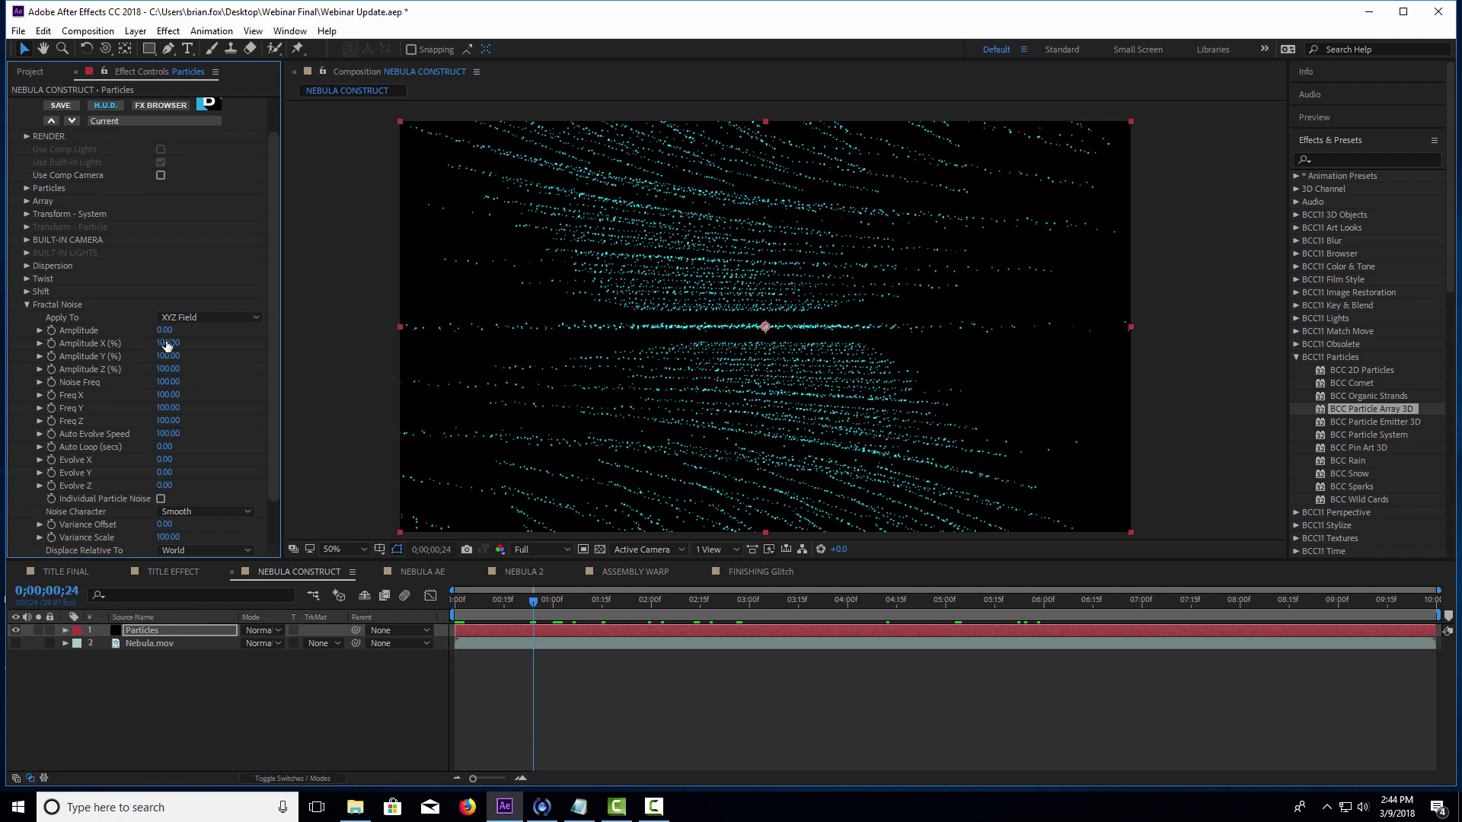
{"action": "left_click_drag", "start_coordinate": [165, 330], "coordinate": [382, 343]}
{"action": "key", "text": "space"}
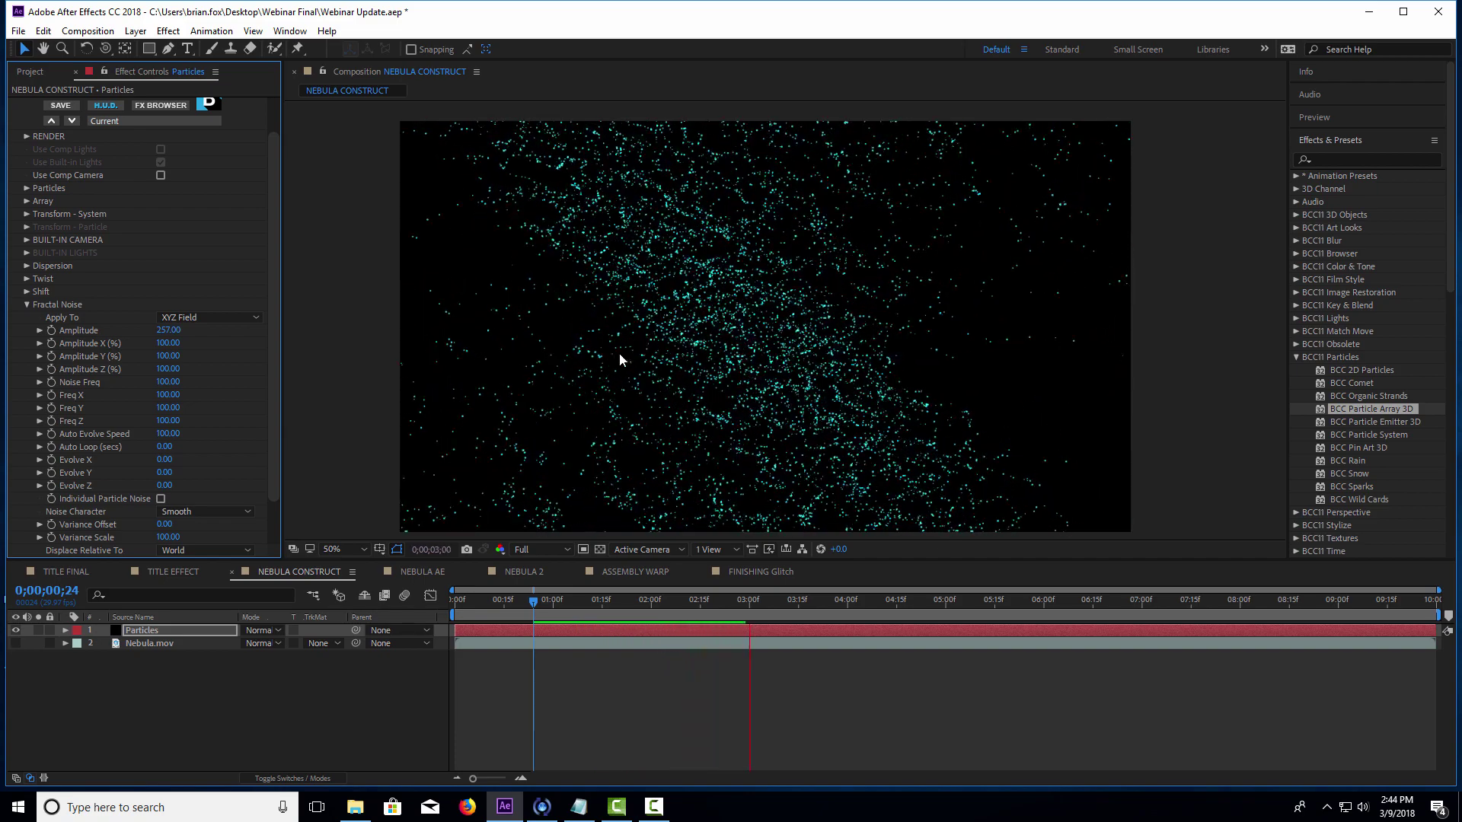
{"action": "key", "text": "space"}
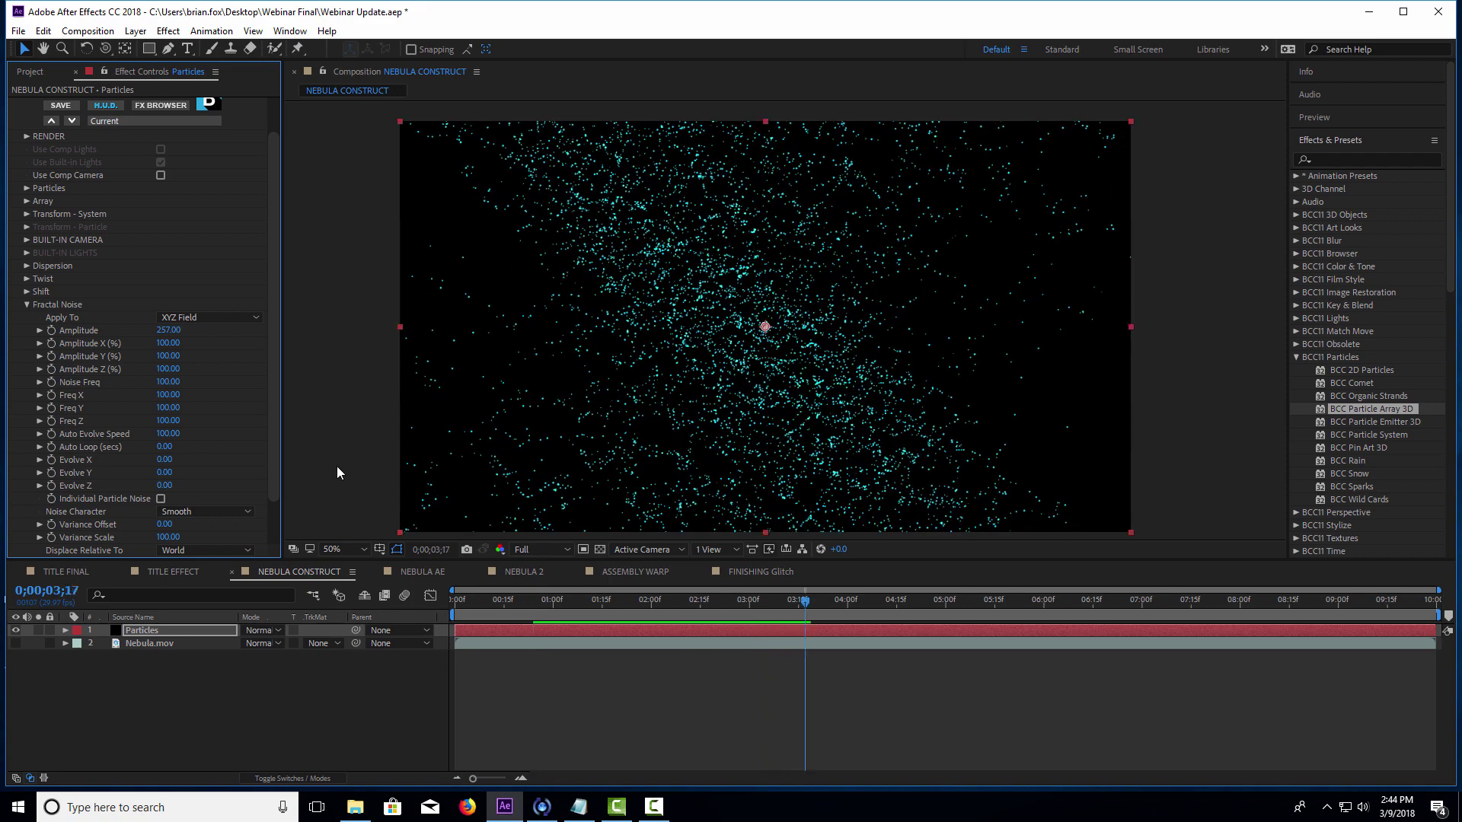
{"action": "left_click_drag", "start_coordinate": [169, 330], "coordinate": [160, 329]}
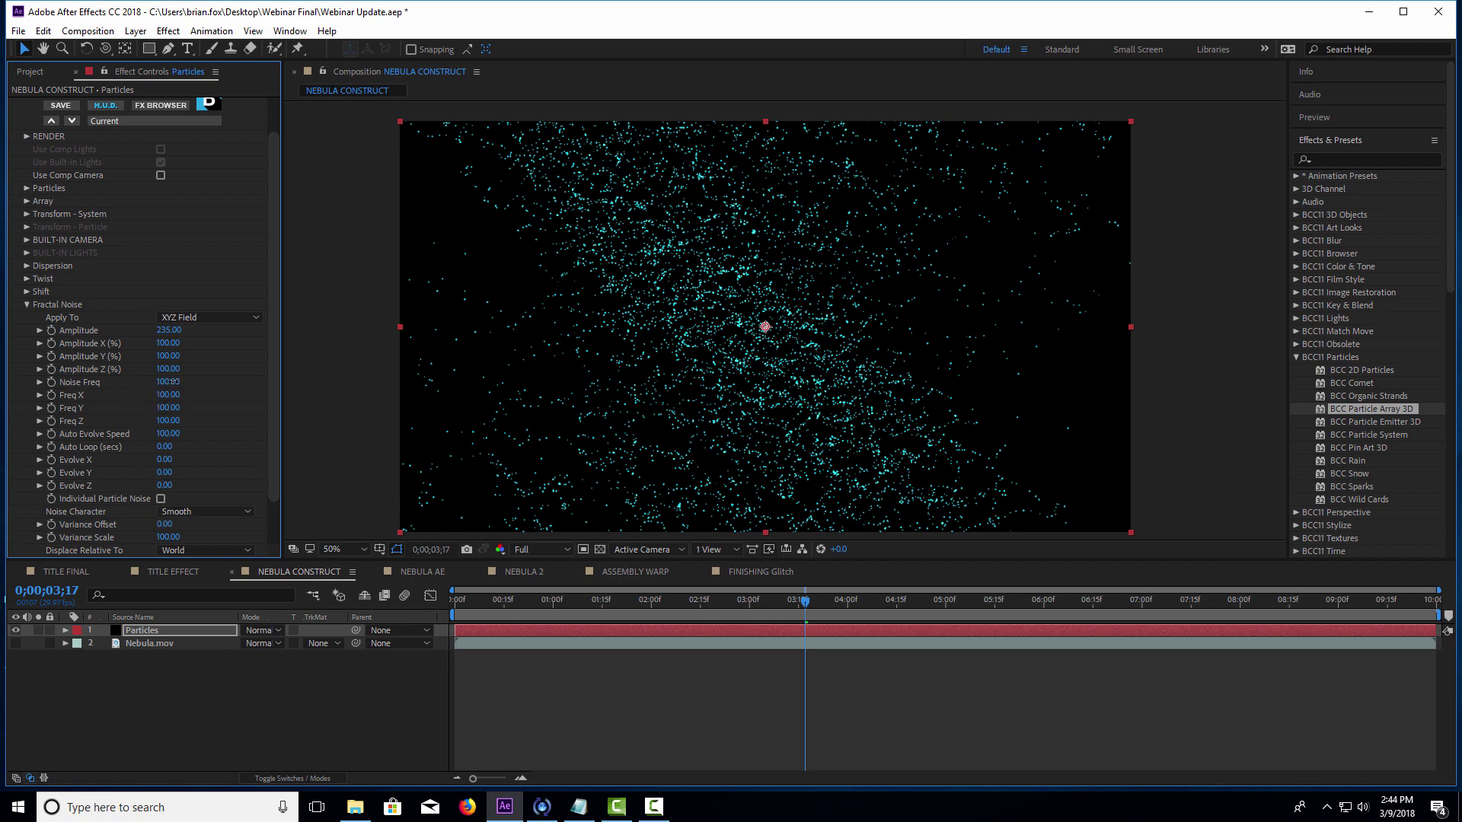
- Set the Fractal Noise's Noise Freq to 31 and Freq X to 78, and preview the resulting particle motion
{"action": "mouse_move", "coordinate": [166, 382]}
{"action": "left_mouse_down"}
{"action": "mouse_move", "coordinate": [134, 392]}
{"action": "mouse_move", "coordinate": [160, 400]}
{"action": "left_mouse_up"}
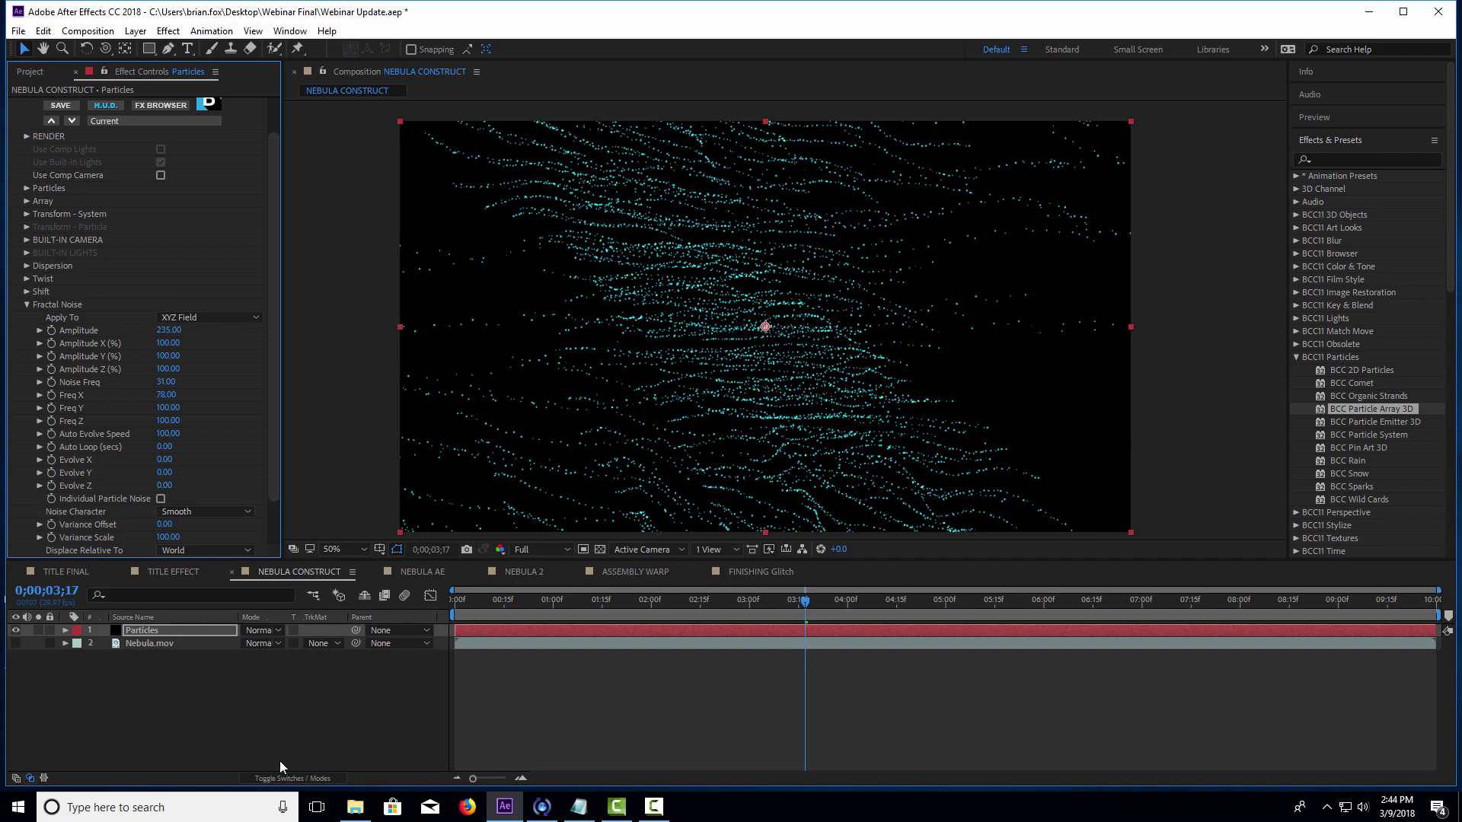
{"action": "left_click_drag", "start_coordinate": [578, 604], "coordinate": [517, 607]}
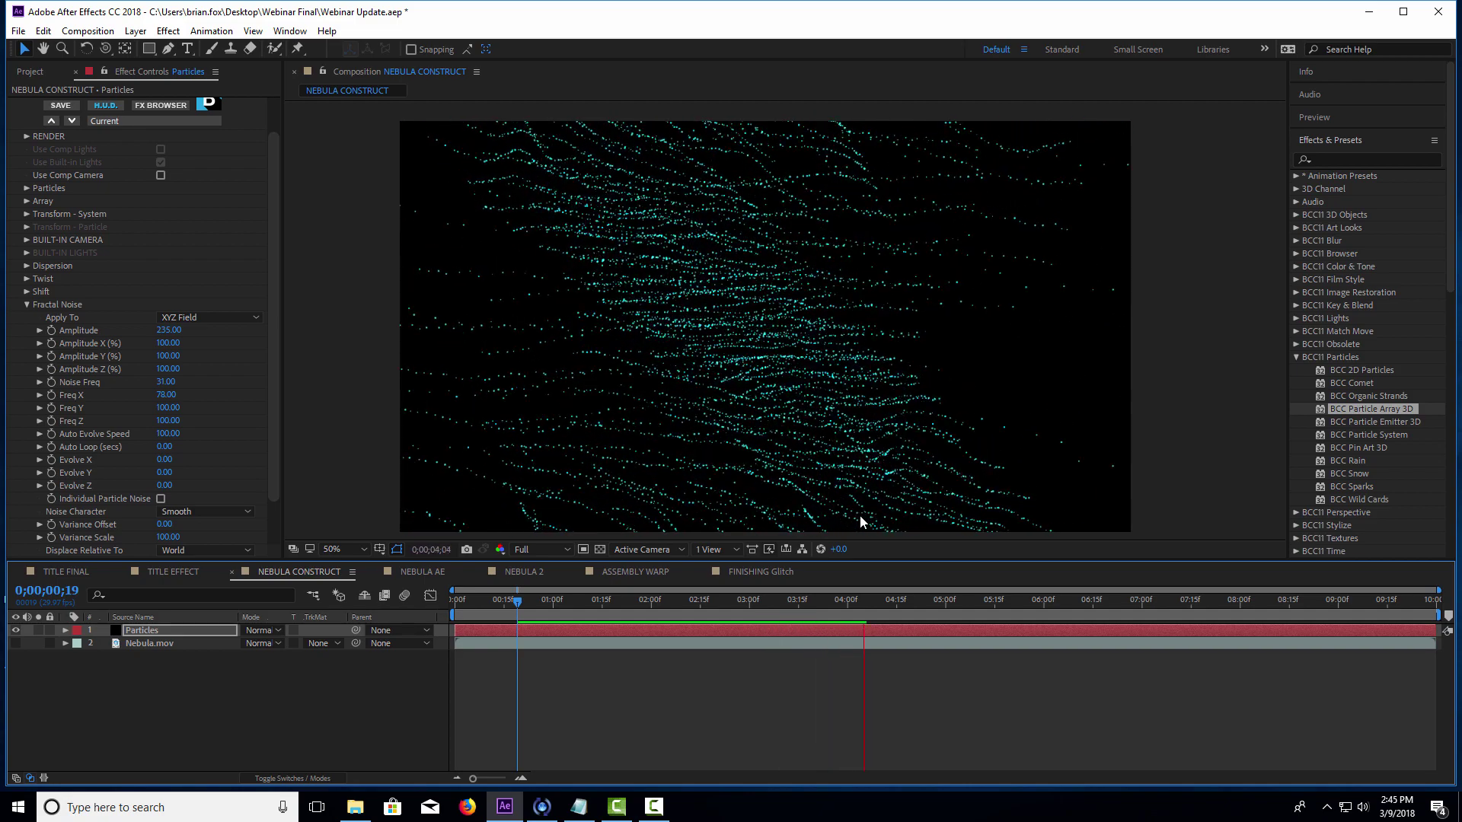
{"action": "left_click", "coordinate": [553, 608]}
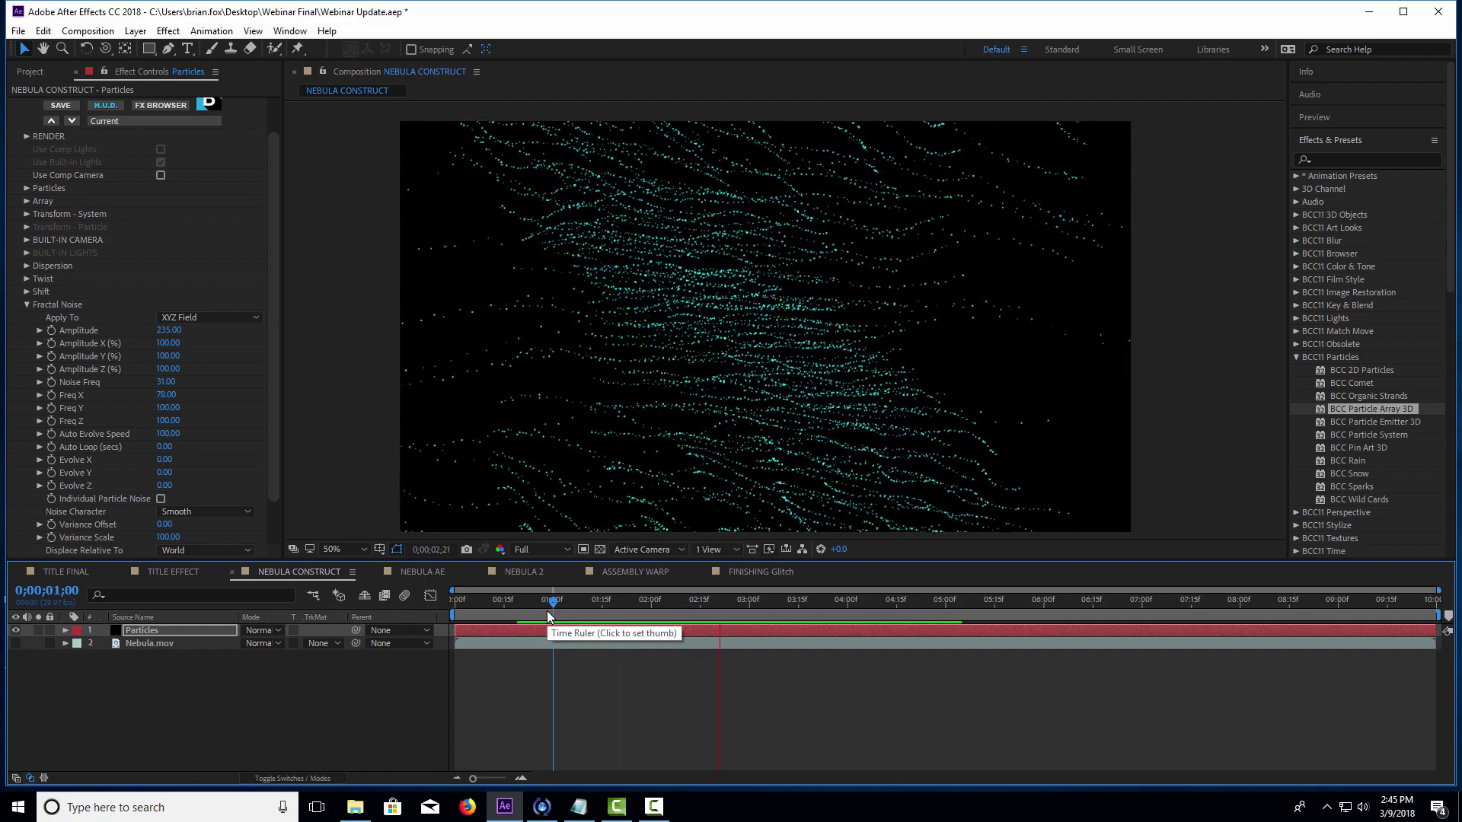
{"action": "key", "text": "space"}
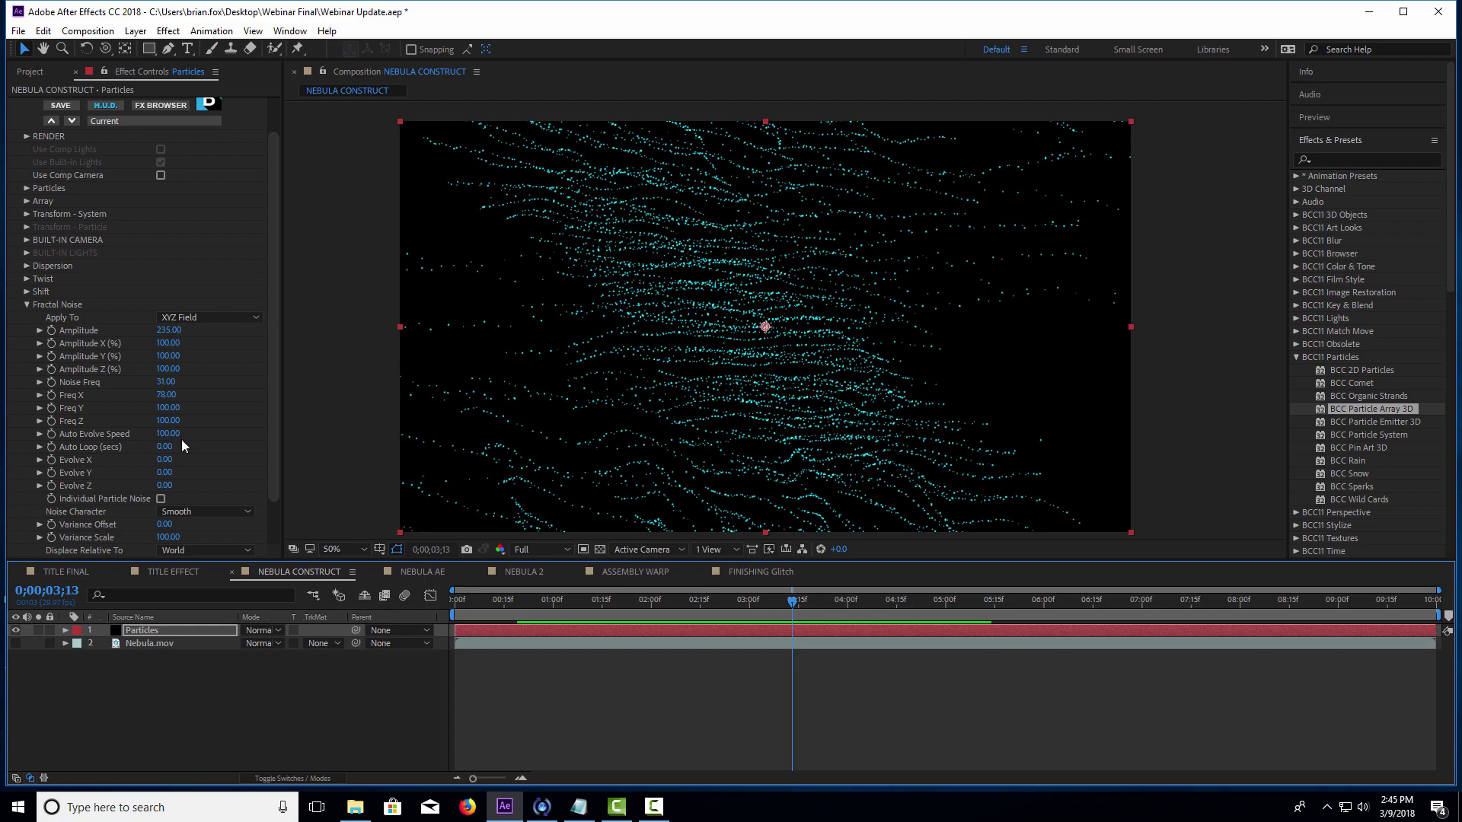
- Slow the Fractal Noise's Auto Evolve Speed to 17, preview the motion, and scrub to 0;00;01;28
{"action": "left_click_drag", "start_coordinate": [169, 433], "coordinate": [103, 435]}
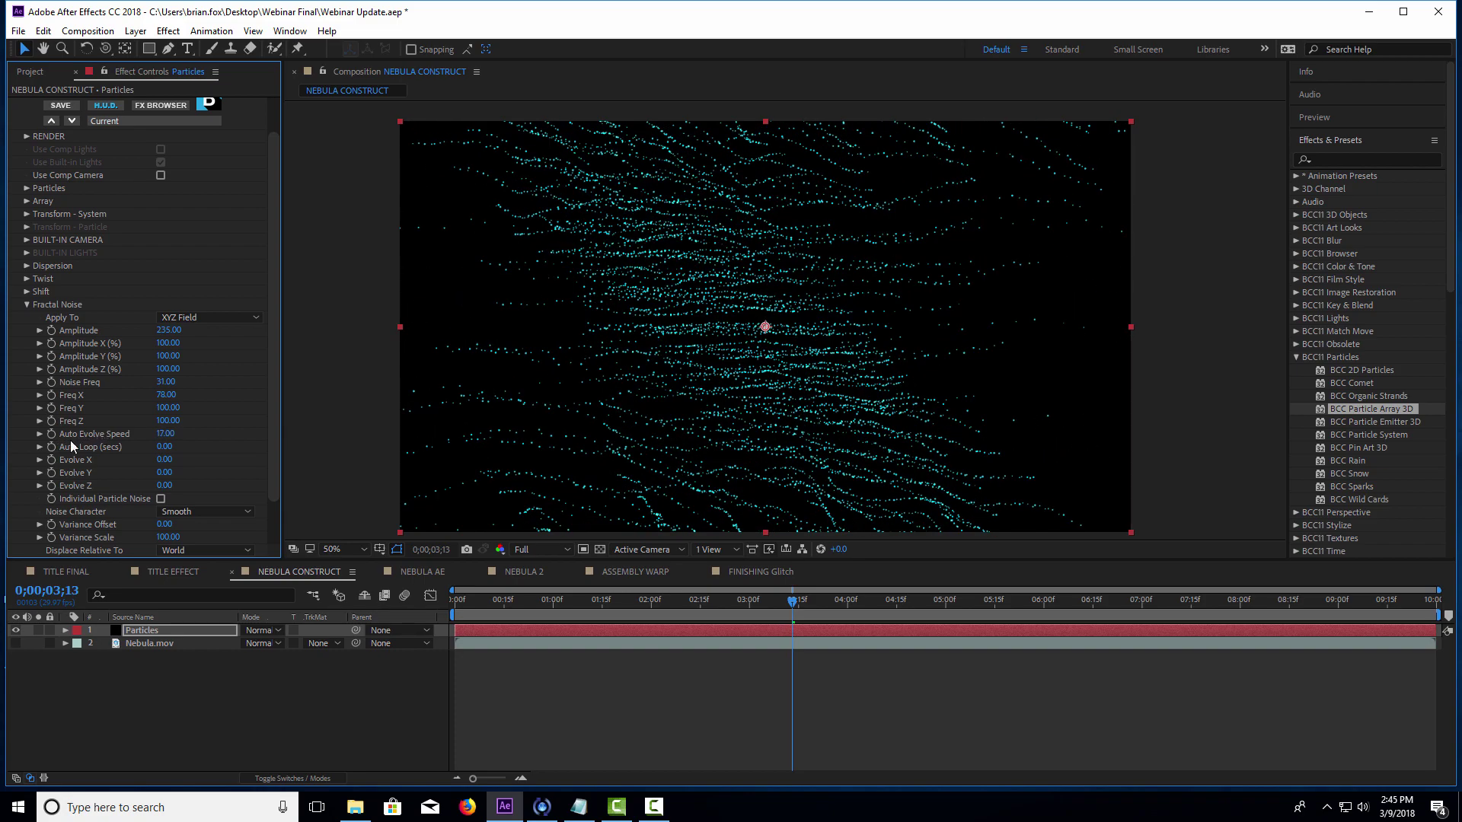
{"action": "left_click", "coordinate": [487, 604]}
{"action": "key", "text": "space"}
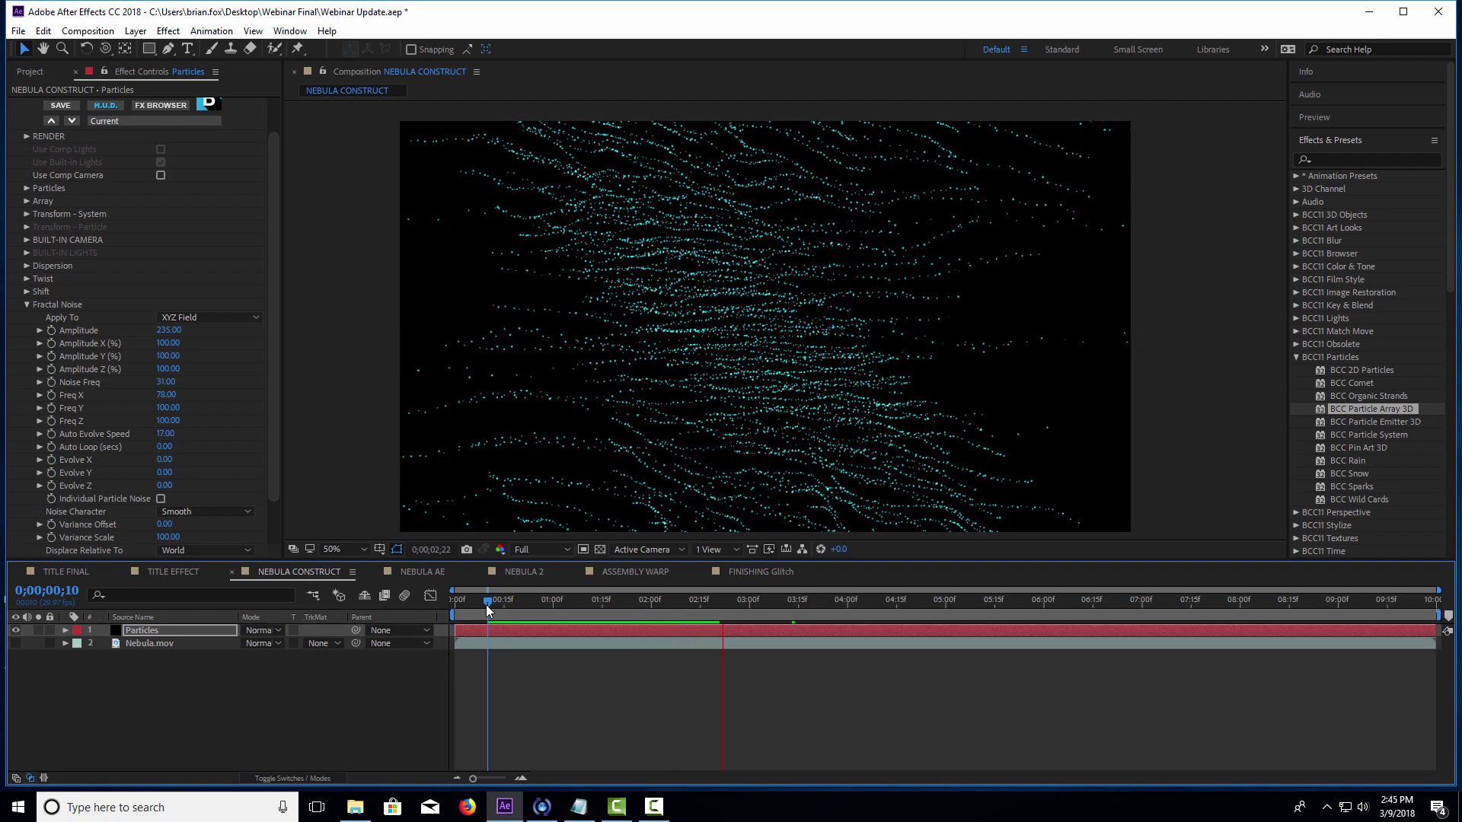
{"action": "left_click_drag", "start_coordinate": [533, 603], "coordinate": [504, 607]}
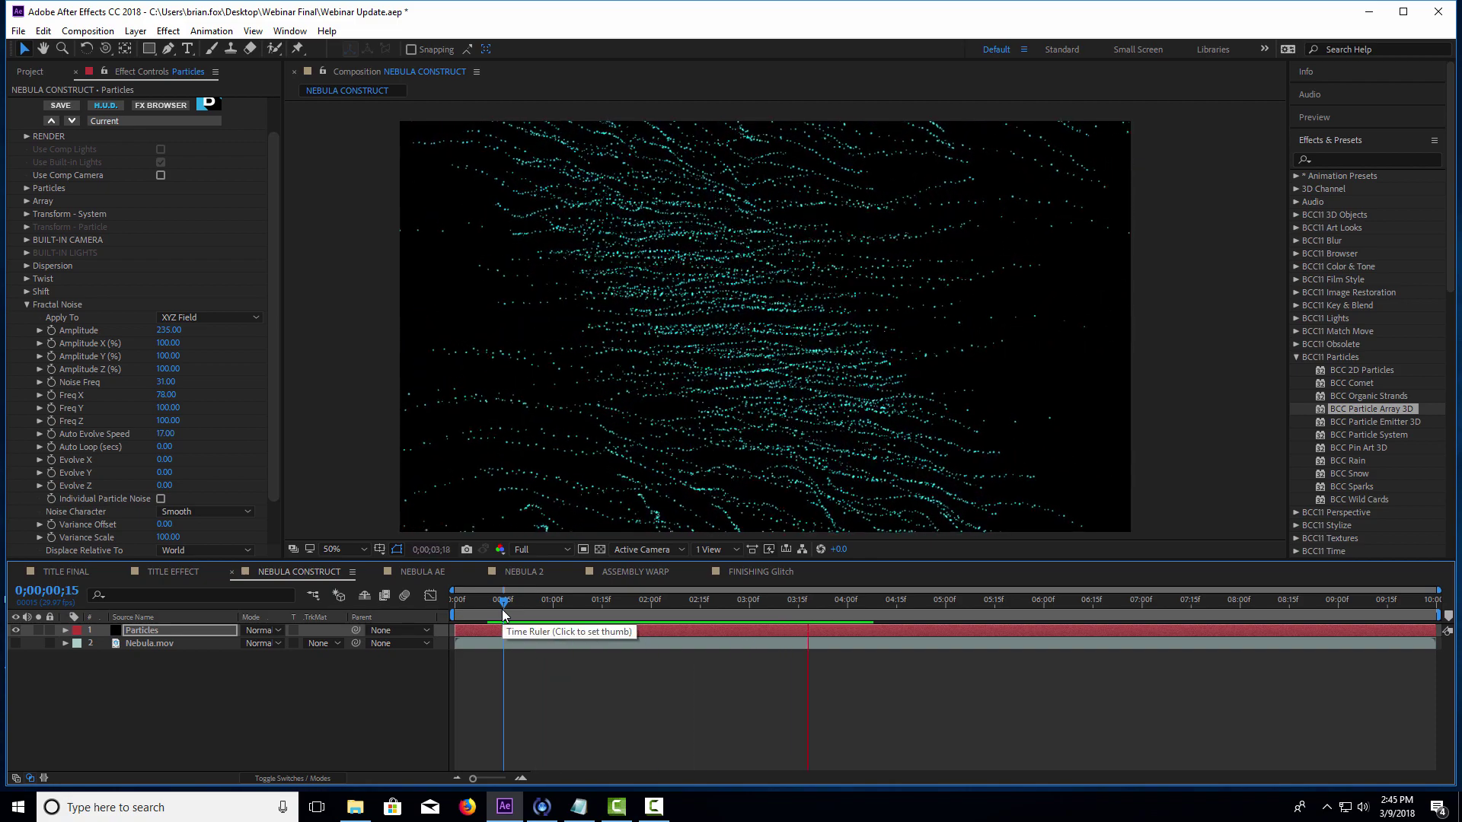
{"action": "key", "text": "space"}
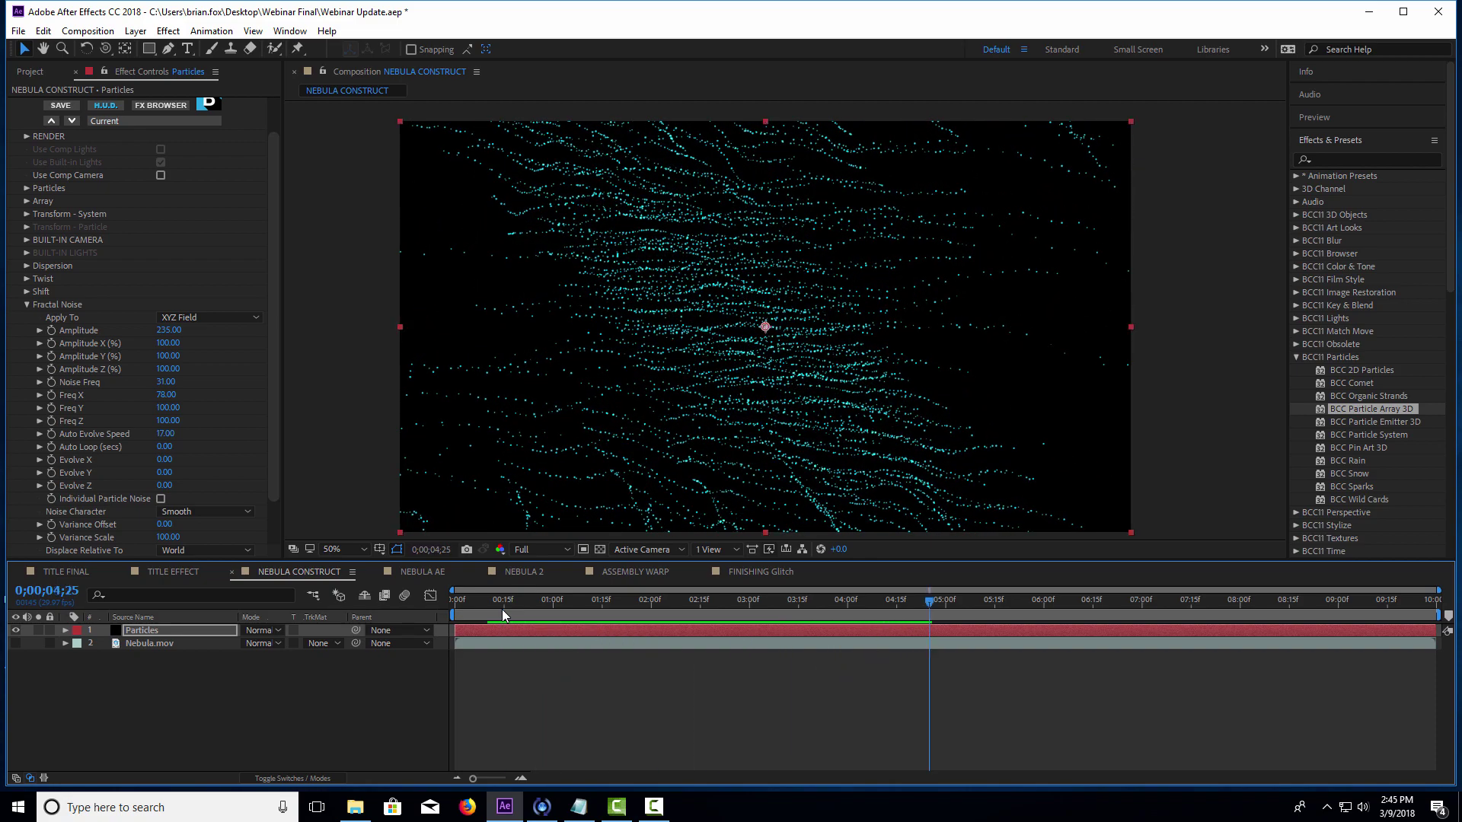
{"action": "left_click_drag", "start_coordinate": [746, 603], "coordinate": [646, 629]}
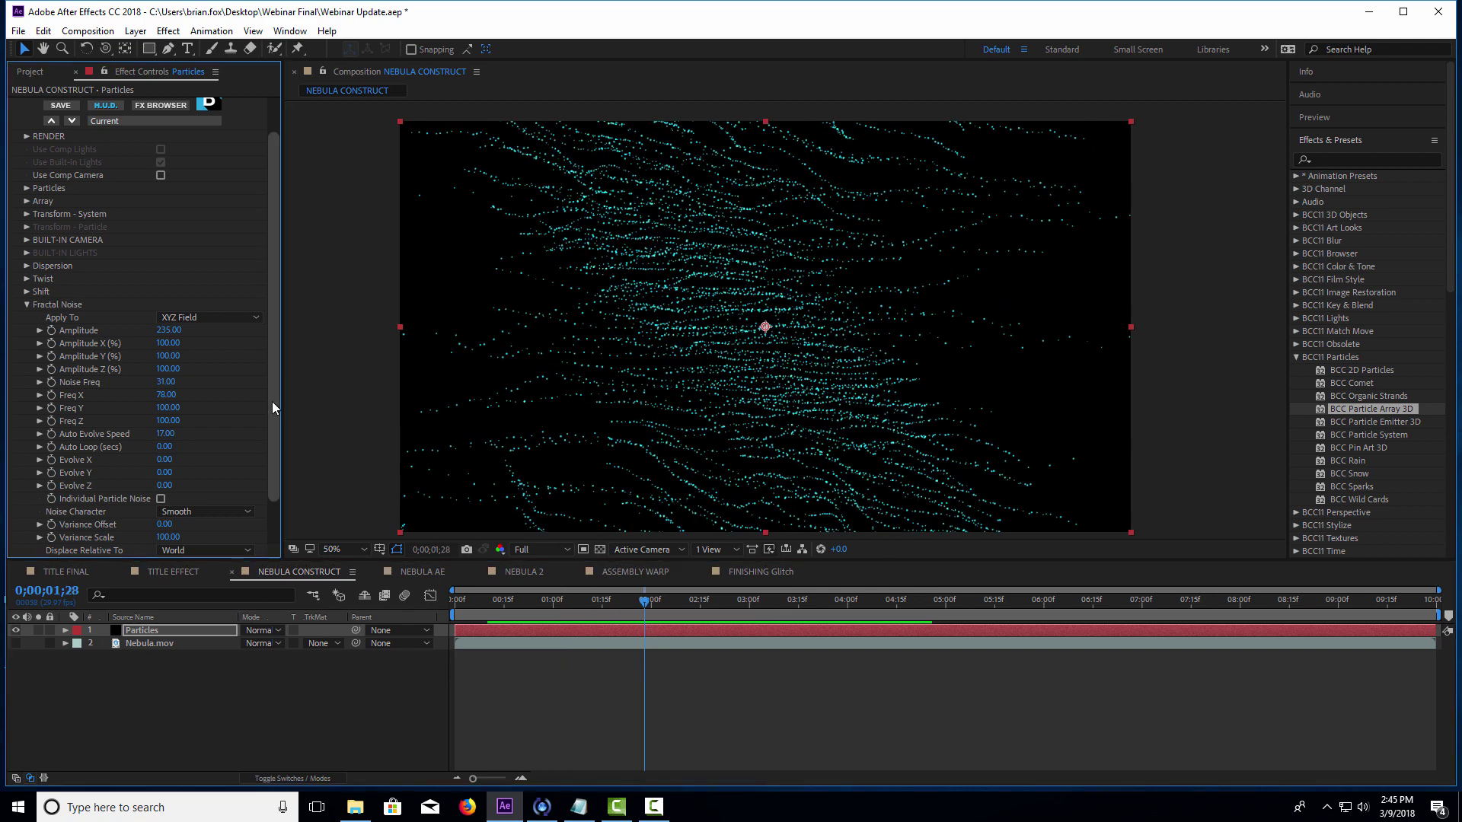
- Try the Fractal Noise's Noise Character as Spikey with a short preview, and set it to Whippy instead
{"action": "scroll", "coordinate": [272, 400], "scroll_direction": "down", "scroll_amount": 2}
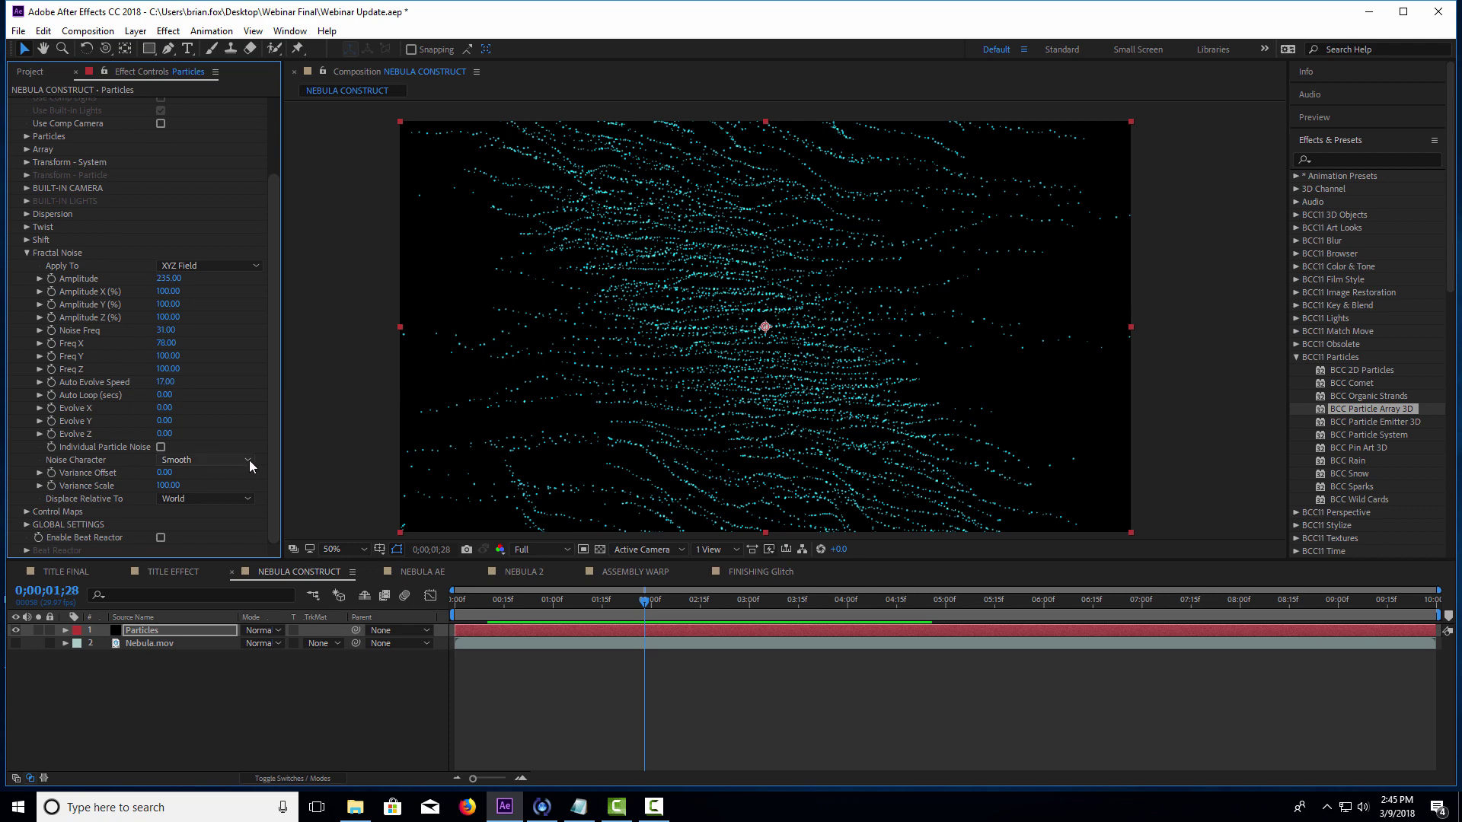
{"action": "left_click", "coordinate": [245, 462]}
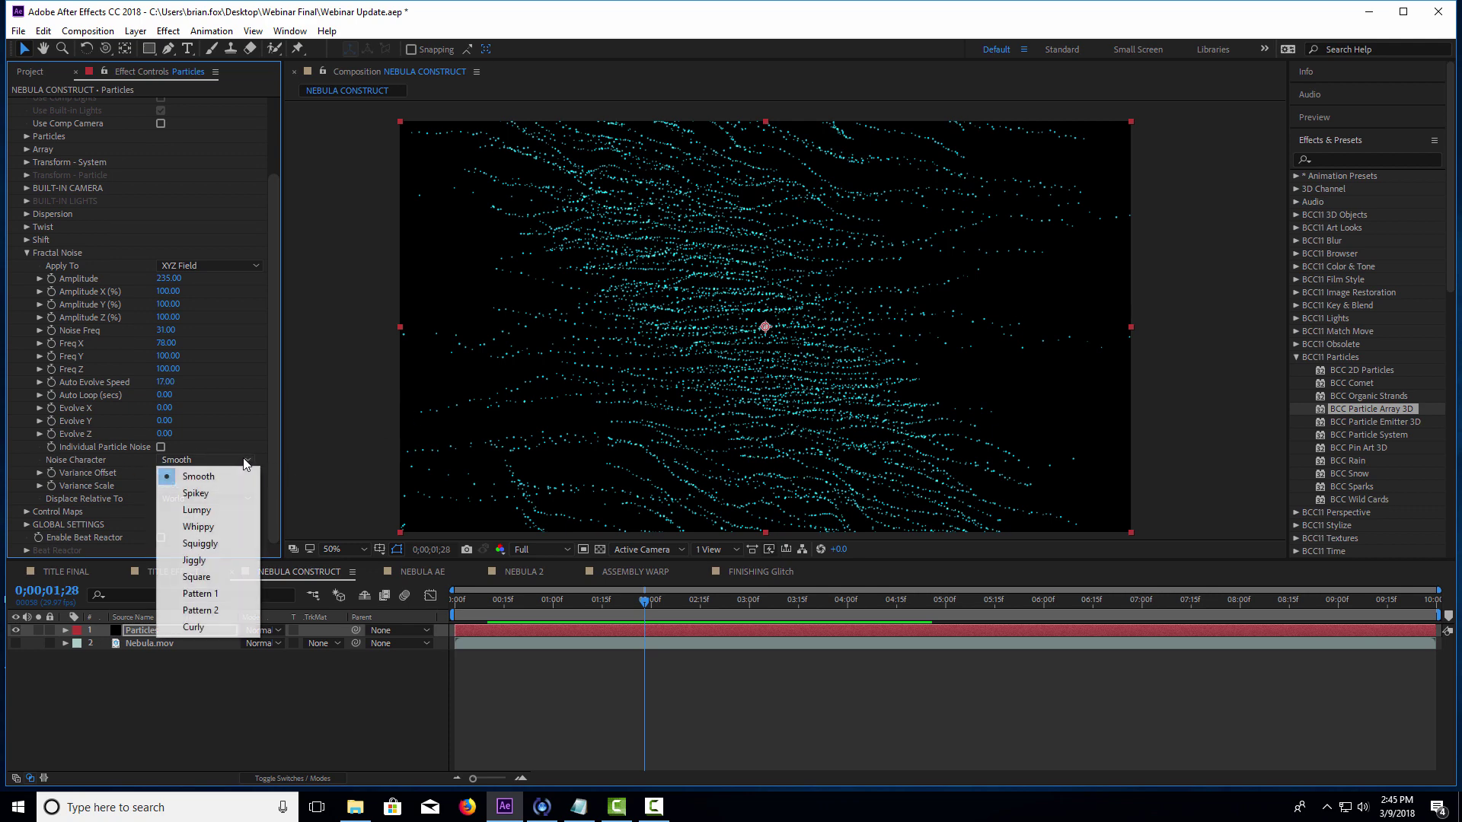
{"action": "left_click", "coordinate": [221, 497]}
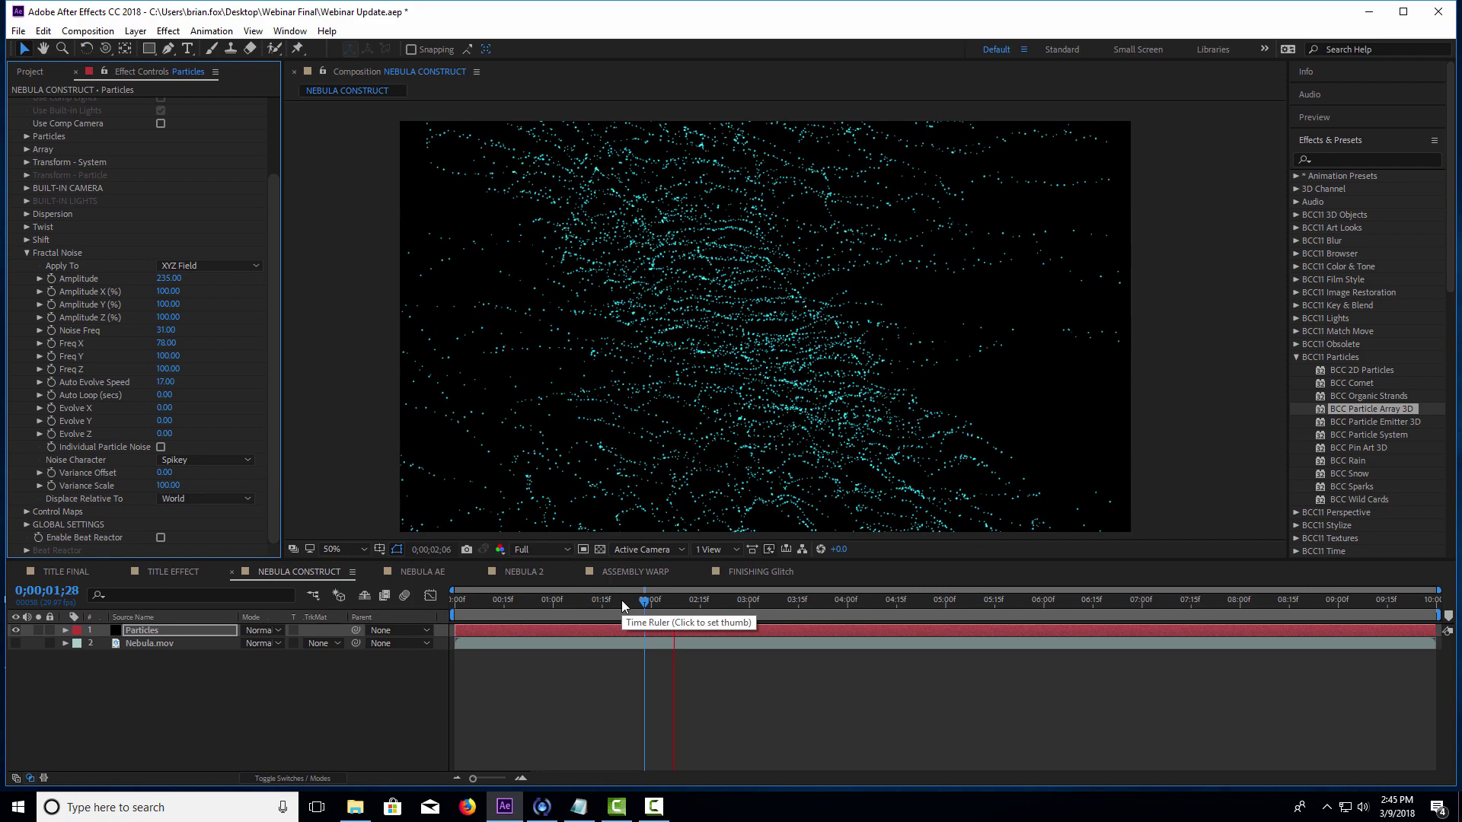
{"action": "key", "text": "space"}
{"action": "left_click", "coordinate": [240, 460]}
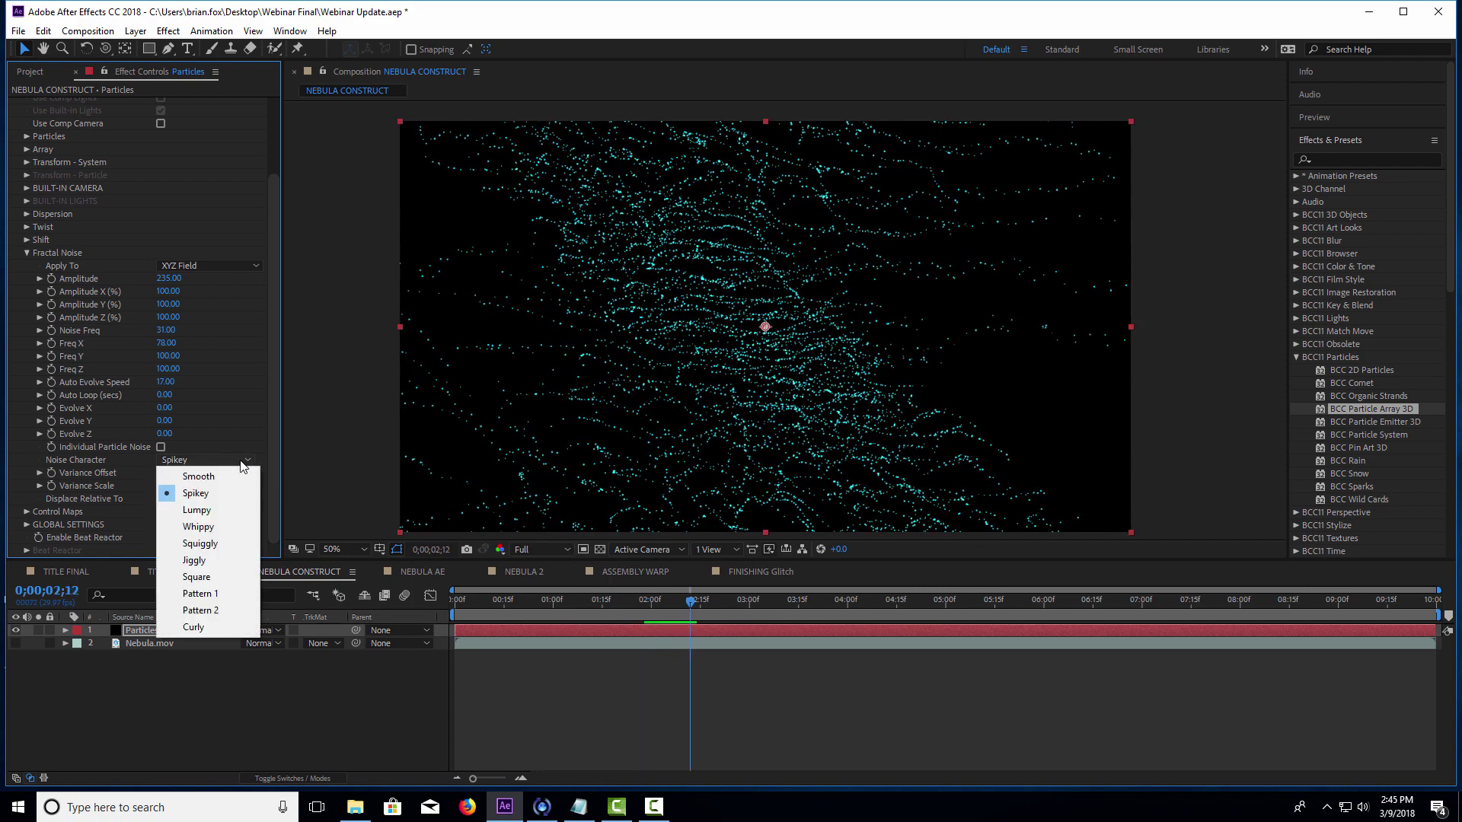
{"action": "left_click", "coordinate": [223, 526]}
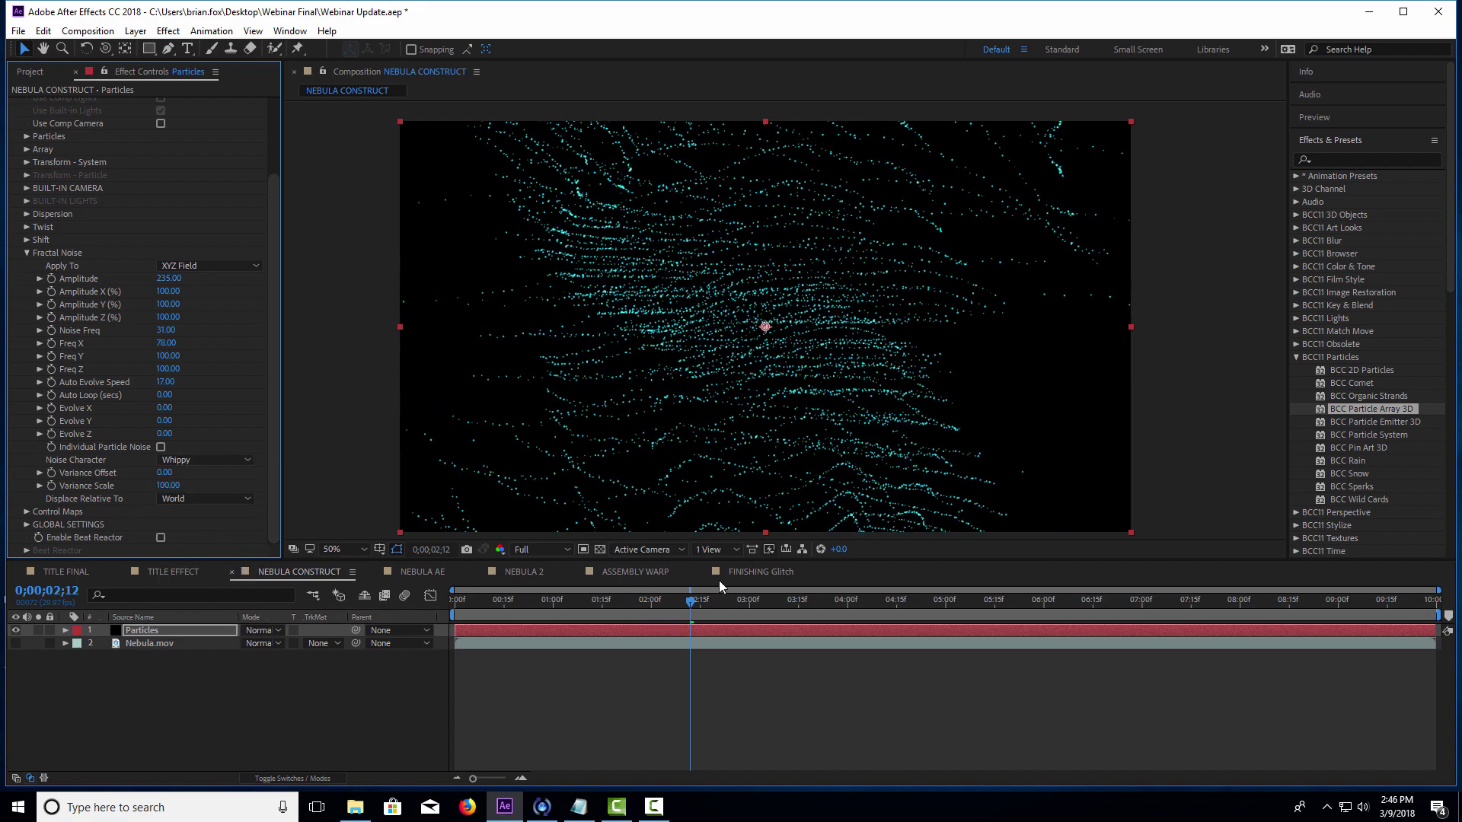
- Scrub and play back NEBULA CONSTRUCT to examine the particle motion with the Whippy noise, returning to 0;00;01;16
{"action": "mouse_move", "coordinate": [647, 601]}
{"action": "left_mouse_down"}
{"action": "mouse_move", "coordinate": [590, 606]}
{"action": "mouse_move", "coordinate": [628, 590]}
{"action": "left_mouse_up"}
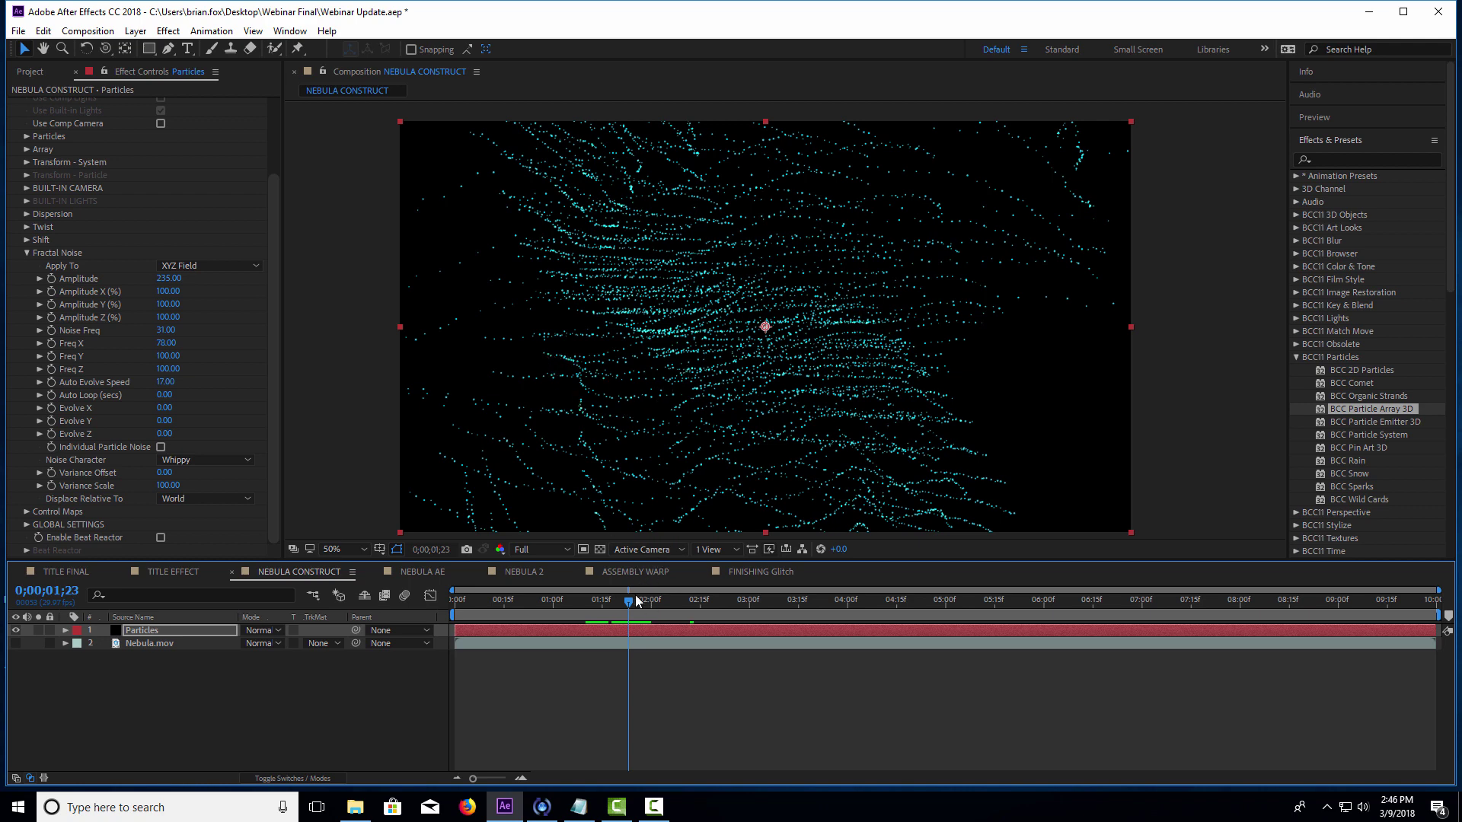
{"action": "left_click_drag", "start_coordinate": [632, 604], "coordinate": [737, 577]}
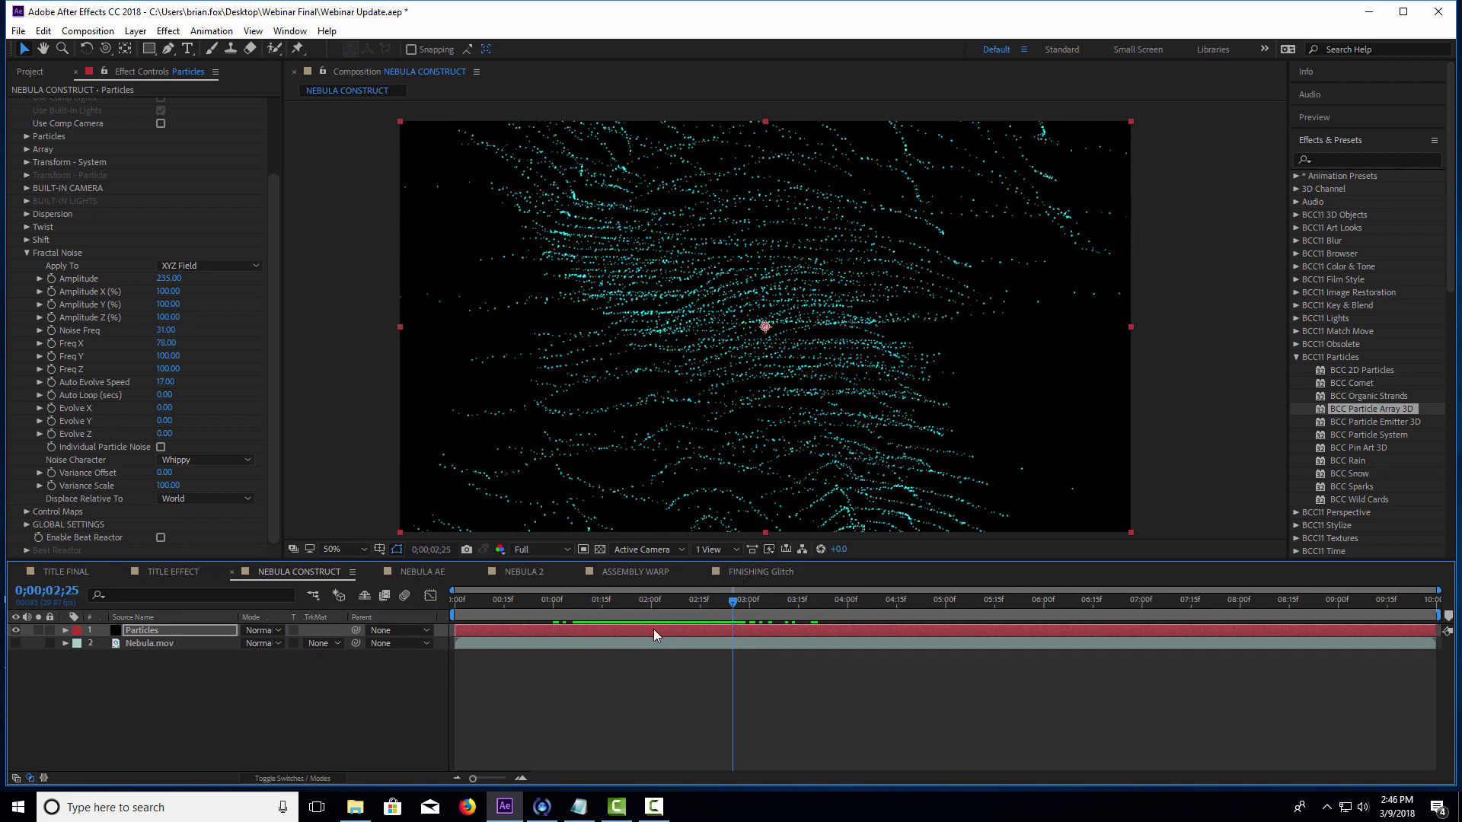
{"action": "mouse_move", "coordinate": [598, 609]}
{"action": "left_mouse_down"}
{"action": "mouse_move", "coordinate": [562, 605]}
{"action": "mouse_move", "coordinate": [575, 605]}
{"action": "left_mouse_up"}
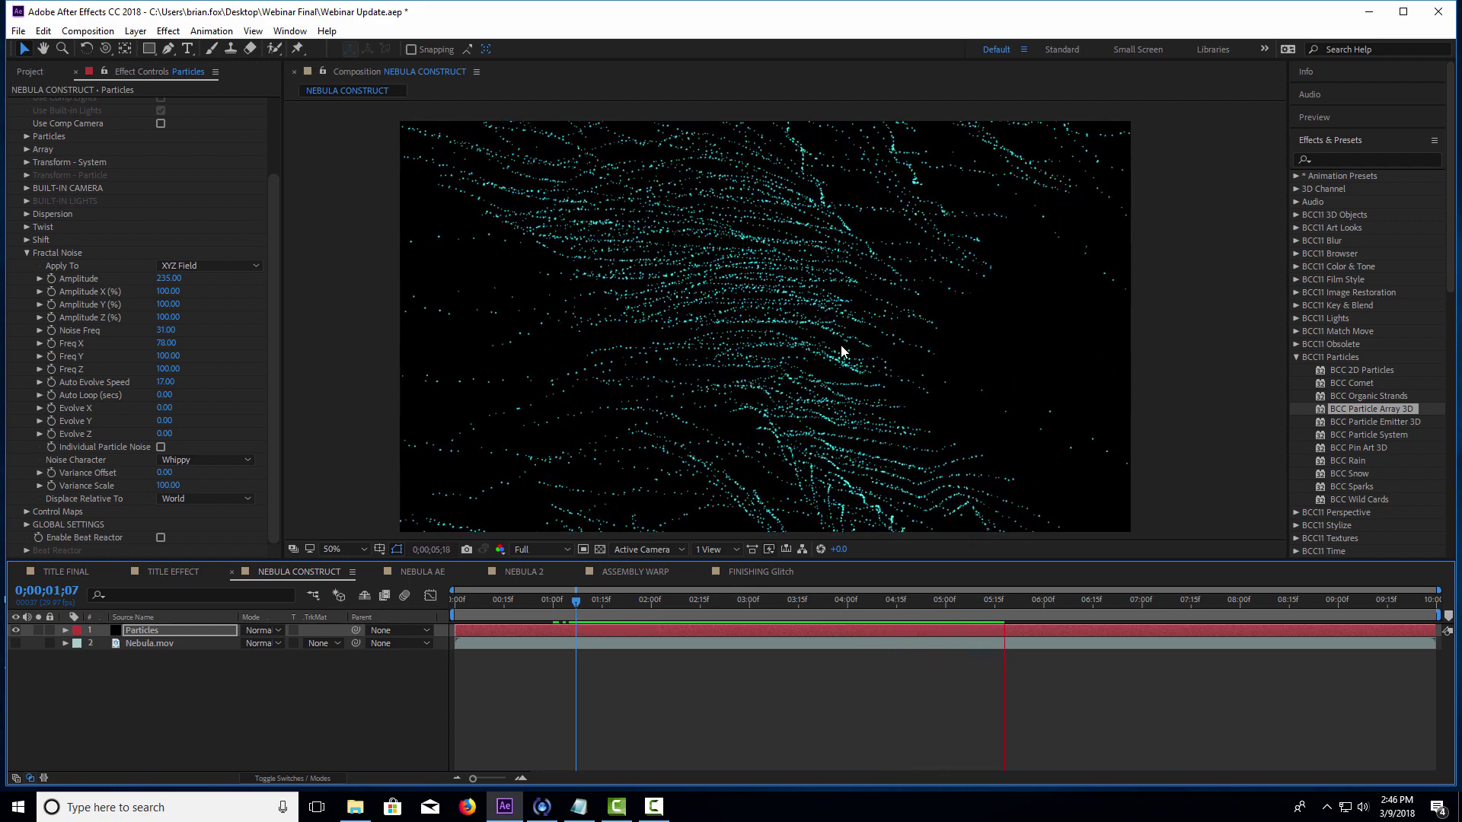
{"action": "left_click", "coordinate": [602, 600]}
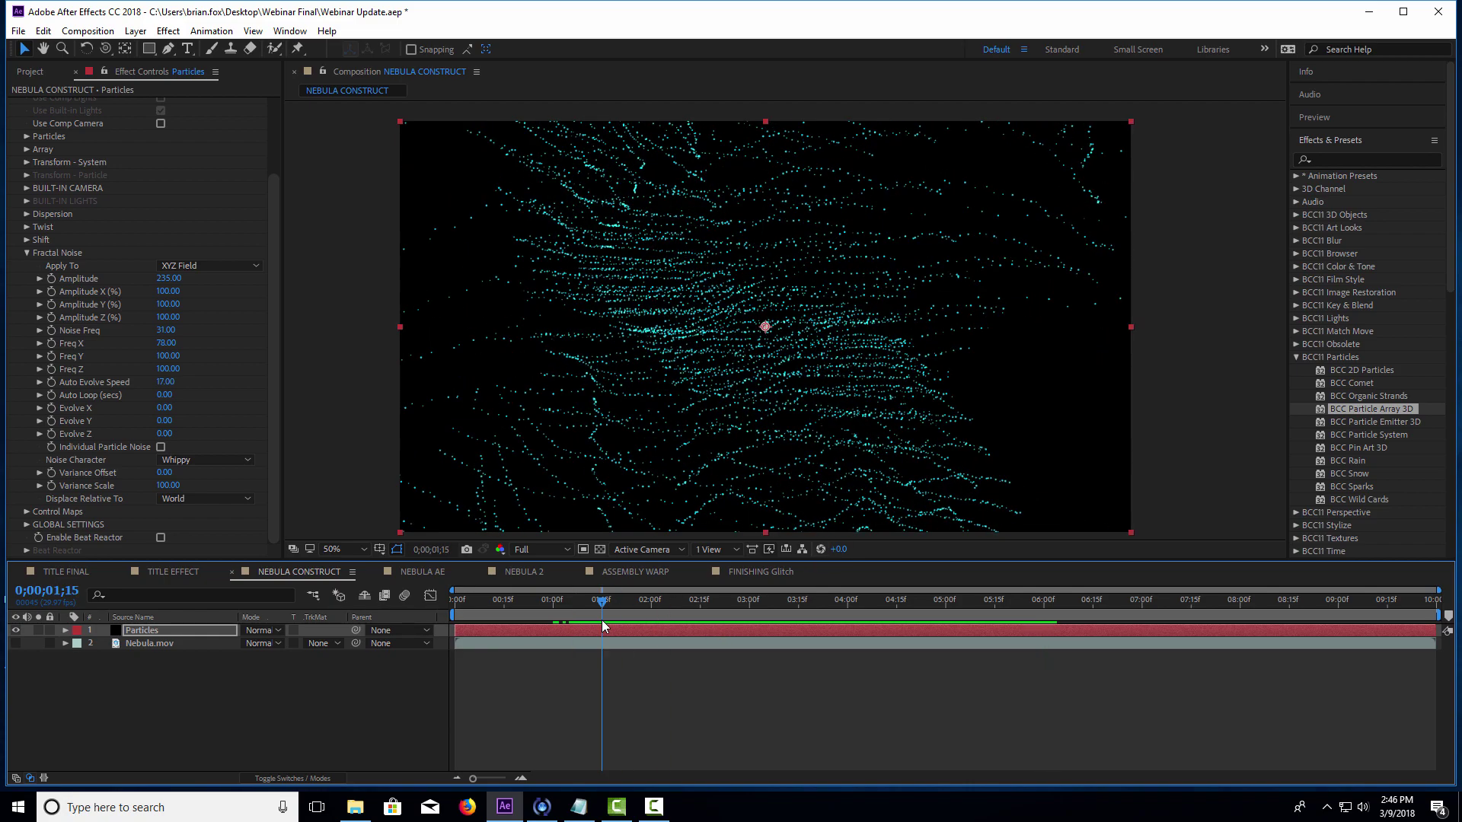
{"action": "key", "text": "space"}
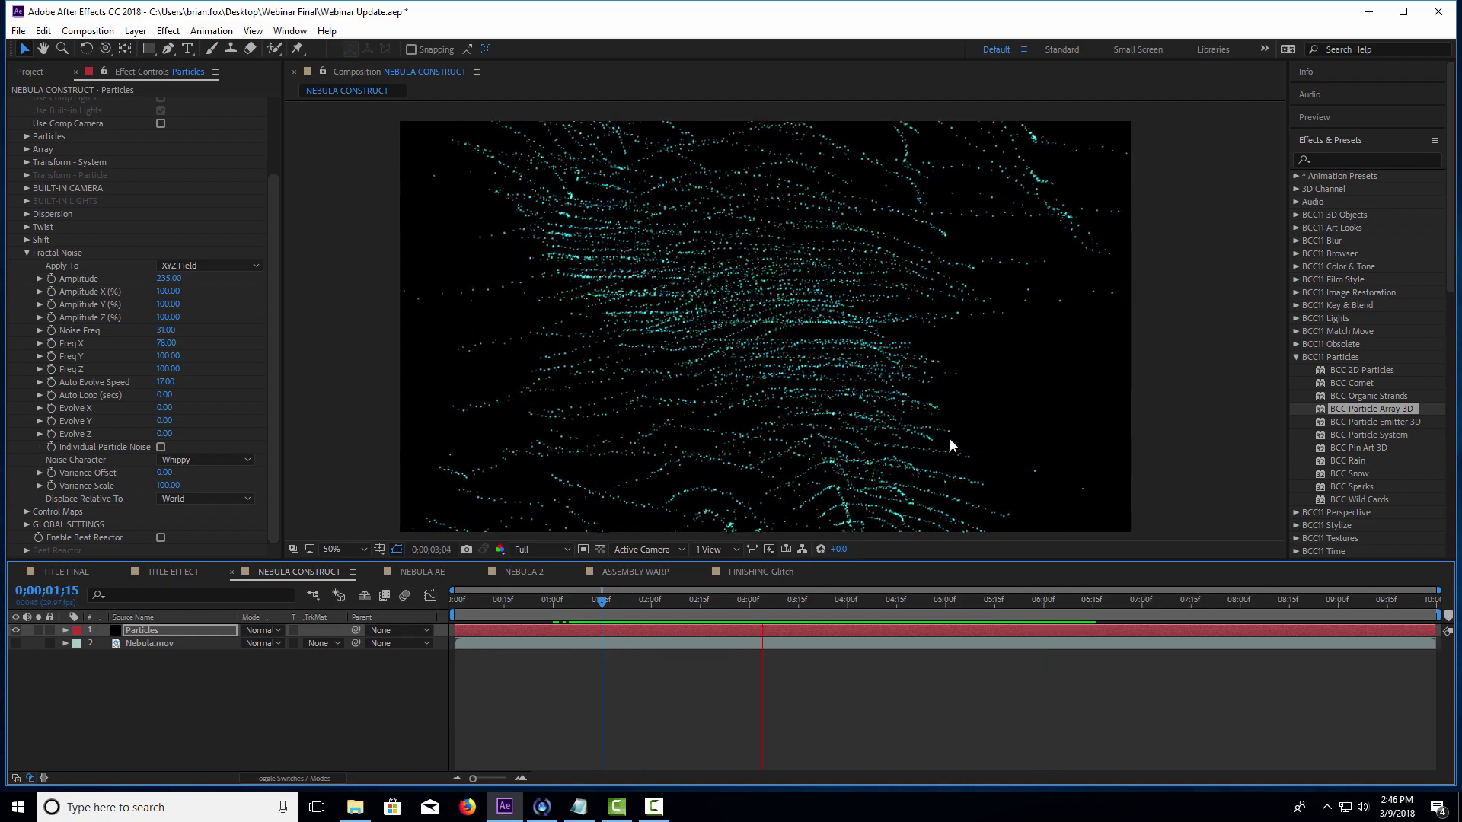
{"action": "key", "text": "space"}
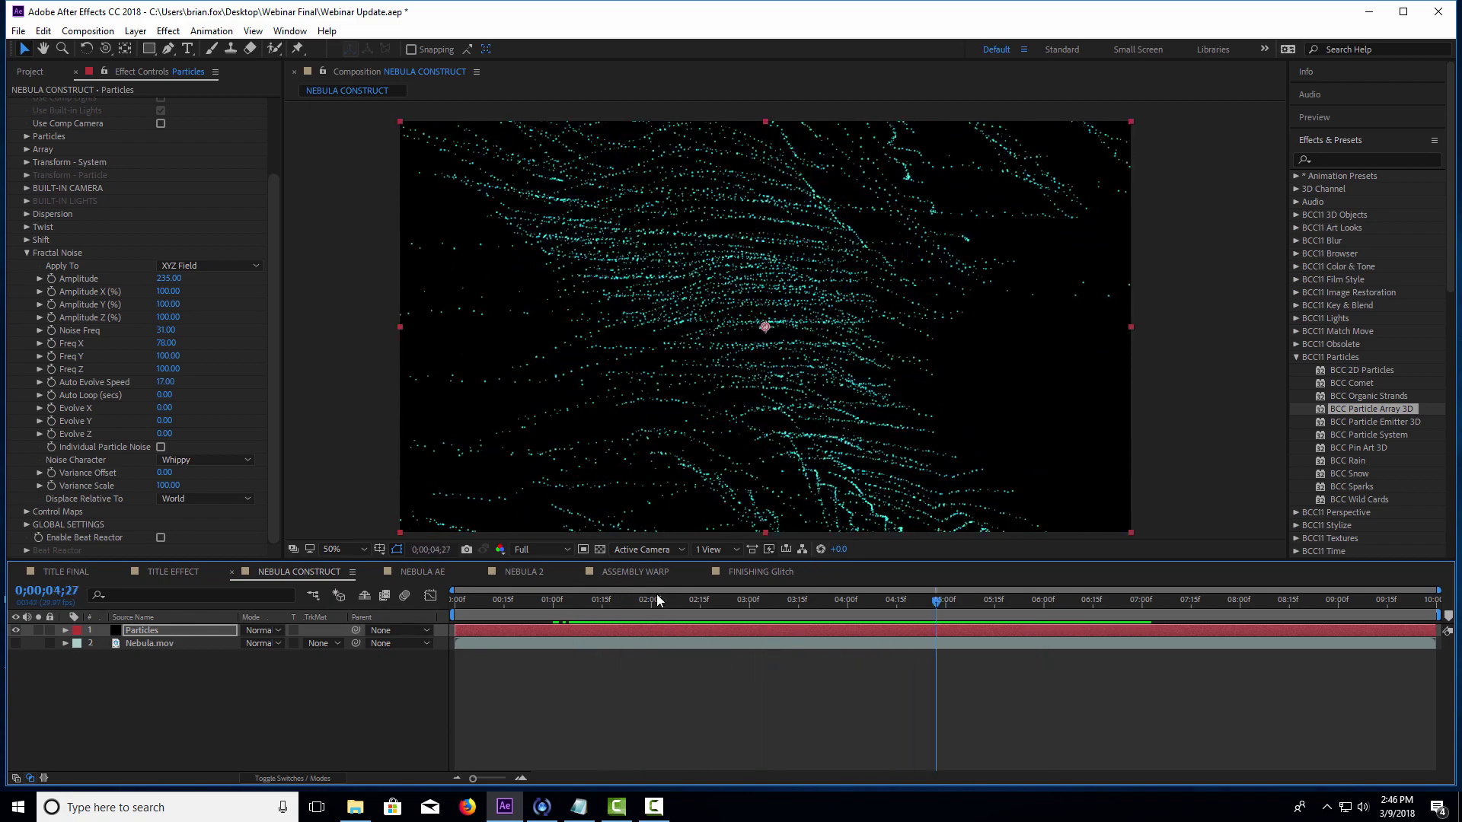
{"action": "left_click_drag", "start_coordinate": [661, 606], "coordinate": [605, 622]}
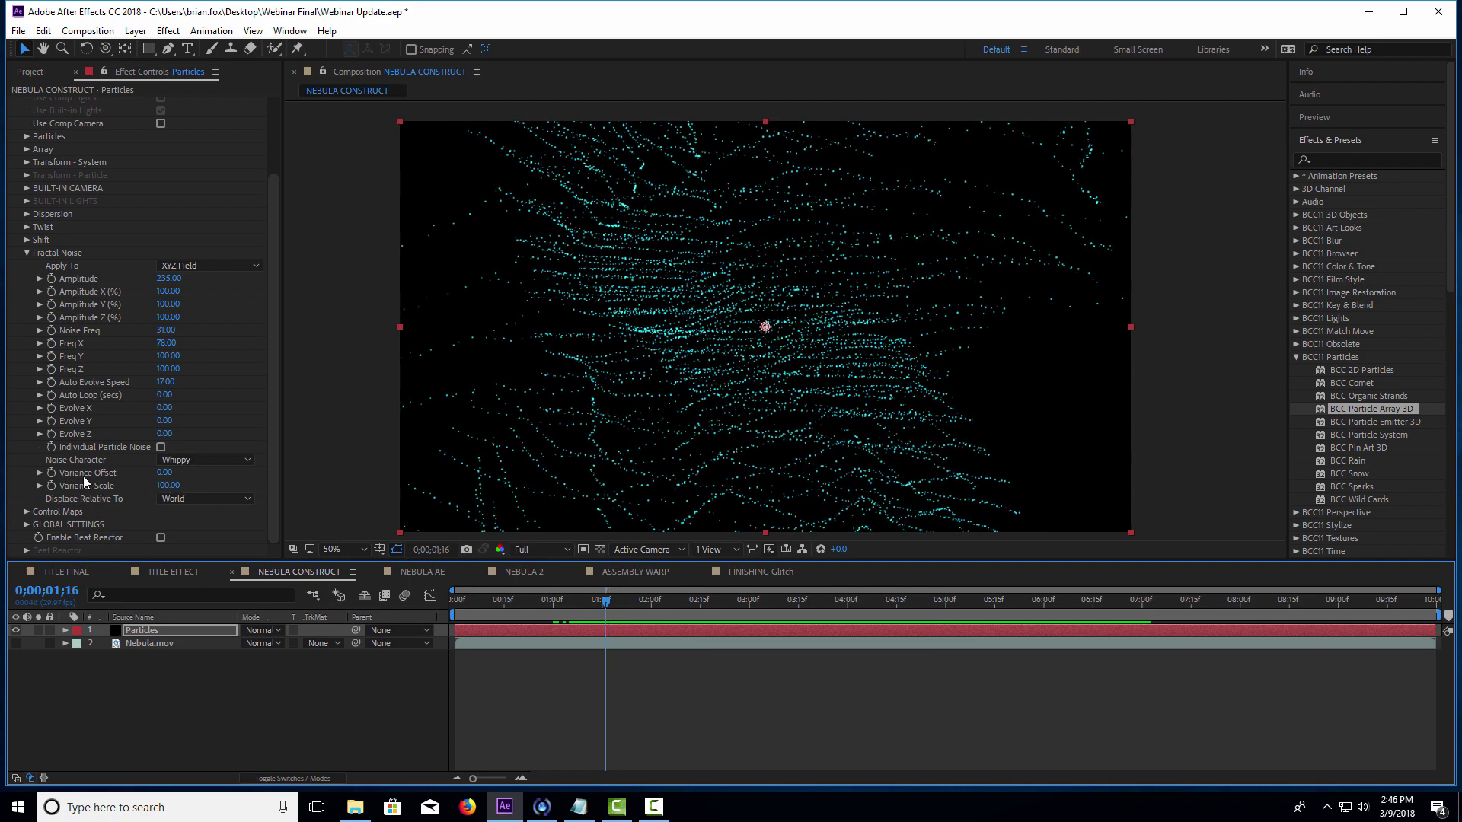
- Set the Fractal Noise's Variance Offset to 96, preview the motion, and scrub to 0;00;03;14
{"action": "left_click_drag", "start_coordinate": [166, 472], "coordinate": [233, 473]}
{"action": "left_click", "coordinate": [586, 609]}
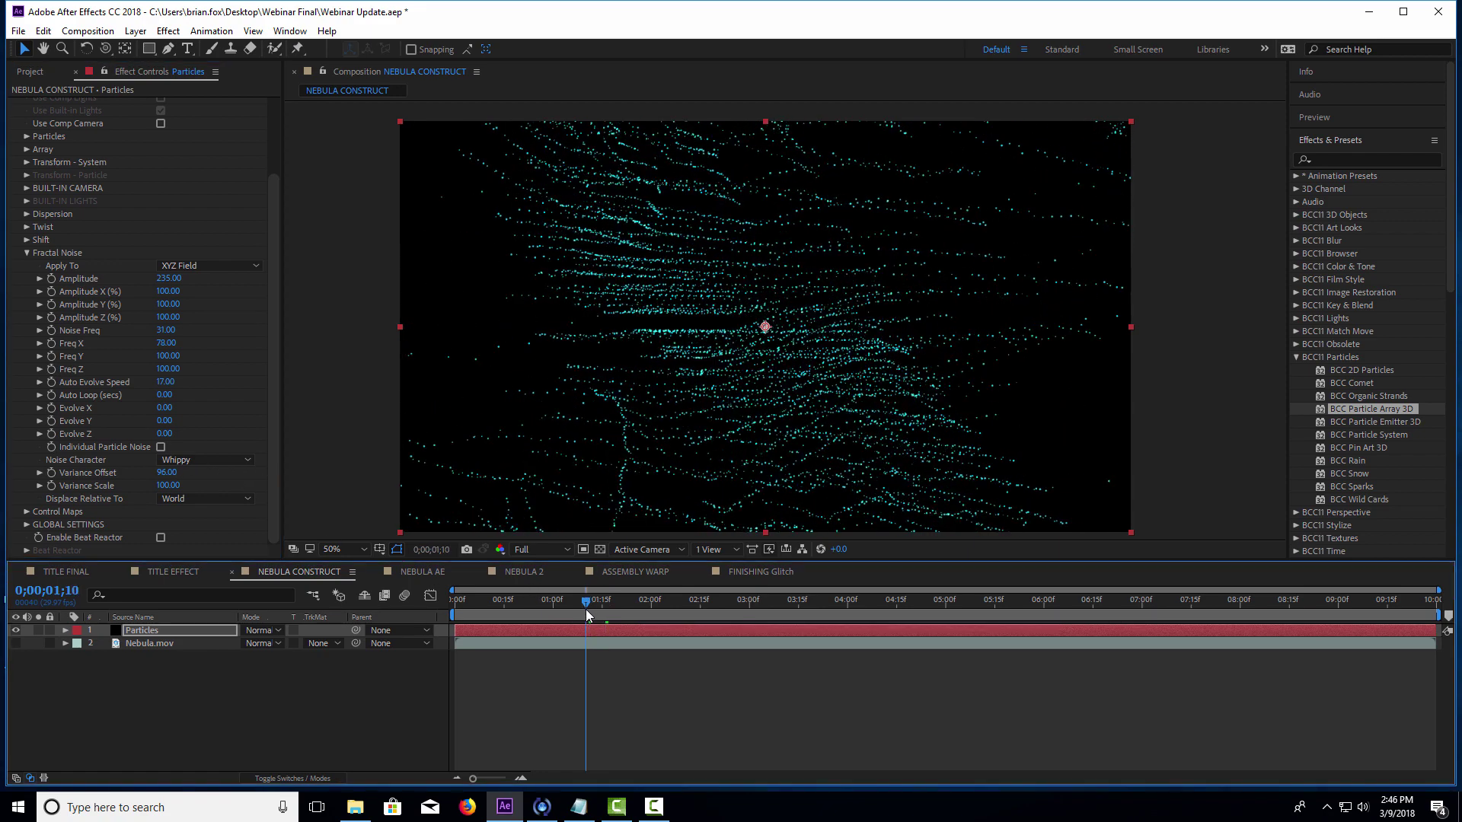
{"action": "key", "text": "space"}
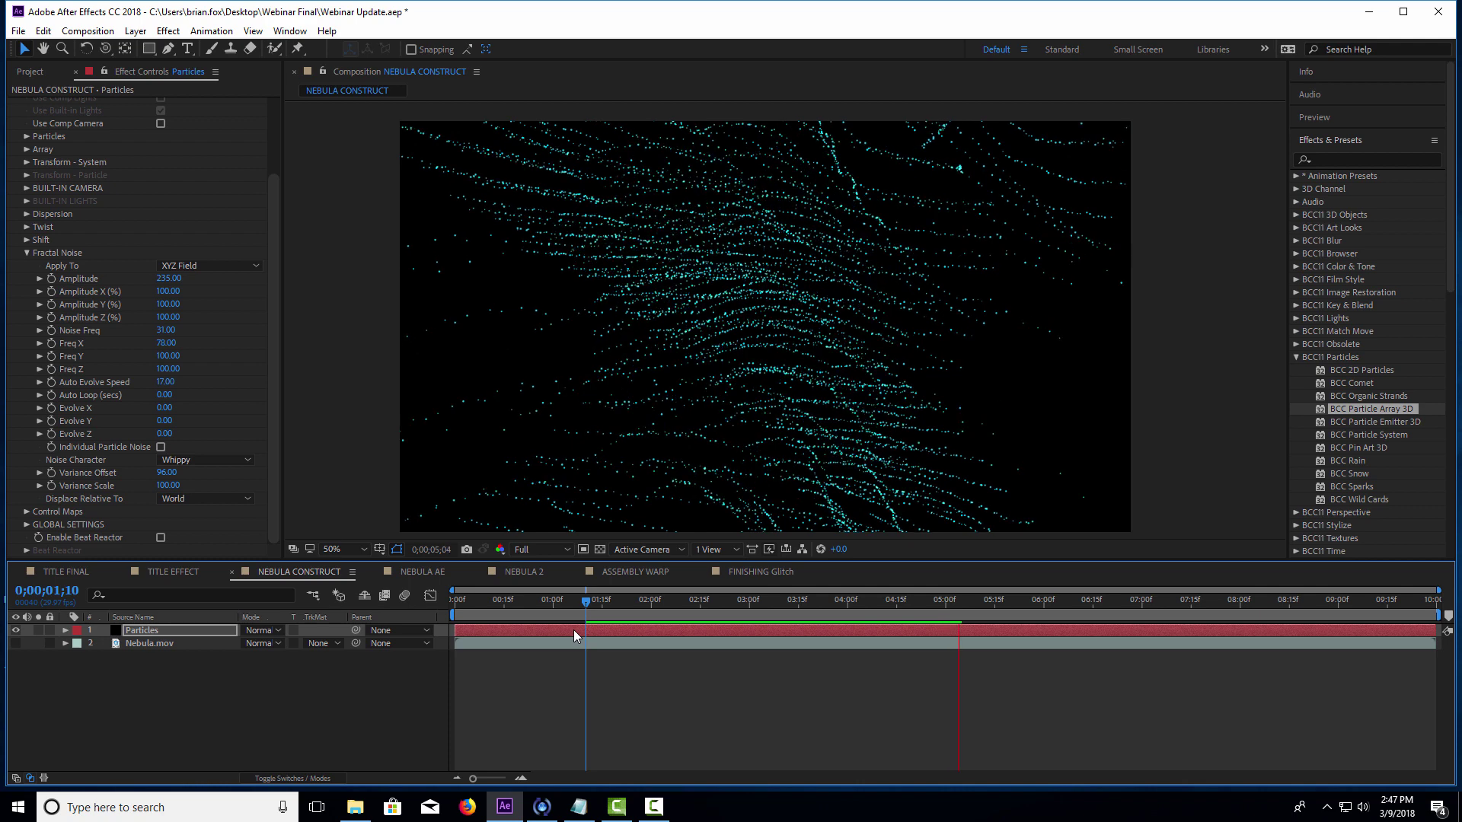
{"action": "key", "text": "space"}
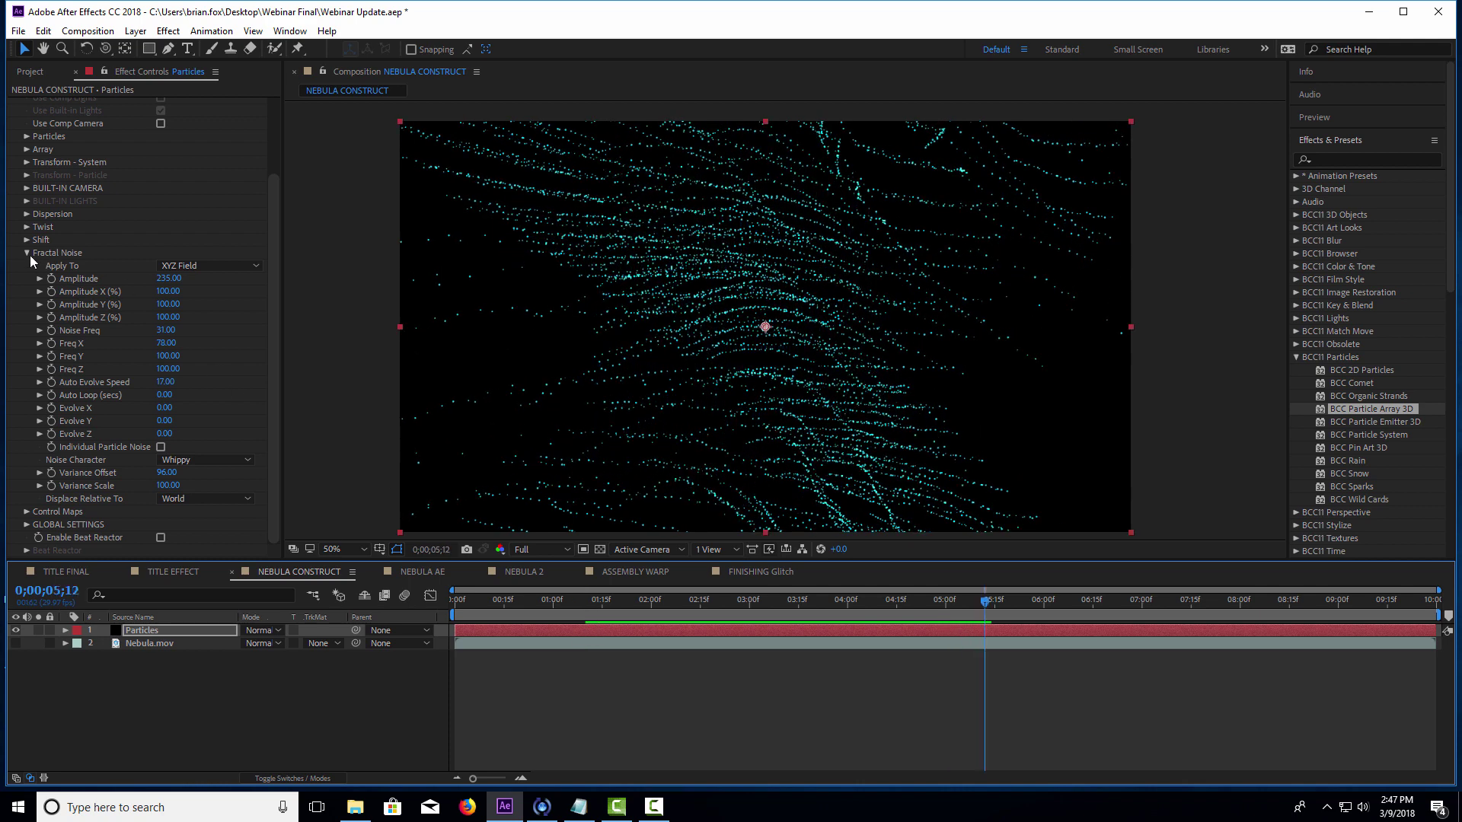
{"action": "left_click", "coordinate": [30, 255]}
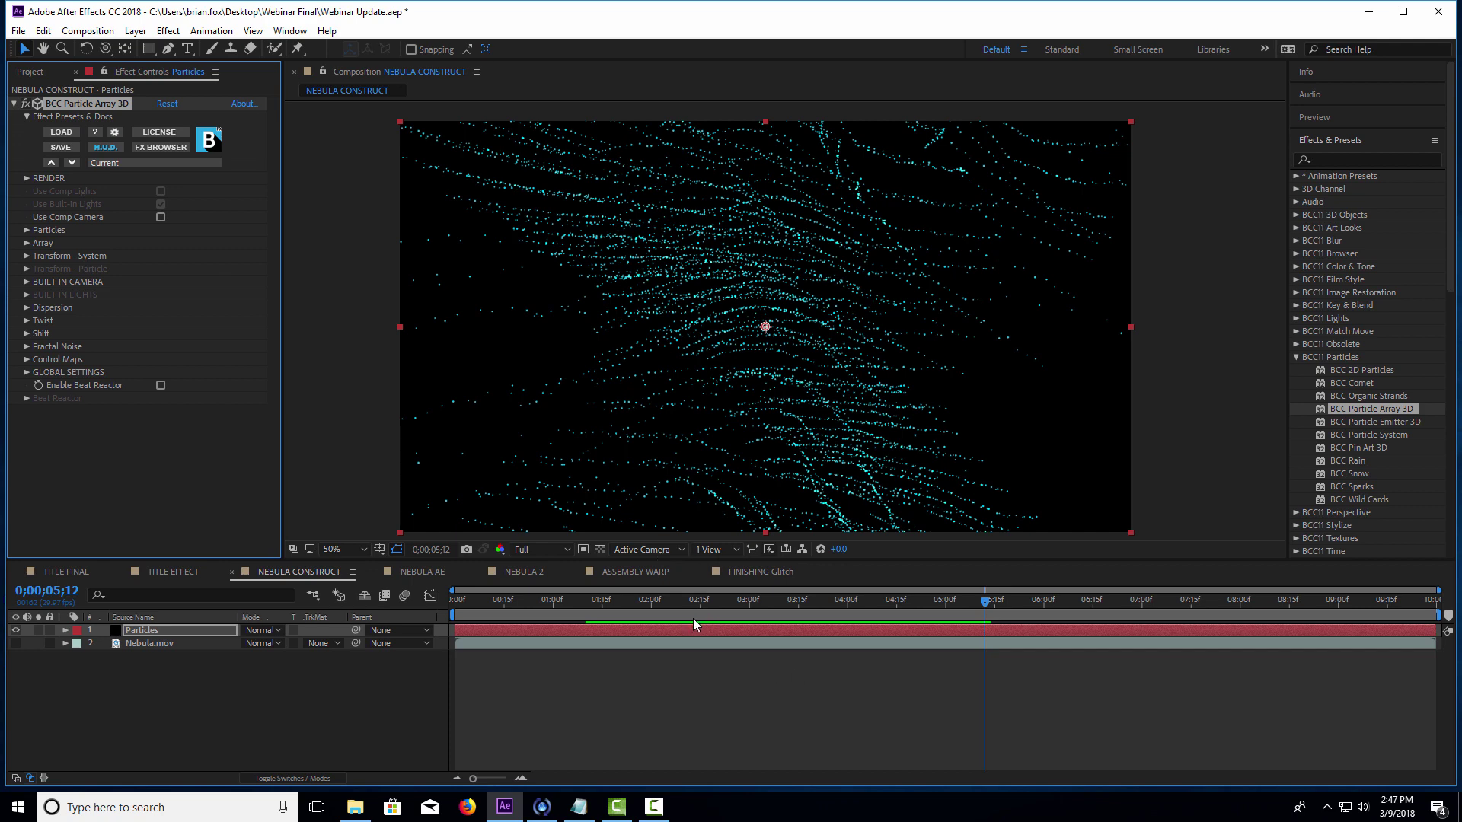
{"action": "left_click_drag", "start_coordinate": [693, 618], "coordinate": [795, 646]}
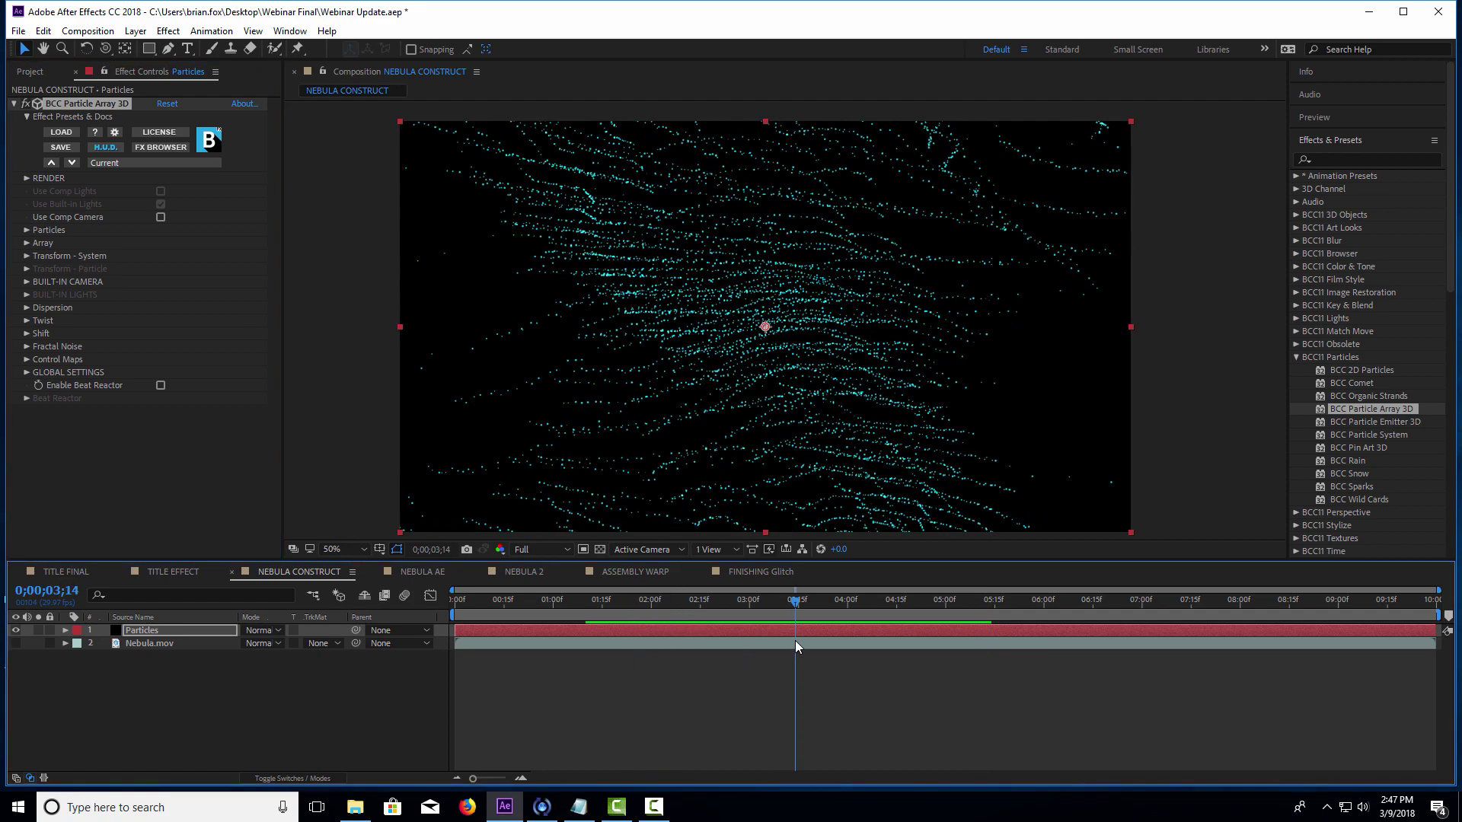
- In the NEBULA AE composition, orbit Camera 1 slightly around the particles in the Active Camera view
{"action": "left_click", "coordinate": [426, 572]}
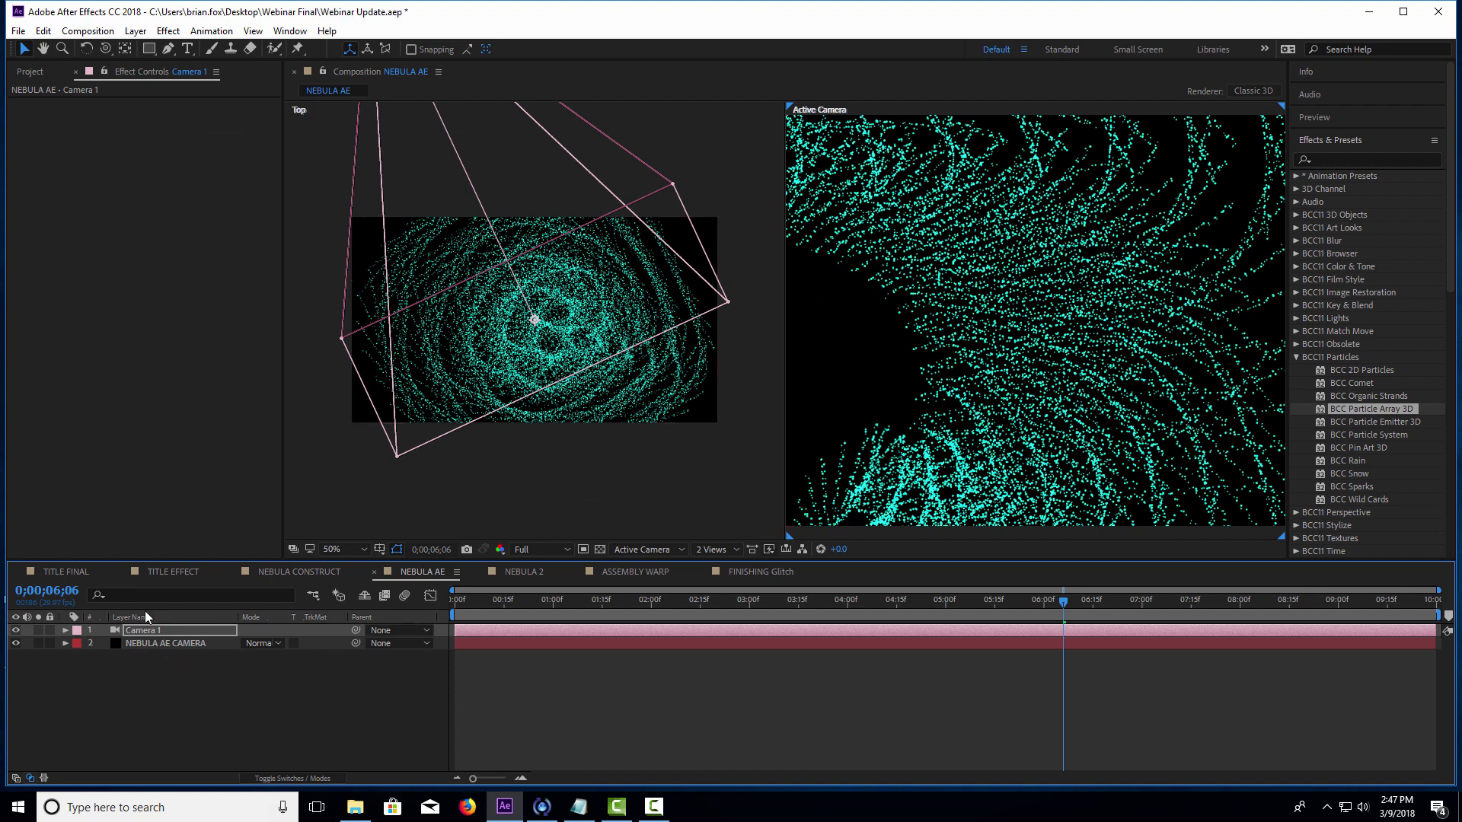
{"action": "left_click", "coordinate": [162, 643]}
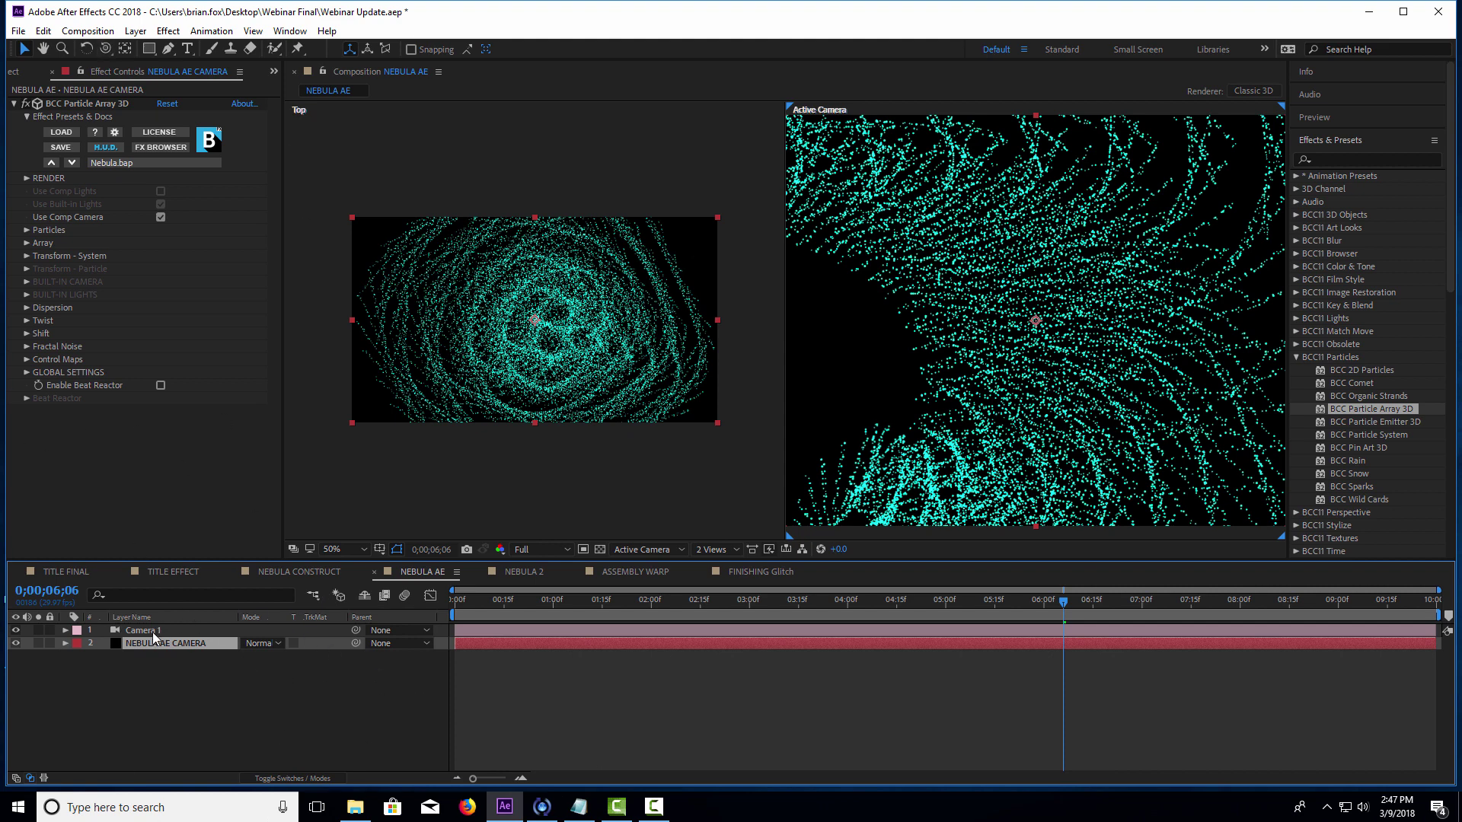
{"action": "left_click", "coordinate": [150, 631]}
{"action": "left_click", "coordinate": [217, 643]}
{"action": "left_click", "coordinate": [164, 633]}
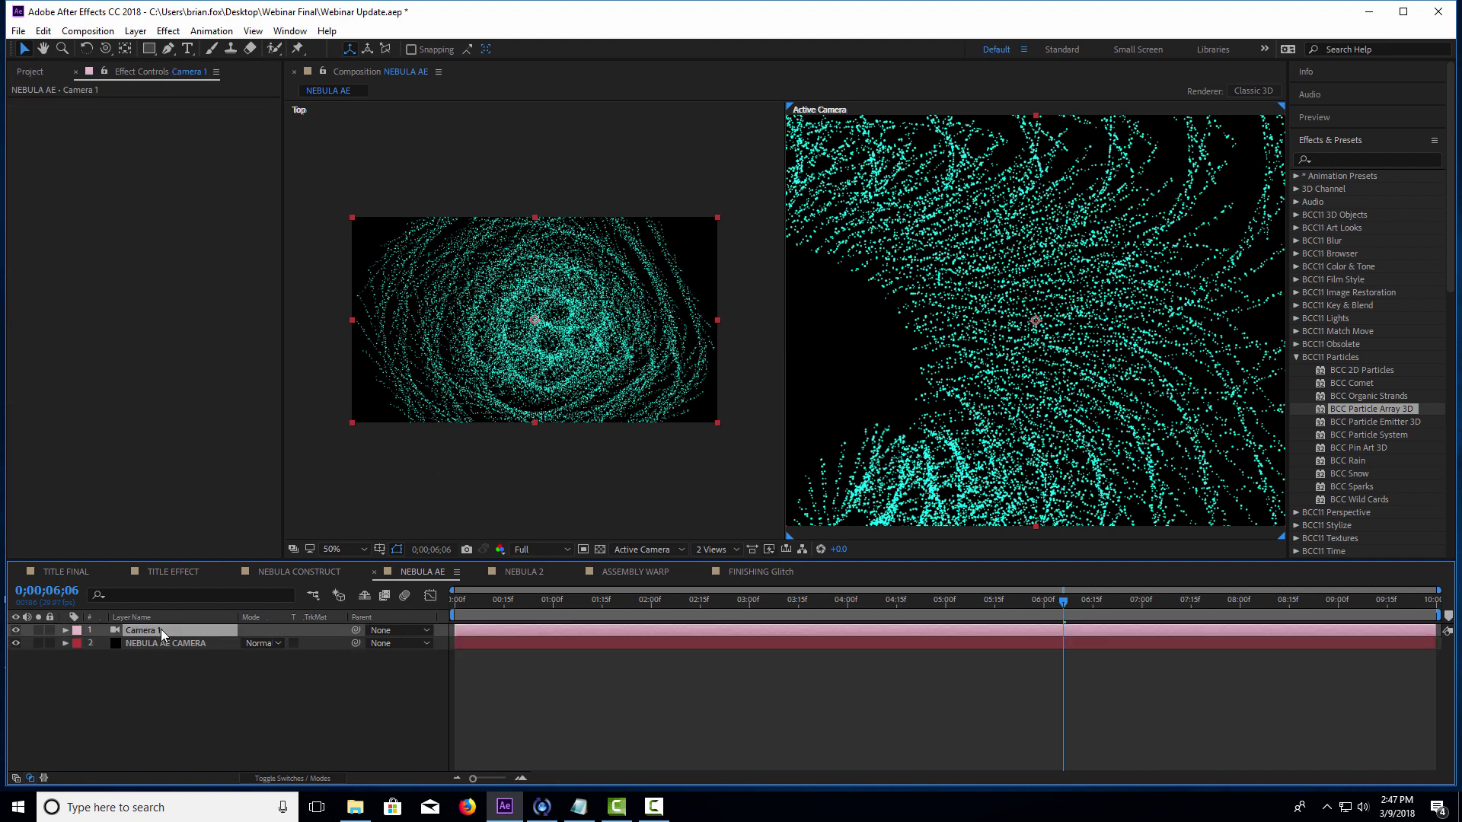
{"action": "left_click", "coordinate": [107, 49]}
{"action": "mouse_move", "coordinate": [1003, 329]}
{"action": "left_mouse_down"}
{"action": "mouse_move", "coordinate": [982, 412]}
{"action": "mouse_move", "coordinate": [1010, 306]}
{"action": "left_mouse_up"}
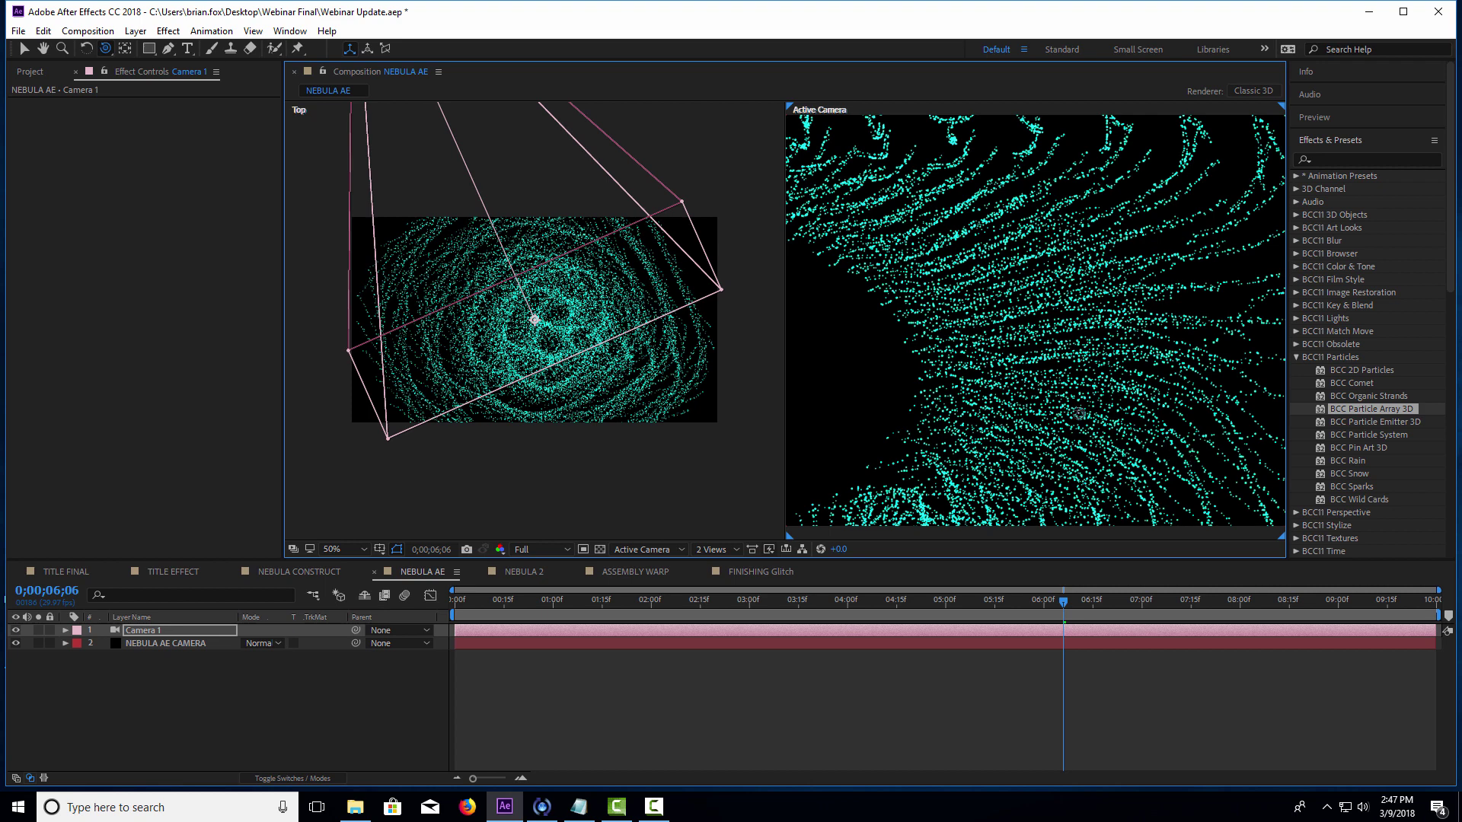
- In NEBULA CONSTRUCT, set the built-in camera to Orbit with Cam Pos Z -213, Cam Tumble -9°, Cam Spin -54° and Field of View 52
{"action": "left_click", "coordinate": [312, 572]}
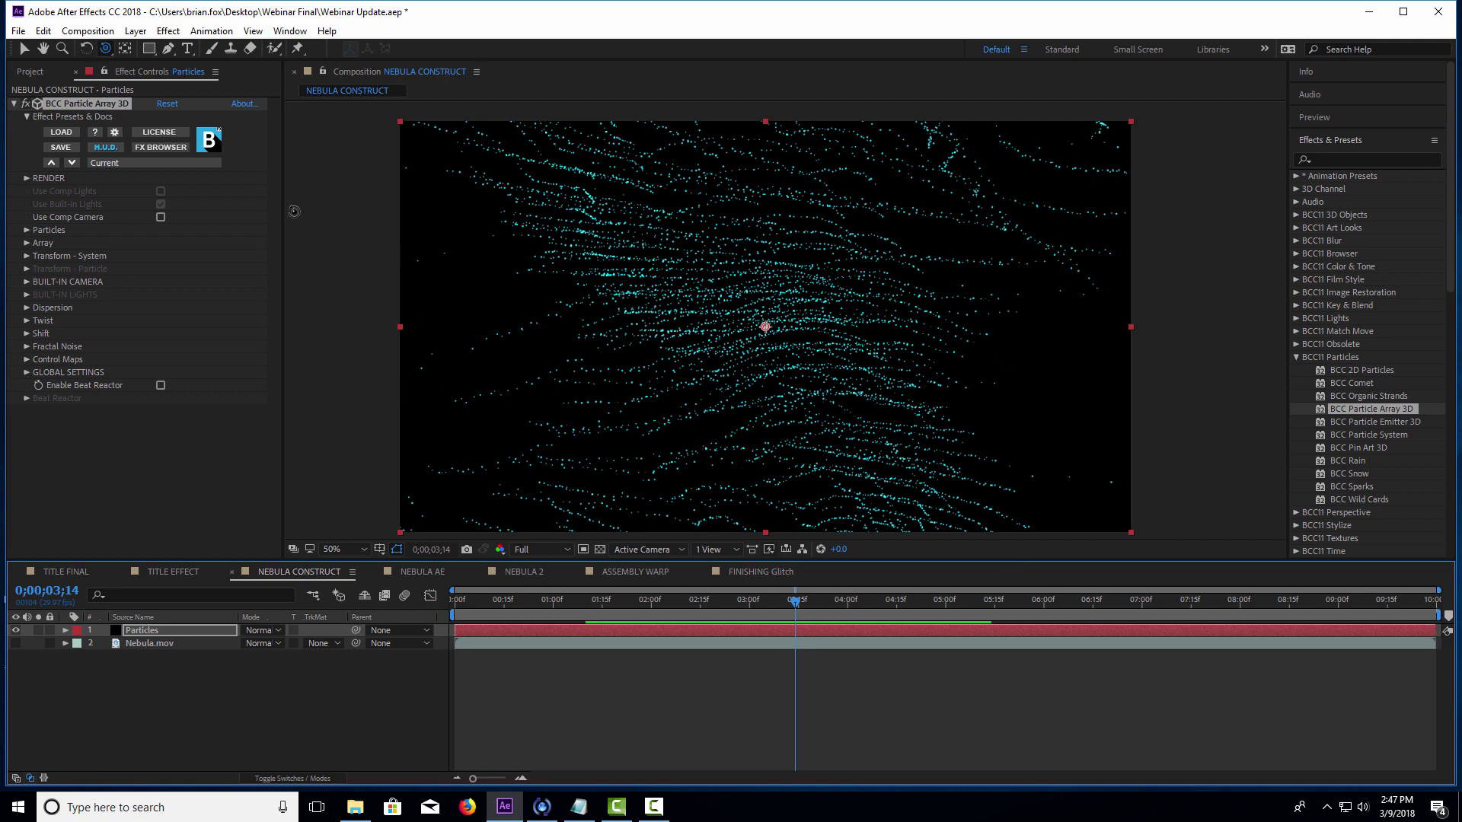
{"action": "left_click", "coordinate": [26, 282]}
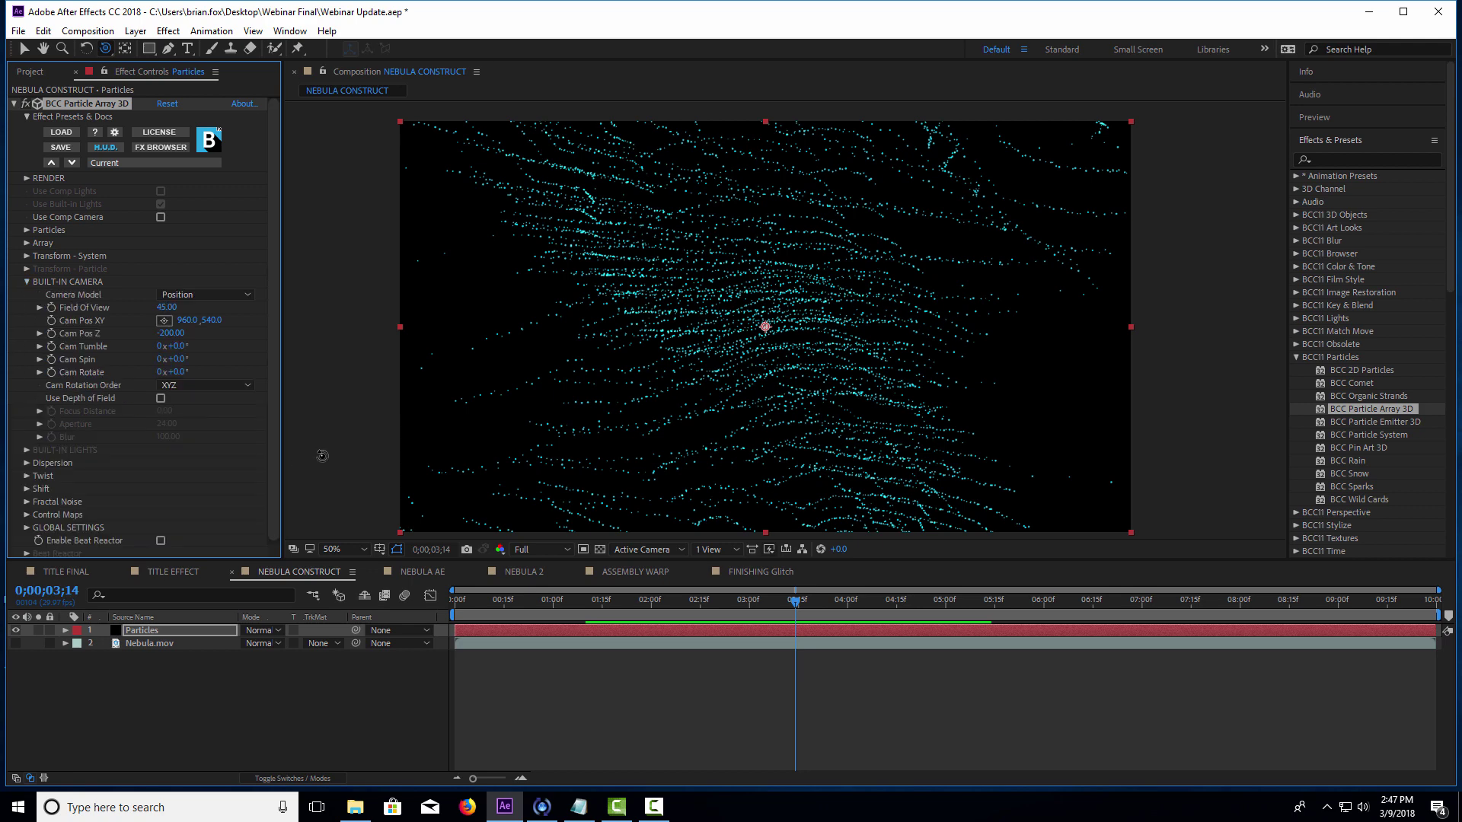
{"action": "left_click", "coordinate": [244, 295]}
{"action": "left_click", "coordinate": [194, 329]}
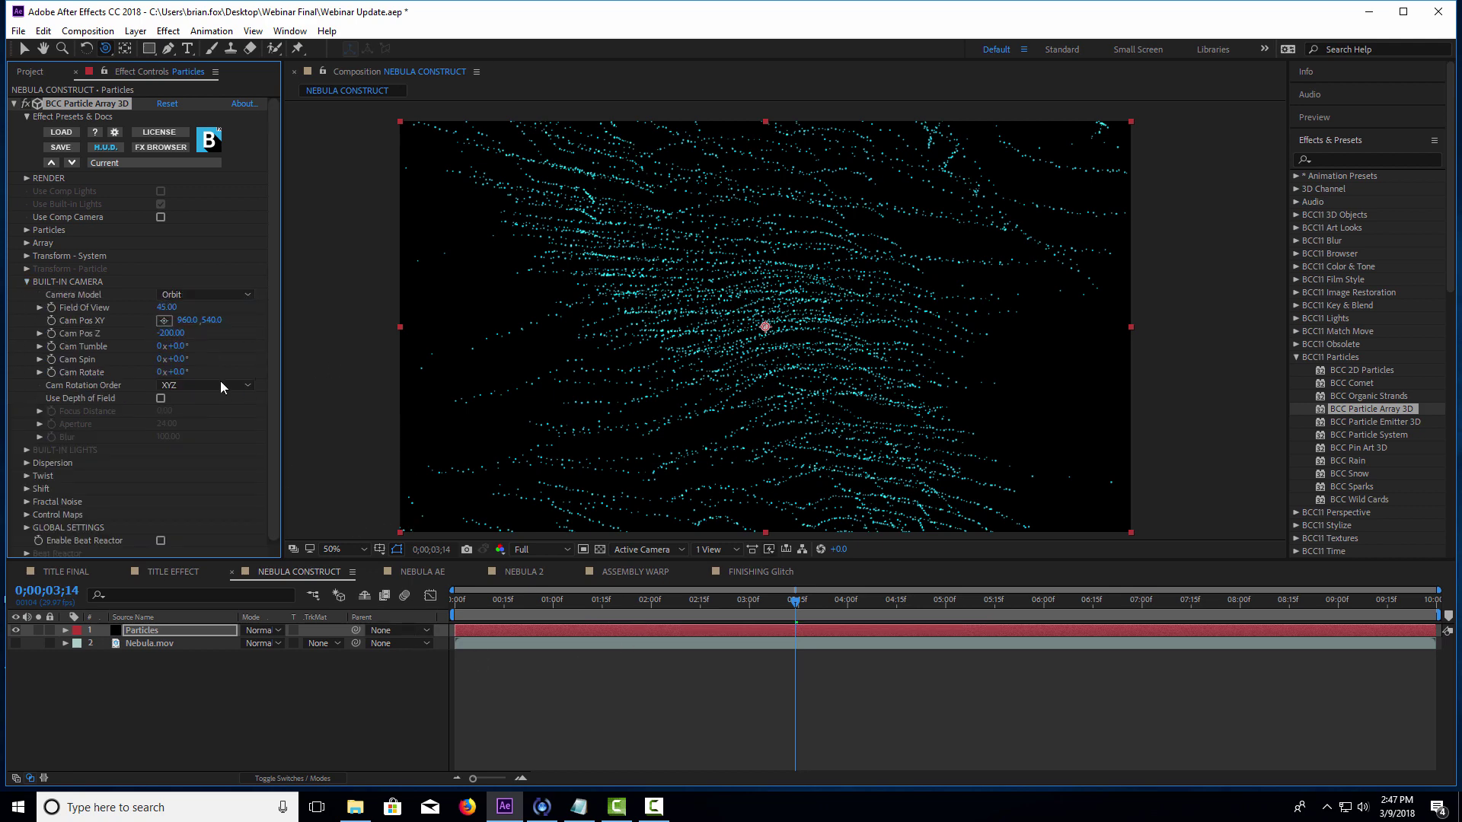
{"action": "left_click_drag", "start_coordinate": [169, 333], "coordinate": [146, 384]}
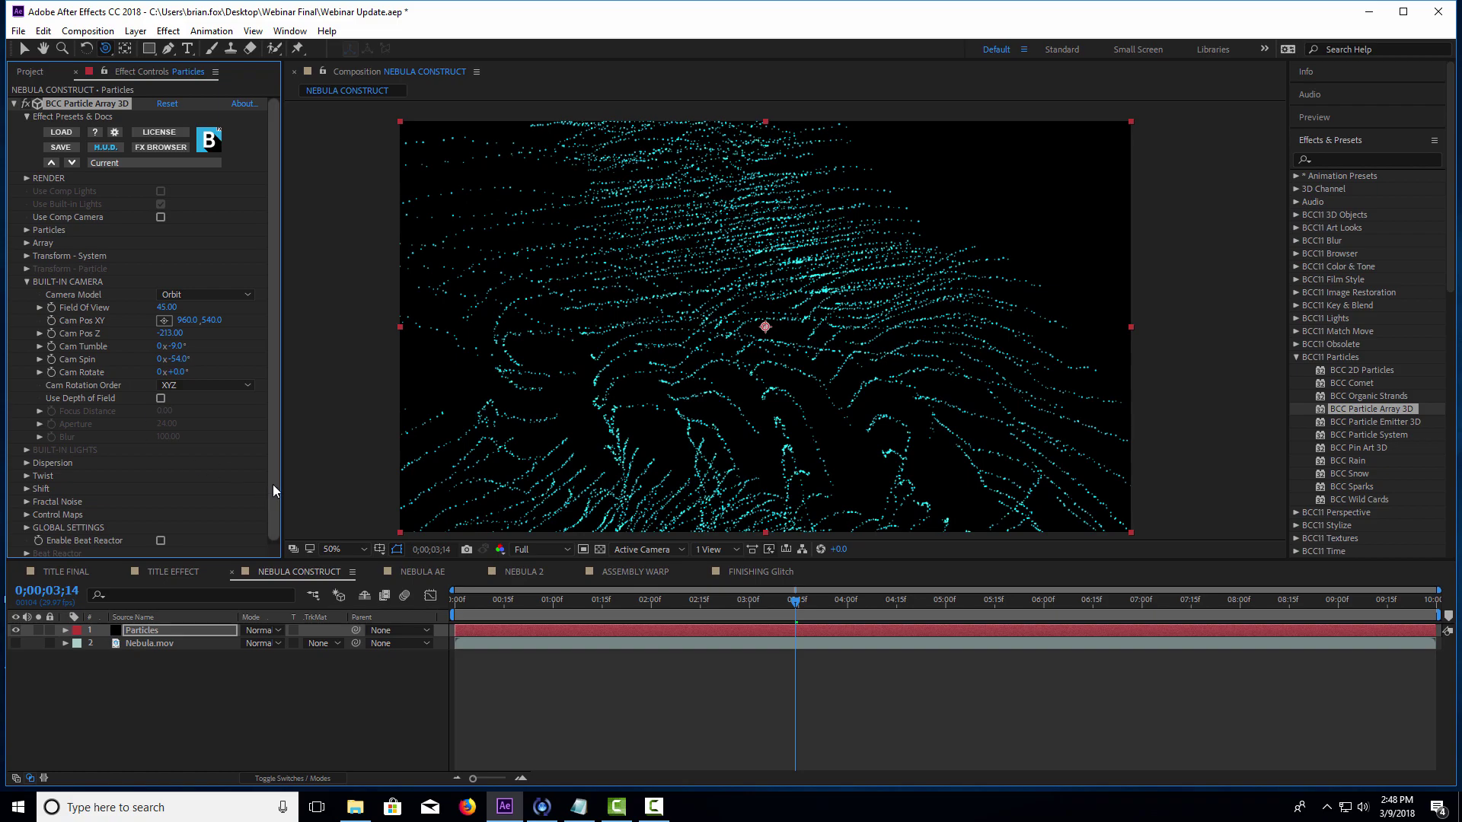
{"action": "left_click_drag", "start_coordinate": [163, 307], "coordinate": [162, 296]}
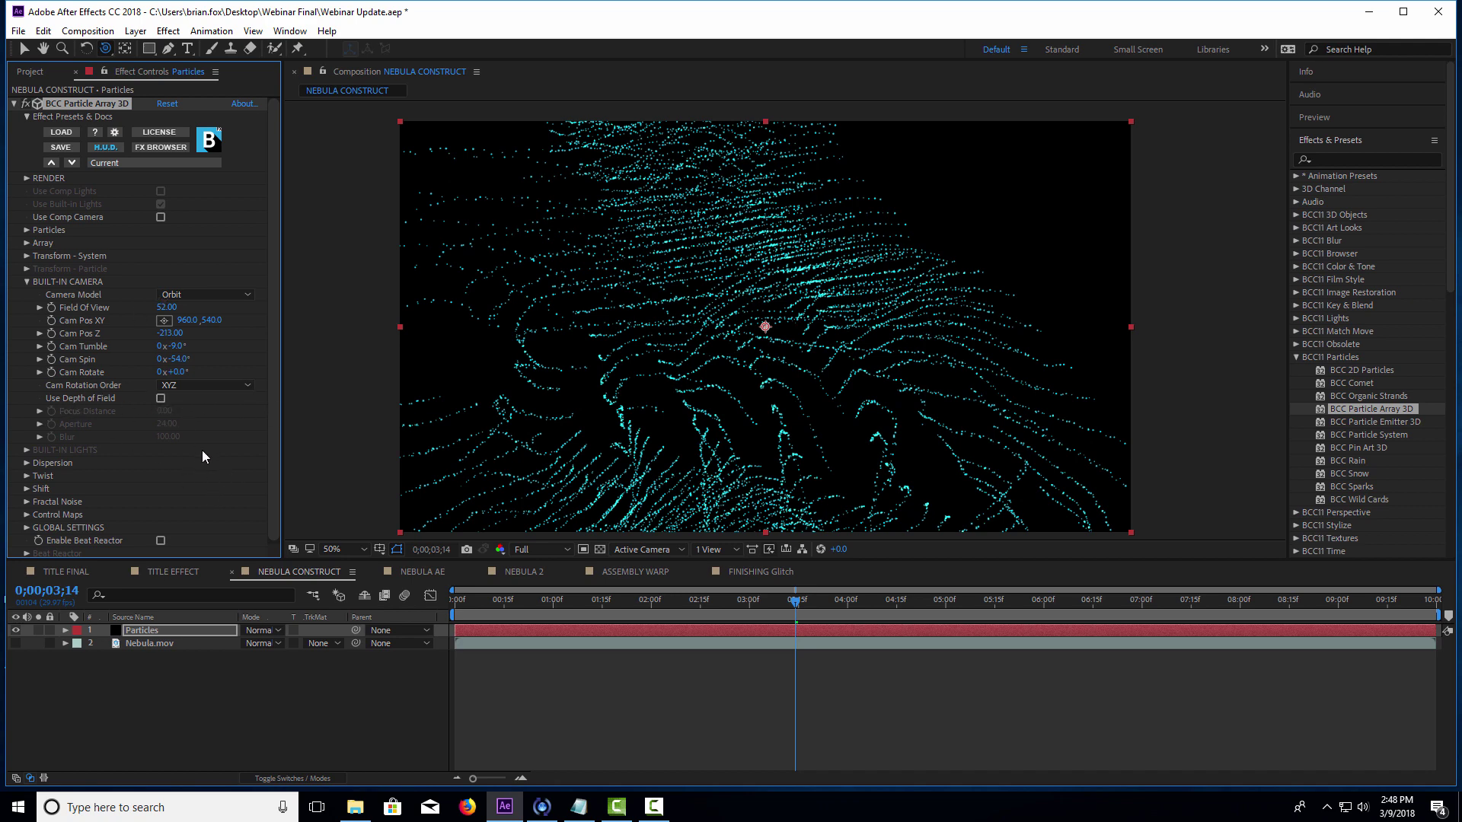
- Enable the built-in camera's depth of field with Focus Distance 76 and Aperture 69, preview the motion, and scrub to 0;00;03;23
{"action": "left_click", "coordinate": [161, 398]}
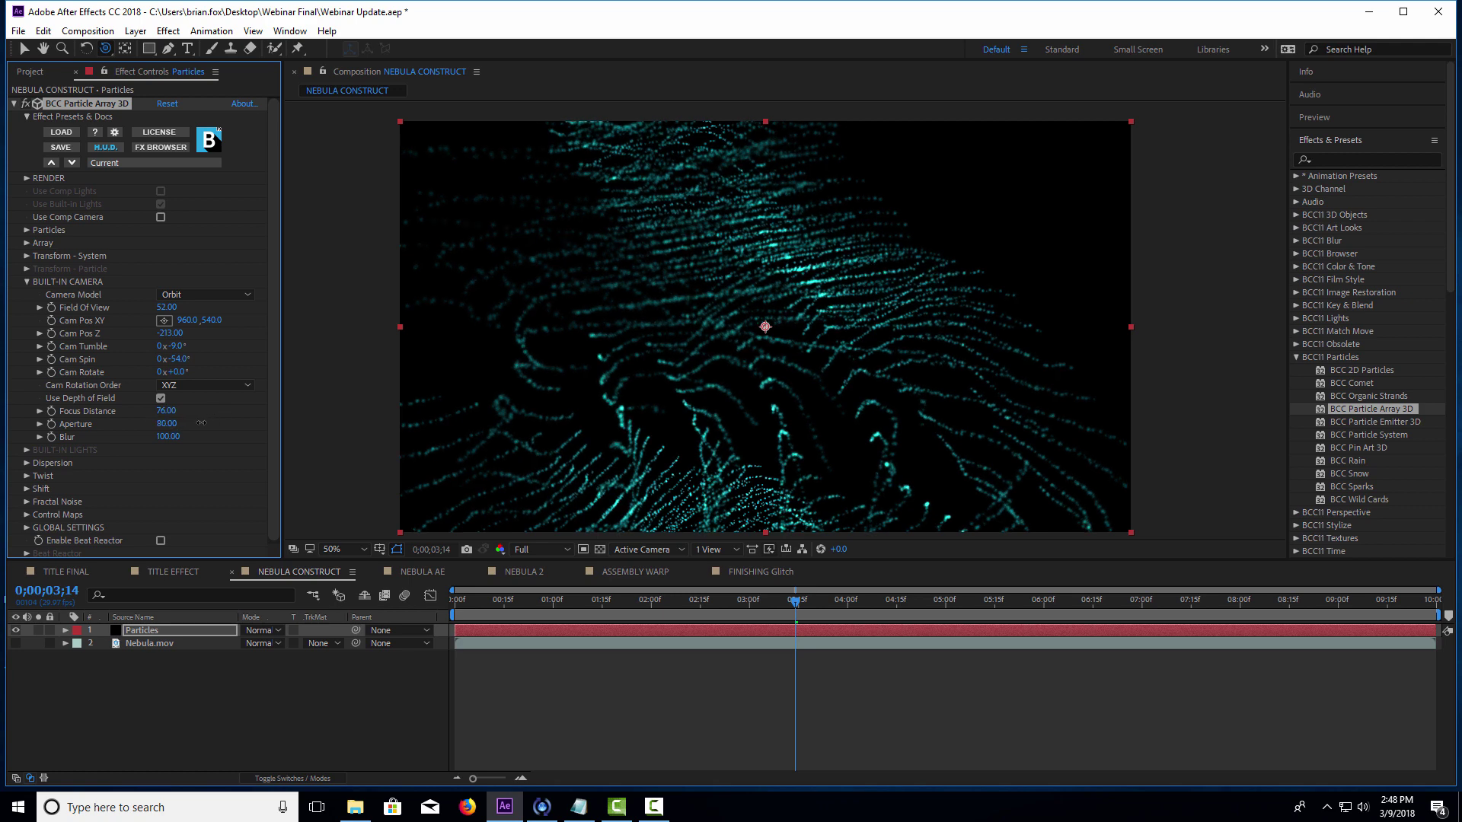
{"action": "left_click", "coordinate": [686, 606]}
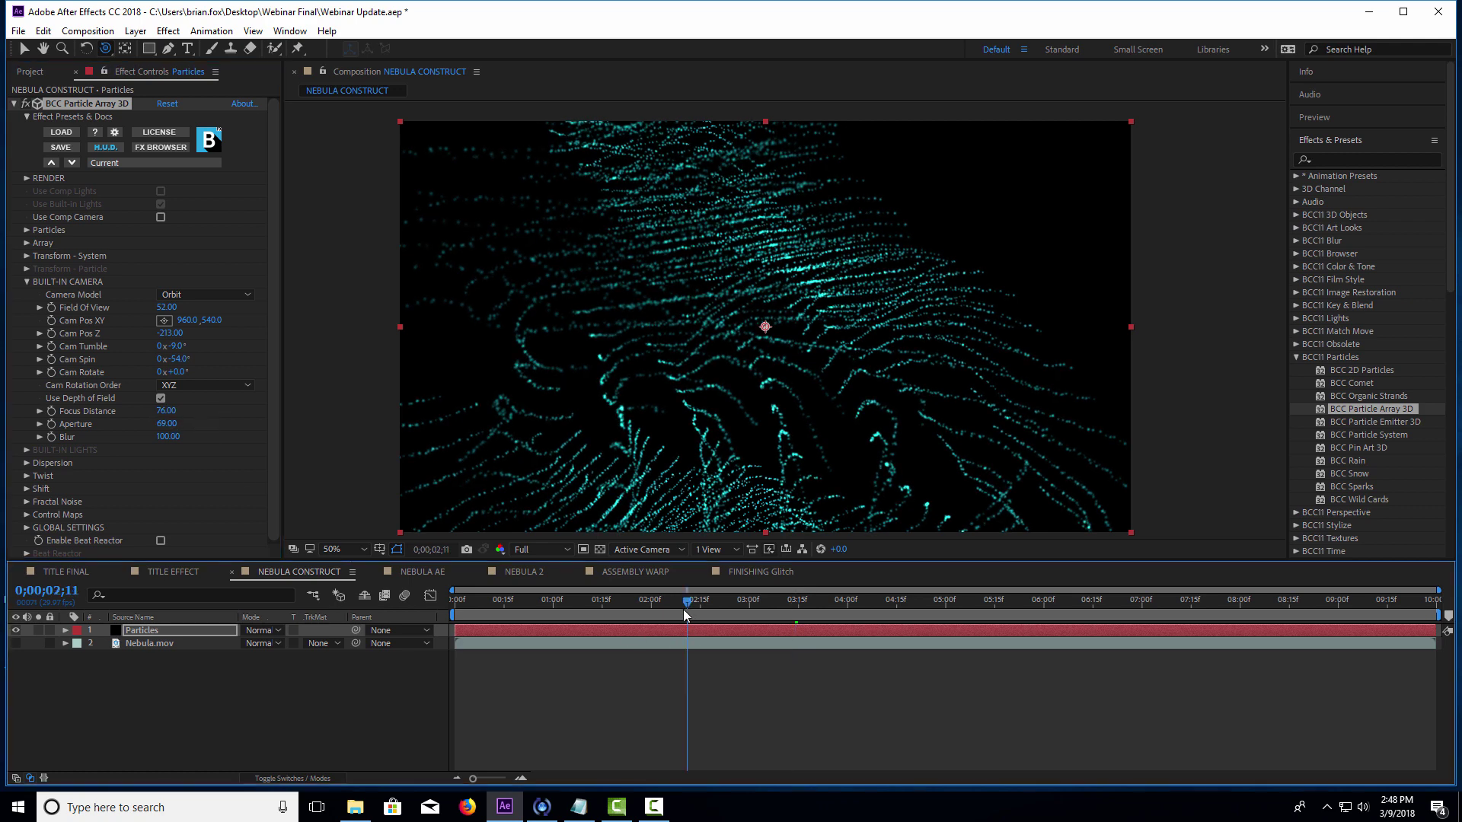
{"action": "key", "text": "space"}
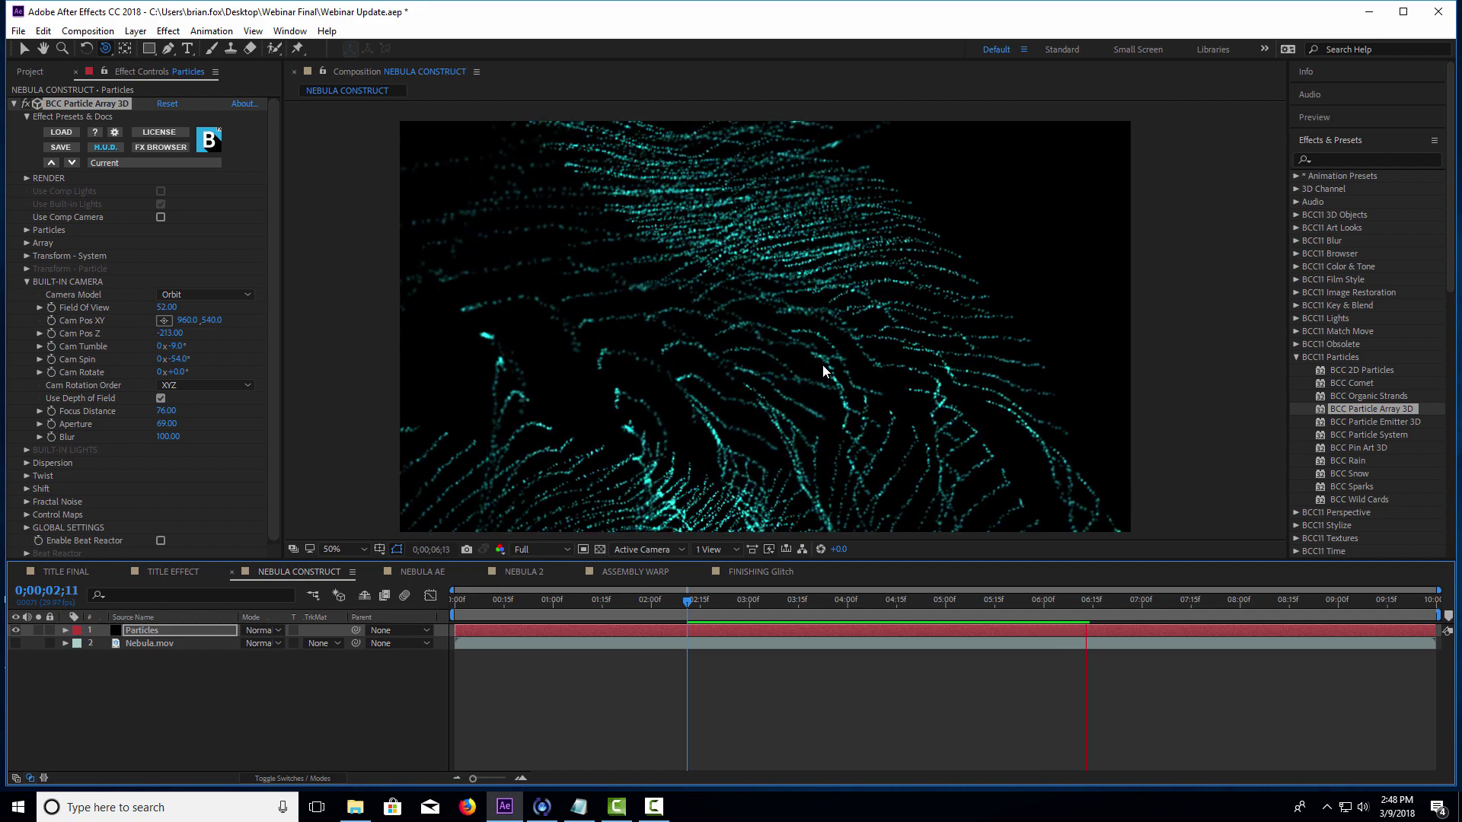
{"action": "key", "text": "space"}
{"action": "left_click_drag", "start_coordinate": [758, 612], "coordinate": [825, 647]}
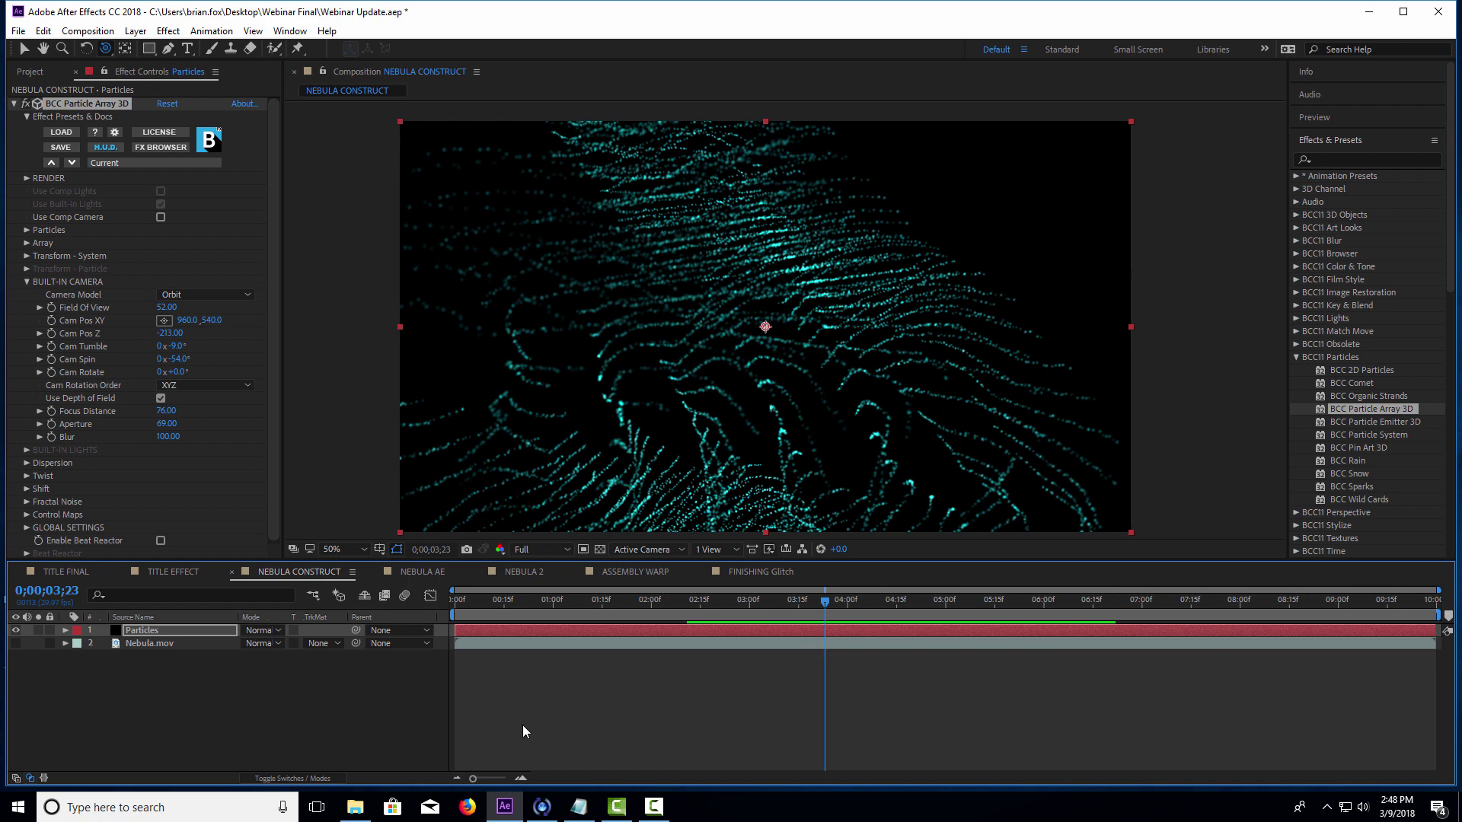
- Show Nebula.mov instead of the Particles layer, and in NEBULA 2 hide the VECTOR, BLUR, COLOR GLOW and VOLUMETRIC LIGHTS layers
{"action": "left_click", "coordinate": [16, 631]}
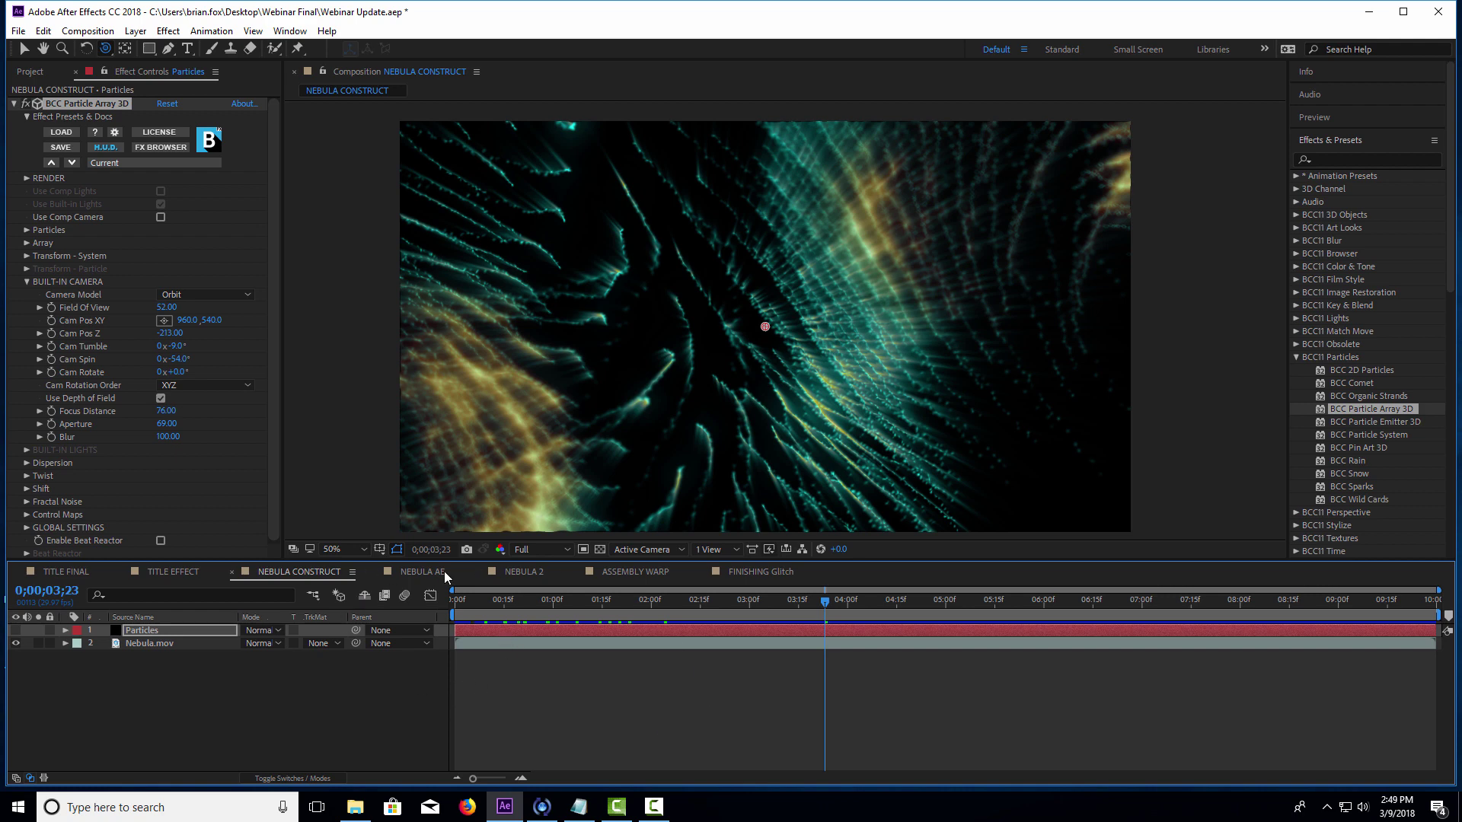
{"action": "left_click", "coordinate": [519, 574]}
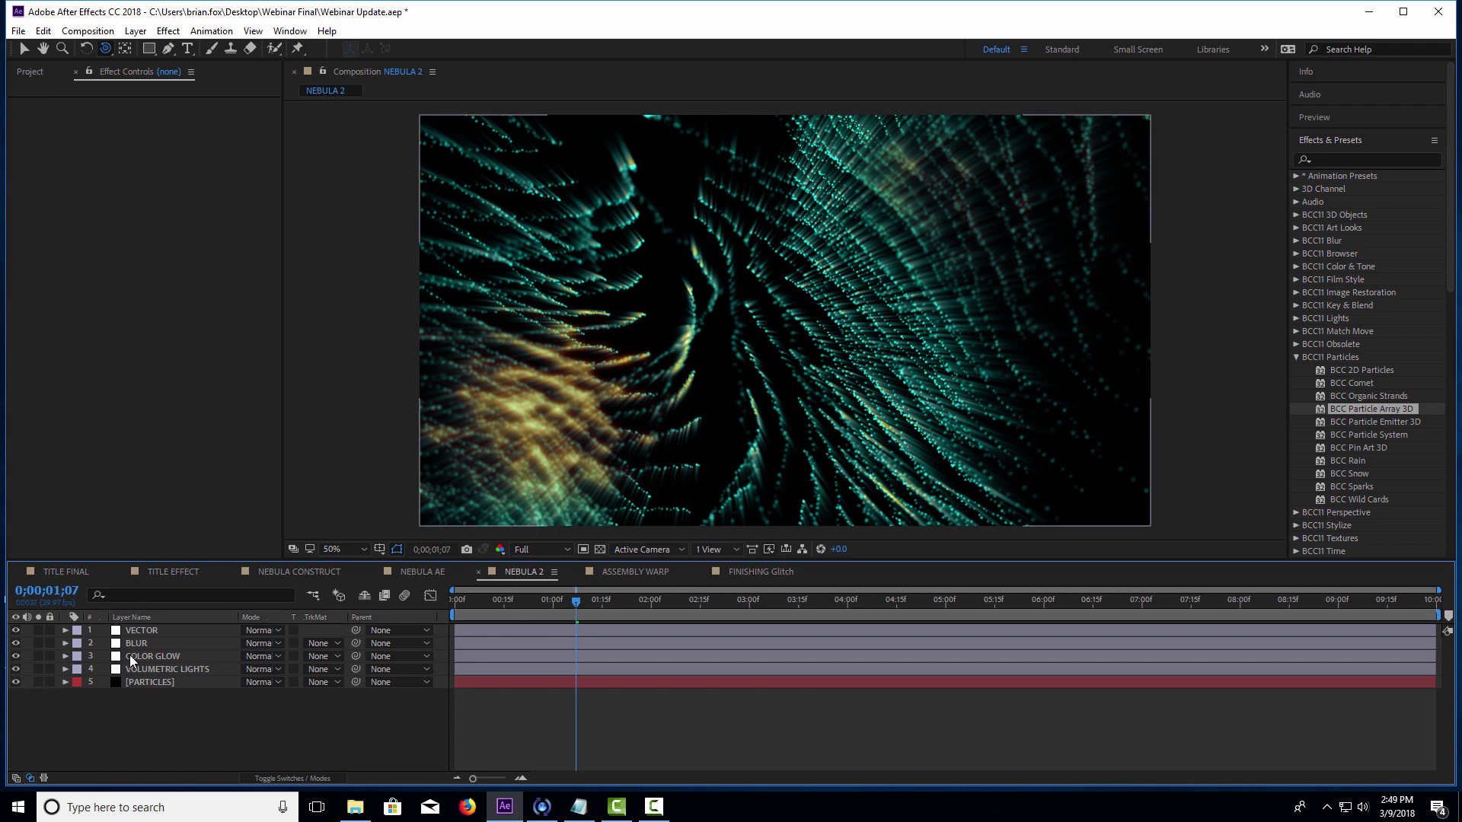
{"action": "left_click_drag", "start_coordinate": [15, 630], "coordinate": [17, 660]}
{"action": "left_click", "coordinate": [17, 670]}
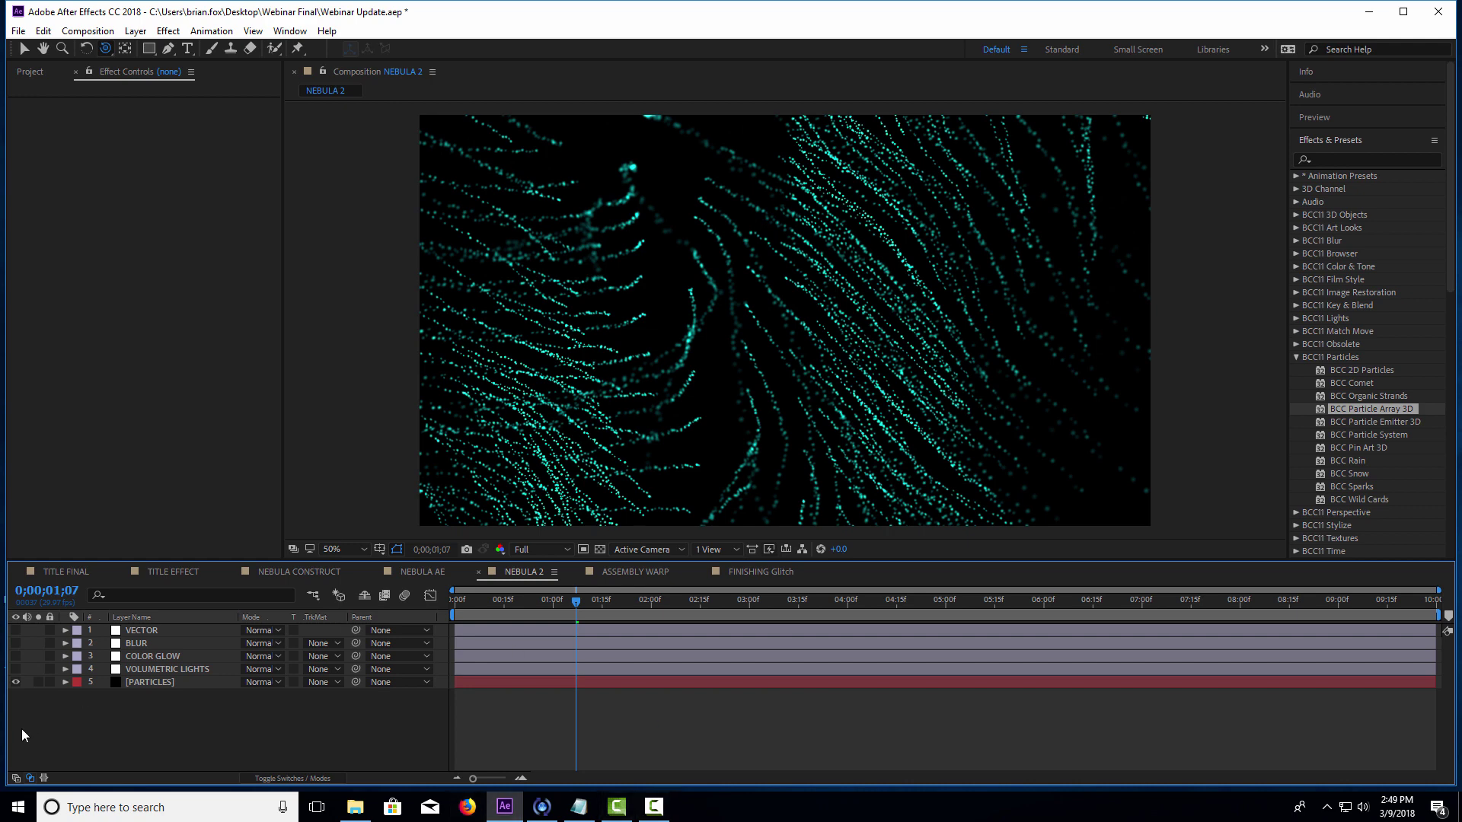
- Load the Nebula.bap preset from the Webinar Final folder onto the PARTICLES layer with Stretch To Fit and First Frame import options
{"action": "left_click", "coordinate": [140, 683]}
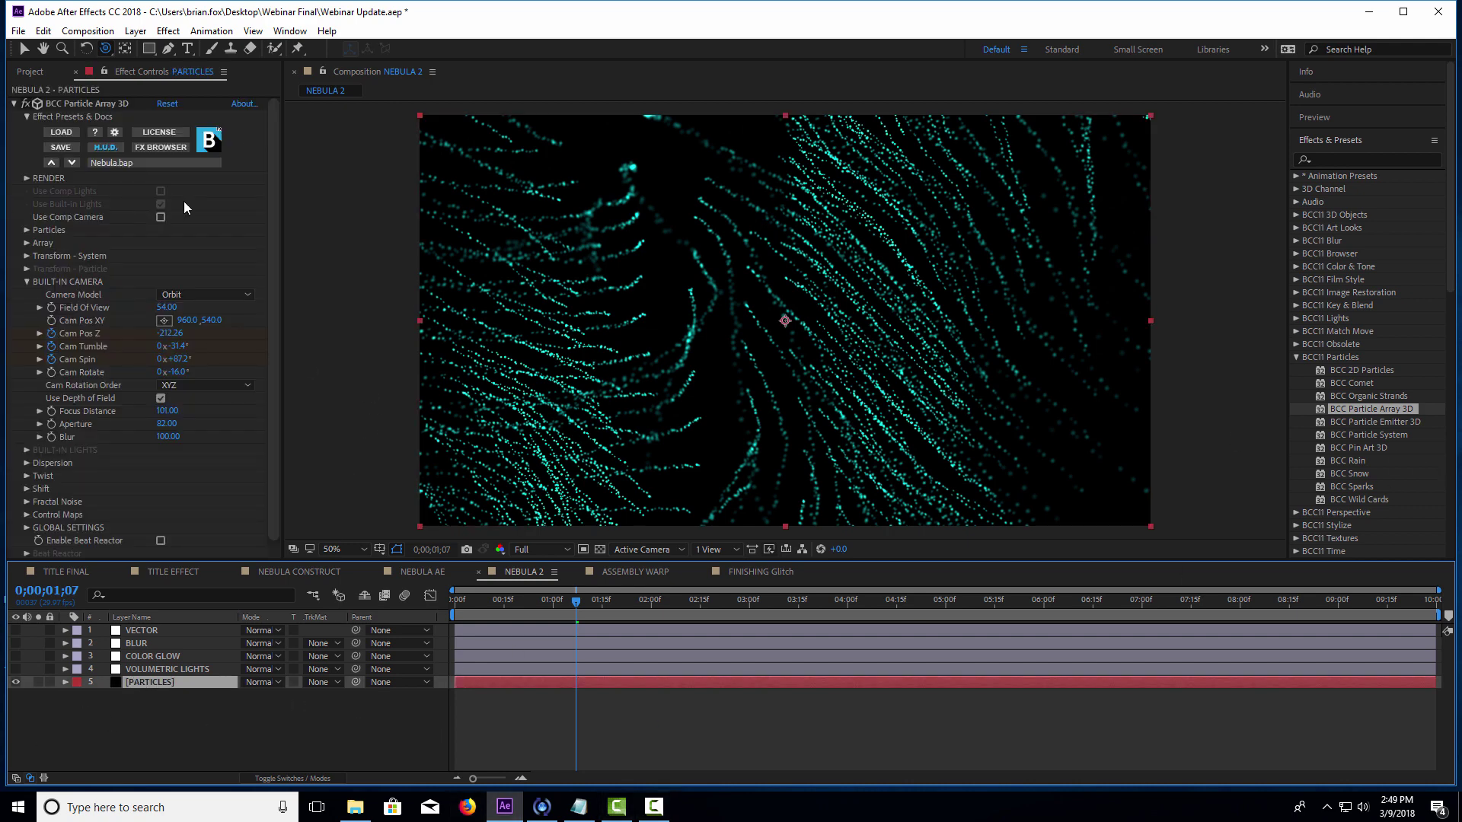
{"action": "left_click", "coordinate": [61, 133]}
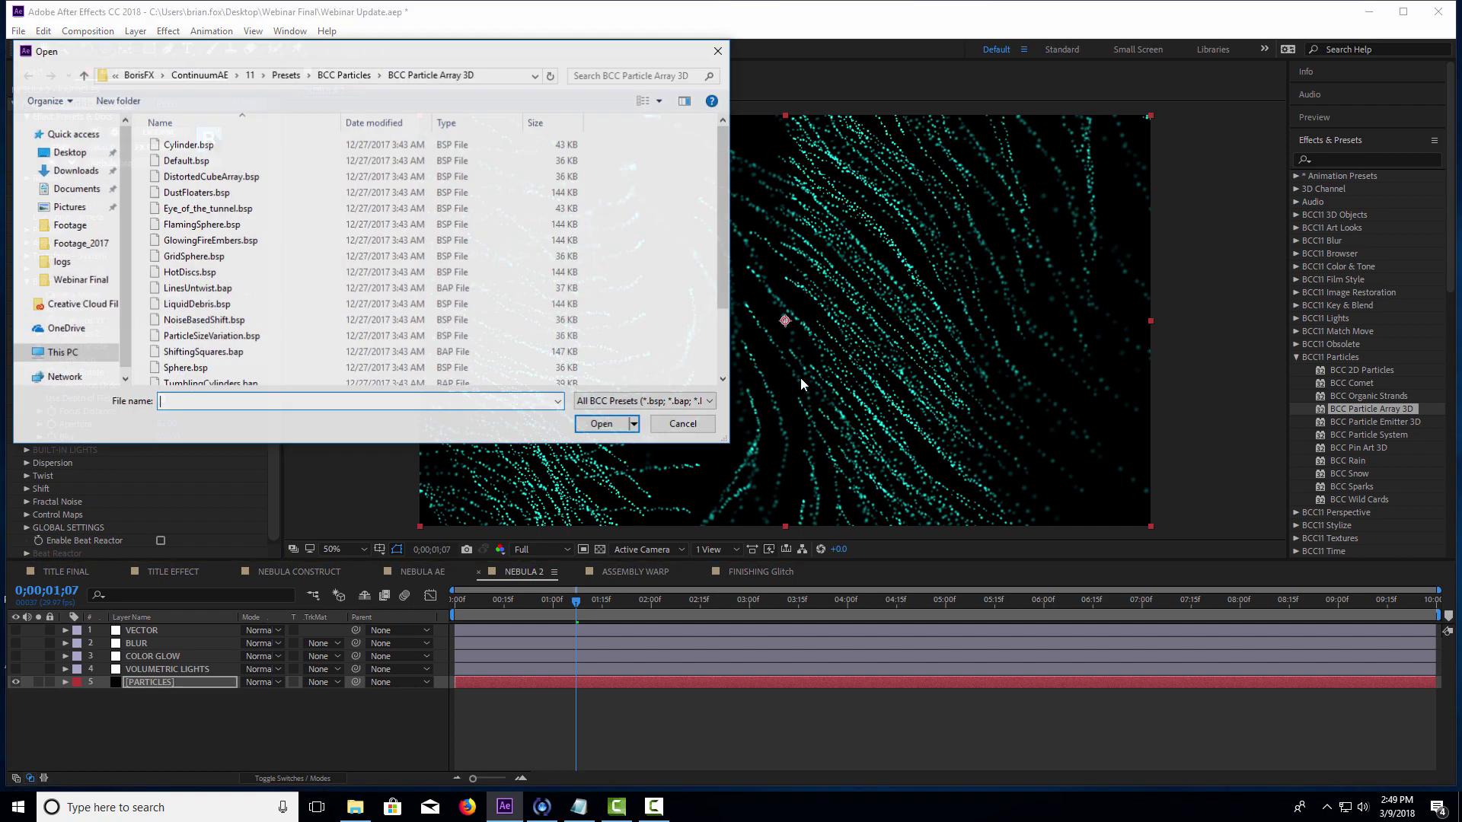
{"action": "left_click", "coordinate": [78, 156]}
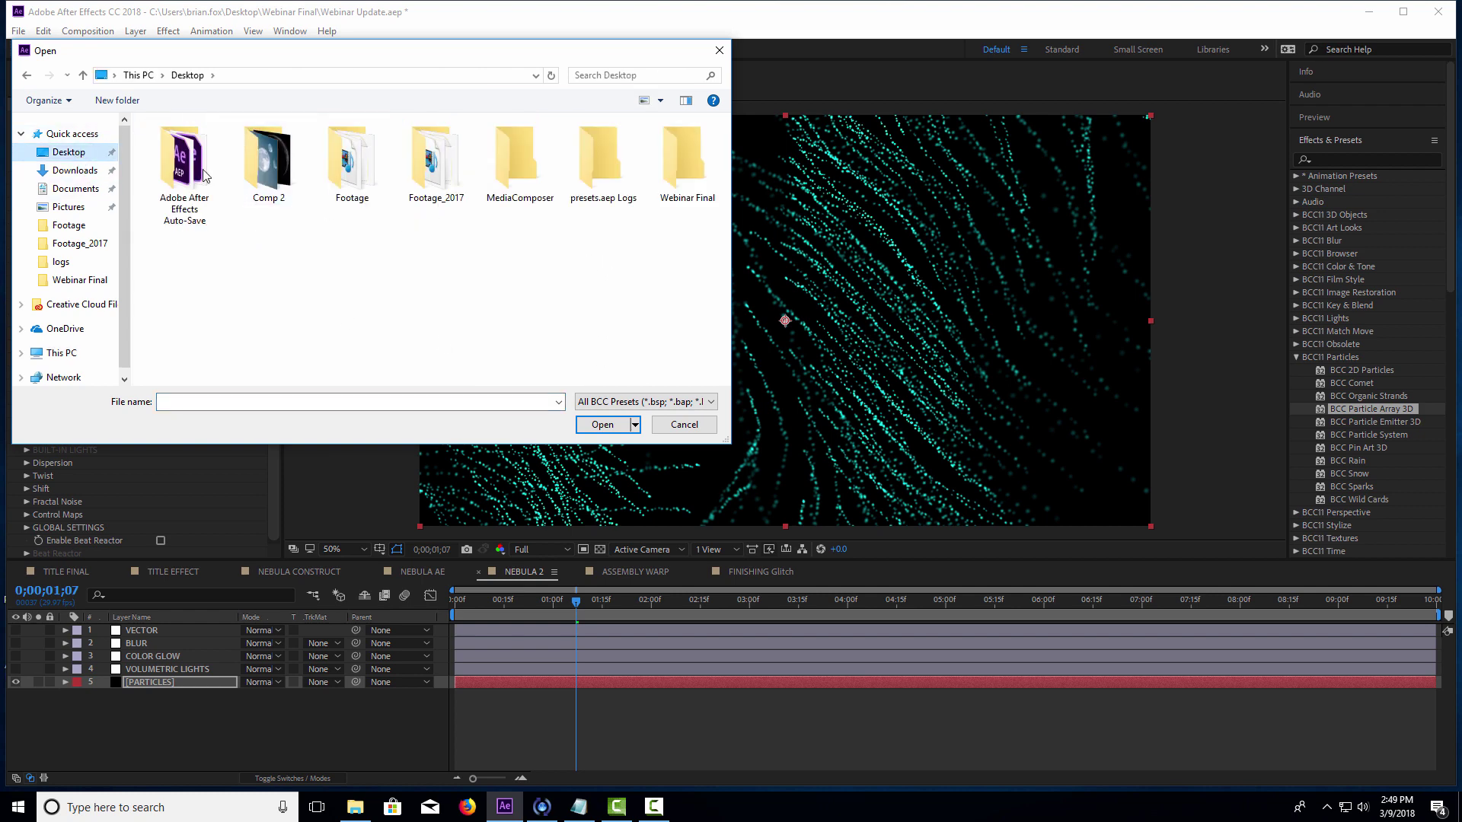
{"action": "double_click", "coordinate": [689, 163]}
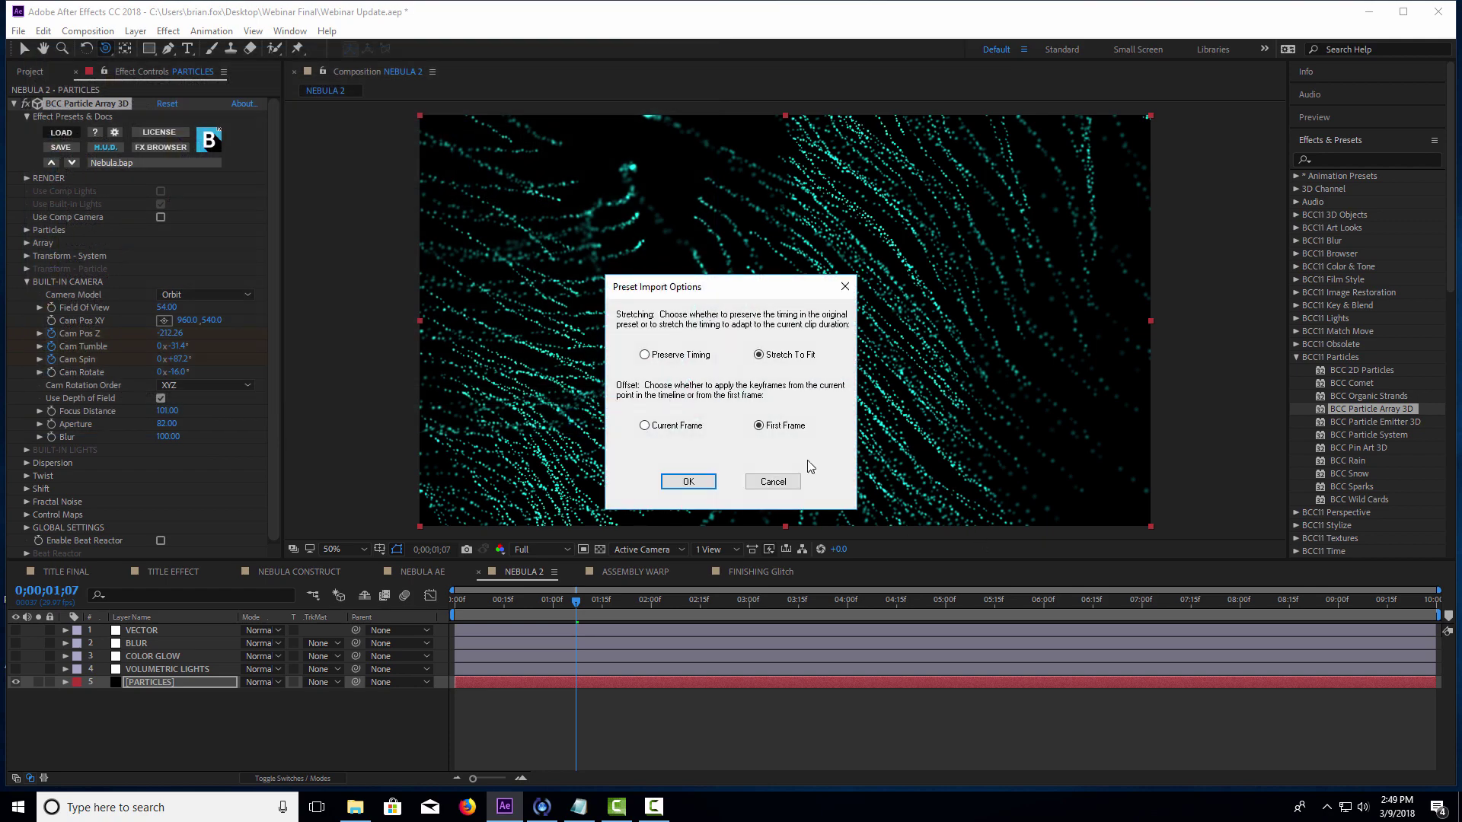
{"action": "left_click", "coordinate": [688, 481]}
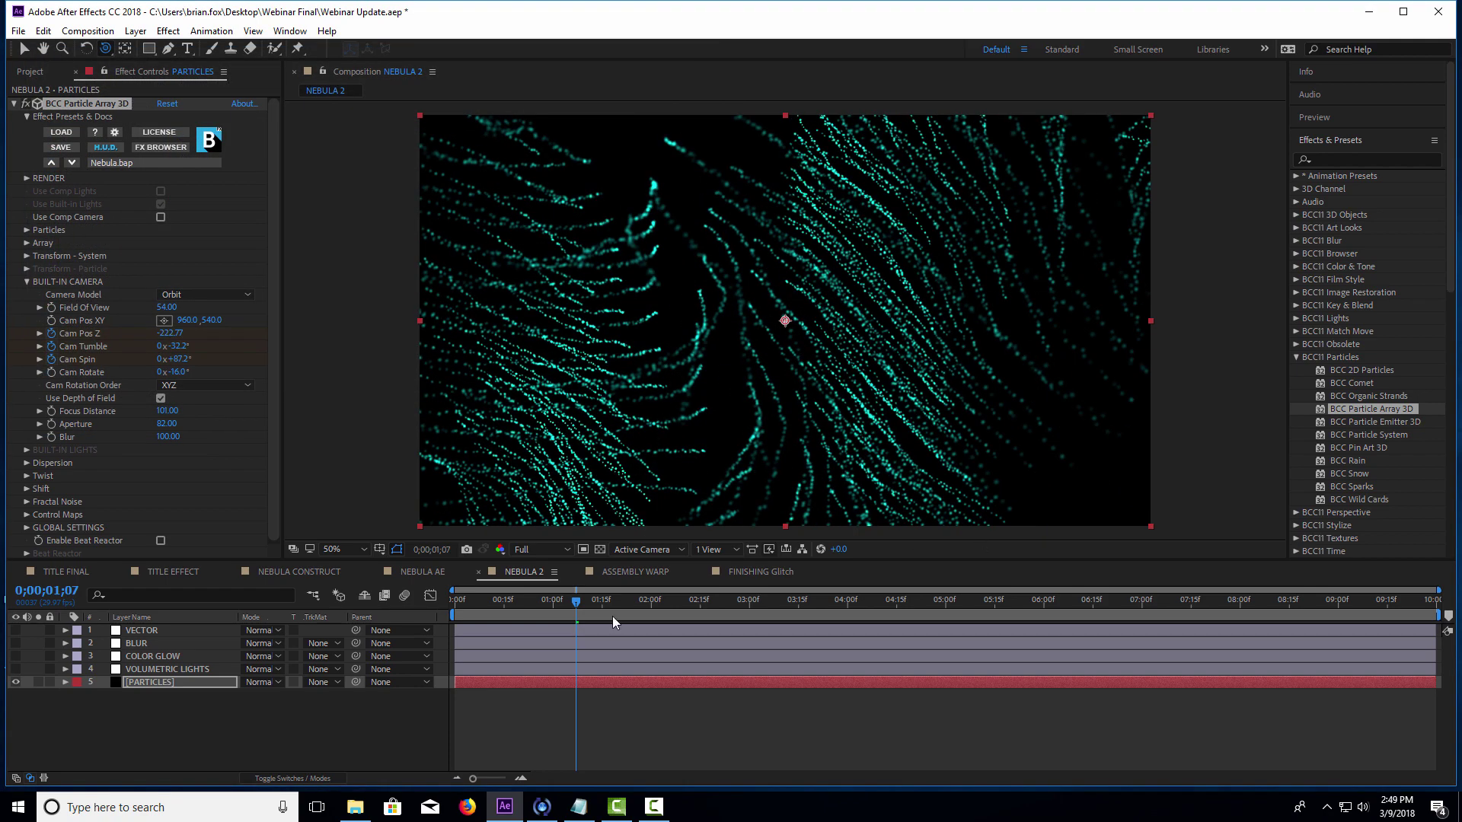
- Examine the PARTICLES layer's Cam Pos Z, Cam Tumble and Cam Spin keyframes, preview the camera motion, and collapse the layer
{"action": "left_click_drag", "start_coordinate": [512, 607], "coordinate": [579, 643]}
{"action": "key", "text": "u"}
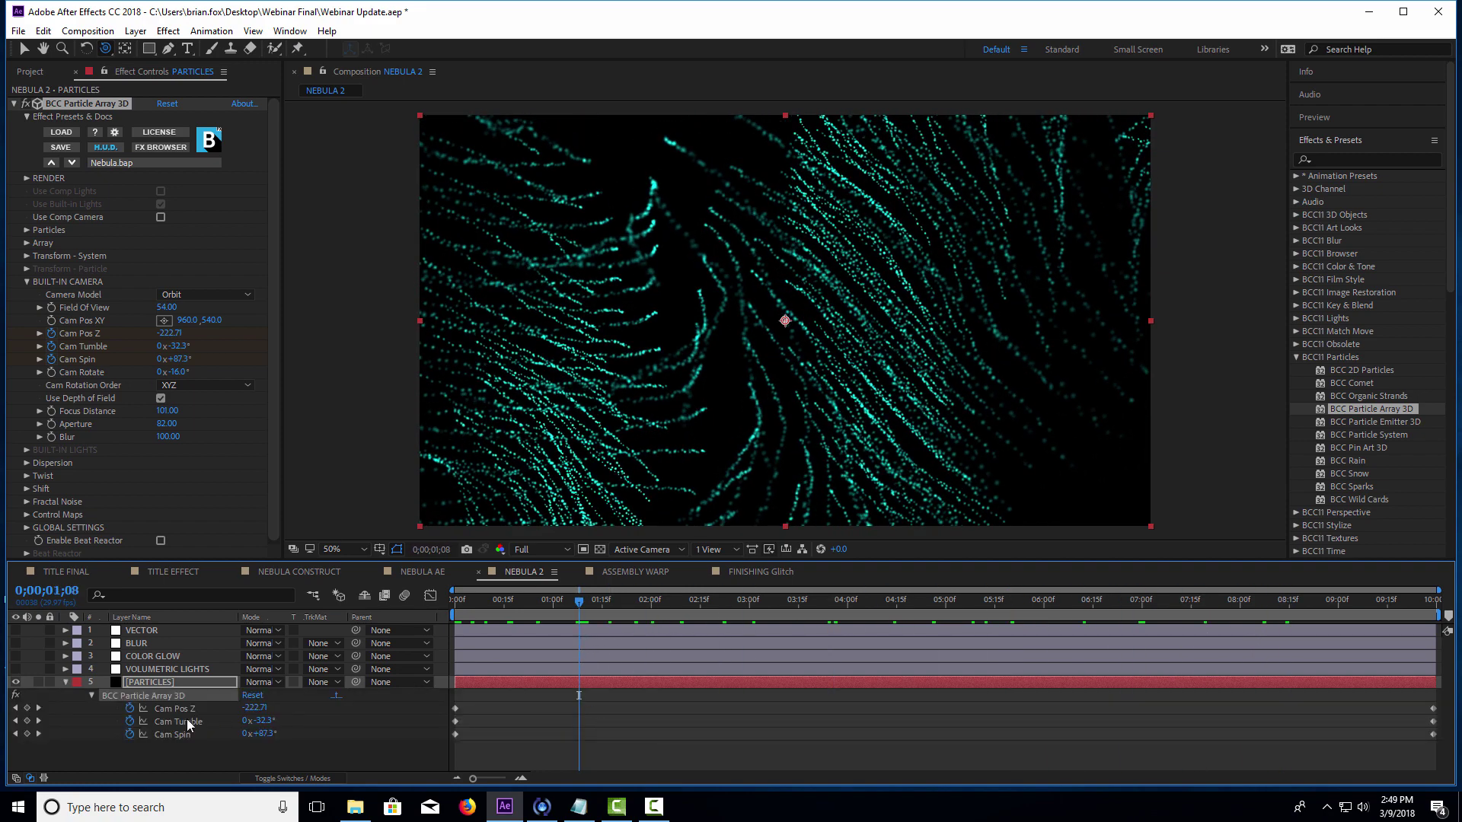
{"action": "left_click", "coordinate": [169, 679]}
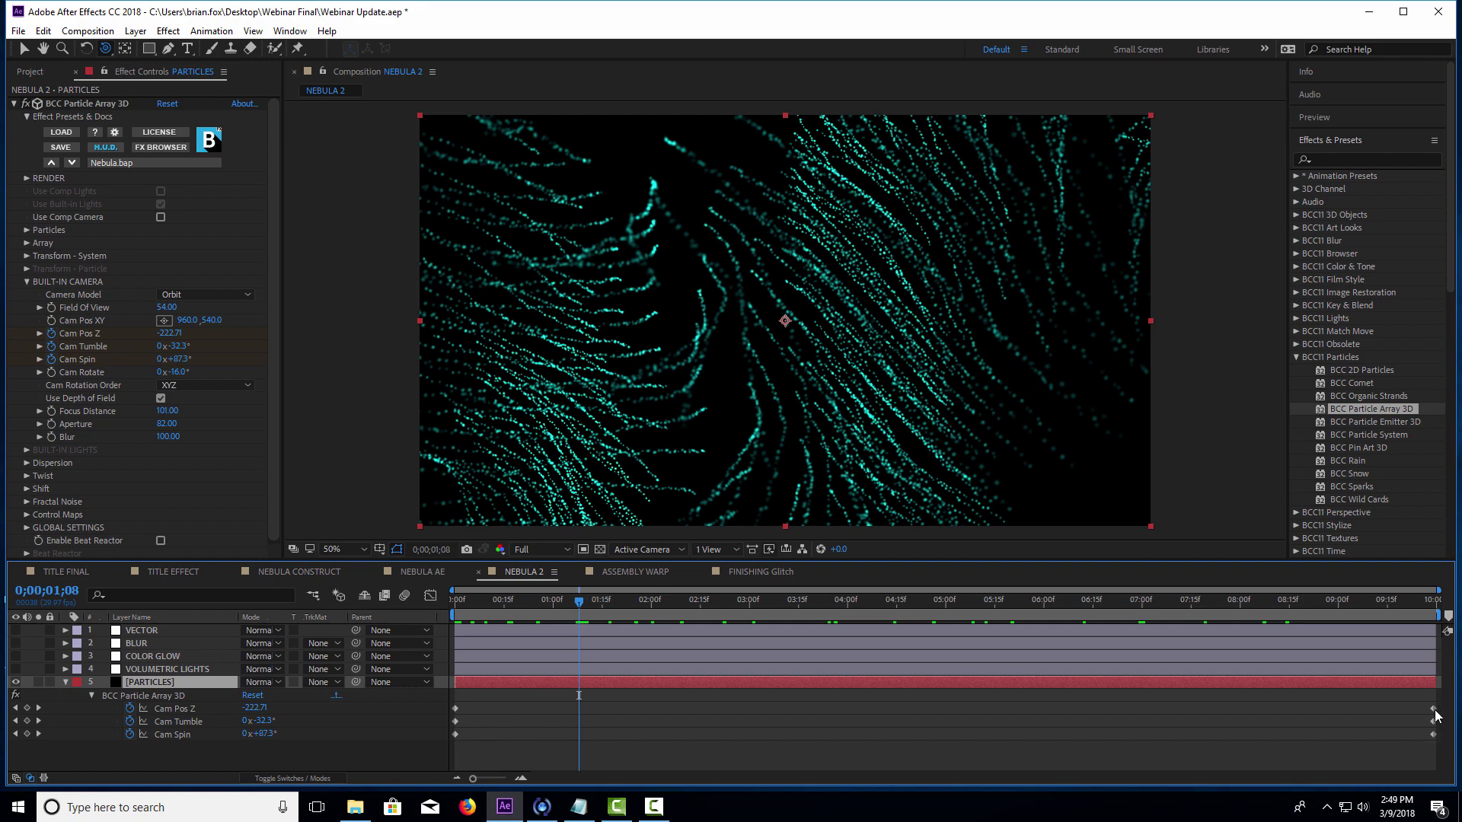
{"action": "left_click_drag", "start_coordinate": [597, 610], "coordinate": [1201, 605]}
{"action": "key", "text": "space"}
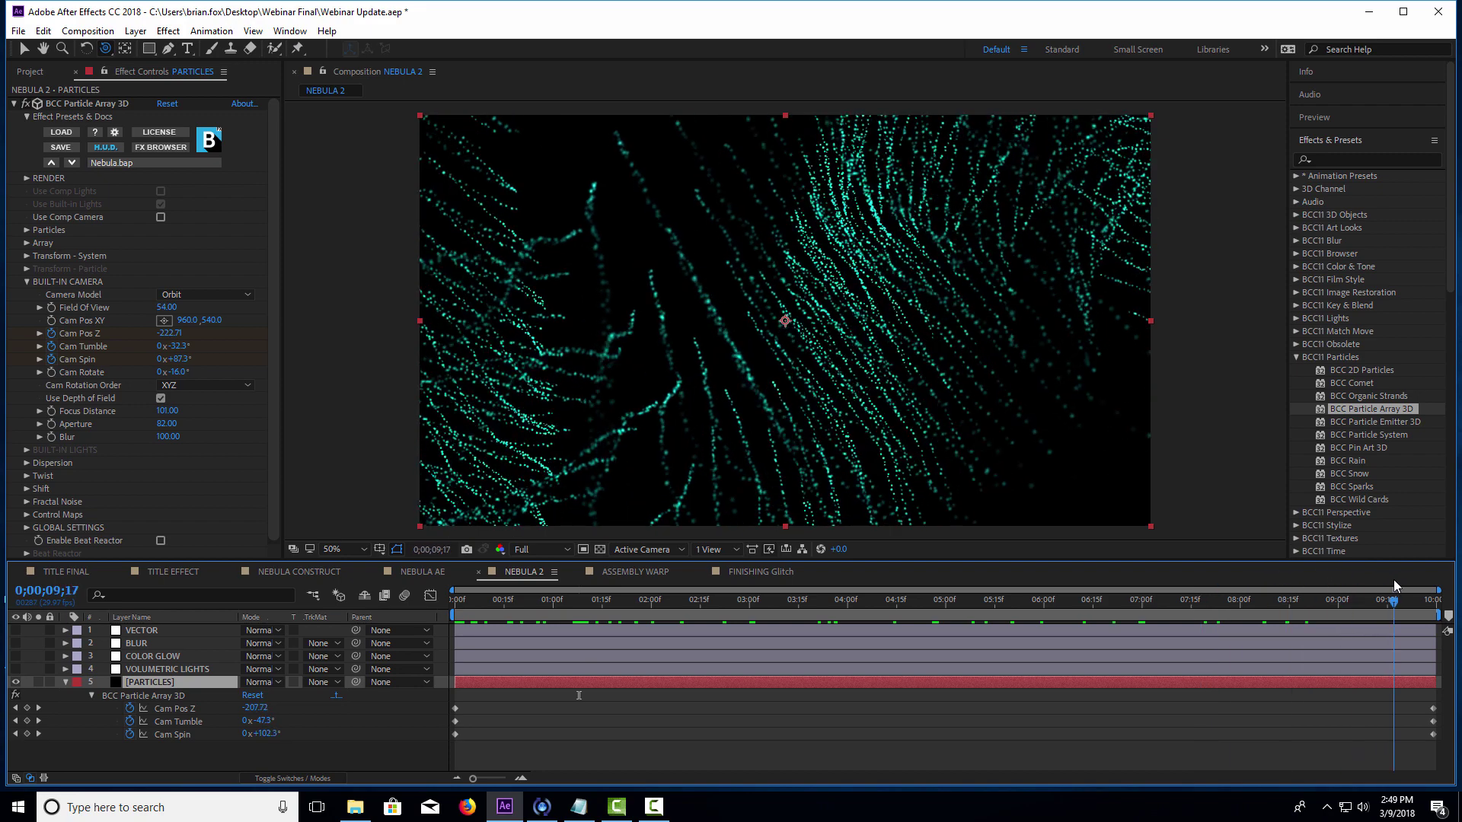
{"action": "key", "text": "space"}
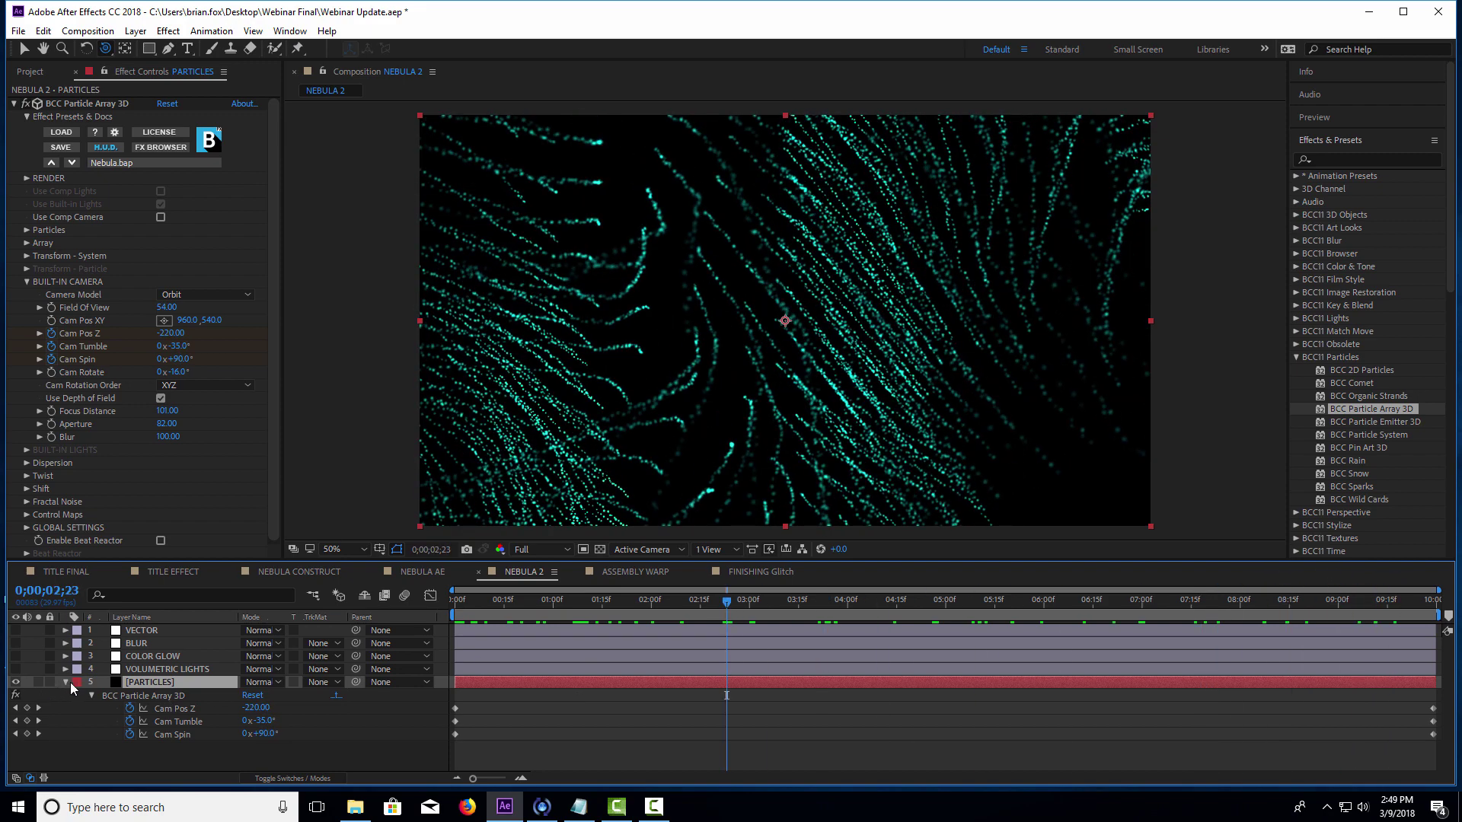
{"action": "left_click", "coordinate": [82, 701]}
{"action": "left_click", "coordinate": [65, 683]}
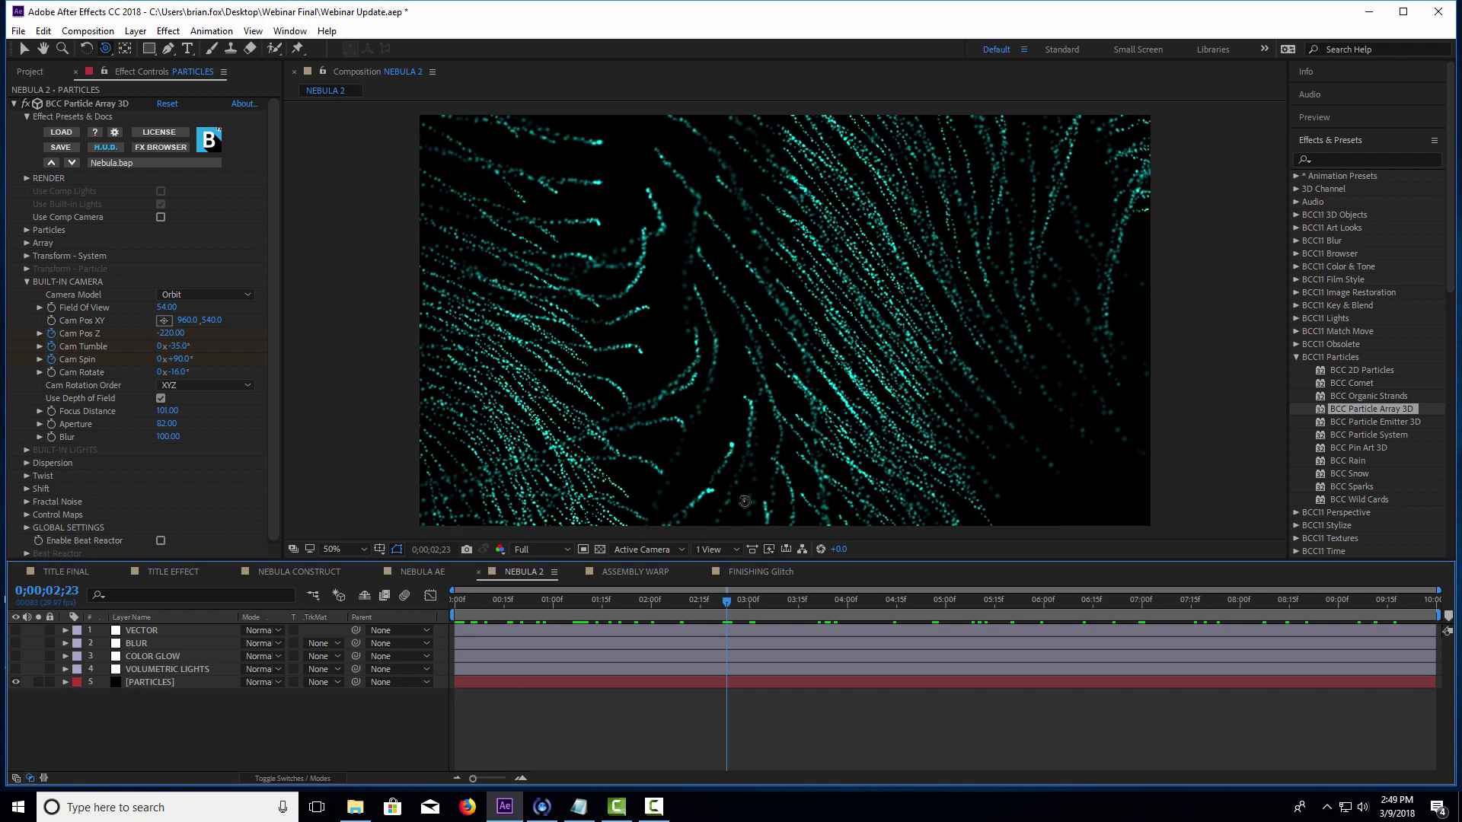
- Show VOLUMETRIC LIGHTS and COLOR GLOW in turn to review their effects, and hide both layers again
{"action": "left_click", "coordinate": [169, 669]}
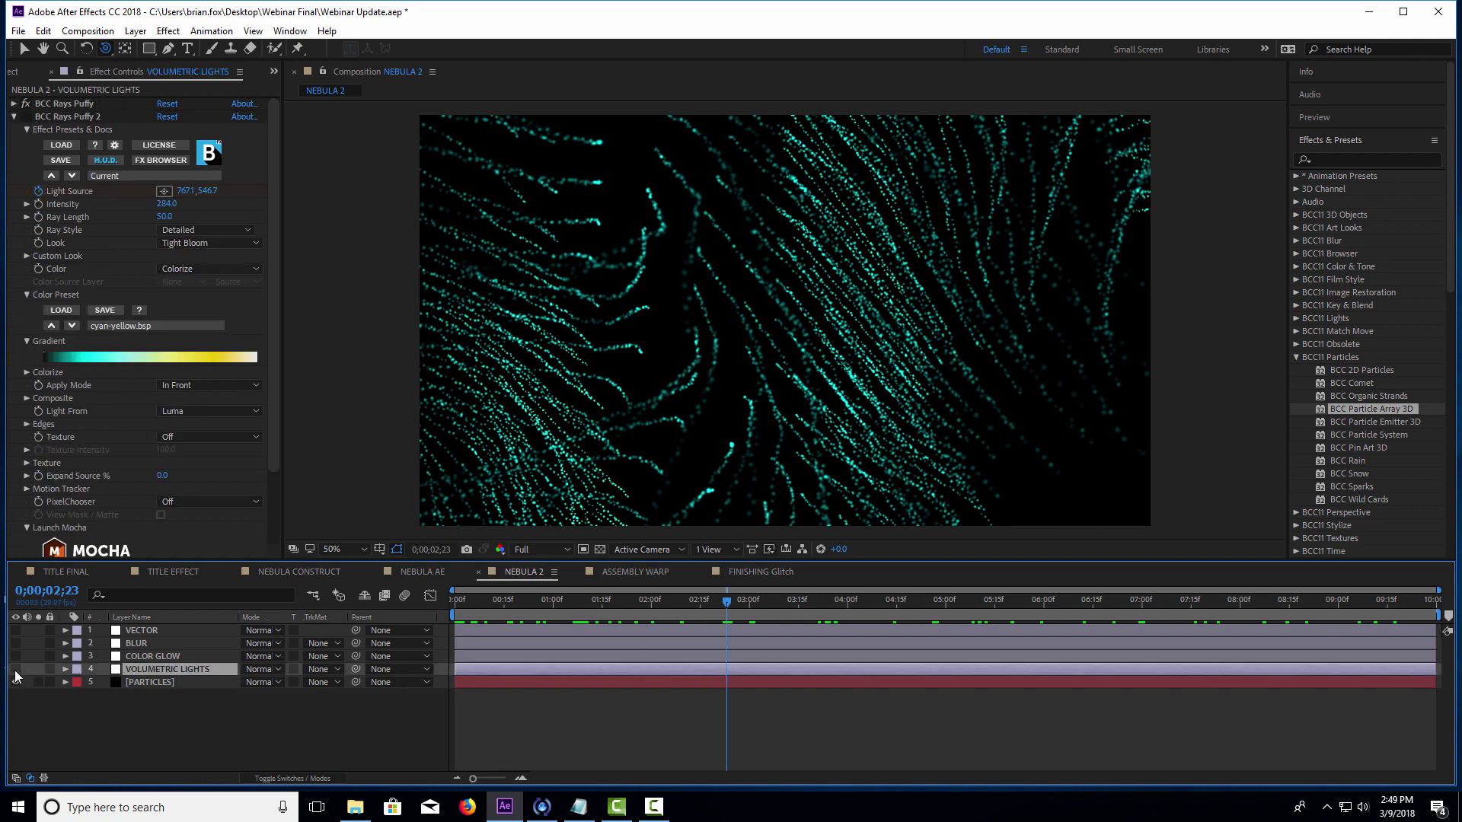
{"action": "left_click", "coordinate": [15, 669]}
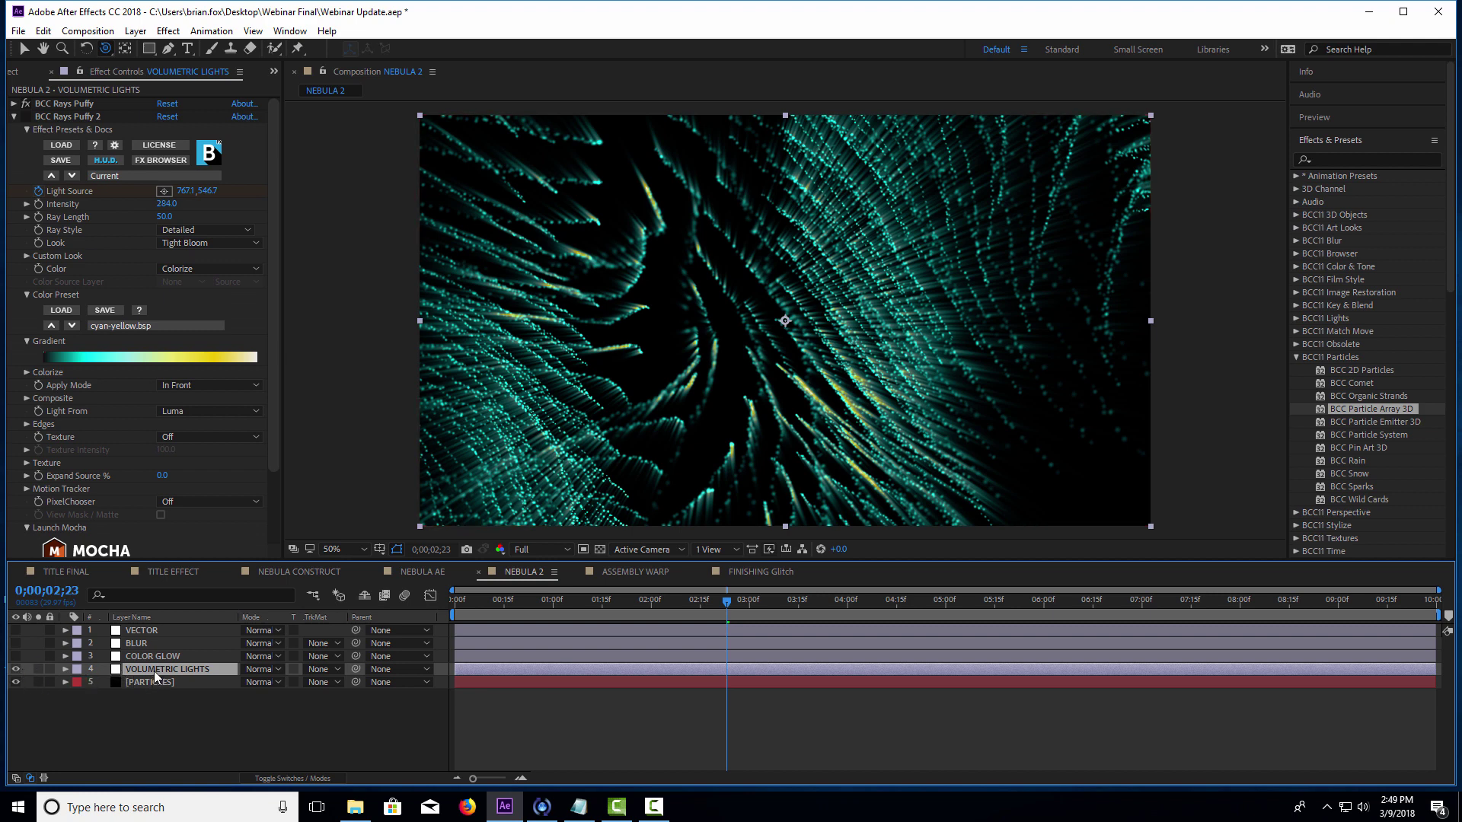
{"action": "left_click", "coordinate": [15, 682]}
{"action": "left_click", "coordinate": [16, 656]}
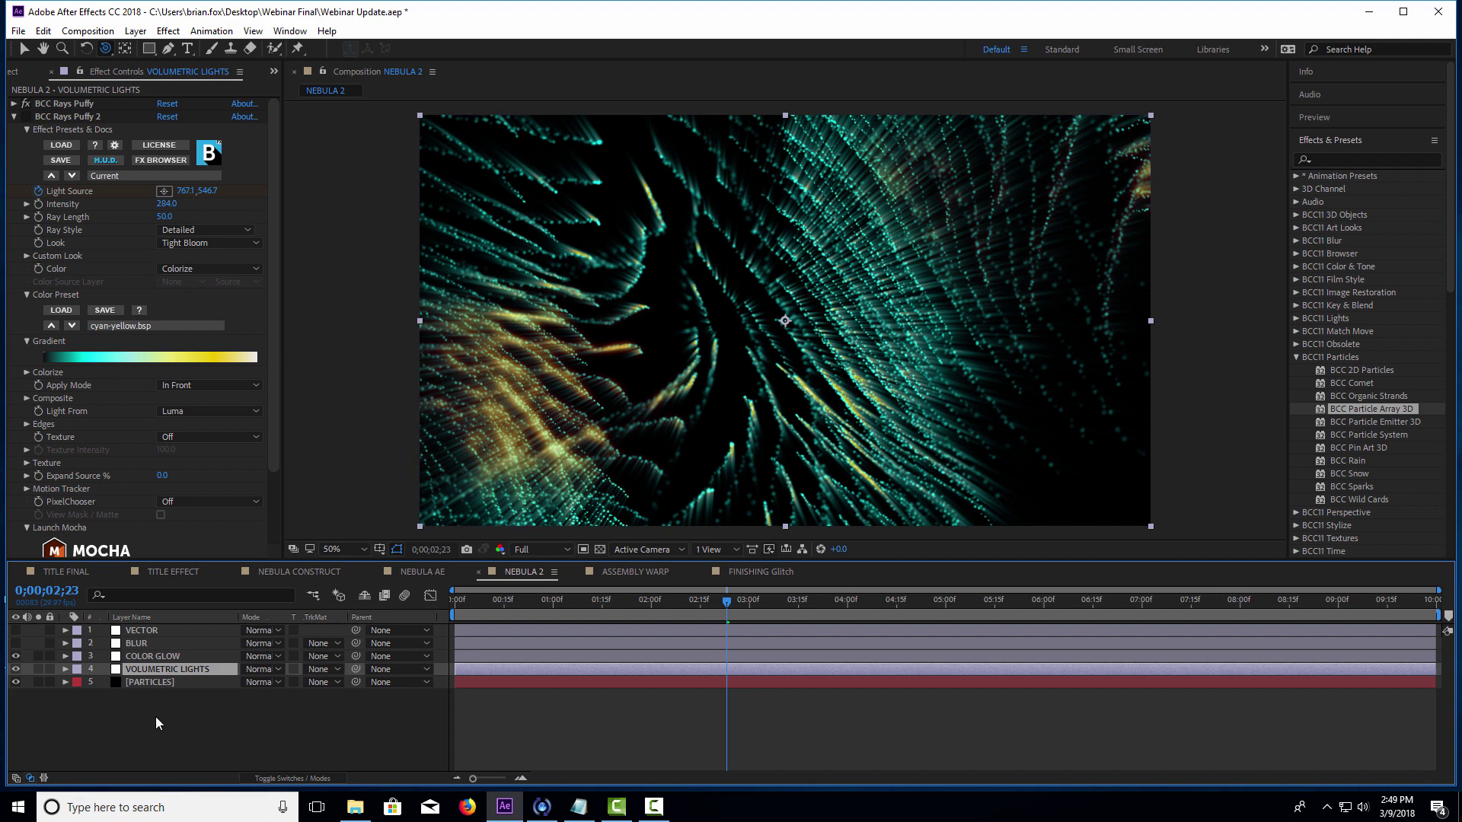
{"action": "left_click", "coordinate": [152, 658]}
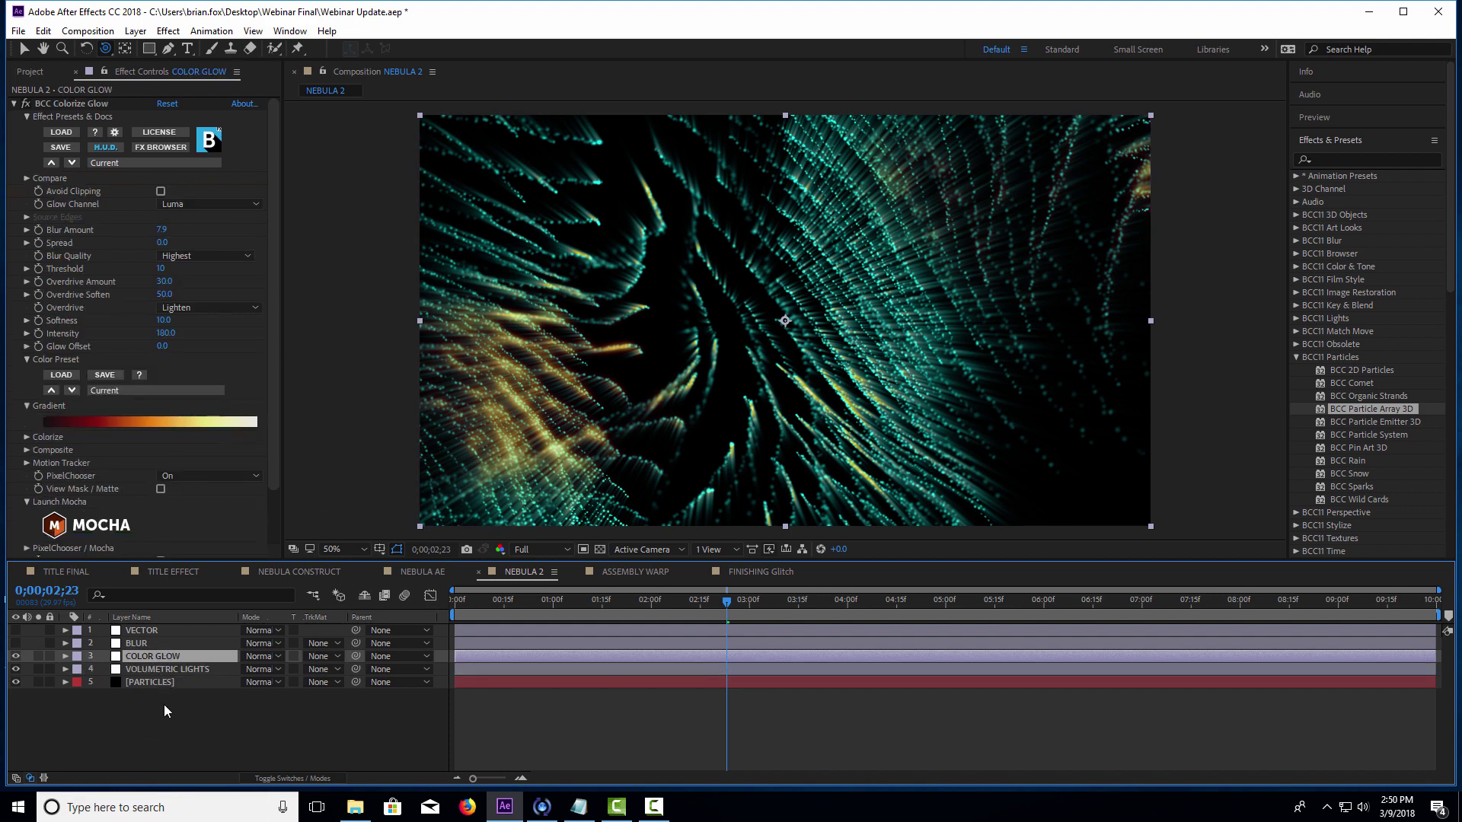
{"action": "left_click", "coordinate": [15, 657]}
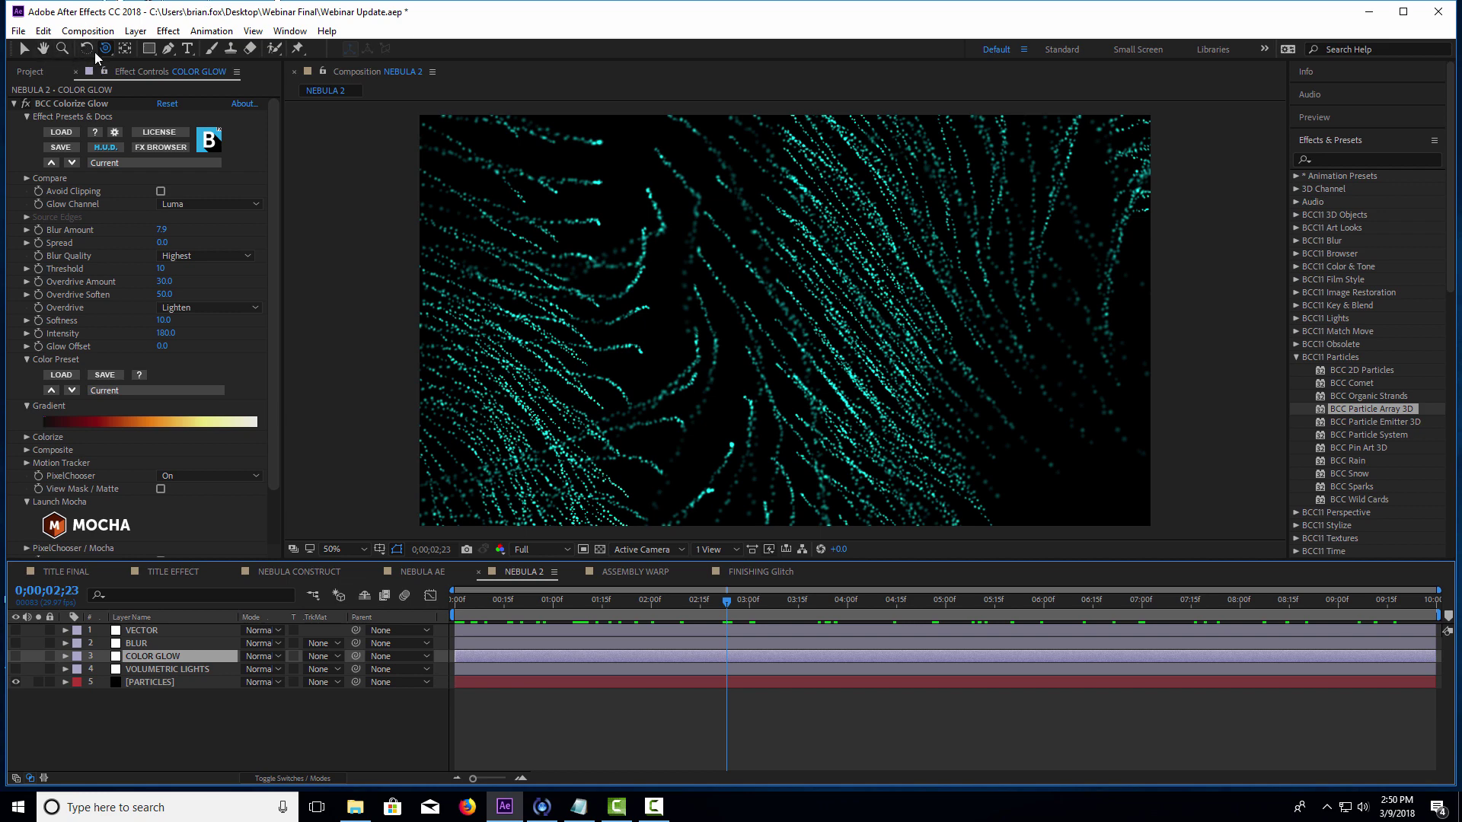
- Create an adjustment layer directly above PARTICLES and name it Color Glow
{"action": "left_click", "coordinate": [23, 49]}
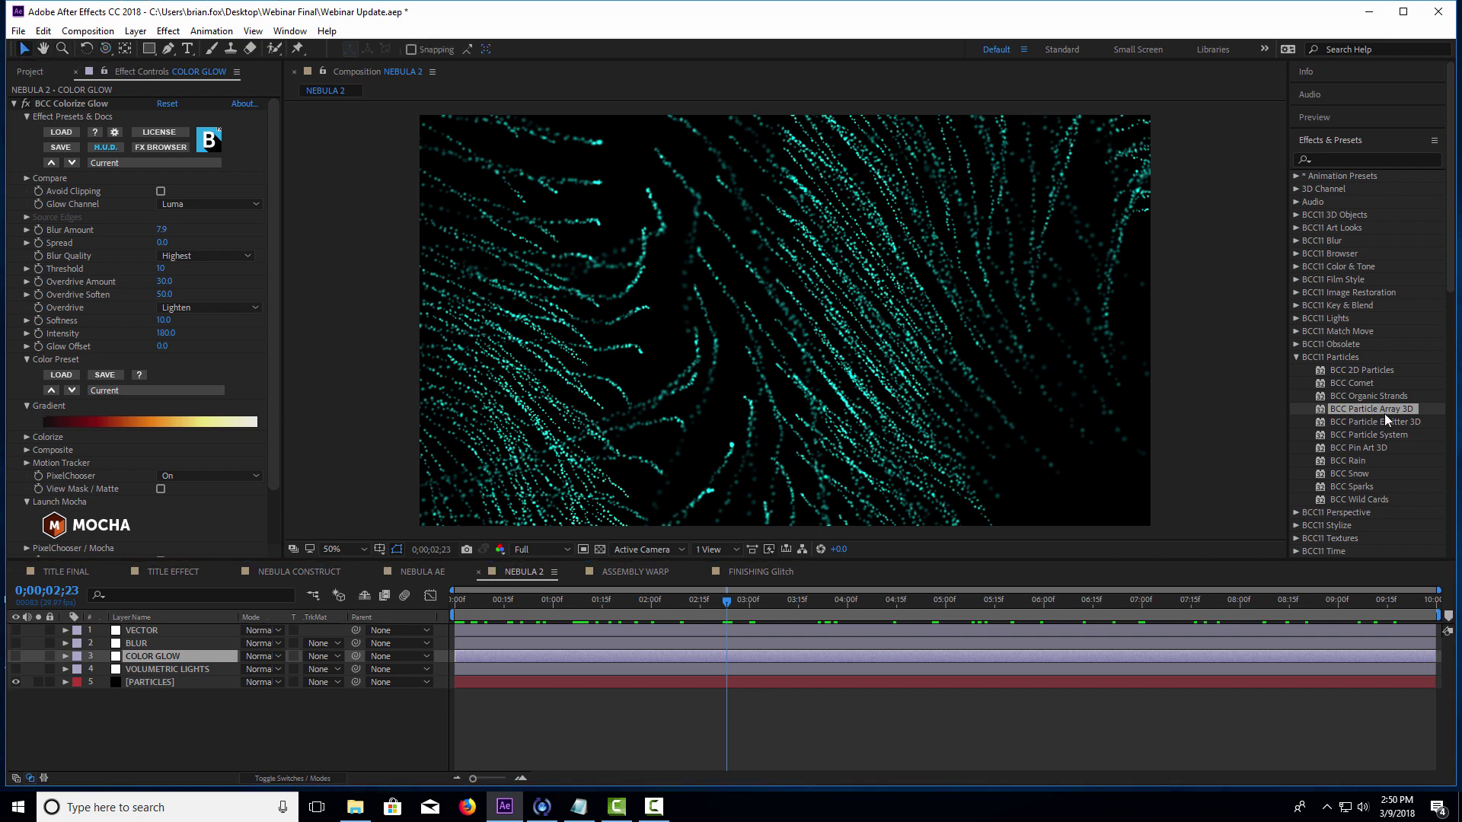
{"action": "left_click", "coordinate": [1296, 357]}
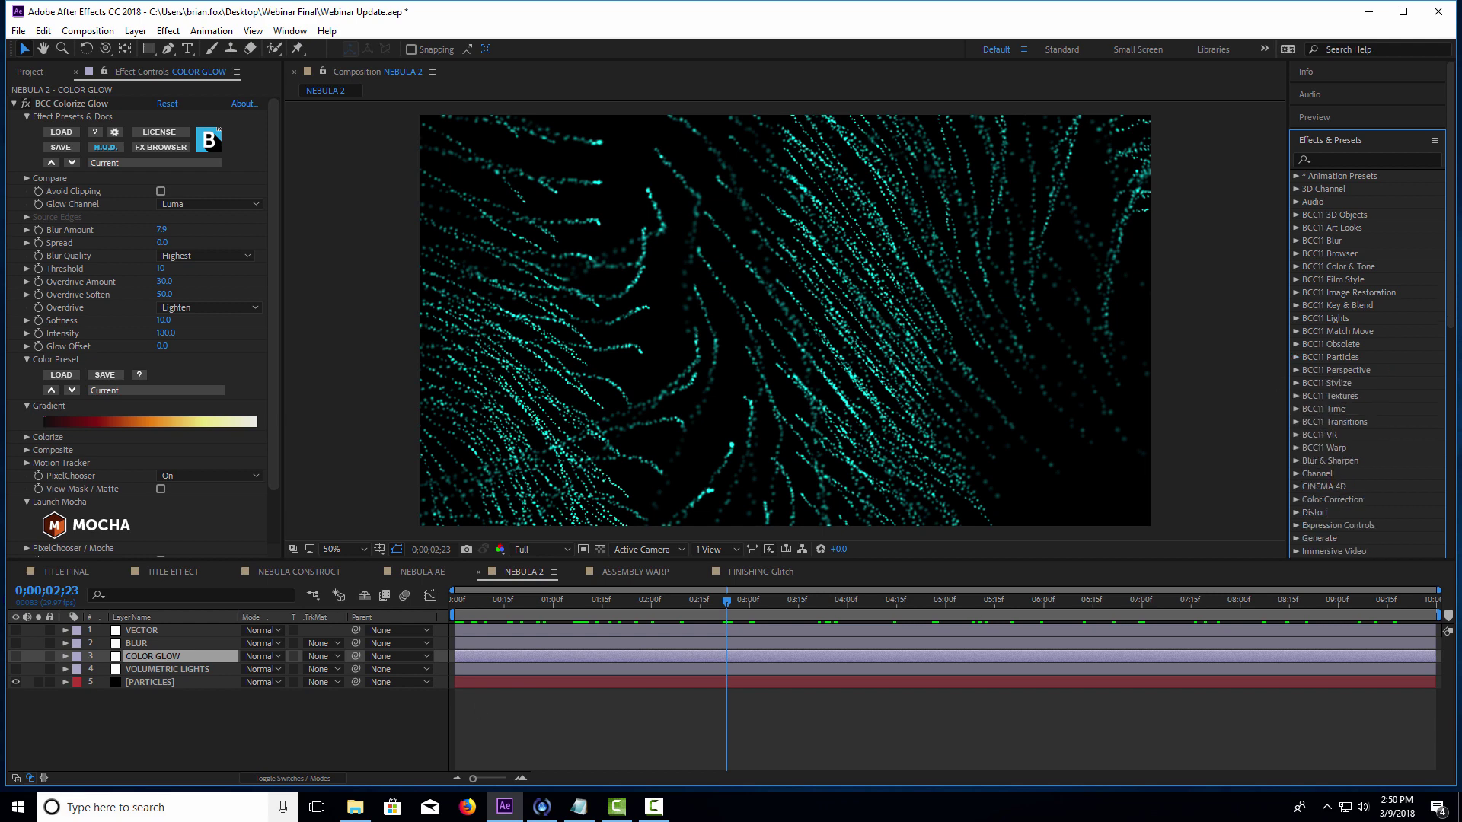
{"action": "right_click", "coordinate": [141, 718]}
{"action": "mouse_move", "coordinate": [234, 556]}
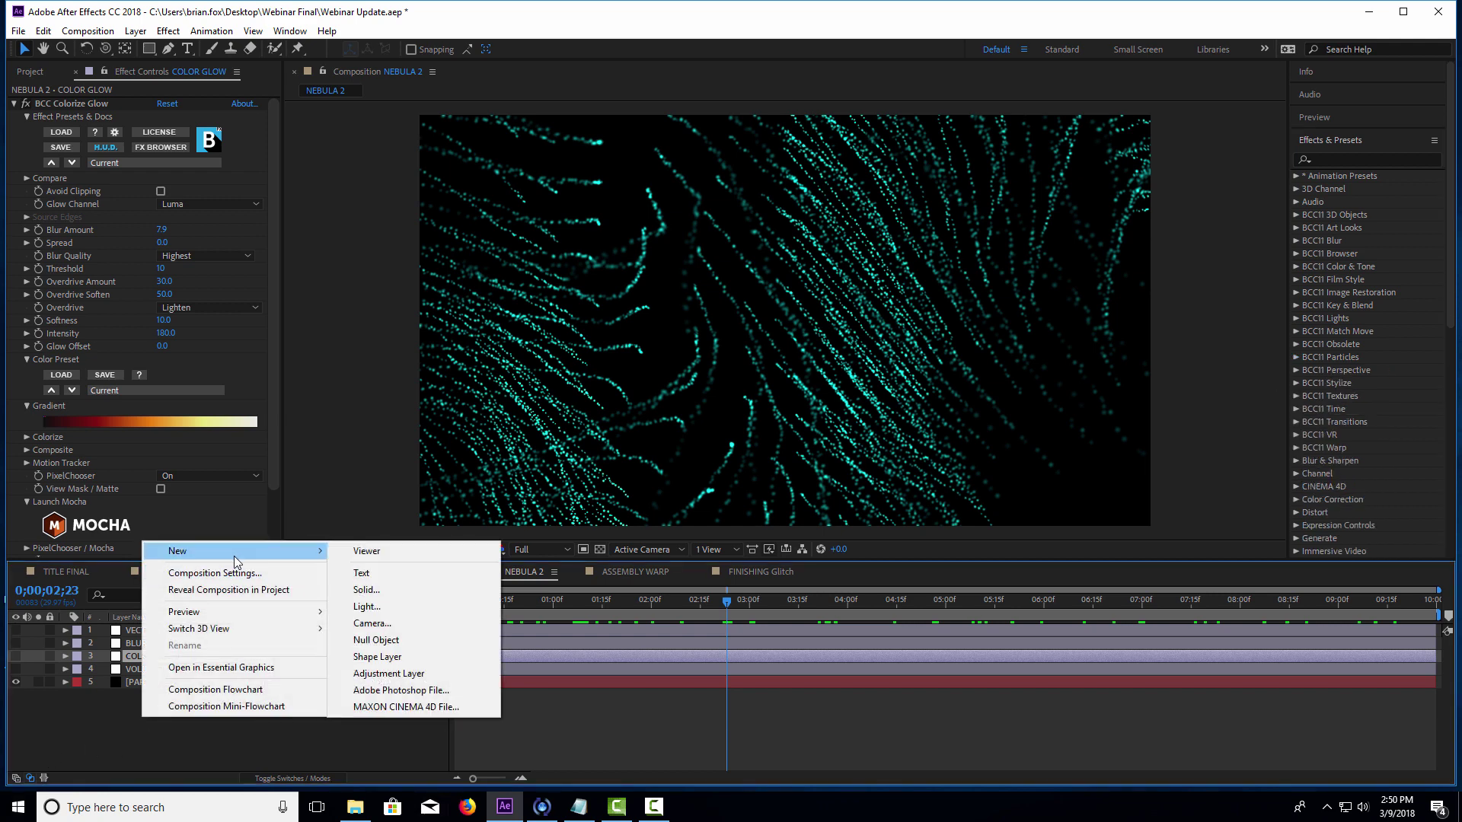
{"action": "left_click", "coordinate": [386, 676]}
{"action": "mouse_move", "coordinate": [165, 658]}
{"action": "left_mouse_down"}
{"action": "mouse_move", "coordinate": [171, 632]}
{"action": "mouse_move", "coordinate": [172, 684]}
{"action": "left_mouse_up"}
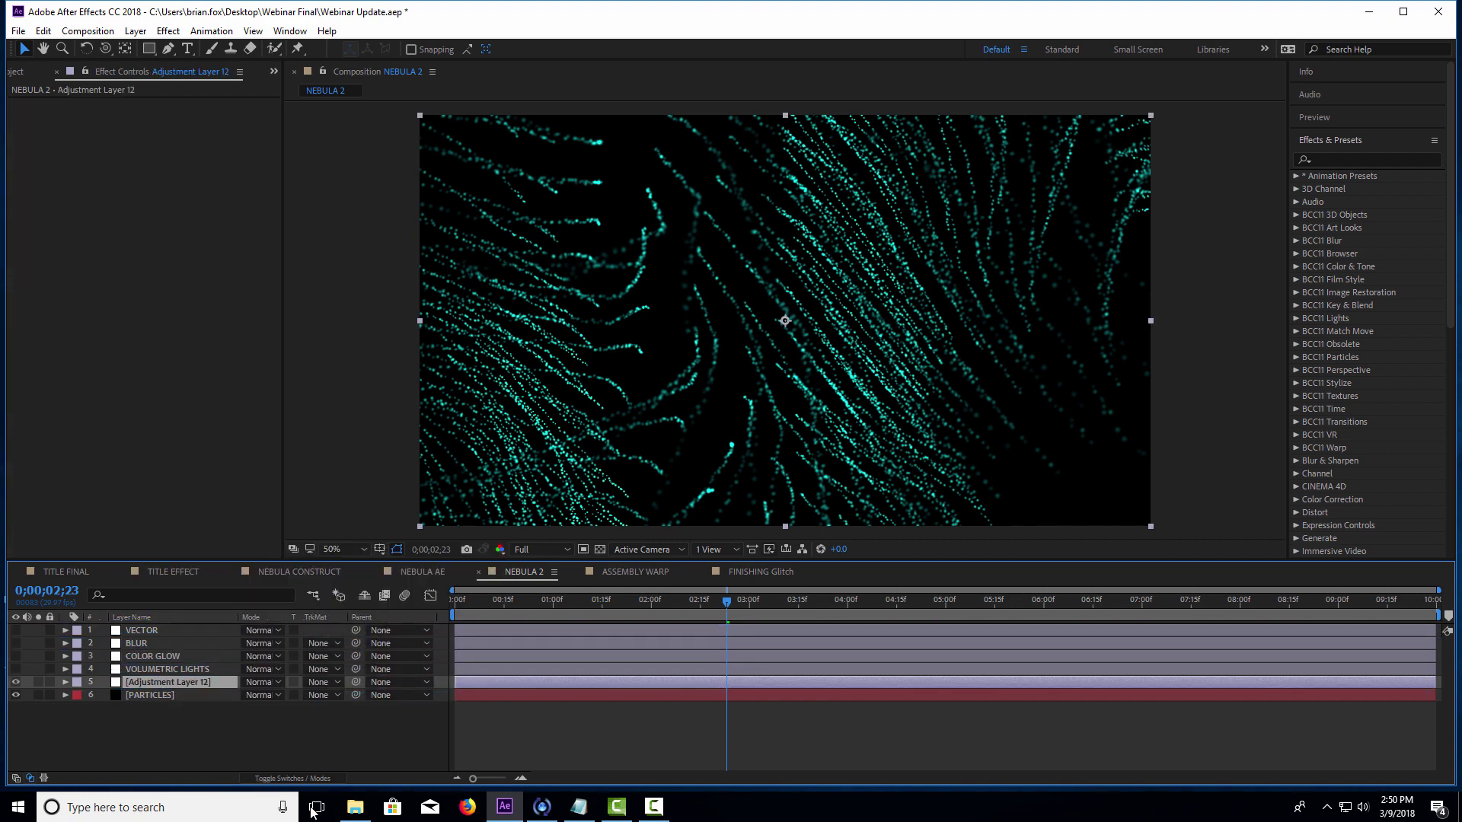
{"action": "key", "text": "Return"}
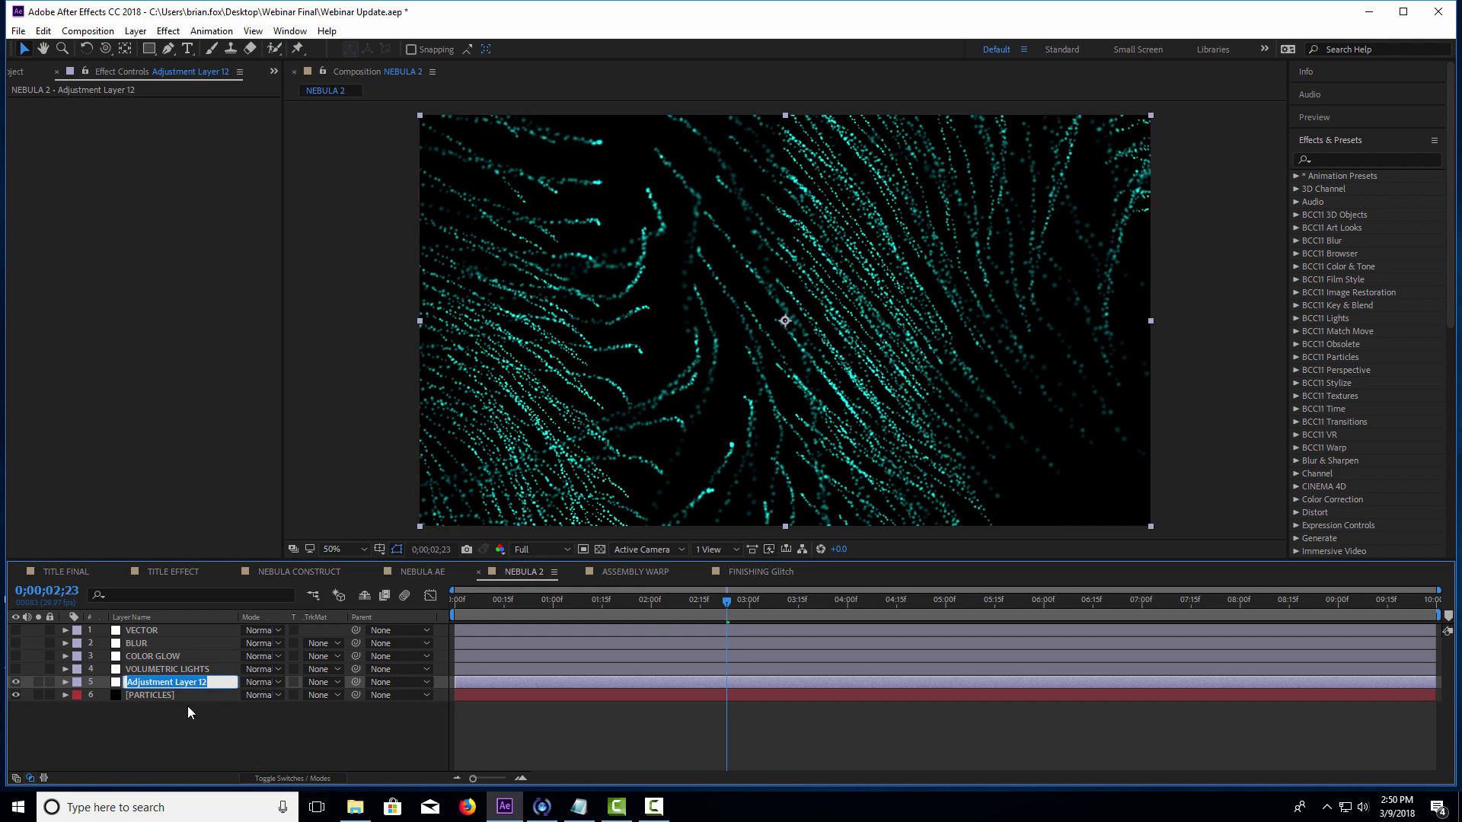
{"action": "type", "text": "Color Glow"}
{"action": "key", "text": "Return"}
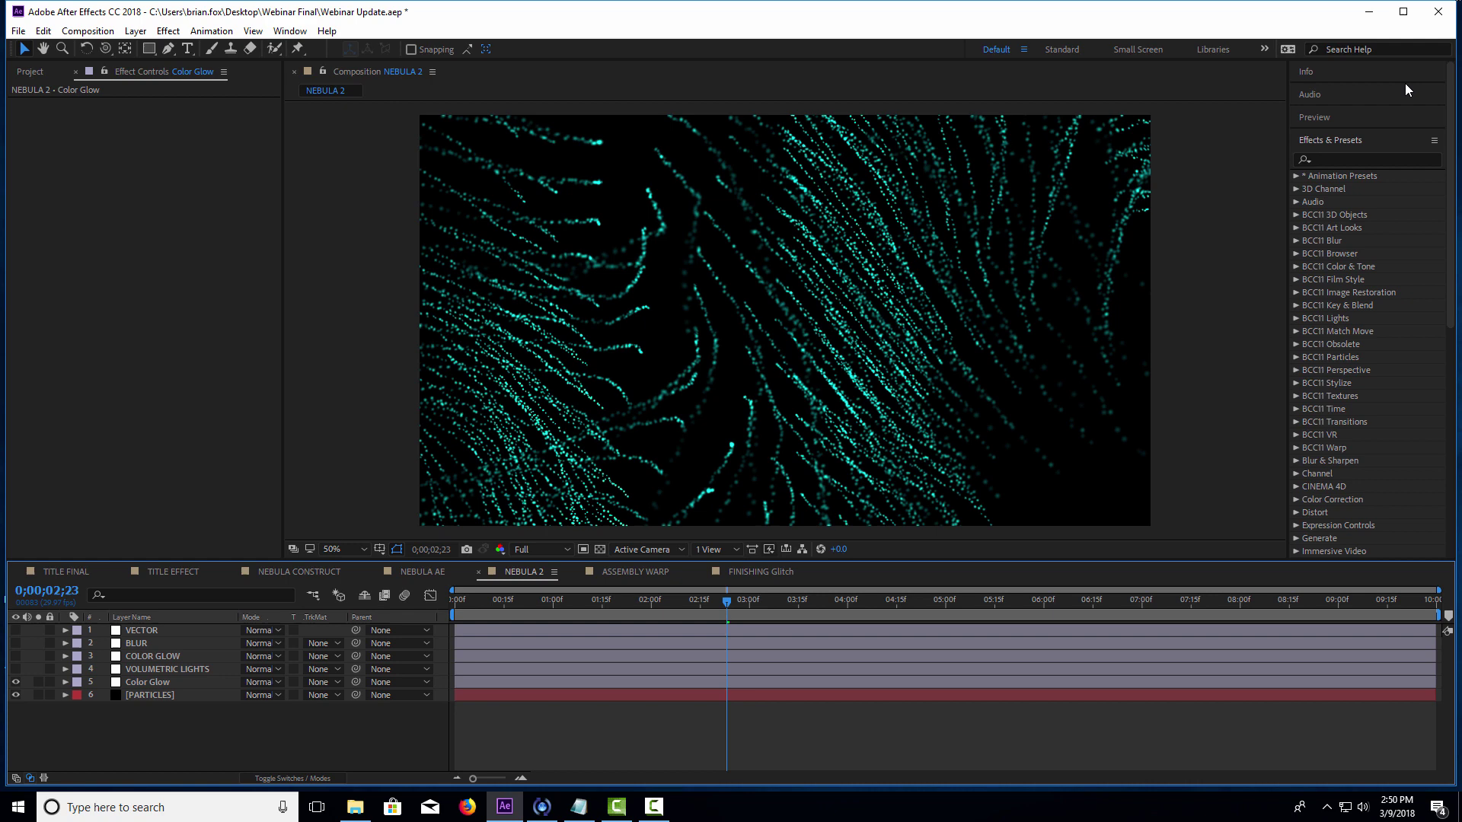
- Apply BCC Colorize Glow to the new Color Glow adjustment layer and set its Intensity to 178
{"action": "left_click", "coordinate": [1295, 383]}
{"action": "left_click_drag", "start_coordinate": [1370, 409], "coordinate": [157, 687]}
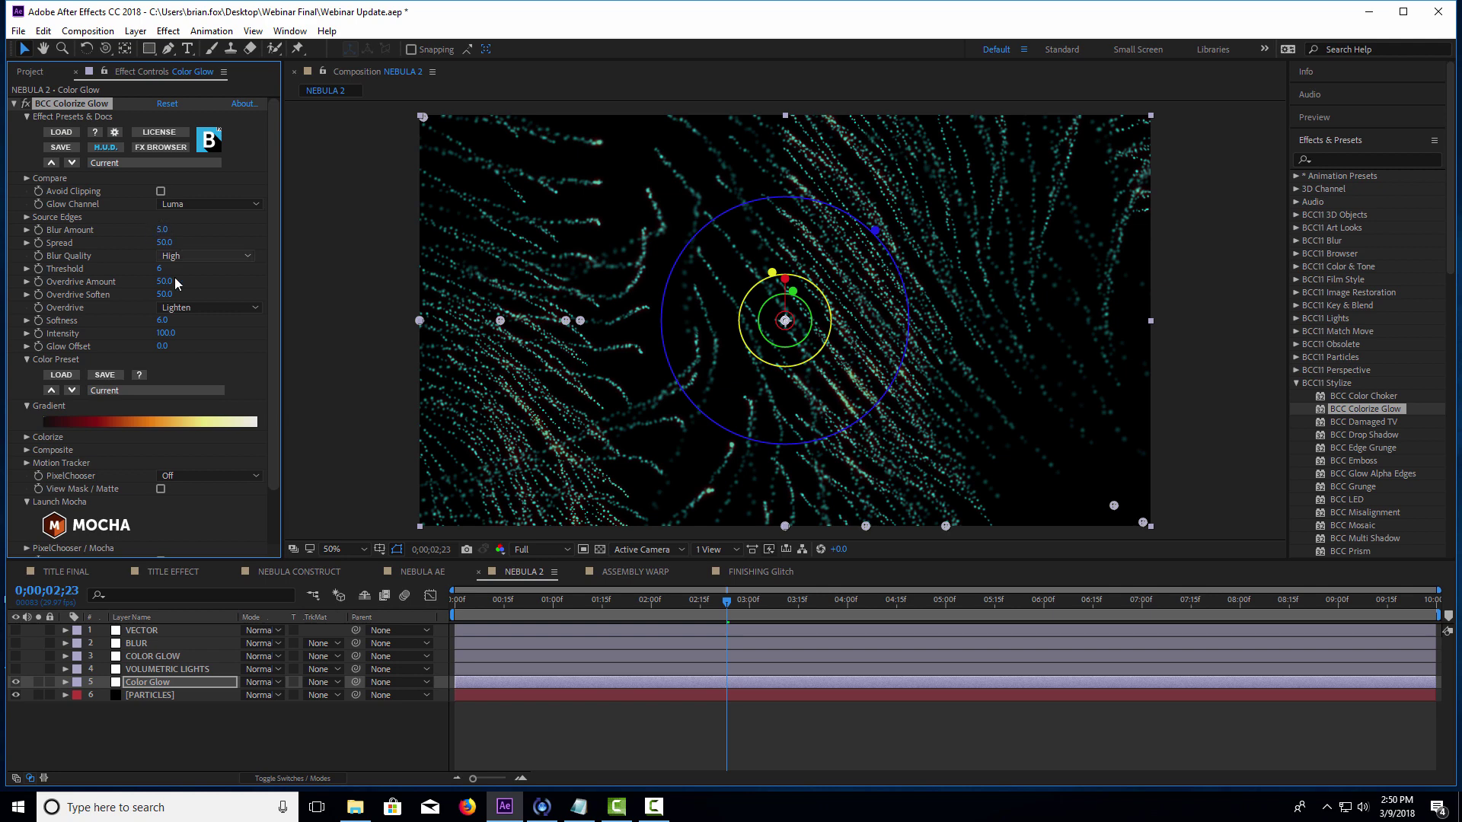
{"action": "left_click_drag", "start_coordinate": [166, 332], "coordinate": [223, 333]}
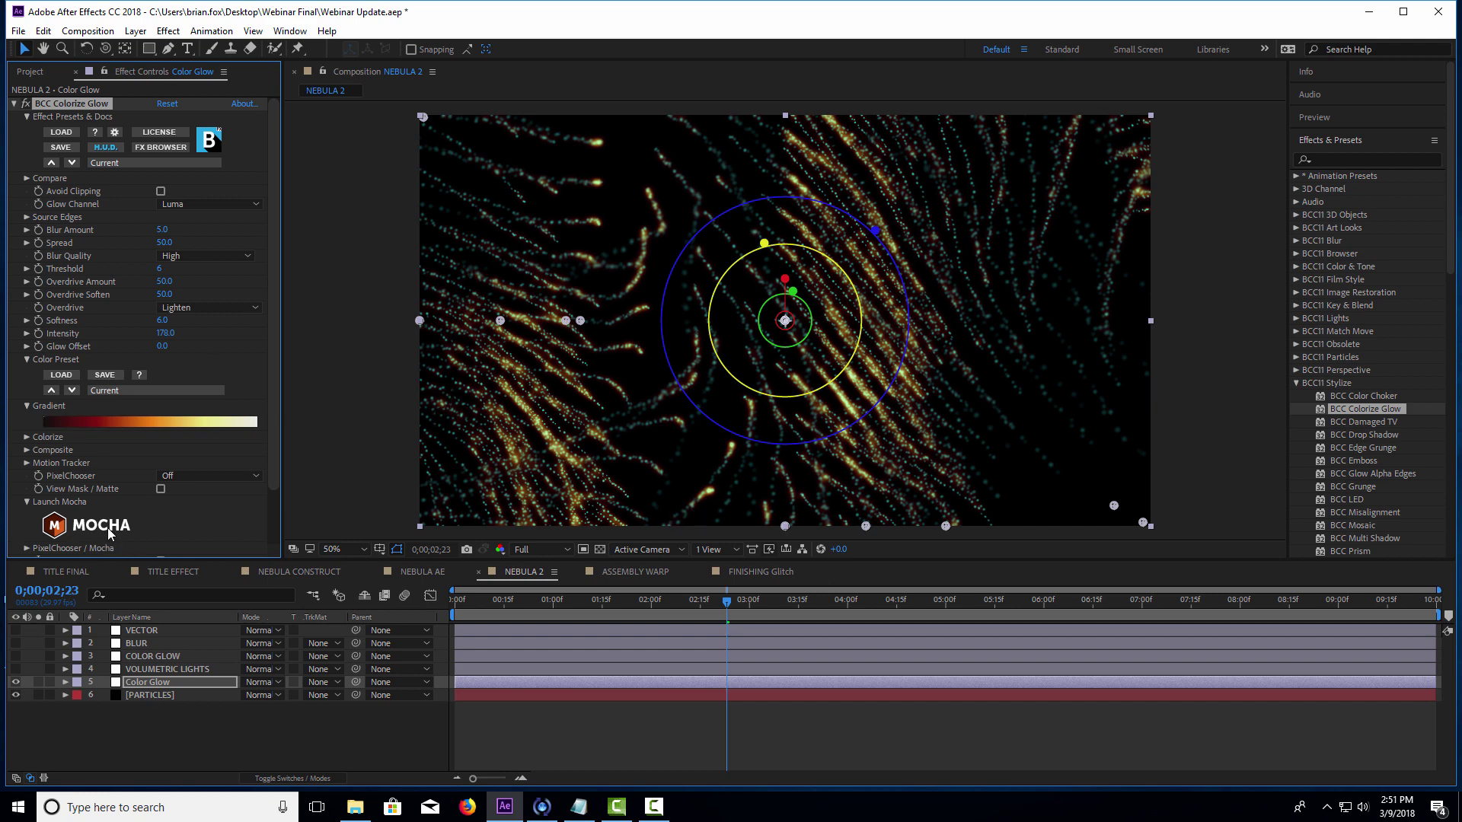
- Launch Mocha from the Colorize Glow effect and draw a closed X-spline around the lower-left particle cluster
{"action": "scroll", "coordinate": [268, 508], "scroll_direction": "down", "scroll_amount": 2}
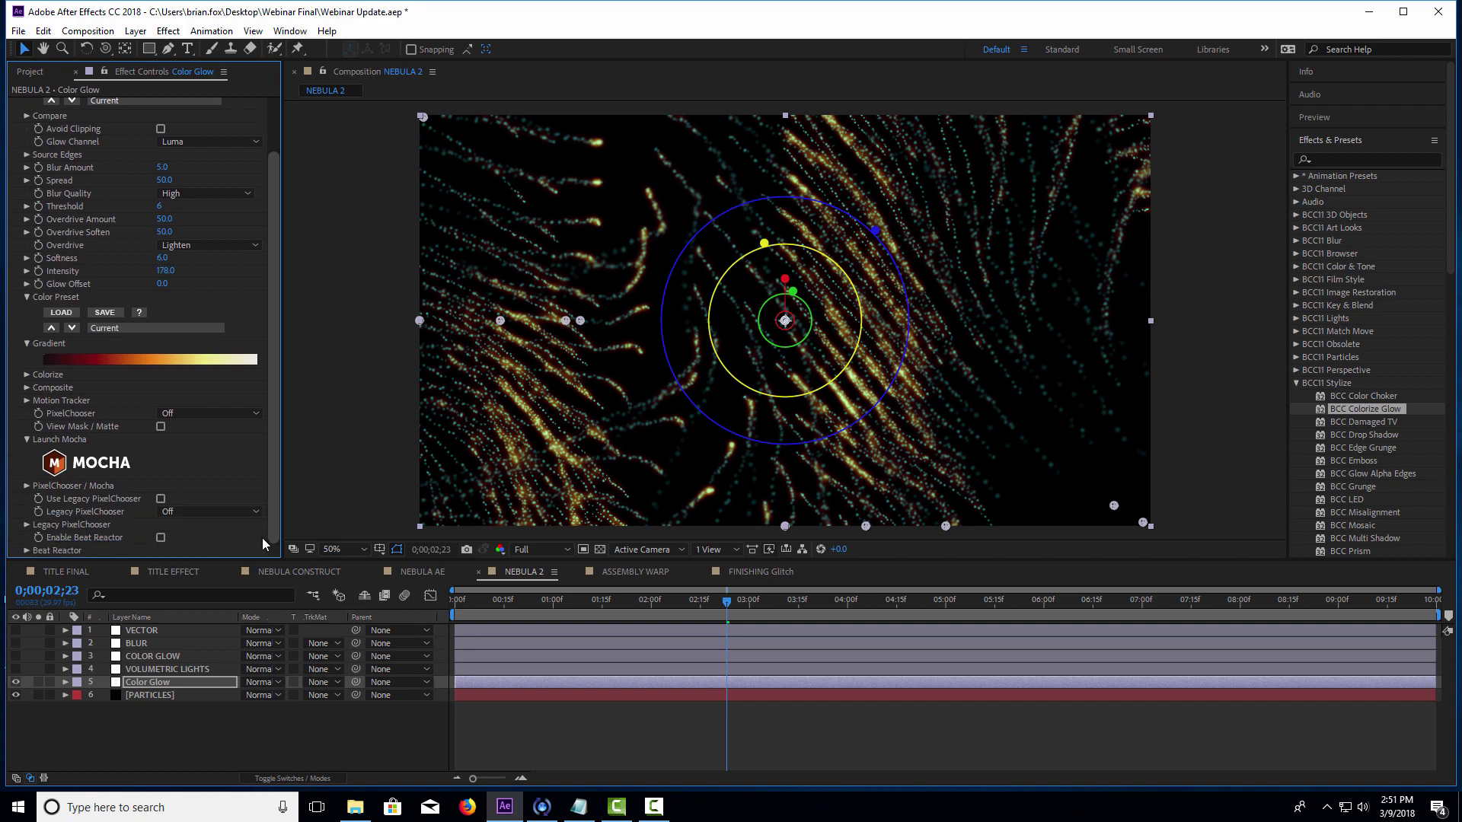
{"action": "left_click", "coordinate": [99, 461]}
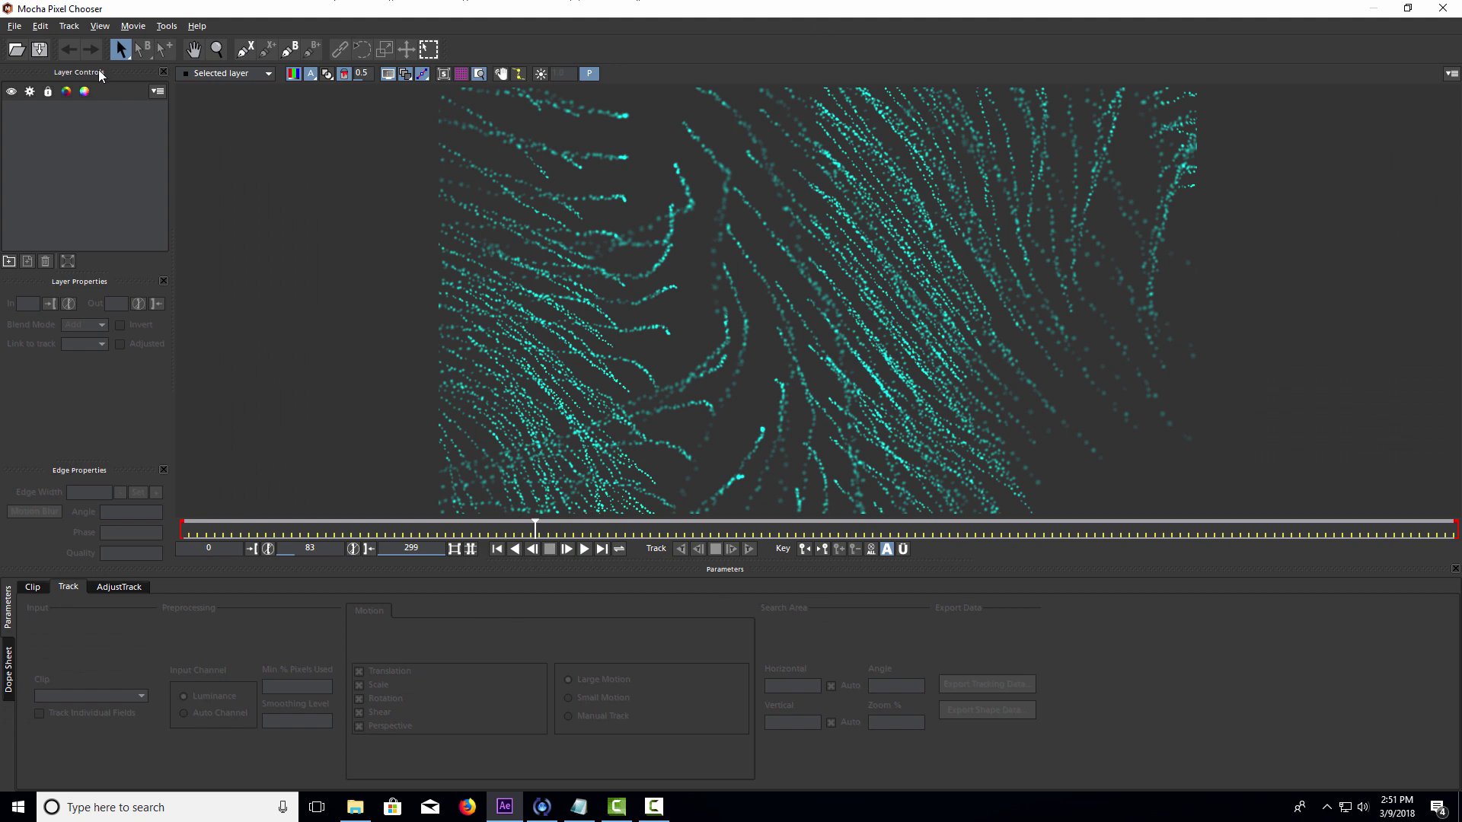
{"action": "left_click", "coordinate": [245, 48]}
{"action": "left_click", "coordinate": [394, 266]}
{"action": "left_click", "coordinate": [627, 307]}
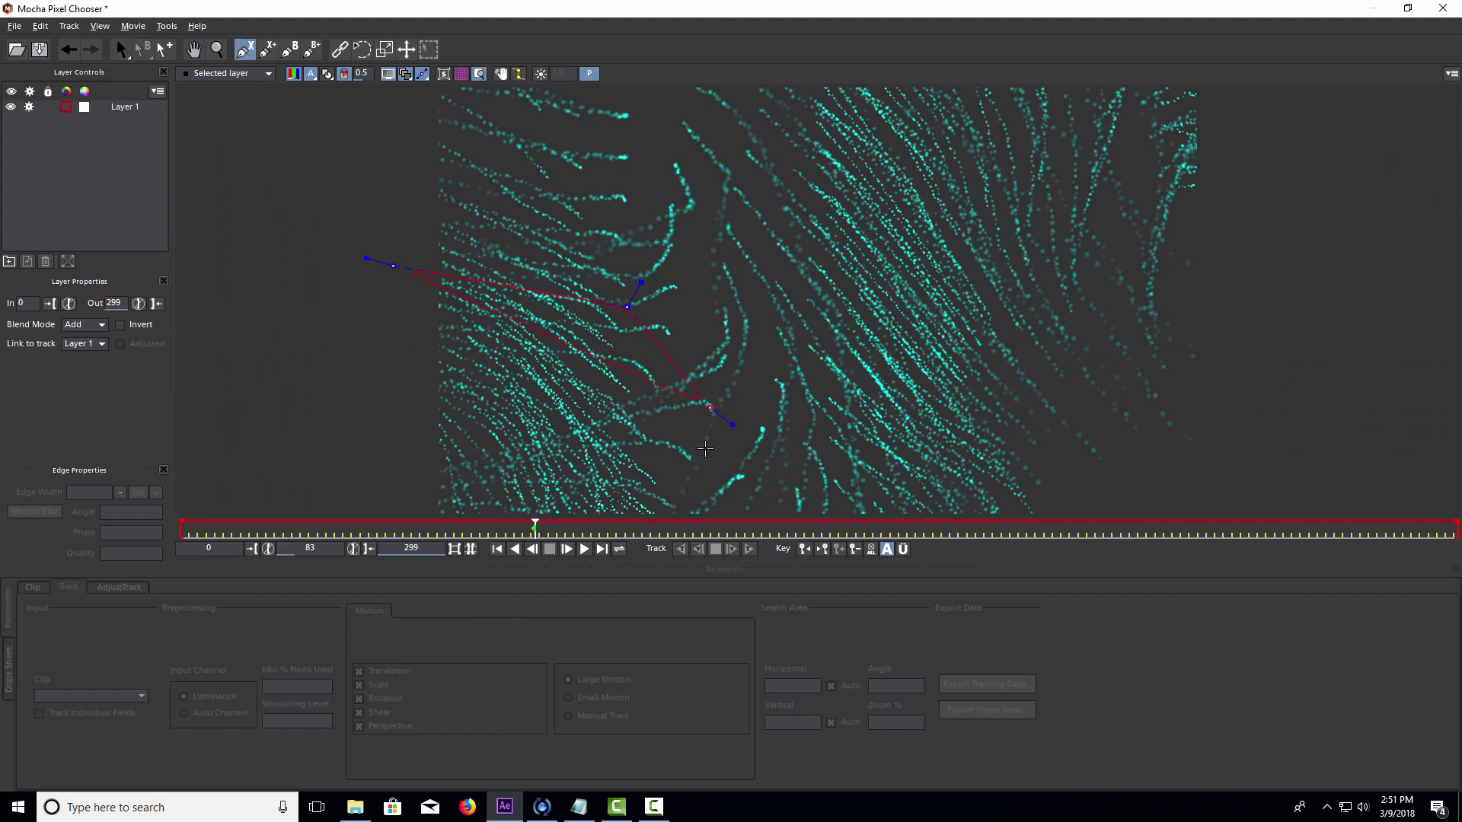
{"action": "left_click", "coordinate": [684, 463]}
{"action": "left_click", "coordinate": [394, 504]}
{"action": "right_click", "coordinate": [390, 509]}
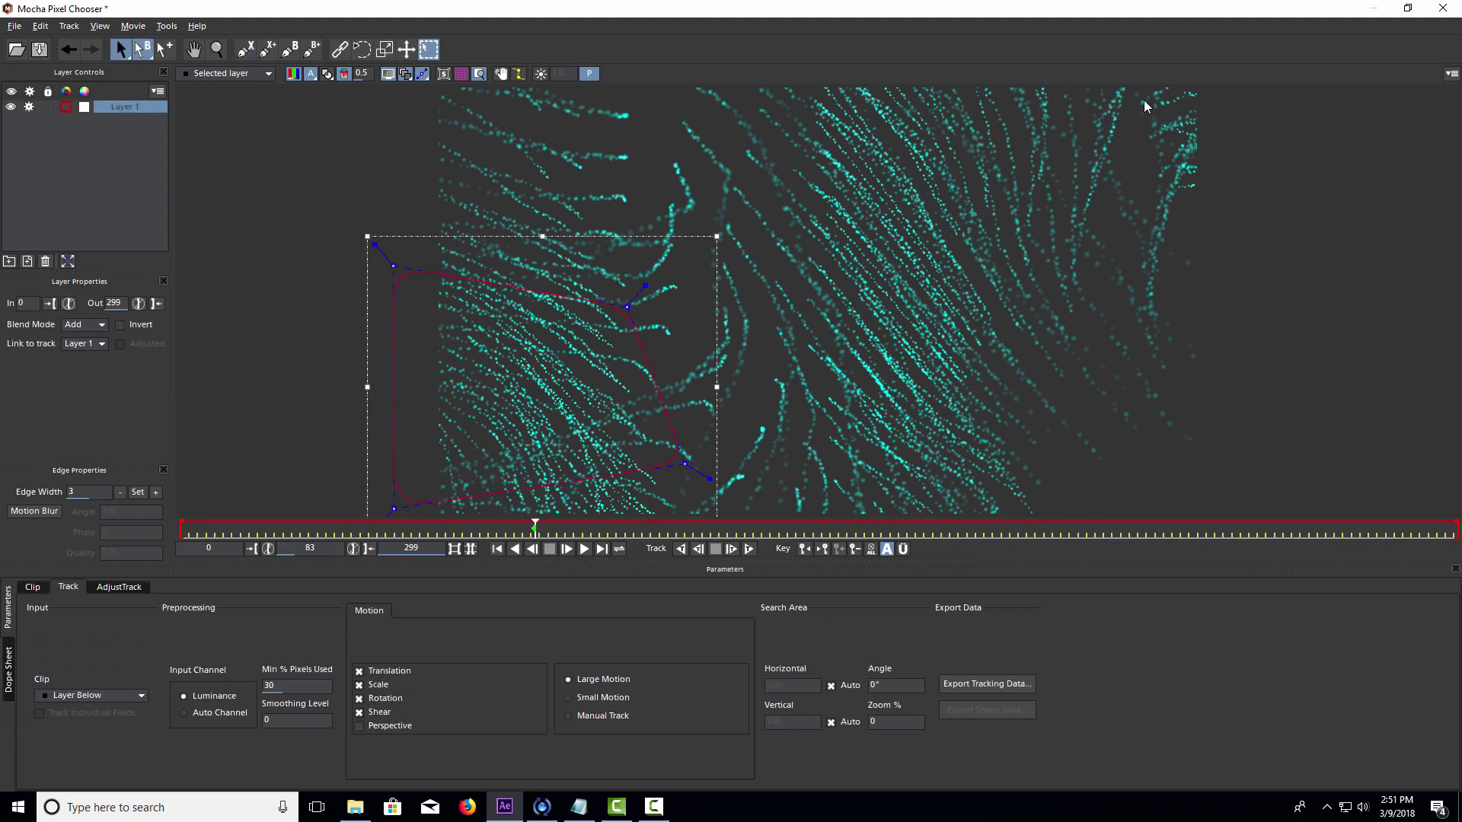
- Draw a second closed five-point X-spline around the particles in the upper-right part of the frame
{"action": "key", "text": "x"}
{"action": "left_click_drag", "start_coordinate": [1045, 128], "coordinate": [1058, 250]}
{"action": "key", "text": "s"}
{"action": "left_click", "coordinate": [245, 51]}
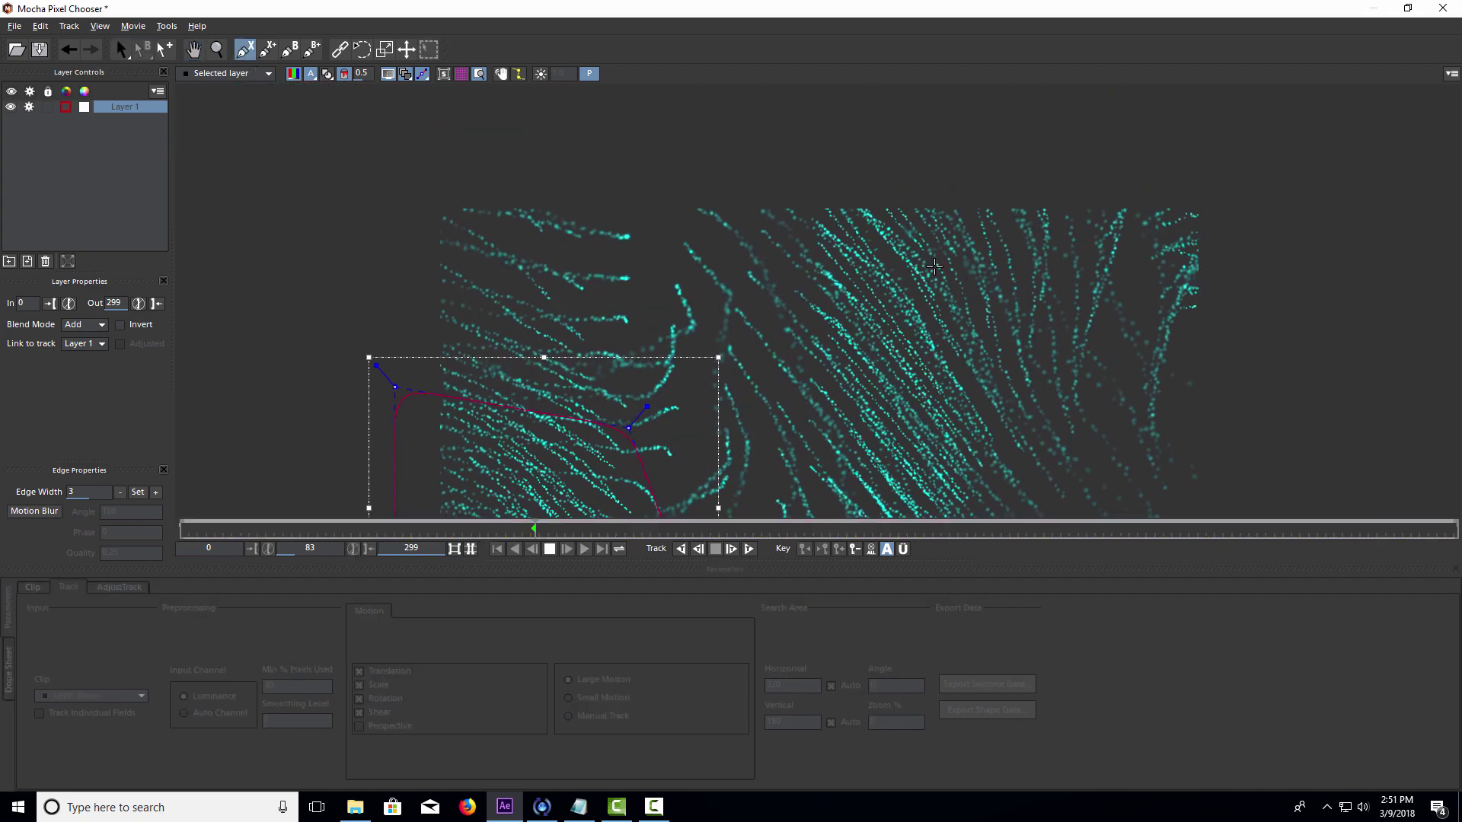
{"action": "left_click", "coordinate": [1009, 176]}
{"action": "left_click", "coordinate": [945, 323]}
{"action": "left_click", "coordinate": [1115, 424]}
{"action": "left_click", "coordinate": [1361, 392]}
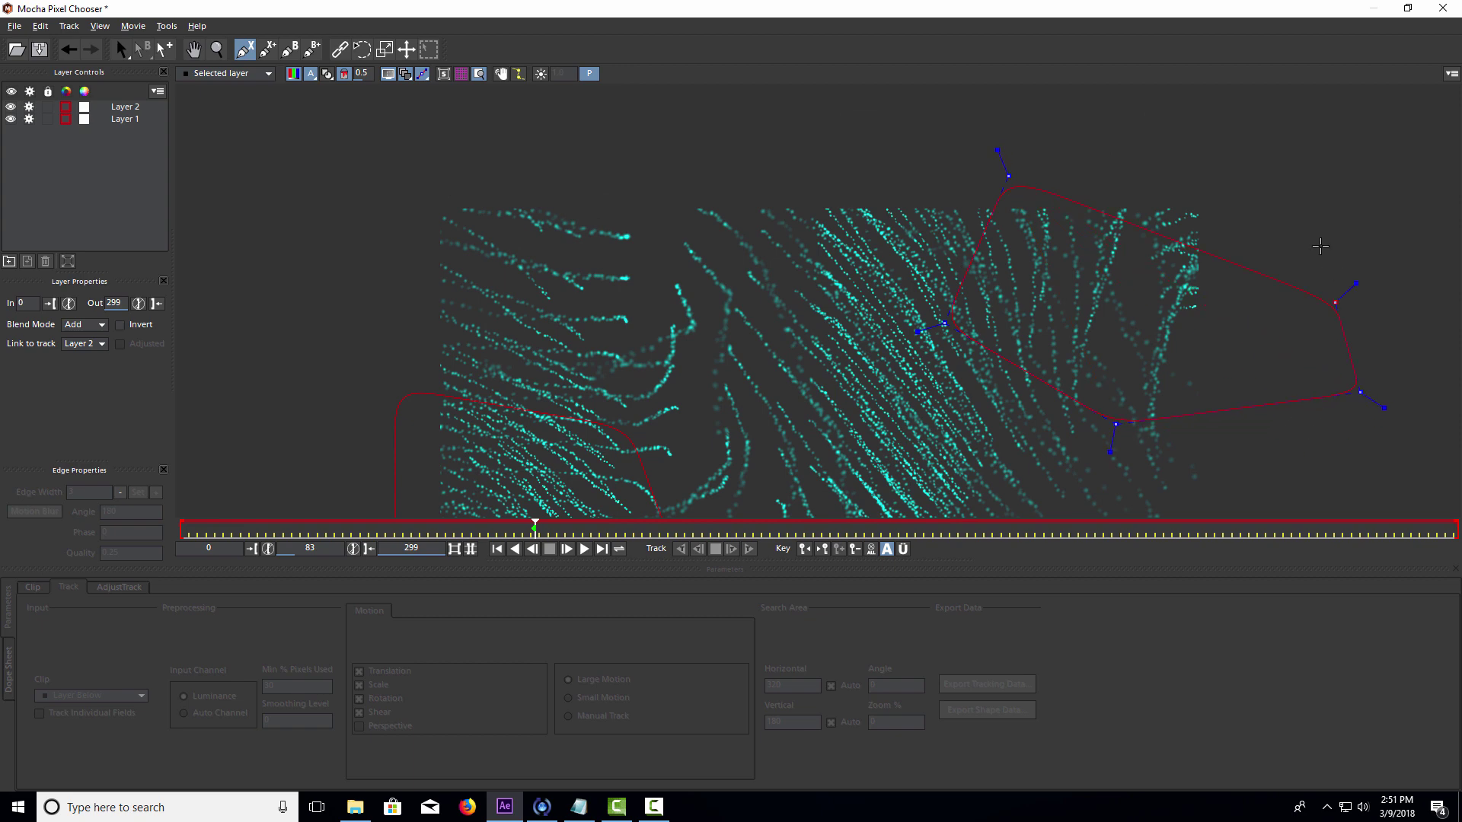
{"action": "left_click", "coordinate": [1294, 196]}
{"action": "right_click", "coordinate": [1295, 196]}
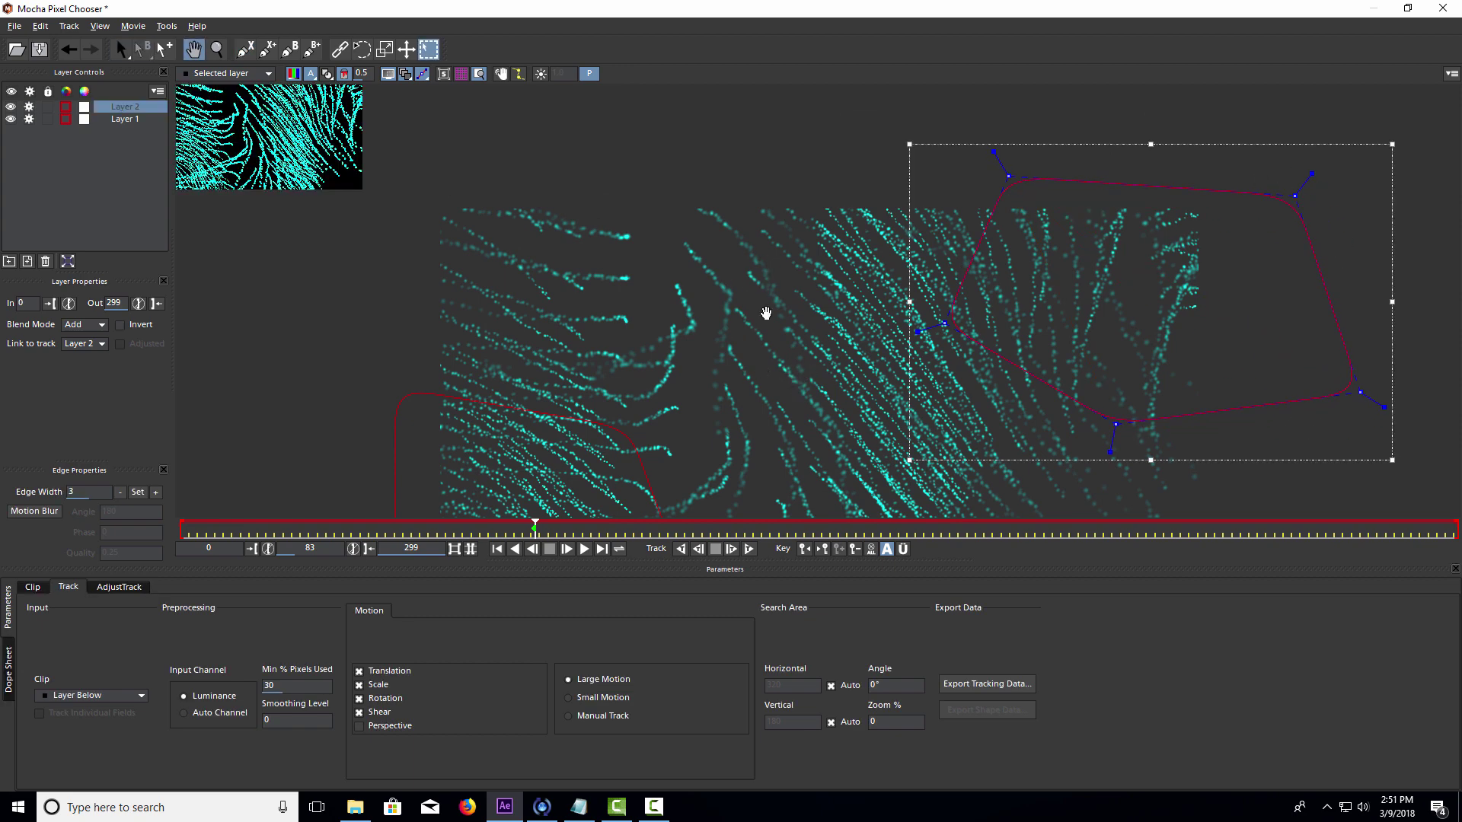
- Keyframe Layer 1's spline, moving it up and slightly left at frame 83 and down over the lower-left particles at frame 181
{"action": "left_click_drag", "start_coordinate": [764, 310], "coordinate": [738, 241]}
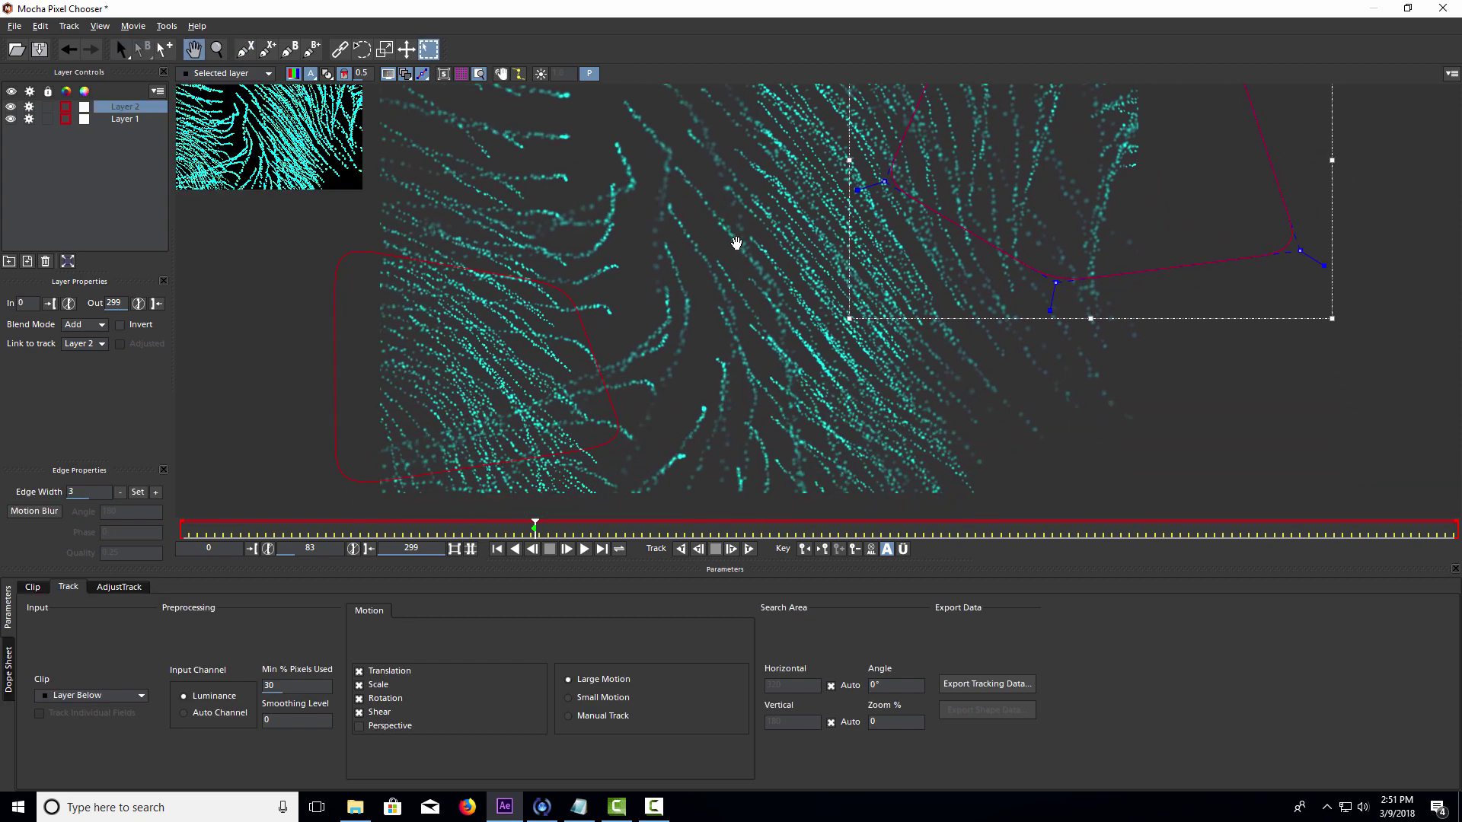
{"action": "left_click", "coordinate": [115, 118]}
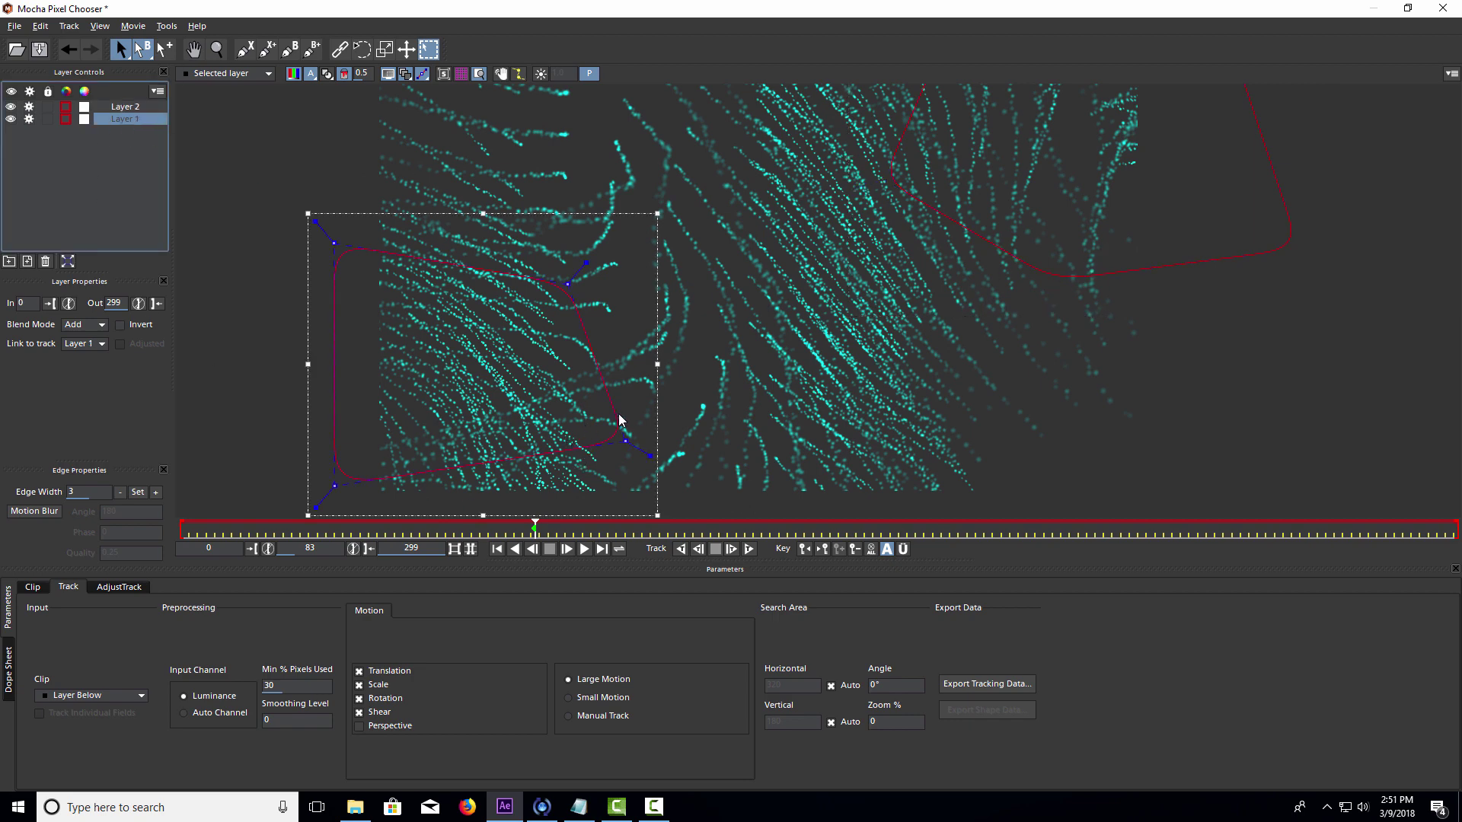
{"action": "left_click_drag", "start_coordinate": [603, 371], "coordinate": [565, 253]}
{"action": "left_click", "coordinate": [953, 532]}
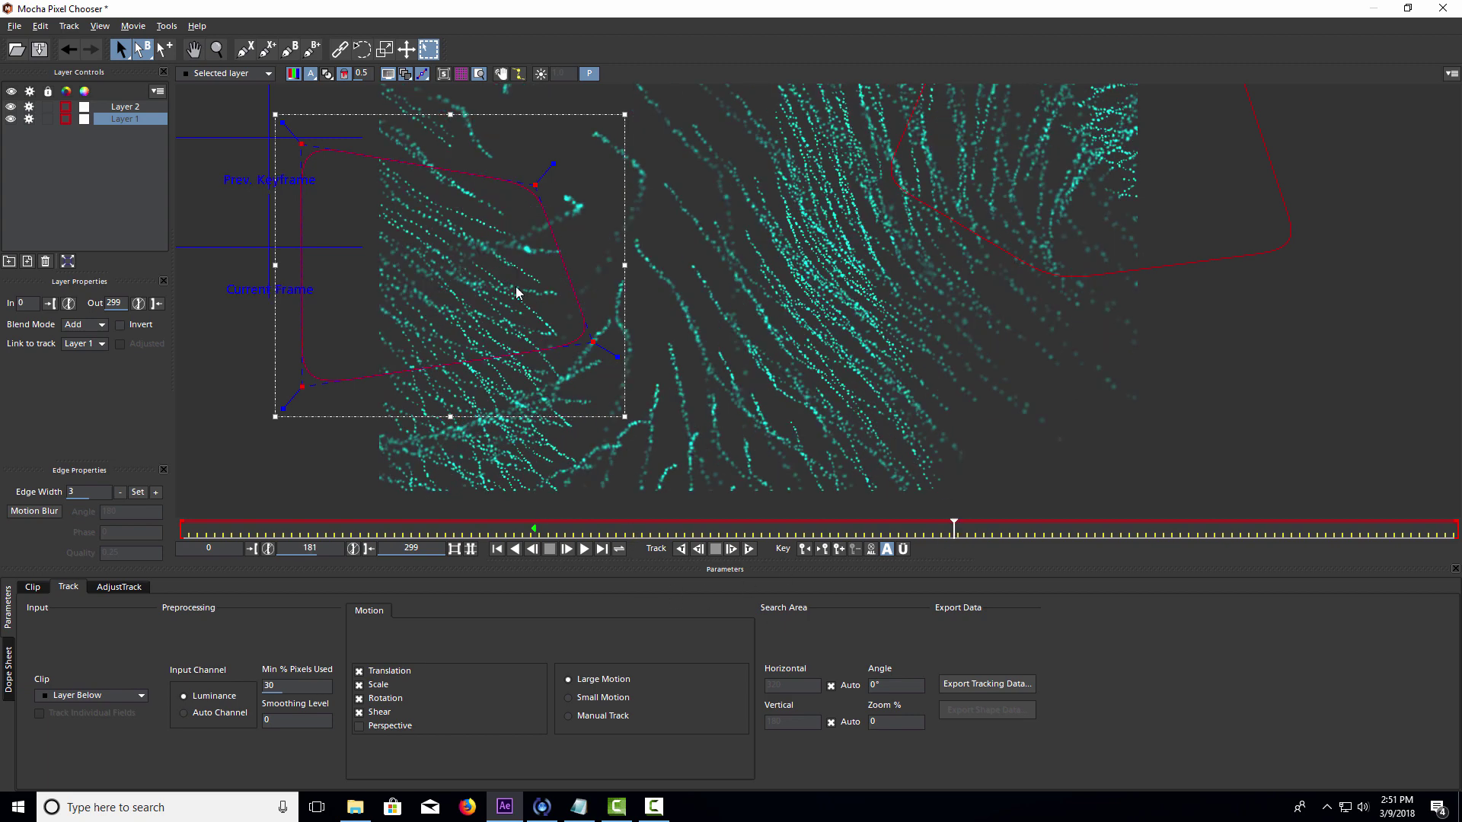
{"action": "left_click_drag", "start_coordinate": [583, 325], "coordinate": [649, 424]}
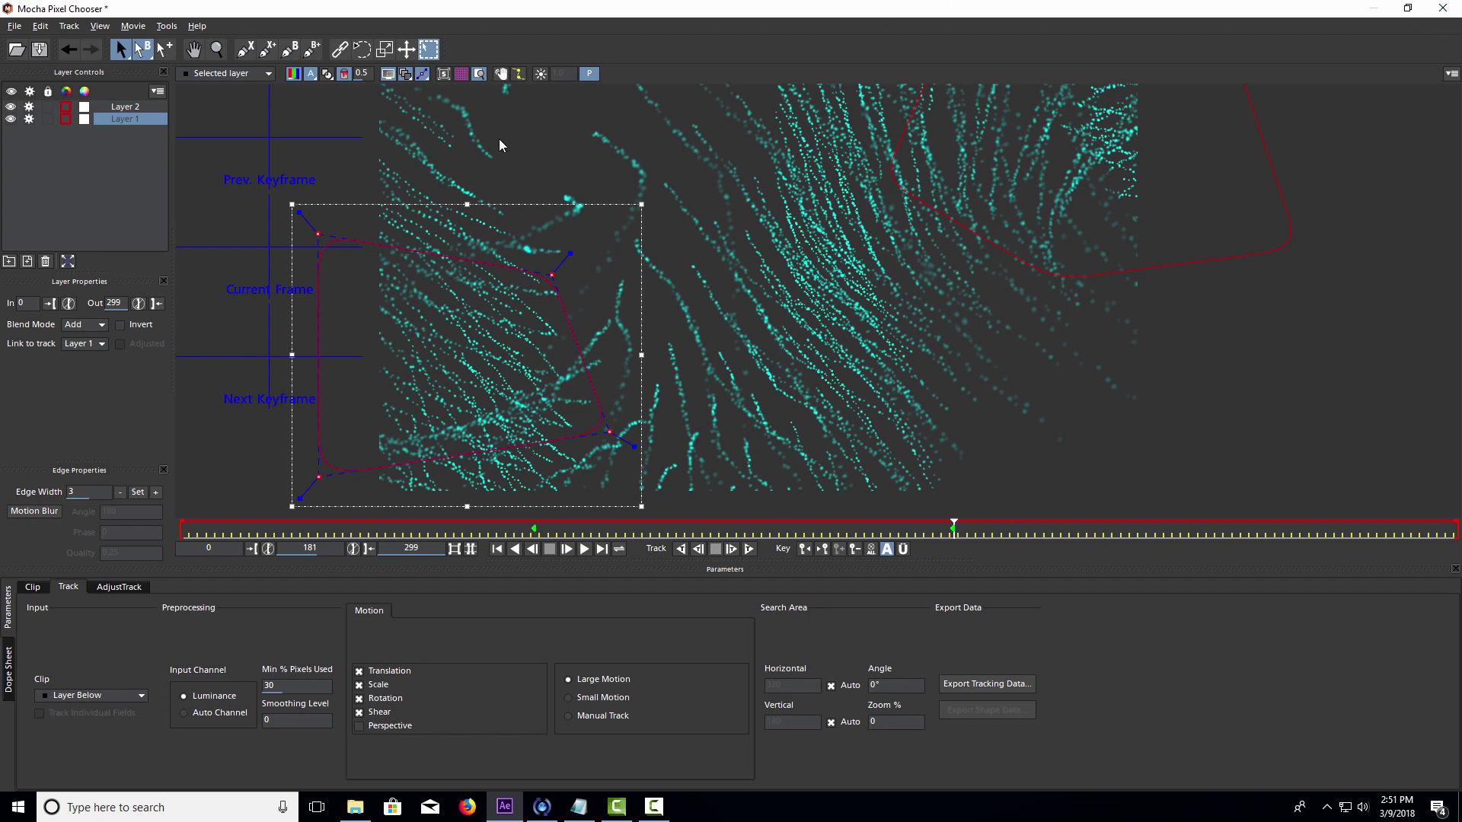
- Export the Mocha project as Newer Masks into the Webinar Final folder, and close Mocha with the changes saved
{"action": "left_click", "coordinate": [15, 27]}
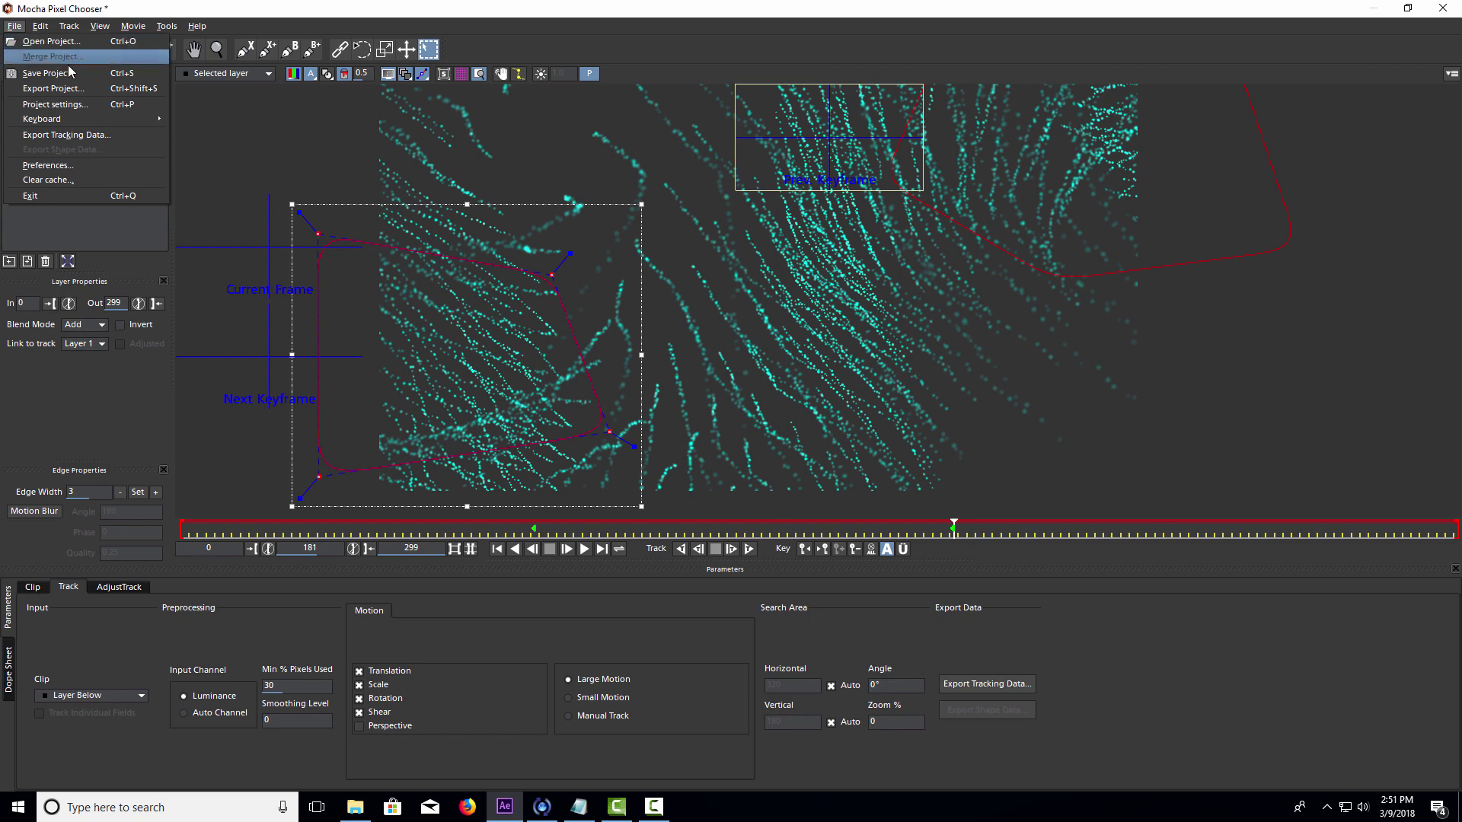
{"action": "left_click", "coordinate": [79, 91]}
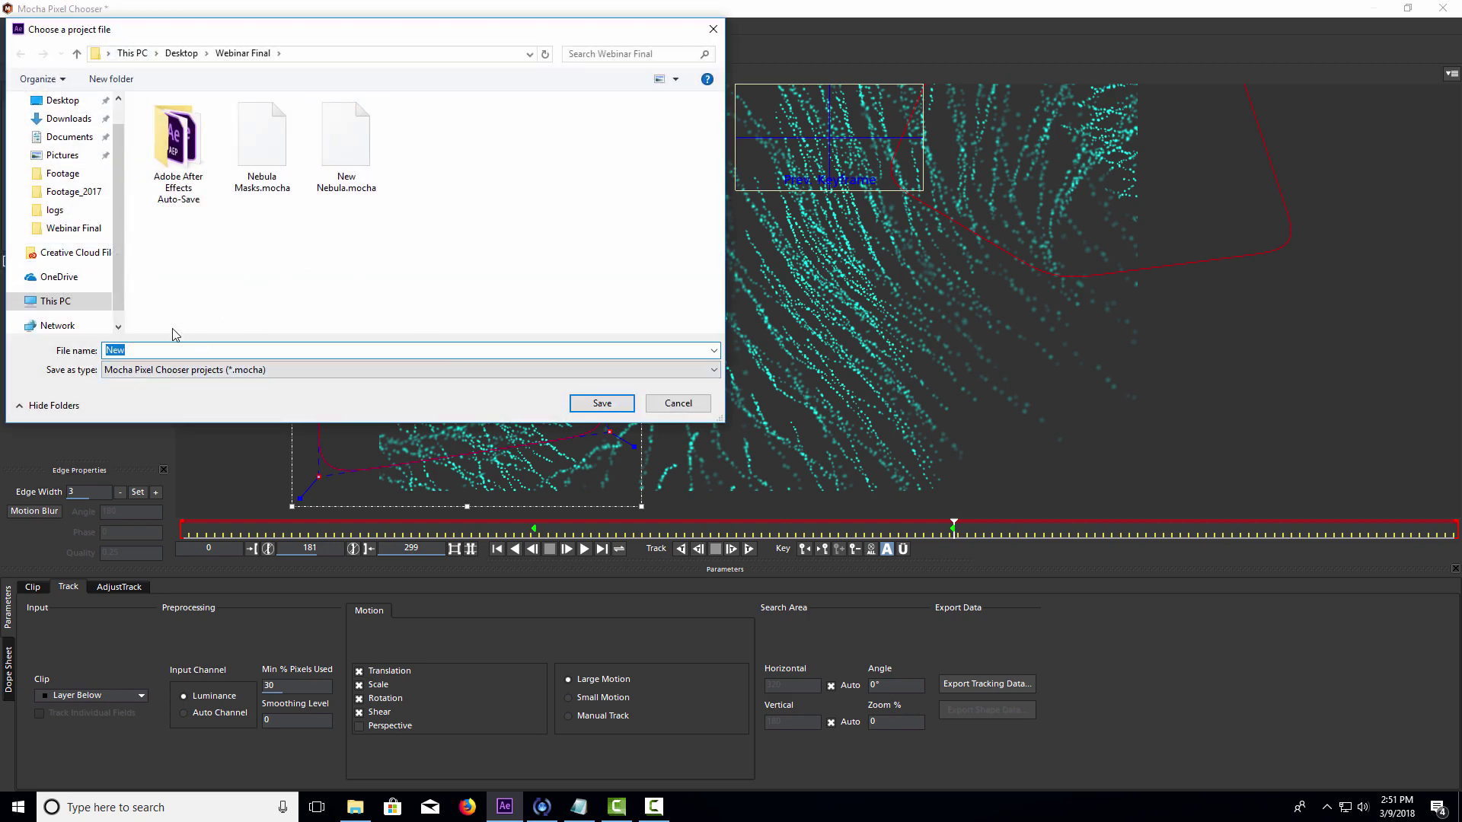
{"action": "left_click", "coordinate": [166, 353]}
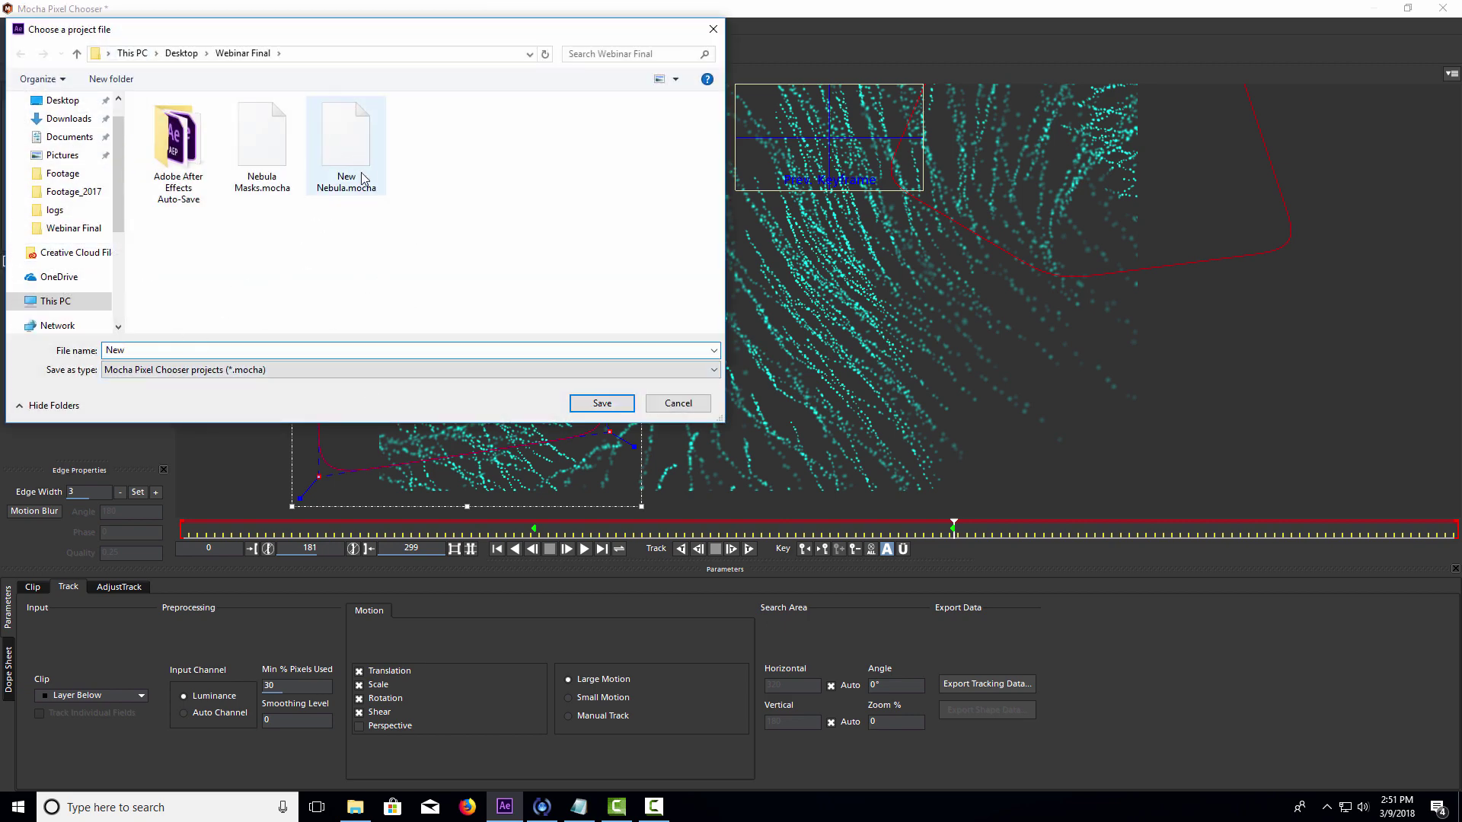
{"action": "double_click", "coordinate": [164, 351]}
{"action": "type", "text": "Newer"}
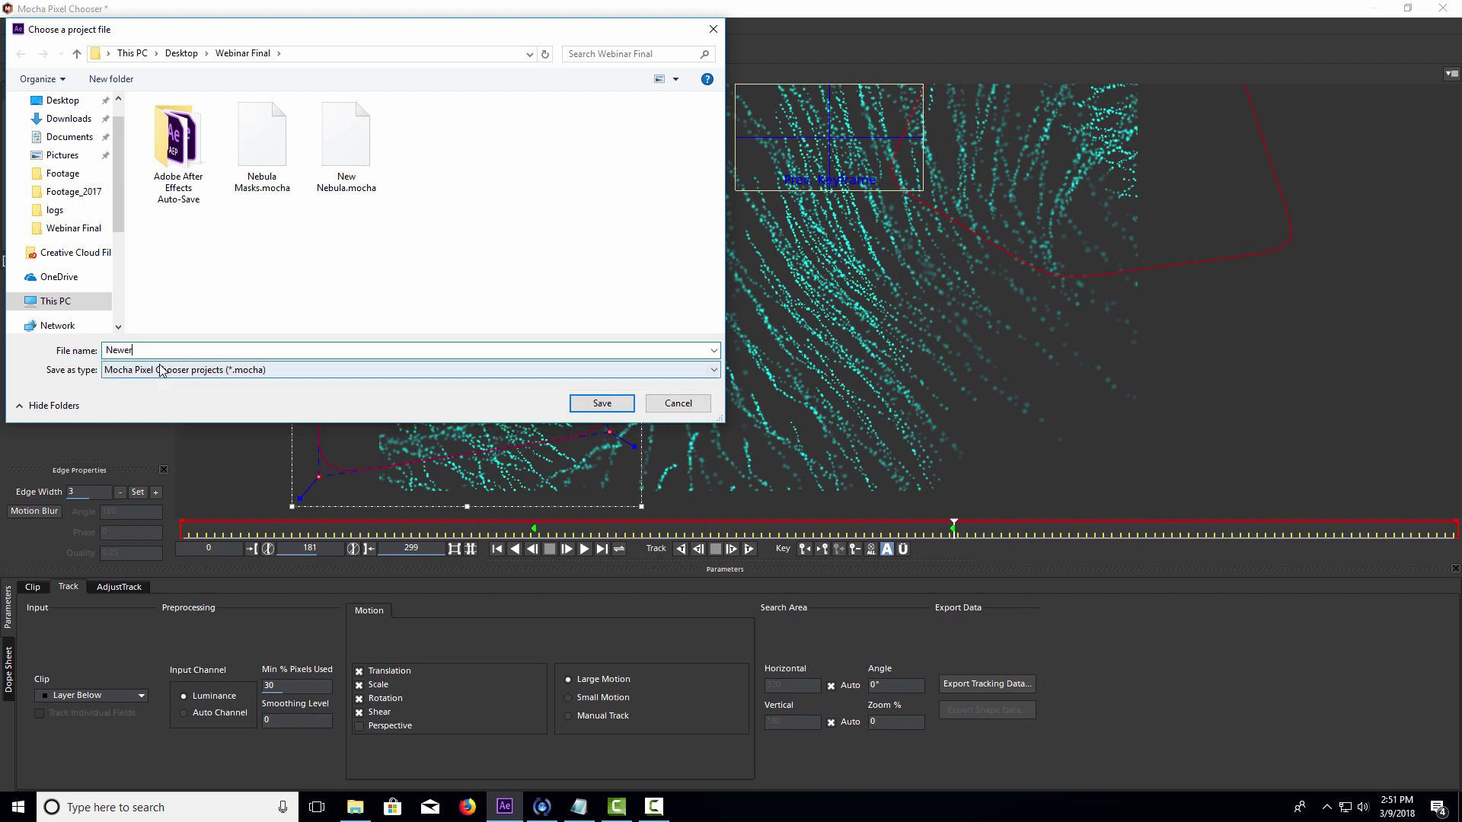
{"action": "type", "text": " Masks"}
{"action": "key", "text": "Return"}
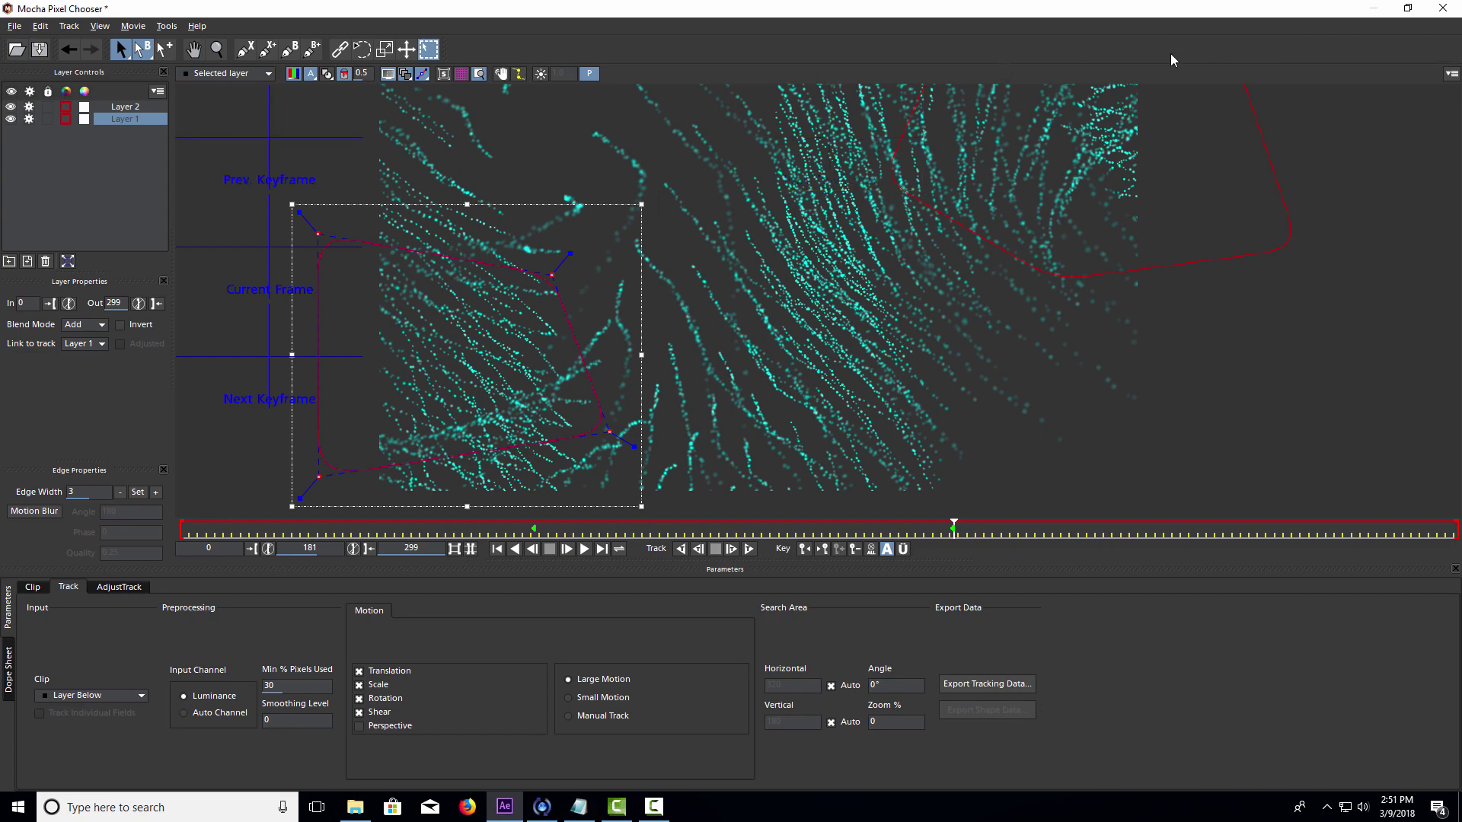
{"action": "left_click", "coordinate": [1443, 9]}
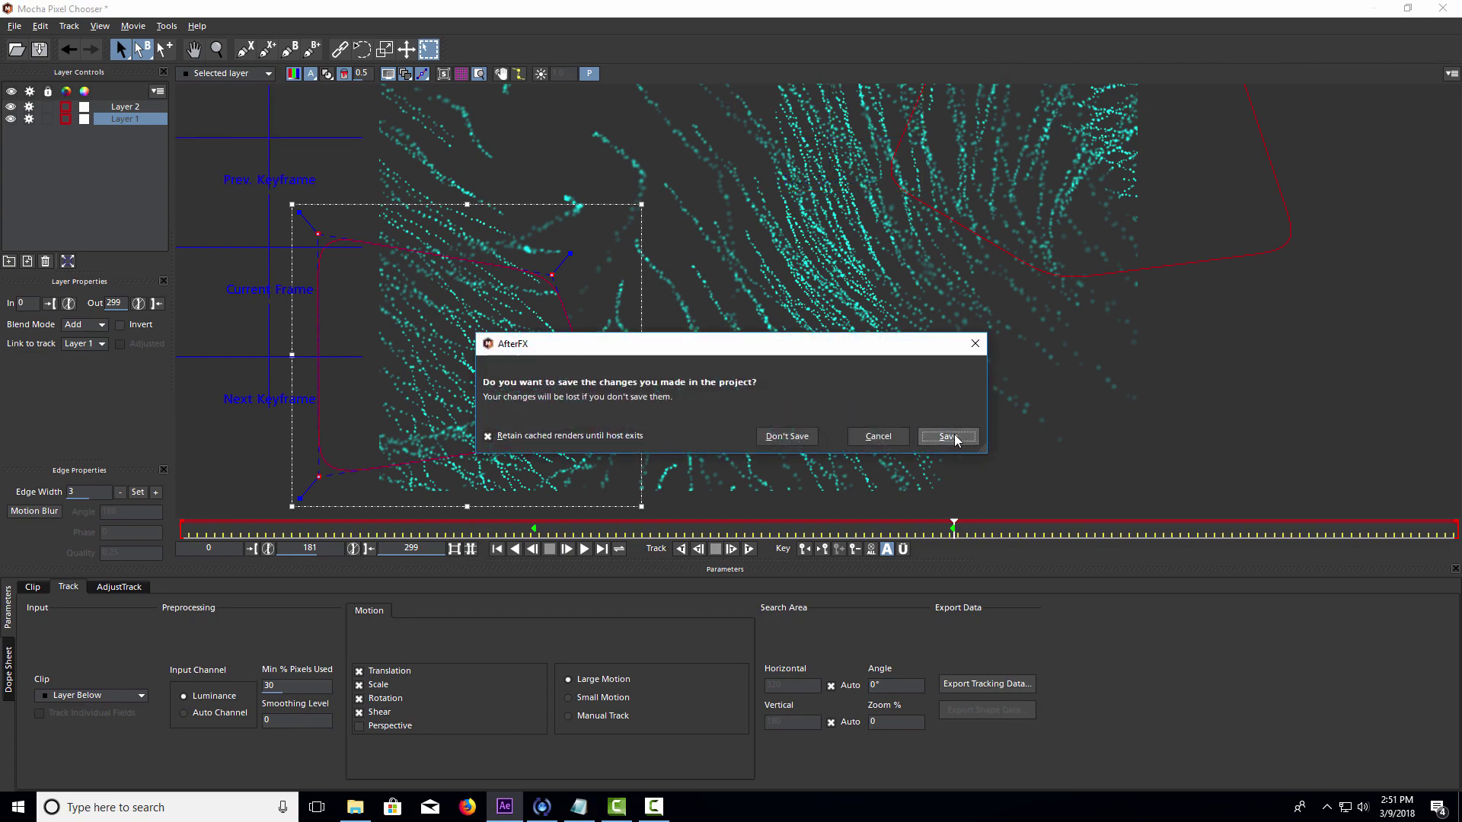
{"action": "left_click", "coordinate": [952, 437]}
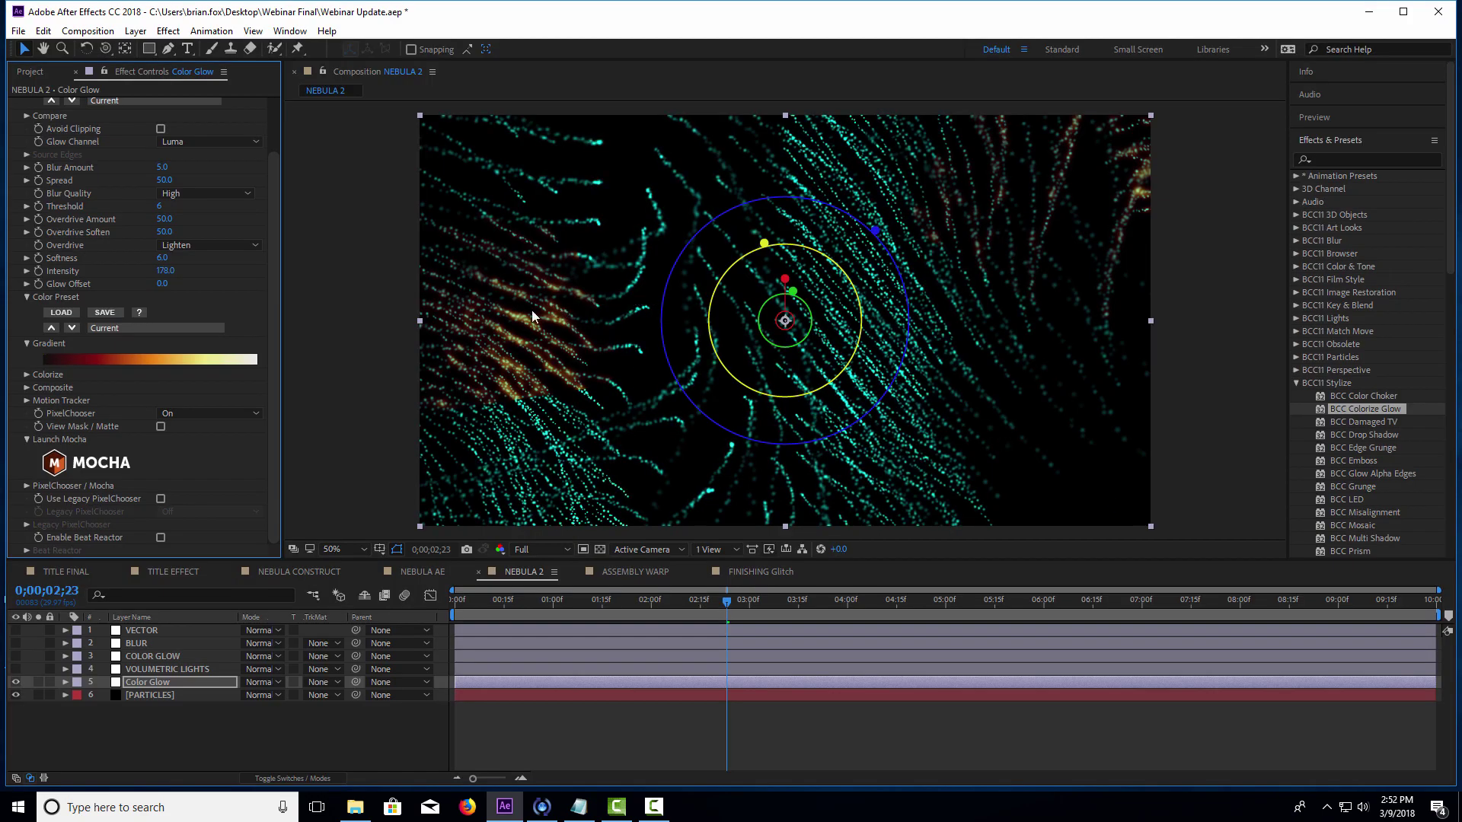
- Set the Color Glow layer's Mocha mask Feather to 73 and check the glow at 0;00;02;00 and 0;00;06;07
{"action": "left_click", "coordinate": [27, 485]}
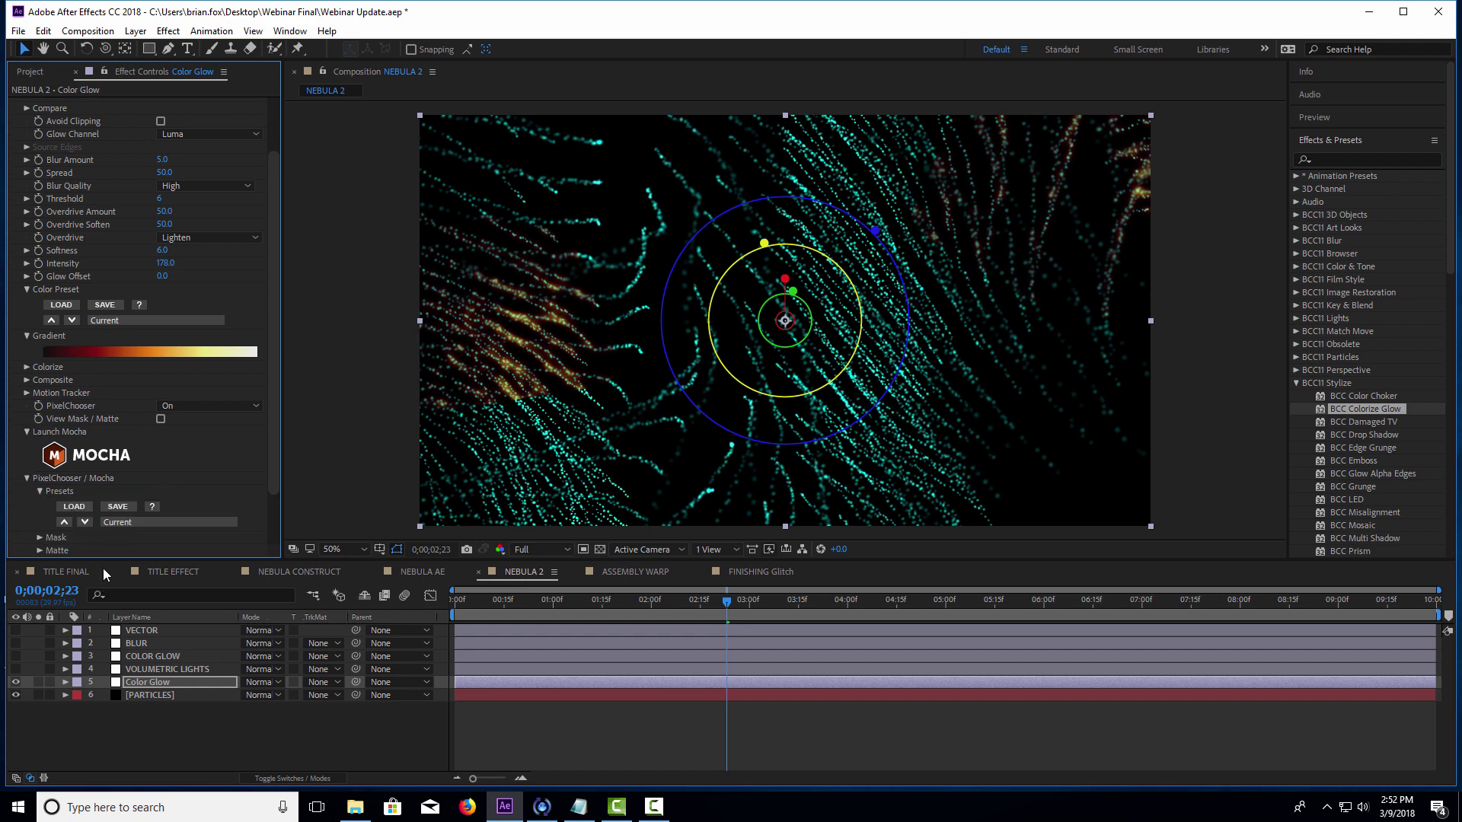
{"action": "left_click", "coordinate": [39, 537]}
{"action": "left_click_drag", "start_coordinate": [164, 318], "coordinate": [214, 313]}
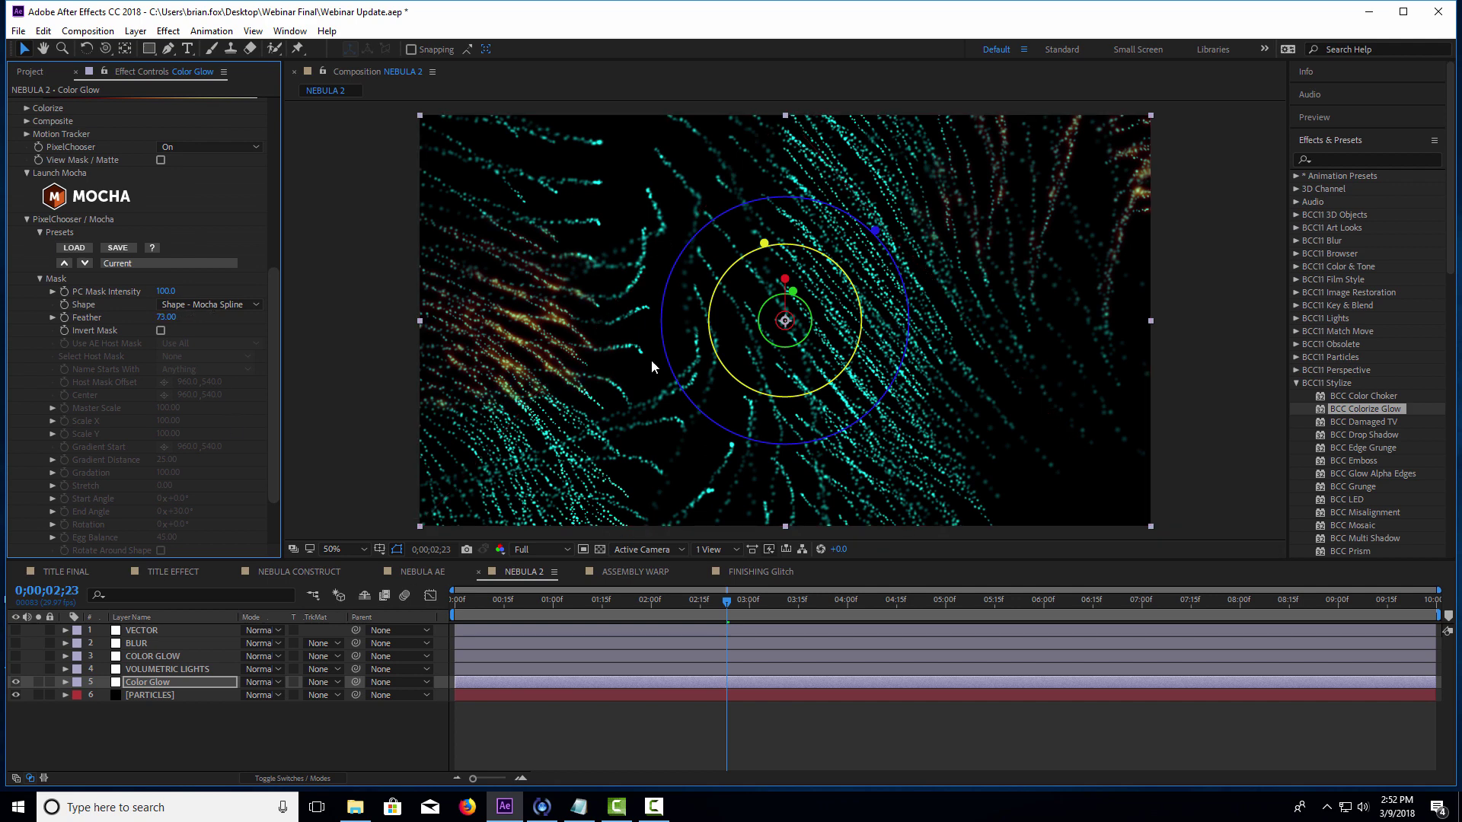
{"action": "left_click", "coordinate": [652, 601]}
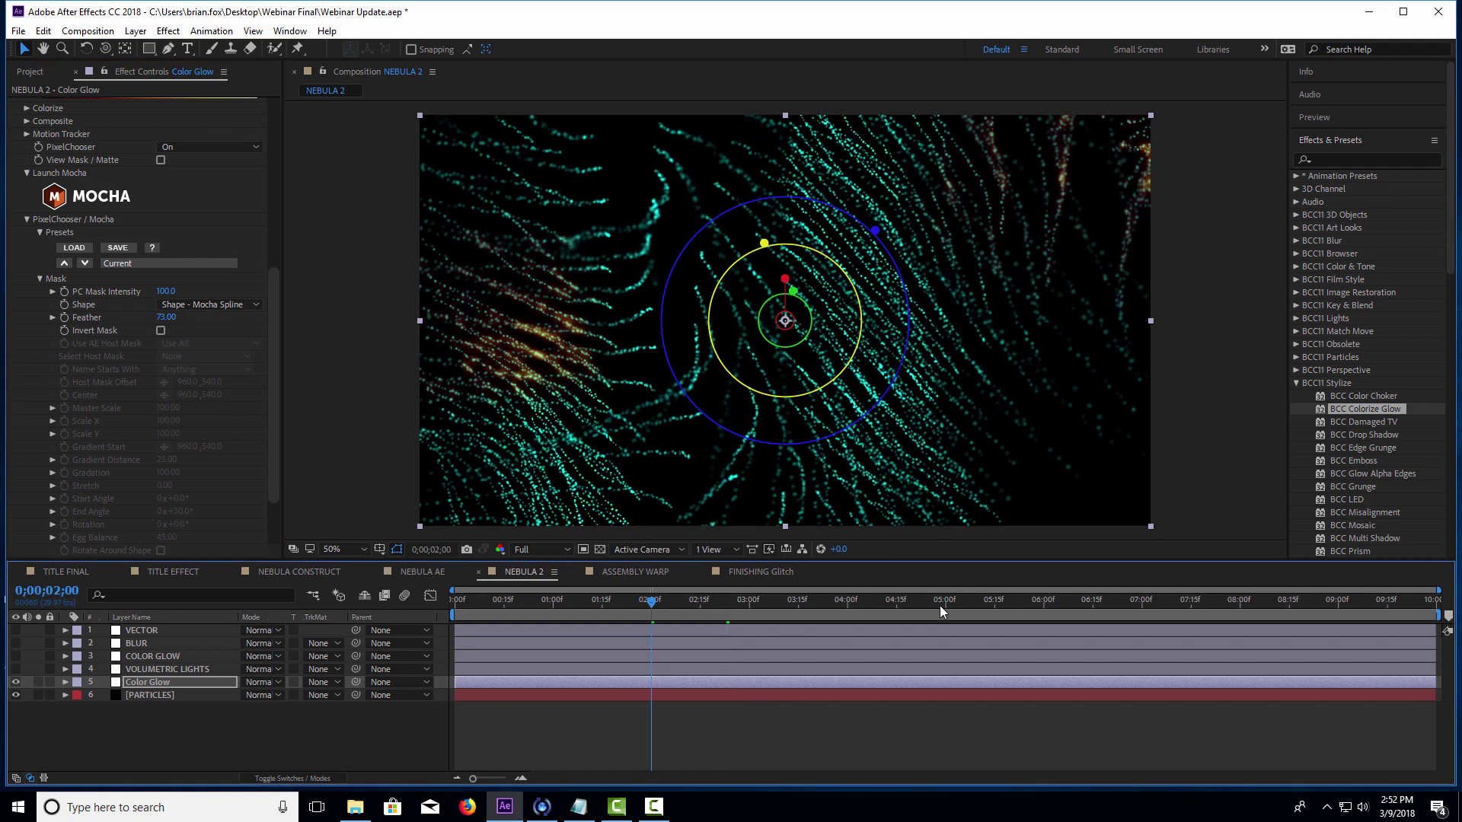
{"action": "left_click", "coordinate": [1066, 603]}
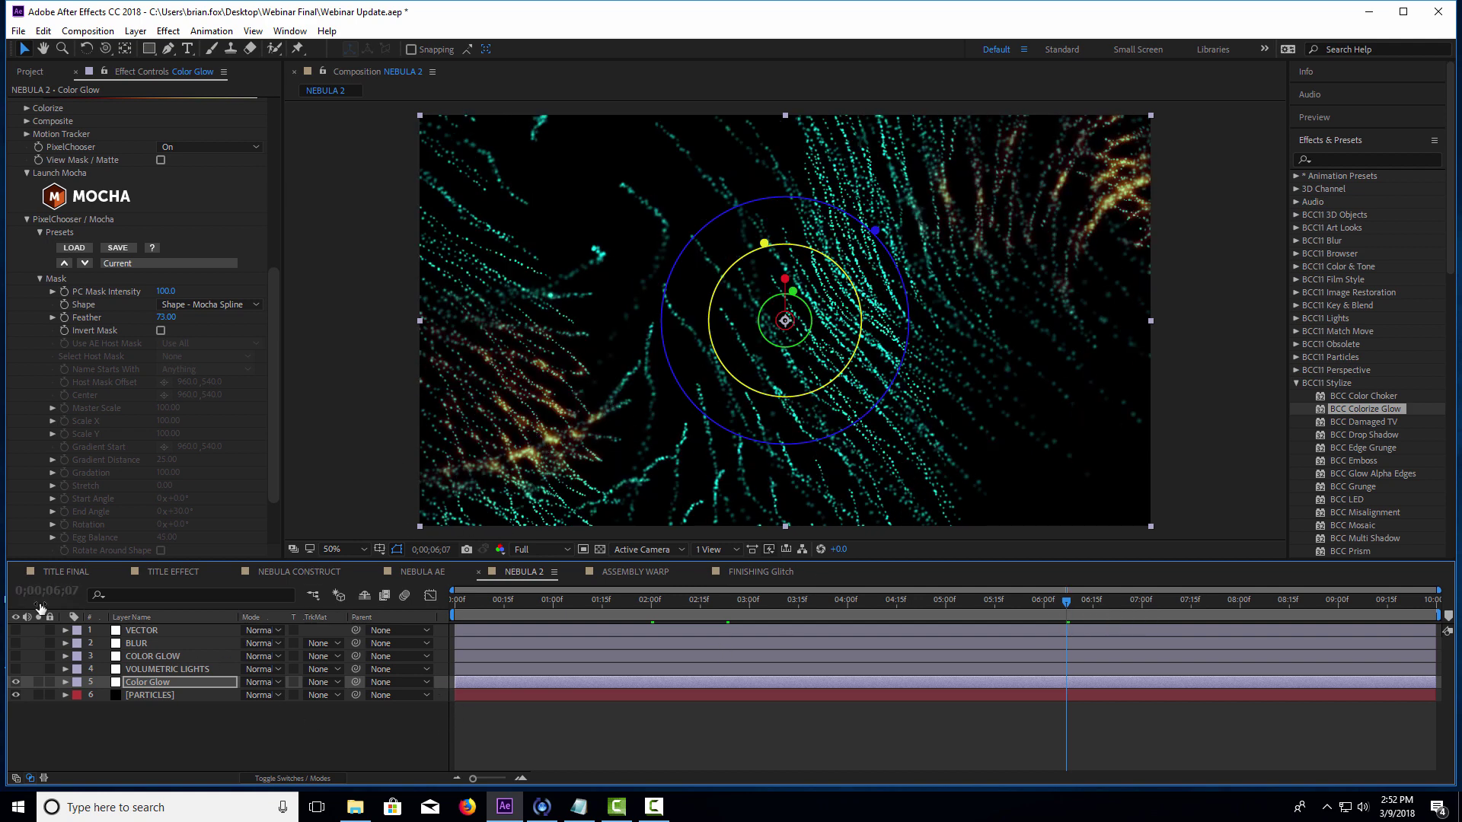
- Make the BLUR layer visible and set its BCC Fast Lens Blur Iris Scale to 2
{"action": "left_click", "coordinate": [136, 642]}
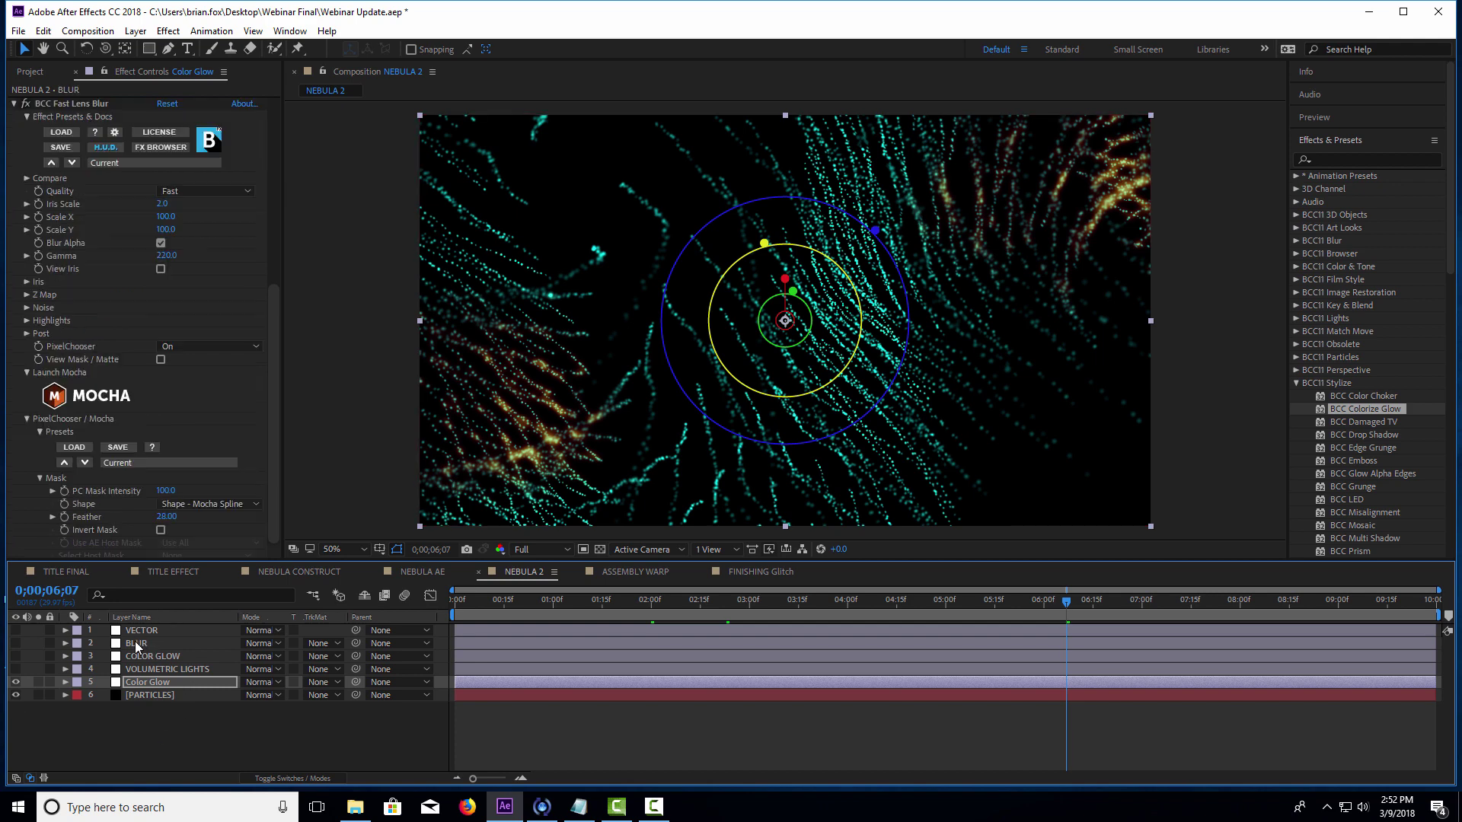
{"action": "left_click", "coordinate": [15, 643]}
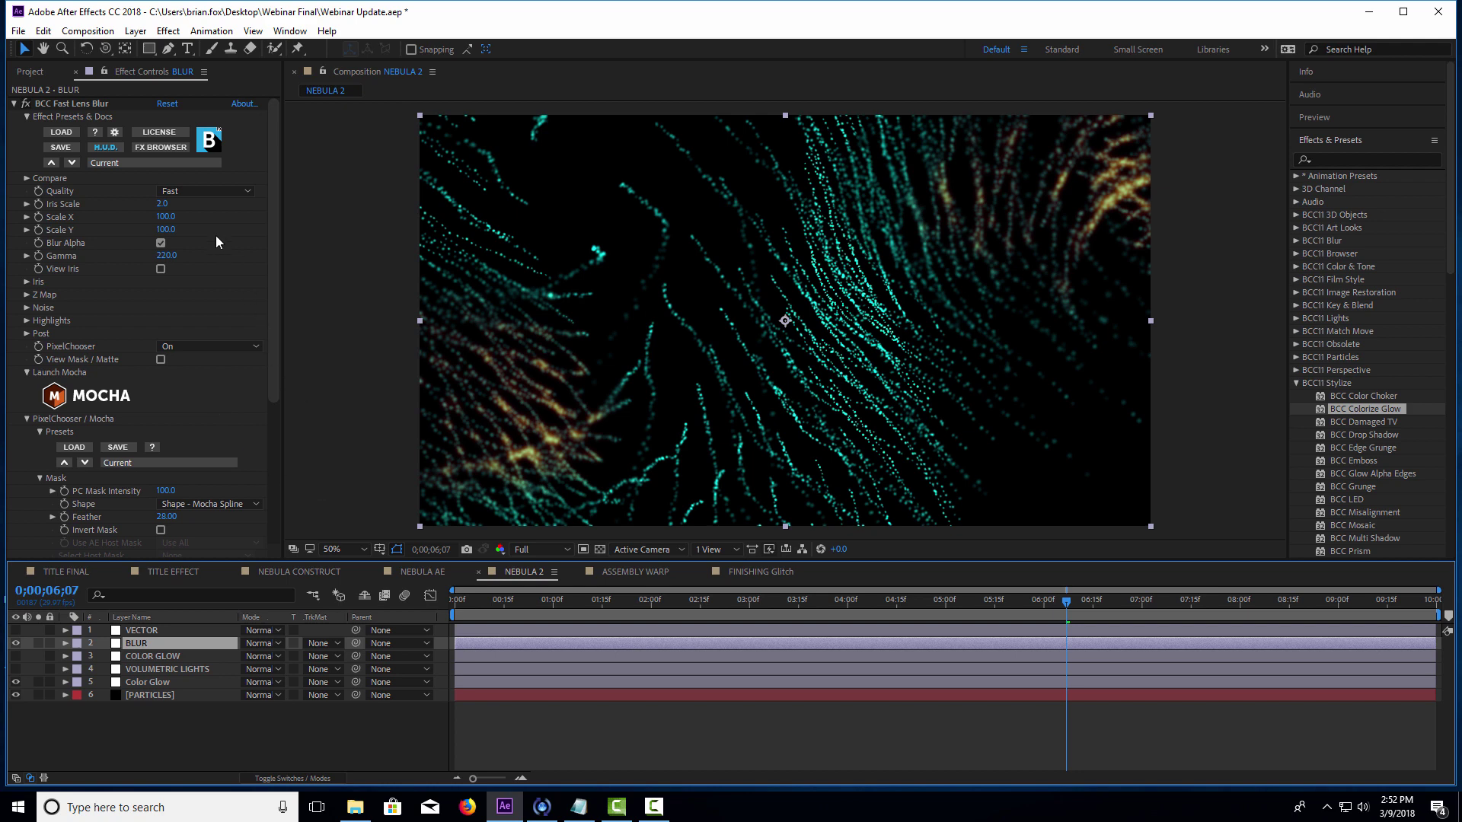
{"action": "mouse_move", "coordinate": [162, 204]}
{"action": "left_mouse_down"}
{"action": "mouse_move", "coordinate": [194, 198]}
{"action": "mouse_move", "coordinate": [153, 202]}
{"action": "left_mouse_up"}
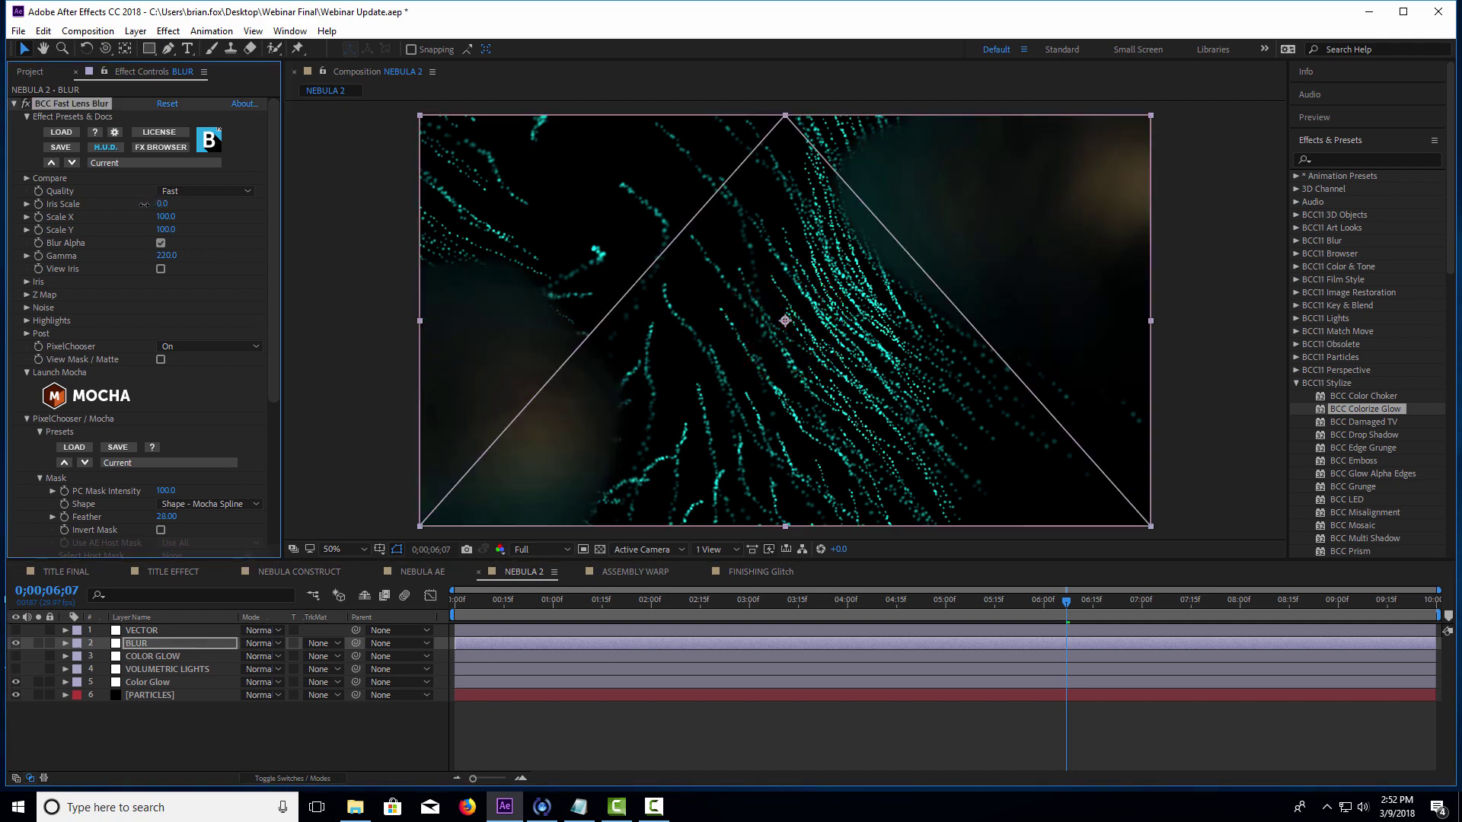
{"action": "left_click", "coordinate": [162, 203]}
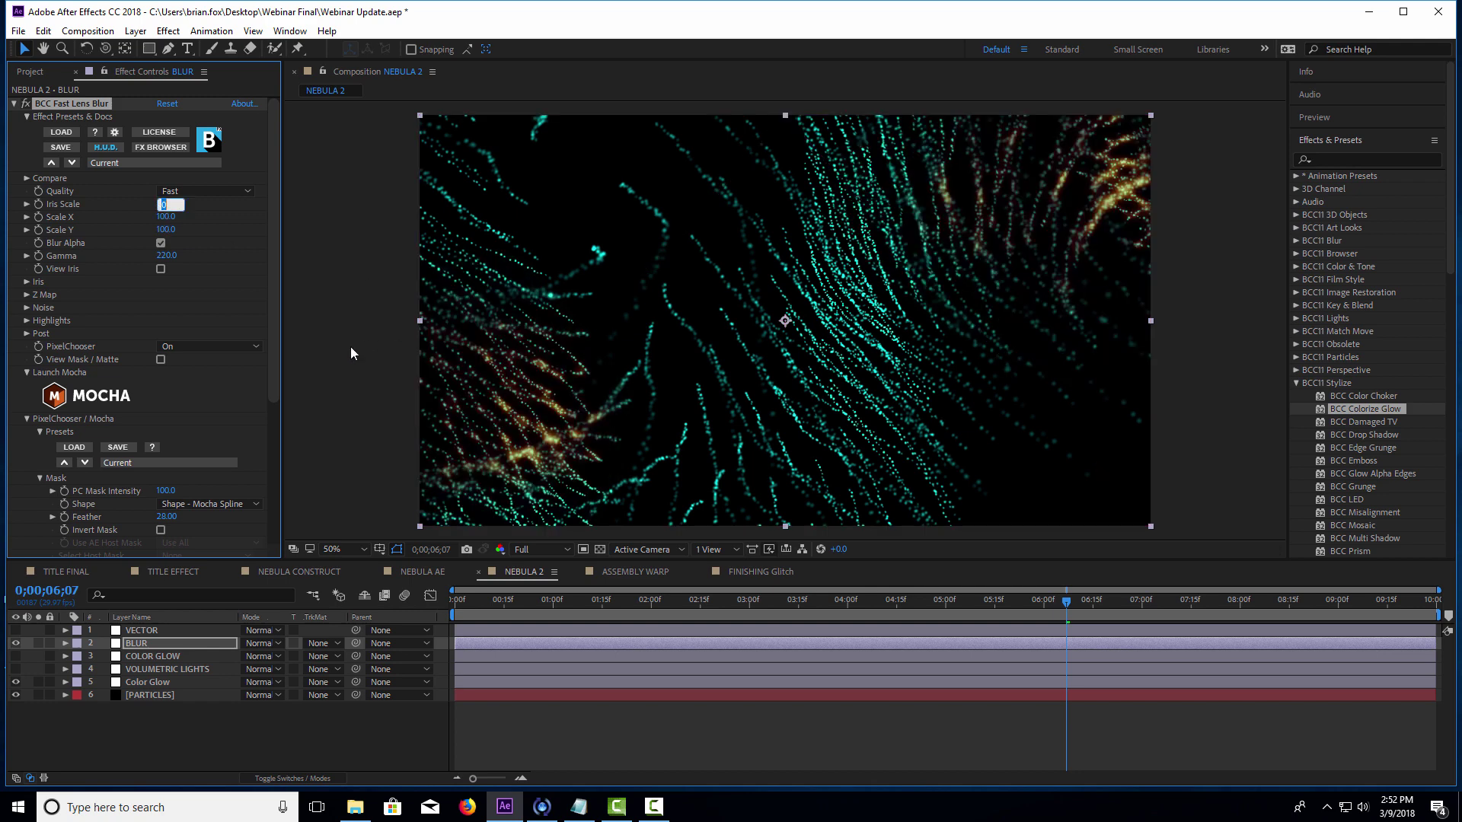
{"action": "type", "text": "2"}
{"action": "key", "text": "Return"}
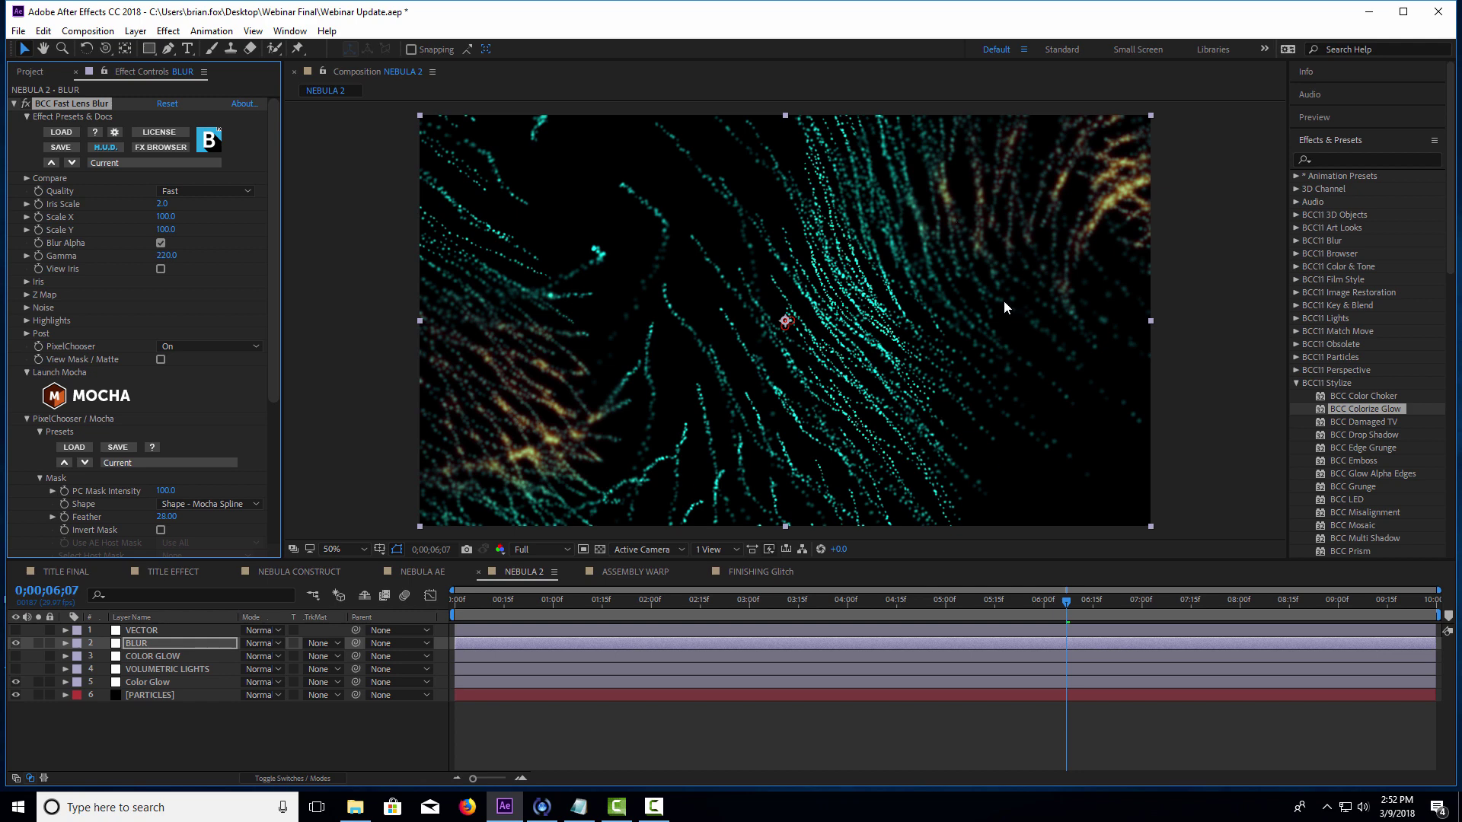
- Launch Mocha from the BLUR layer's Fast Lens Blur effect and merge the Newer Masks project into it
{"action": "left_click", "coordinate": [91, 398]}
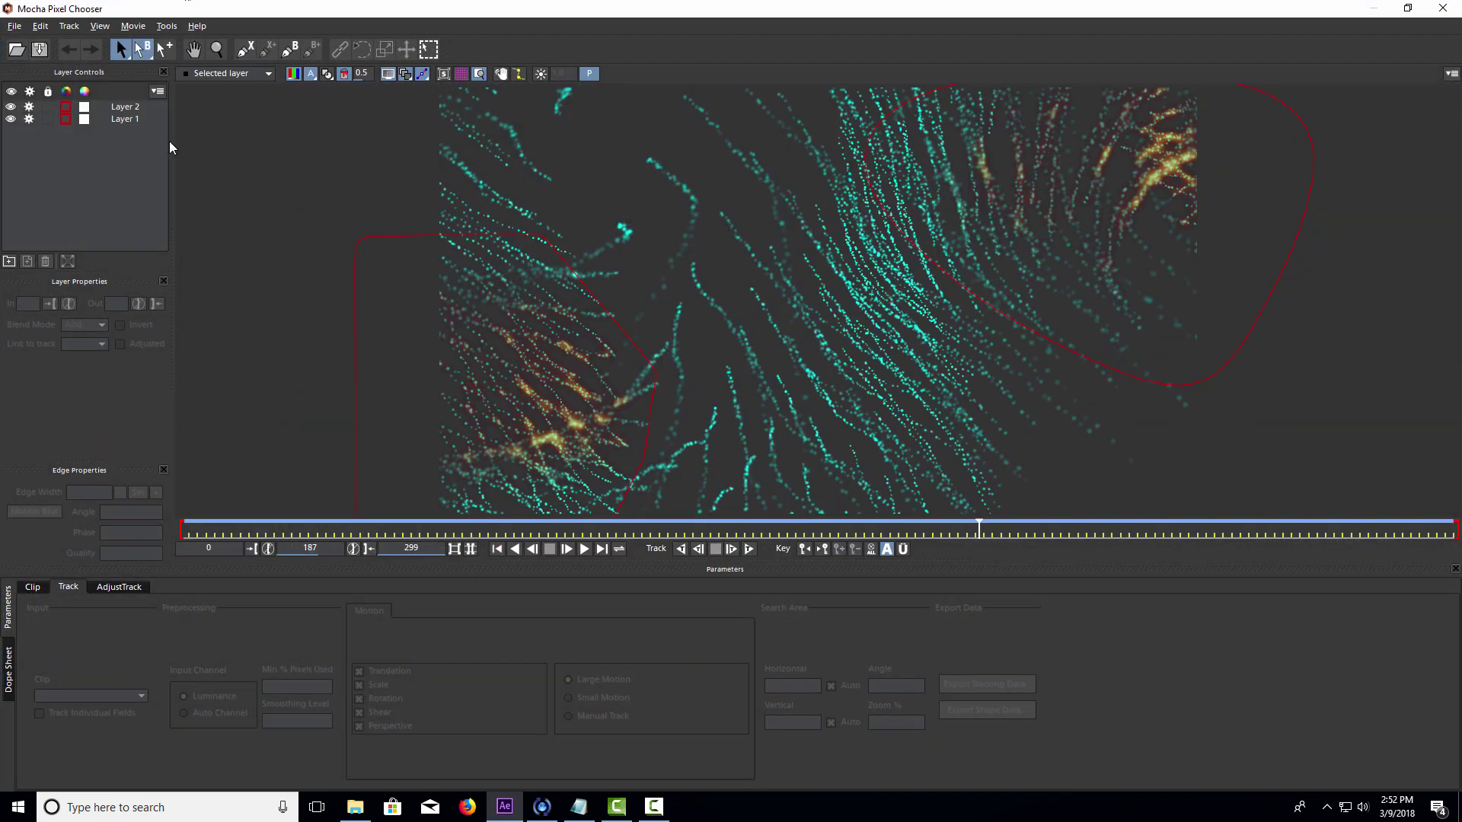
{"action": "left_click", "coordinate": [22, 27]}
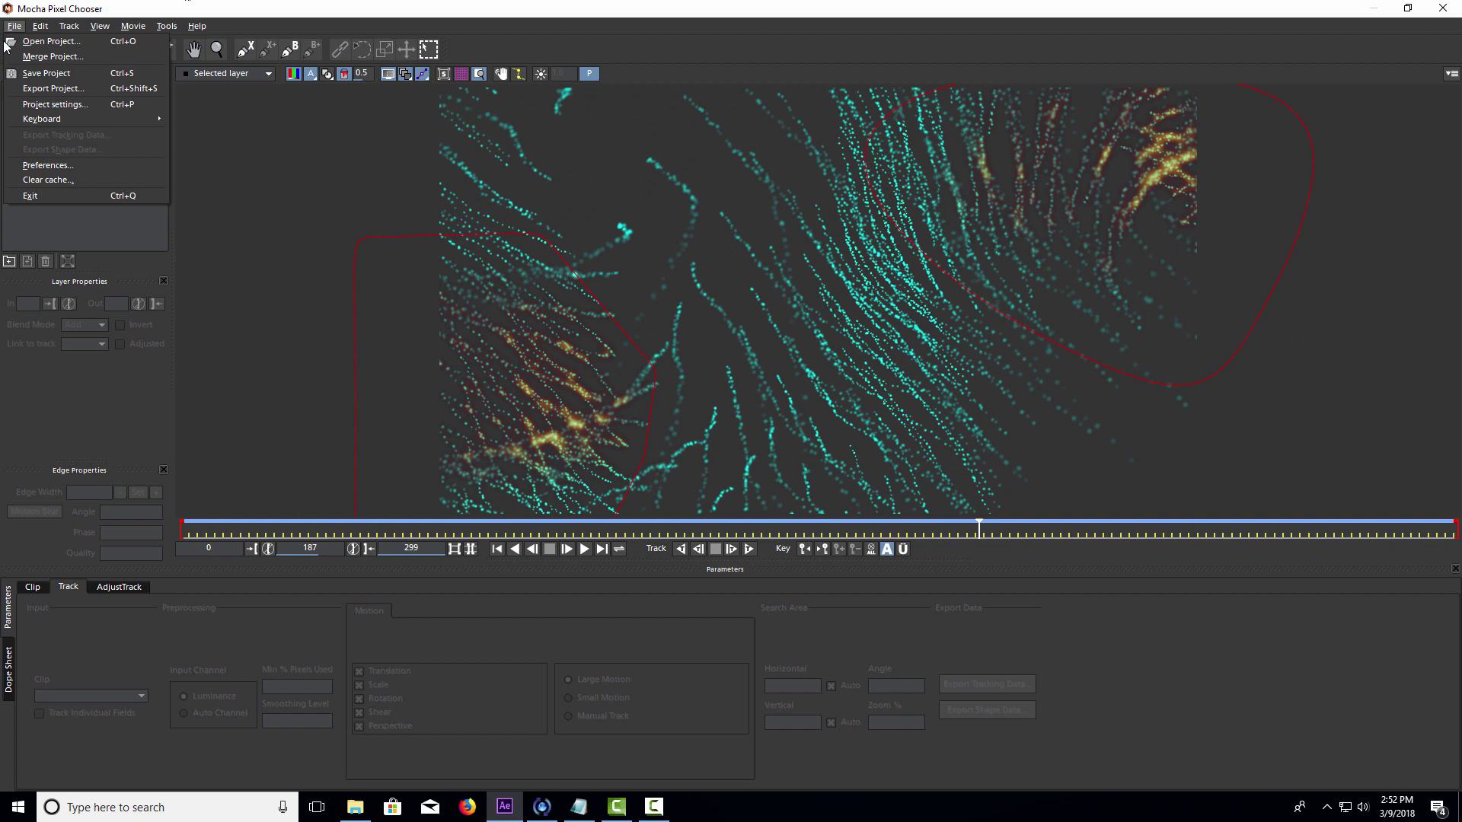
{"action": "left_click", "coordinate": [70, 61]}
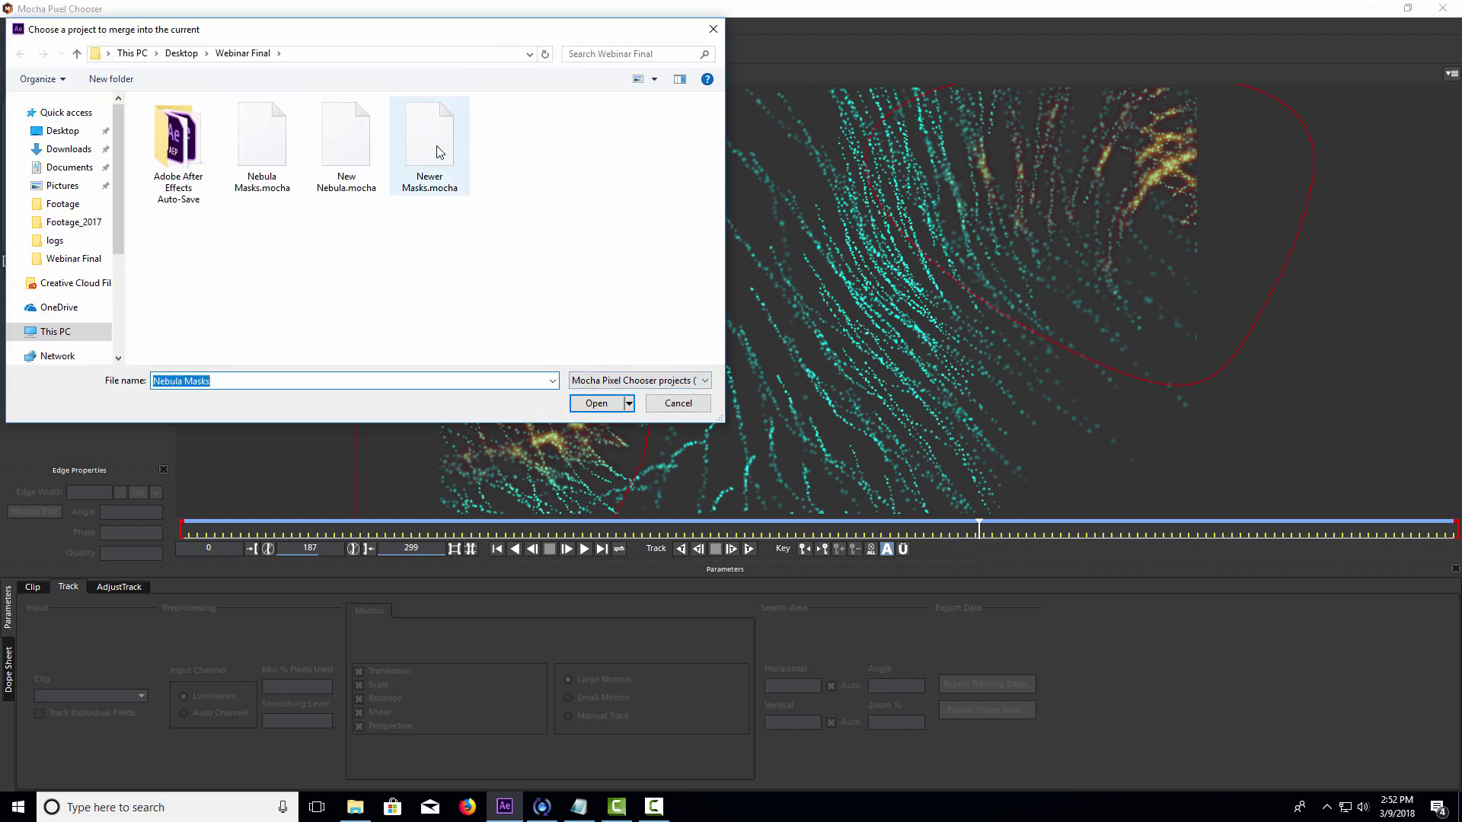
{"action": "double_click", "coordinate": [429, 153]}
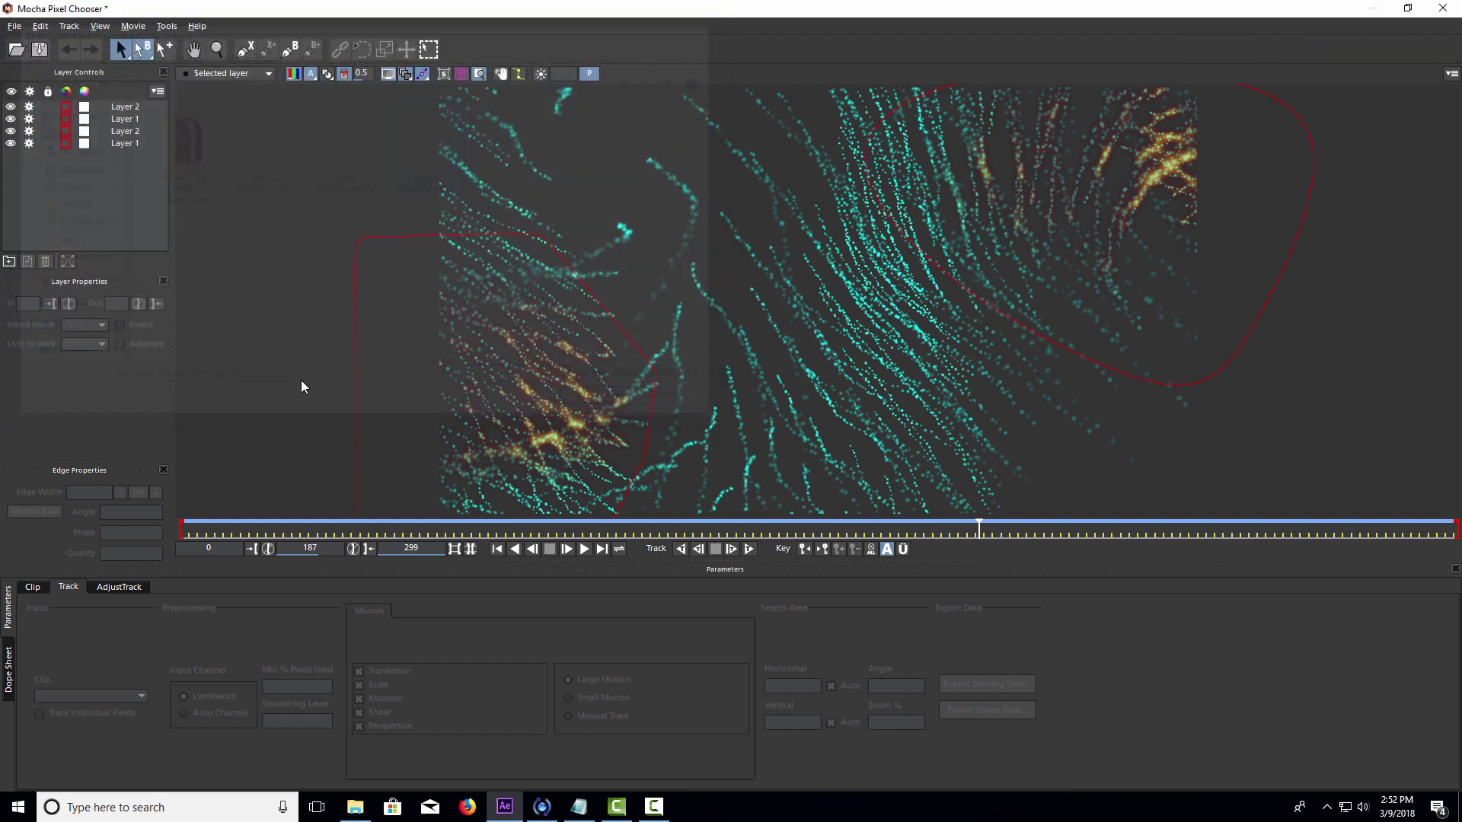
- Delete all the mask layers, merge only the Newer Masks project's layers, and close Mocha with the changes saved
{"action": "left_click_drag", "start_coordinate": [120, 198], "coordinate": [103, 102]}
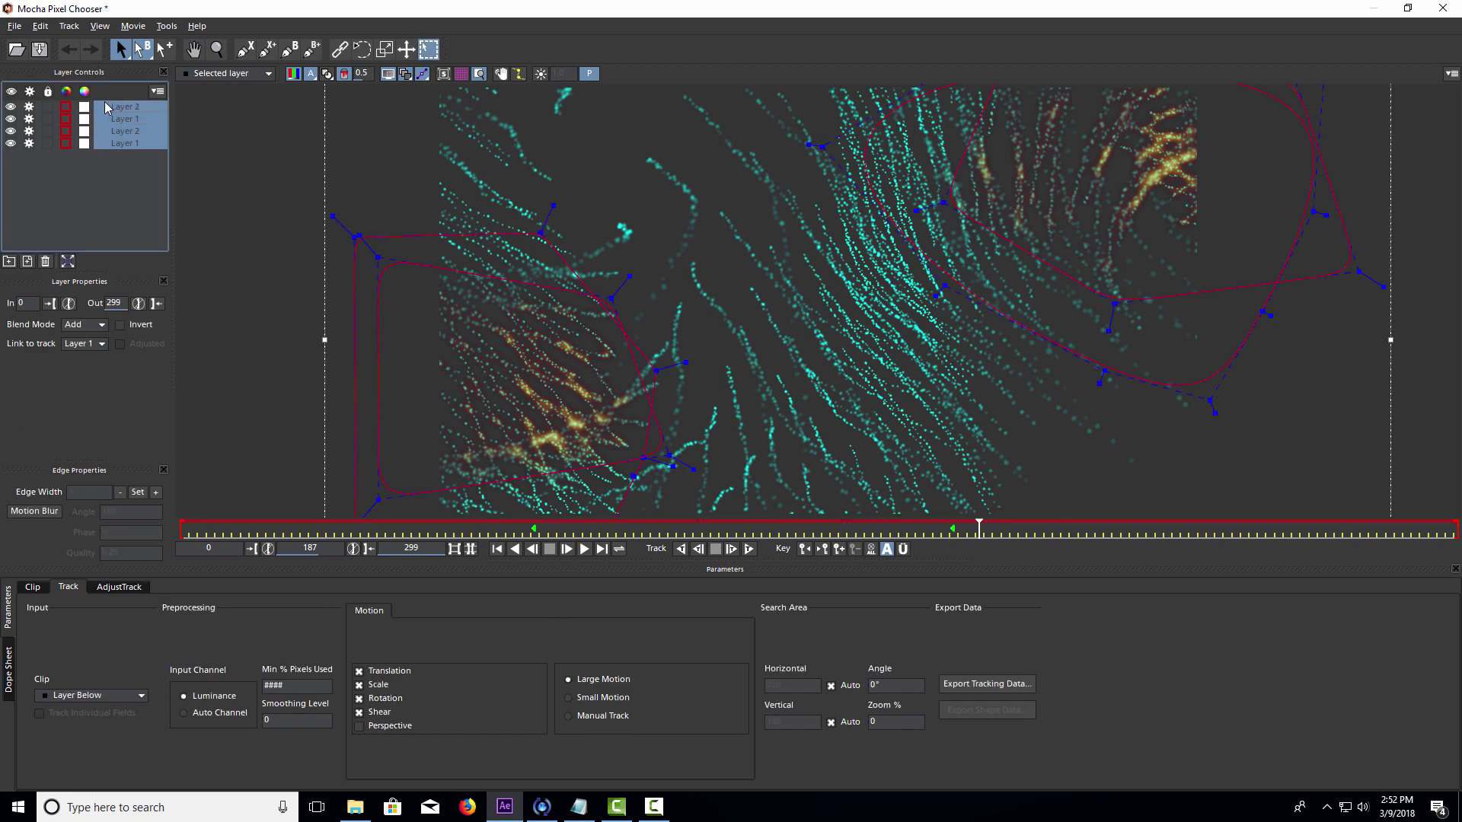
{"action": "key", "text": "Delete"}
{"action": "left_click", "coordinate": [14, 26]}
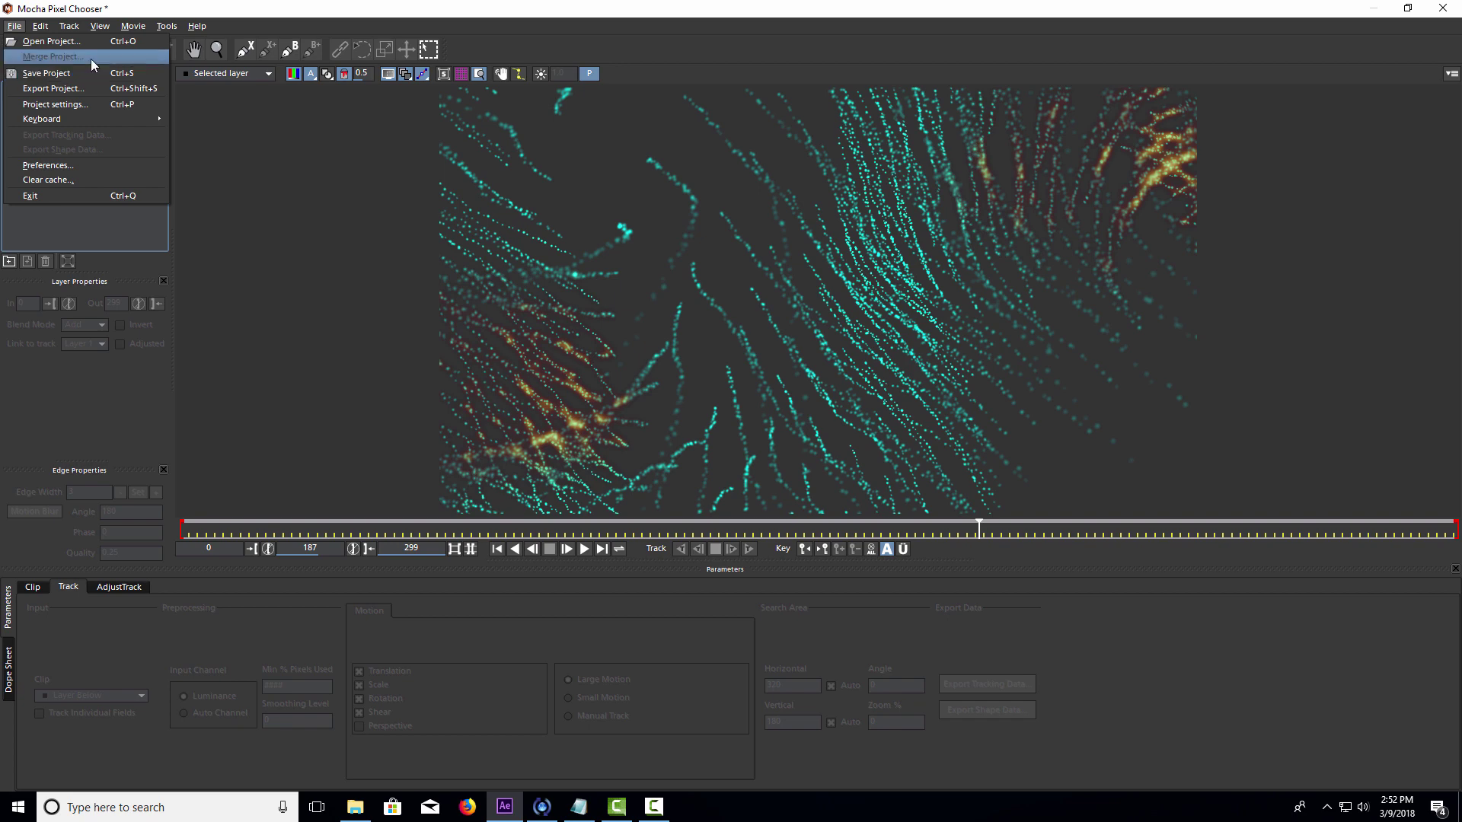
{"action": "left_click", "coordinate": [90, 58]}
{"action": "left_click", "coordinate": [433, 143]}
{"action": "double_click", "coordinate": [432, 143]}
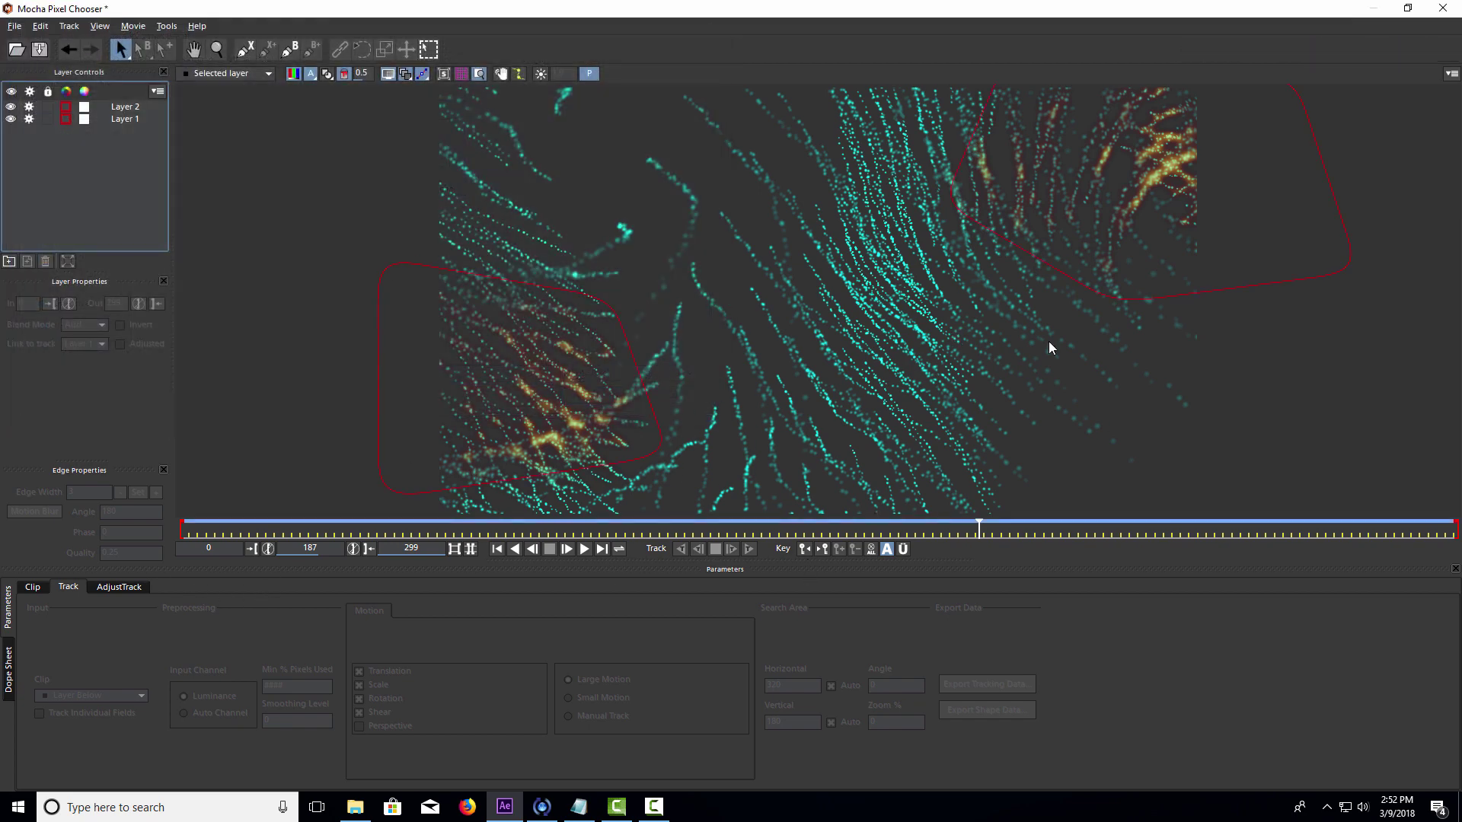
{"action": "left_click", "coordinate": [1442, 8]}
{"action": "left_click", "coordinate": [949, 436]}
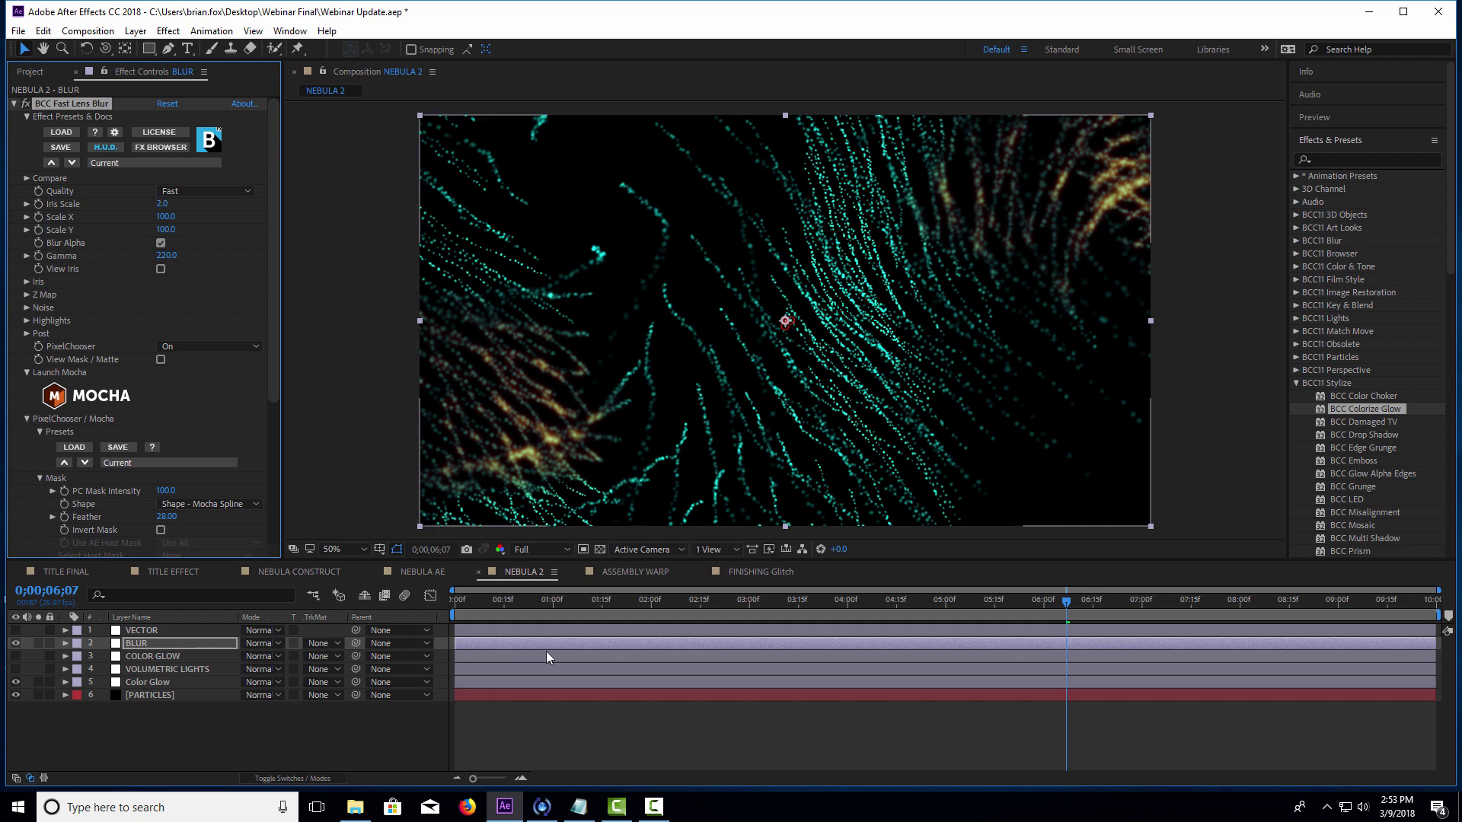
- Open the ASSEMBLY WARP composition and play back the finished assembly from the start
{"action": "left_click", "coordinate": [639, 572]}
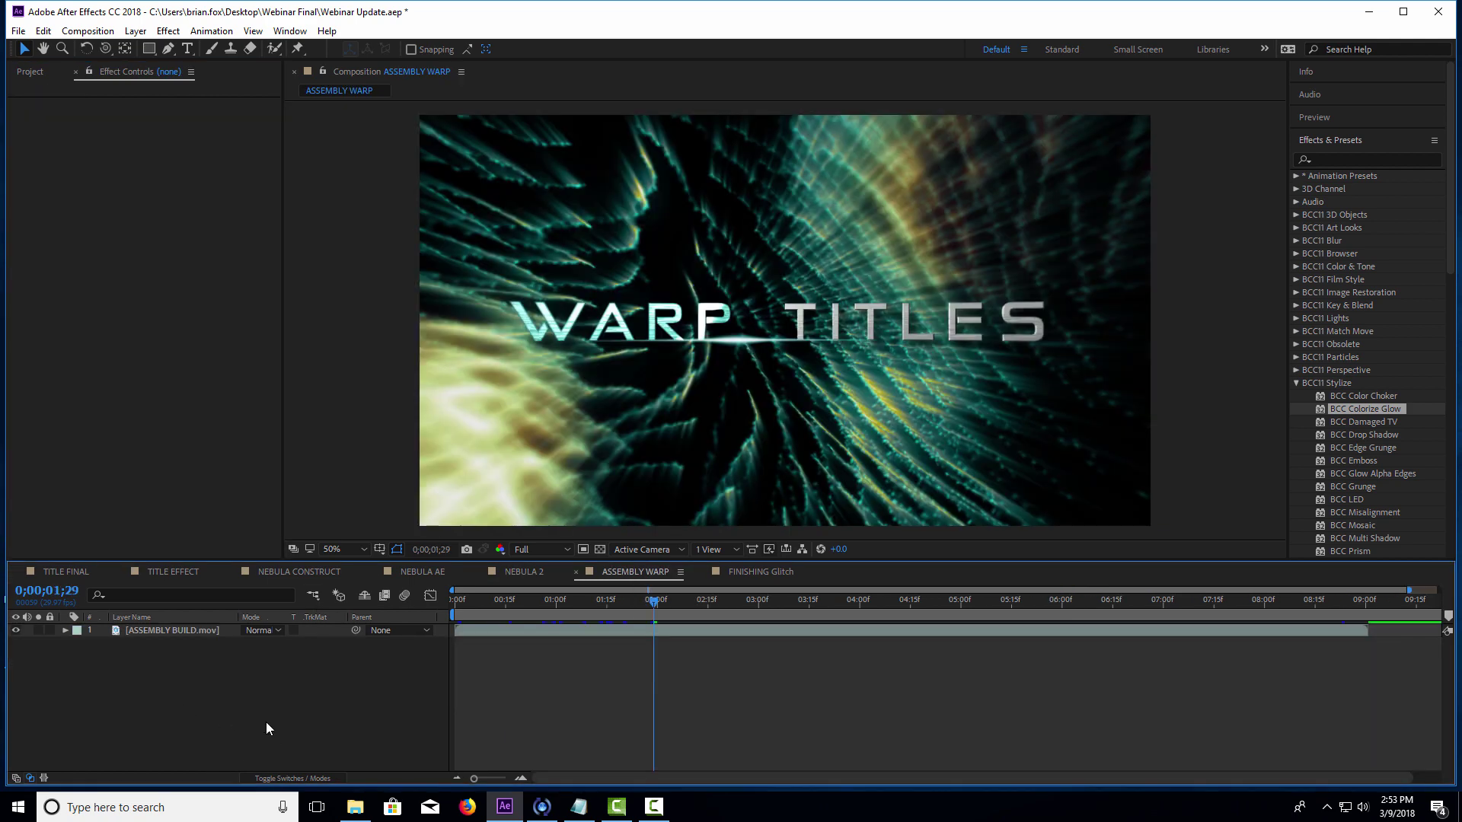
{"action": "left_click_drag", "start_coordinate": [552, 602], "coordinate": [423, 616]}
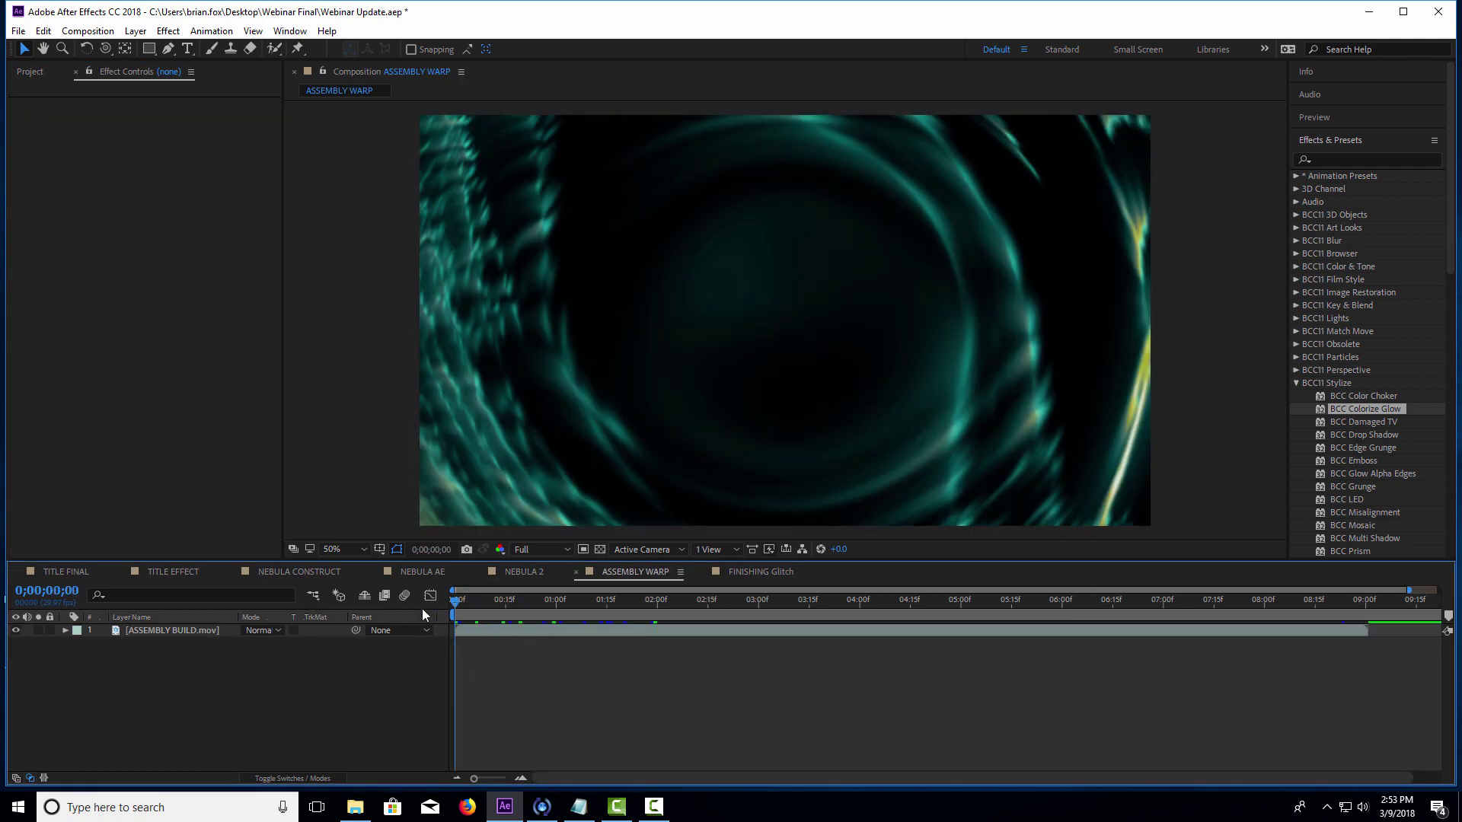
{"action": "key", "text": "space"}
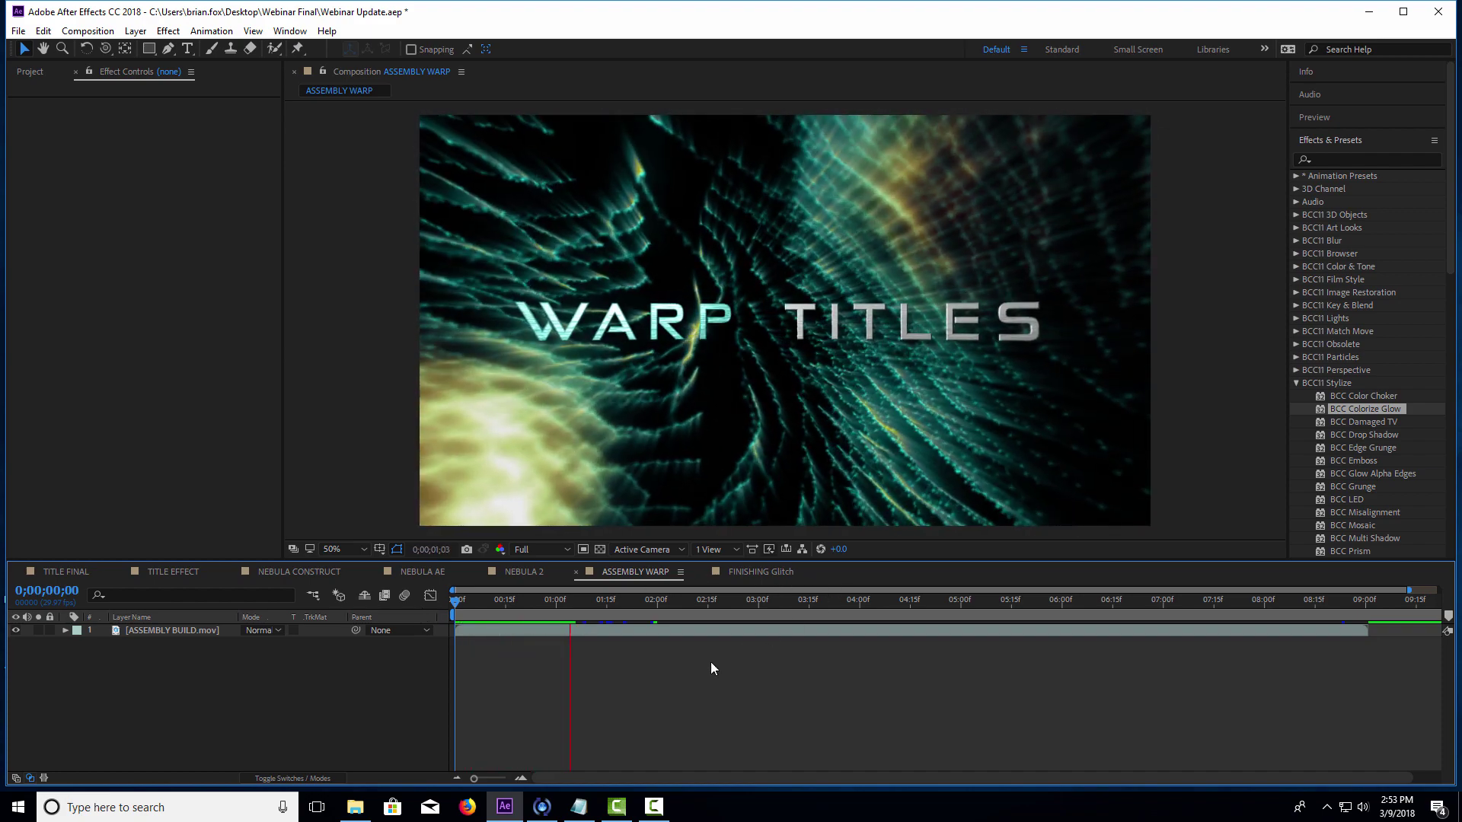
{"action": "left_click_drag", "start_coordinate": [498, 600], "coordinate": [583, 597]}
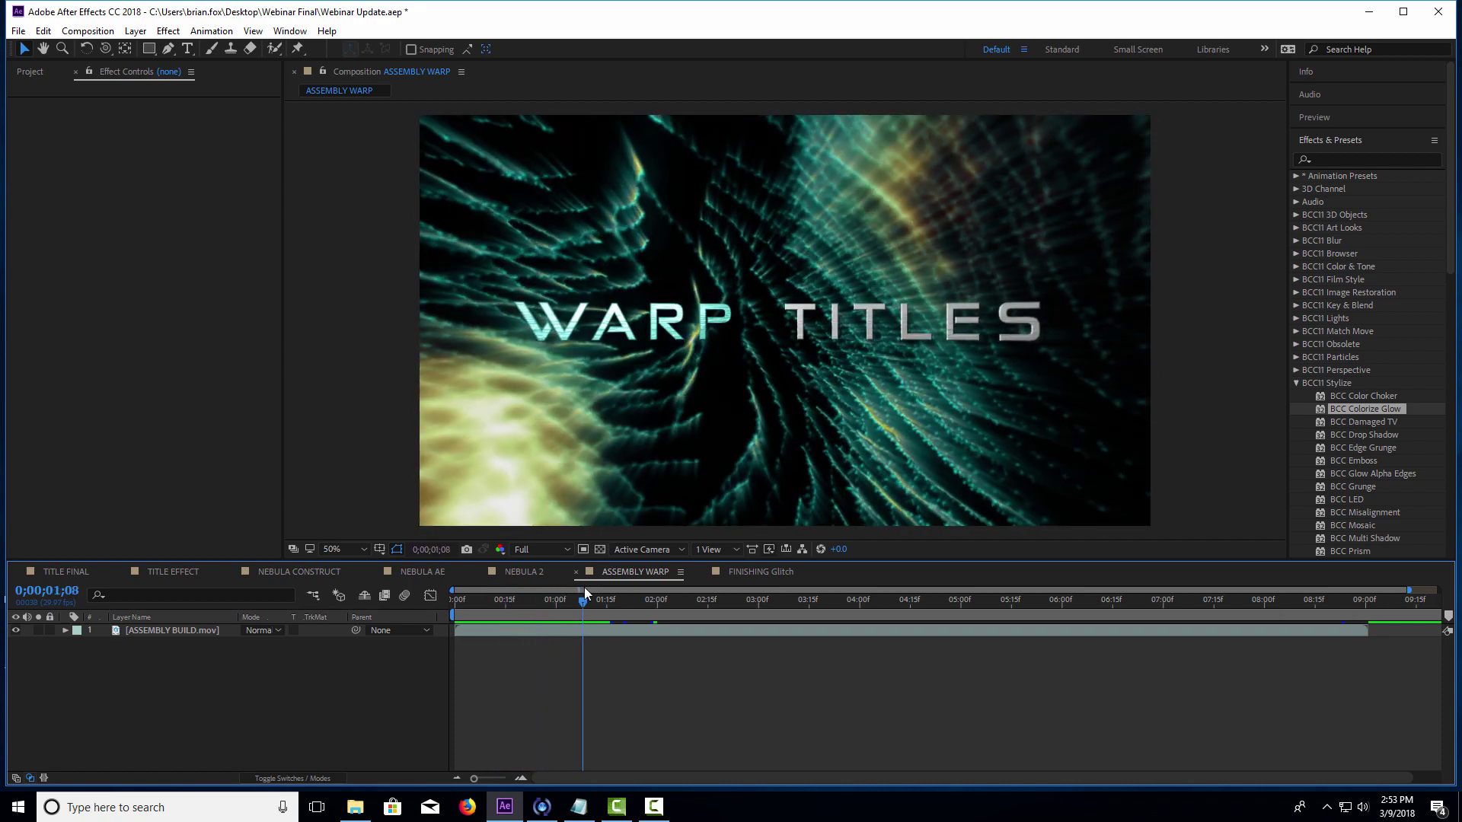
{"action": "key", "text": "space"}
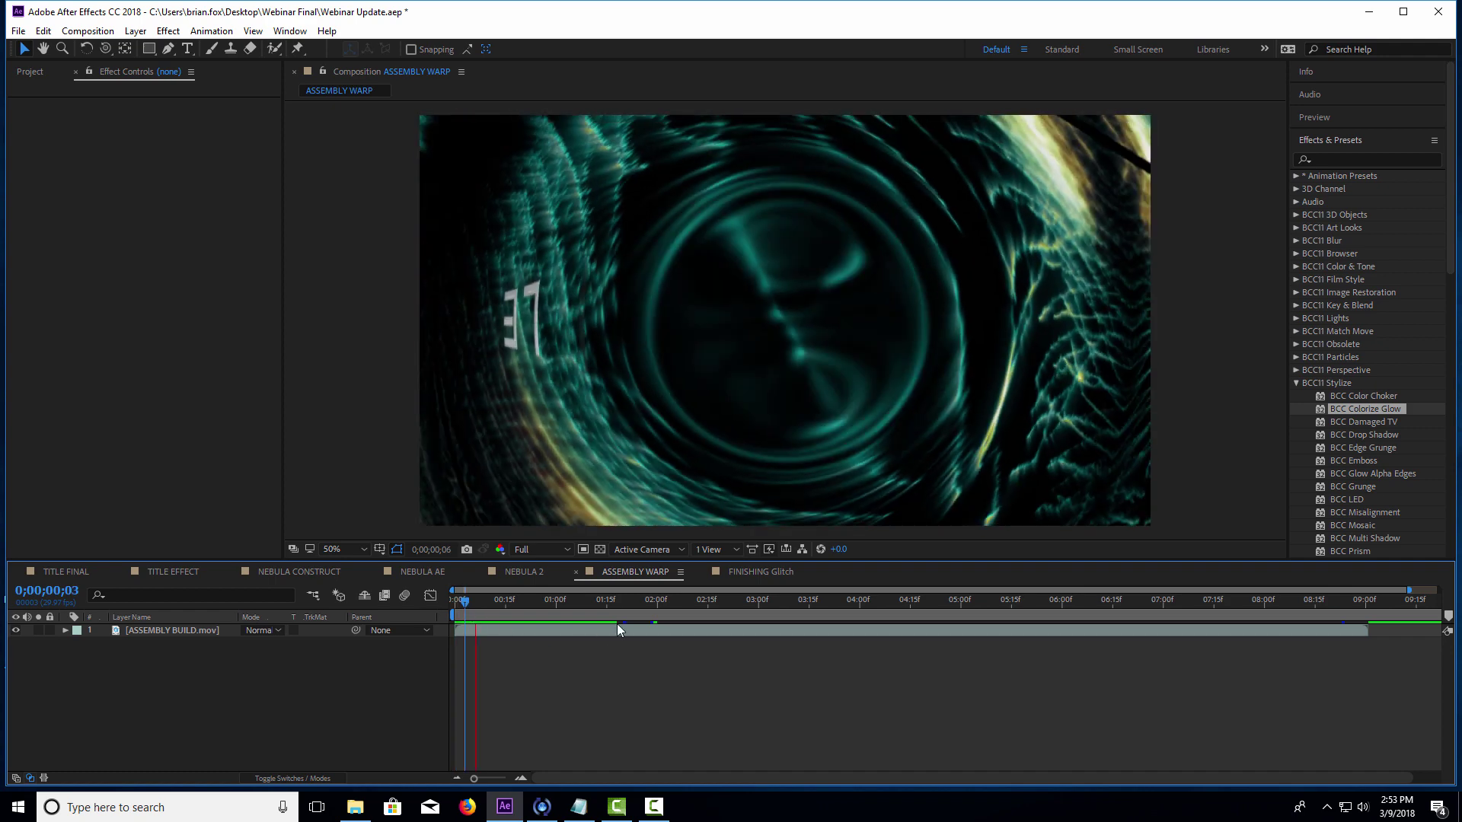
- Hide the ASSEMBLY BUILD.mov layer and add Nebula.mov from the Renders folder above it in ASSEMBLY WARP
{"action": "left_click", "coordinate": [15, 631]}
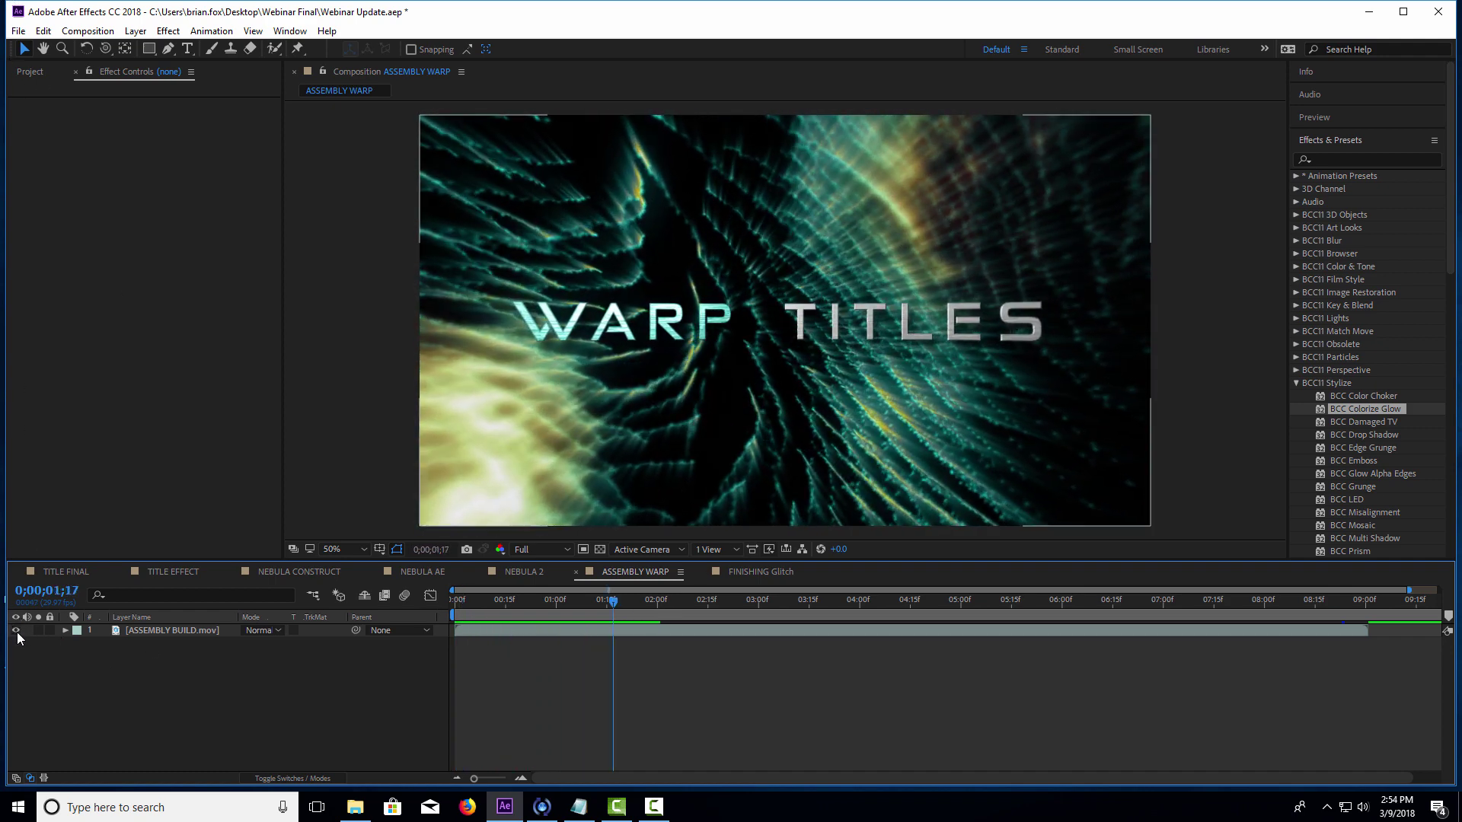
{"action": "left_click", "coordinate": [30, 71]}
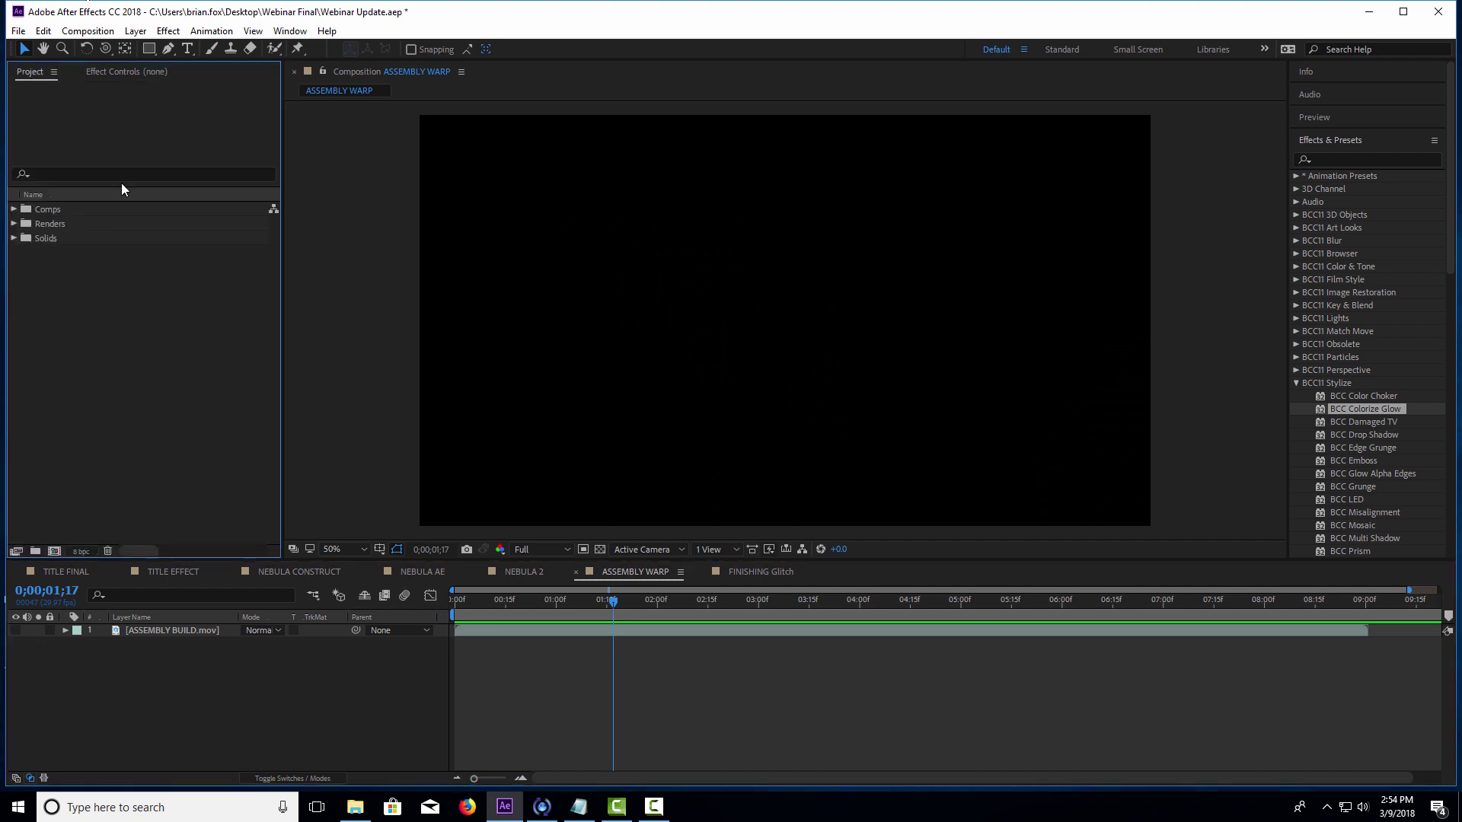
{"action": "left_click", "coordinate": [14, 224]}
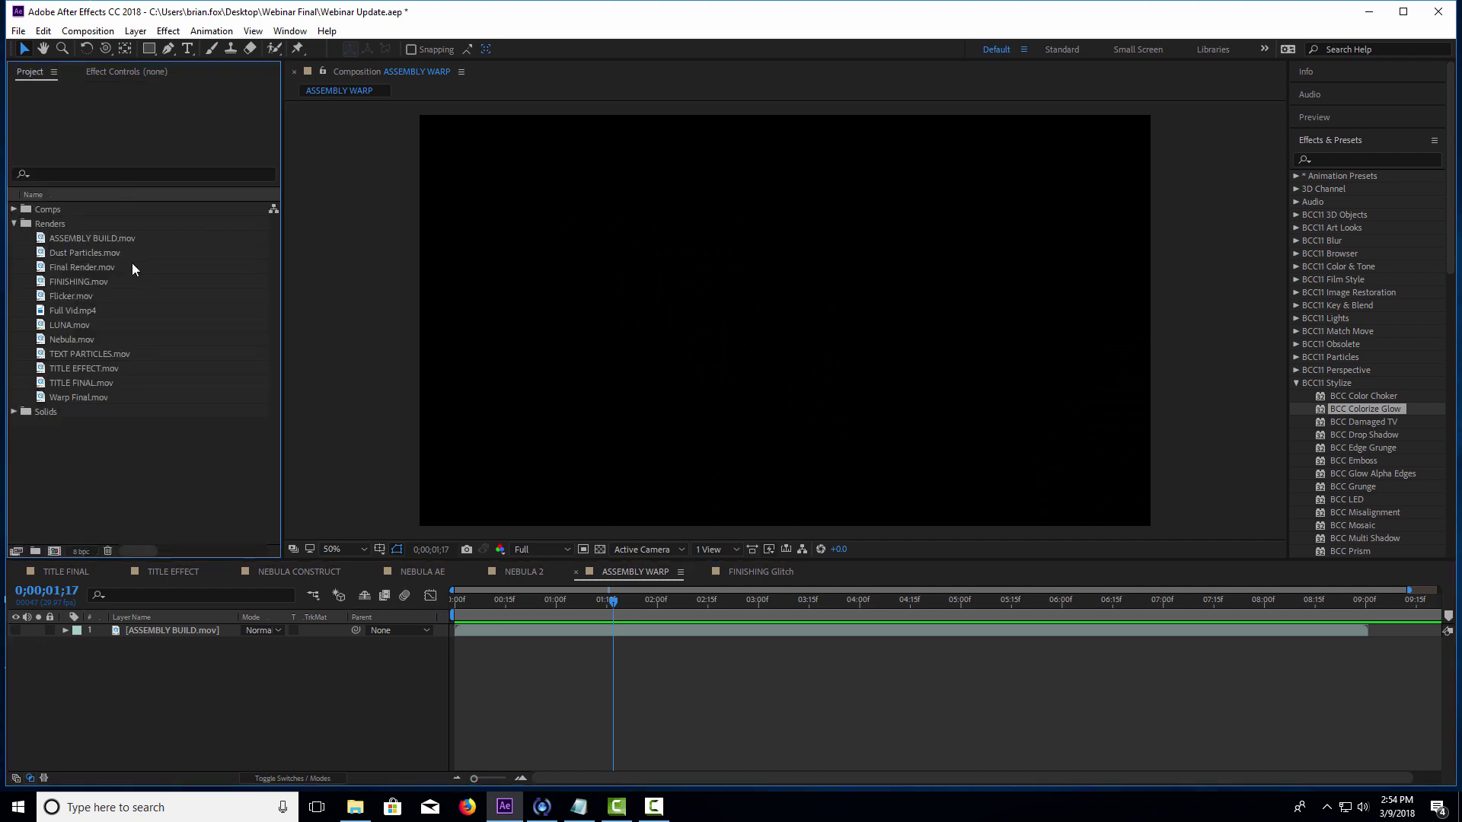
{"action": "left_click_drag", "start_coordinate": [78, 339], "coordinate": [617, 697]}
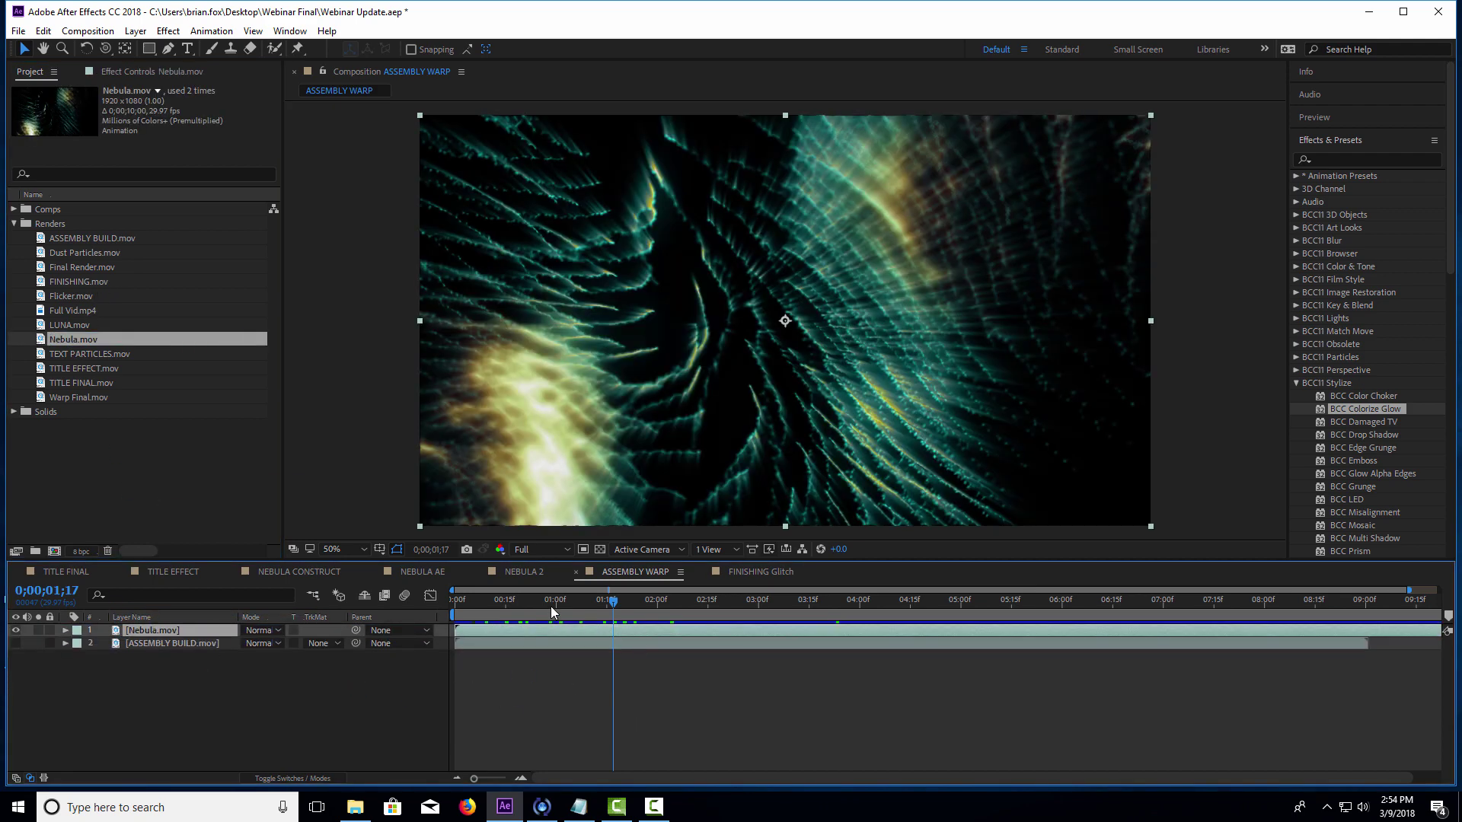
- Play back the nebula background to 0;00;01;24 and place TITLE EFFECT.mov from the Renders folder above Nebula.mov
{"action": "left_click_drag", "start_coordinate": [555, 602], "coordinate": [491, 602]}
{"action": "key", "text": "space"}
{"action": "key", "text": "space"}
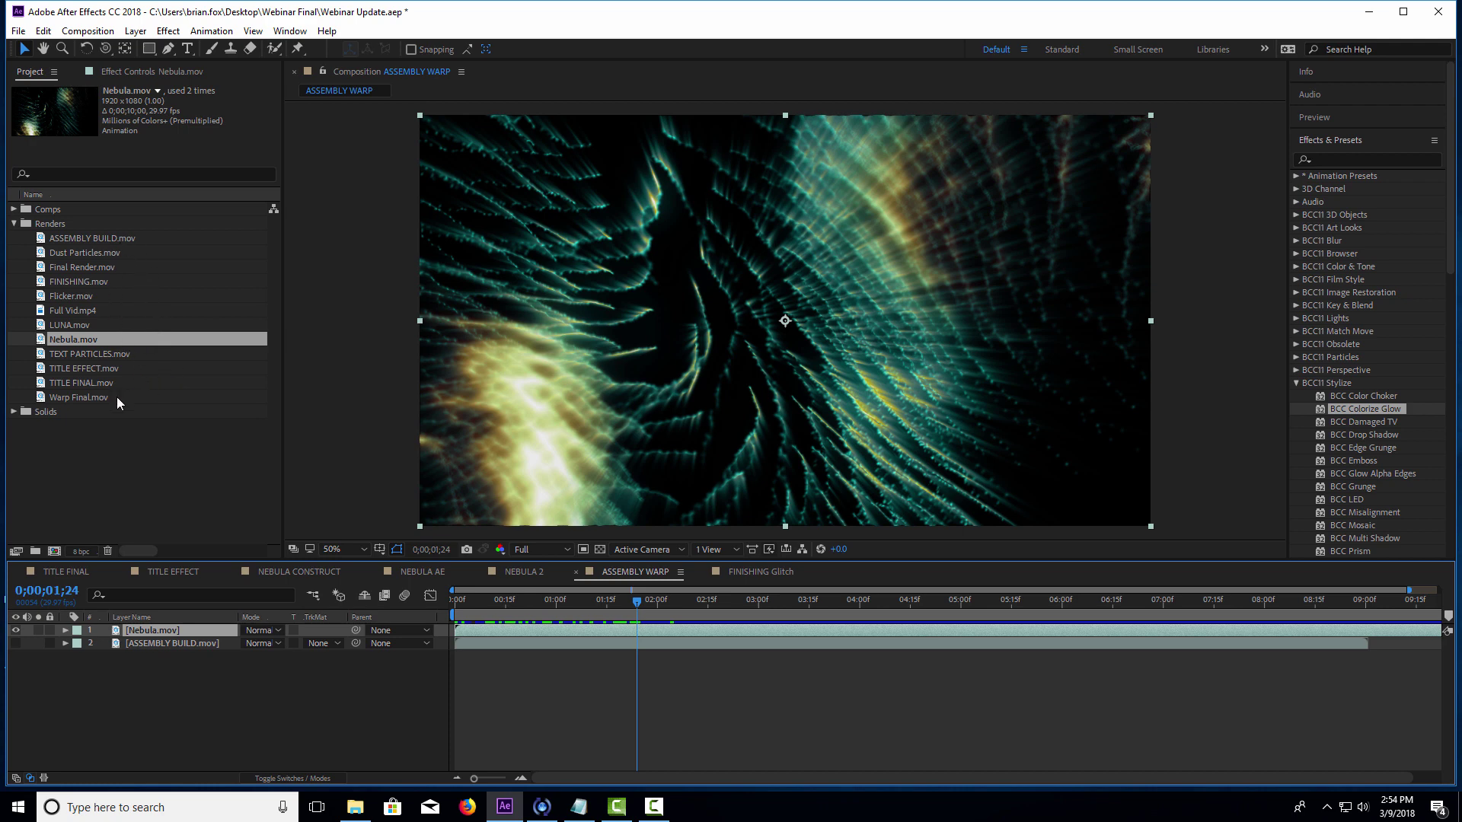
{"action": "left_click_drag", "start_coordinate": [99, 370], "coordinate": [76, 629]}
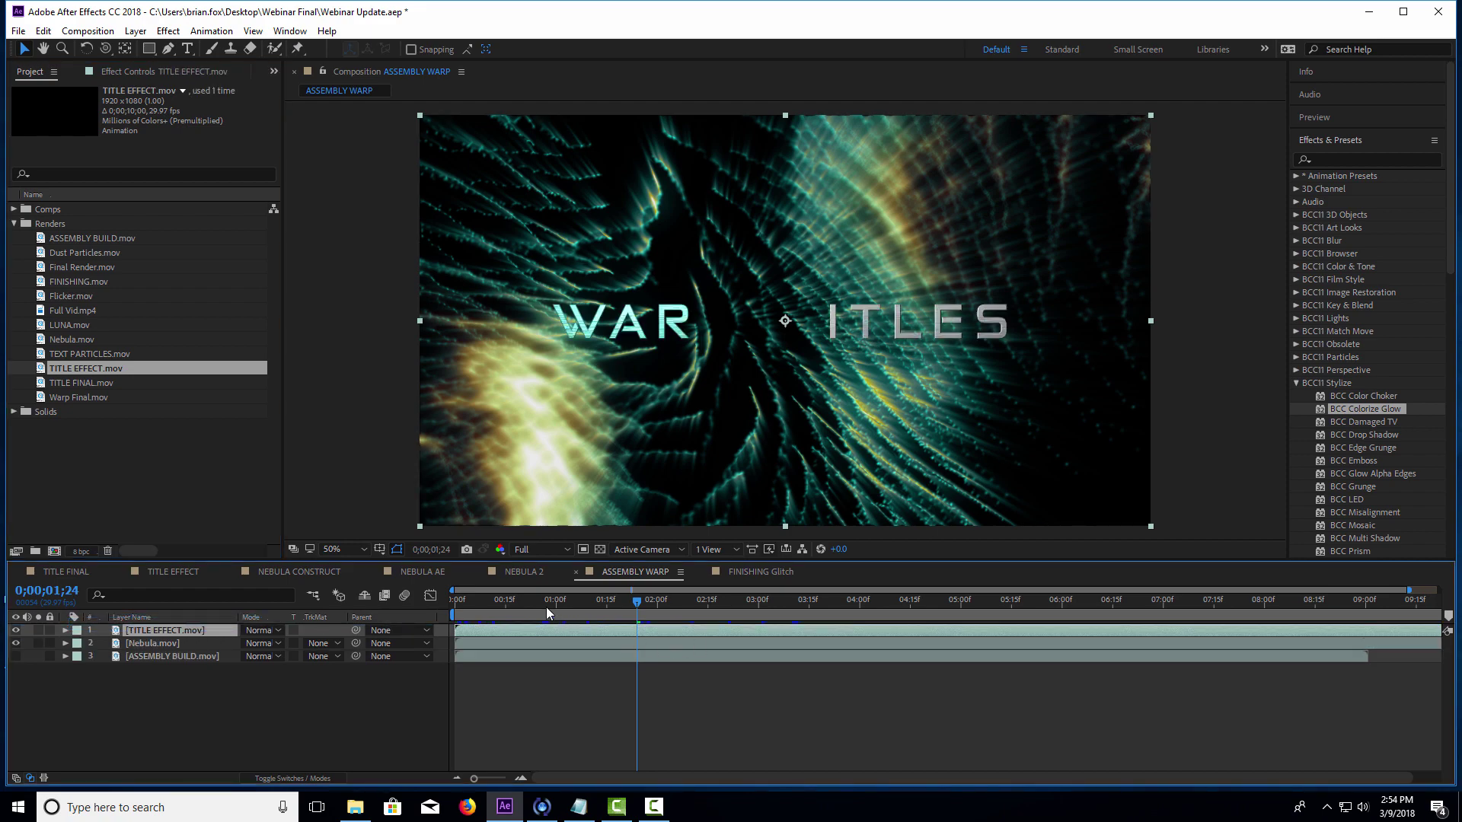
- Add a new adjustment layer above TITLE EFFECT.mov in ASSEMBLY WARP and name it WARP
{"action": "left_click_drag", "start_coordinate": [556, 600], "coordinate": [782, 626]}
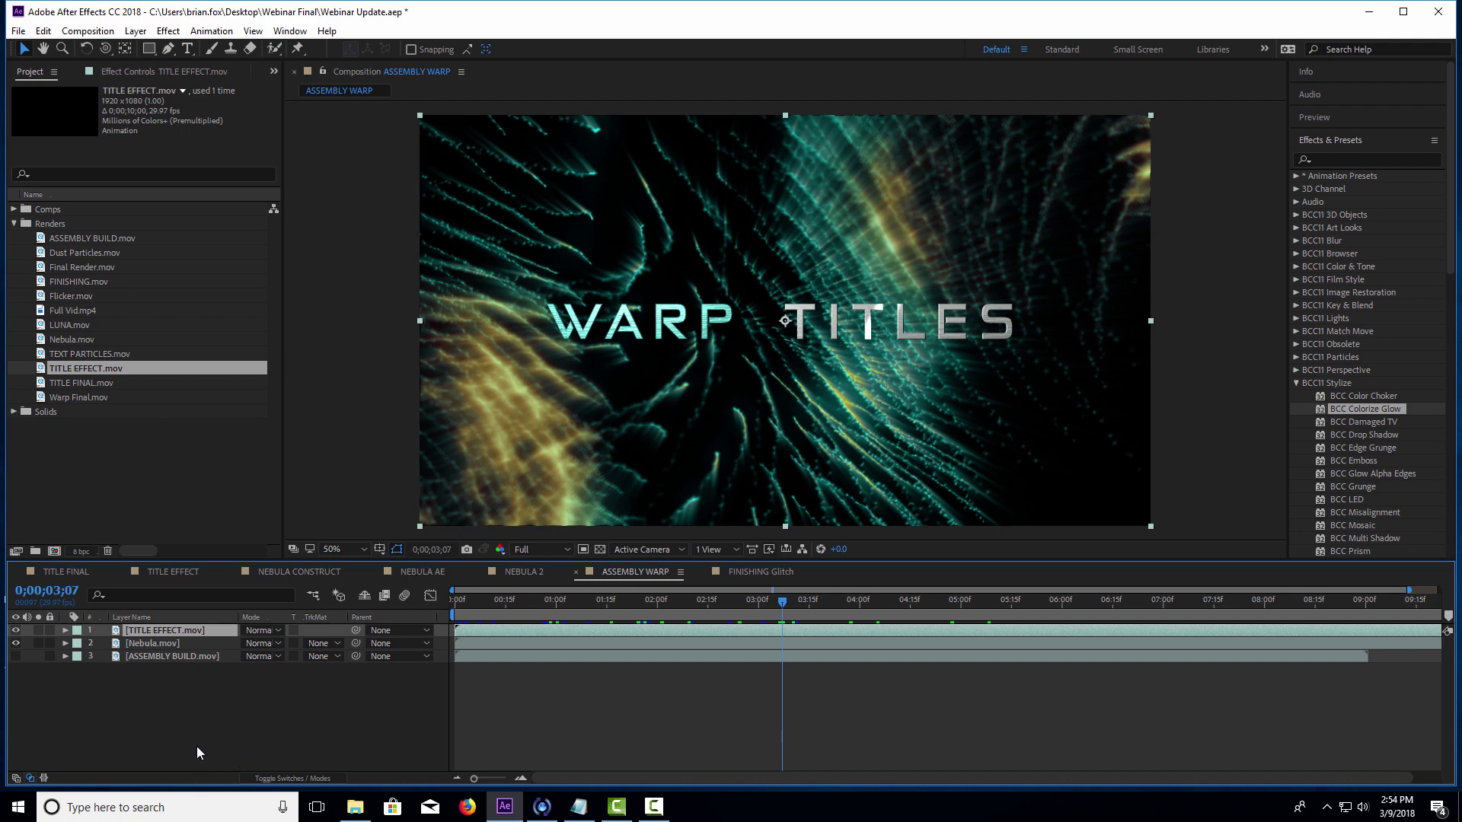
{"action": "right_click", "coordinate": [163, 711]}
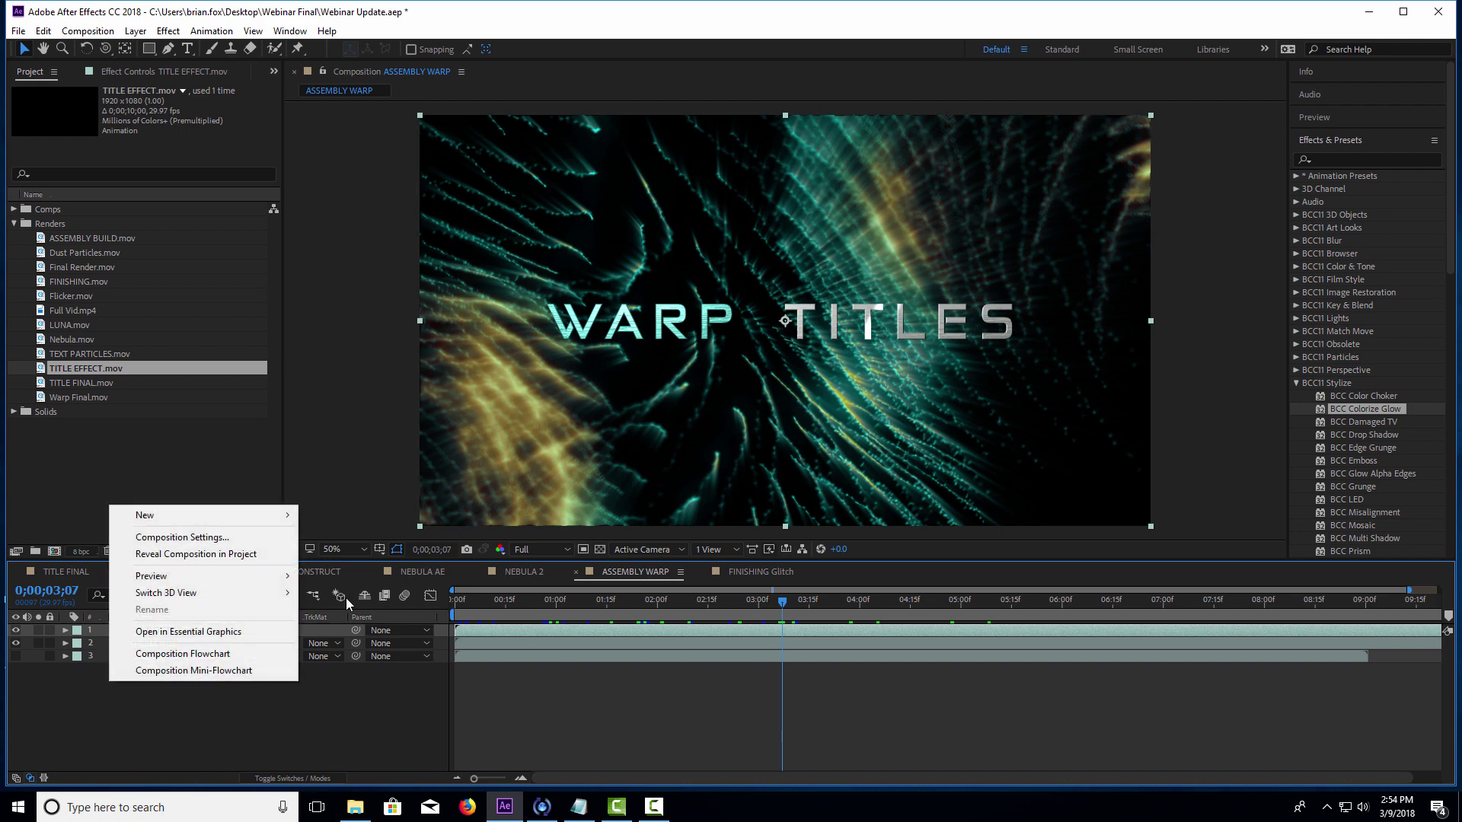
{"action": "mouse_move", "coordinate": [204, 517]}
{"action": "left_click", "coordinate": [395, 640]}
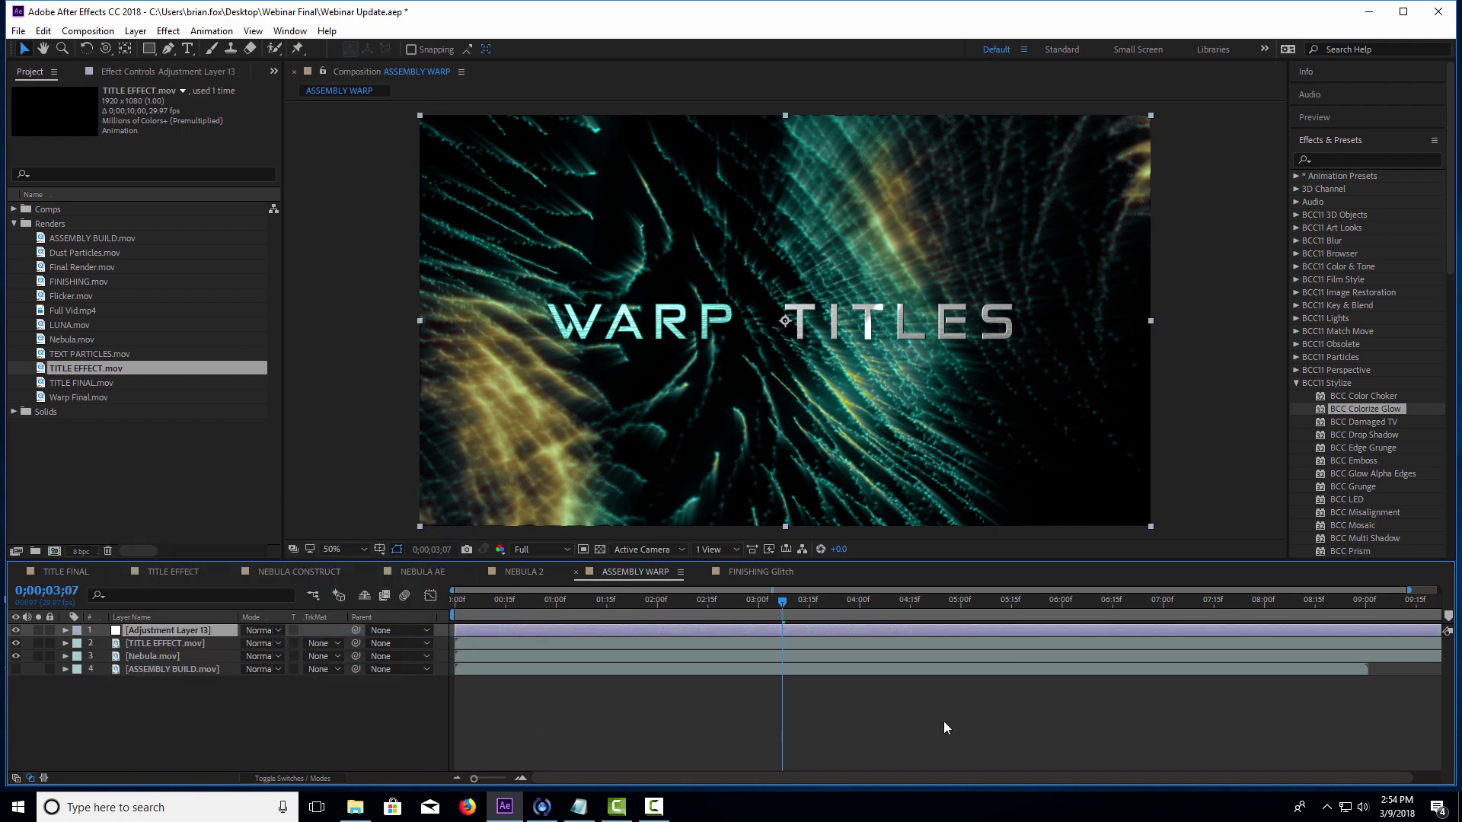
{"action": "key", "text": "Return"}
{"action": "type", "text": "WARP"}
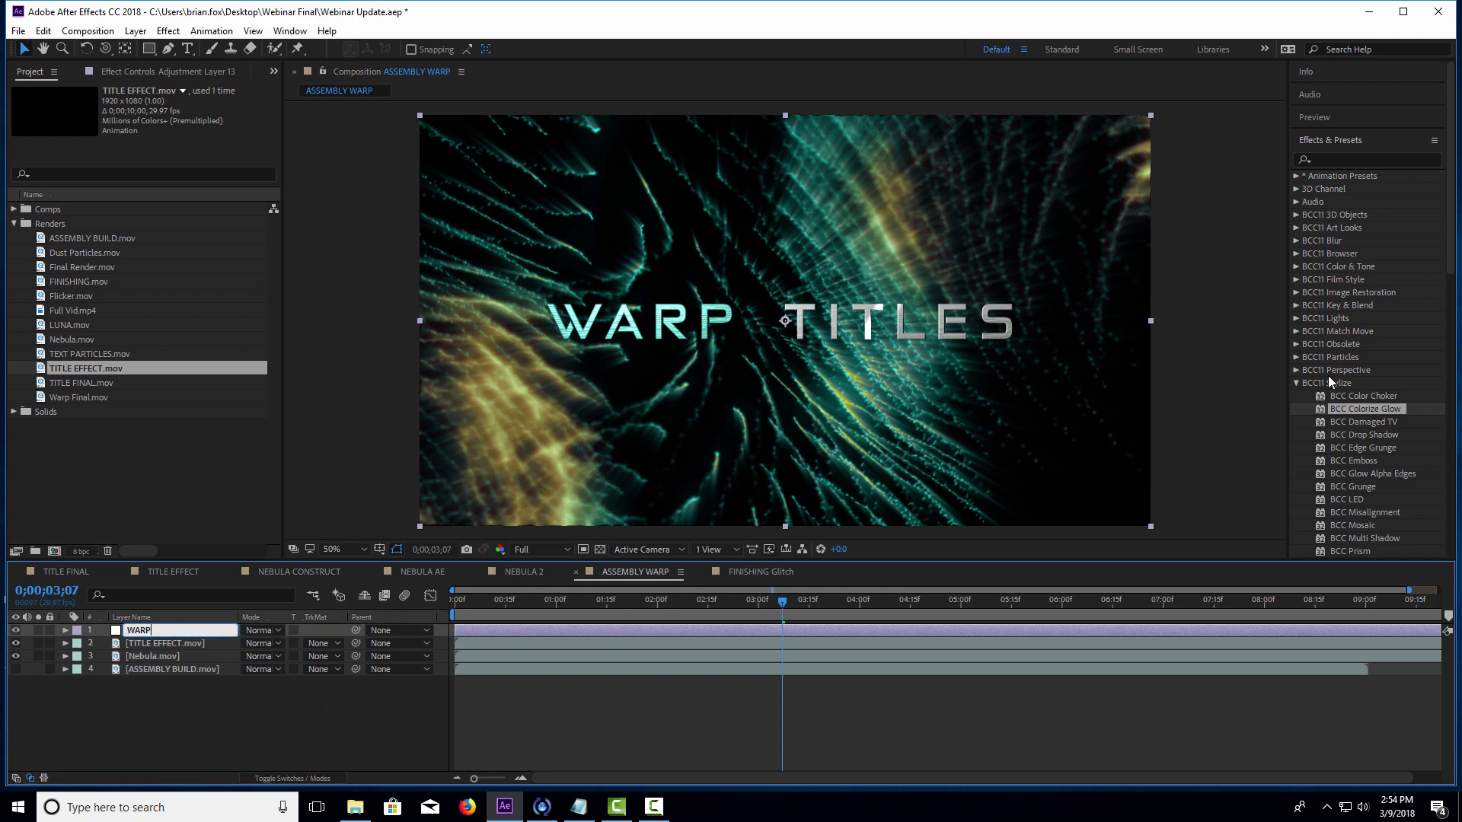
- Apply the Sapphire Distort effect S_WarpFishEye to the WARP layer and try out different Amount values, leaving it at 0.30
{"action": "left_click", "coordinate": [1296, 383]}
{"action": "scroll", "coordinate": [1299, 404], "scroll_direction": "down", "scroll_amount": 5}
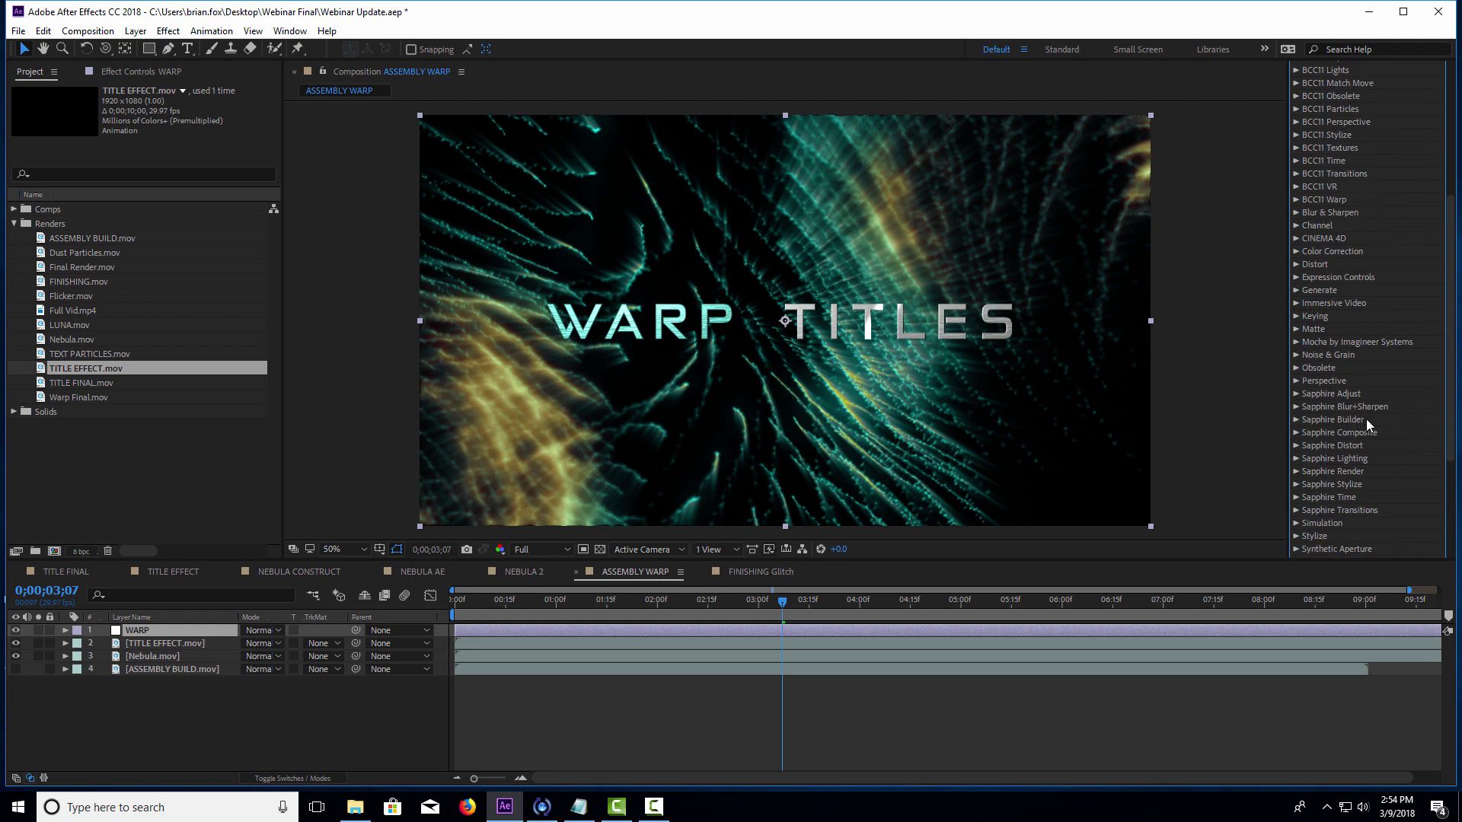
{"action": "left_click", "coordinate": [1296, 421]}
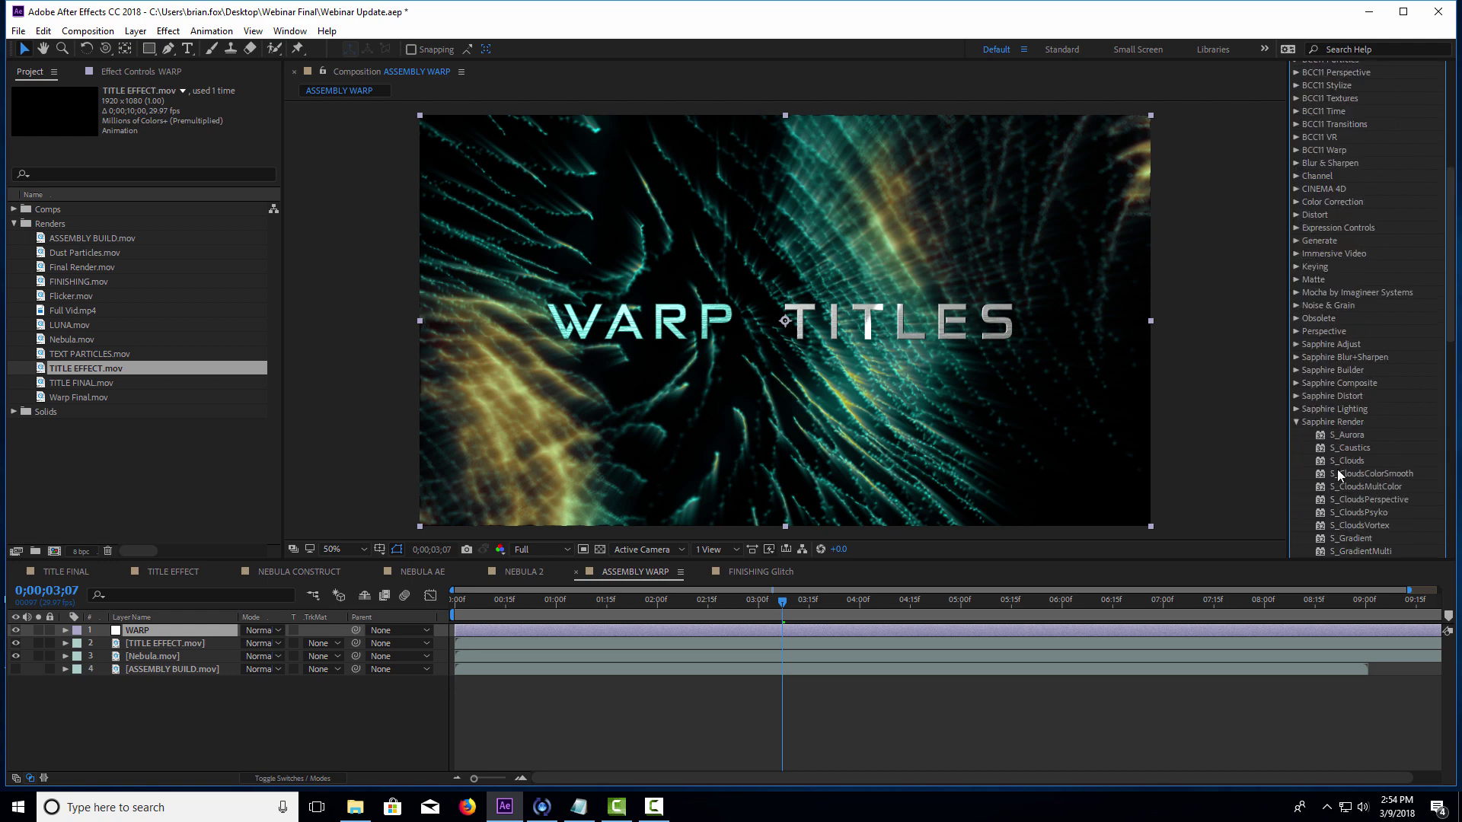
{"action": "scroll", "coordinate": [1399, 517], "scroll_direction": "down", "scroll_amount": 5}
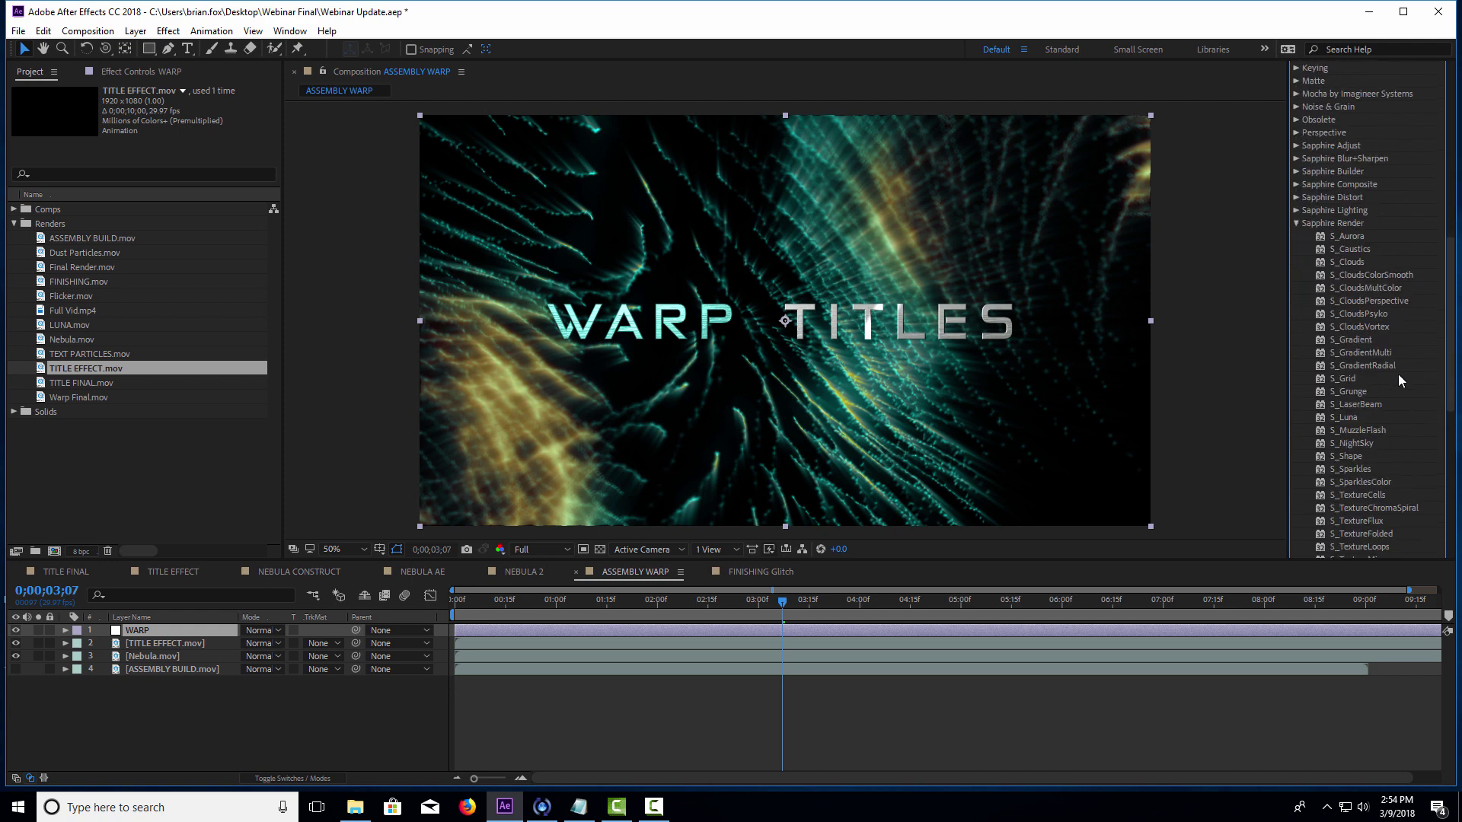
{"action": "left_click", "coordinate": [1297, 223]}
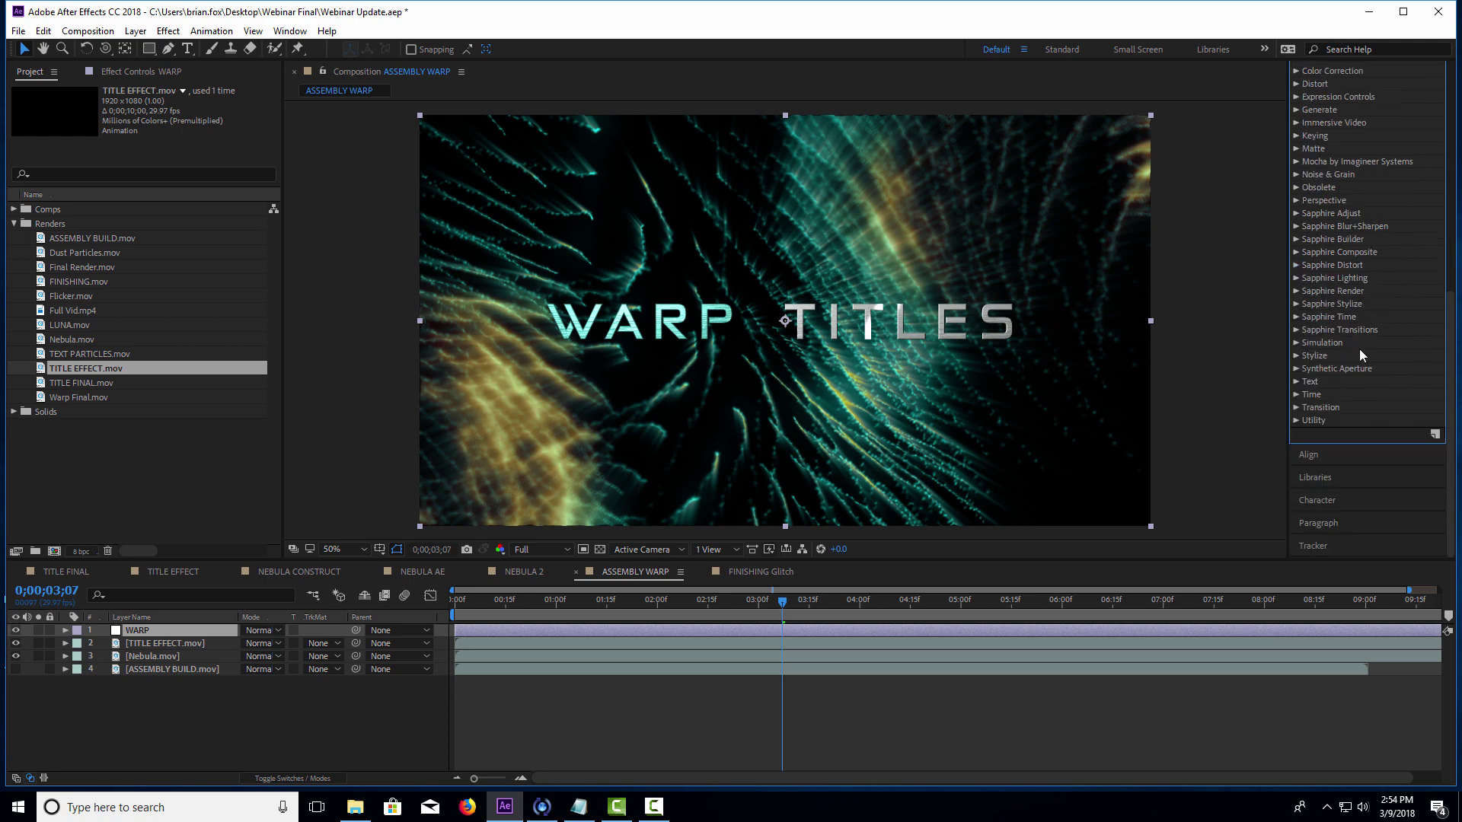
{"action": "left_click", "coordinate": [1297, 265]}
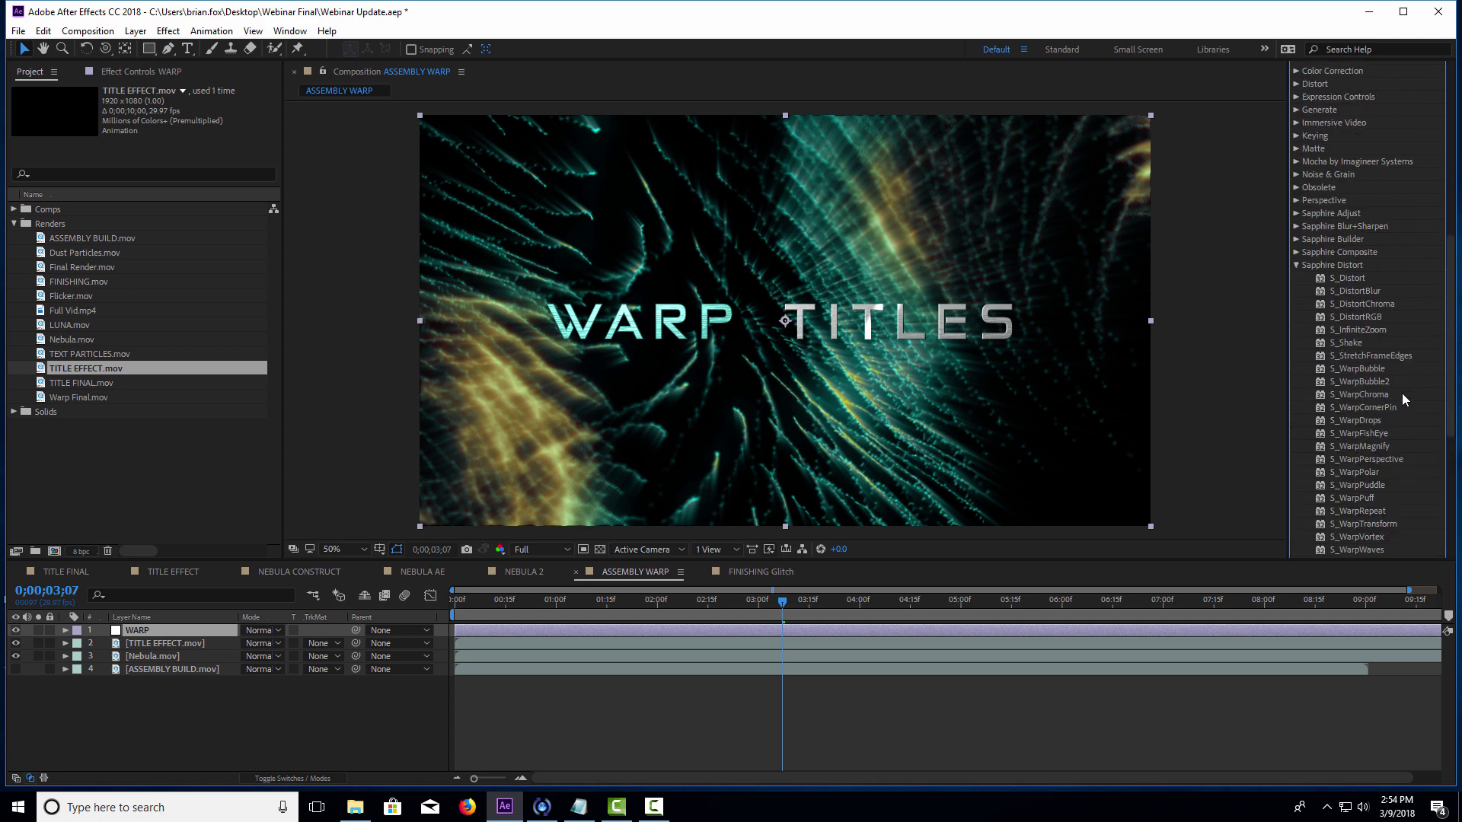
{"action": "left_click_drag", "start_coordinate": [1362, 433], "coordinate": [158, 636]}
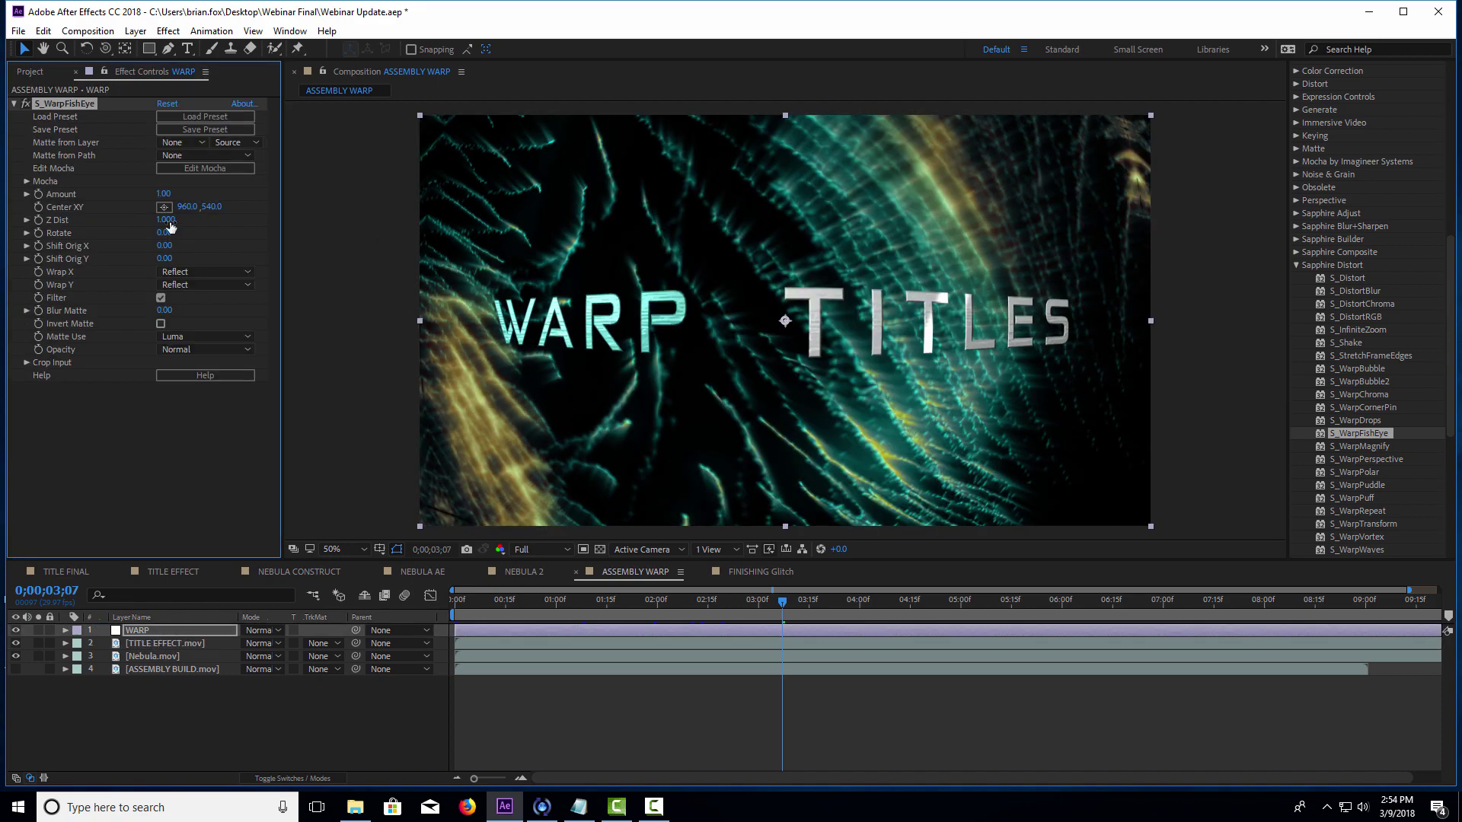
{"action": "left_click_drag", "start_coordinate": [174, 197], "coordinate": [177, 198]}
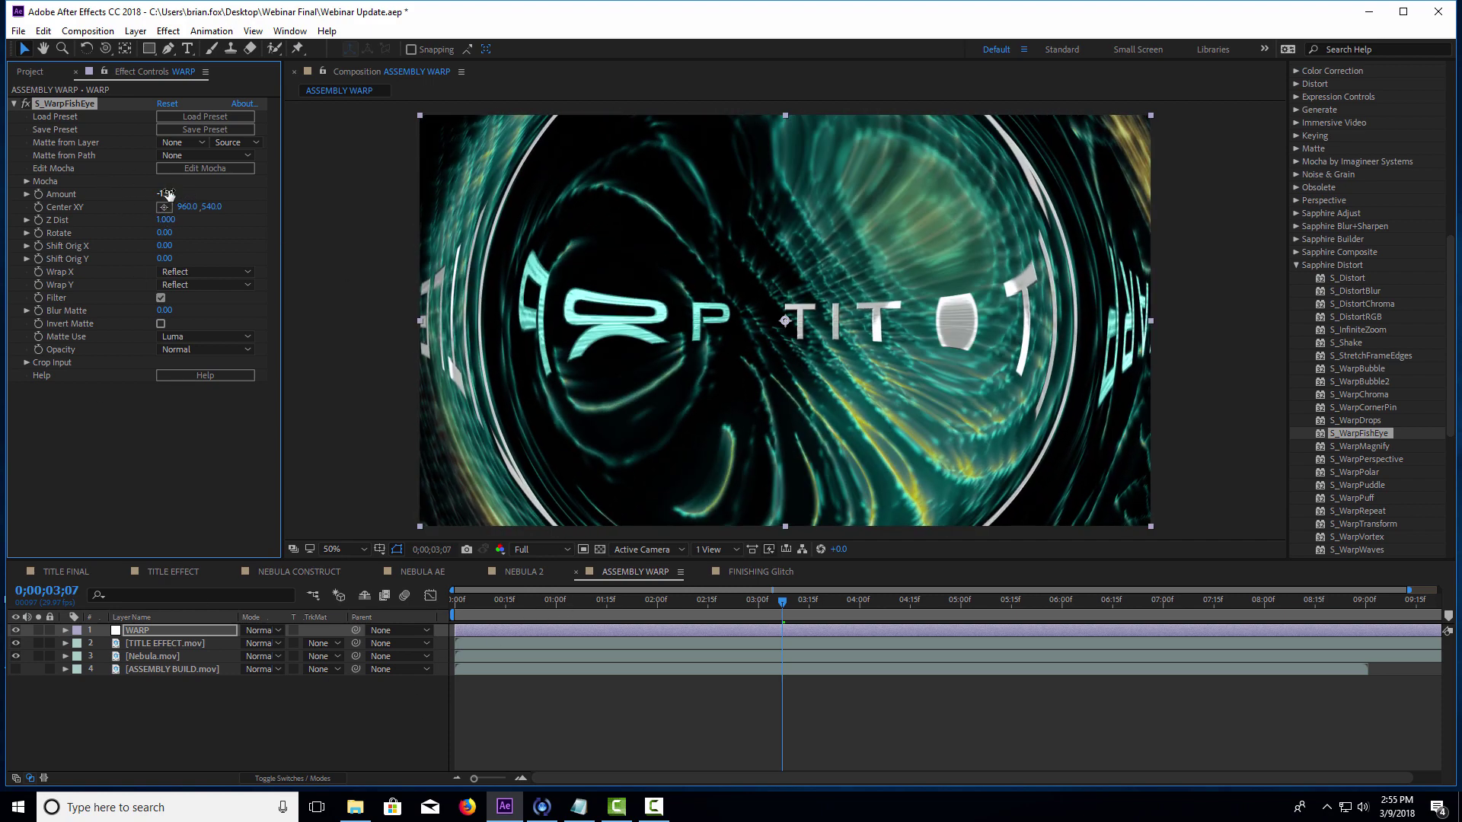
{"action": "left_click_drag", "start_coordinate": [181, 192], "coordinate": [183, 189]}
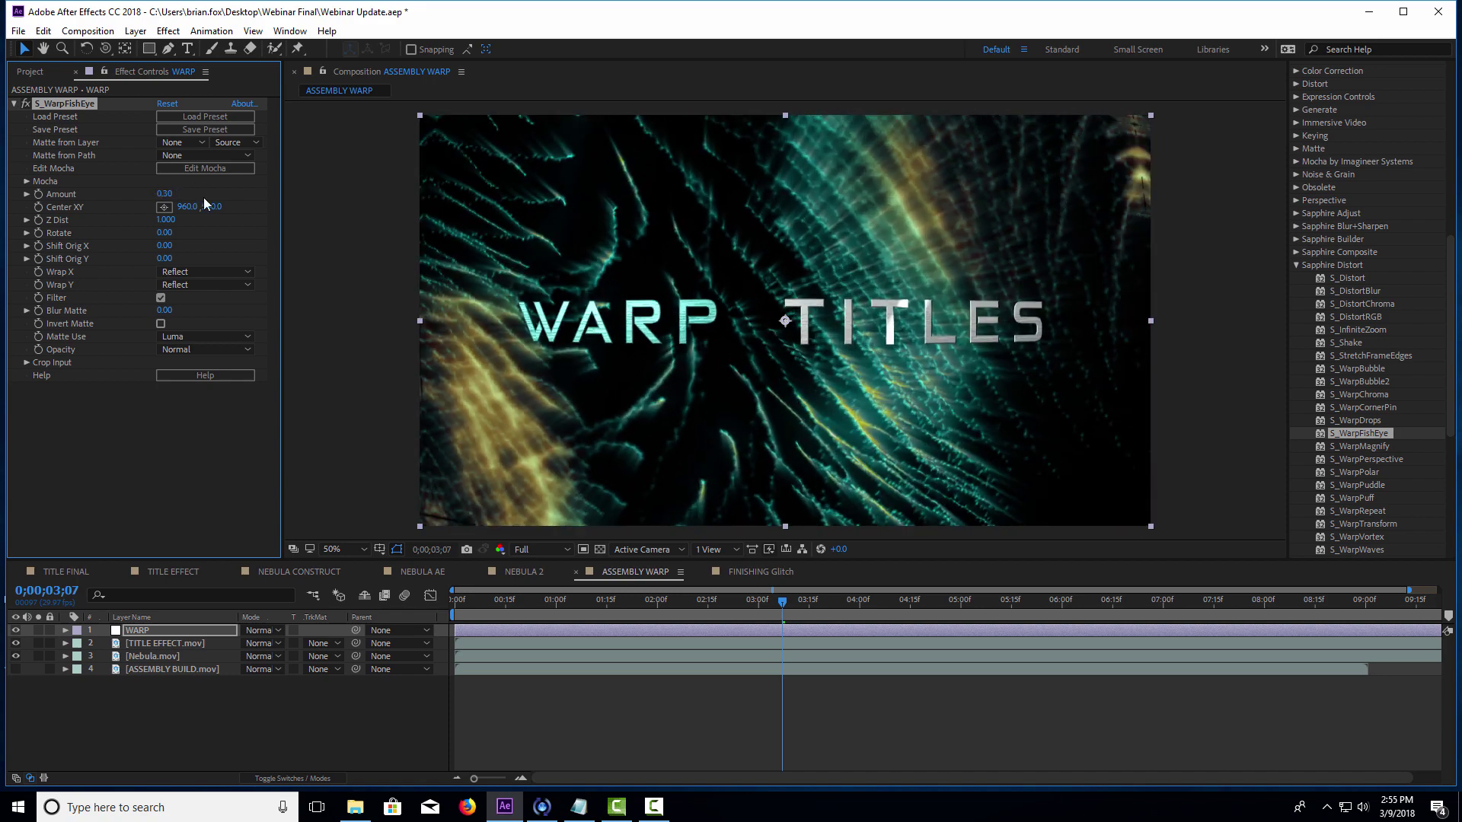
- At 0;00;00;00, keyframe the fisheye's Amount at -8.50 and its Z Dist at 0.031
{"action": "left_click_drag", "start_coordinate": [491, 607], "coordinate": [447, 607]}
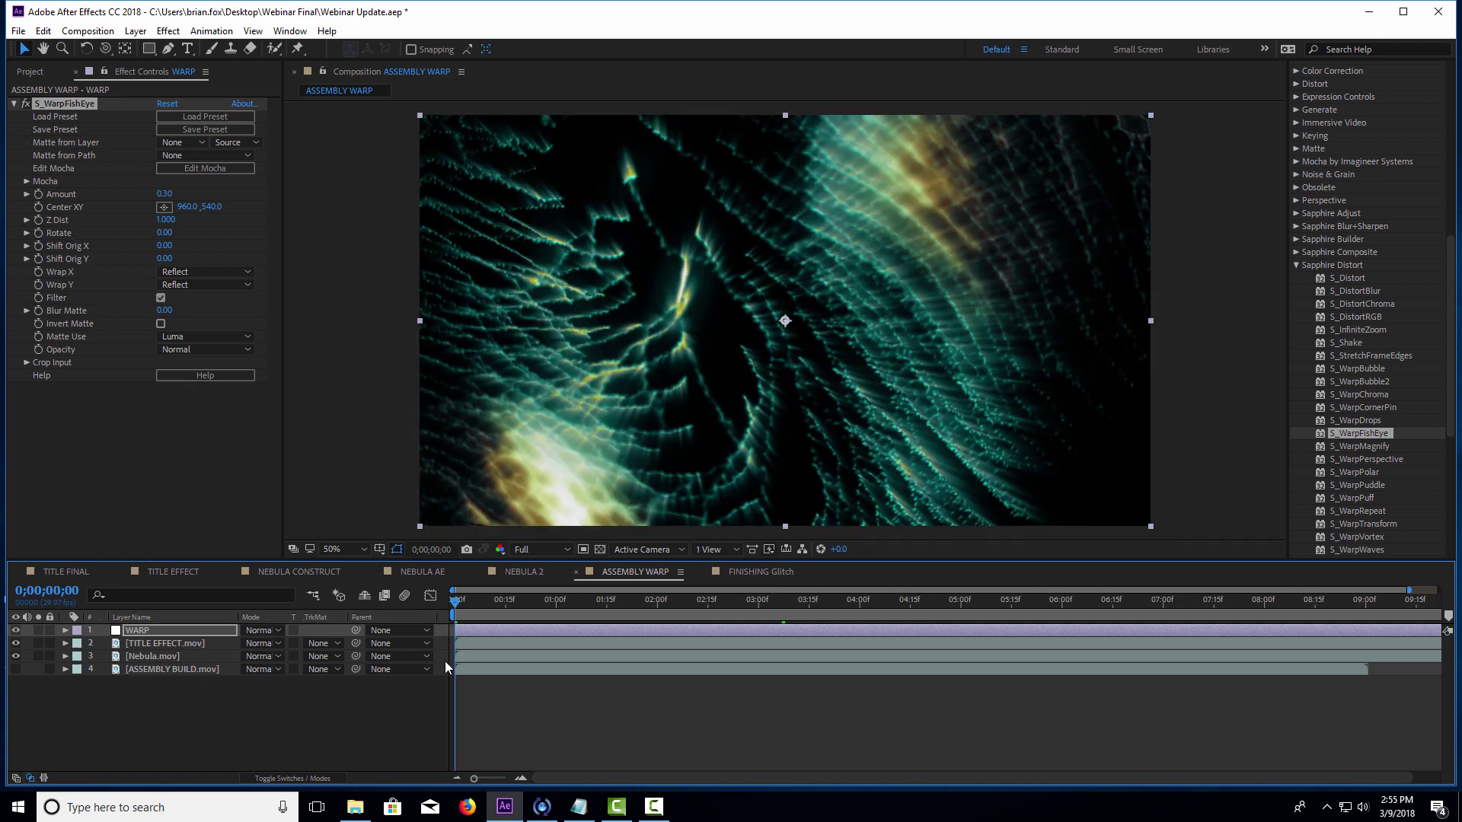
{"action": "left_click", "coordinate": [38, 194]}
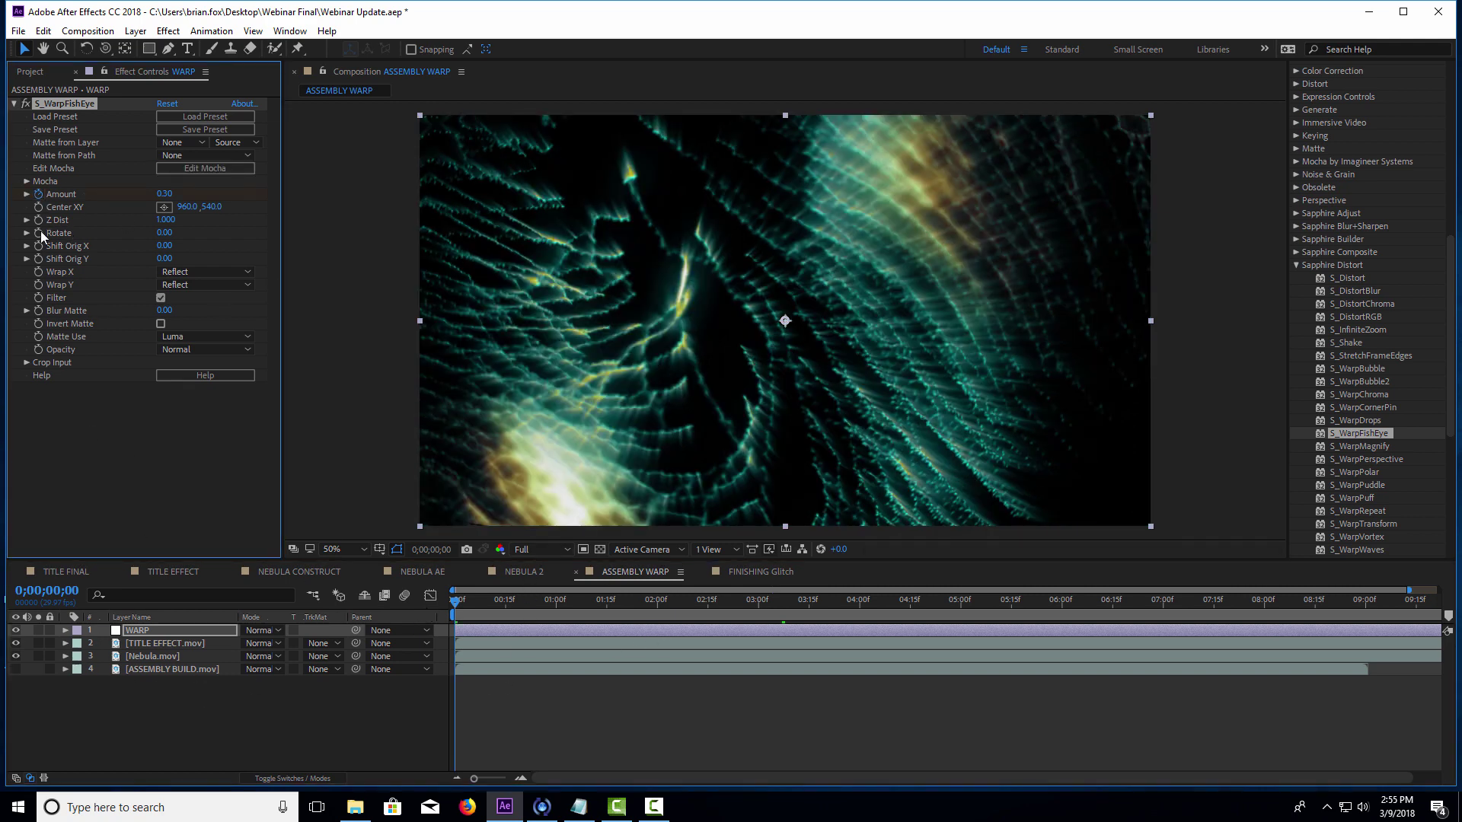
{"action": "left_click", "coordinate": [38, 220]}
{"action": "left_click", "coordinate": [163, 194]}
{"action": "type", "text": "1.1"}
{"action": "key", "text": "Return"}
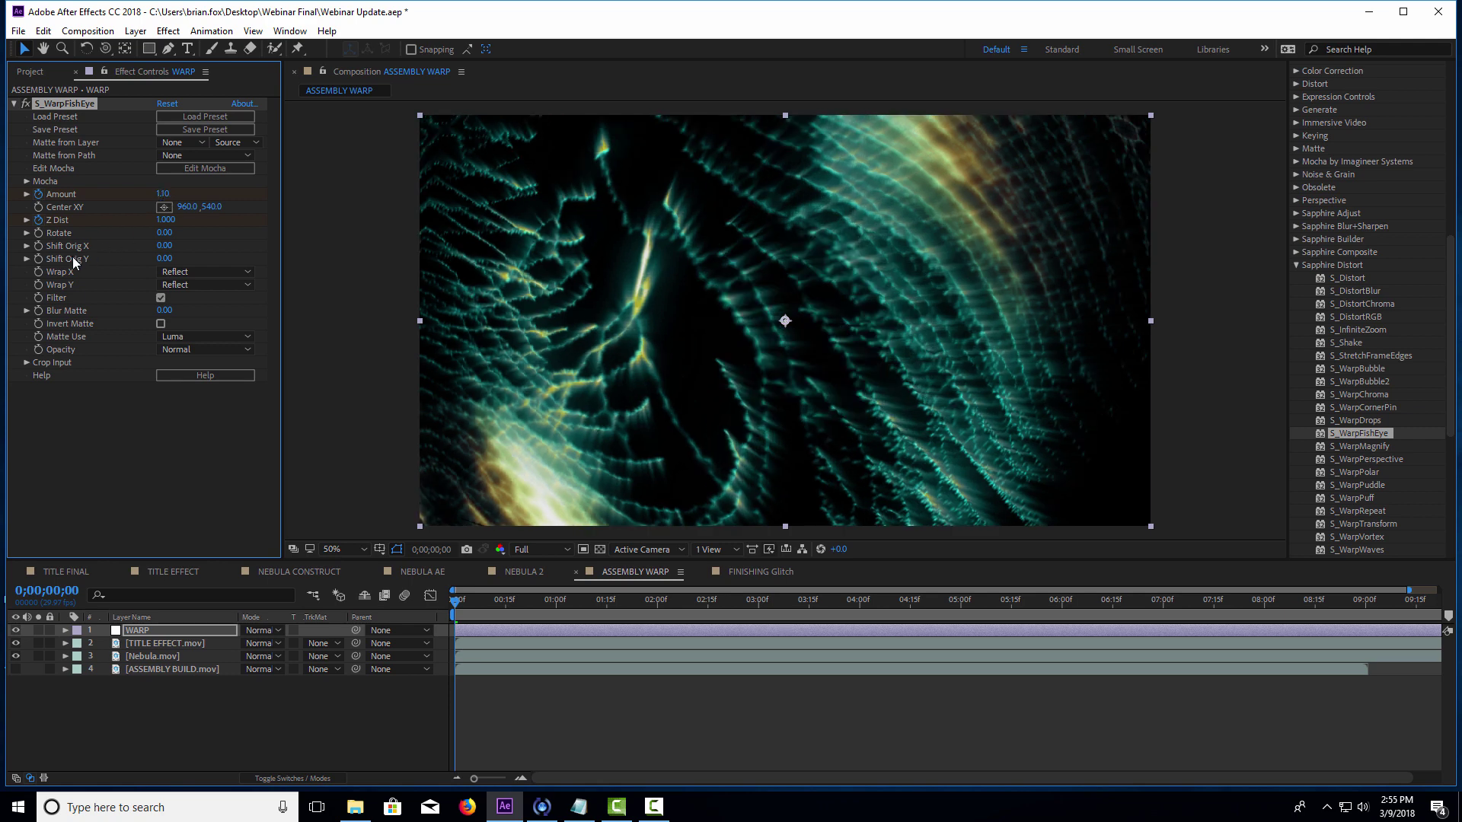
{"action": "left_click", "coordinate": [162, 194]}
{"action": "type", "text": "-8.5"}
{"action": "left_click", "coordinate": [166, 220]}
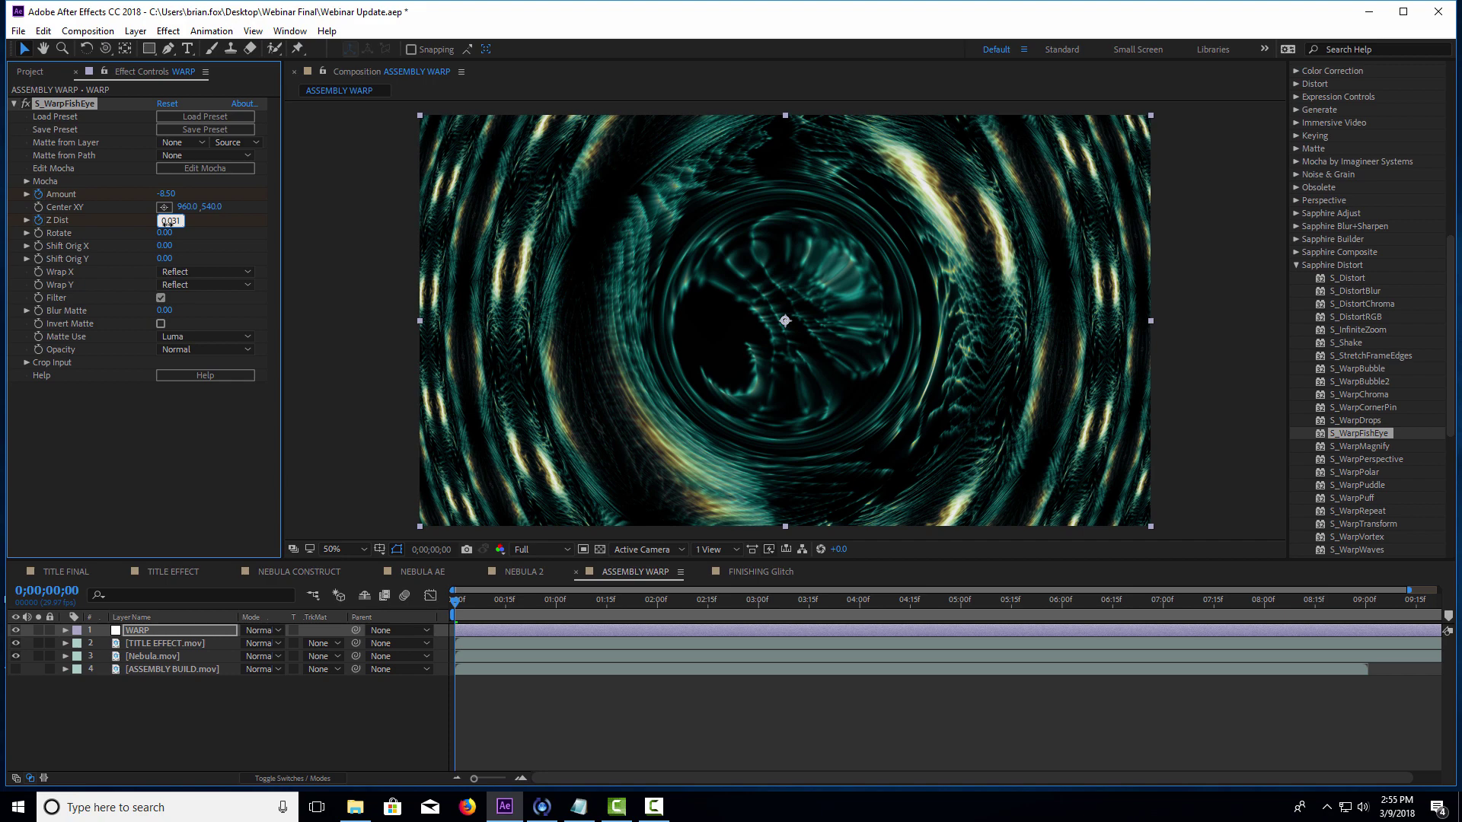
{"action": "type", "text": "0.031"}
{"action": "left_click", "coordinate": [199, 494]}
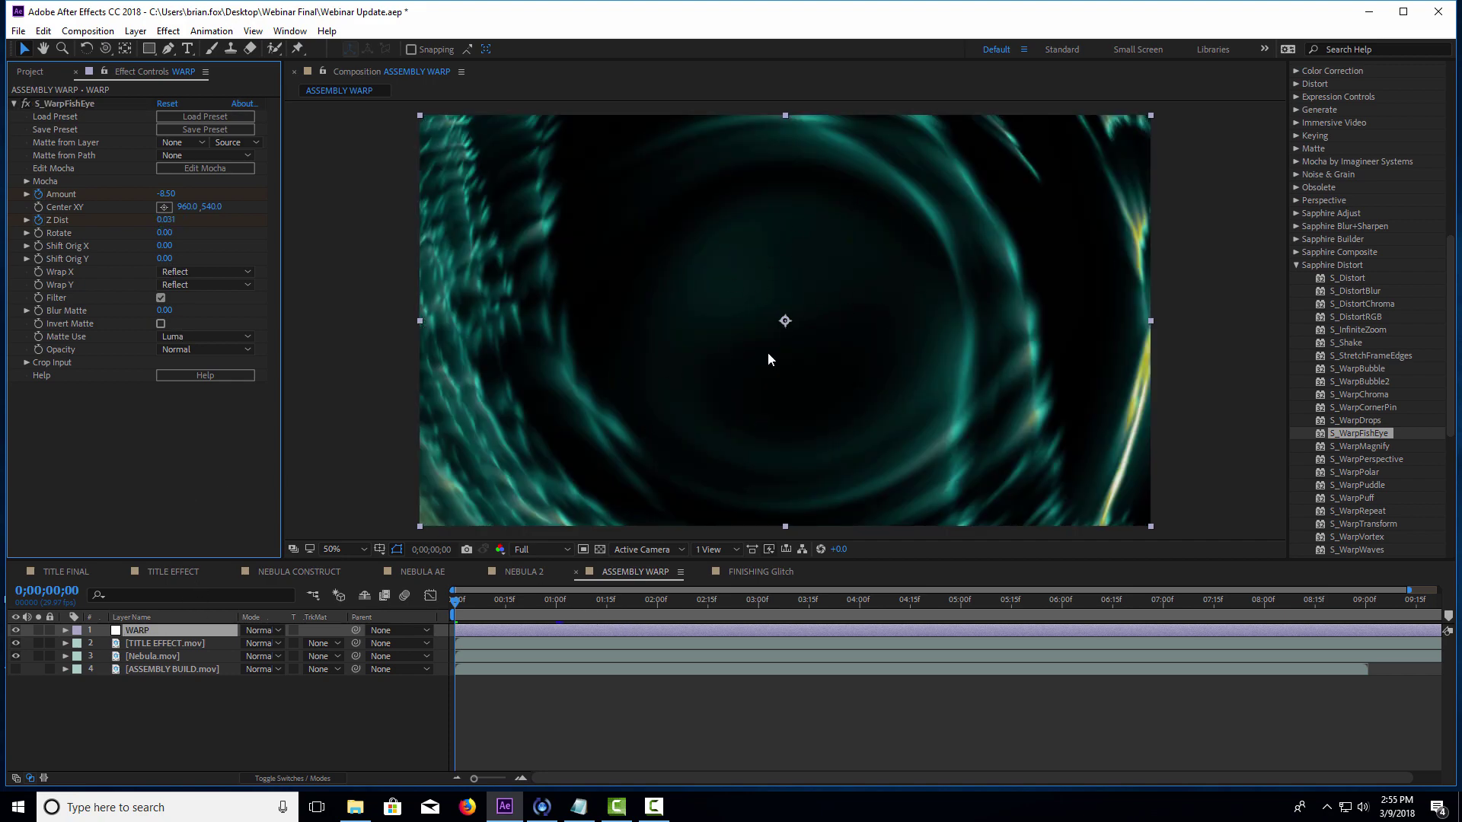
- At 0;00;01;00, keyframe the fisheye's Amount at -0.20 and its Z Dist at 0.971
{"action": "left_click", "coordinate": [556, 603]}
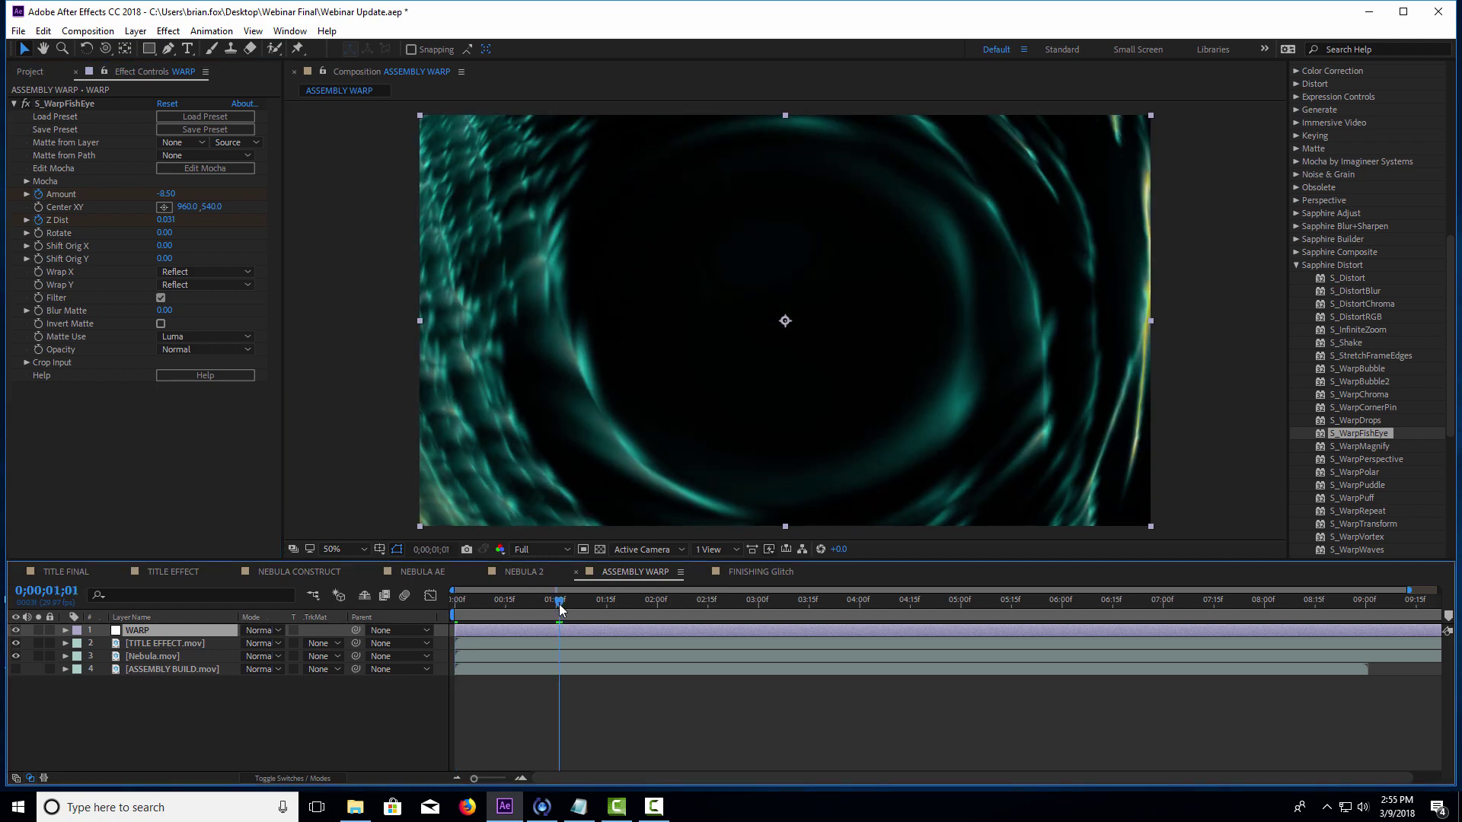
{"action": "left_click", "coordinate": [166, 195]}
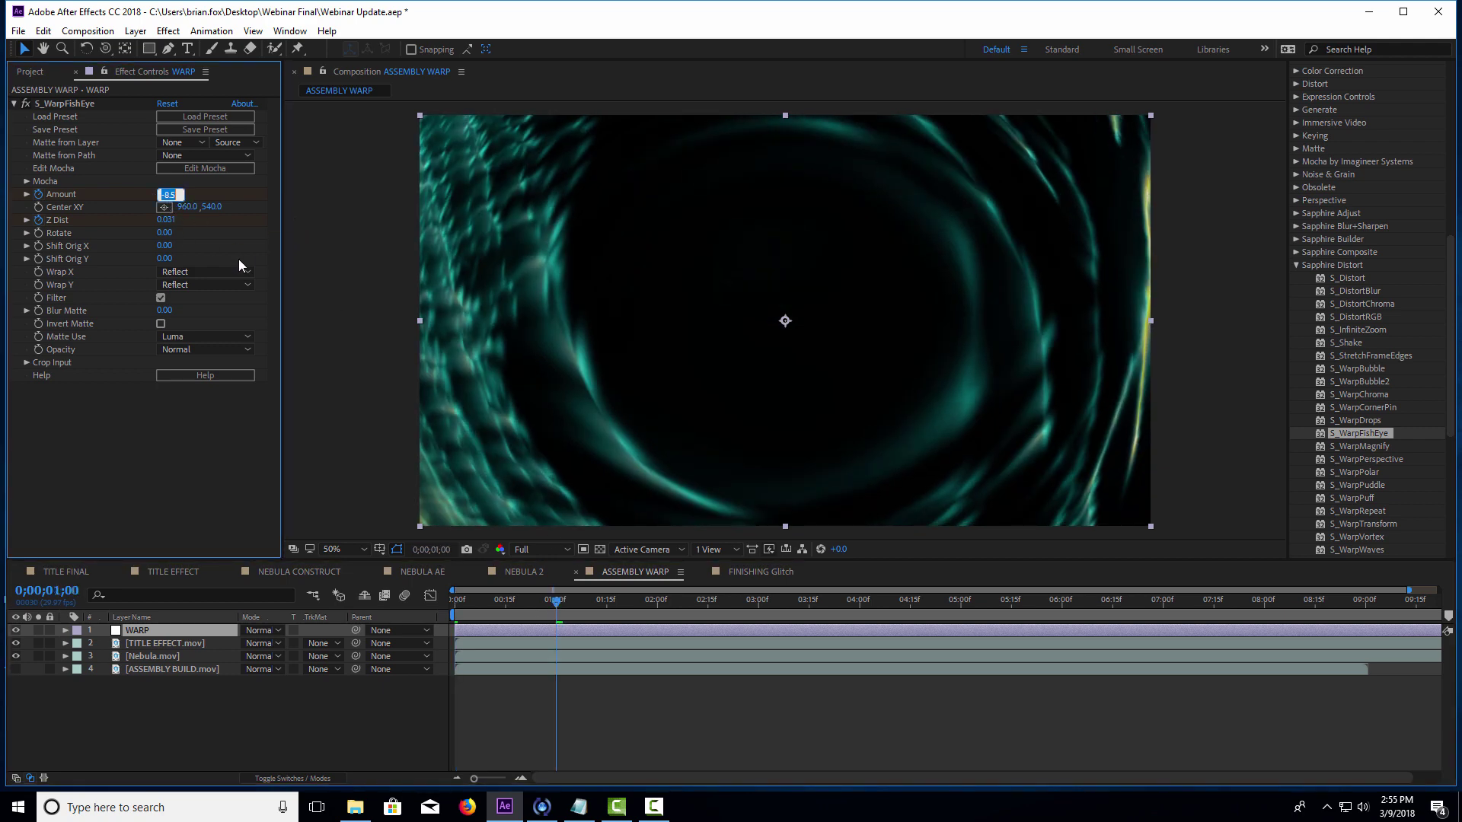
{"action": "type", "text": "-0.2"}
{"action": "left_click", "coordinate": [162, 220]}
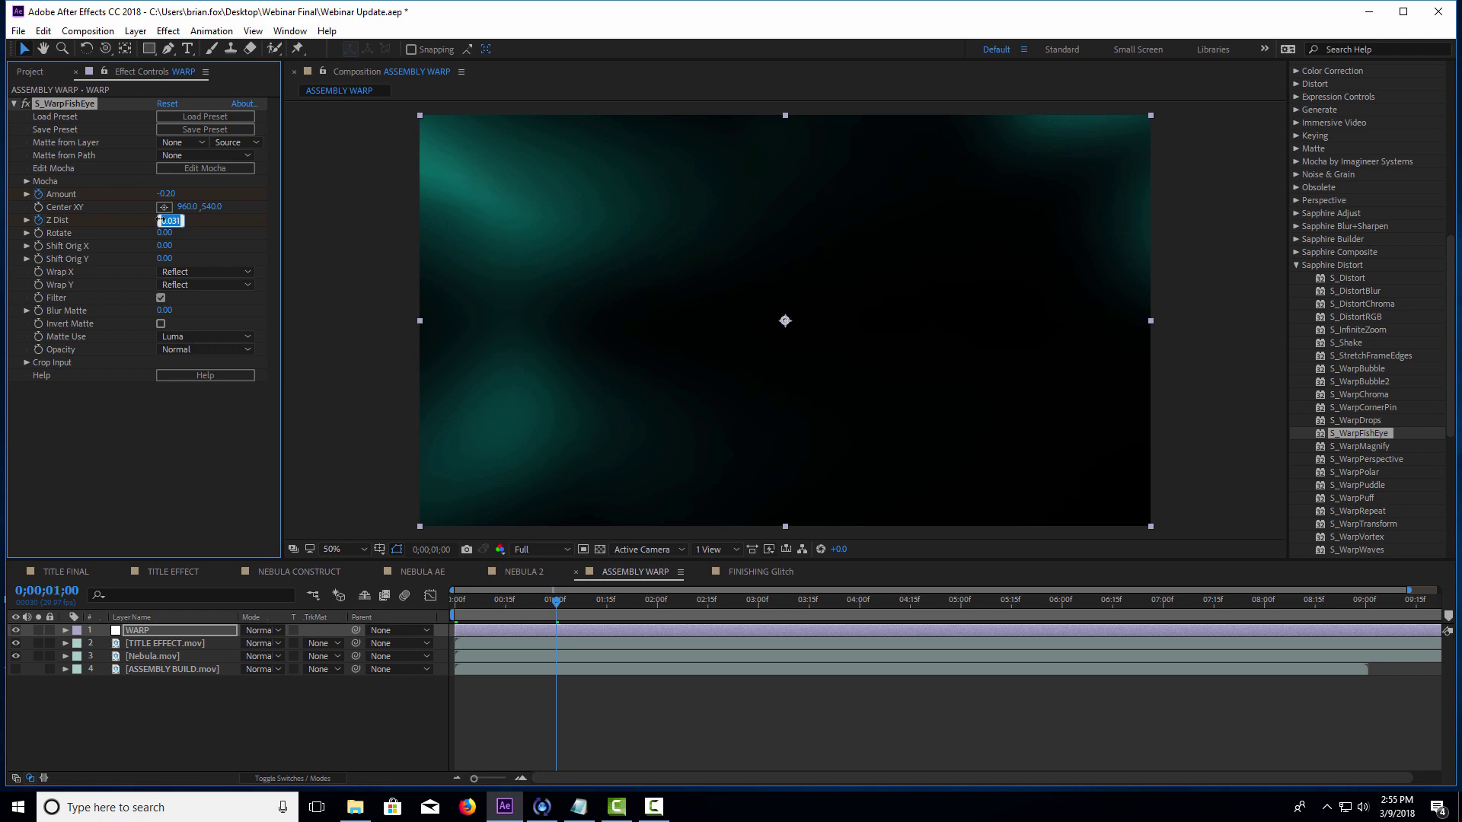
{"action": "type", "text": ".97"}
{"action": "key", "text": "Return"}
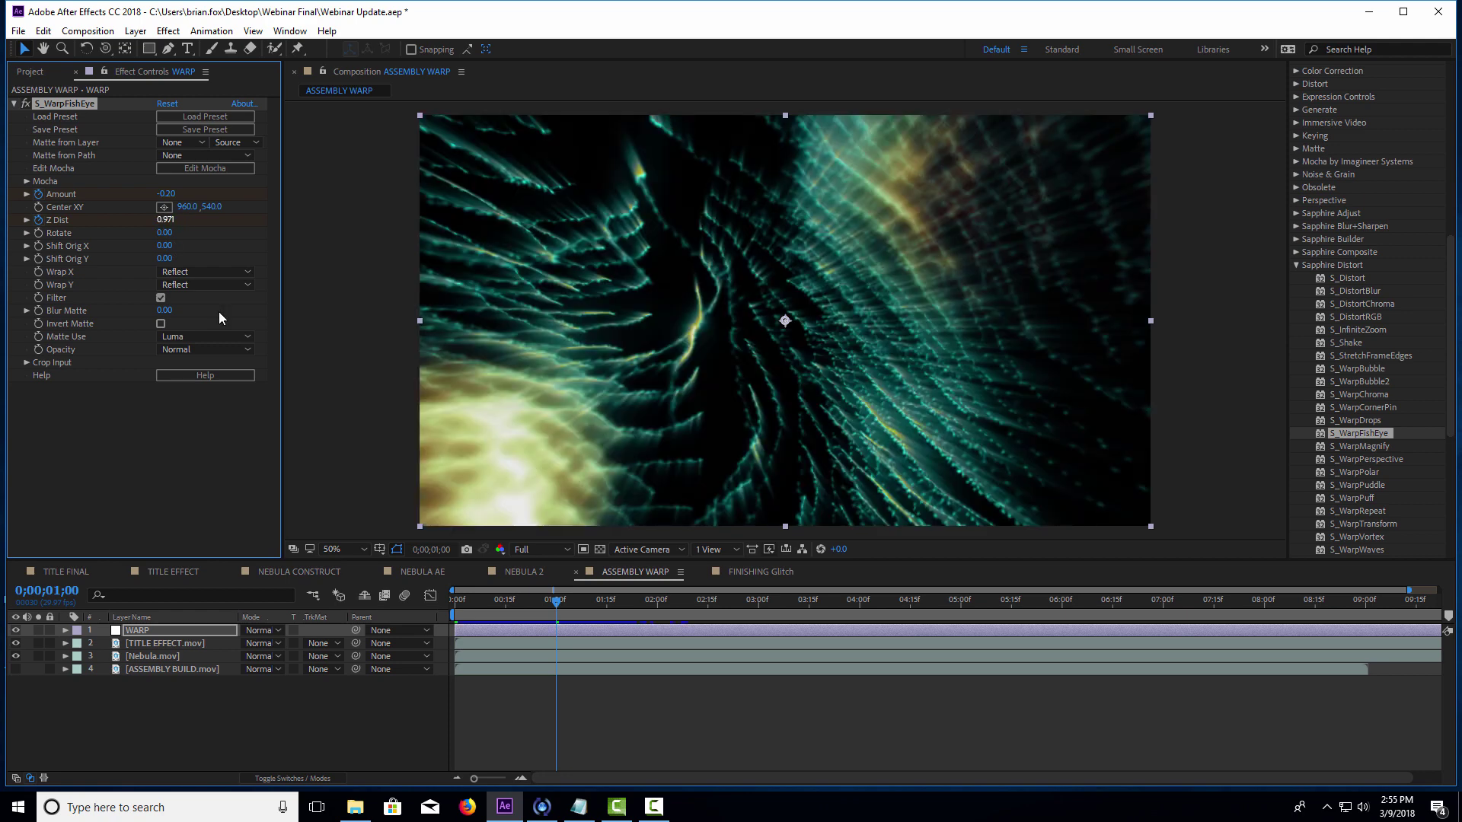
- Play back the fisheye warp from the start and return to 0;00;01;00
{"action": "left_click_drag", "start_coordinate": [552, 606], "coordinate": [446, 614]}
{"action": "key", "text": "space"}
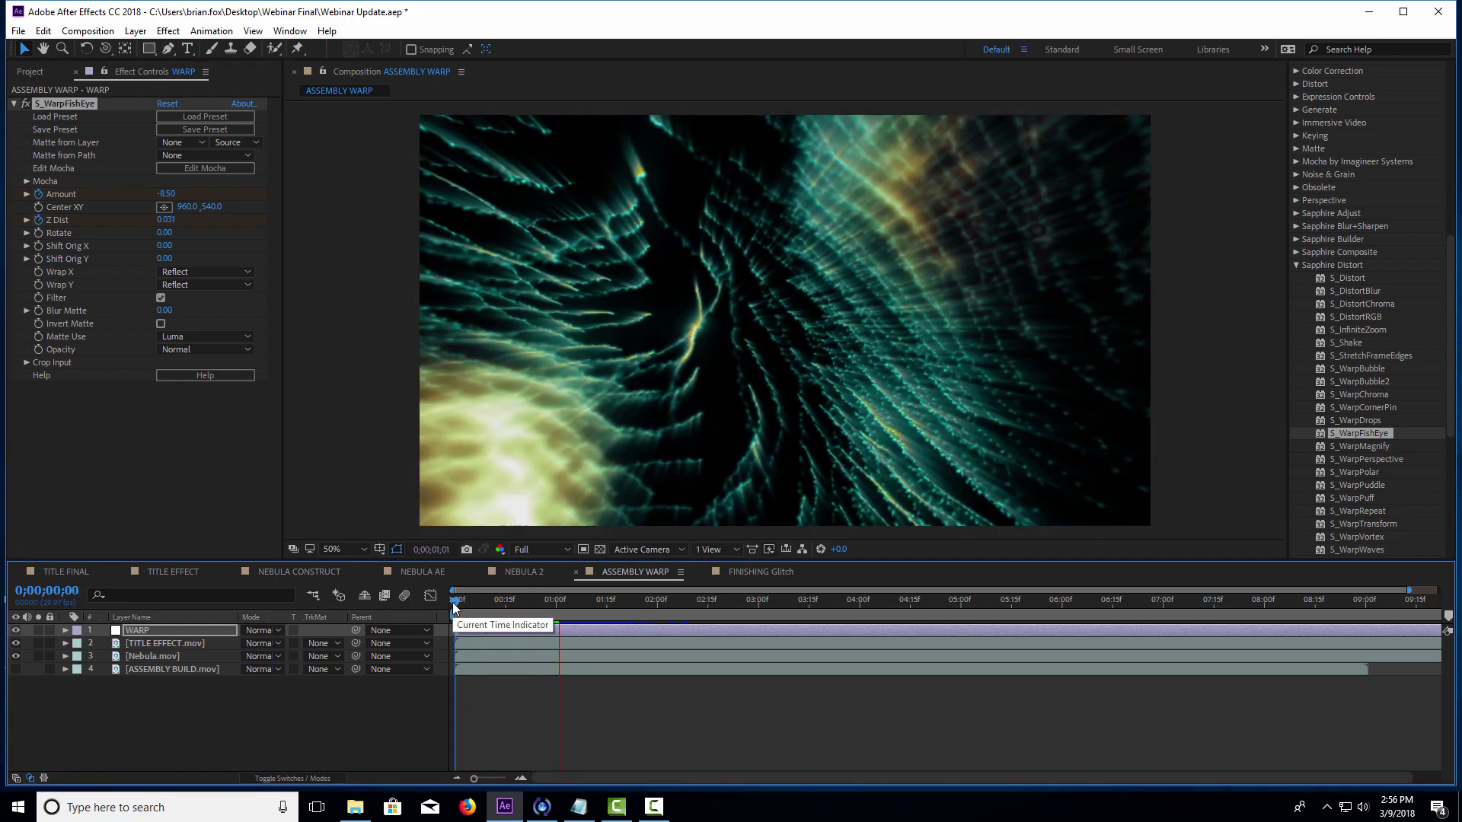
{"action": "left_click_drag", "start_coordinate": [455, 606], "coordinate": [557, 609]}
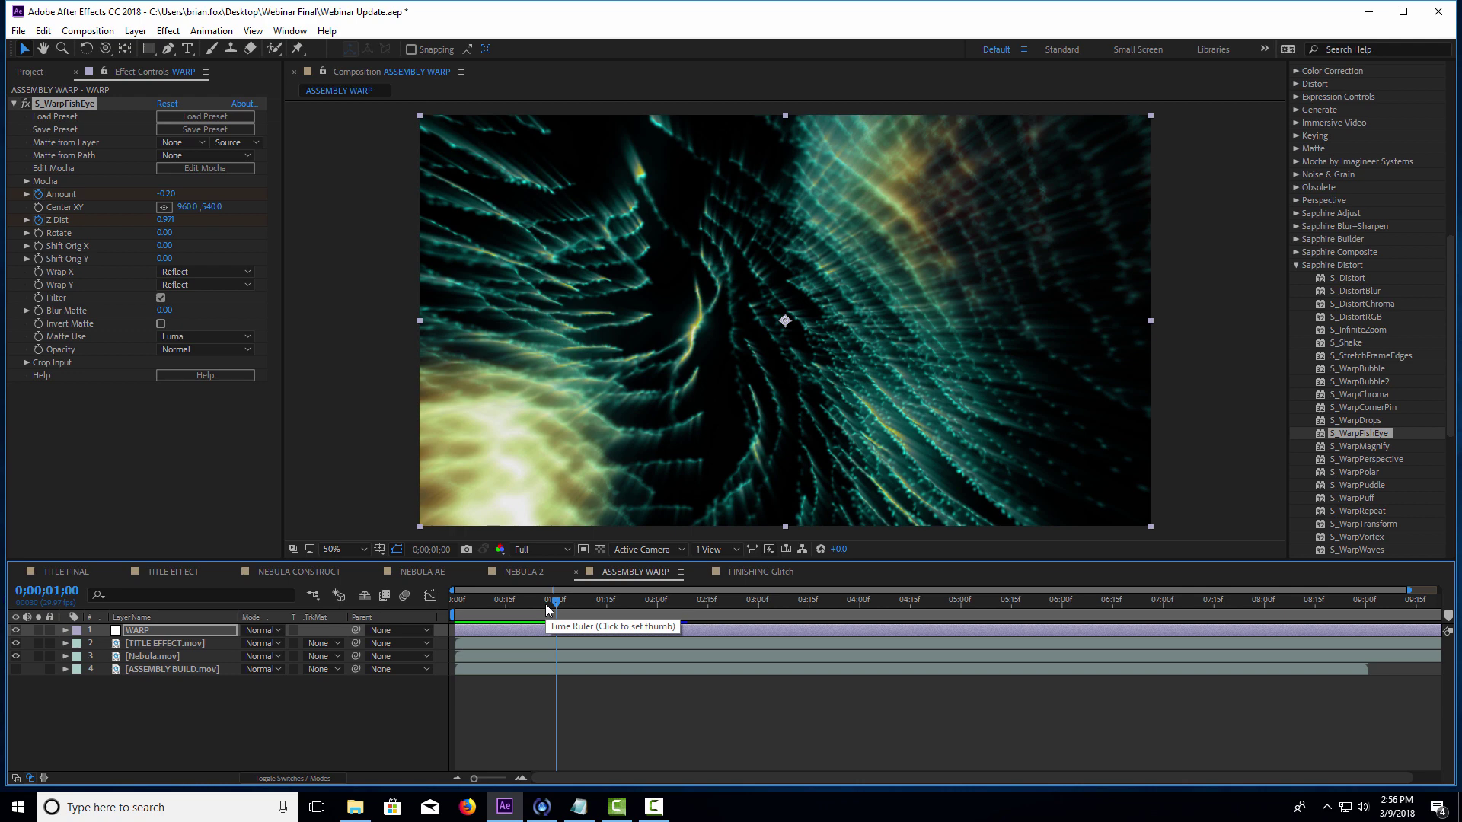
- Reveal the WARP layer's Amount and Z Dist keyframes and apply Easy Ease to all of them
{"action": "key", "text": "u"}
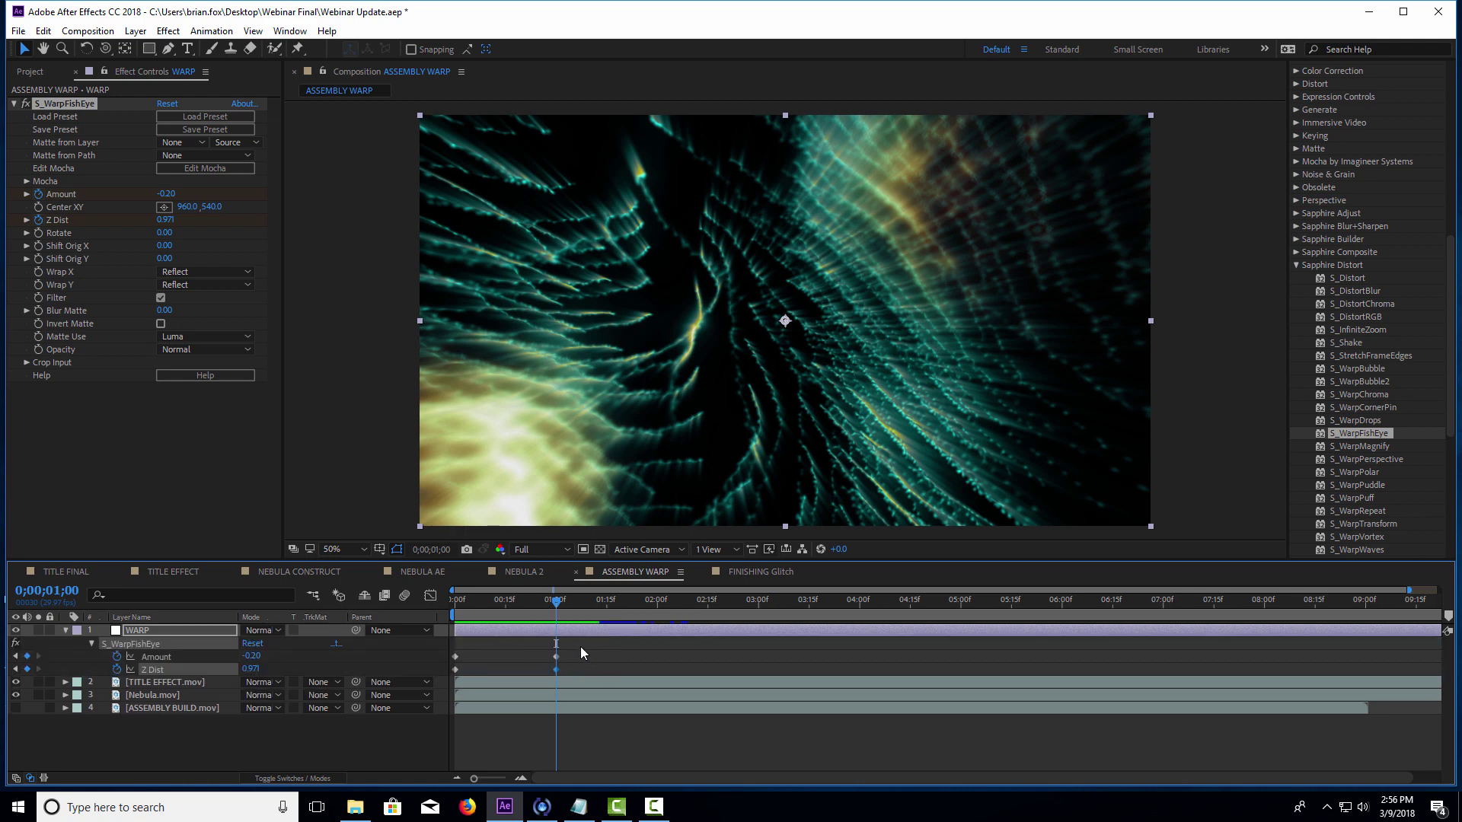
{"action": "left_click_drag", "start_coordinate": [579, 645], "coordinate": [454, 673]}
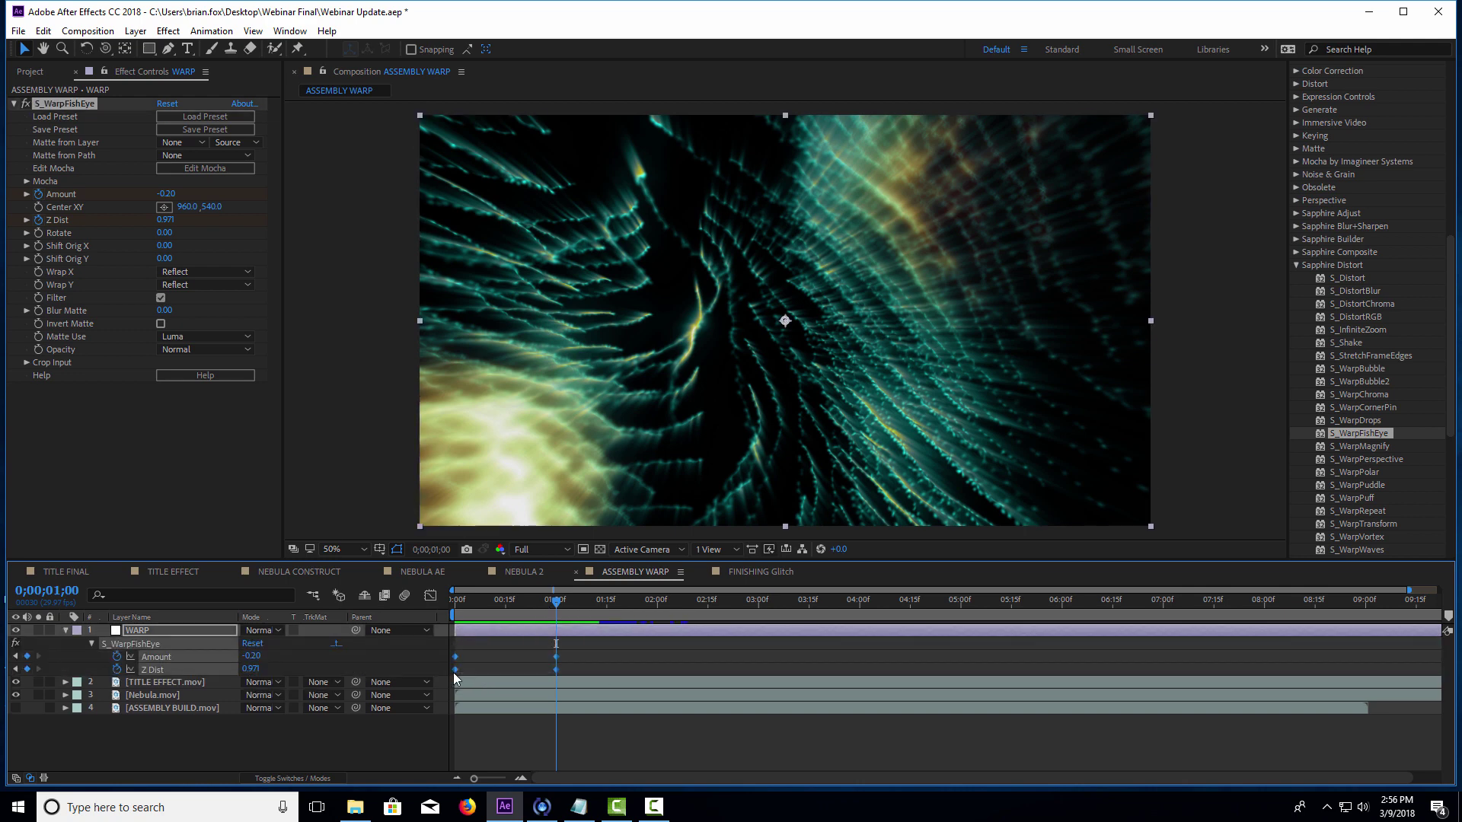
{"action": "right_click", "coordinate": [455, 667]}
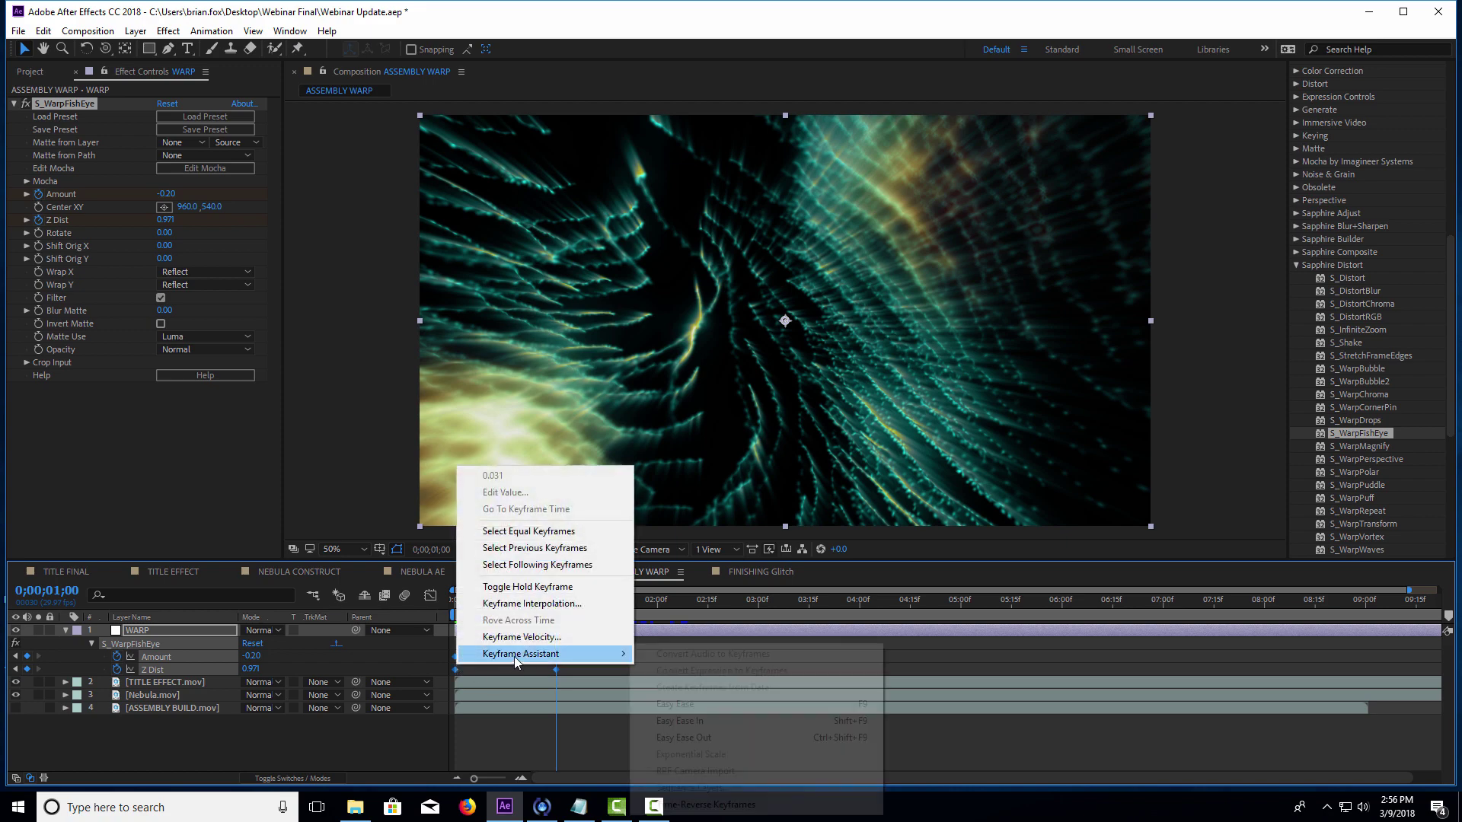
{"action": "mouse_move", "coordinate": [514, 657]}
{"action": "left_click", "coordinate": [720, 702]}
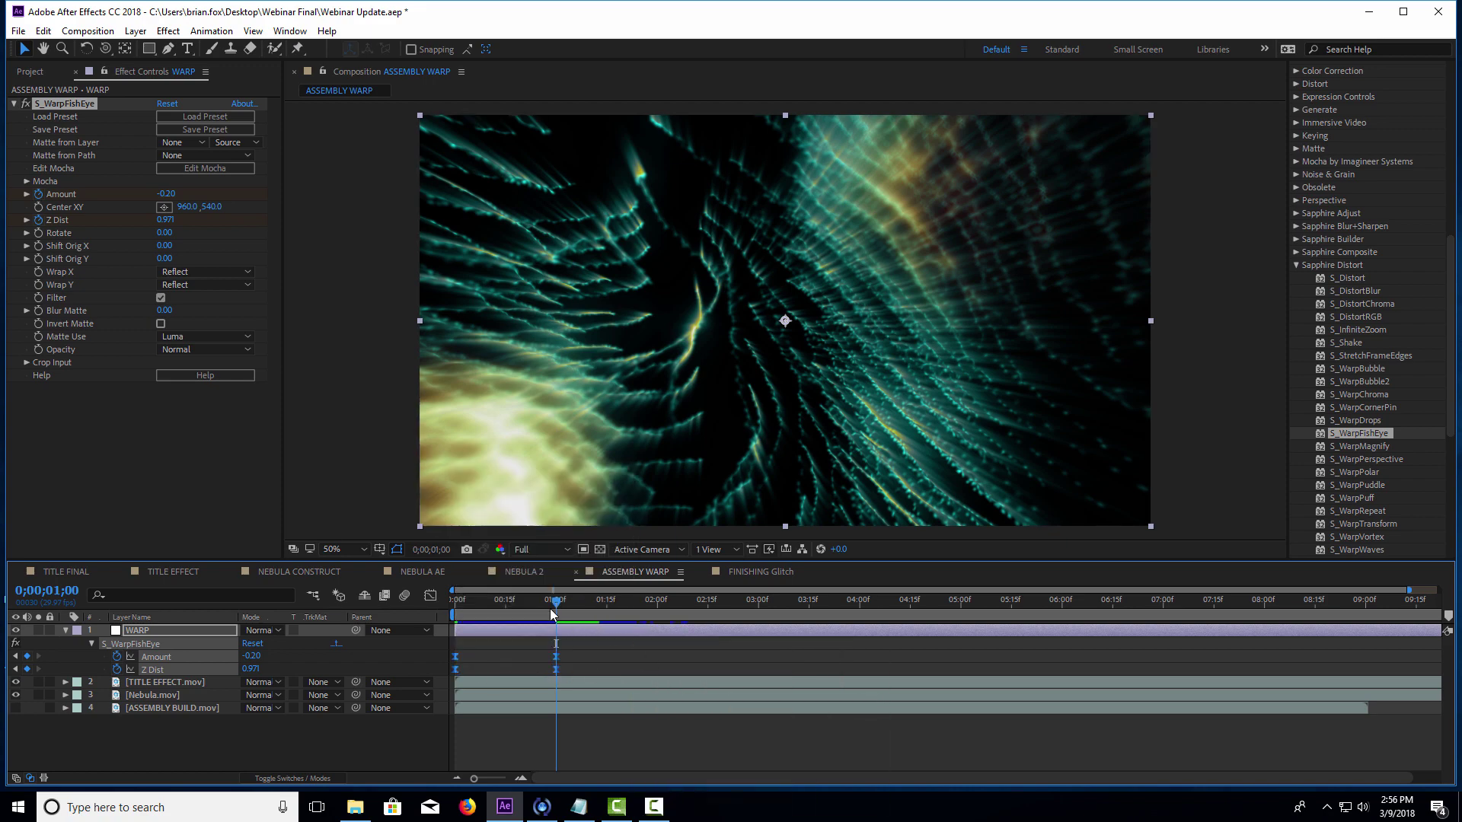
- Play back the eased warp animation from the start of the composition through the title's first letters
{"action": "left_click_drag", "start_coordinate": [495, 611], "coordinate": [439, 615]}
{"action": "key", "text": "space"}
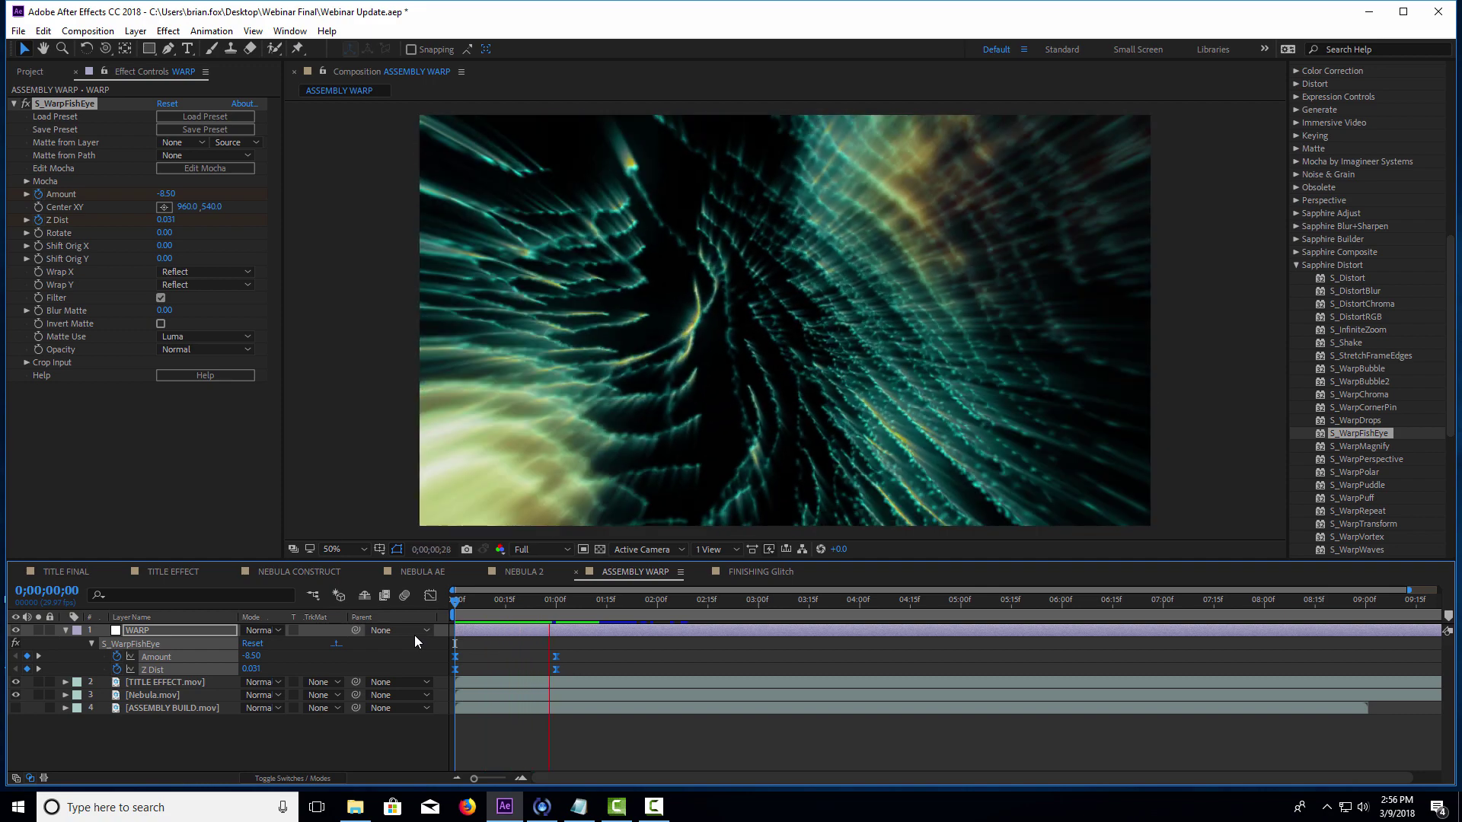
{"action": "left_click", "coordinate": [555, 612]}
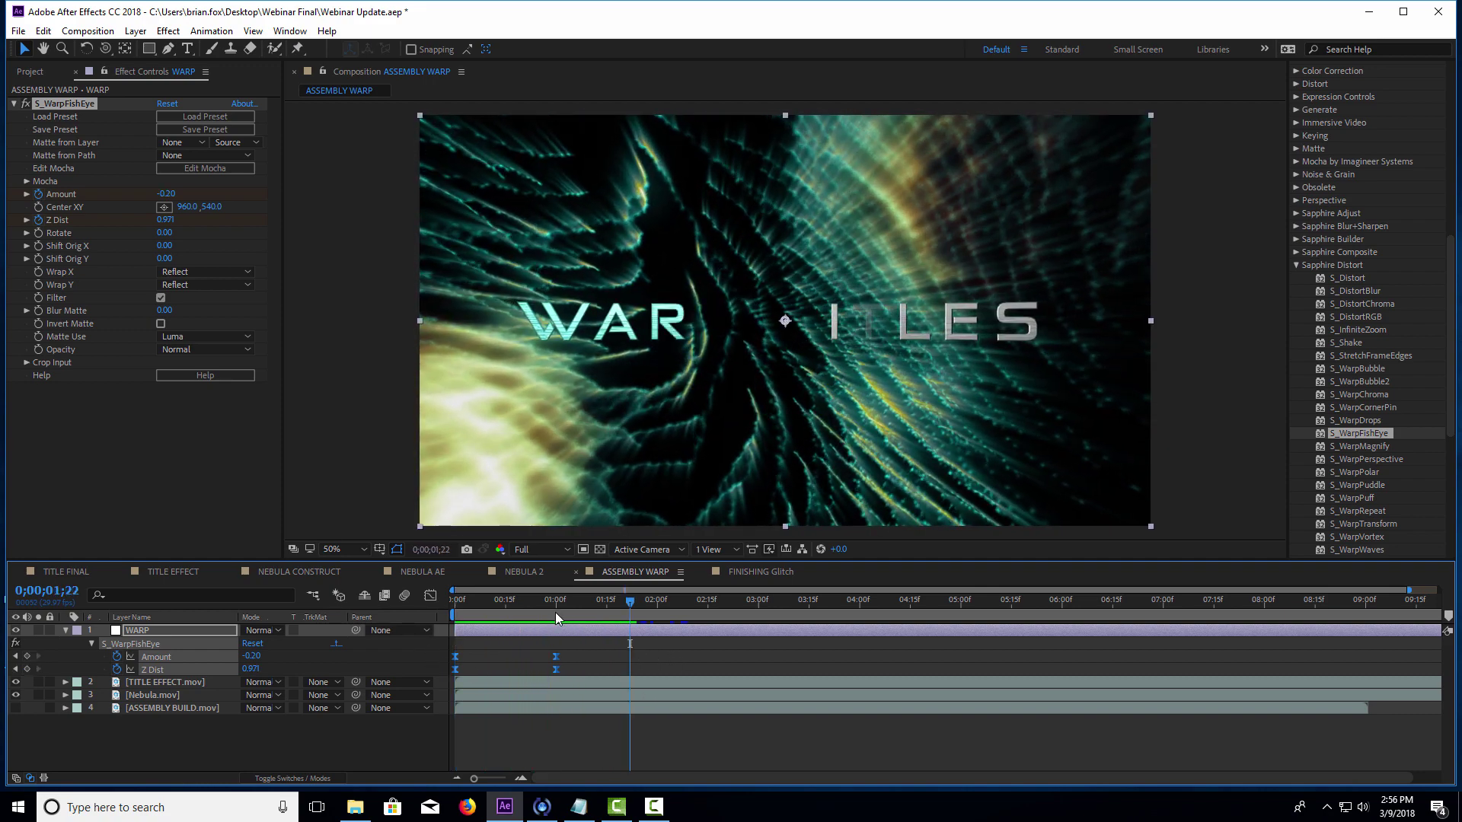
- Slide the TITLE EFFECT.mov layer earlier so the full title shows at 0;00;01;09, and play back the new timing
{"action": "left_click_drag", "start_coordinate": [565, 615], "coordinate": [619, 606]}
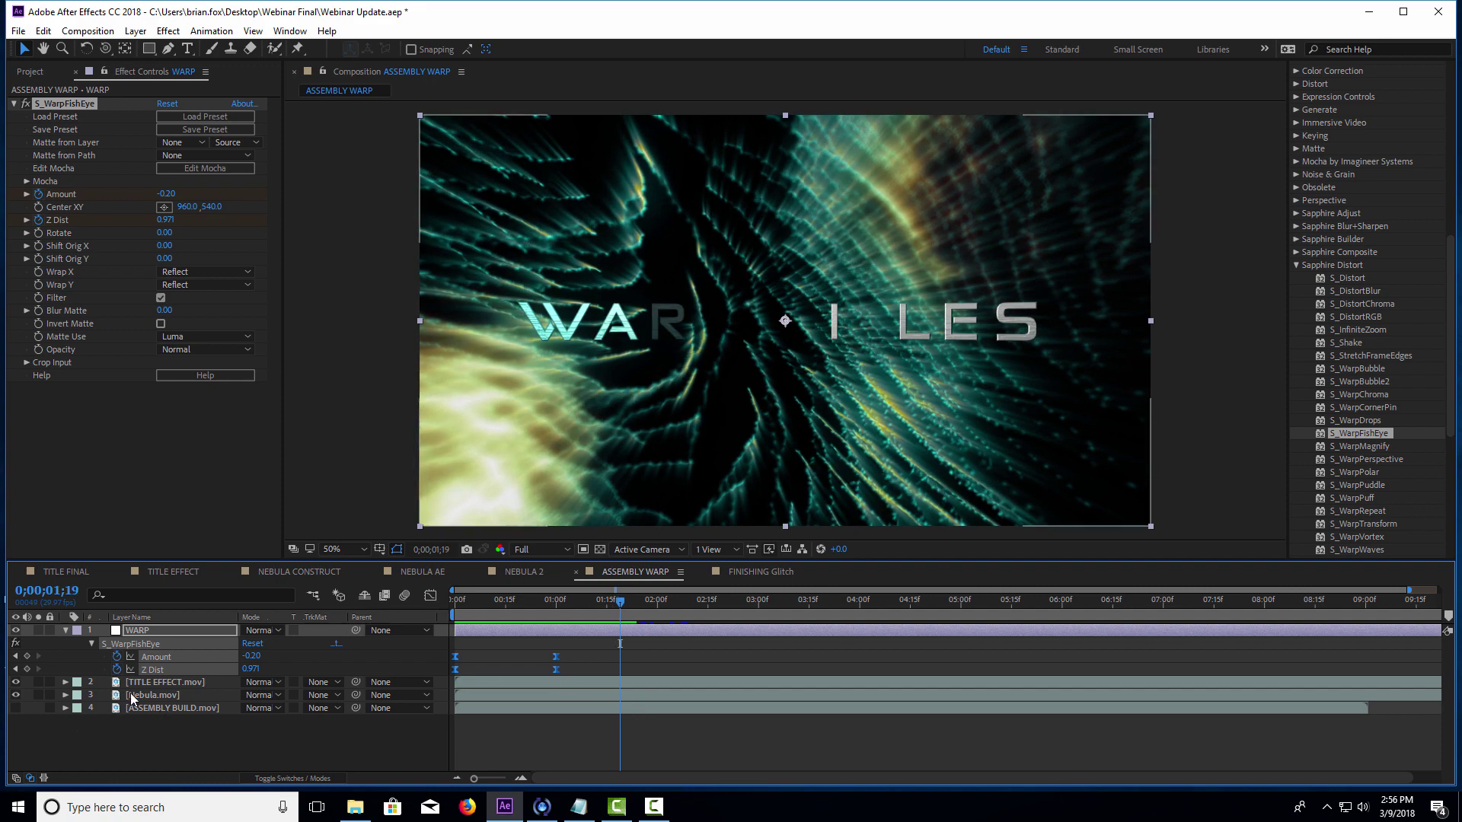
{"action": "left_click_drag", "start_coordinate": [537, 611], "coordinate": [589, 602]}
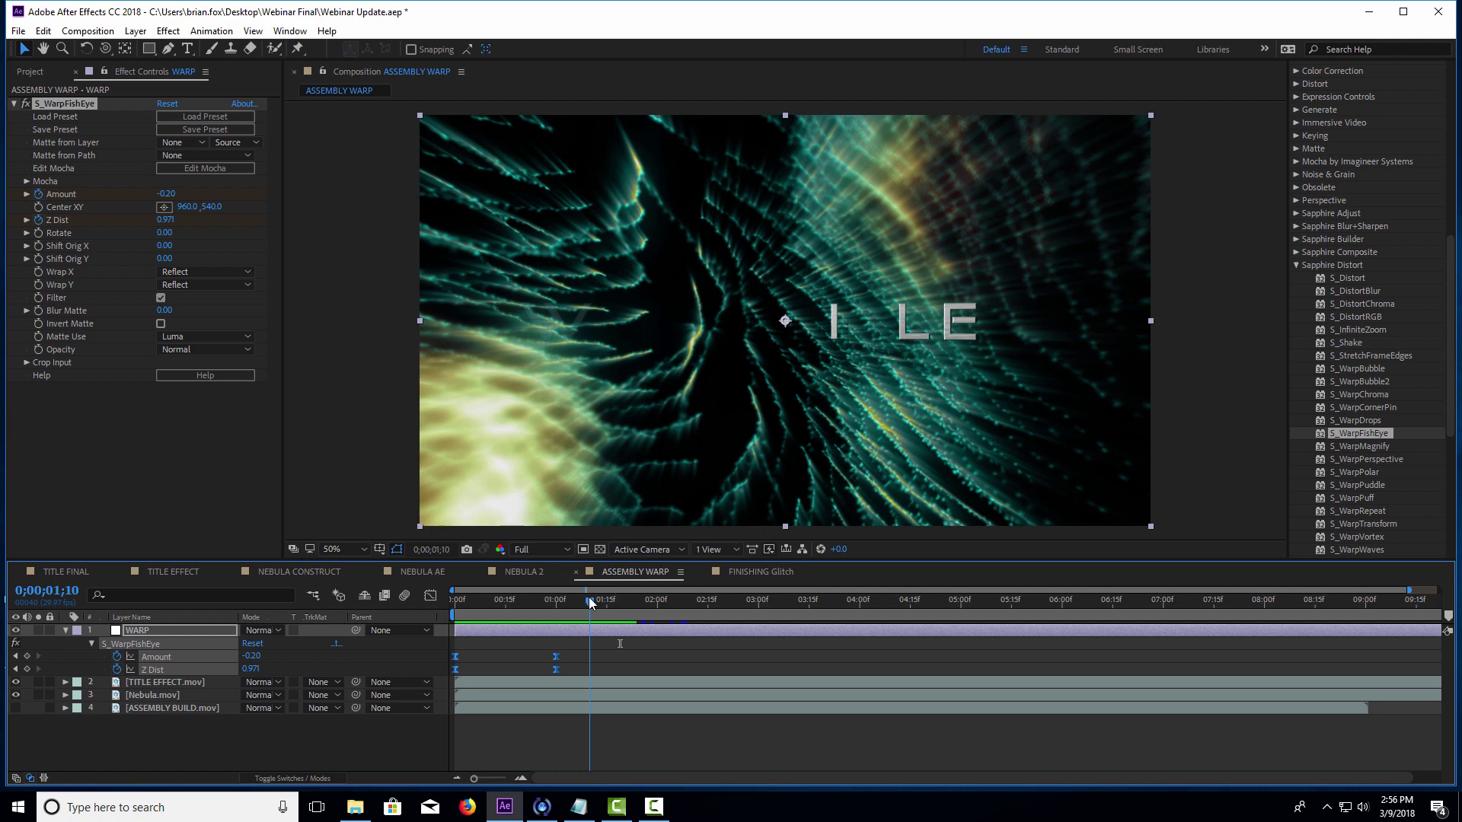
{"action": "left_click", "coordinate": [198, 682]}
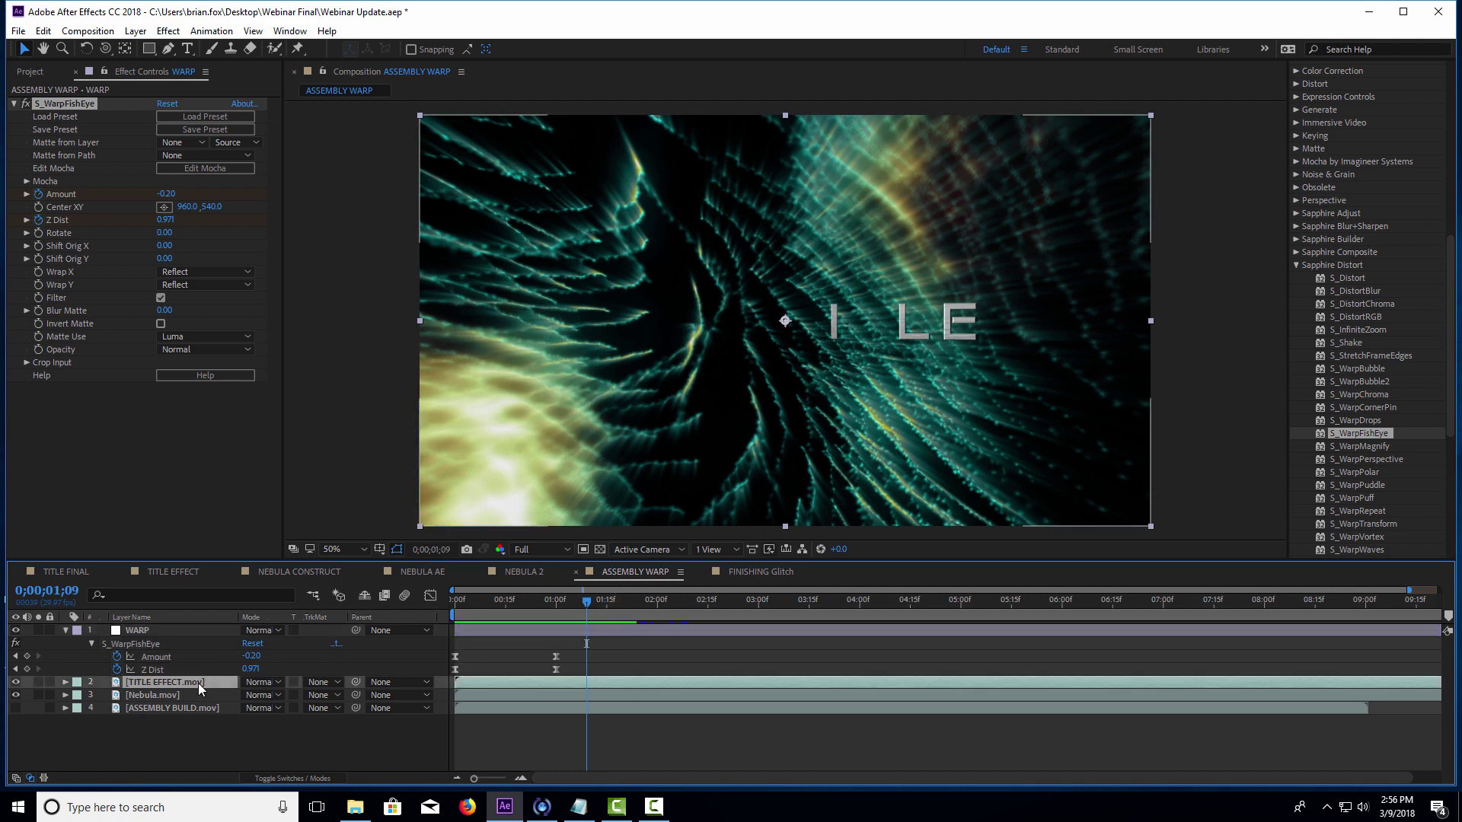
{"action": "left_click_drag", "start_coordinate": [643, 684], "coordinate": [574, 693]}
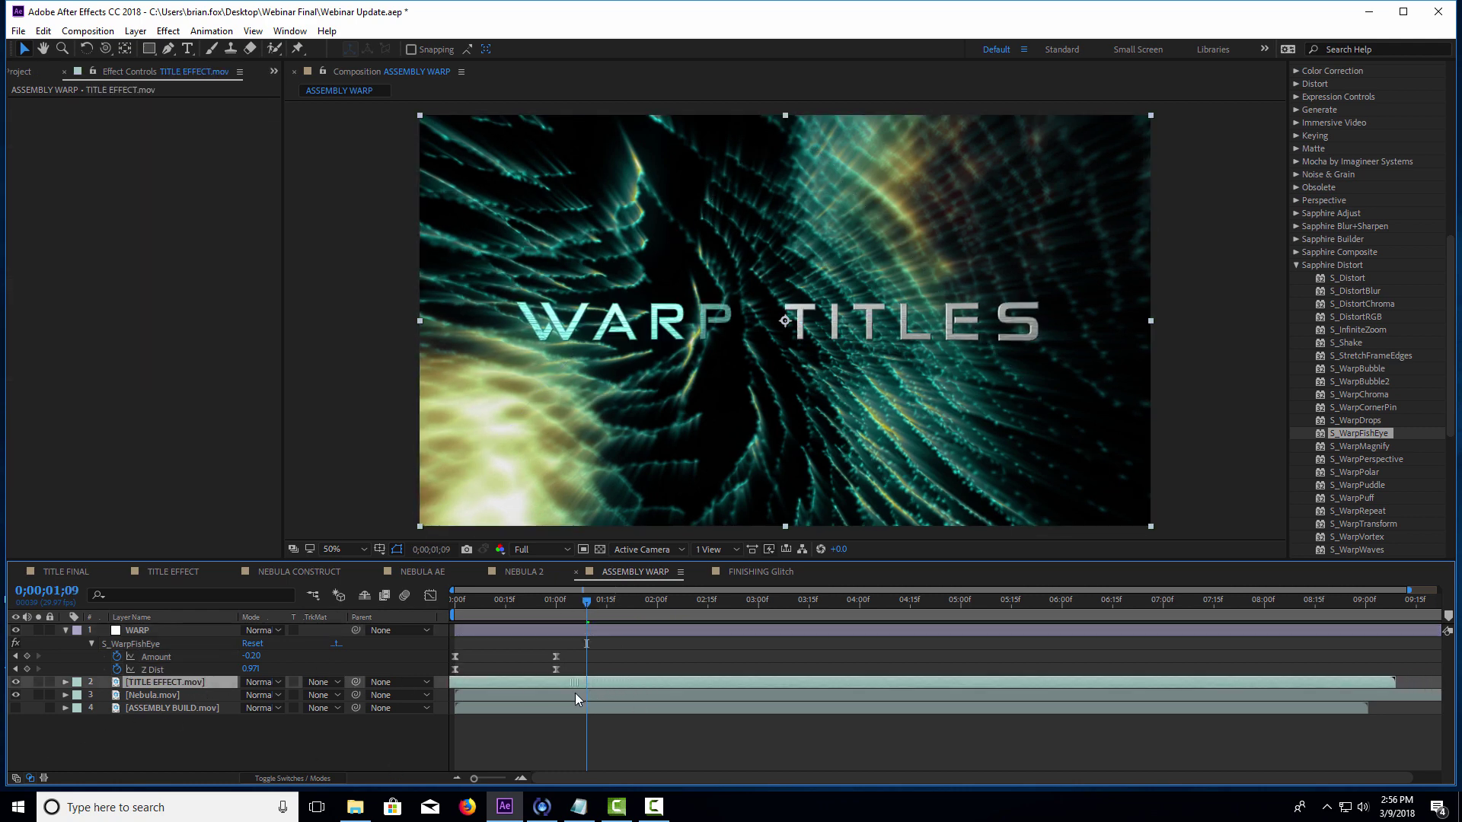
{"action": "left_click_drag", "start_coordinate": [545, 606], "coordinate": [399, 628]}
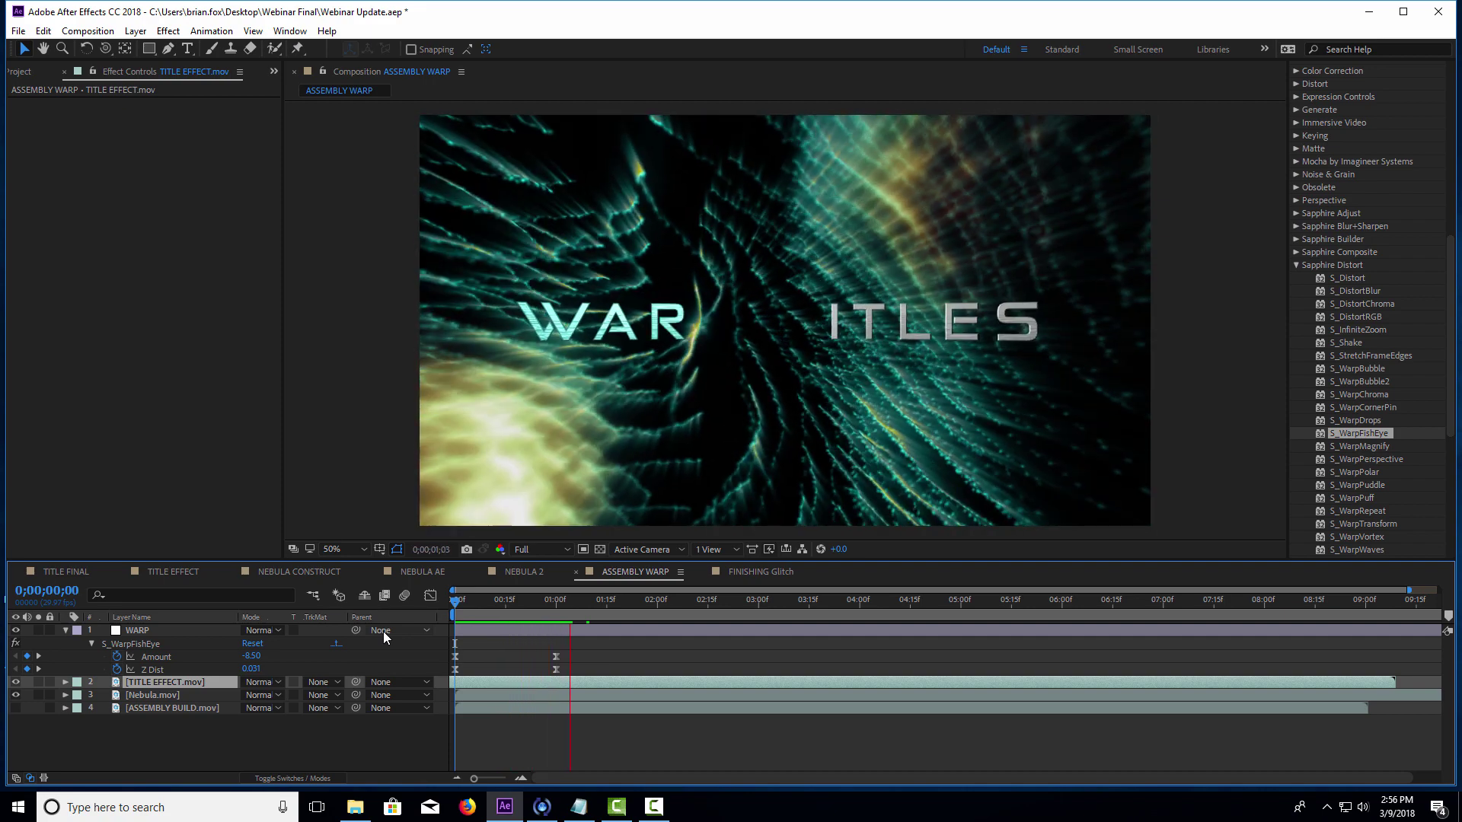
{"action": "left_click", "coordinate": [532, 601]}
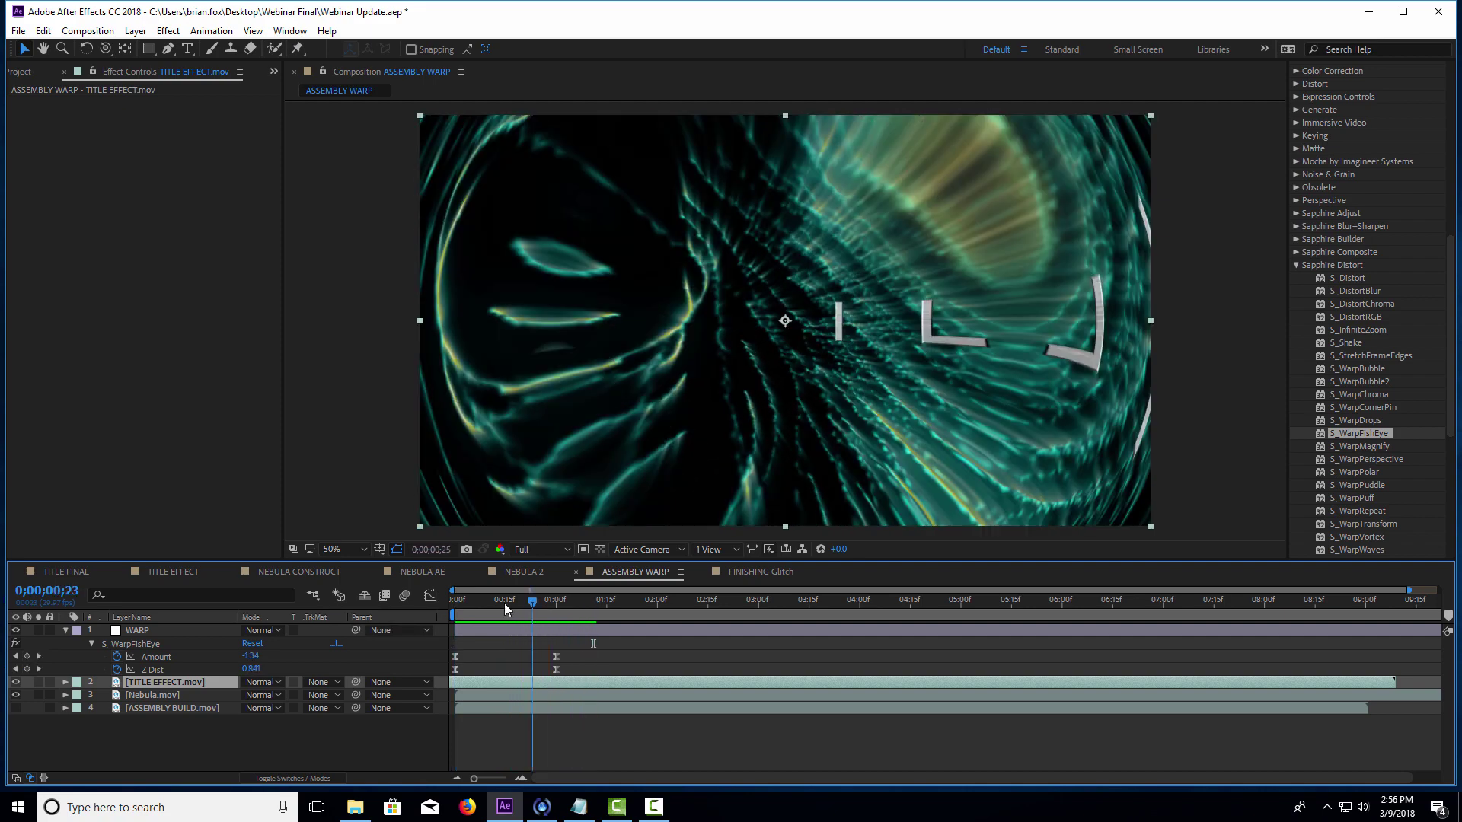
- Play back the retimed ASSEMBLY WARP composition from its start and move the current time to 0;00;01;11
{"action": "key", "text": "Home"}
{"action": "key", "text": "space"}
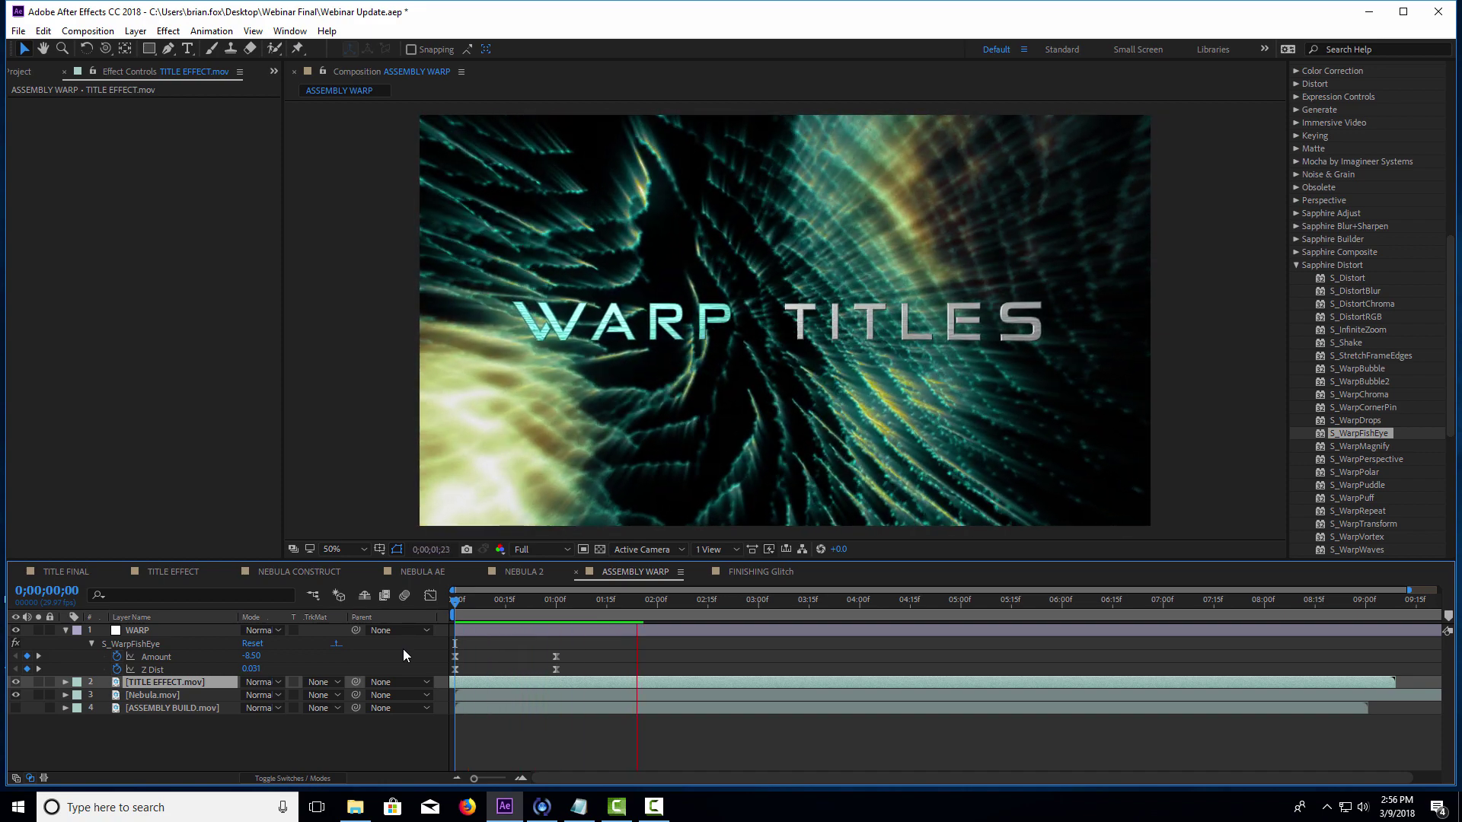
{"action": "key", "text": "space"}
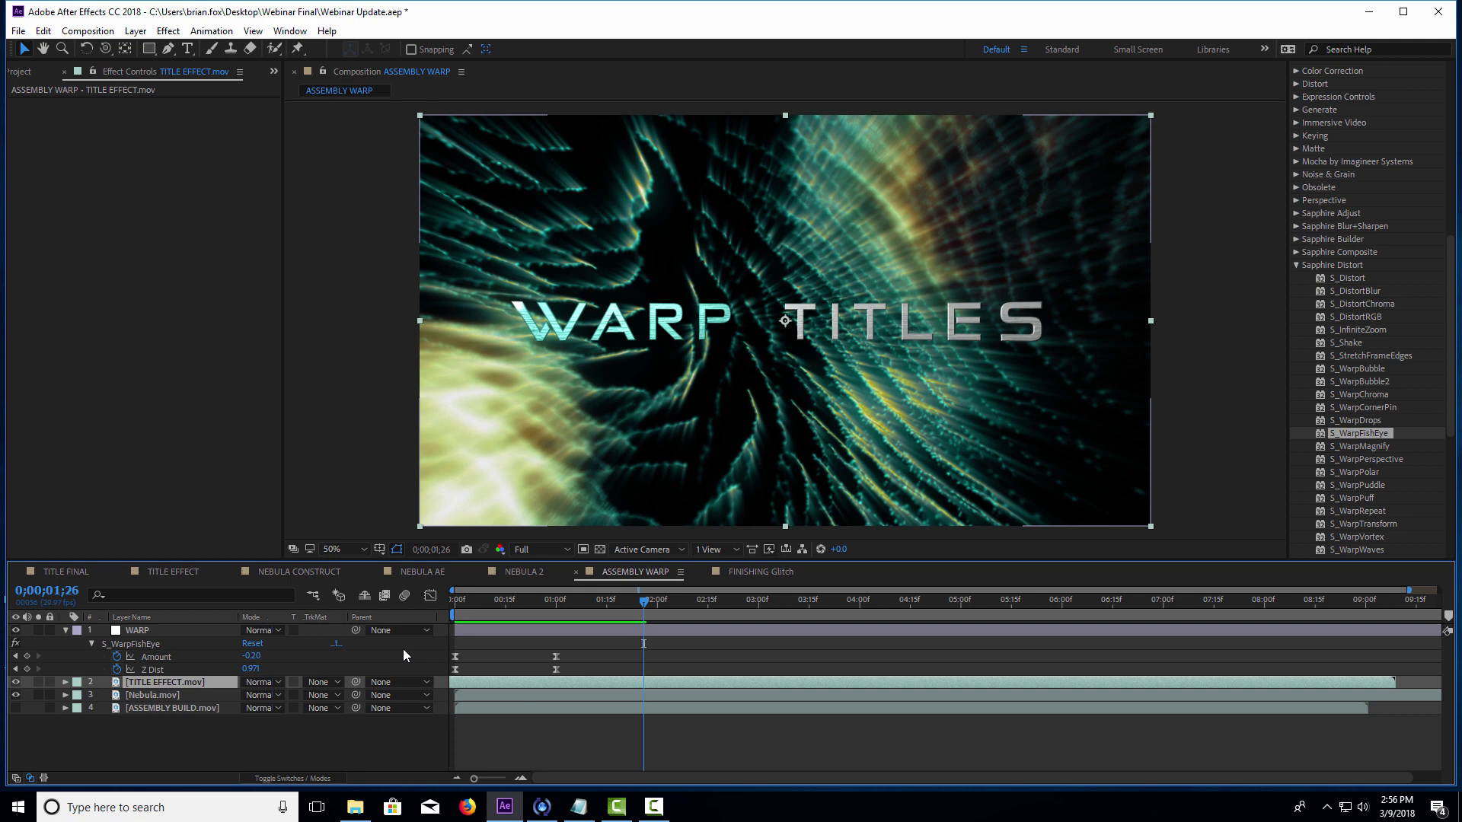
{"action": "left_click_drag", "start_coordinate": [548, 607], "coordinate": [592, 631]}
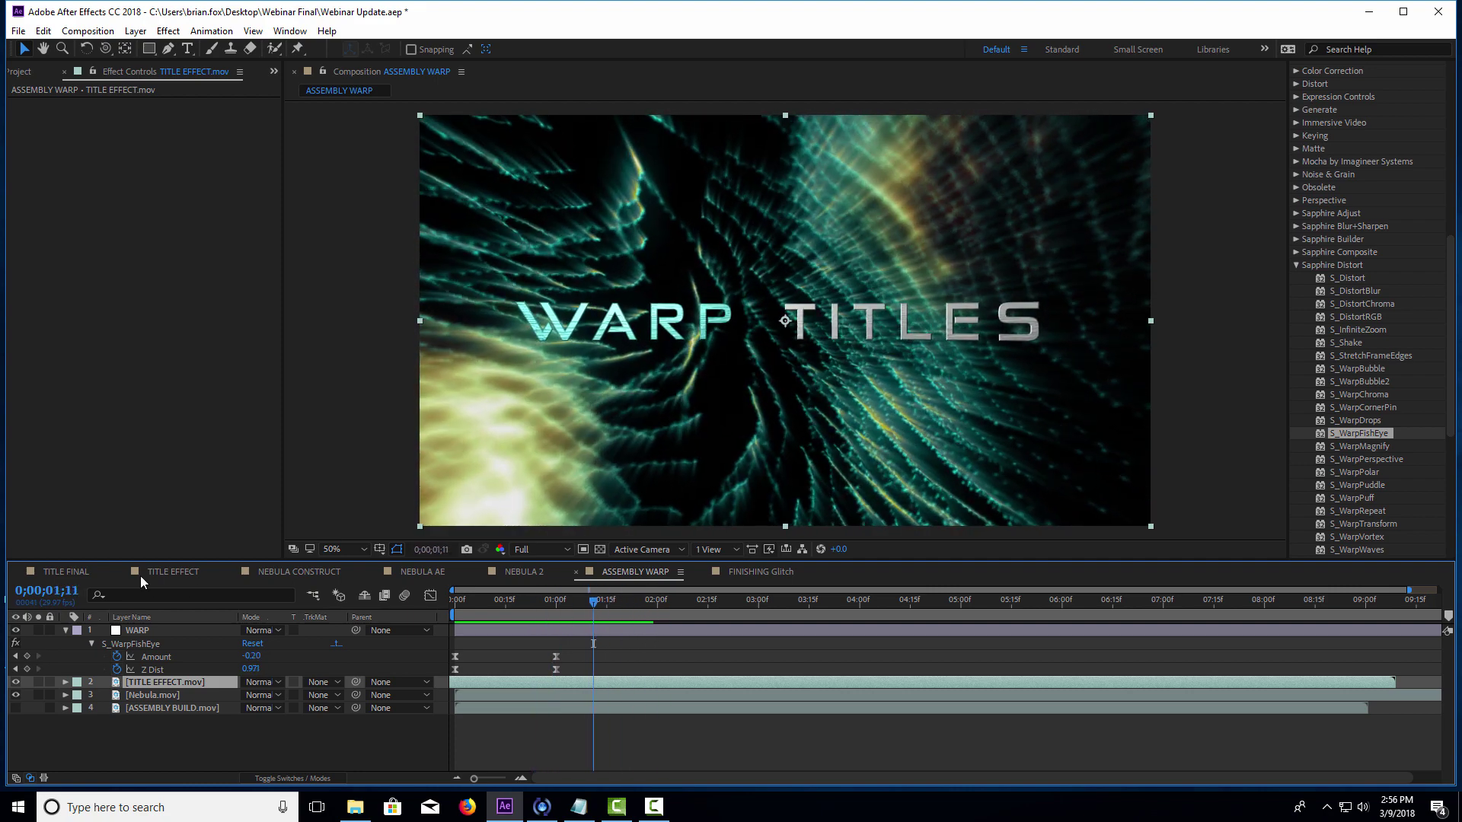
- Play back the finished render in the TITLE FINAL composition and replay ASSEMBLY WARP from its start for comparison
{"action": "left_click", "coordinate": [61, 573]}
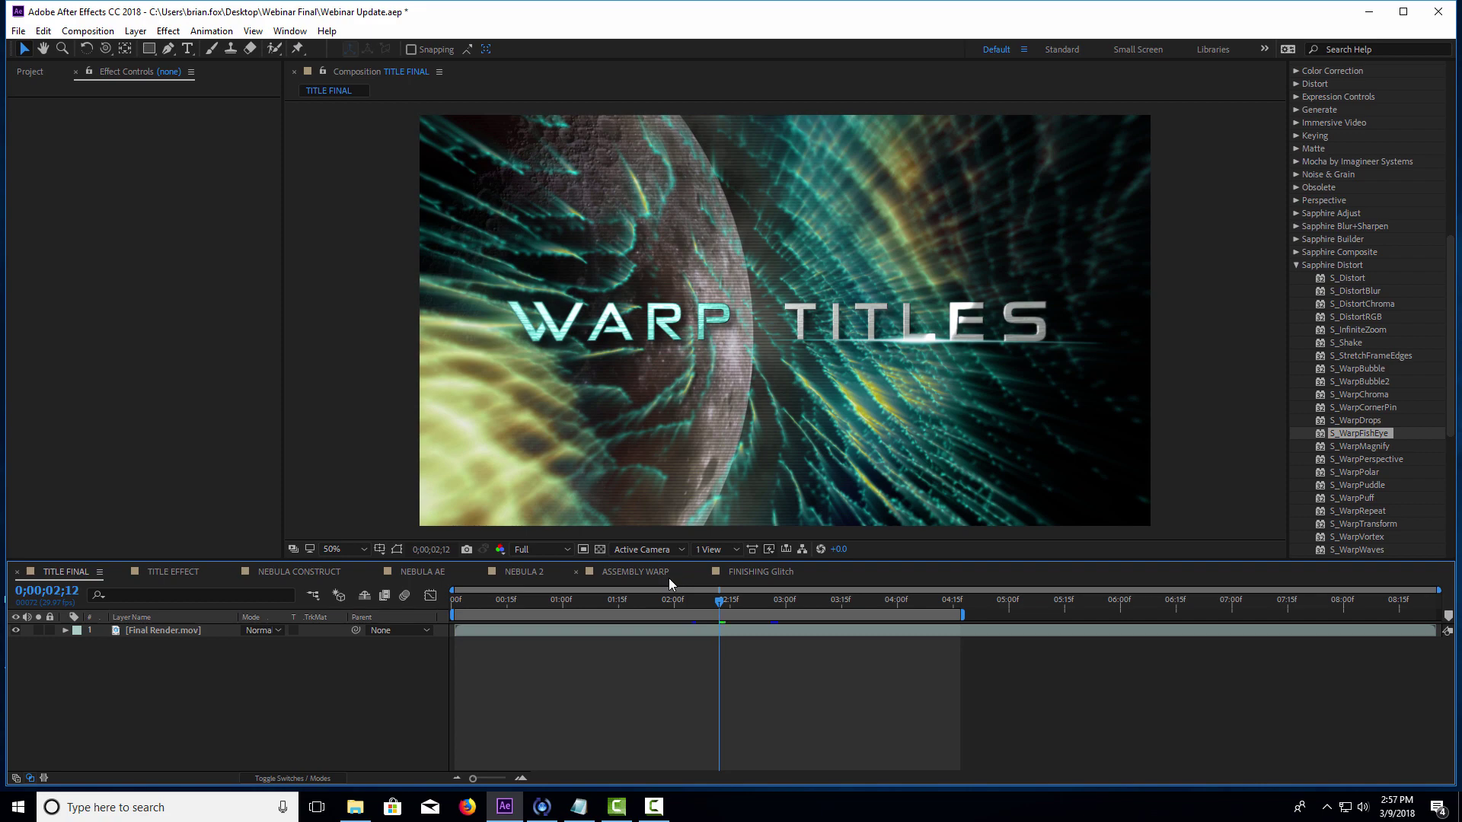
{"action": "key", "text": "space"}
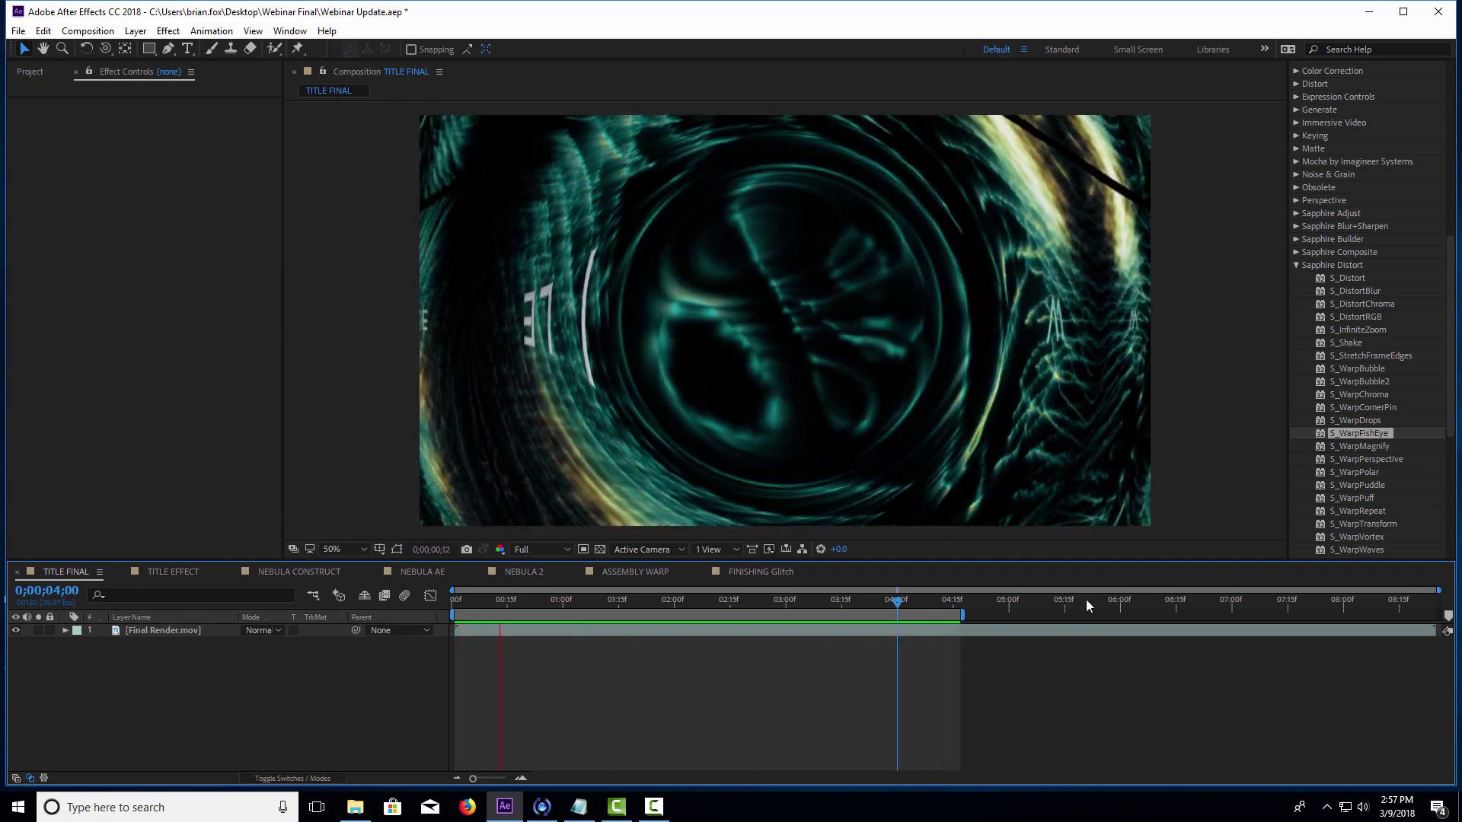
{"action": "left_click", "coordinate": [617, 571]}
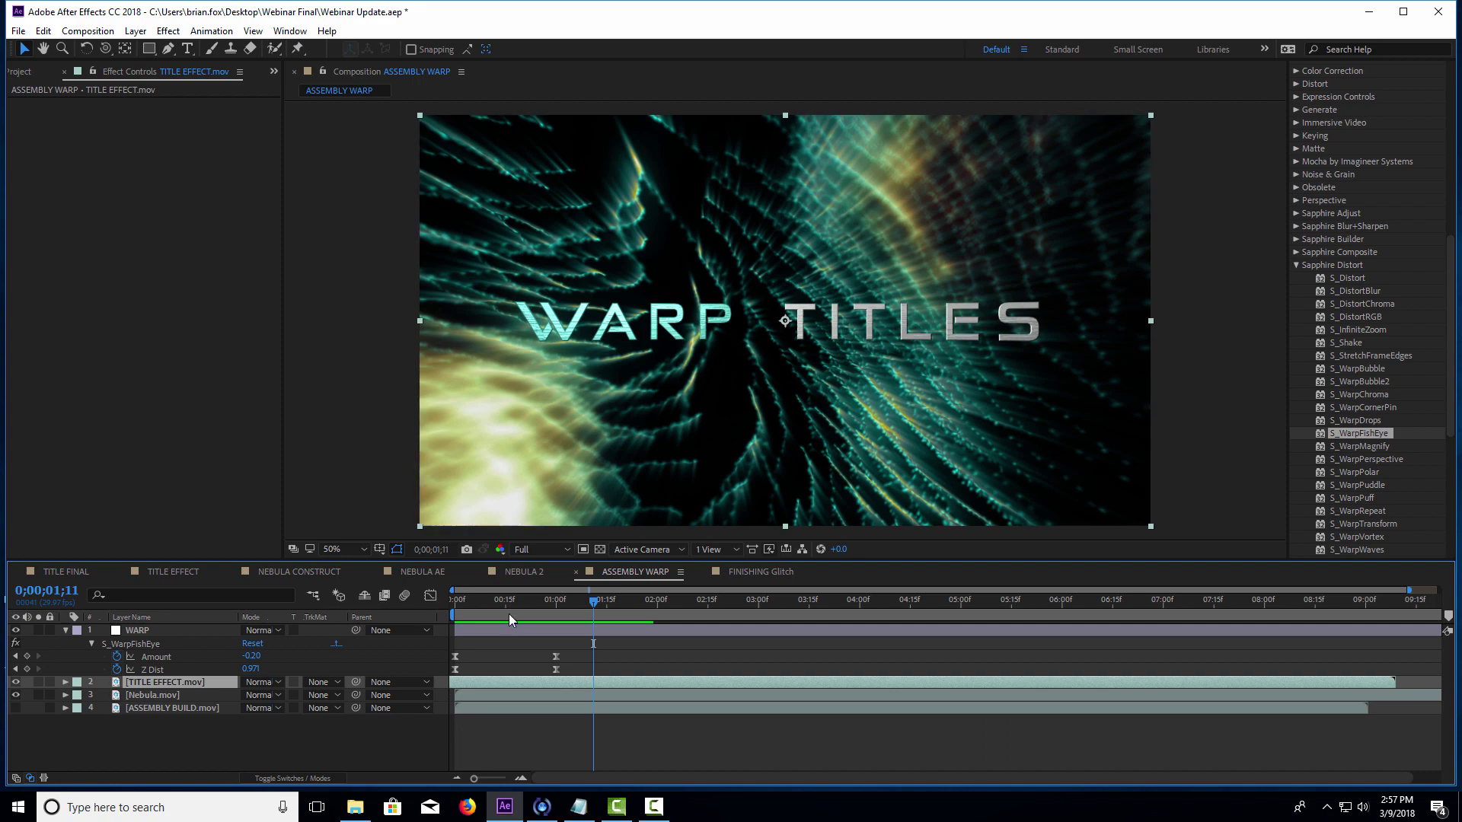
{"action": "key", "text": "Home"}
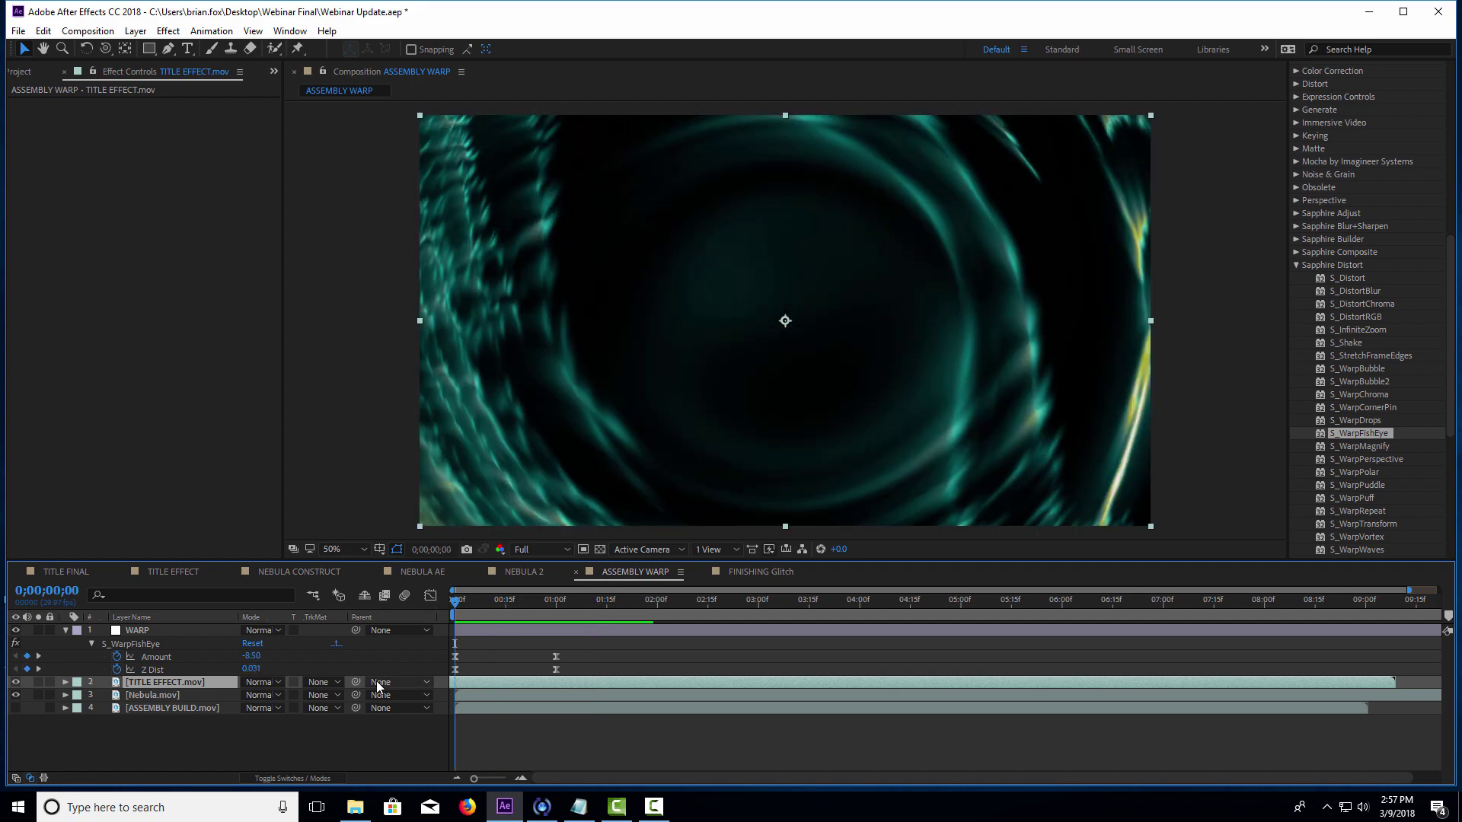
{"action": "key", "text": "space"}
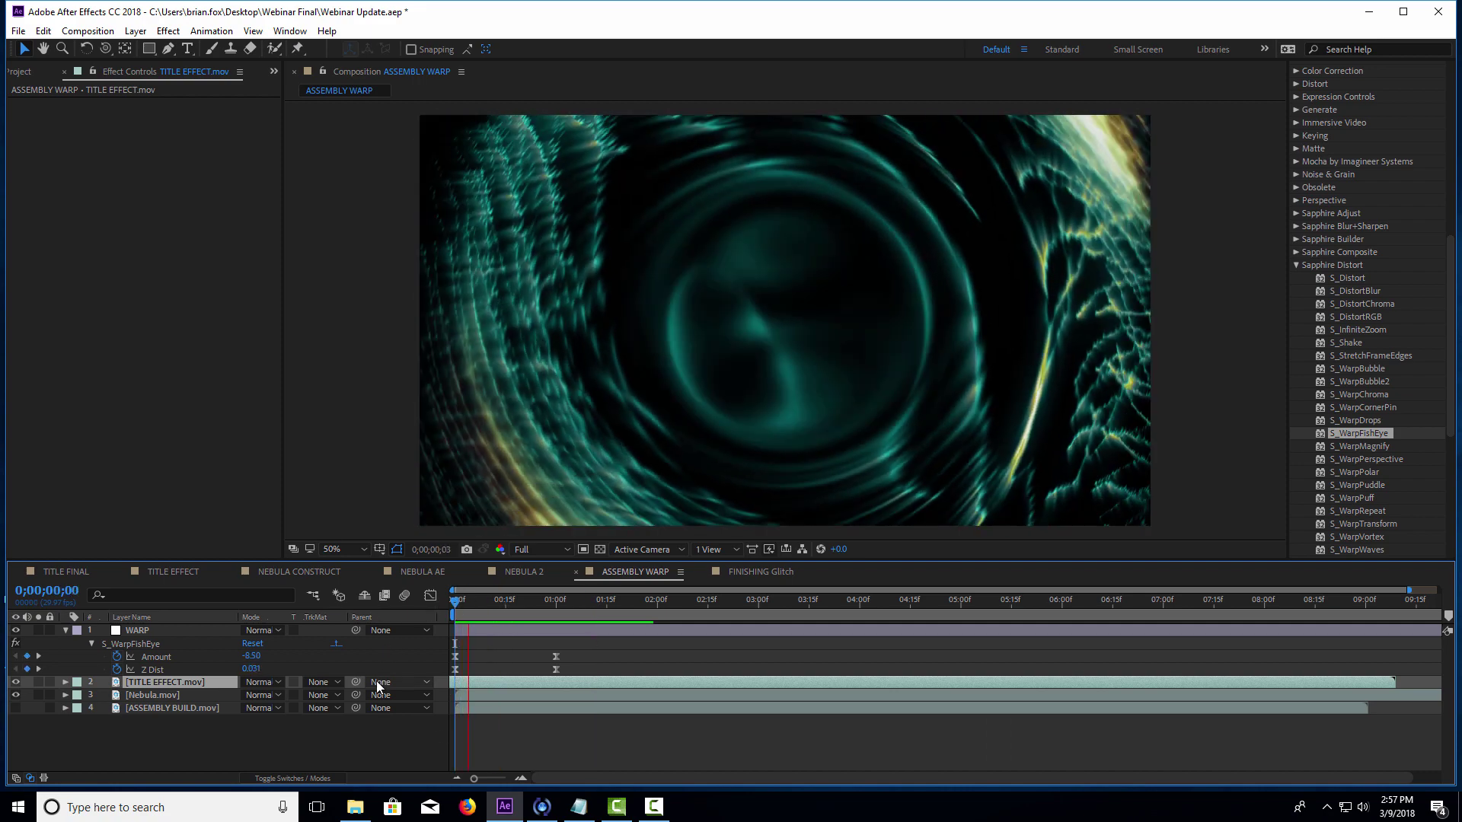